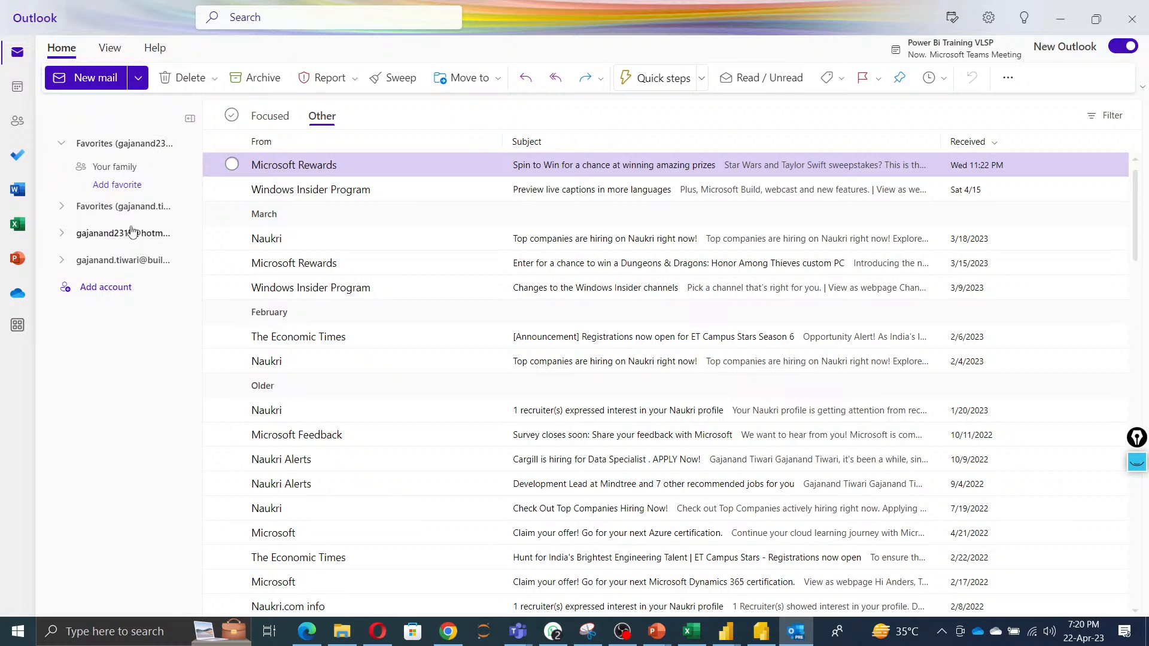
Open and read the Power BI 'Test' subscription email in the Other folder of the work account's inbox.
click(119, 211)
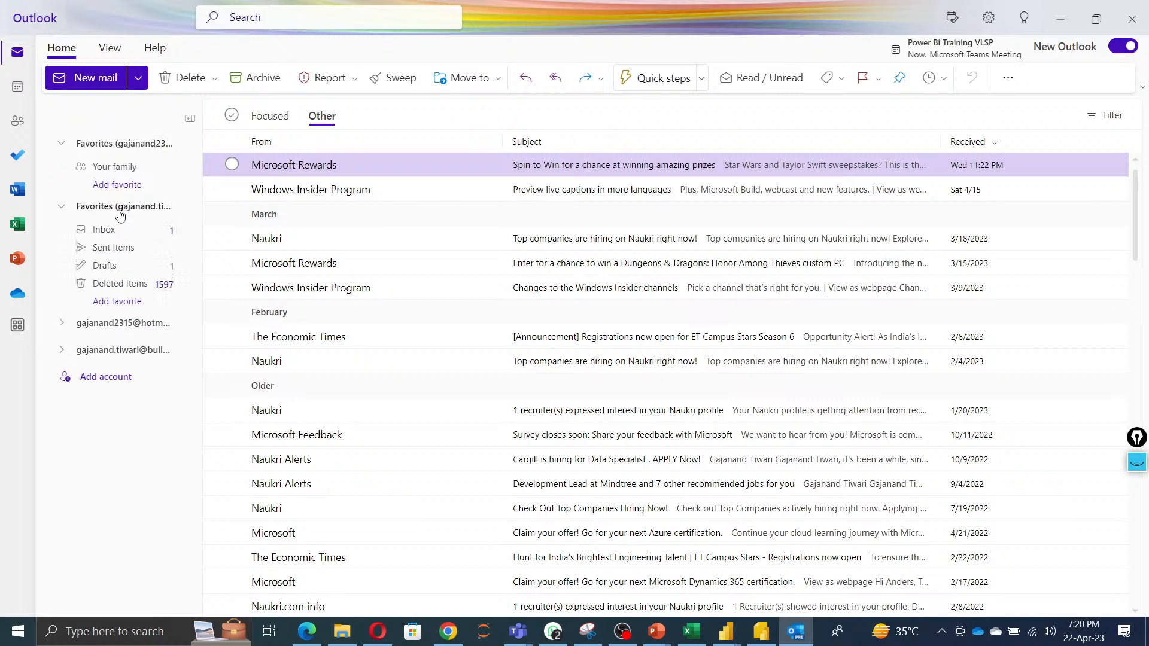
click(118, 230)
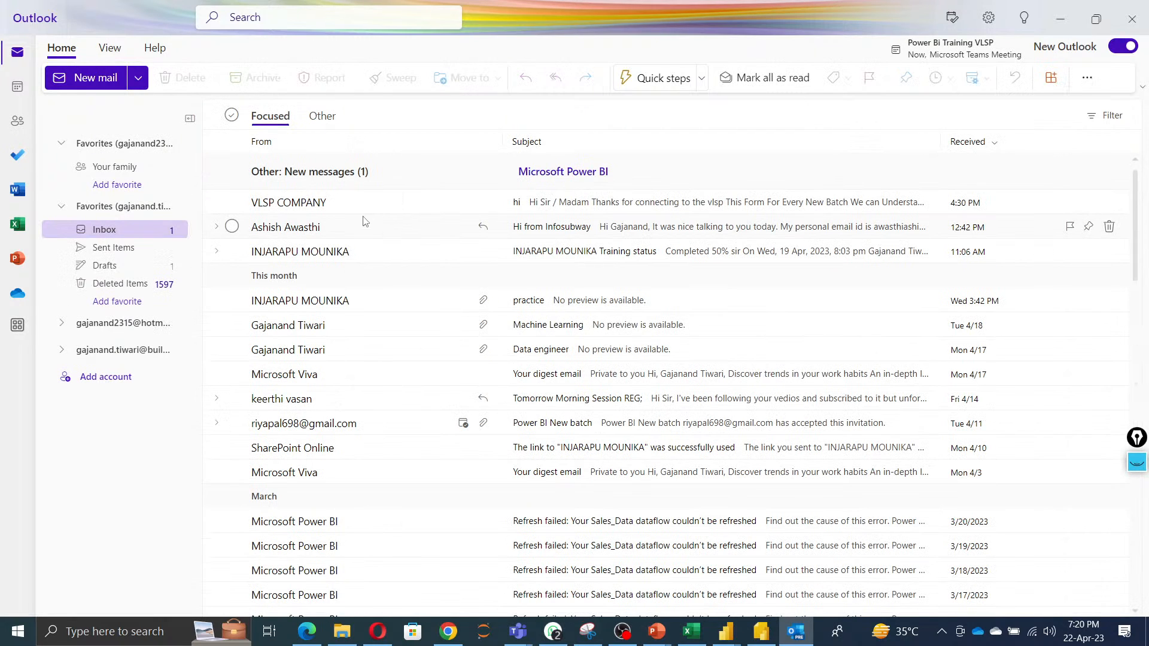
click(562, 179)
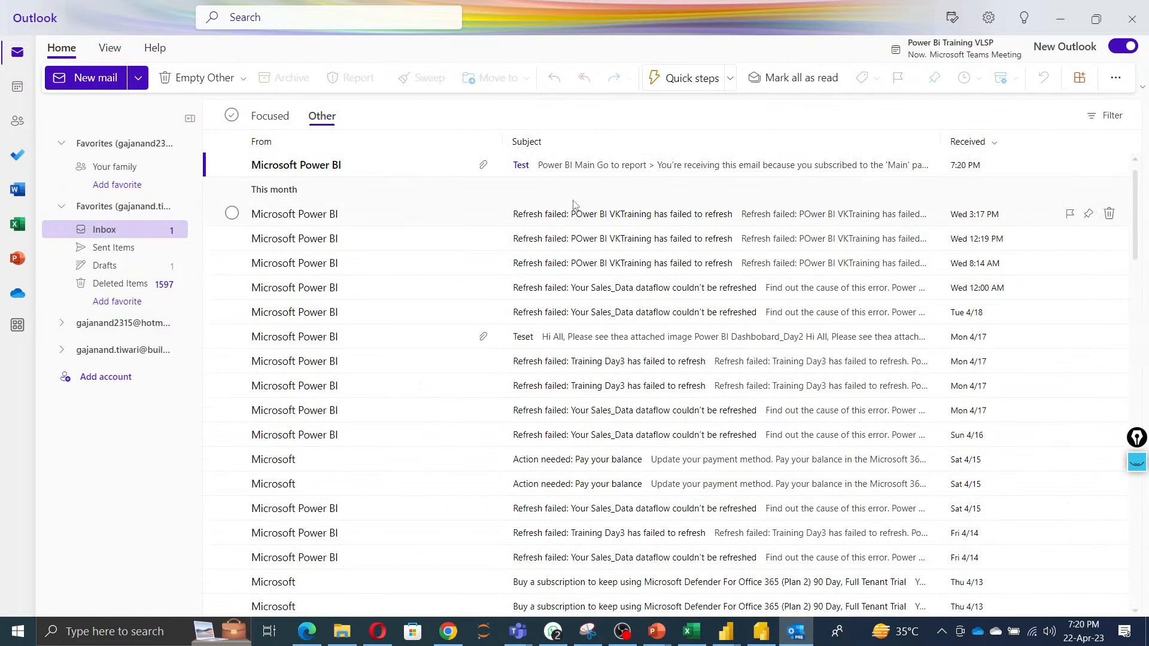
click(556, 173)
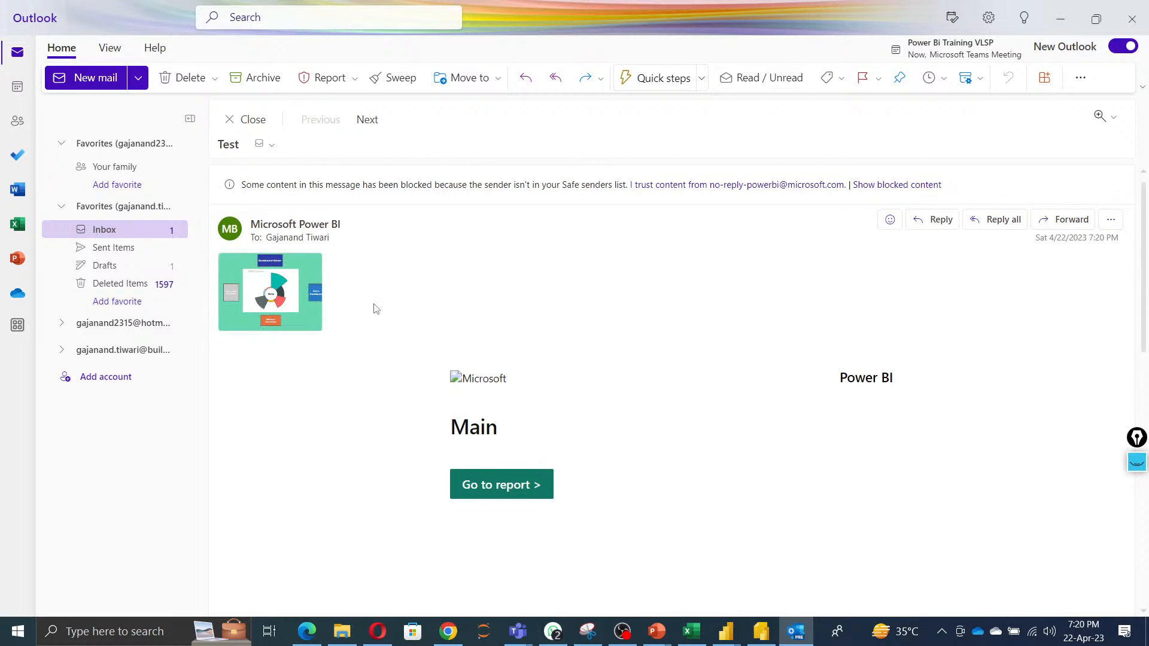
scroll(634, 436, down, 2)
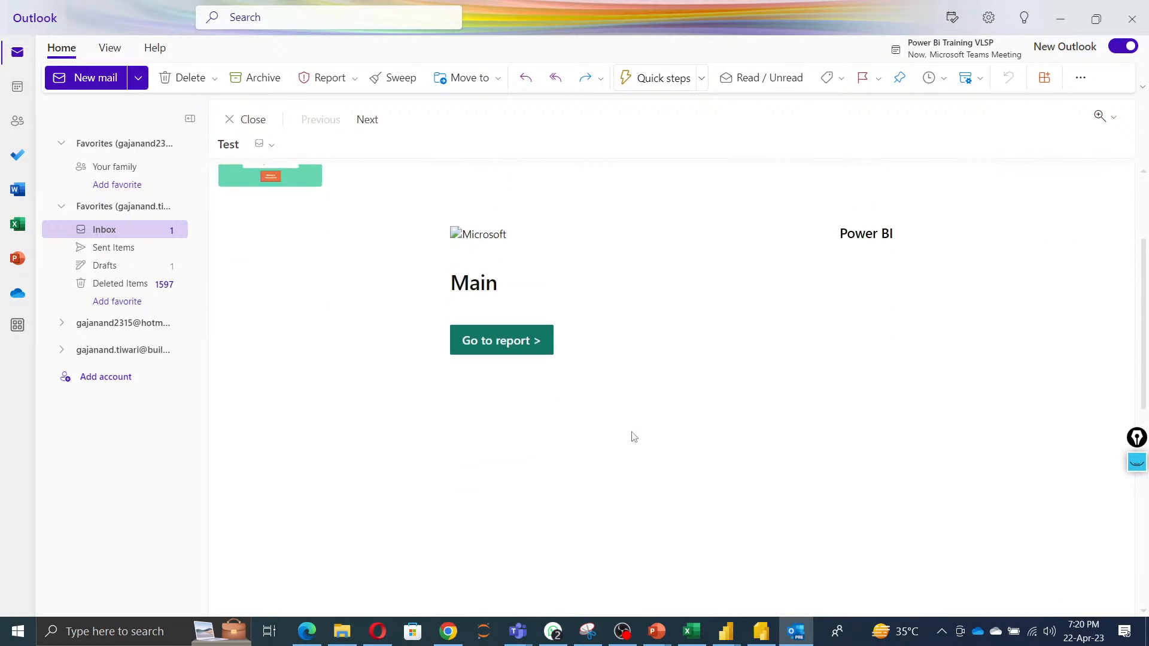
scroll(624, 386, up, 1)
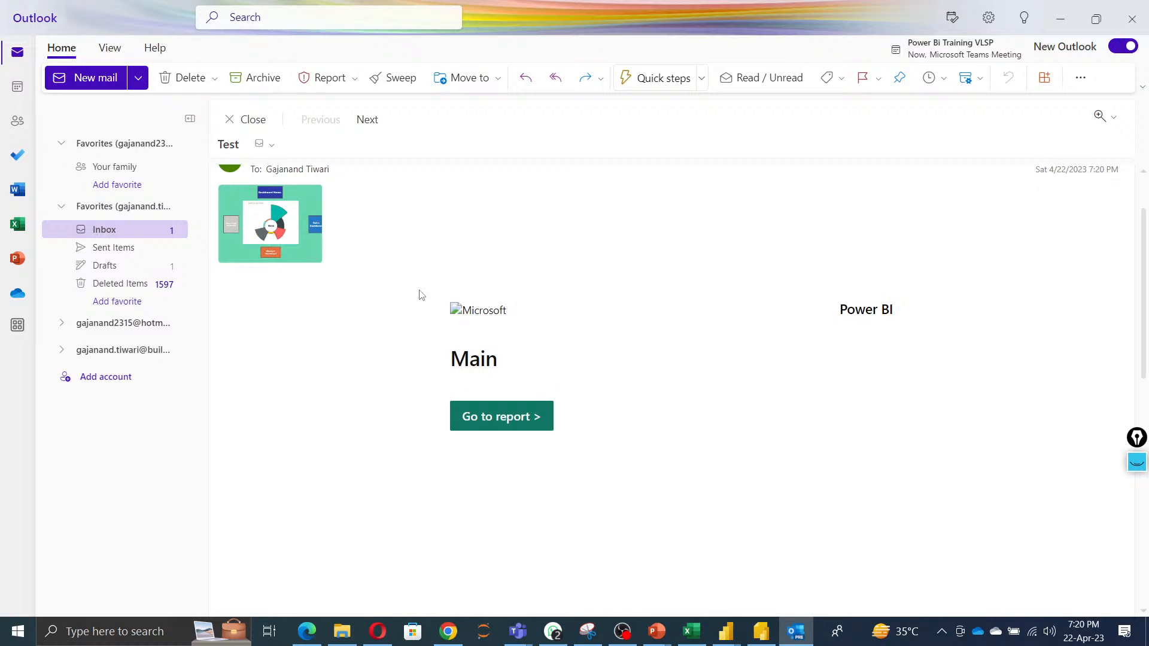
scroll(371, 313, up, 1)
scroll(371, 312, down, 1)
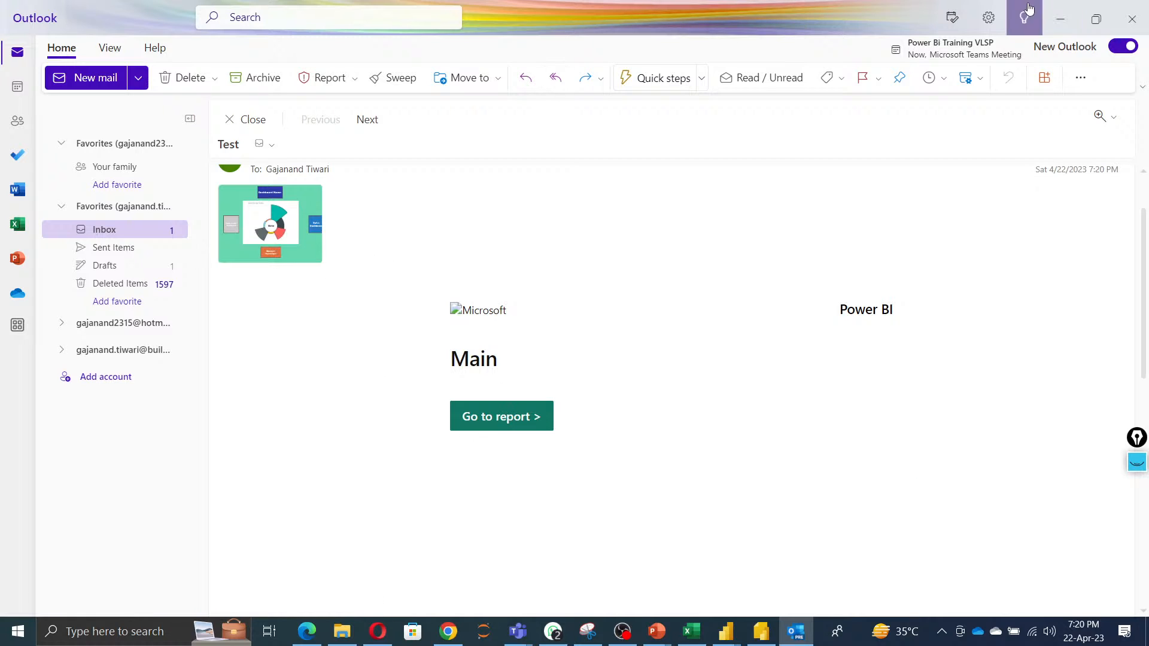
Minimize the mail window and switch to the Power BI Developer presentation in PowerPoint.
click(1058, 20)
right_click(572, 143)
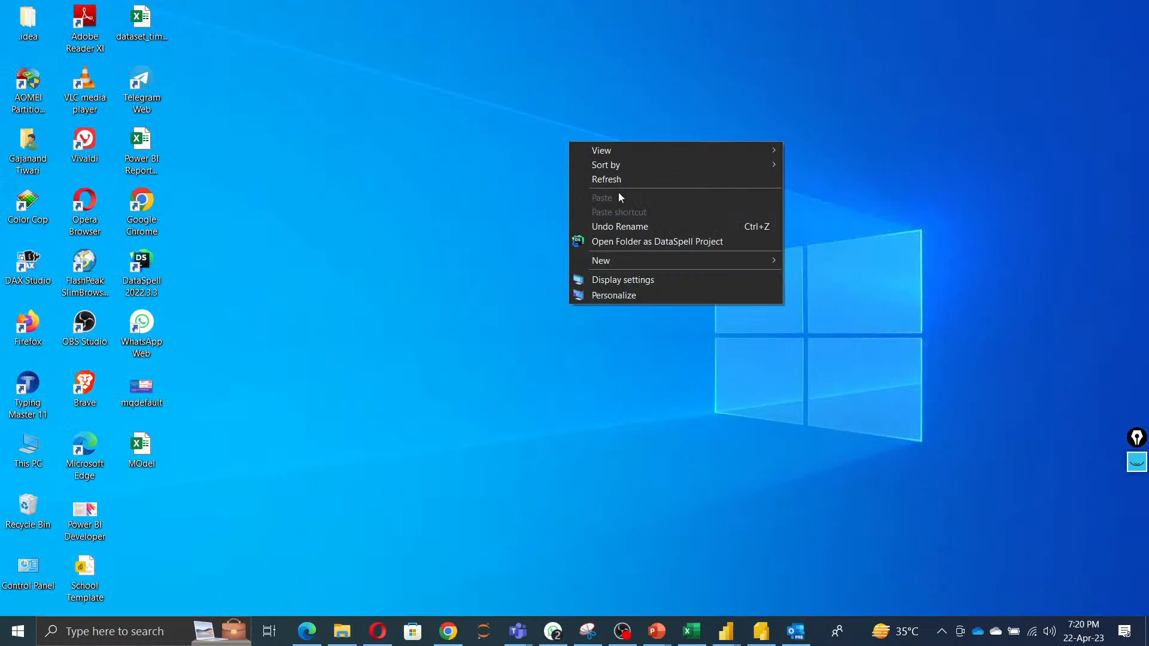
click(619, 181)
mouse_move(688, 631)
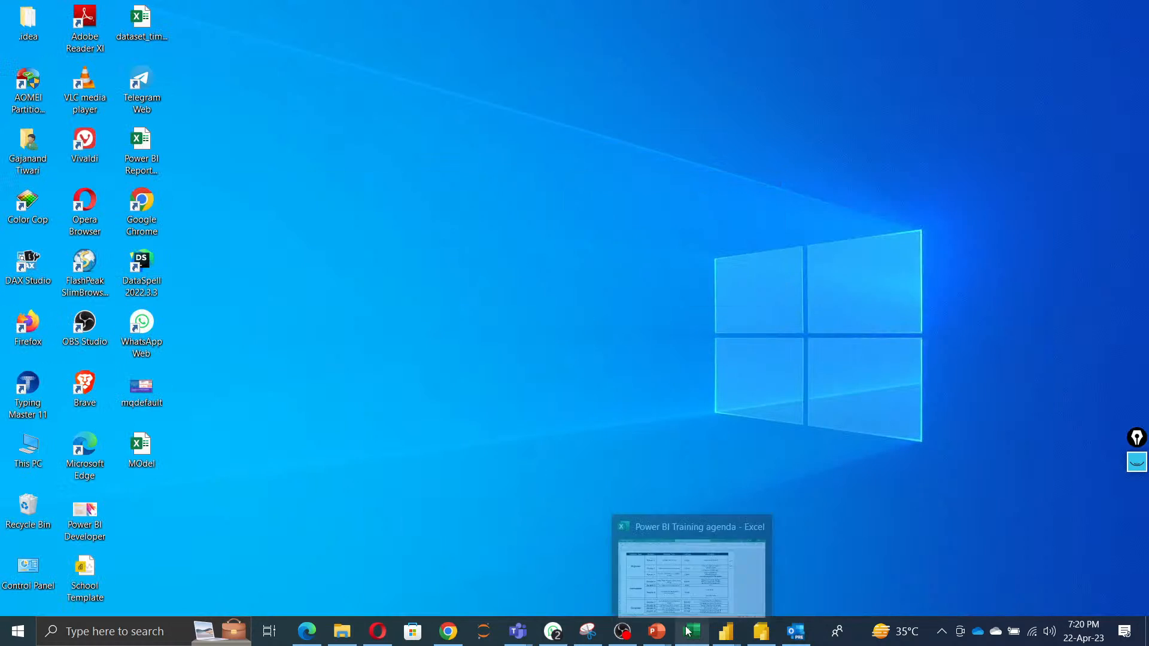
mouse_move(764, 640)
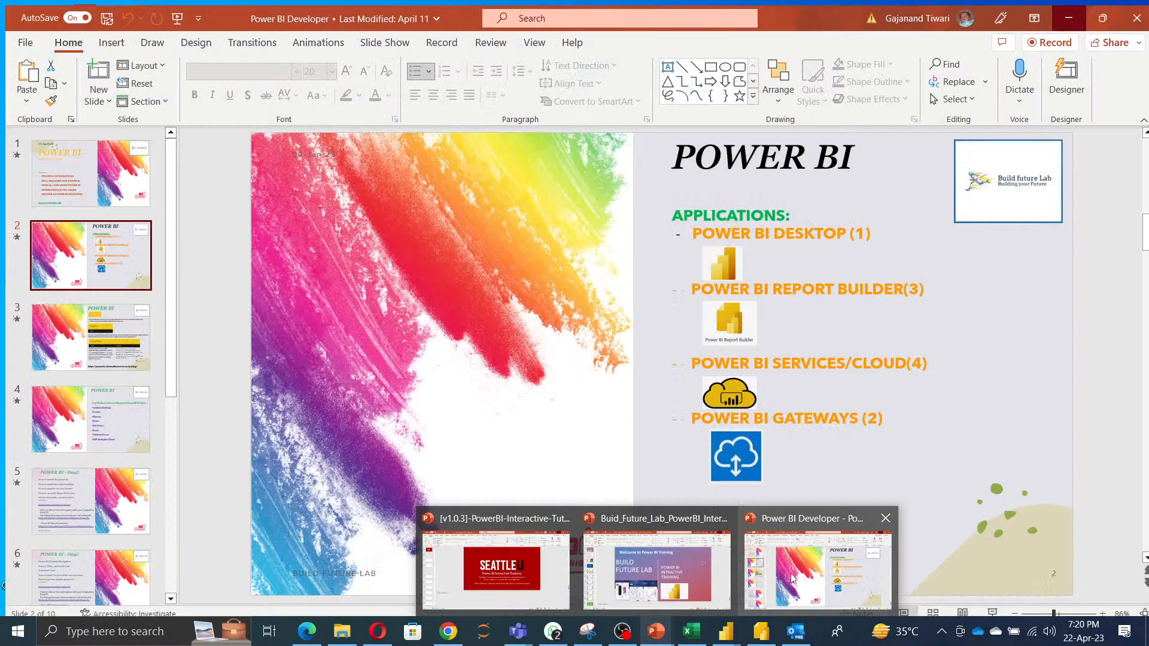
click(817, 568)
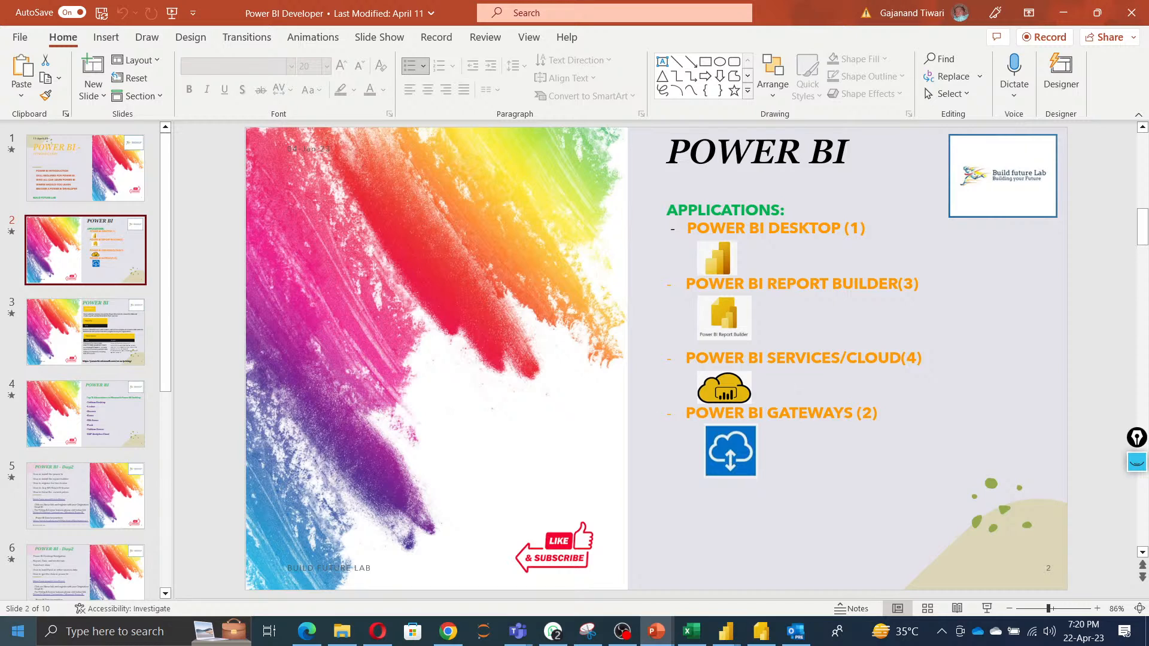
Switch to the 2ndDashboard report in the Power BI service and try its Team Leader Dashboard and Dashboard Name buttons.
click(101, 633)
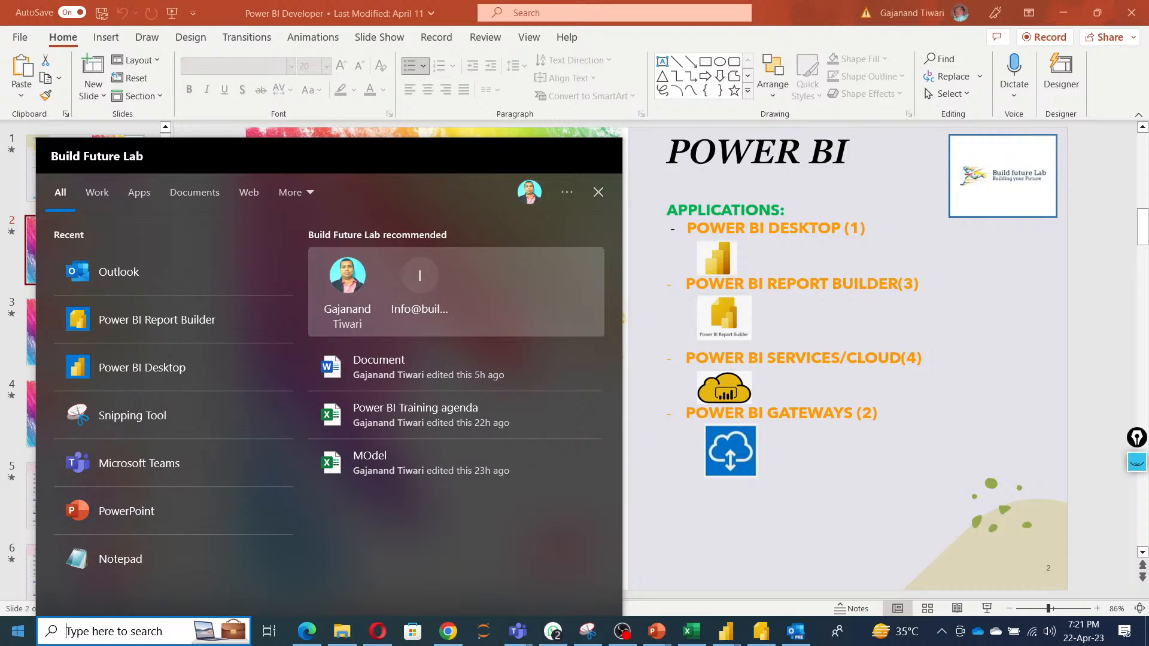
click(306, 631)
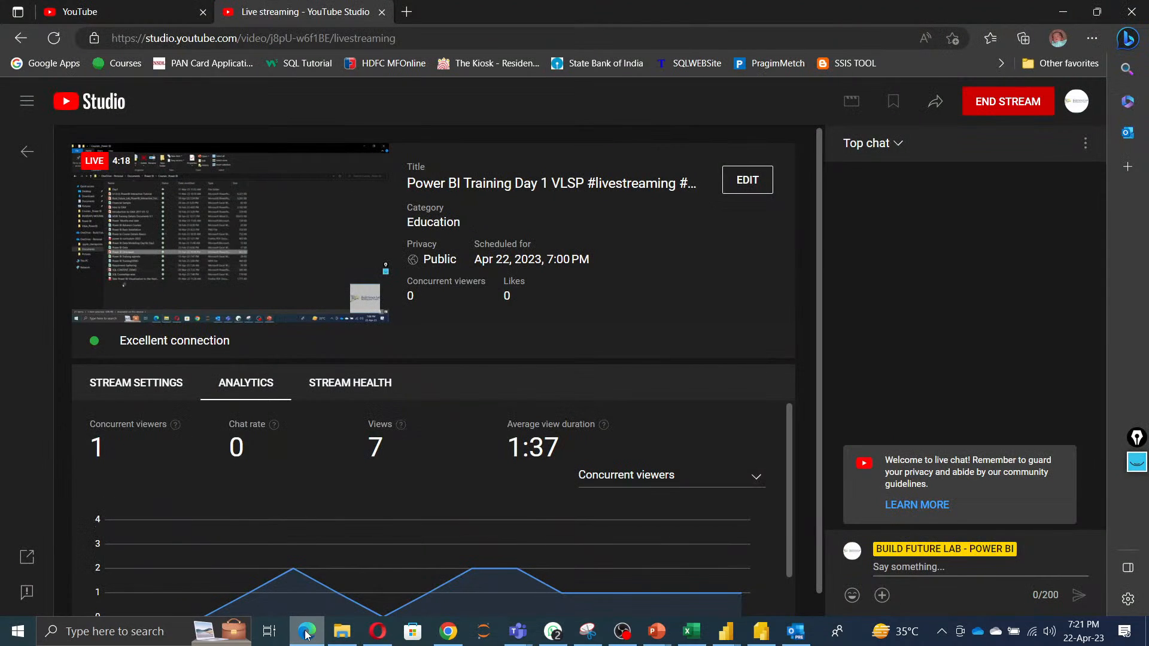
click(306, 632)
click(449, 632)
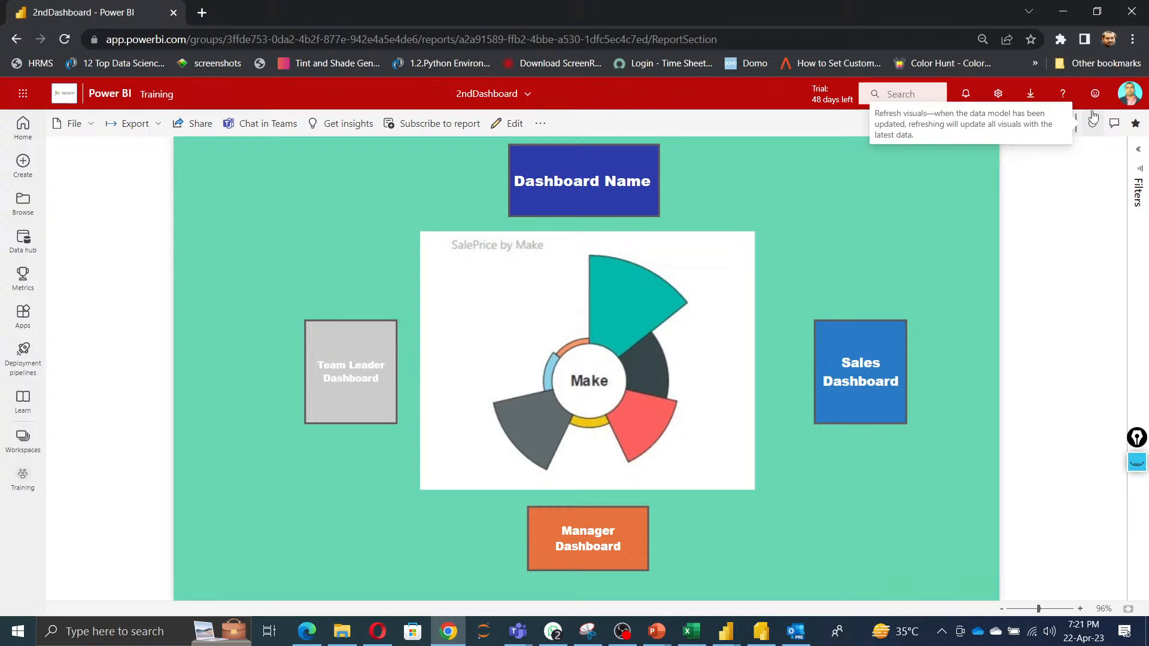
click(347, 373)
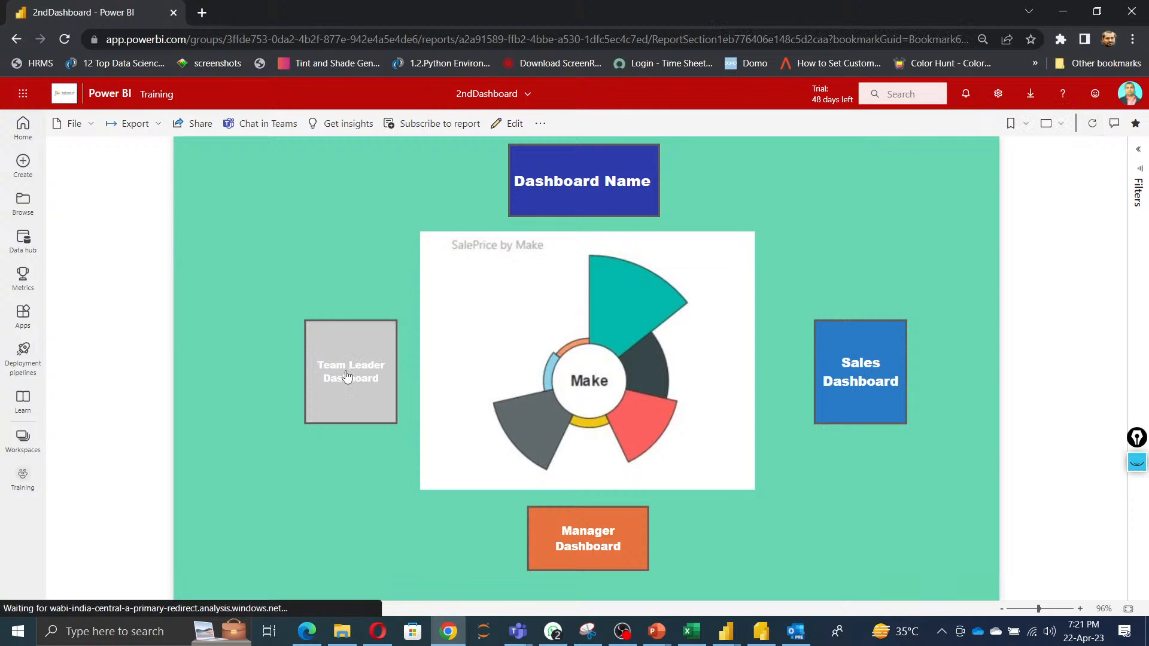
click(248, 173)
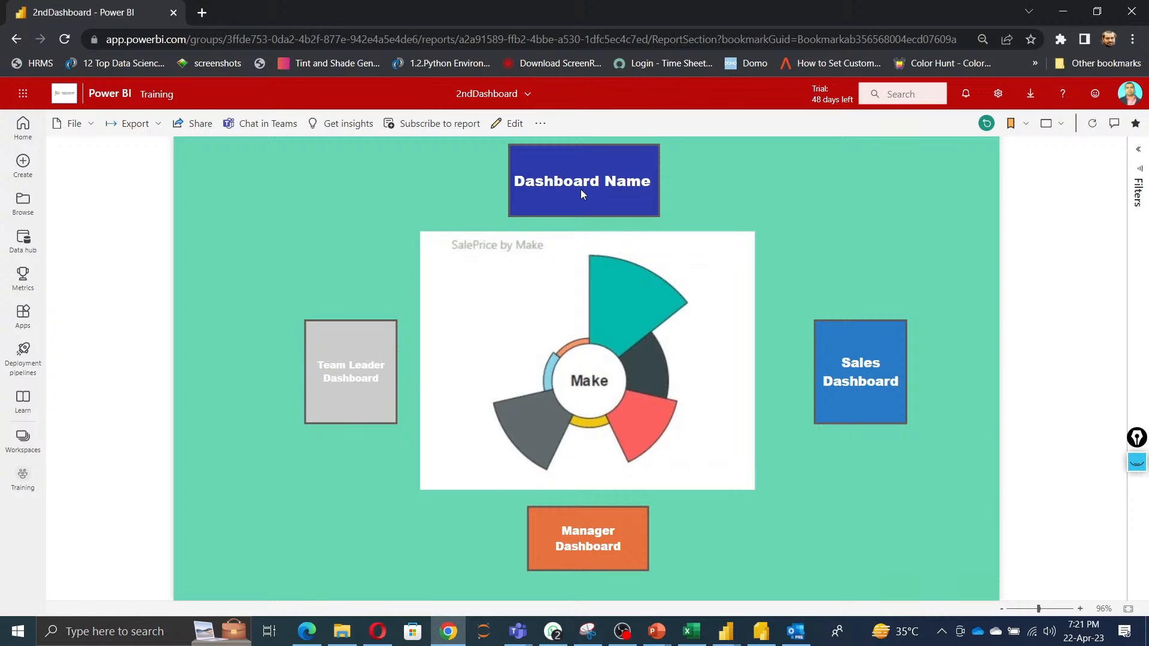
View the account's licence and trial status, then open the Power BI settings page.
click(1130, 104)
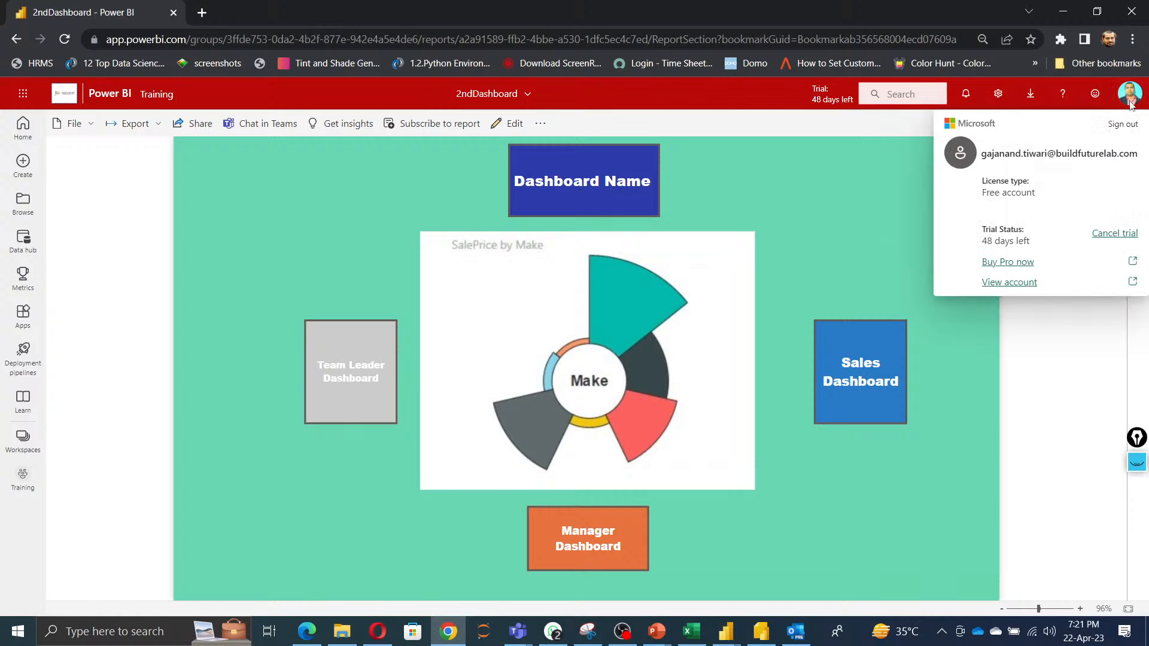
click(903, 203)
click(998, 96)
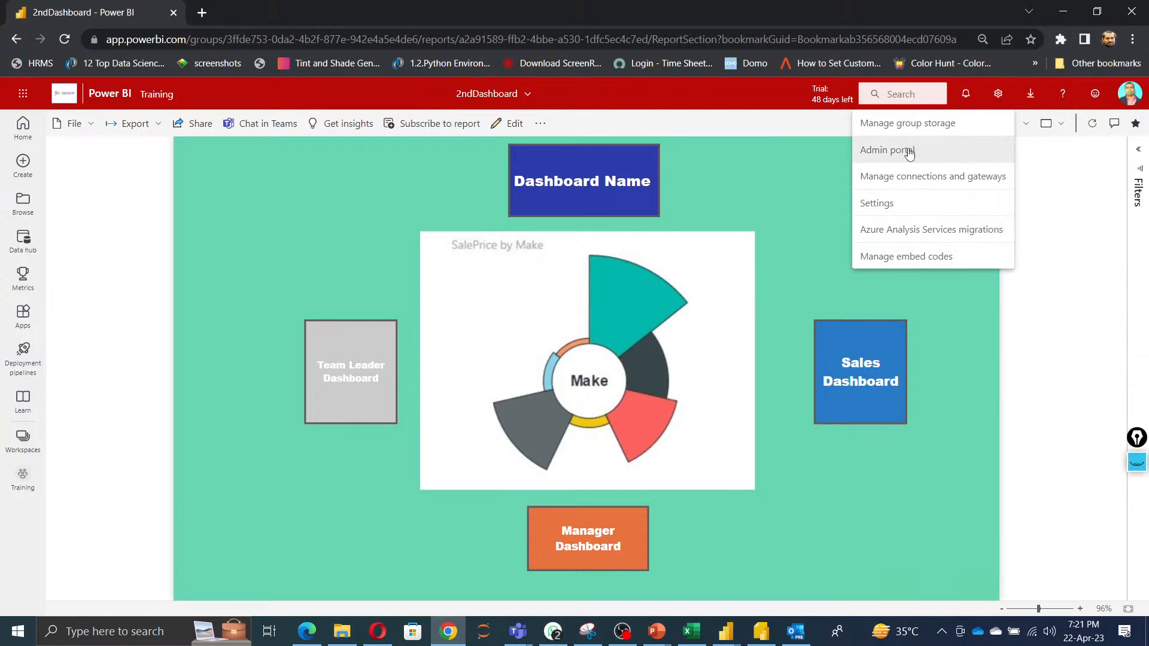
click(882, 206)
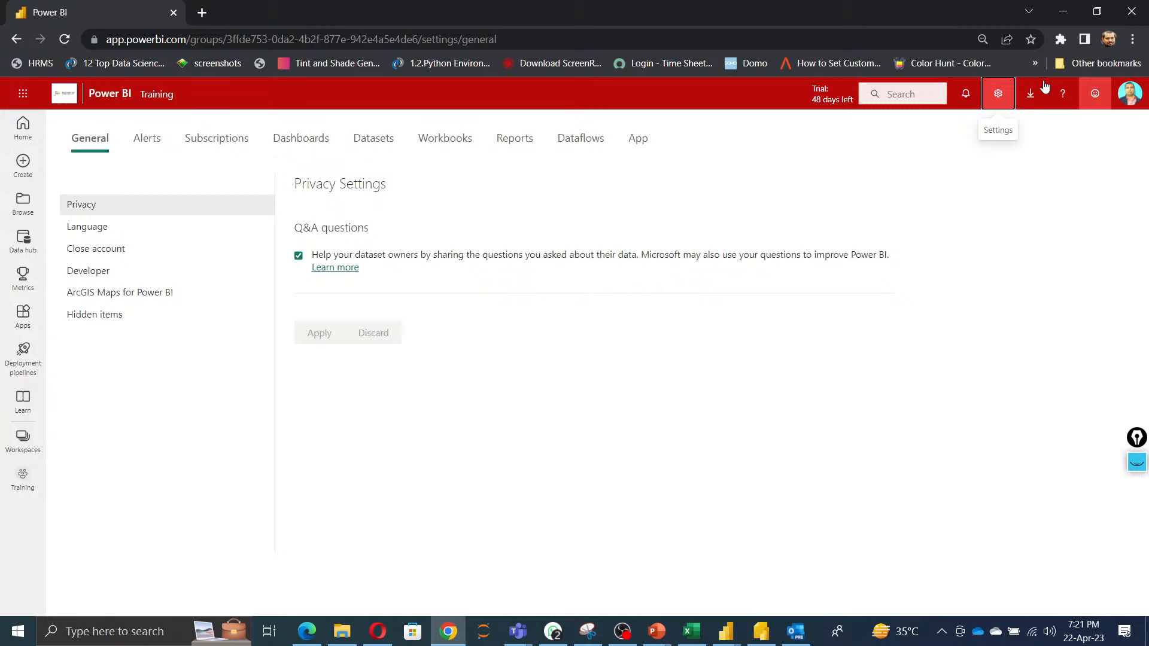
Review the on-premises data gateways under Manage connections and gateways and return to Home.
click(997, 94)
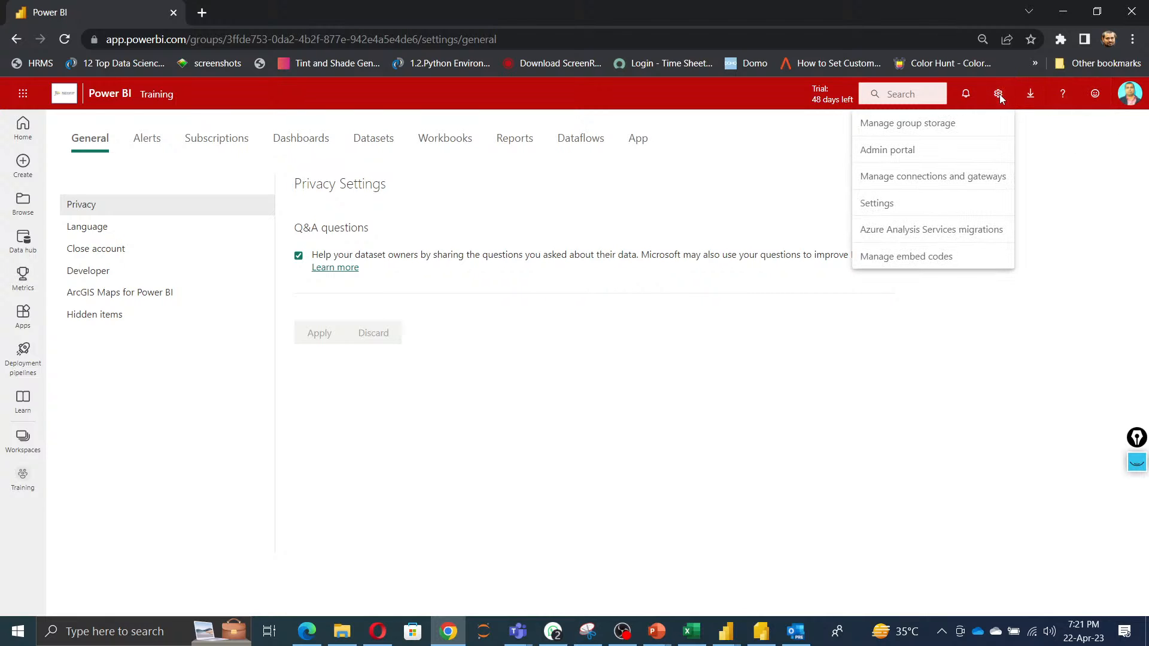
click(935, 178)
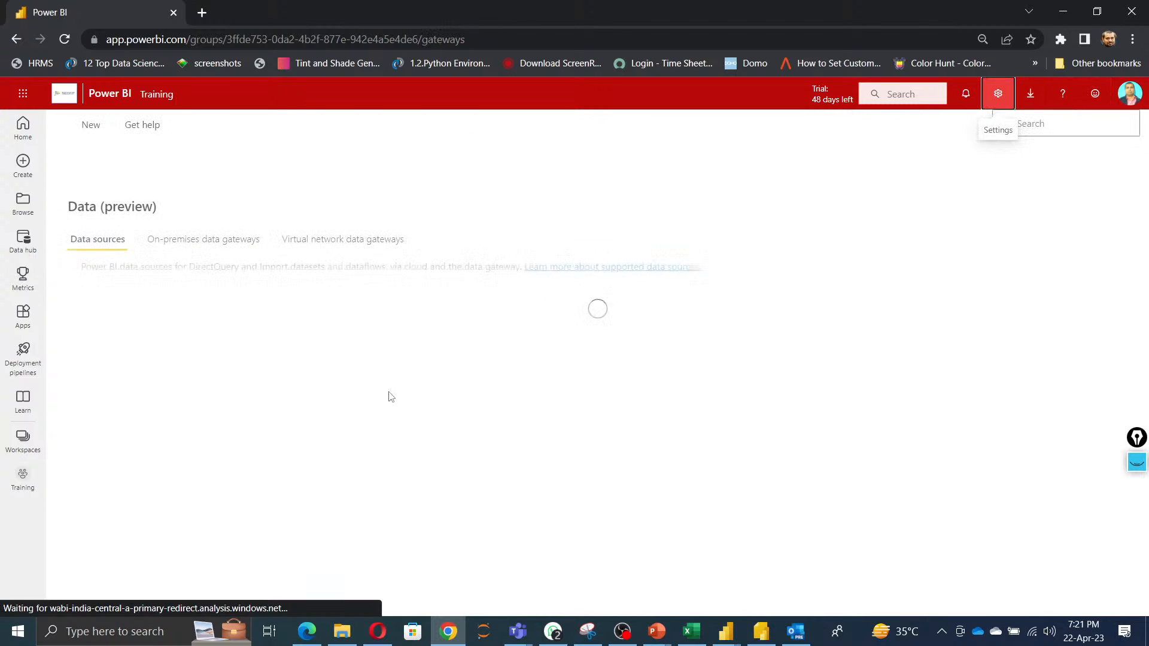
click(198, 242)
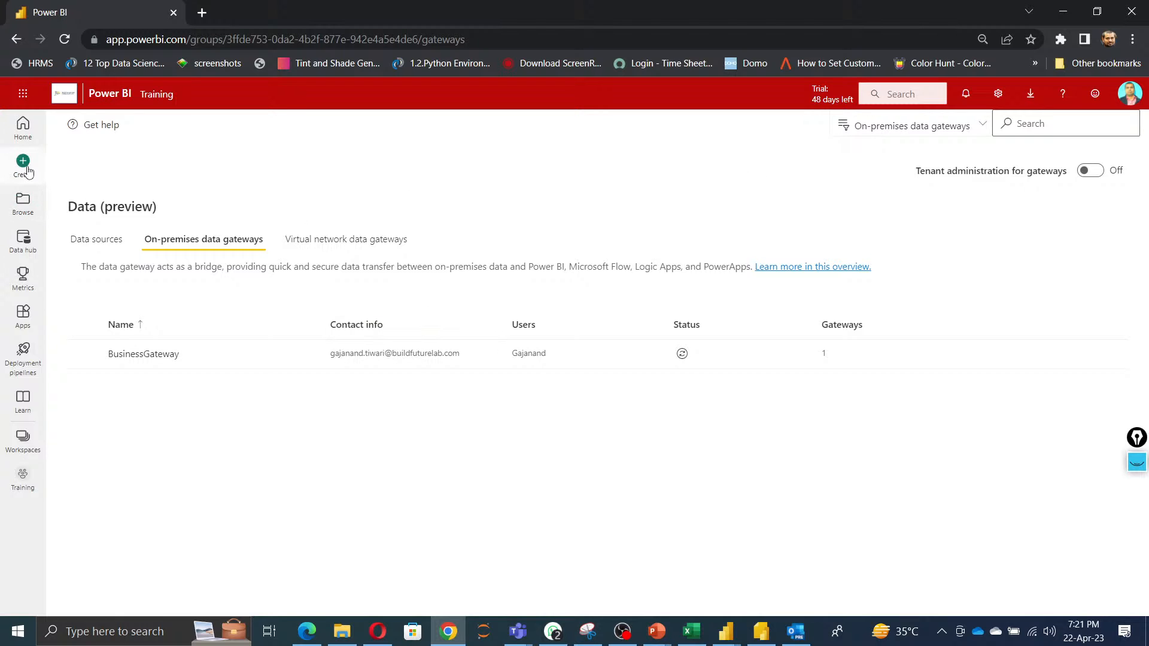
click(24, 135)
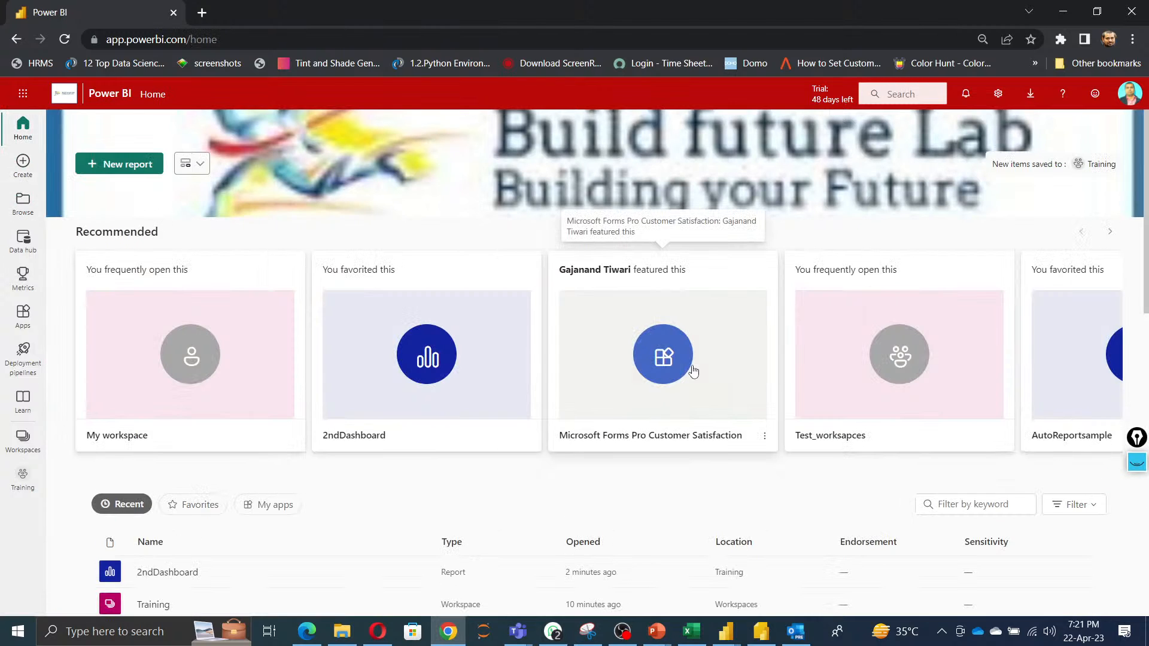
Save the Super Market Sales report in Power BI Desktop and publish it to the Training workspace.
key(alt+Tab)
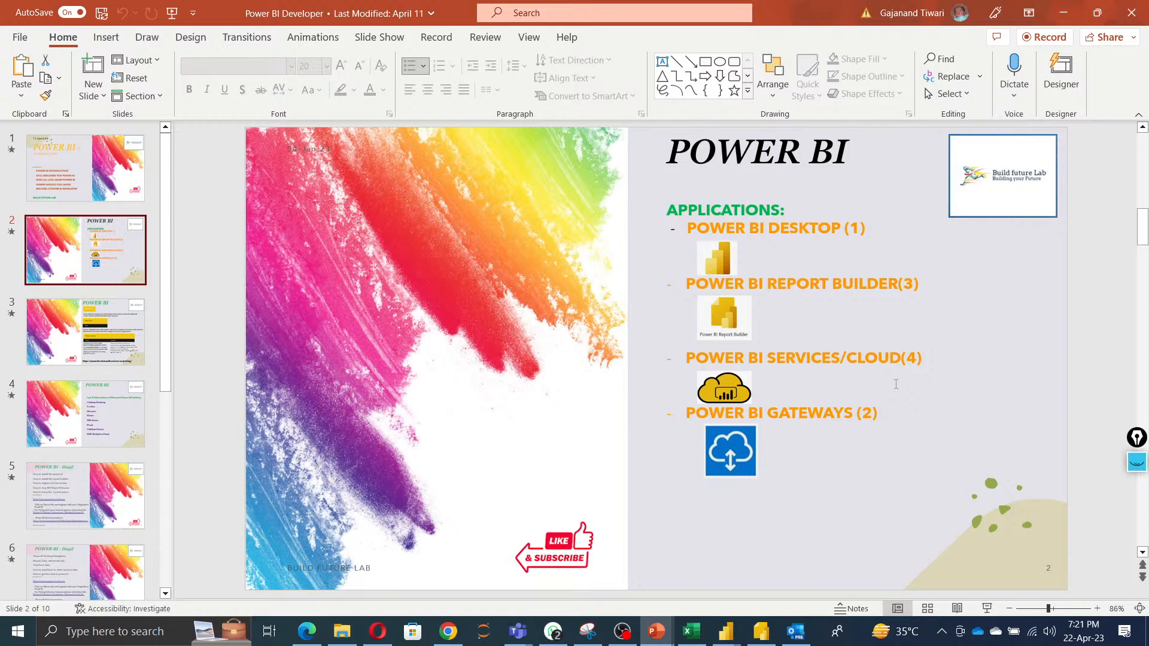
mouse_move(726, 631)
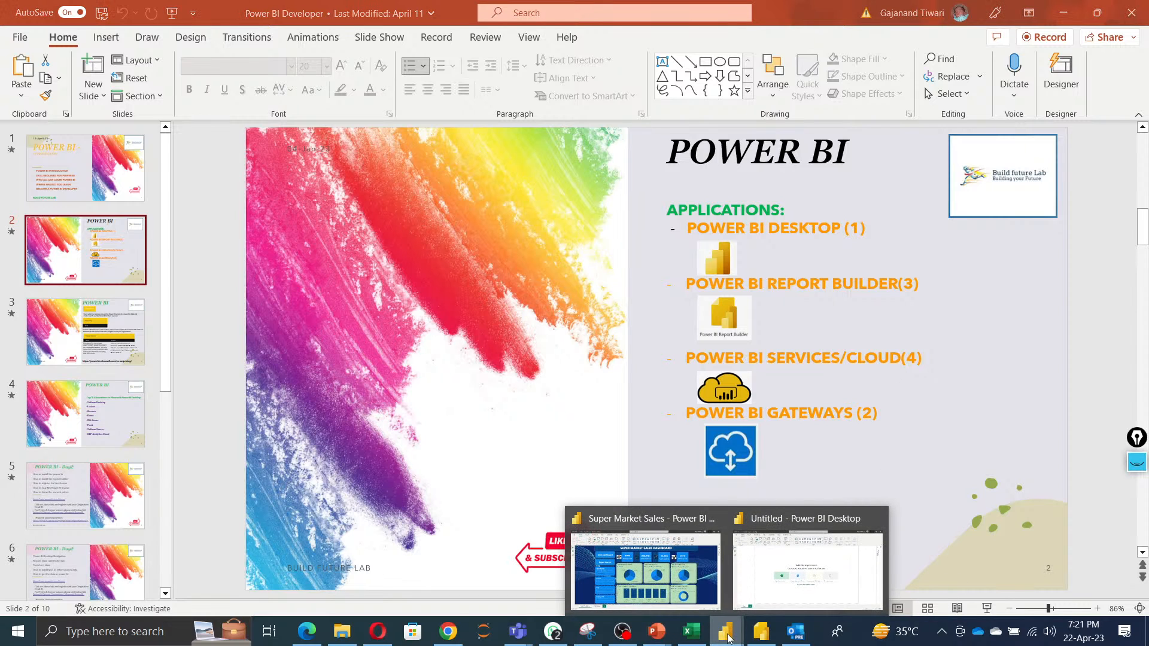
click(691, 570)
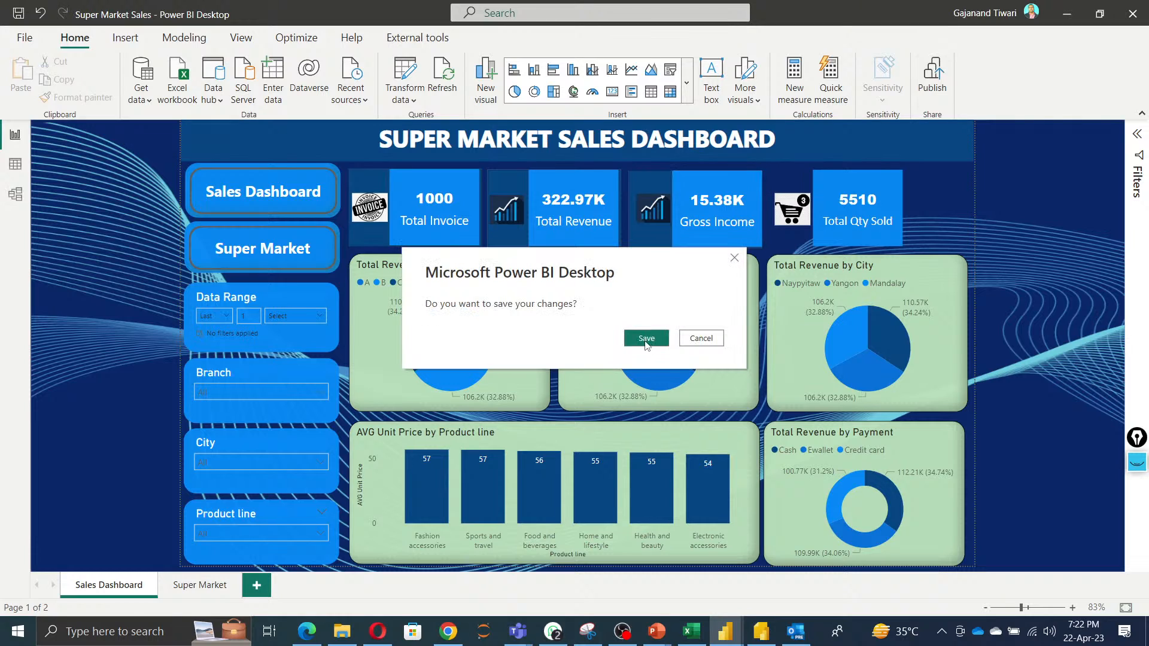
click(646, 338)
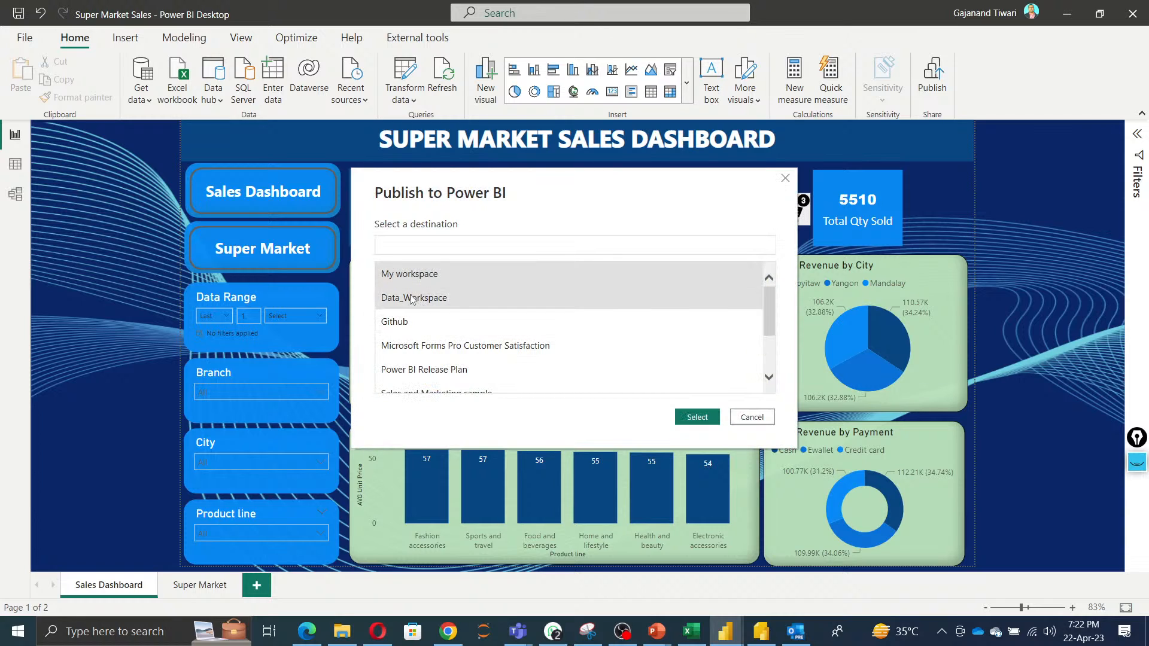
scroll(431, 359, down, 3)
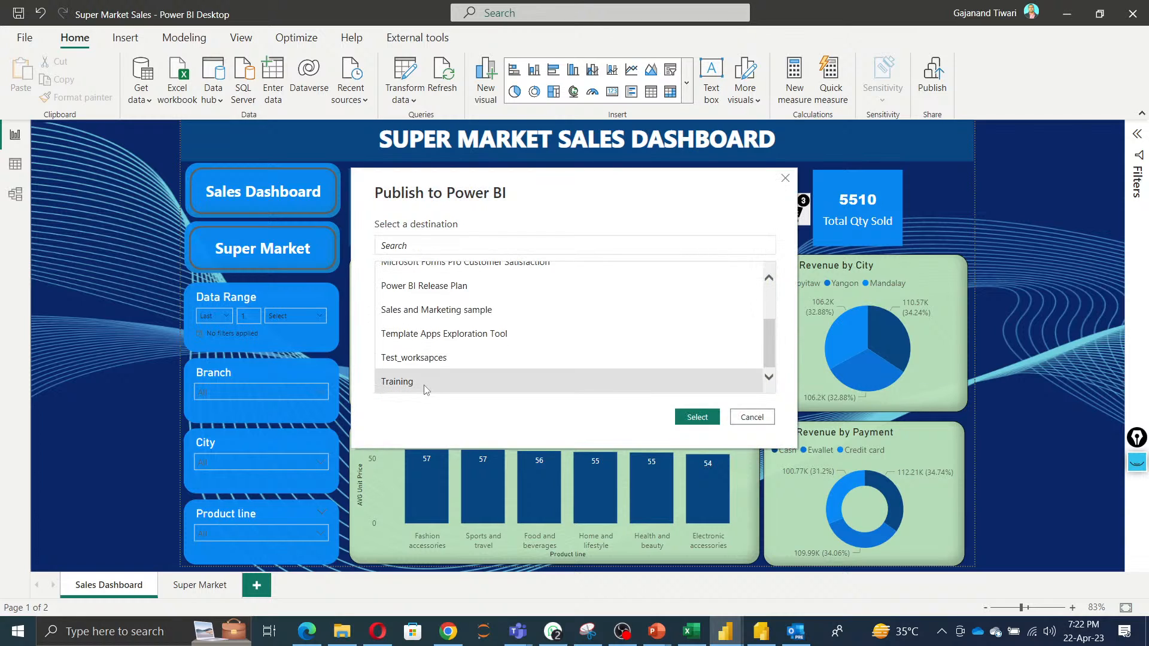
click(697, 417)
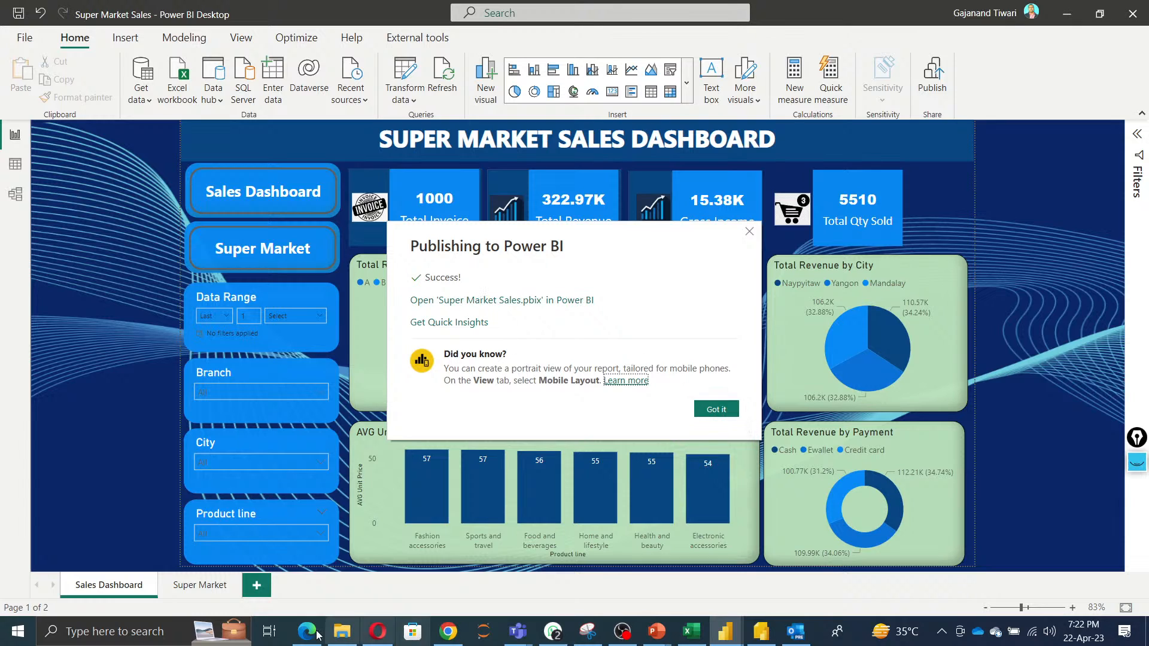
Find the published Super Market Sales report in the Training workspace, open it and view its Super Market page.
click(413, 572)
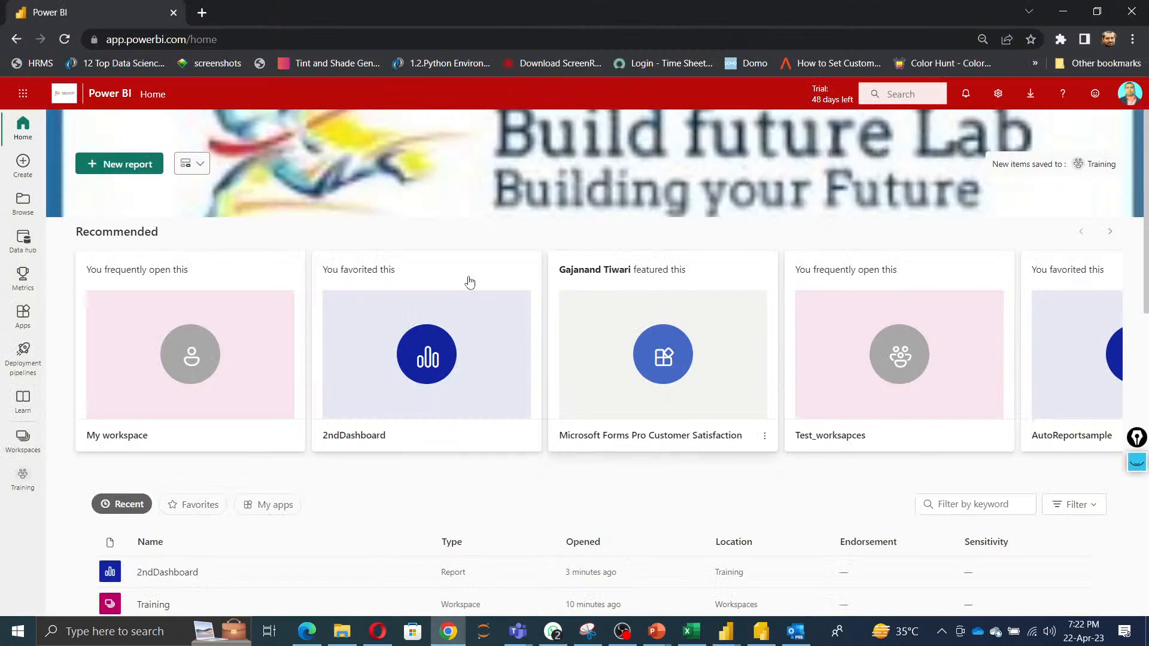
click(24, 485)
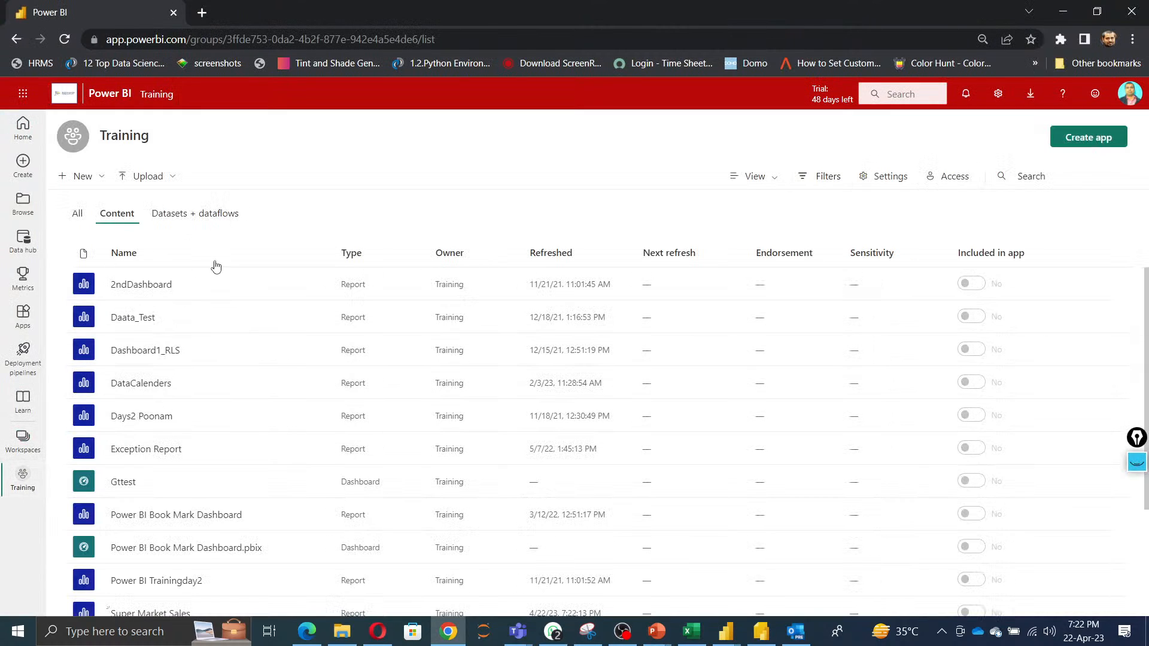
text(sa)
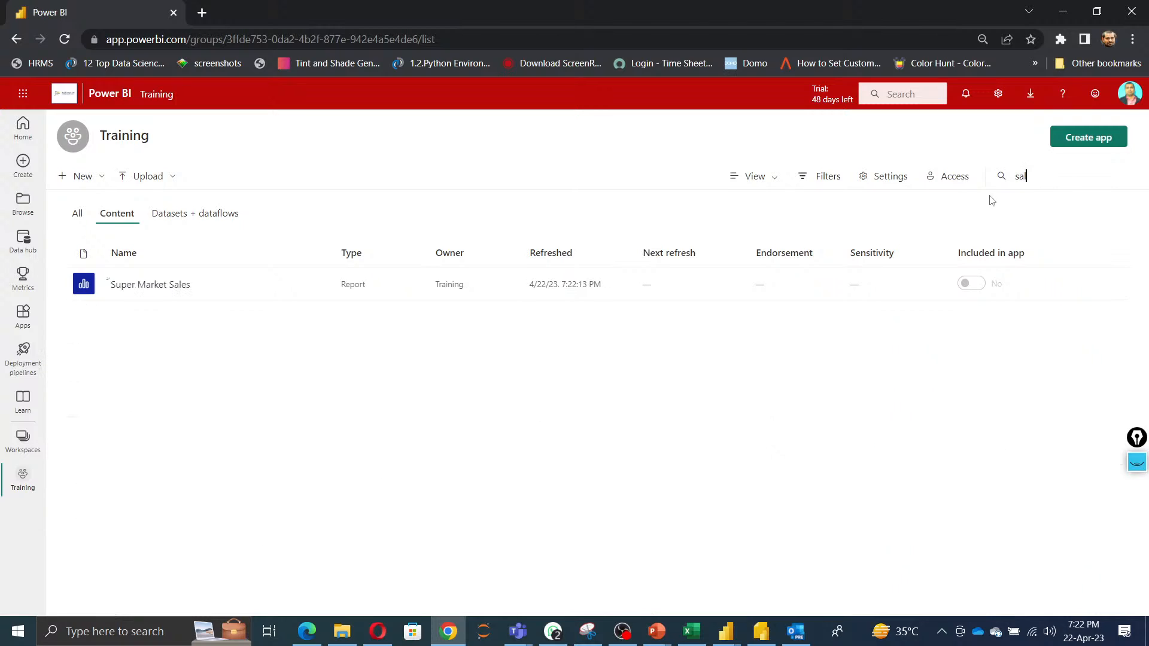
click(167, 286)
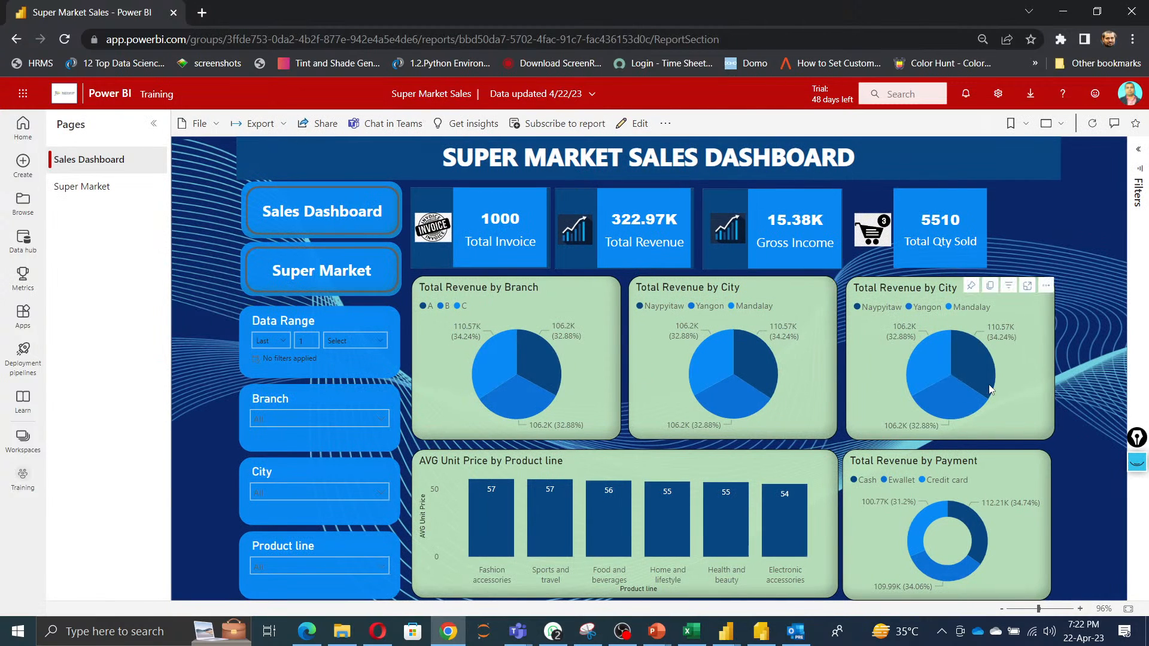
mouse_move(990, 387)
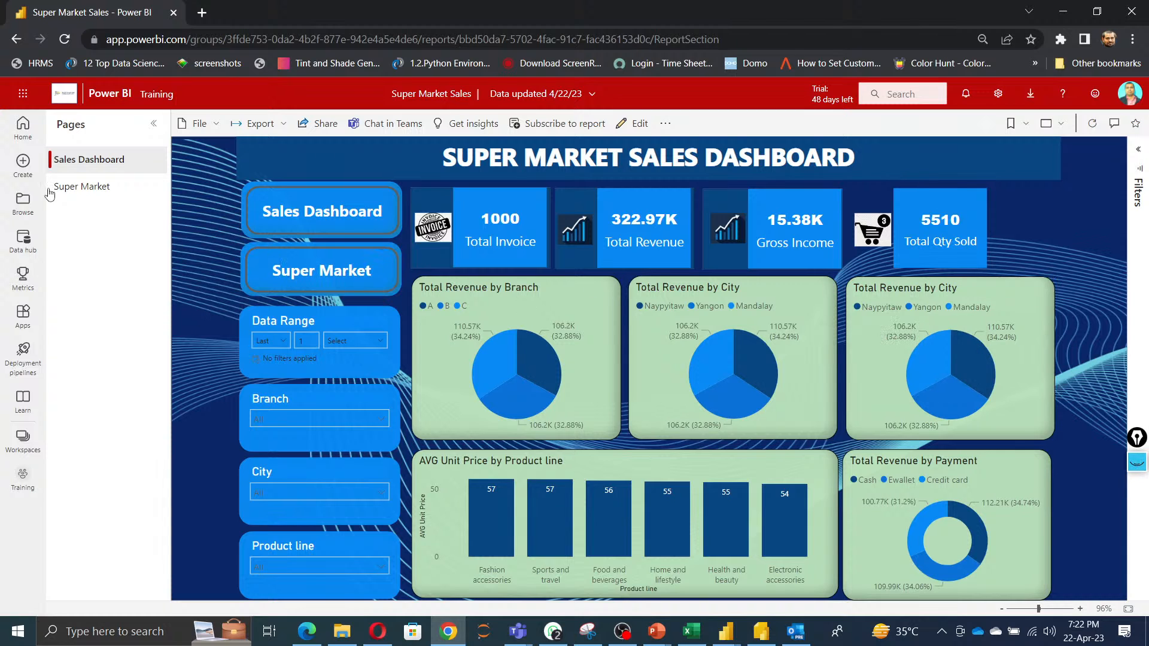
click(82, 188)
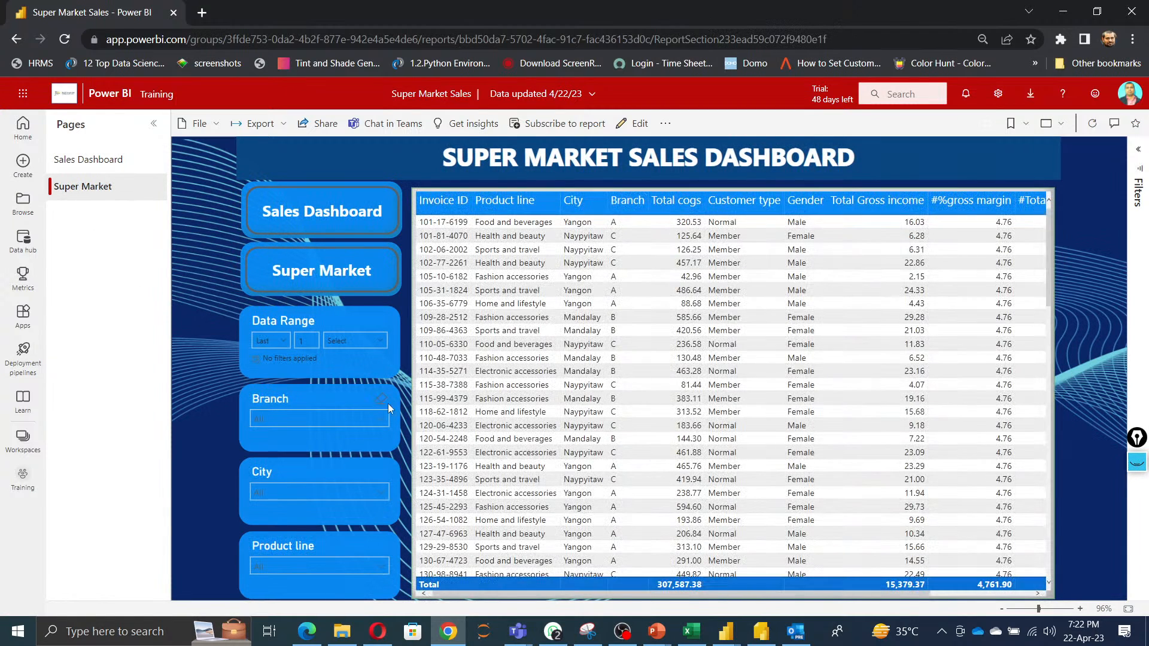
Use the report's navigation buttons to move from the Super Market page back to the Sales Dashboard page.
click(322, 273)
click(322, 268)
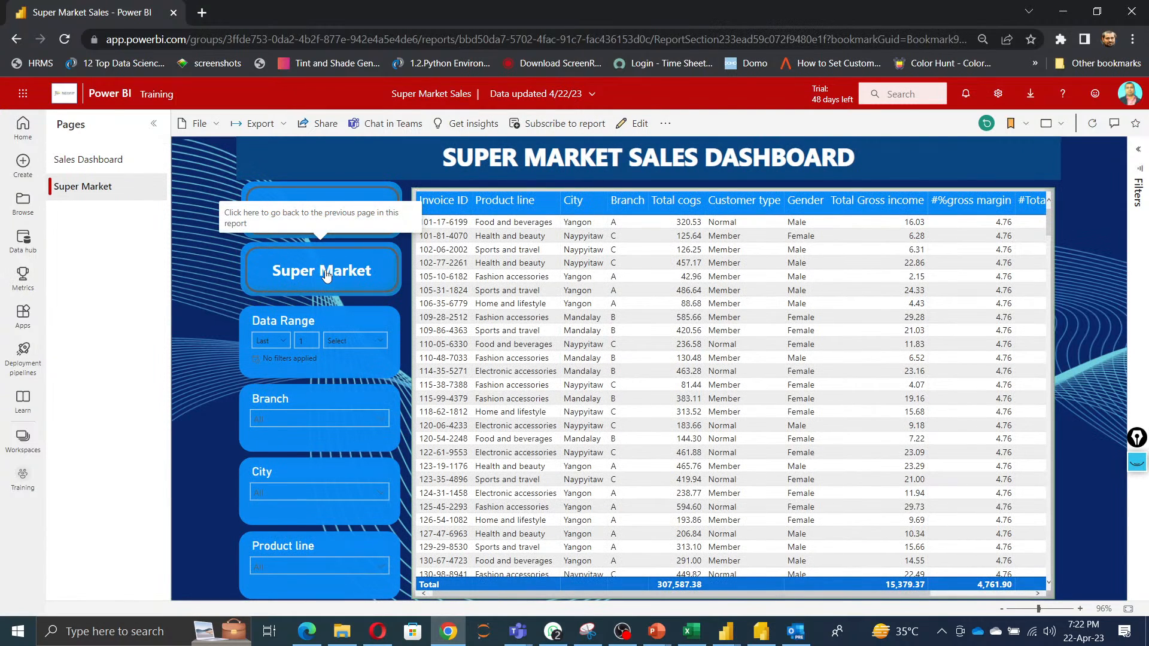
click(326, 274)
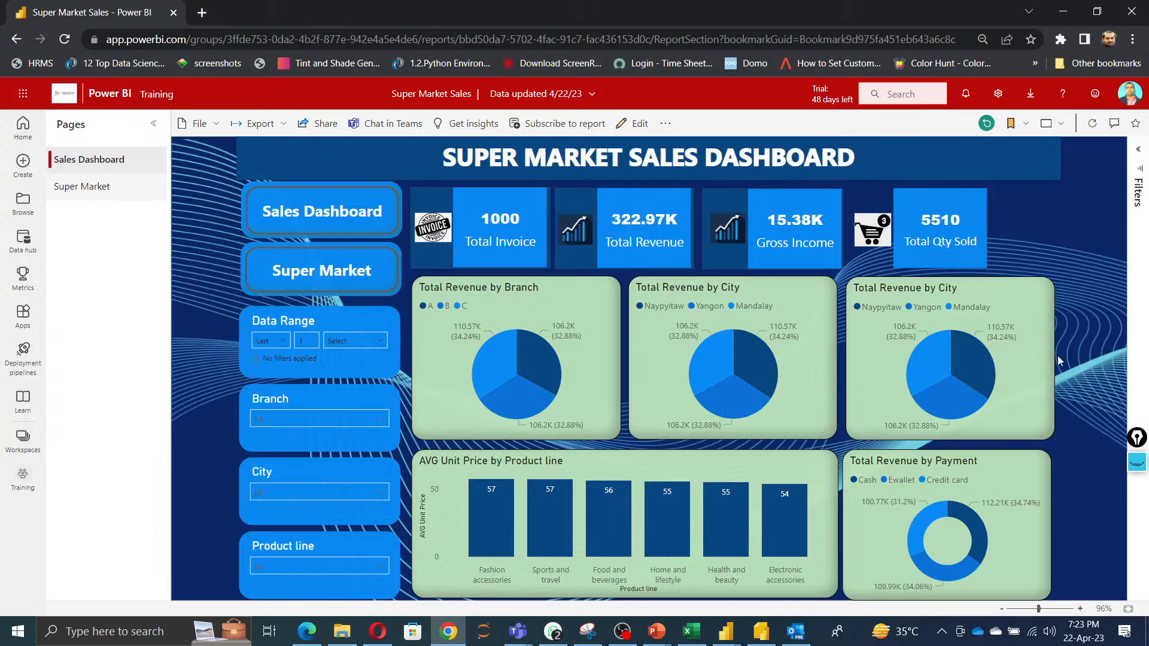
Close the Publishing to Power BI success dialog in Power BI Desktop.
click(1065, 13)
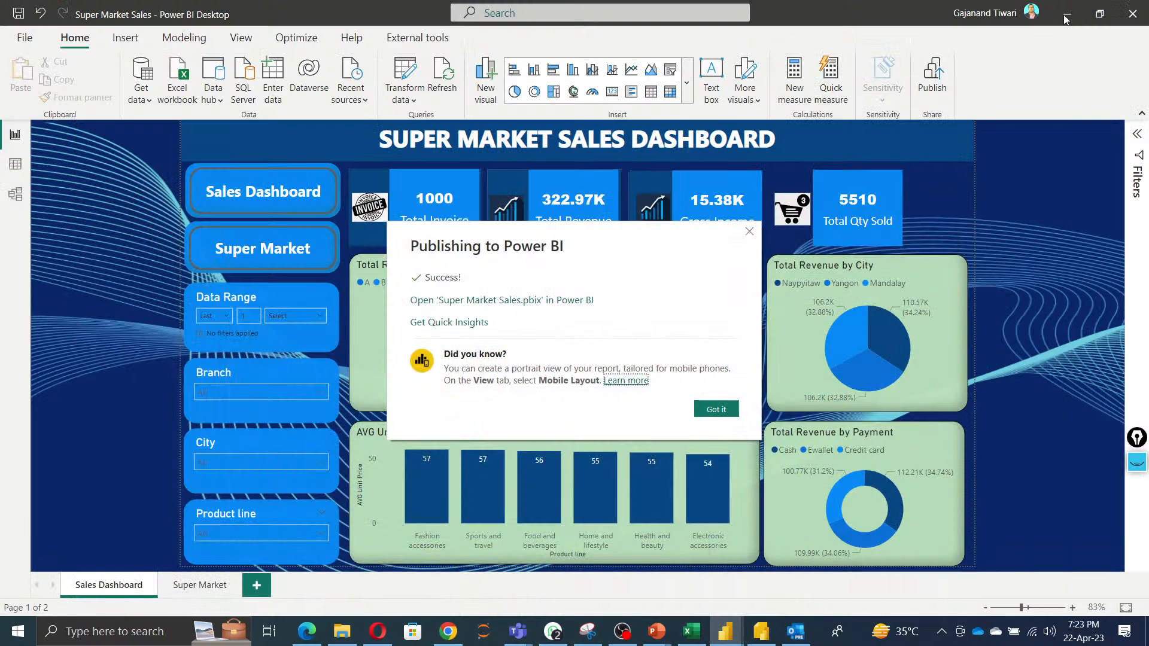
click(716, 410)
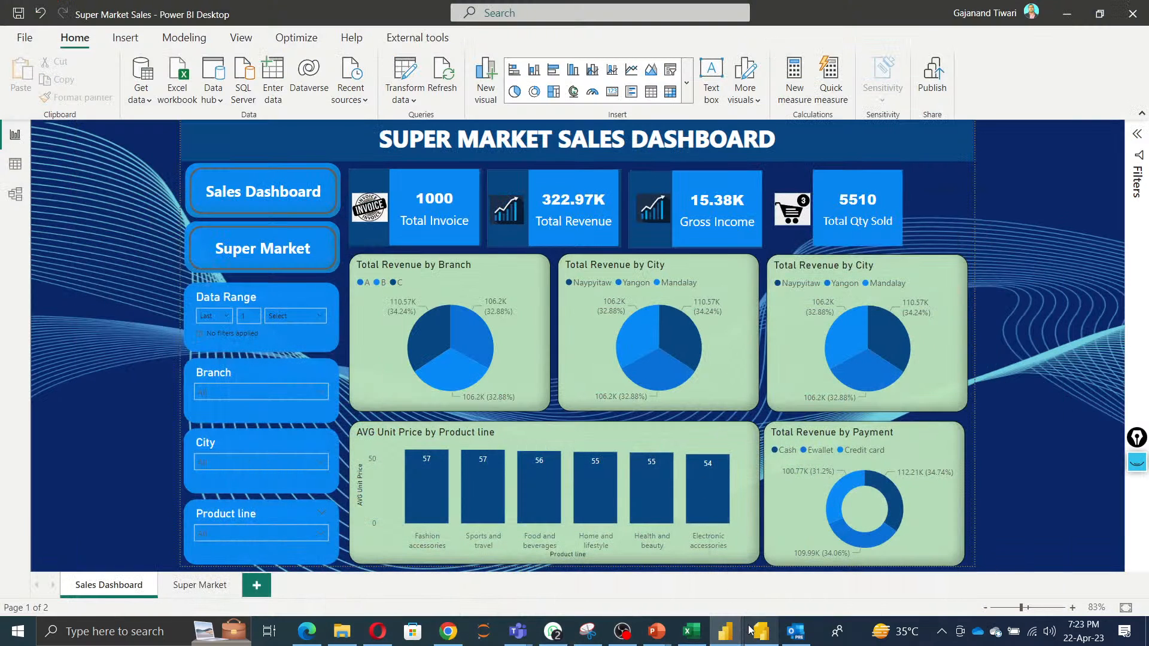
Show the Power BI applications slide in the presentation and return to the published report in the browser.
mouse_move(656, 631)
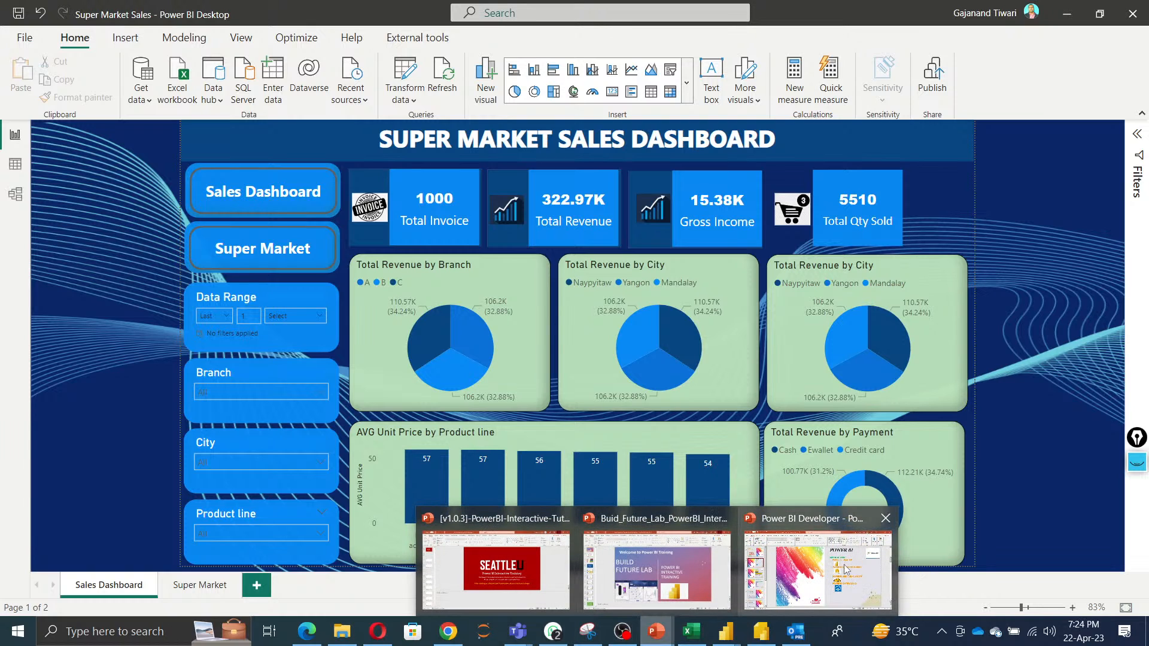
click(846, 569)
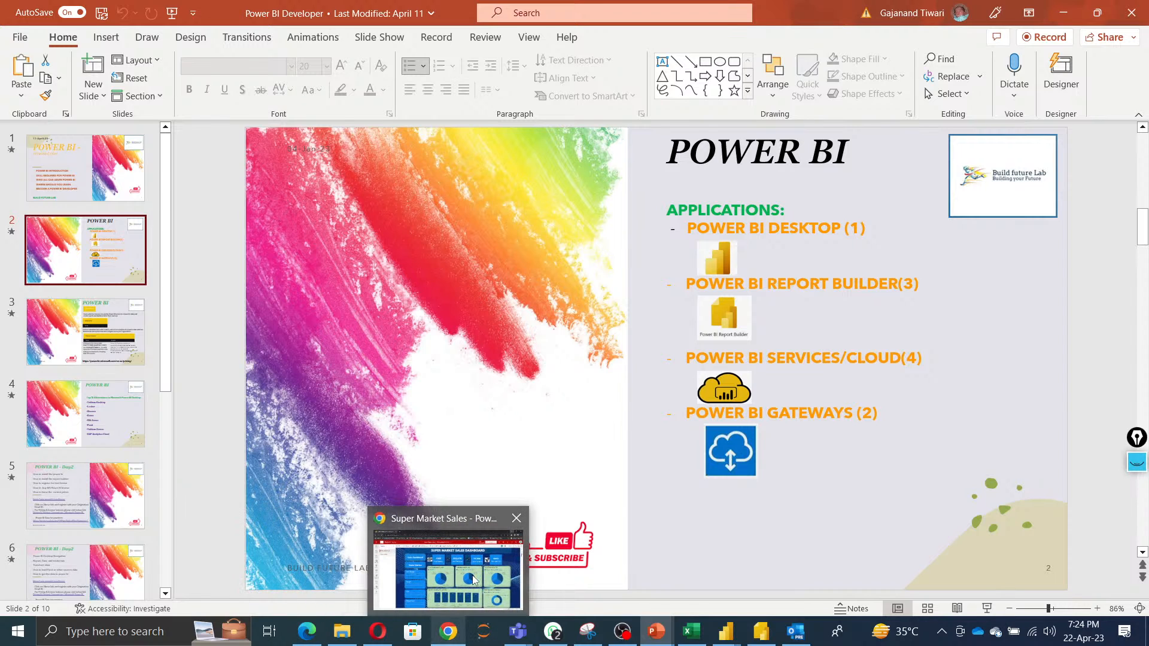
click(476, 578)
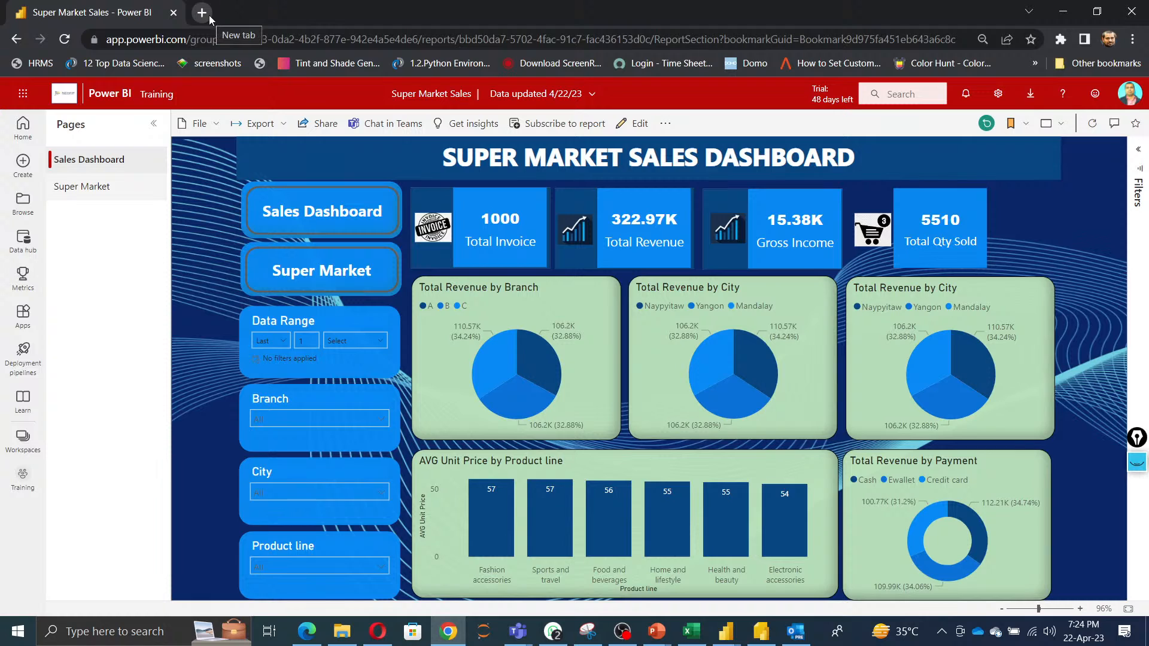
Browse the account, settings and download menus in the Power BI service header.
click(1129, 93)
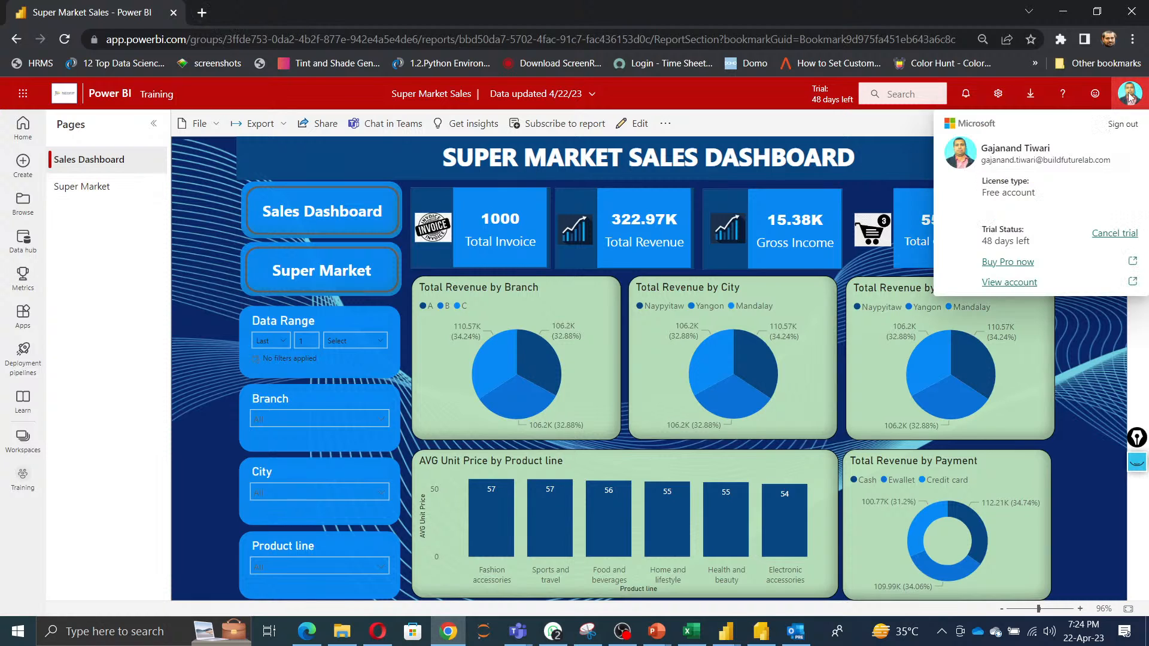
click(997, 95)
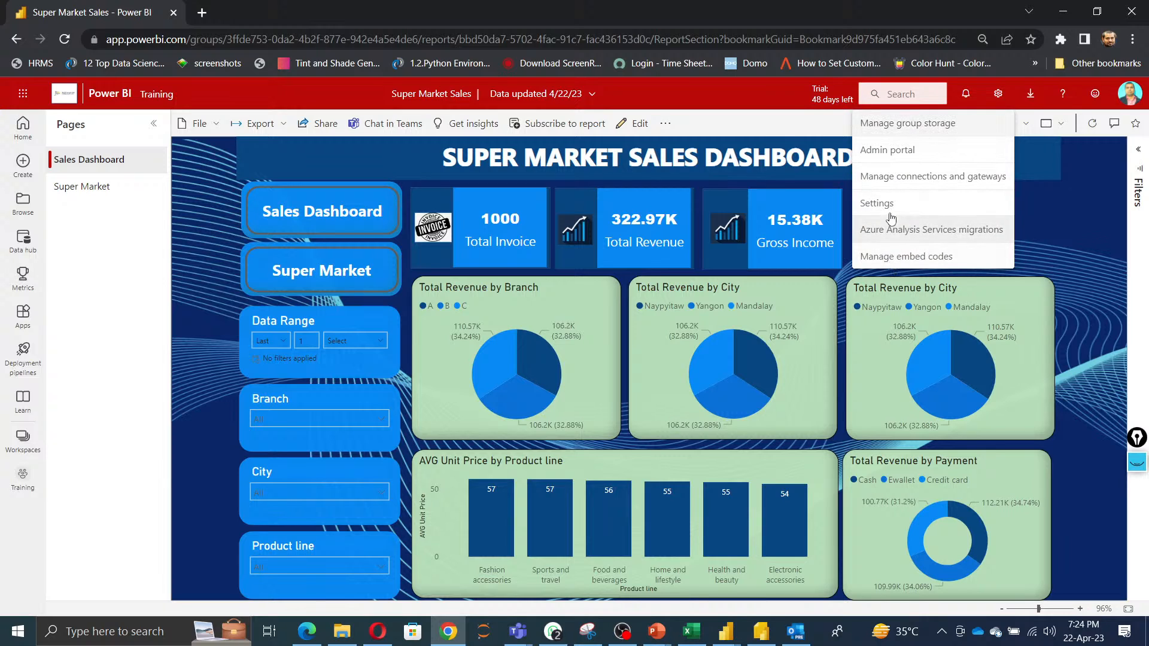
click(1030, 96)
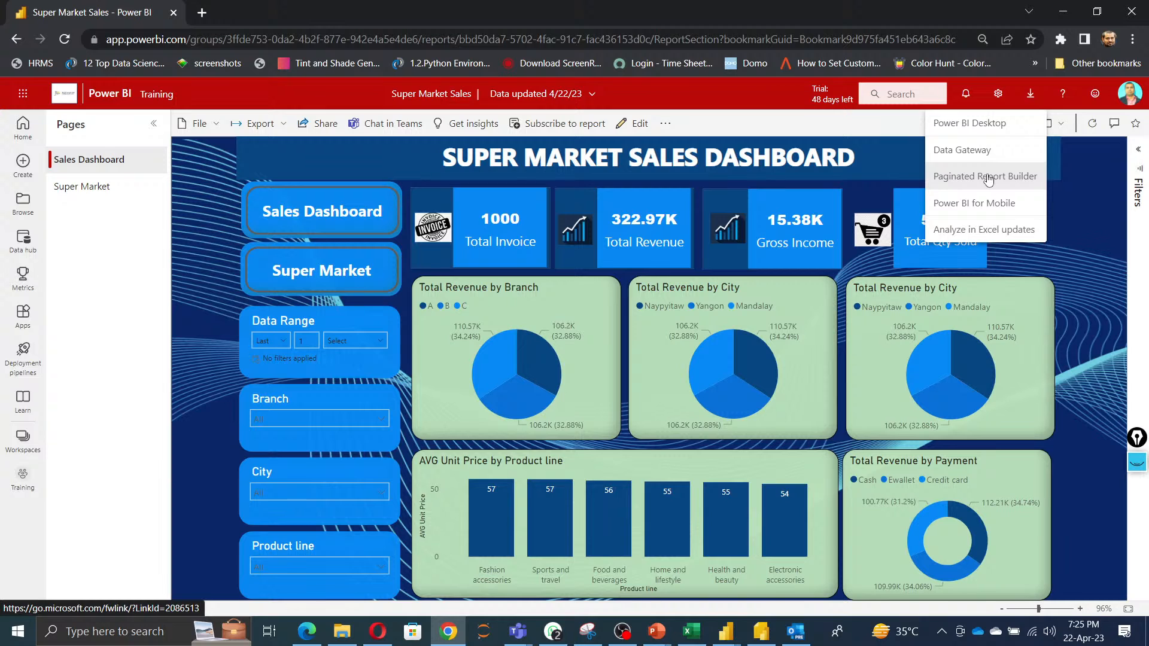
Open the Data Gateway download page from the Power BI download menu.
click(761, 634)
click(764, 635)
click(962, 151)
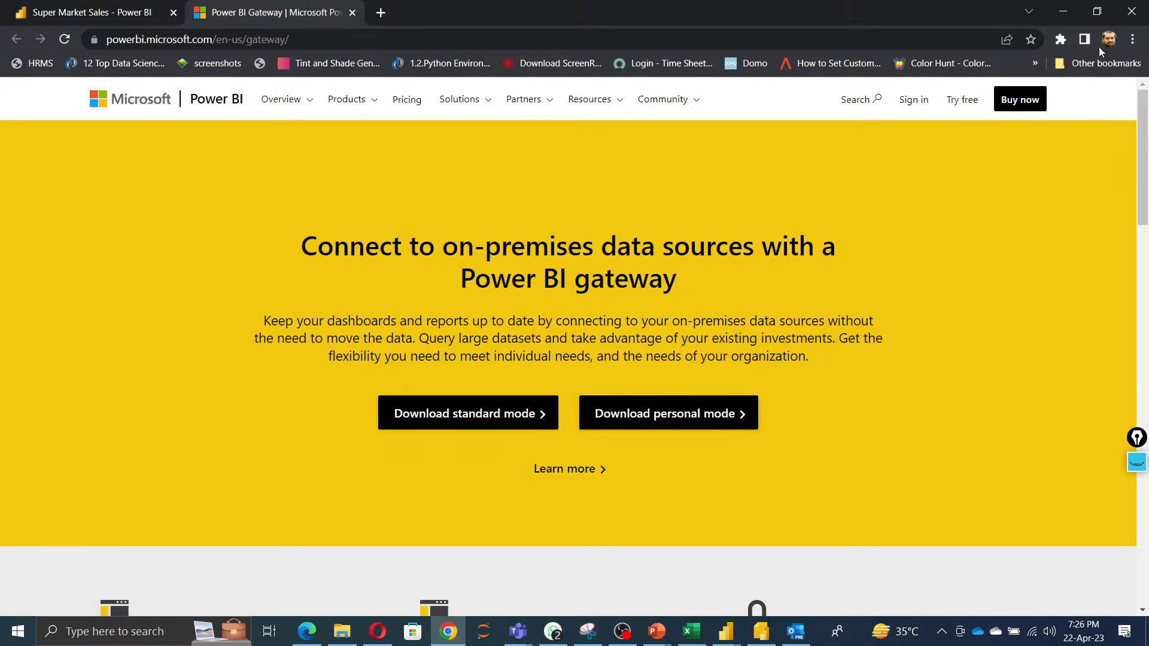
Launch the On-premises data gateway app through Windows search.
click(1063, 12)
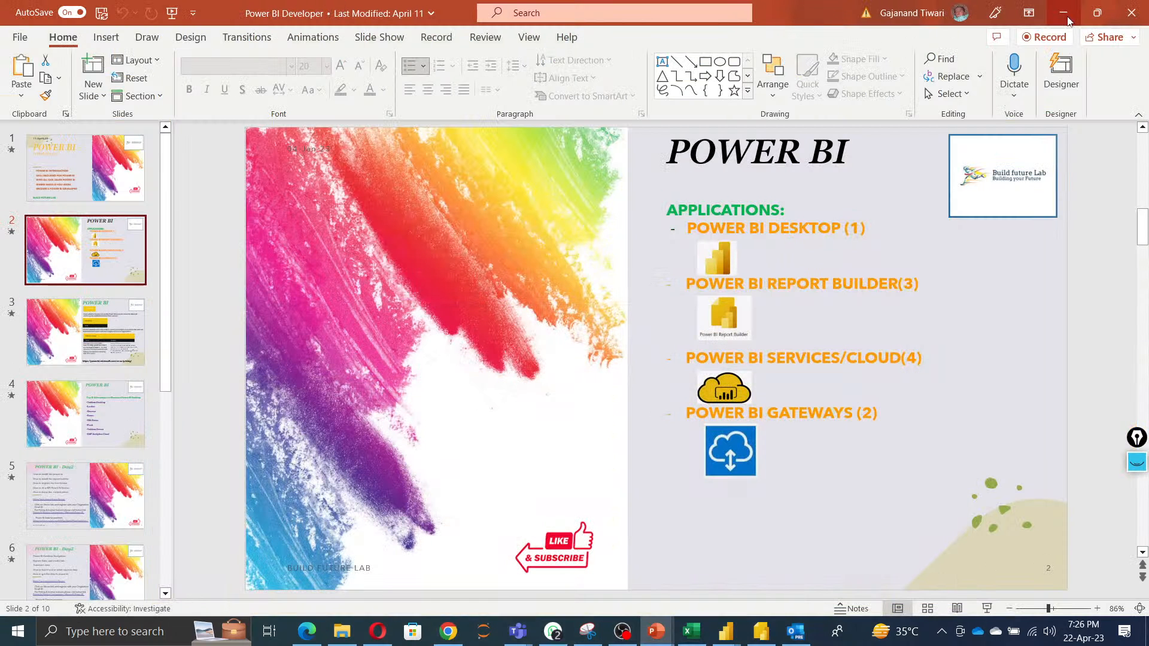
click(103, 634)
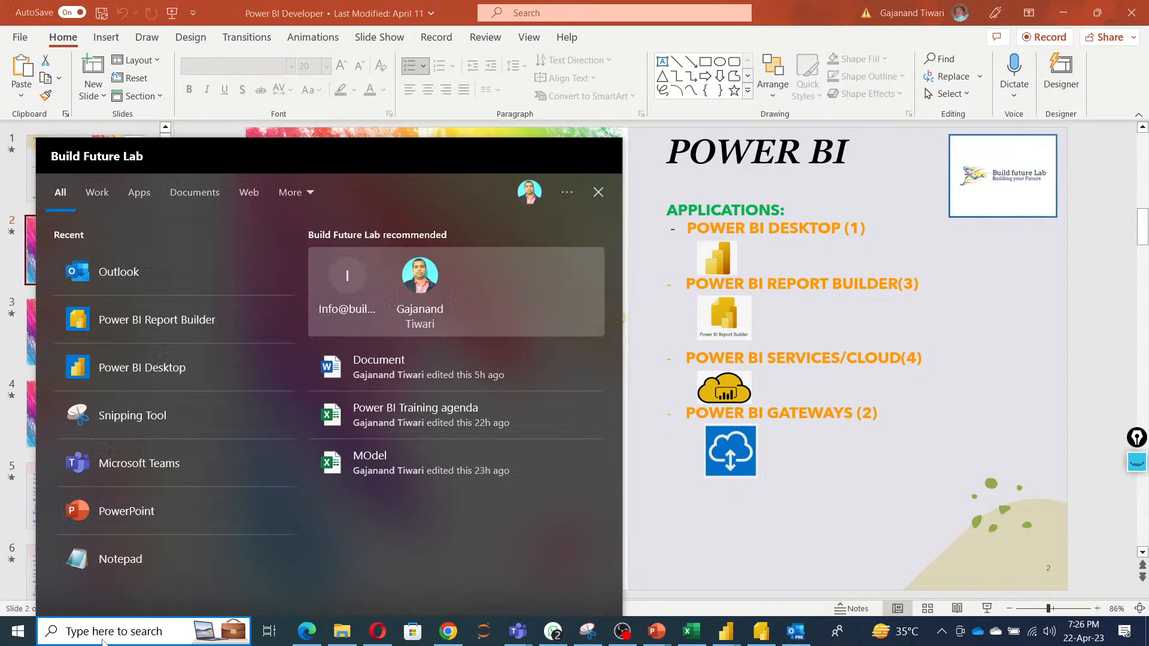
text(on)
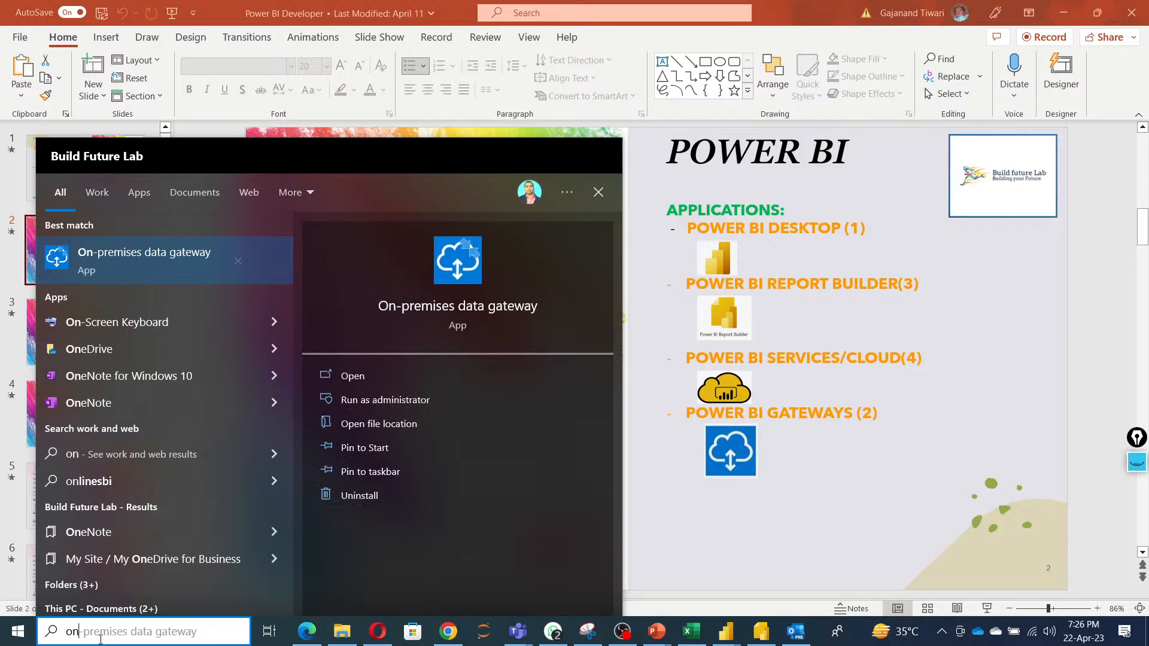
click(352, 379)
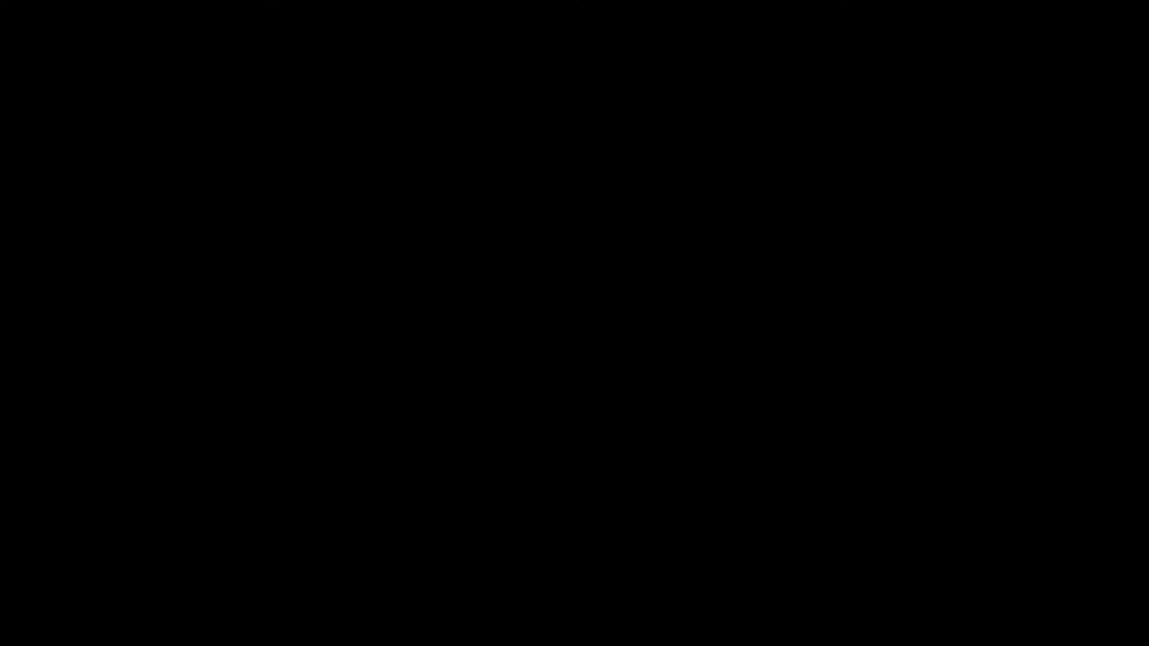
click(497, 347)
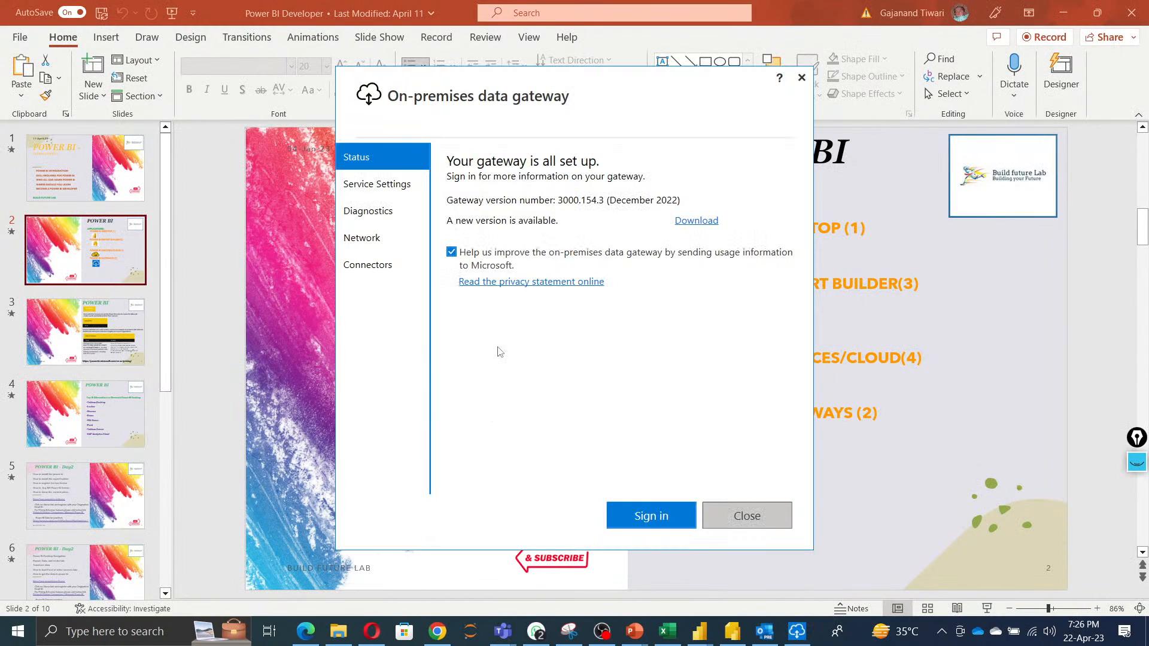
click(643, 517)
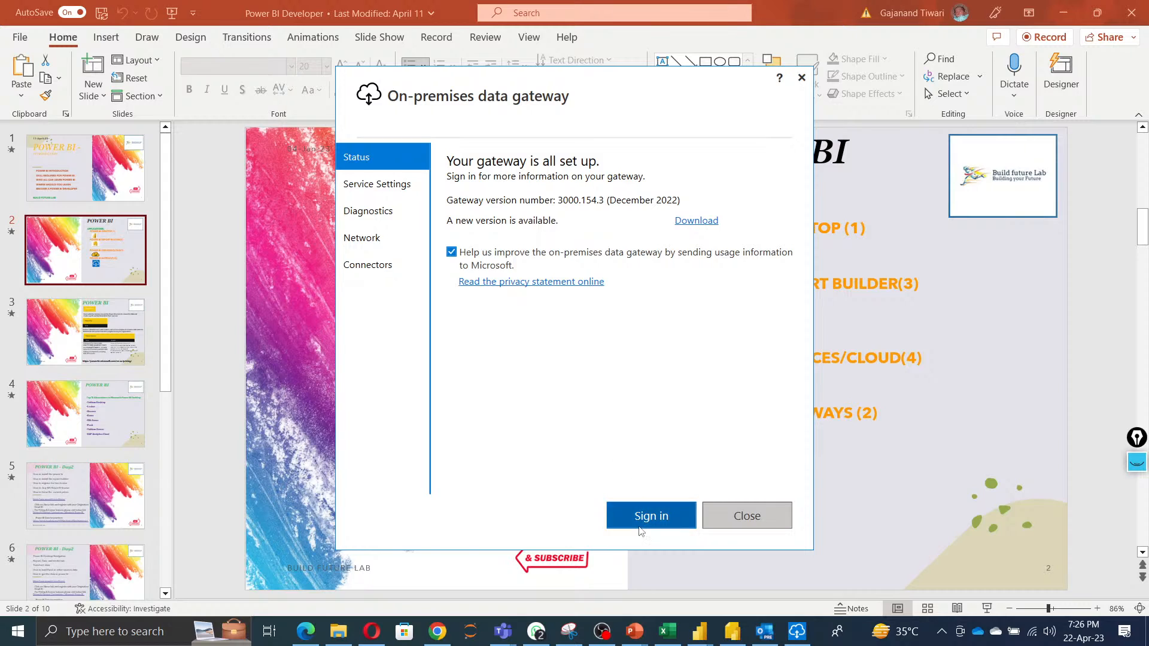
click(468, 190)
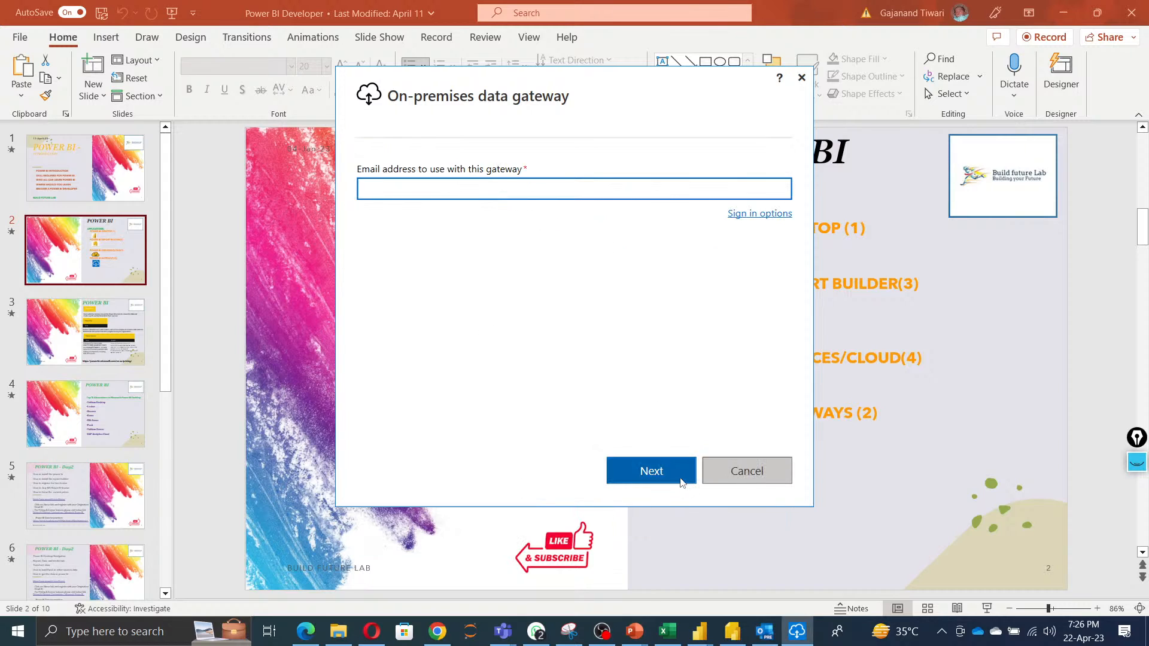
click(753, 477)
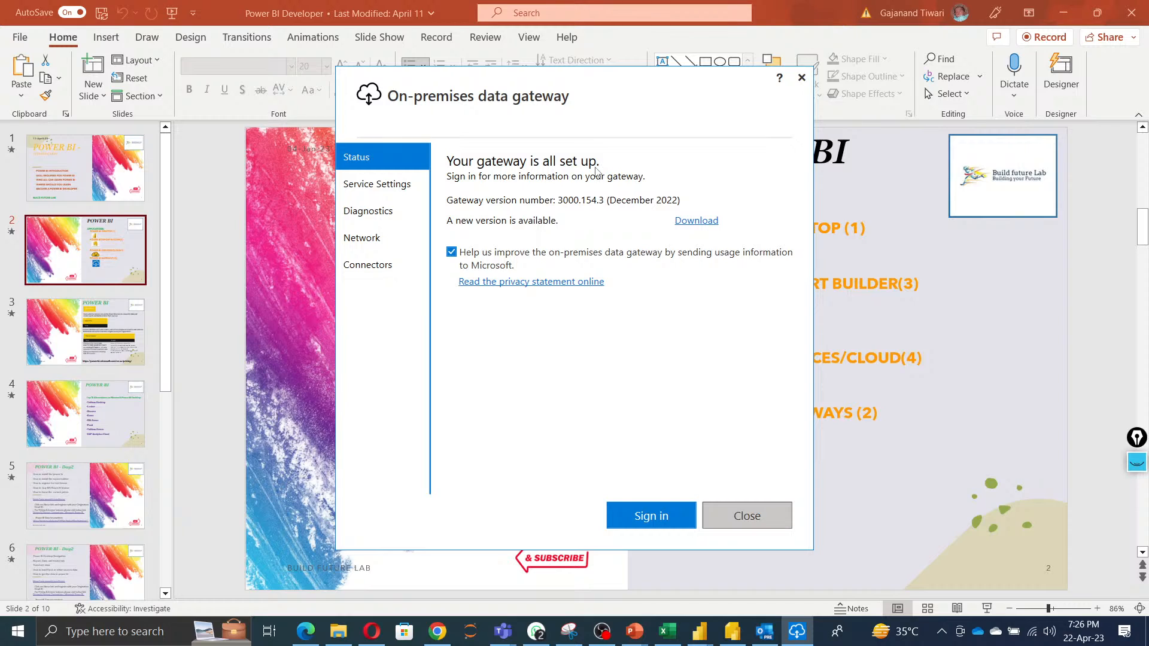
View the gateway app's Service Settings and switch back to the Power BI report tab.
click(379, 190)
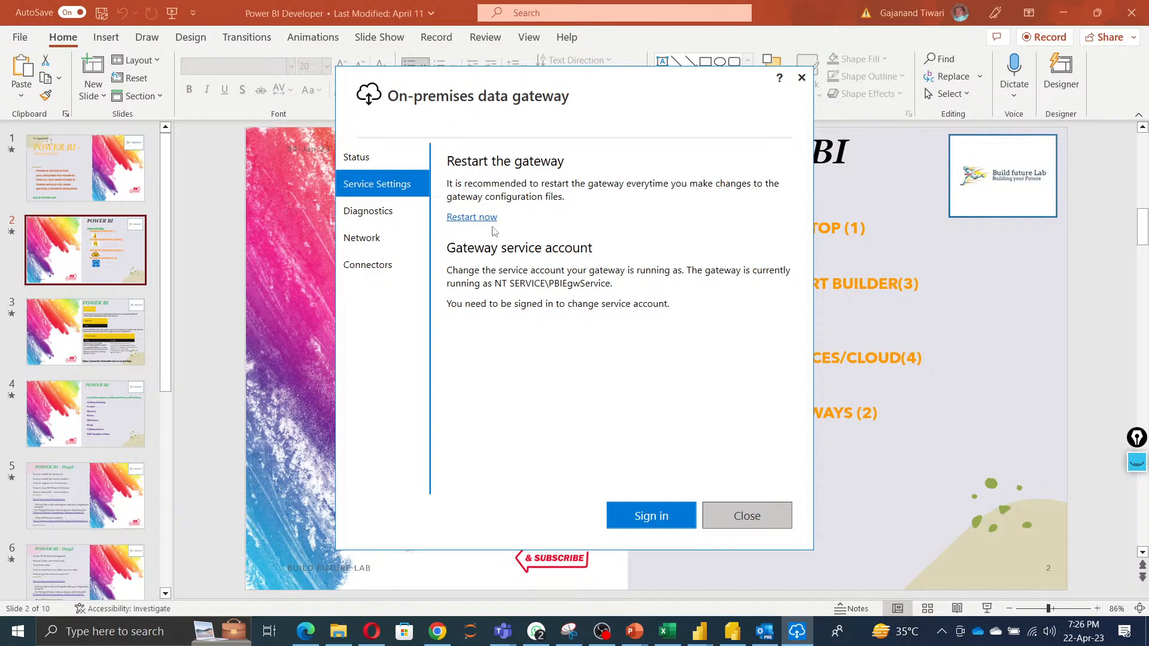
click(446, 633)
click(90, 15)
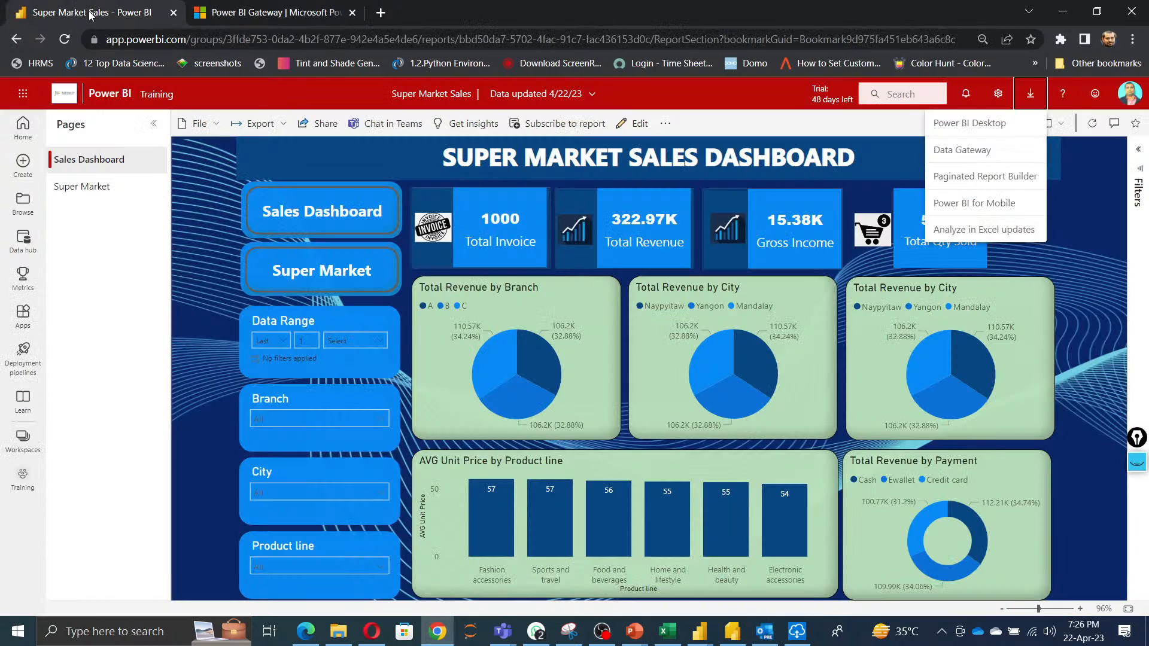
Open Manage connections and gateways and check the BusinessGateway's status on the on-premises data gateways tab.
click(998, 94)
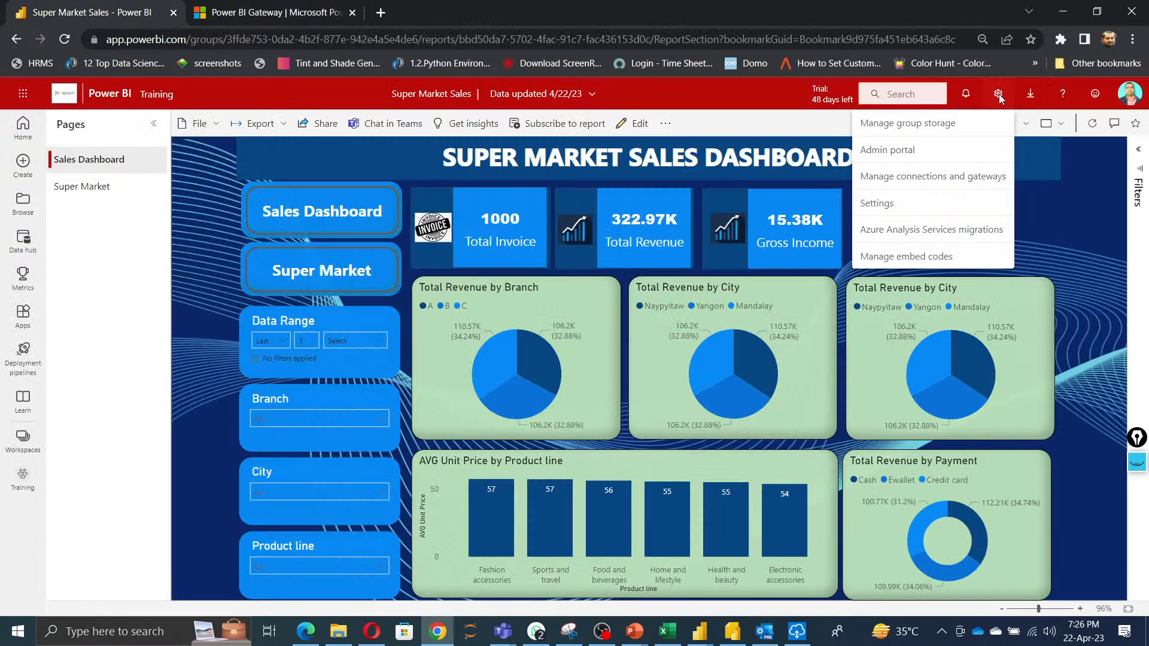
click(911, 179)
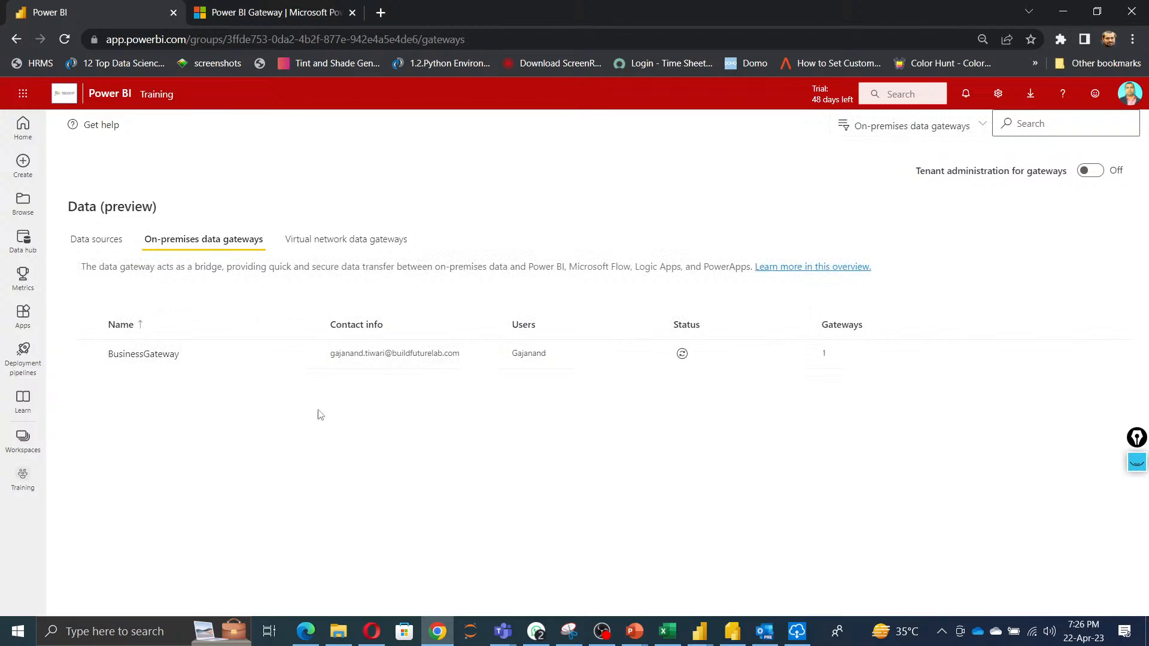
click(682, 354)
Review the Data sources list and open the New data source panel, closing it without creating a source.
click(98, 245)
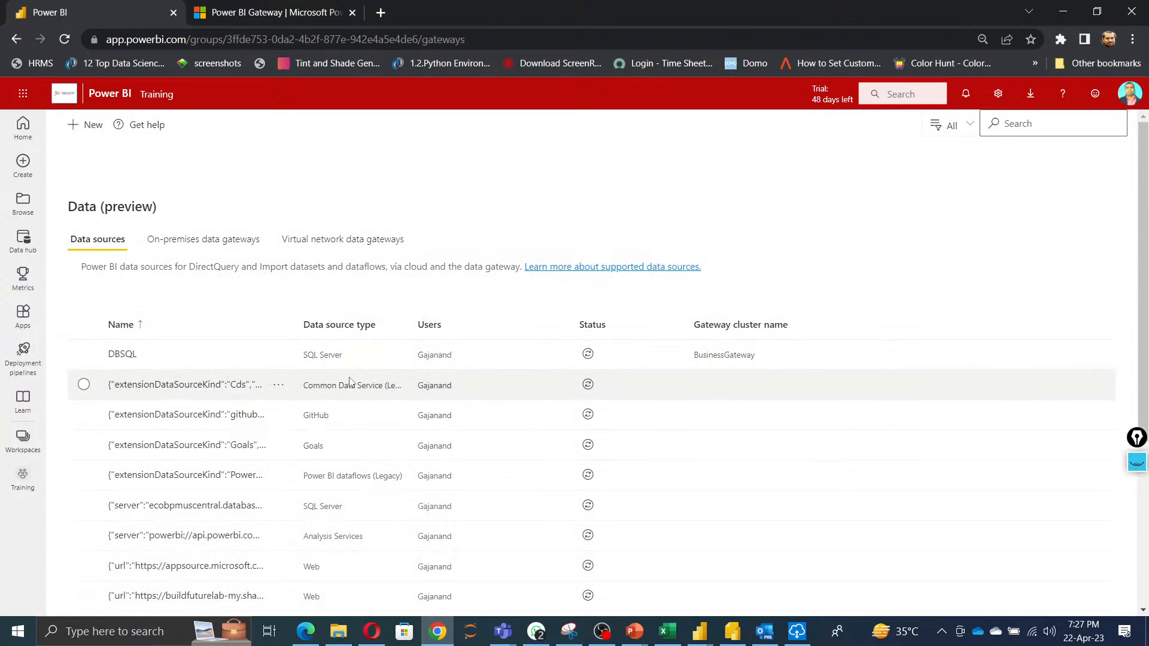
scroll(349, 377, down, 5)
scroll(507, 573, up, 5)
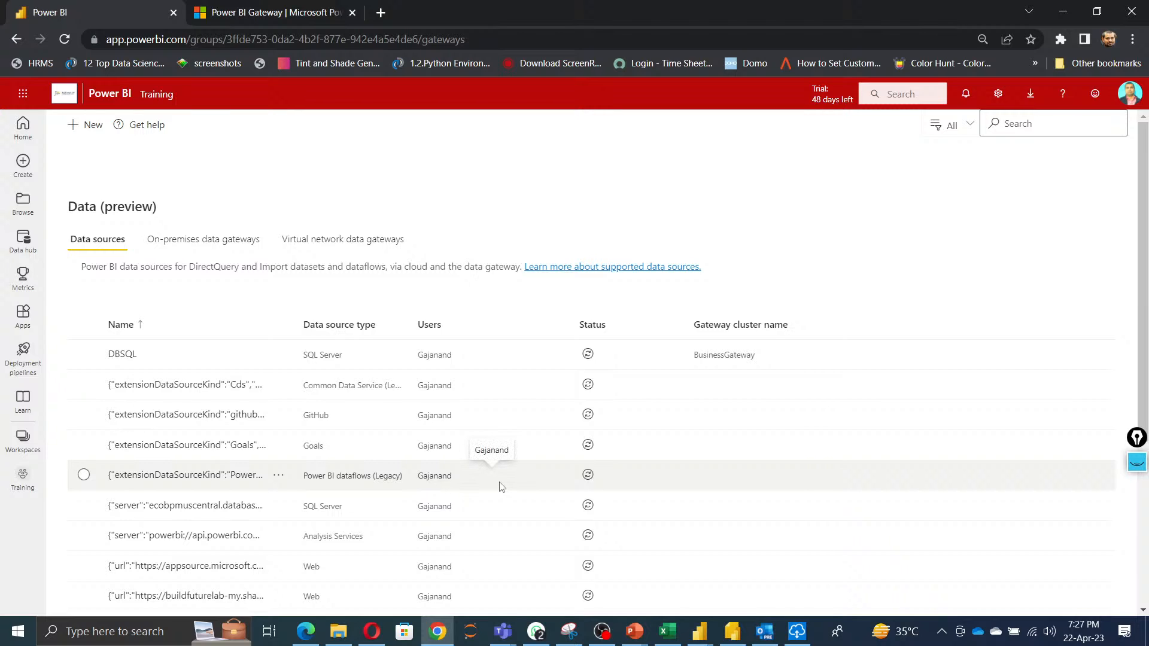
click(87, 125)
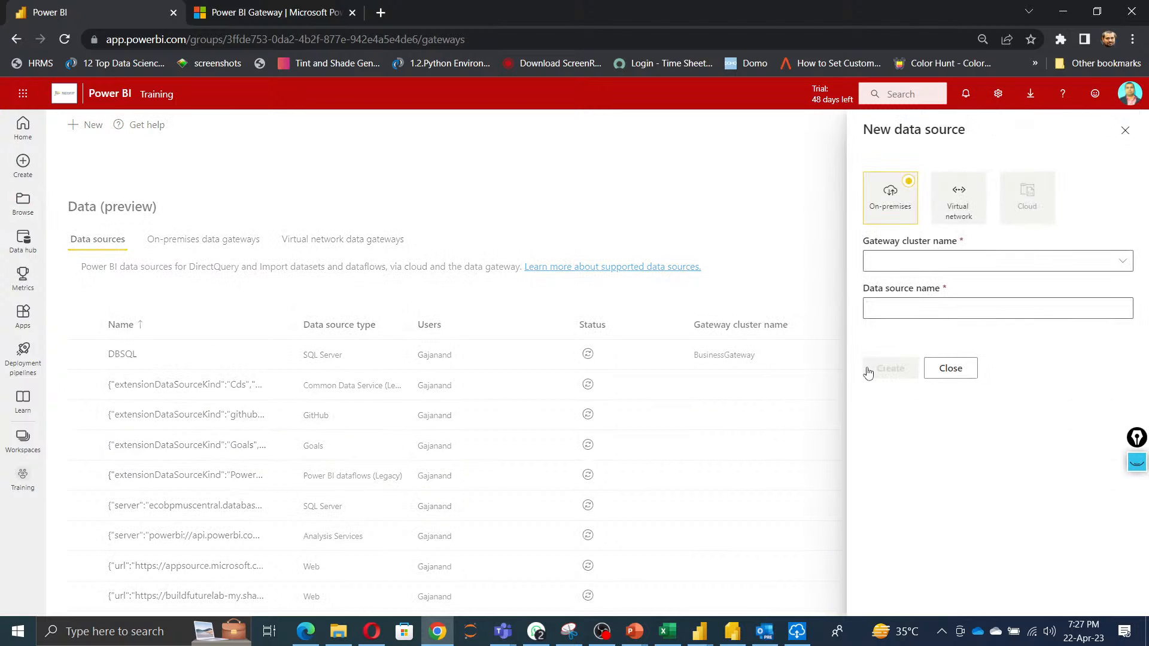
click(965, 370)
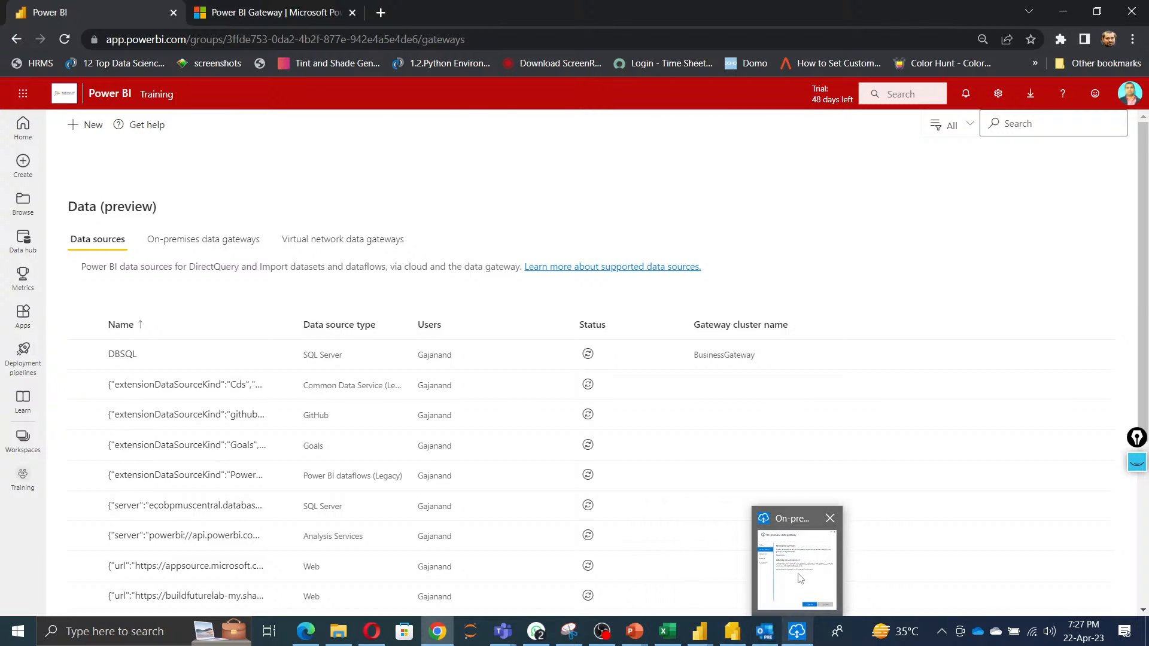
Close the On-premises data gateway app.
click(797, 568)
click(802, 78)
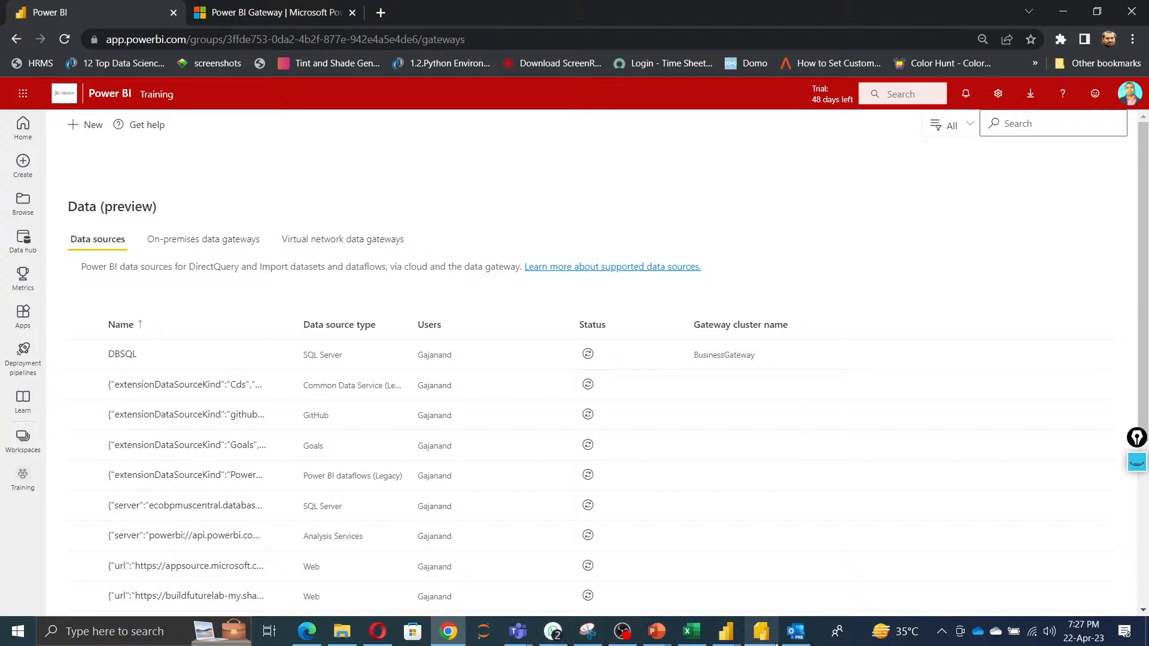
Show Power BI Report Builder and then return to the Power BI applications slide.
click(761, 635)
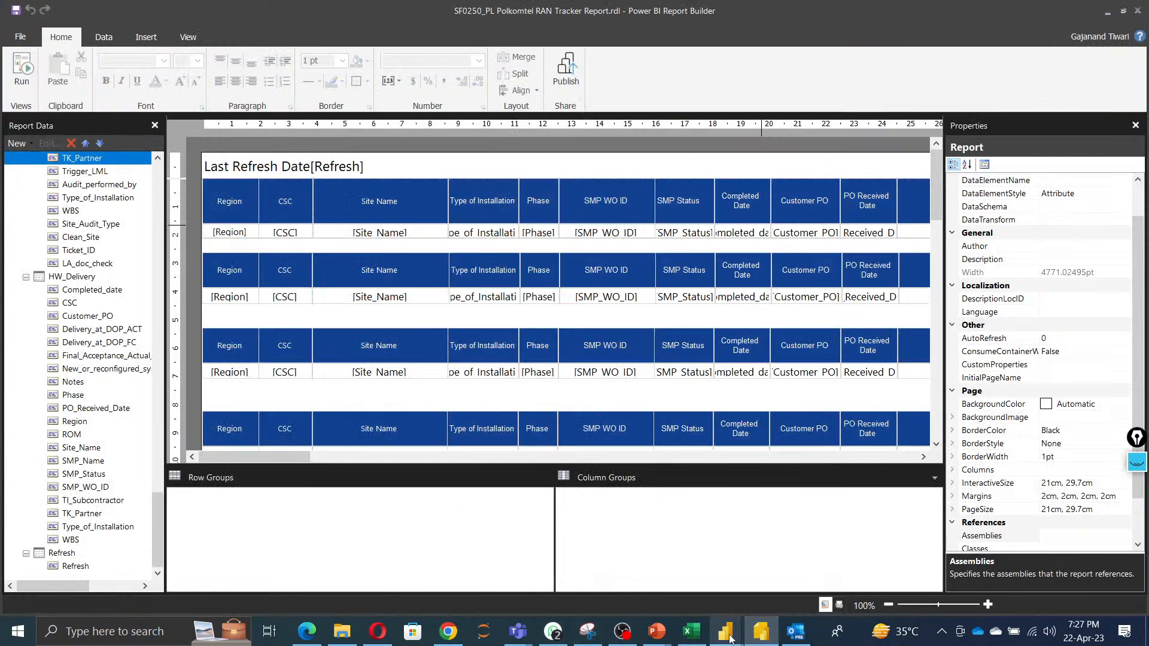
mouse_move(725, 633)
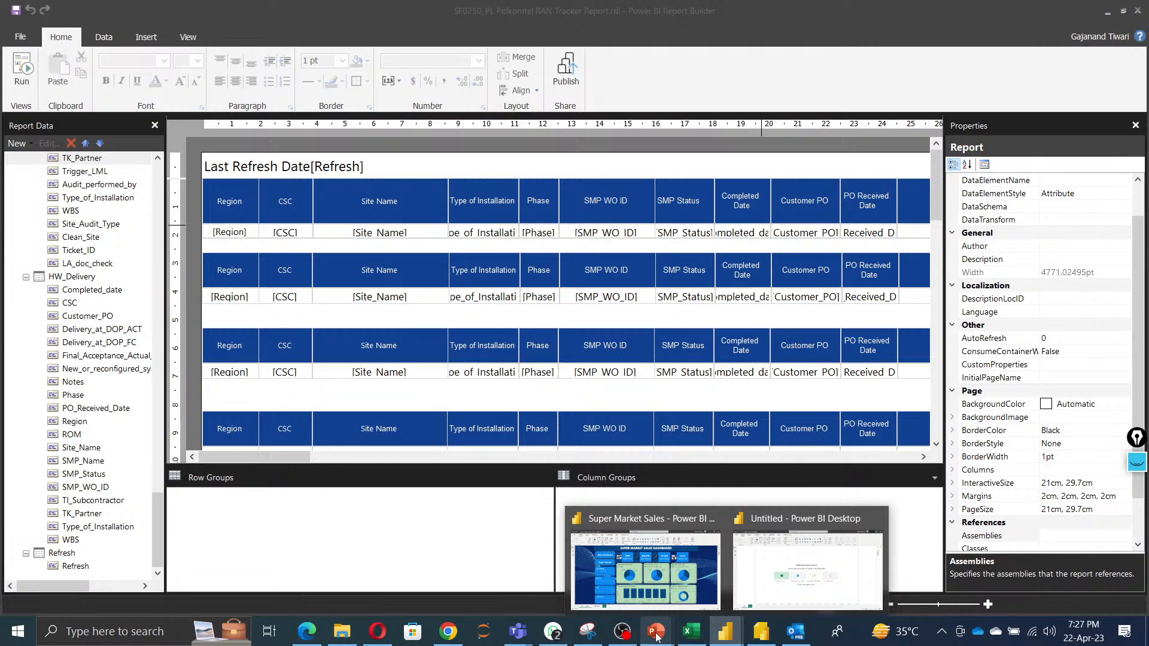
mouse_move(657, 636)
click(820, 538)
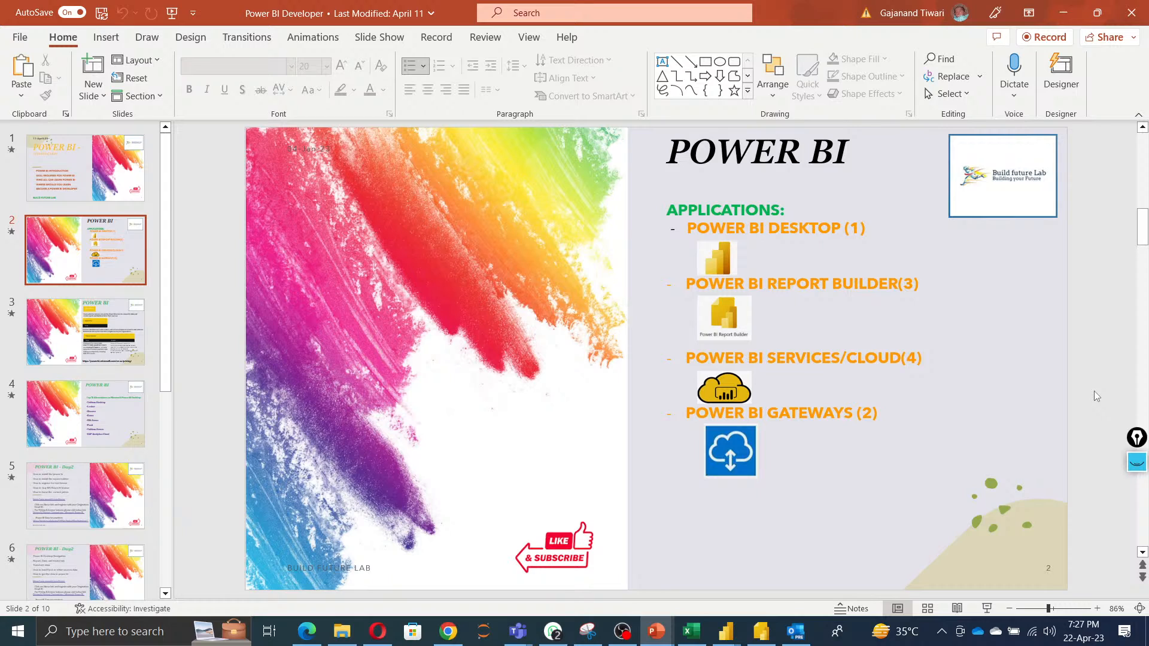
Switch to the browser and open a new tab.
click(448, 631)
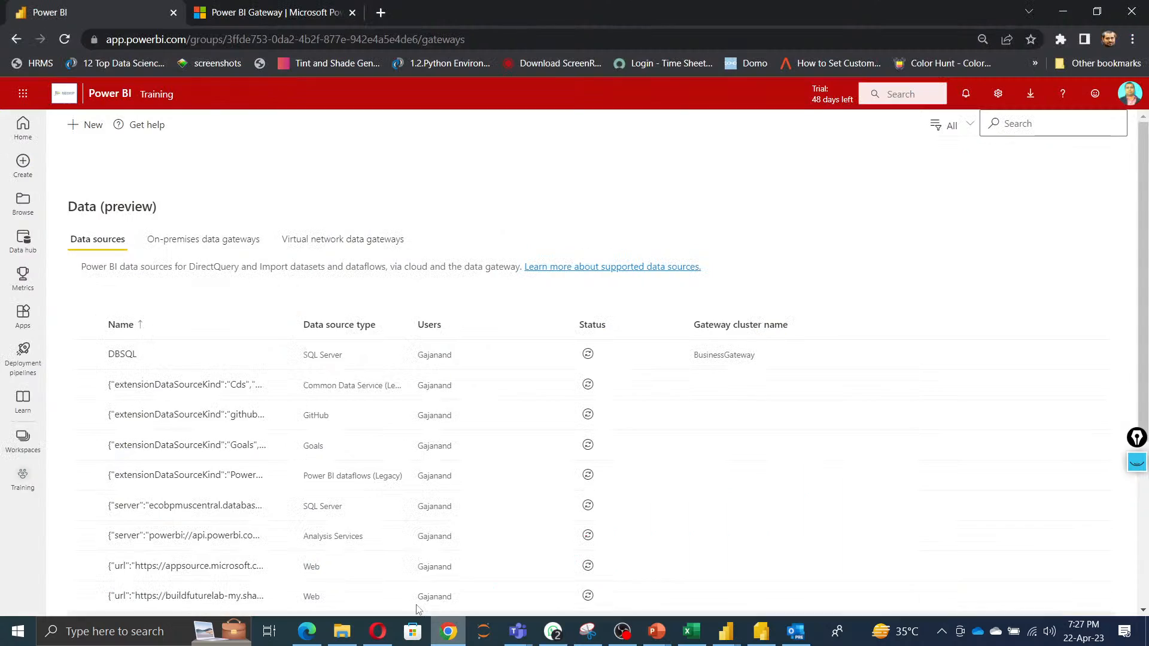
click(381, 13)
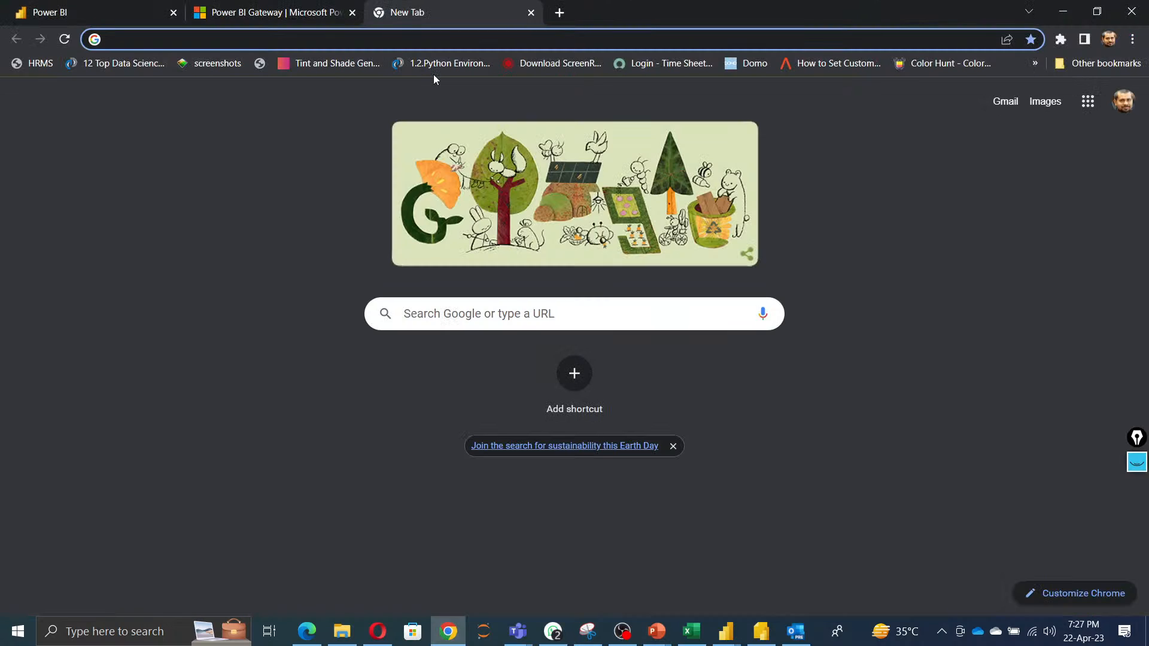
Search the web for "compare price of power bi" and open the Power BI pricing page from the results.
text(compare)
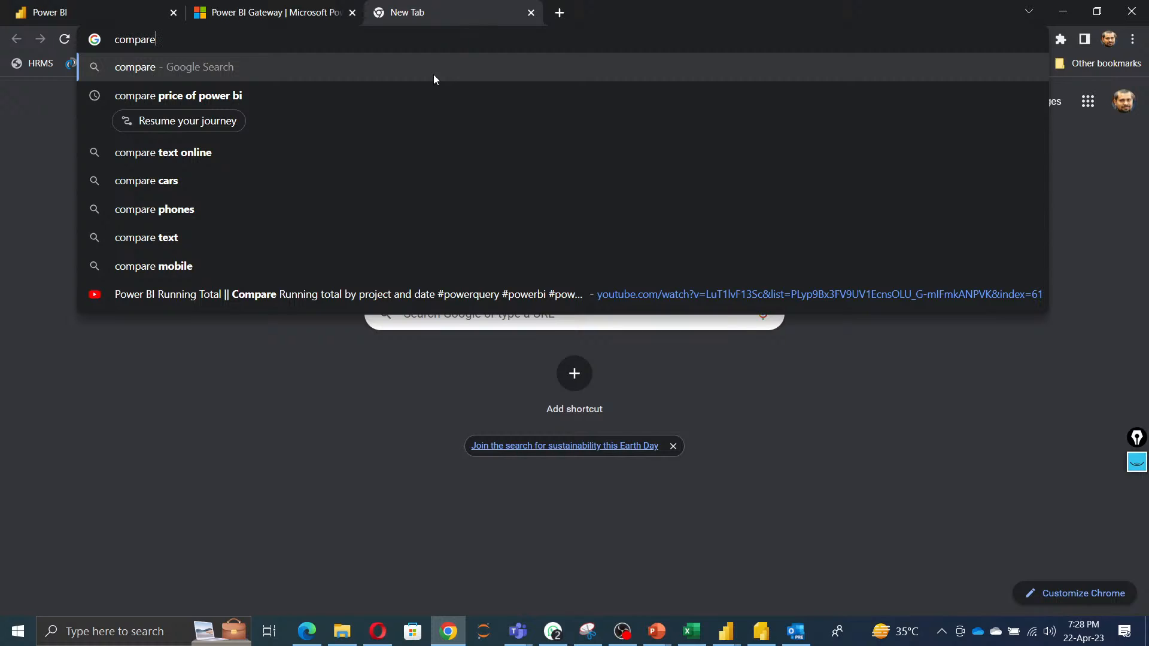
text( price)
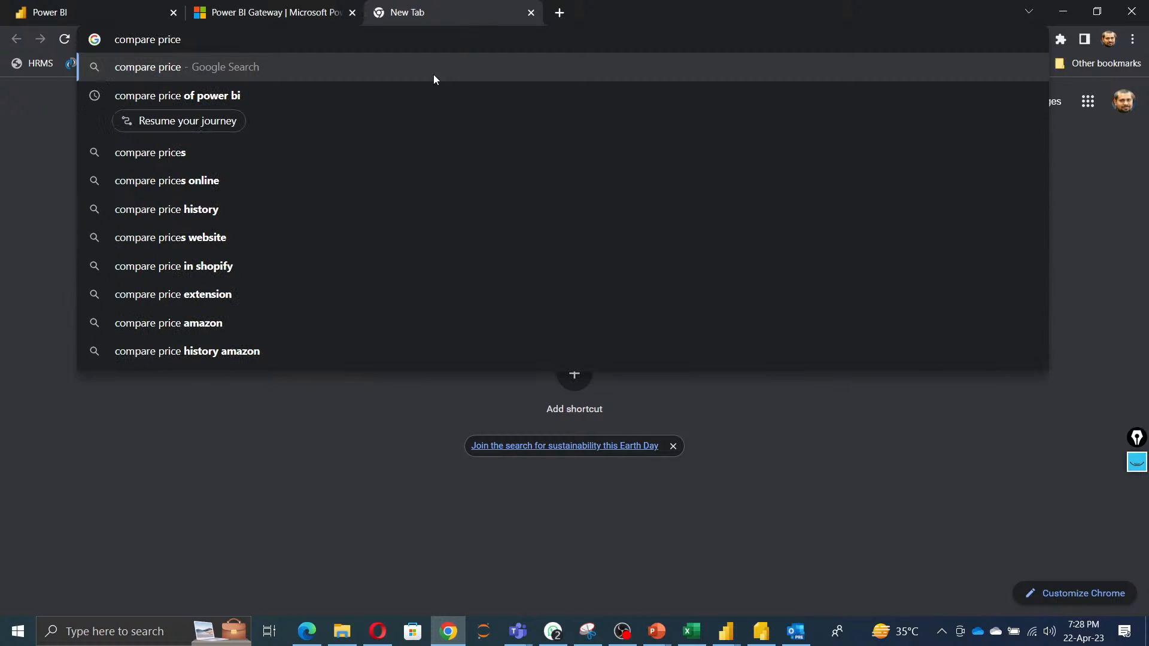
key(Down)
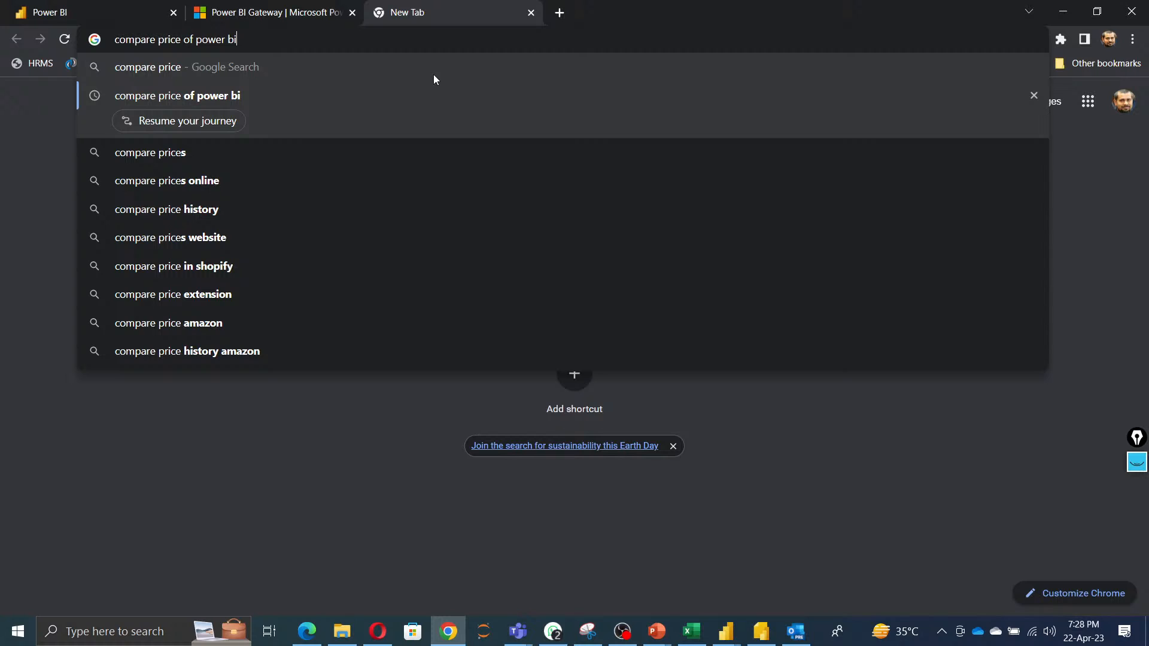
key(Return)
click(332, 264)
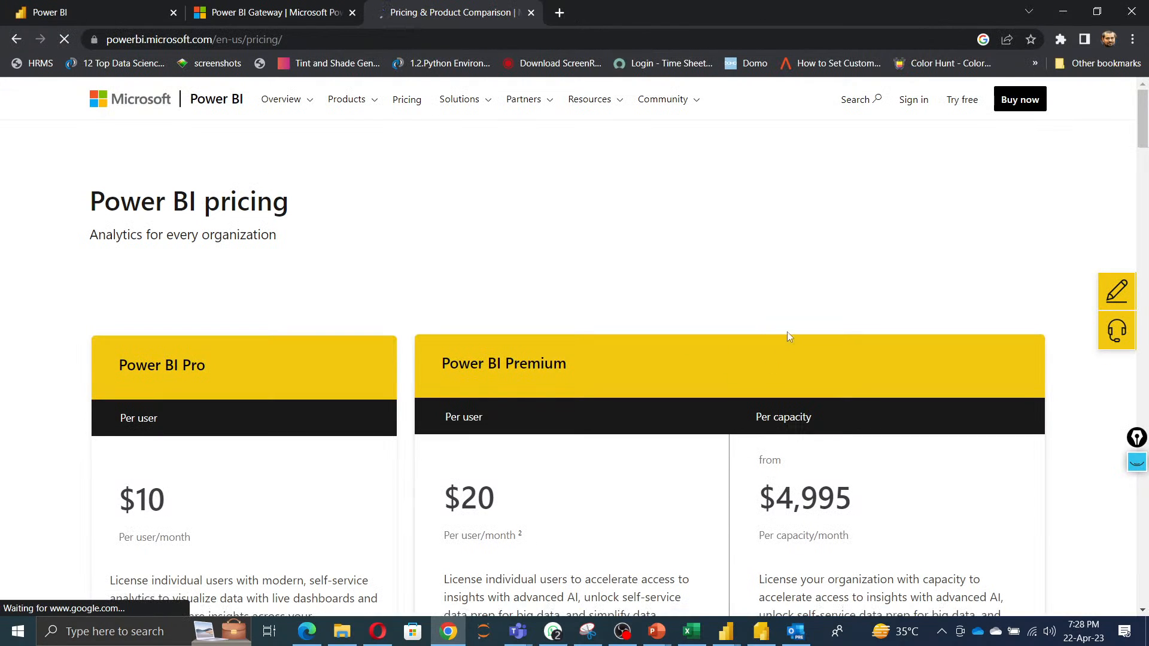
Review the Power BI Pro and Premium pricing plans and the feature comparison table on the pricing page.
scroll(730, 457, down, 5)
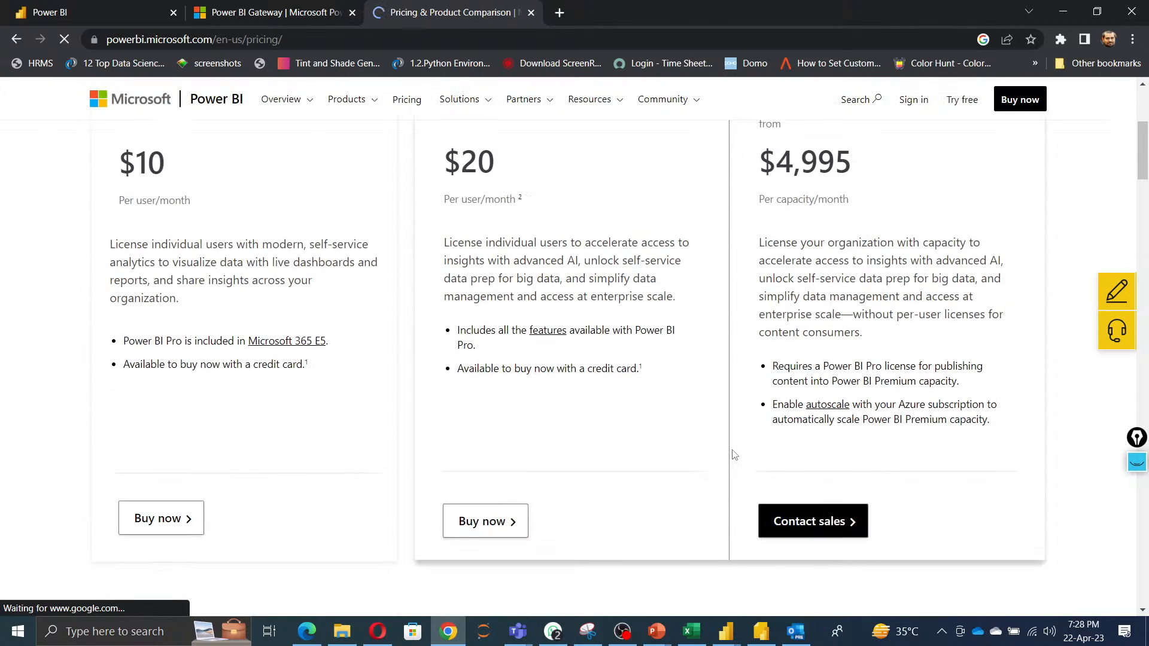
scroll(731, 455, up, 5)
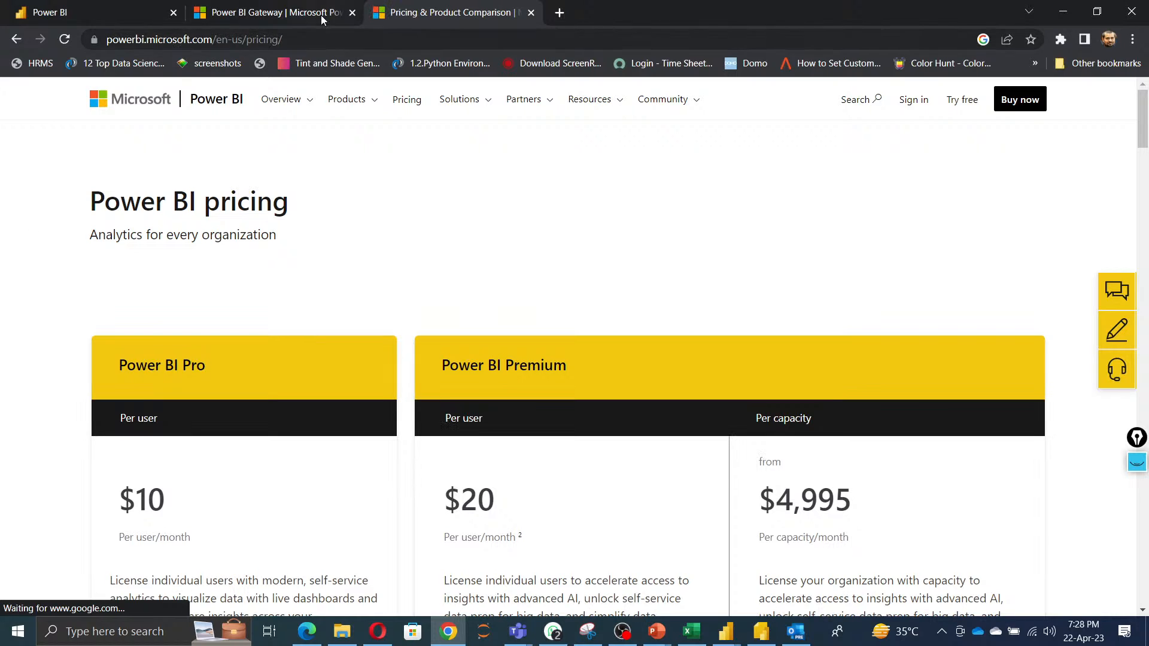
click(325, 40)
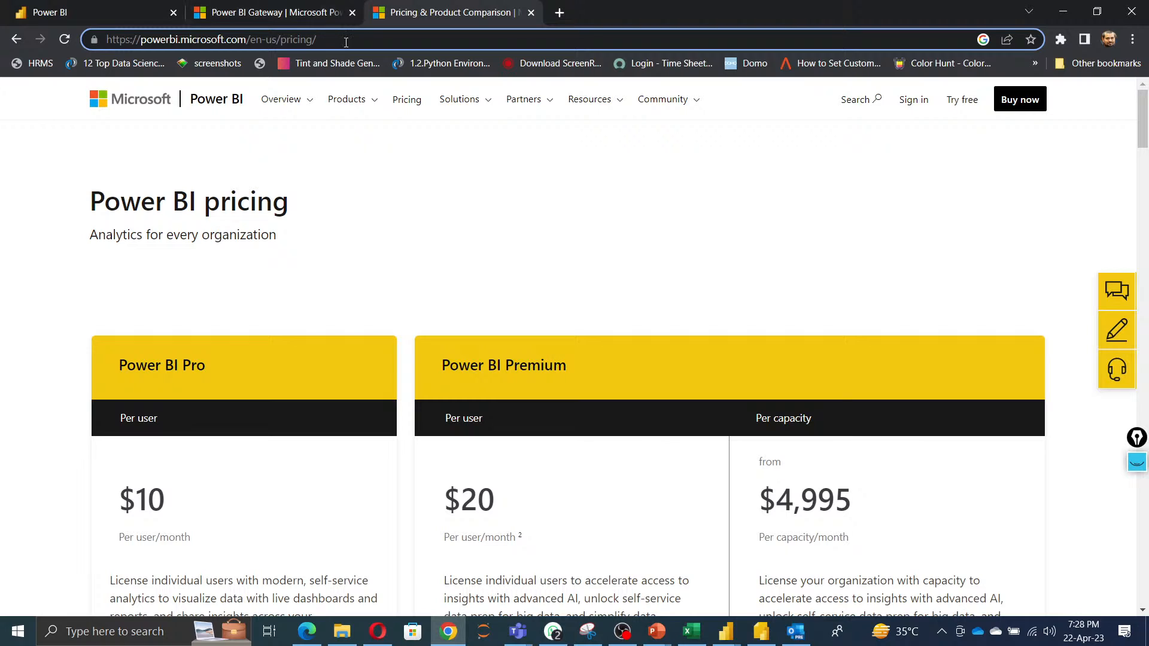
drag(346, 43, 12, 6)
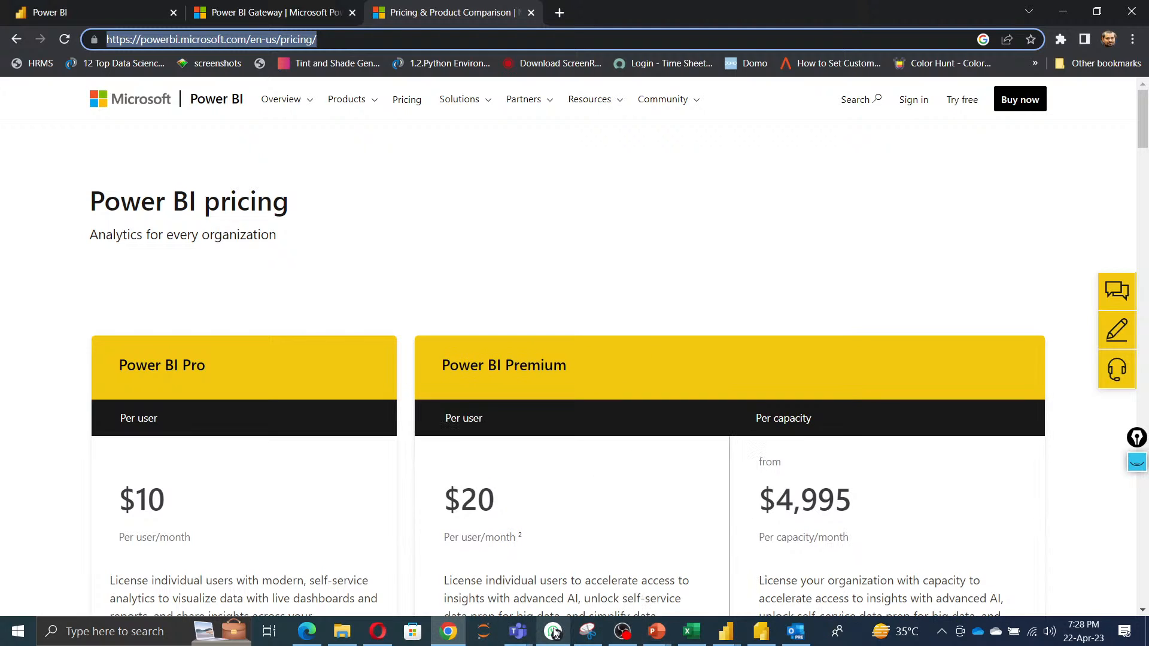
click(630, 276)
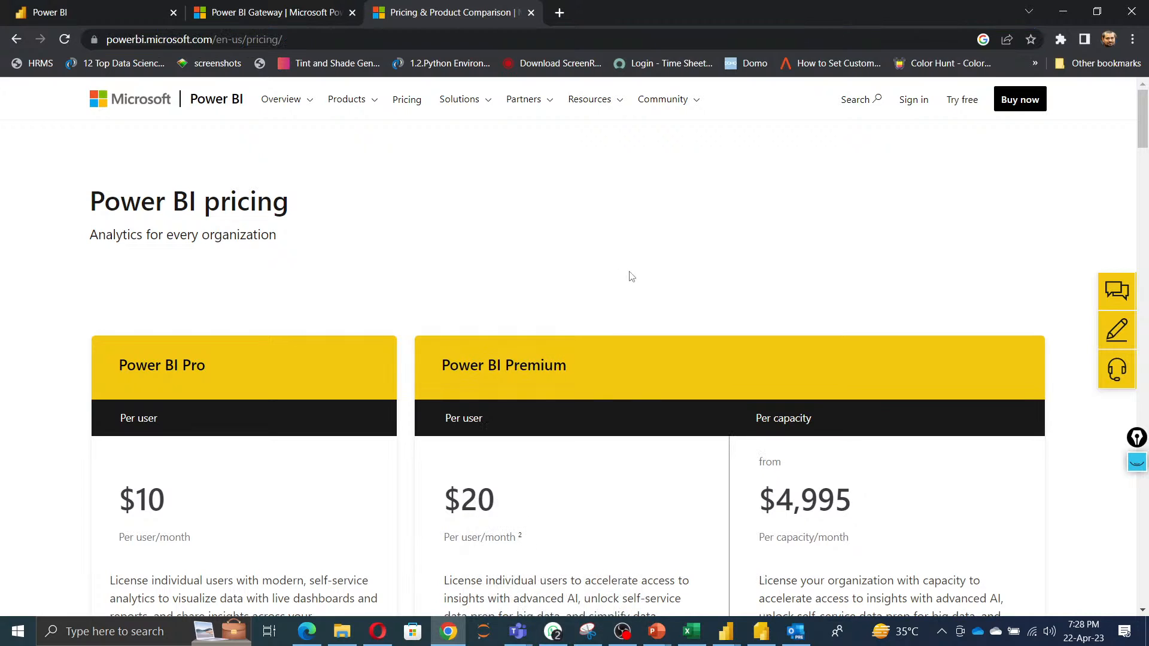
double_click(486, 276)
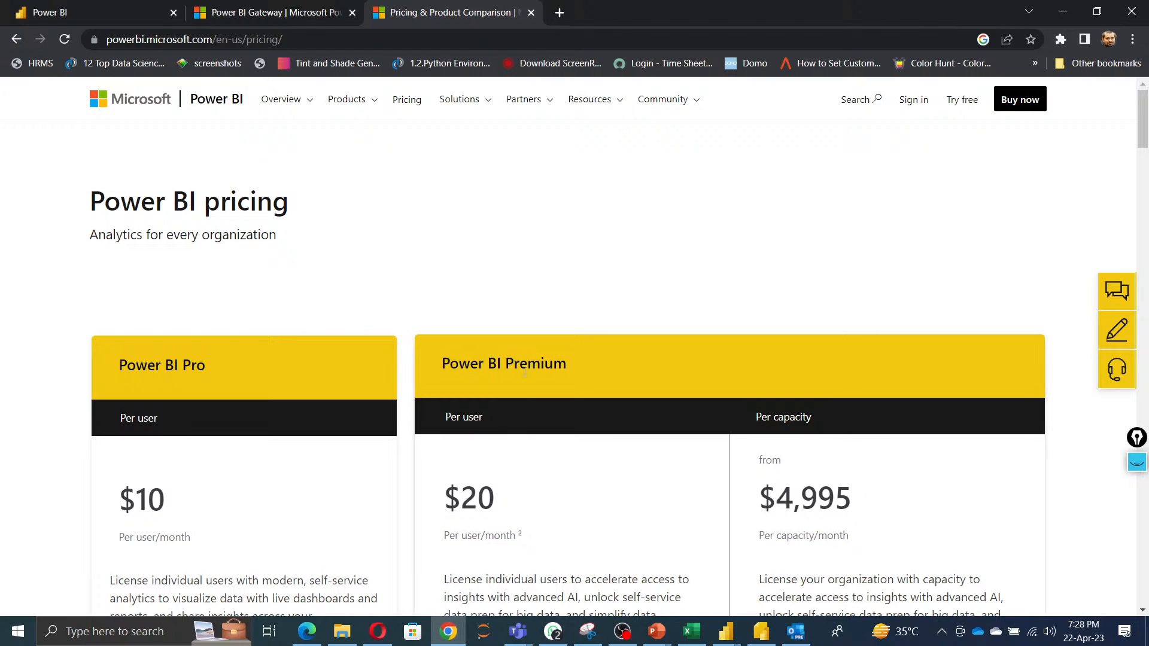
scroll(529, 467, down, 3)
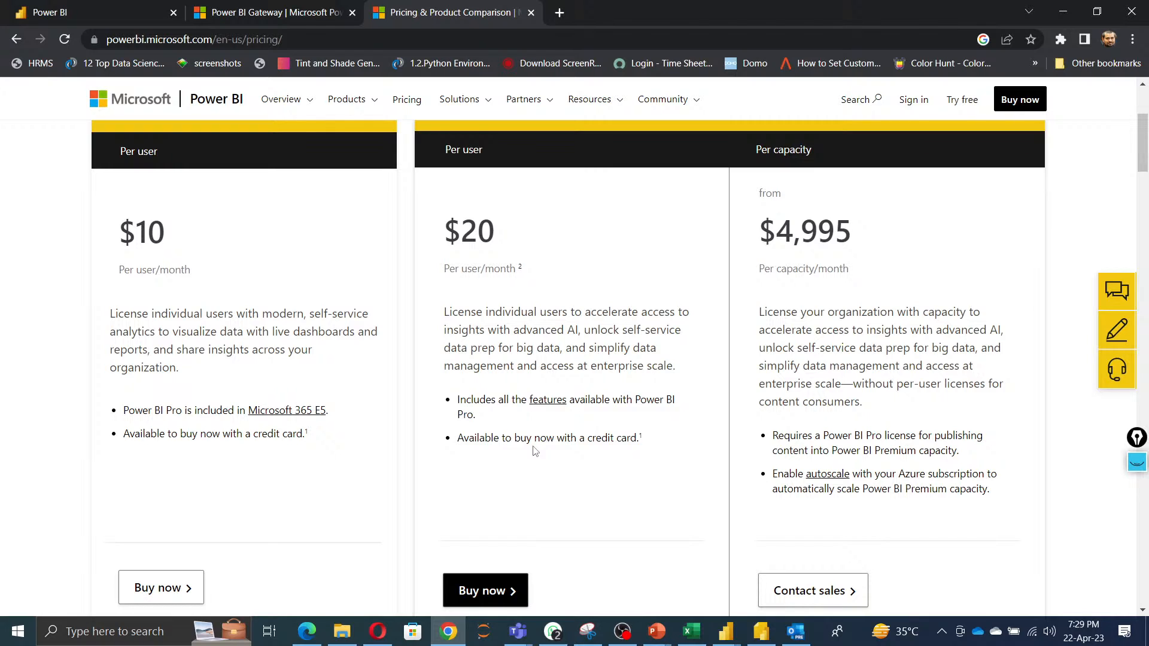
scroll(618, 456, down, 2)
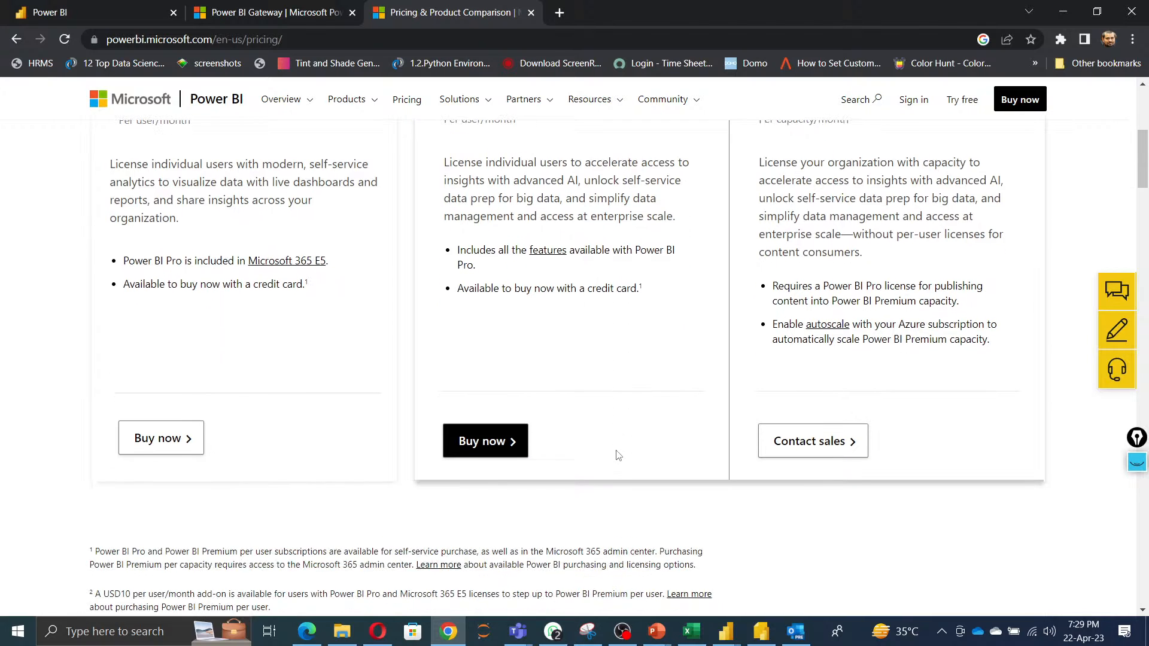
scroll(618, 455, up, 2)
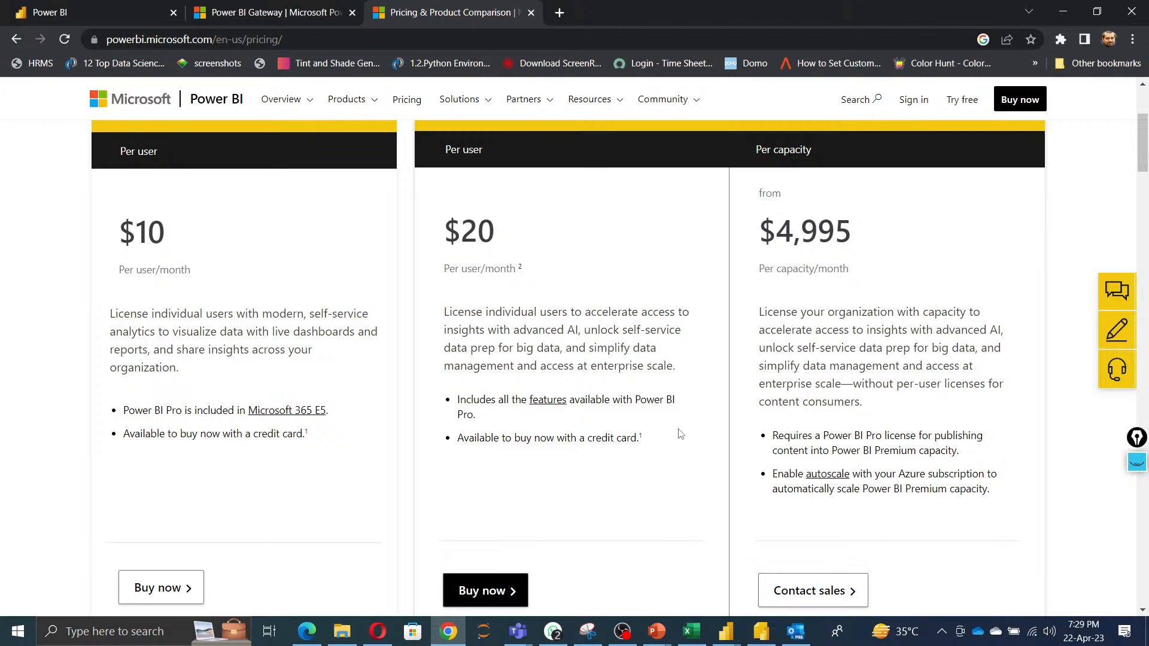
scroll(682, 434, down, 4)
scroll(716, 459, down, 15)
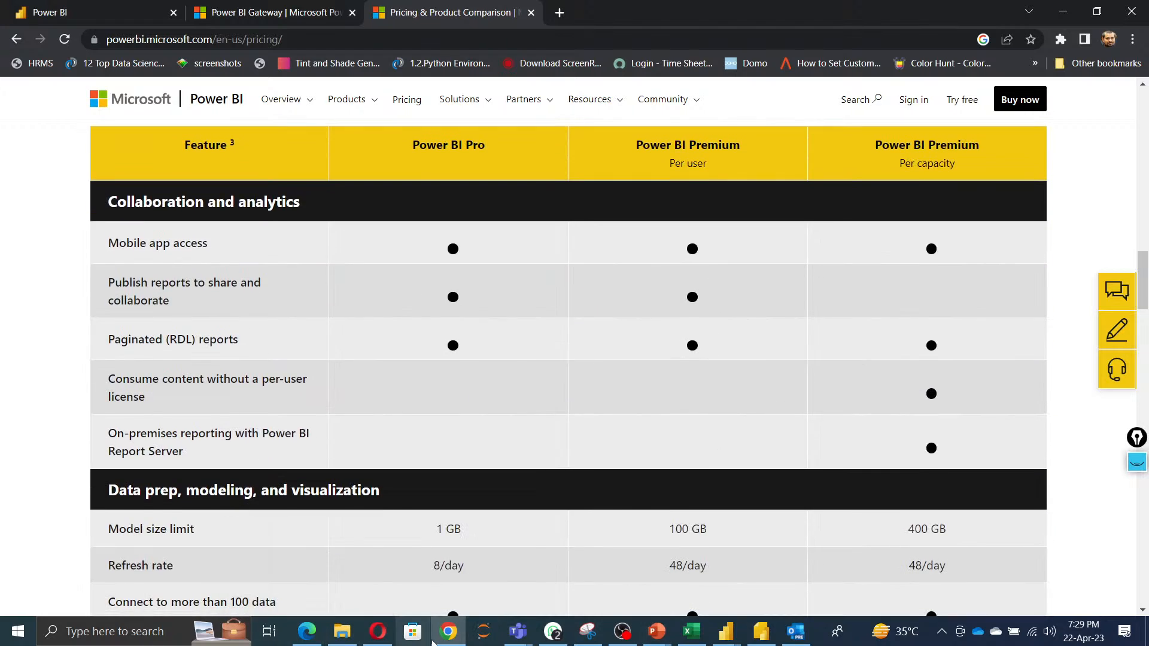
Return to the Power BI service tab and open the profile panel to show the account's license type.
mouse_move(448, 632)
click(473, 580)
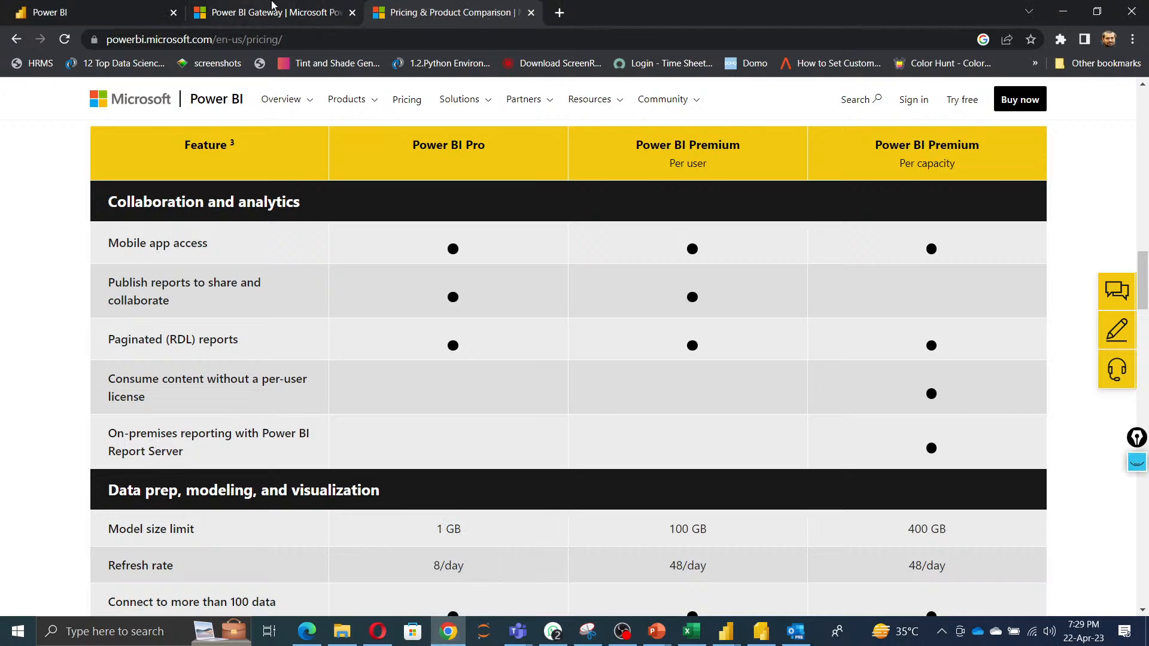
click(99, 14)
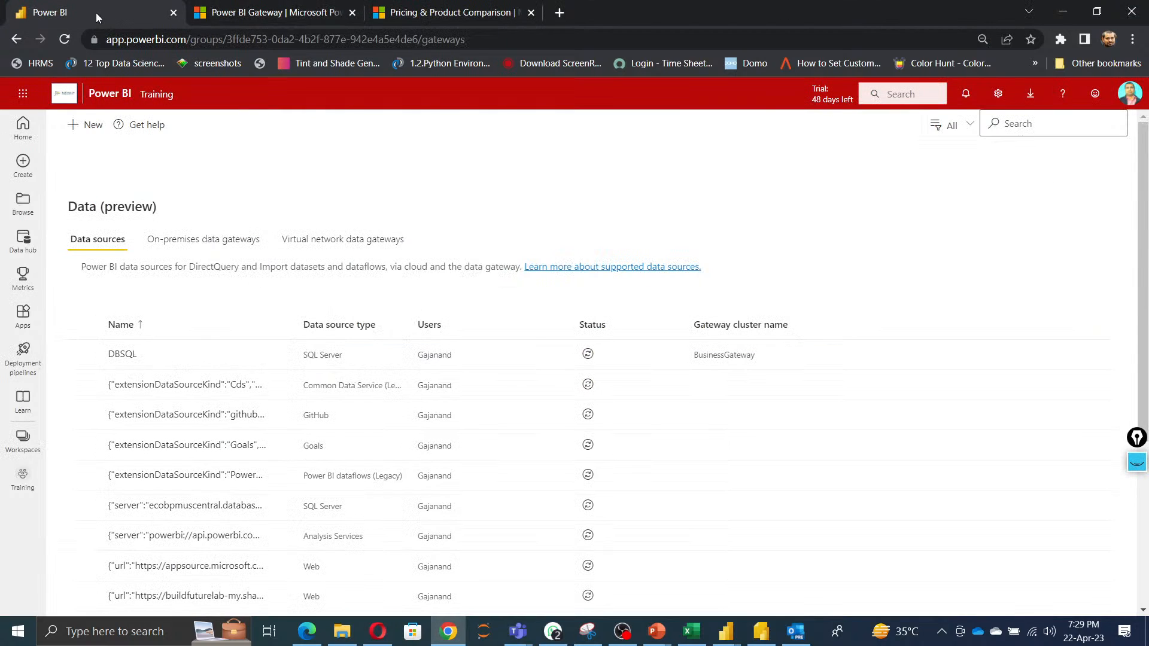
click(1129, 94)
drag(1037, 193, 982, 202)
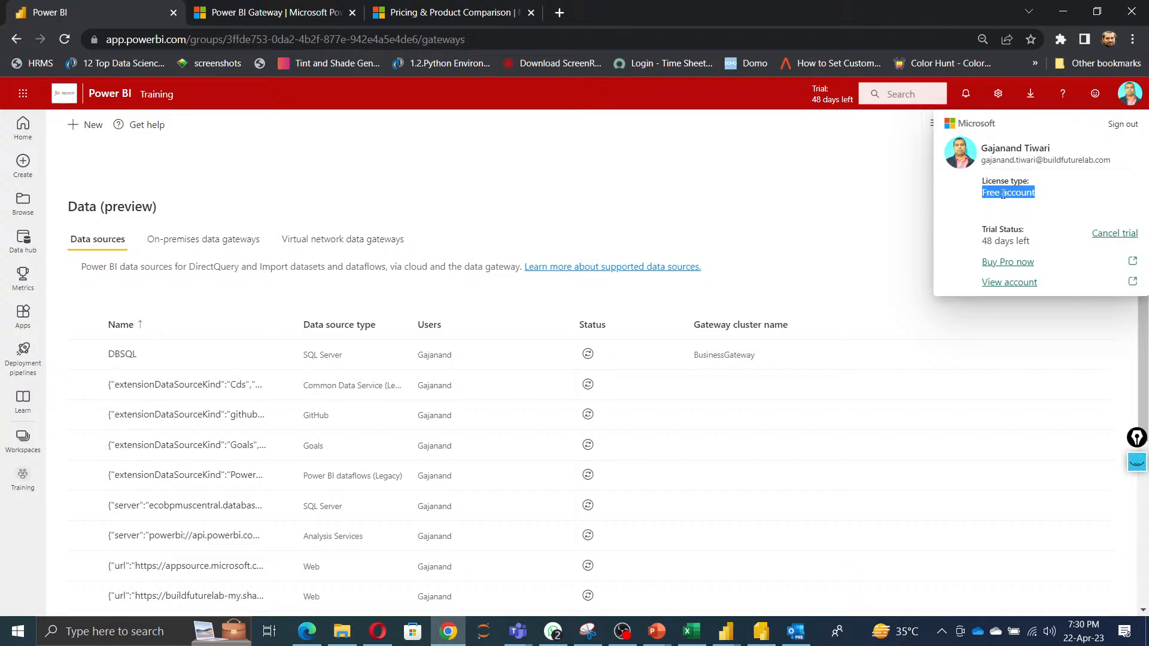
Switch to the PowerPoint training presentation and go to slide 5, "How does Power BI work?".
click(658, 631)
click(684, 573)
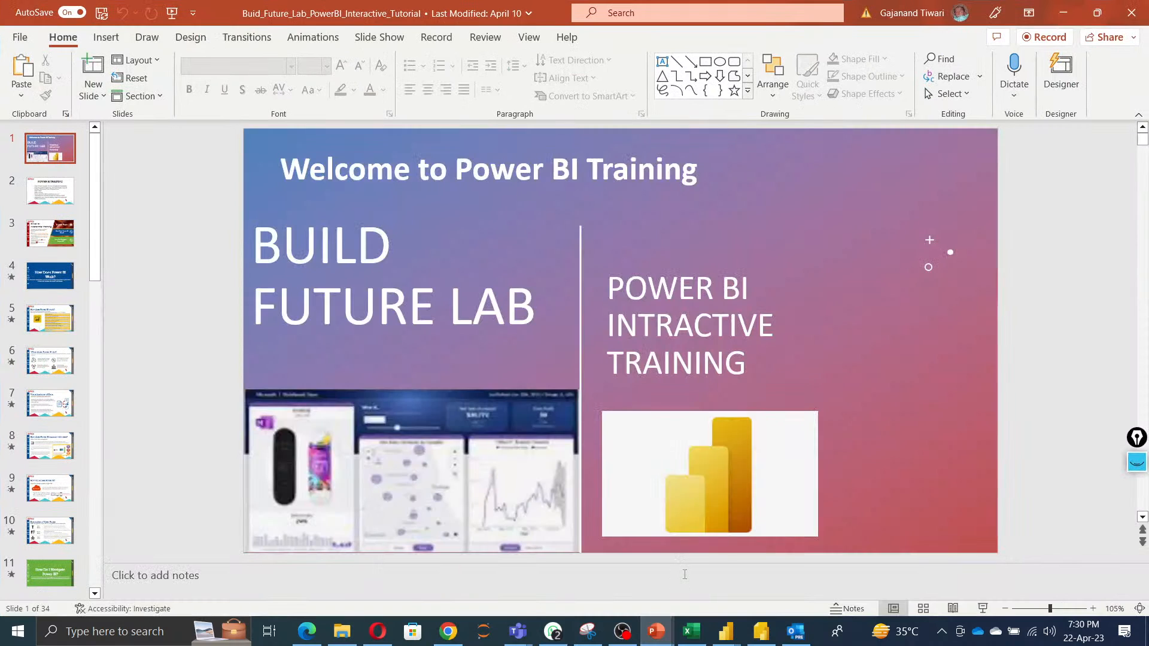
scroll(59, 275, down, 1)
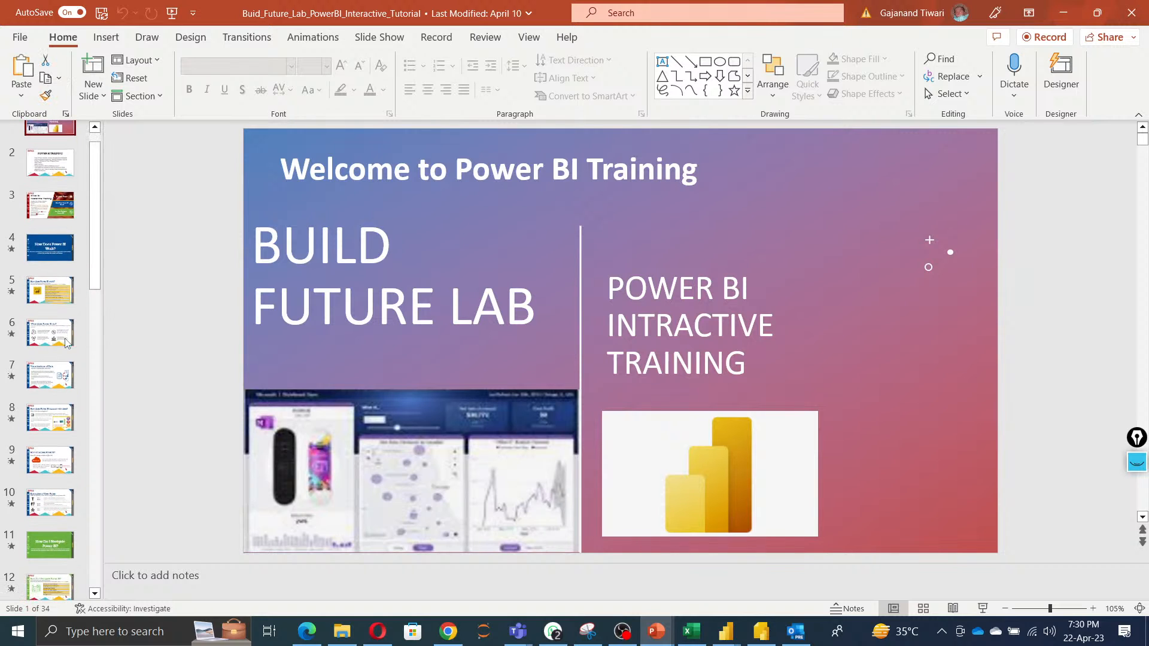
click(60, 301)
scroll(61, 300, down, 1)
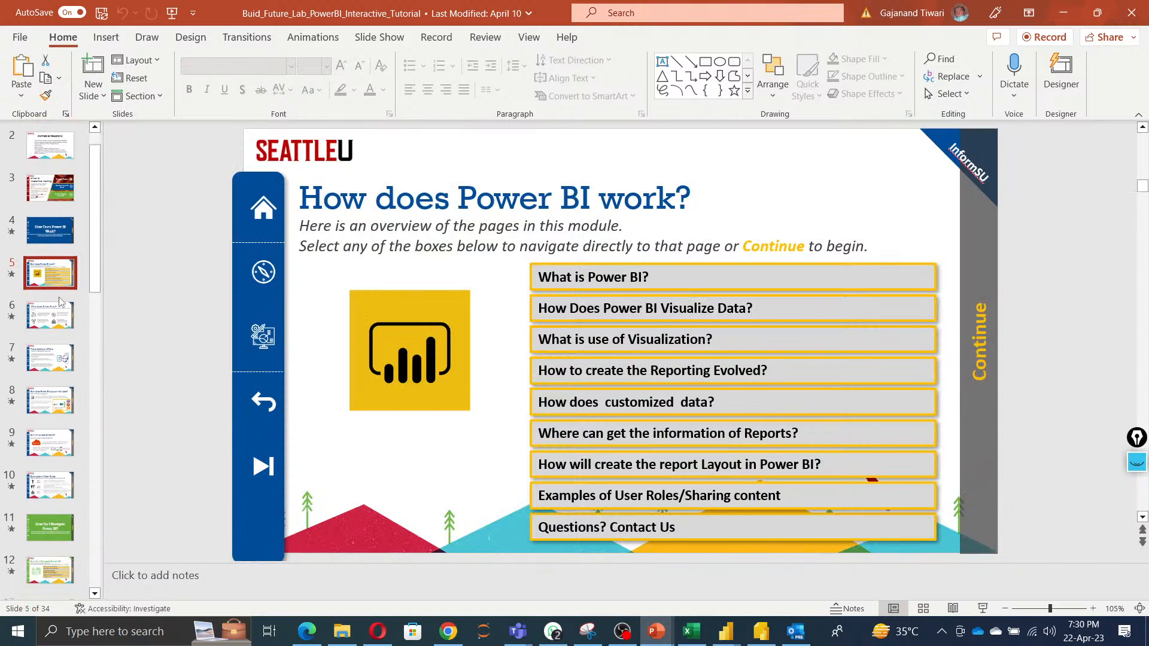
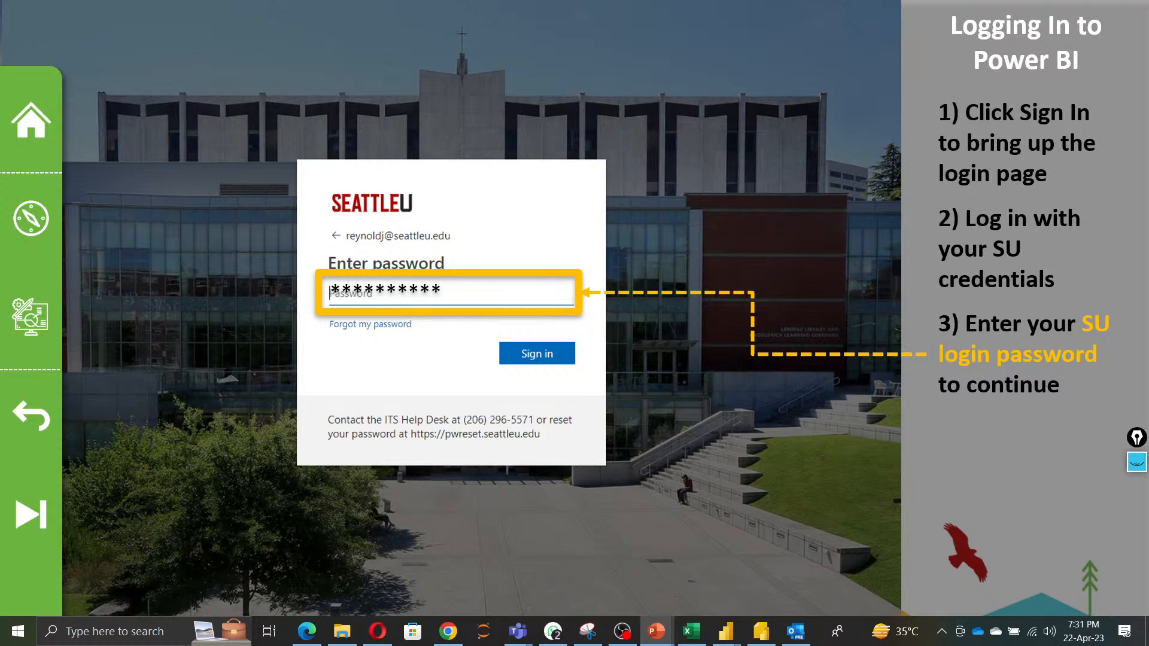
Advance the presentation to the webapp navigation slide and switch back to the Power BI service in the browser.
key(Right)
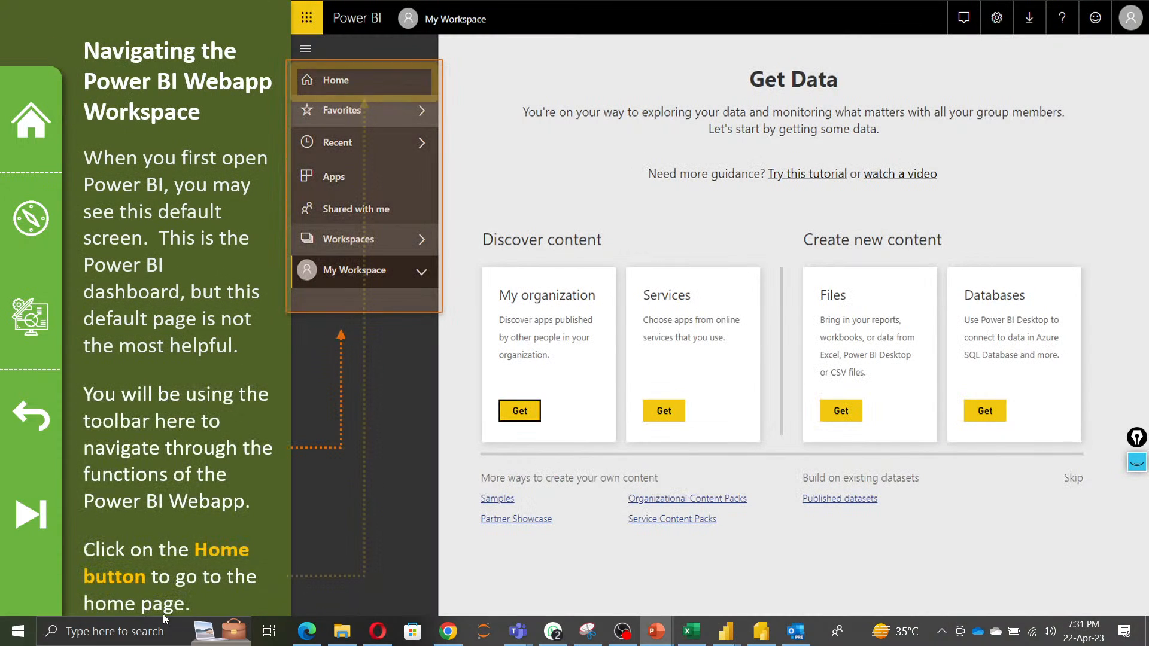
click(448, 632)
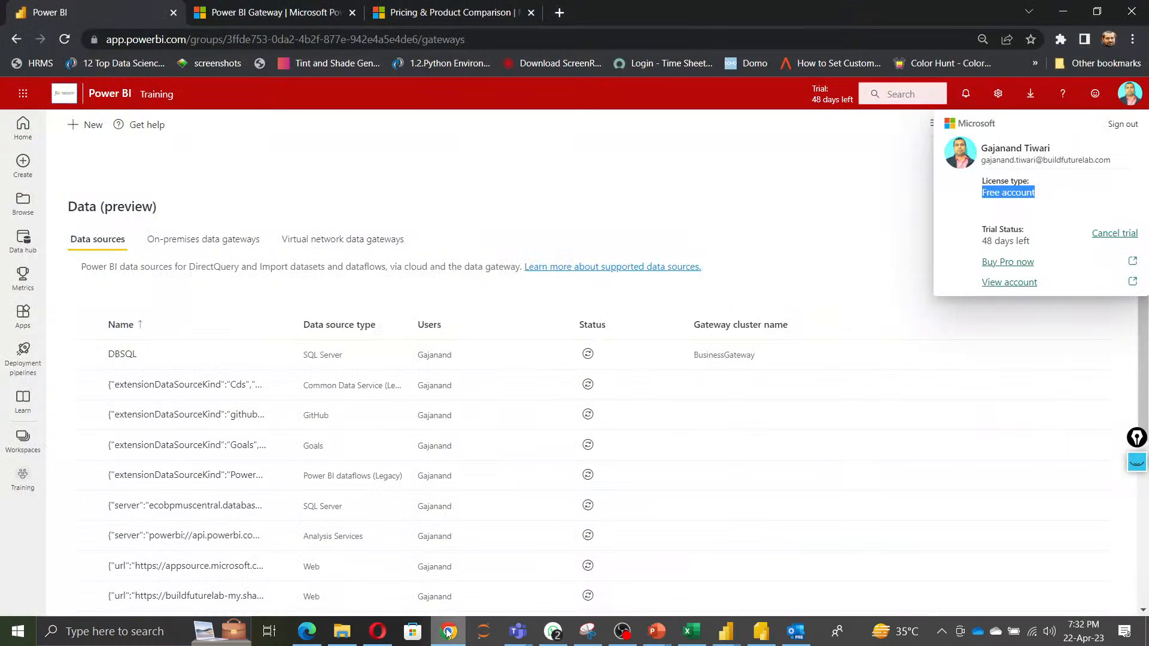
Open the Power BI home page and scroll through its recommended and recent items.
click(25, 127)
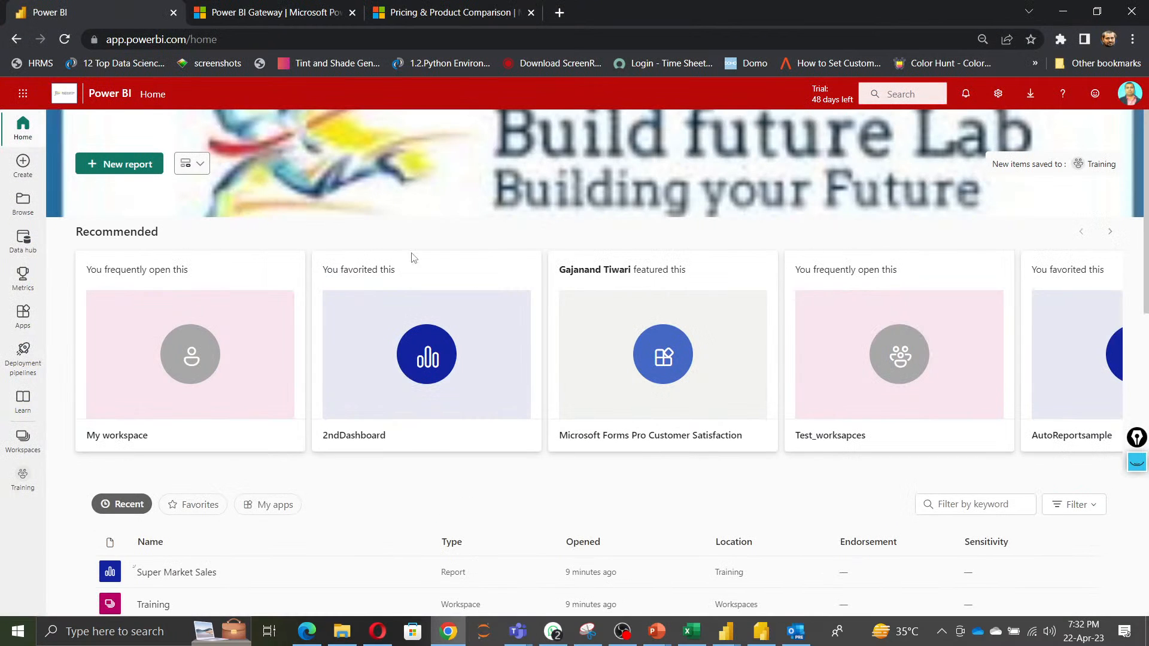
scroll(921, 441, down, 10)
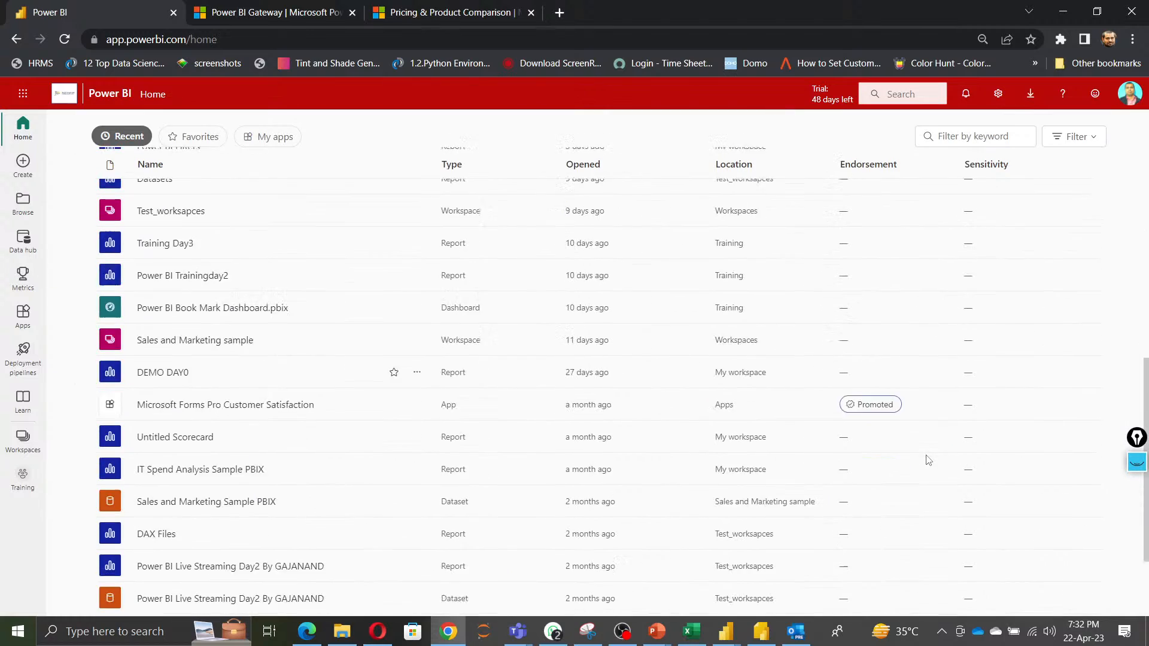
scroll(976, 552, up, 10)
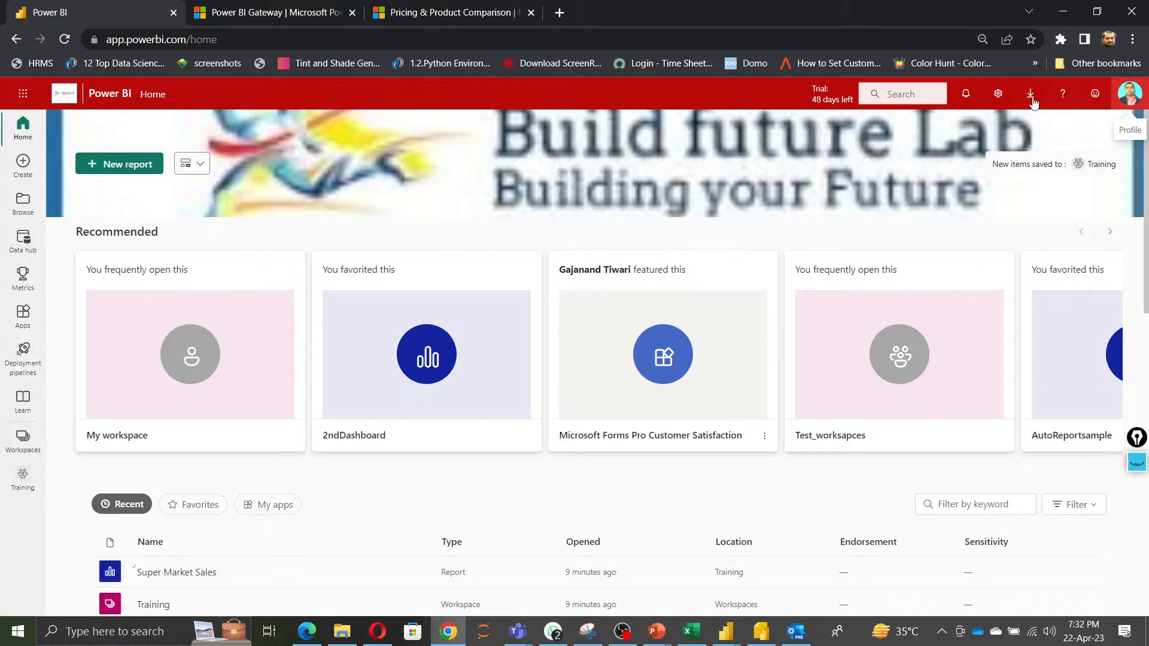
Open the general settings page, then switch to the Admin portal from the settings menu.
click(1000, 95)
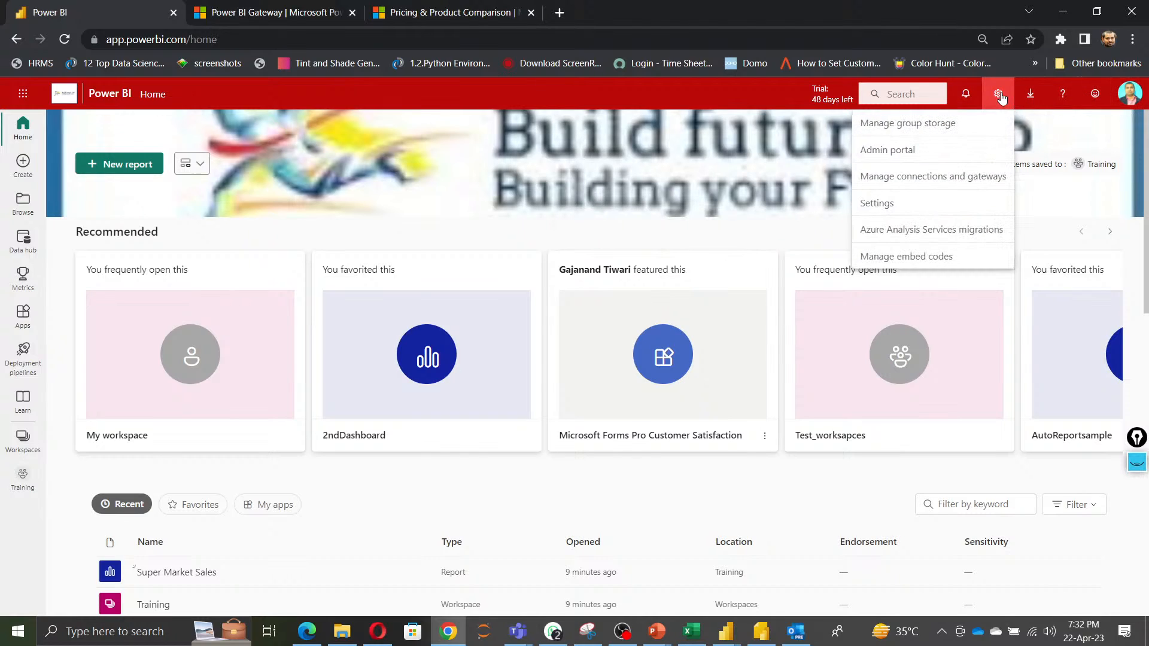
click(879, 203)
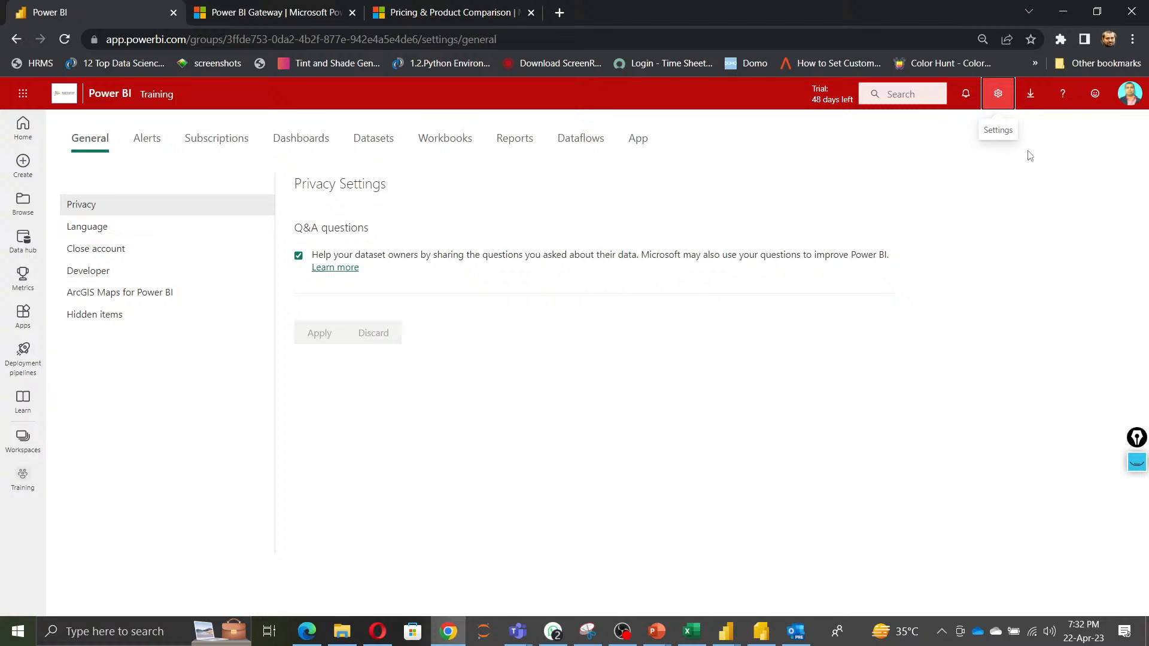
click(1006, 103)
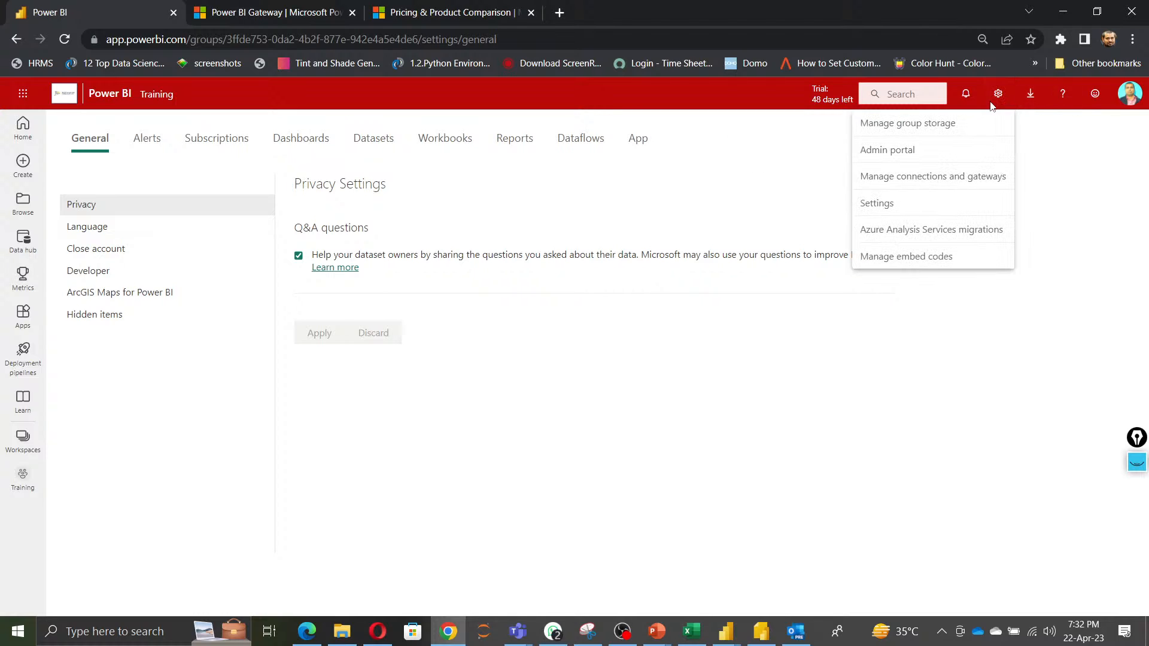
click(911, 151)
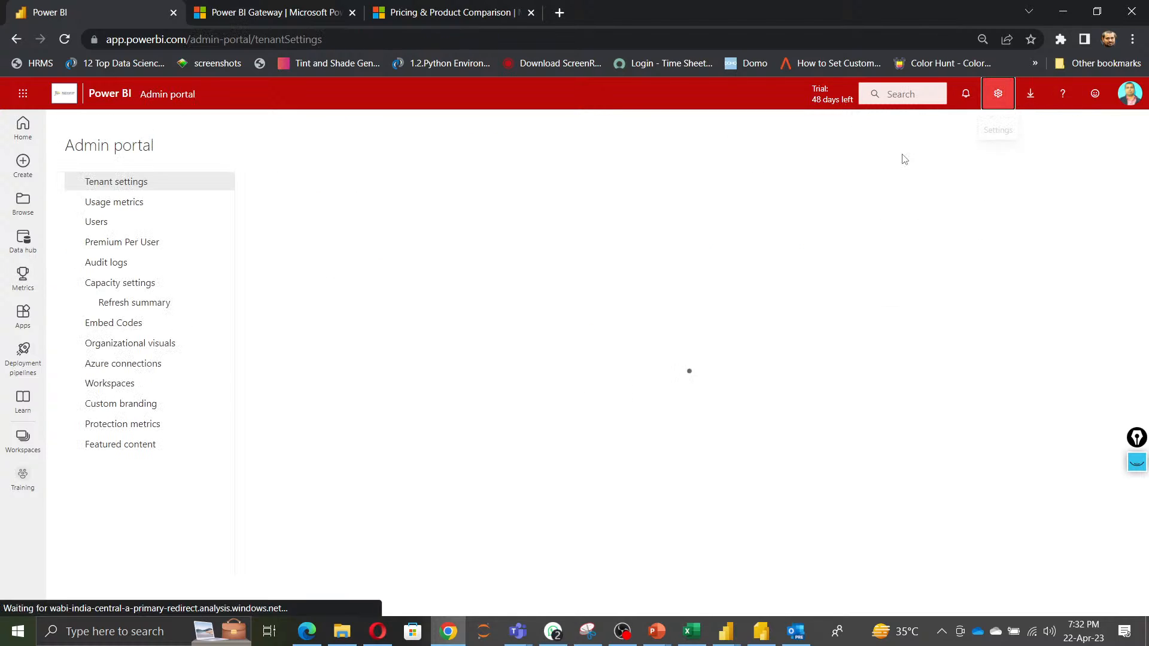
Browse the Admin portal's Featured content, Protection metrics and Custom branding pages.
click(104, 448)
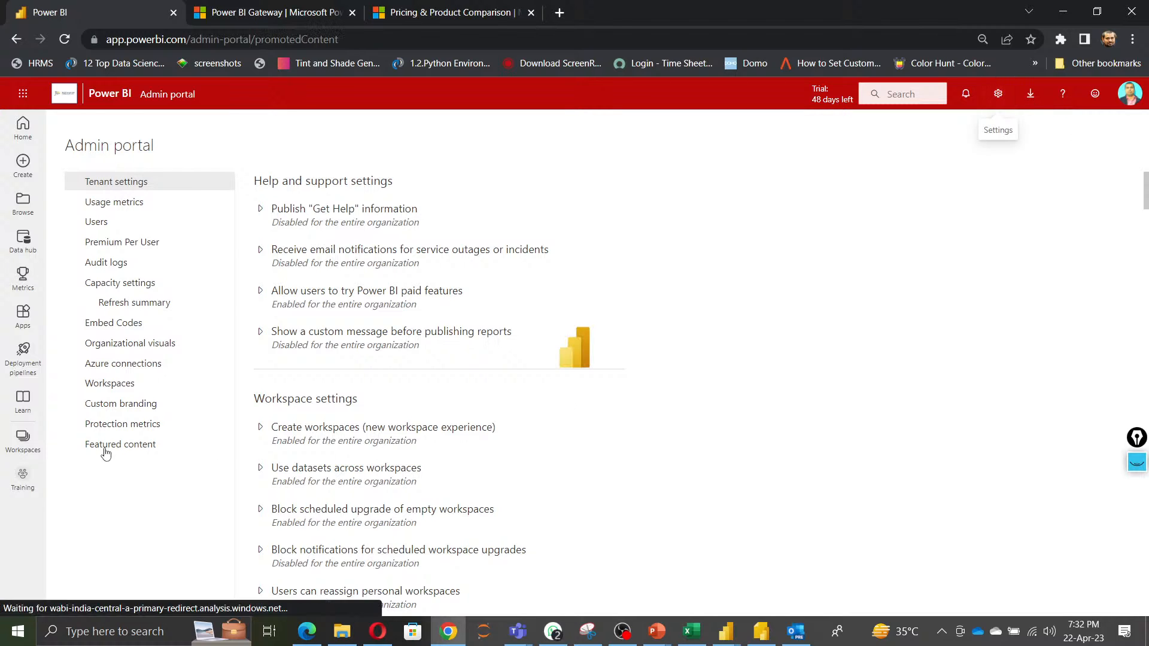
click(106, 426)
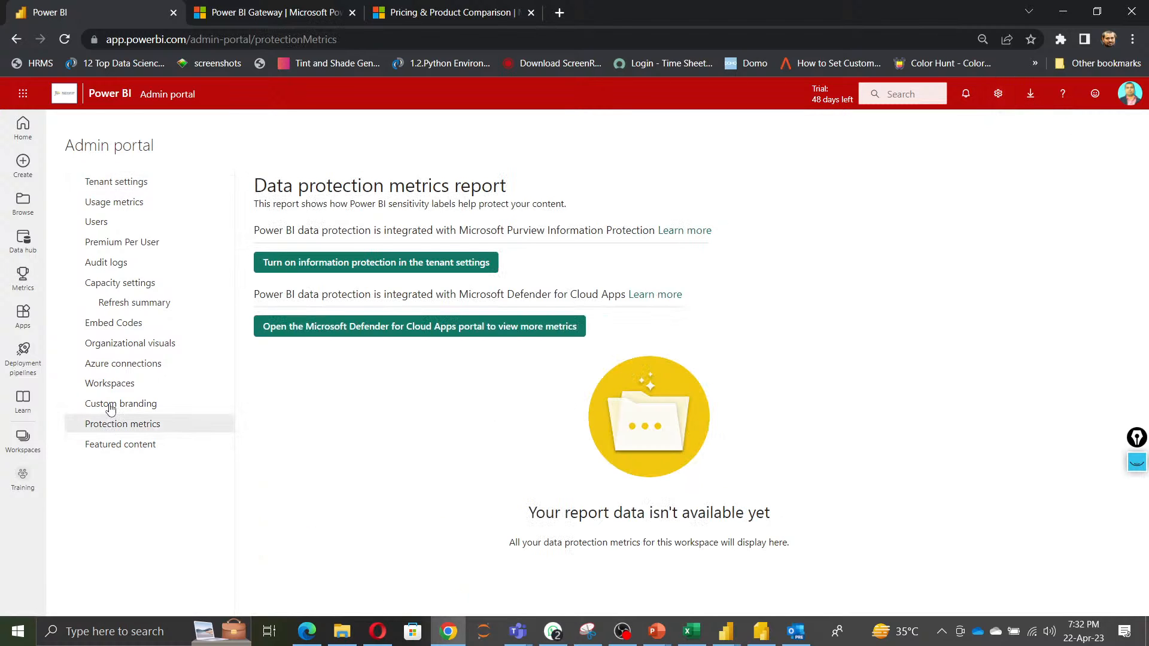
click(109, 403)
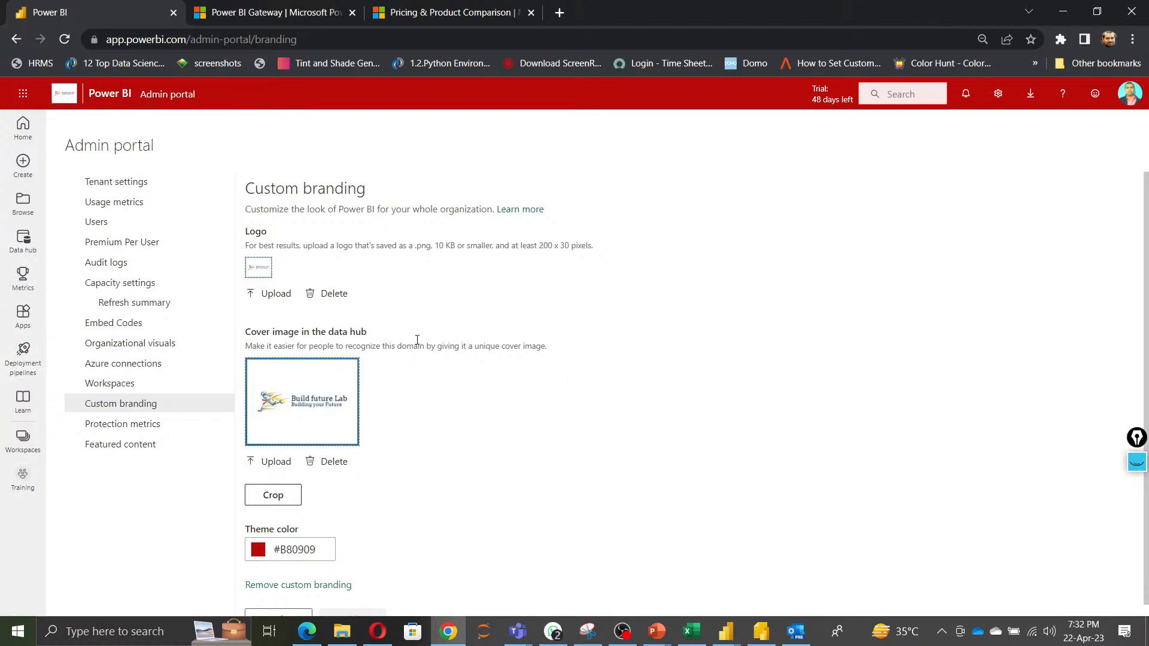
Return to the home page, then reopen the Admin portal's Custom branding page.
click(23, 127)
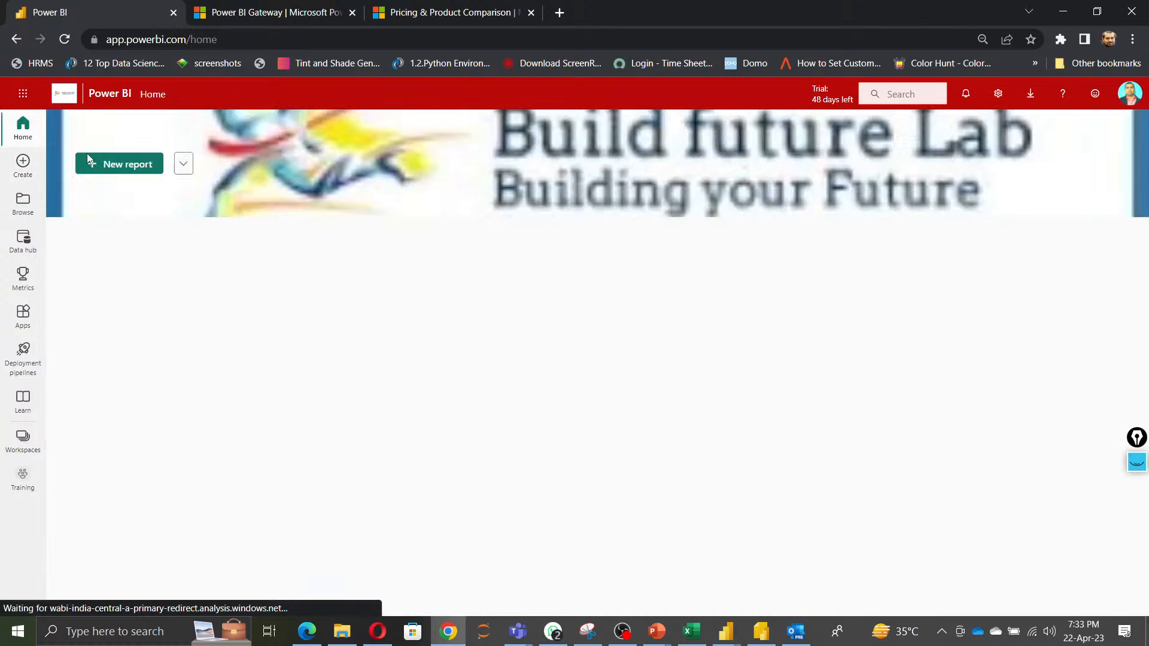
click(1000, 99)
click(908, 157)
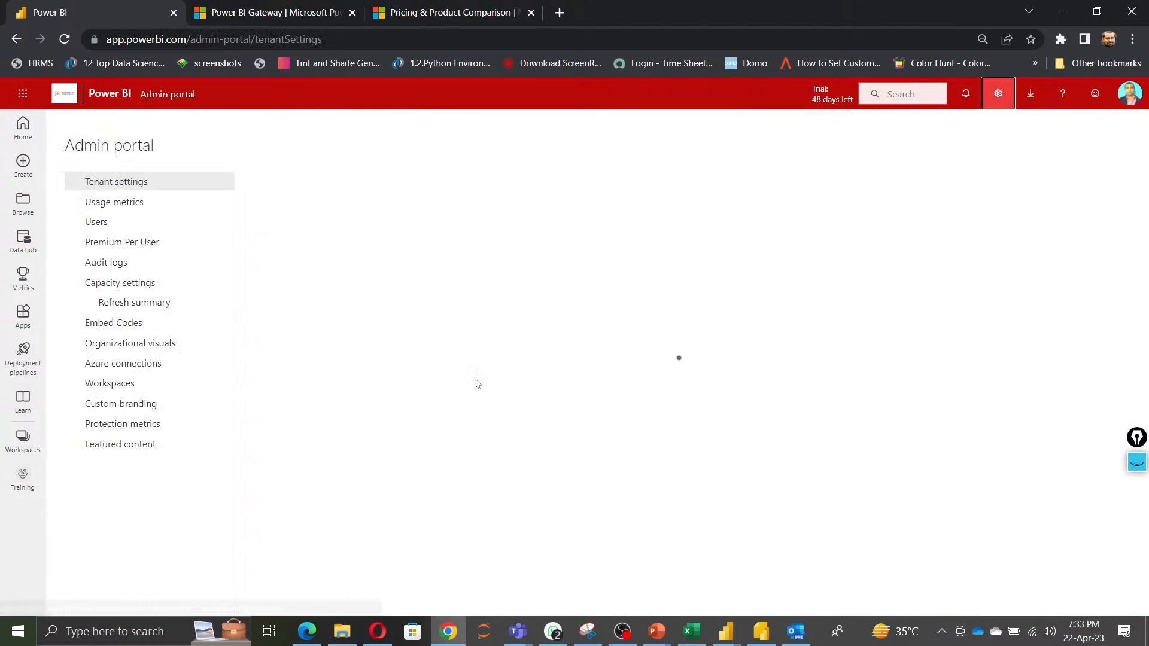
click(120, 404)
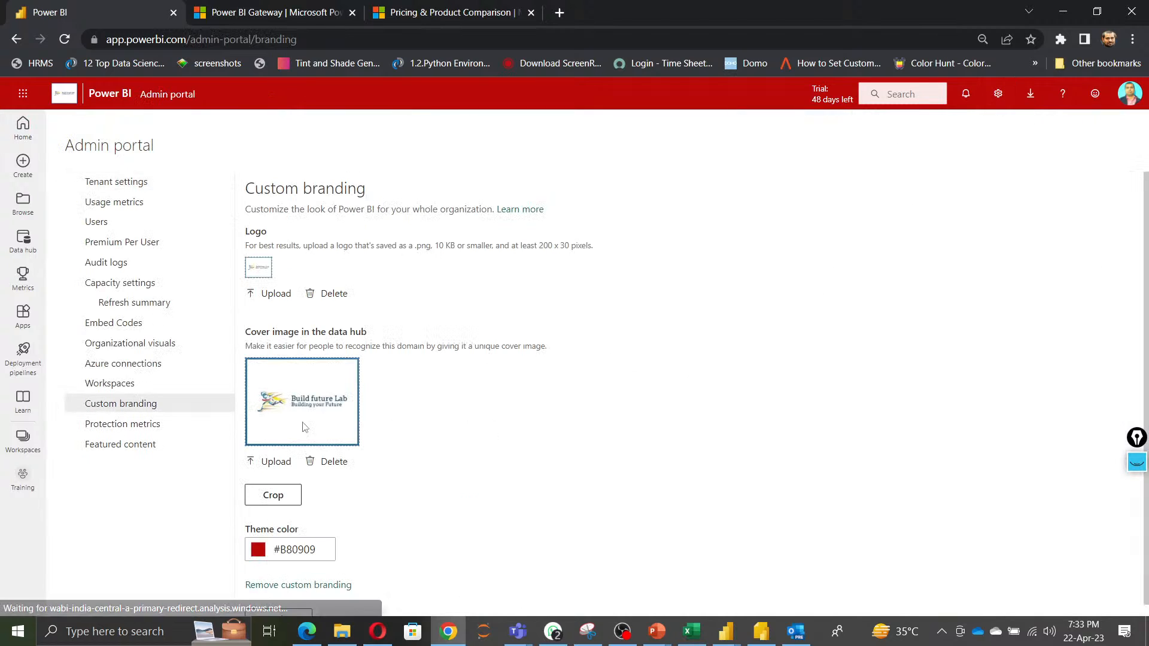
Change the custom branding theme color to green #08B83D and publish the branding settings.
scroll(453, 475, down, 1)
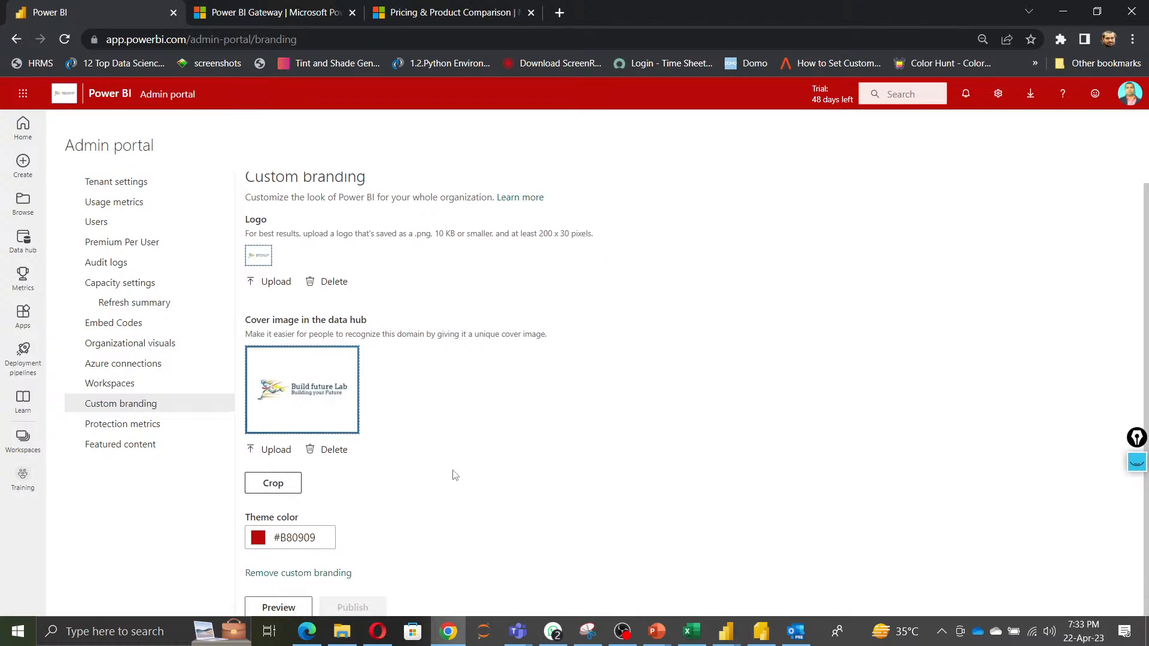
click(258, 537)
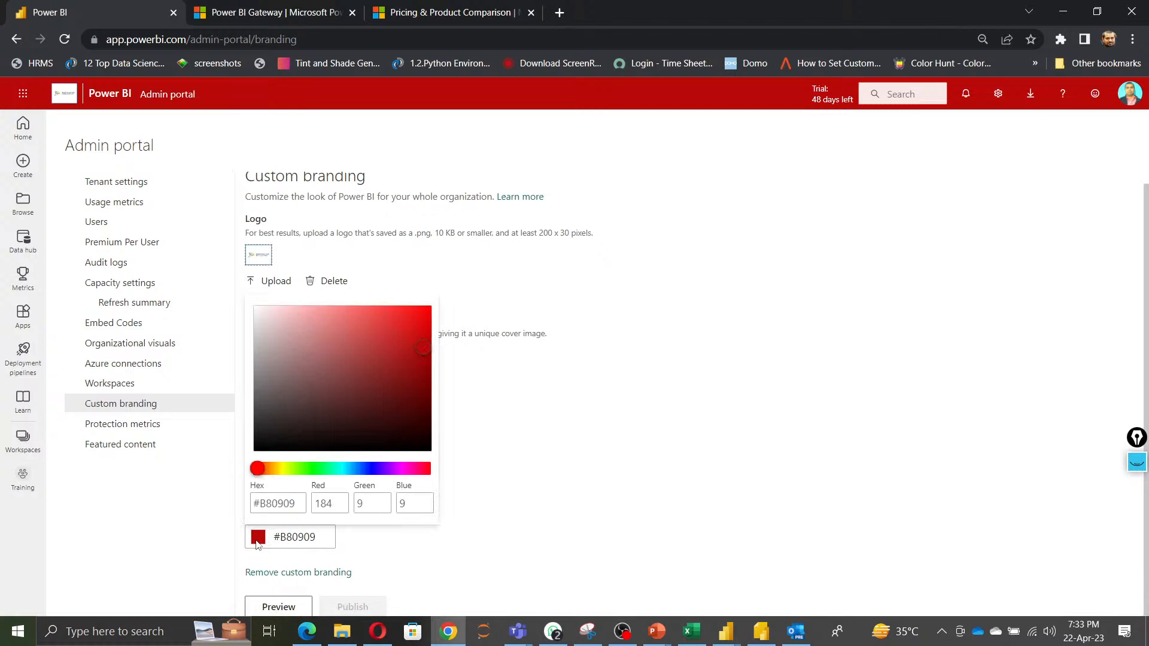
click(321, 471)
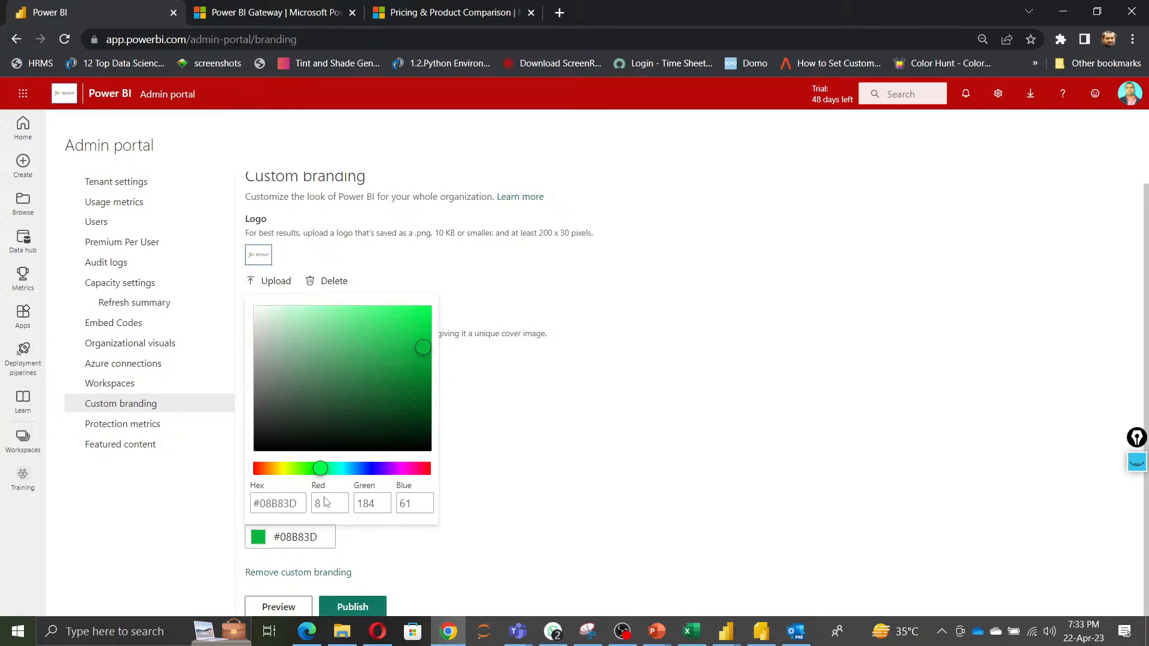
click(363, 607)
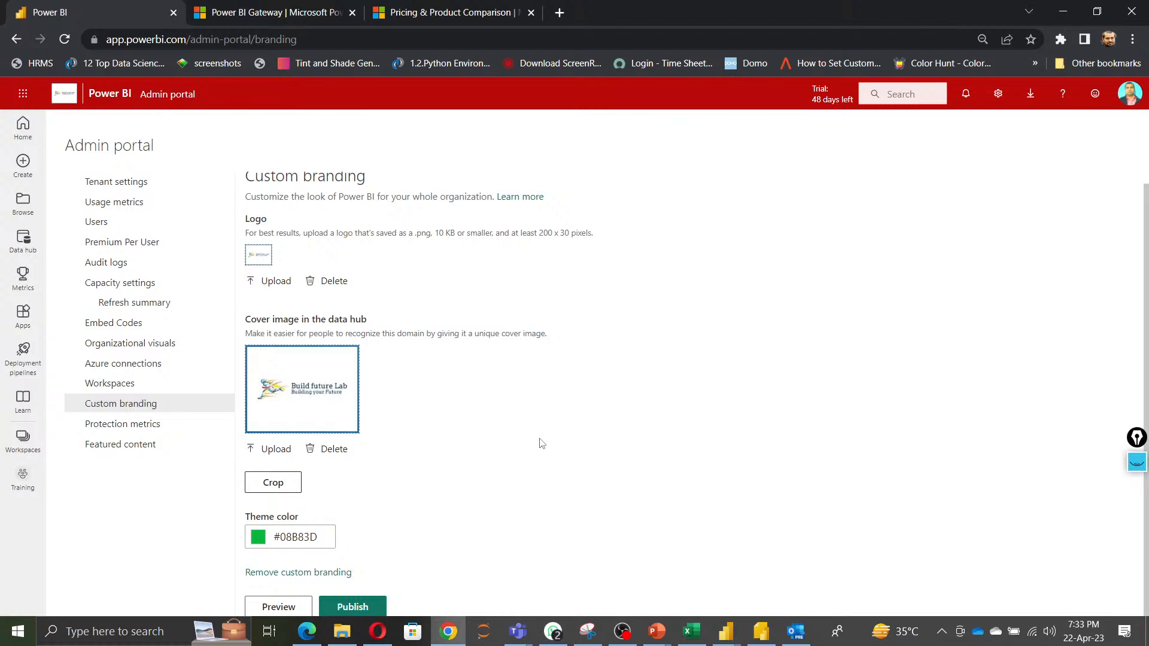
click(371, 601)
click(580, 388)
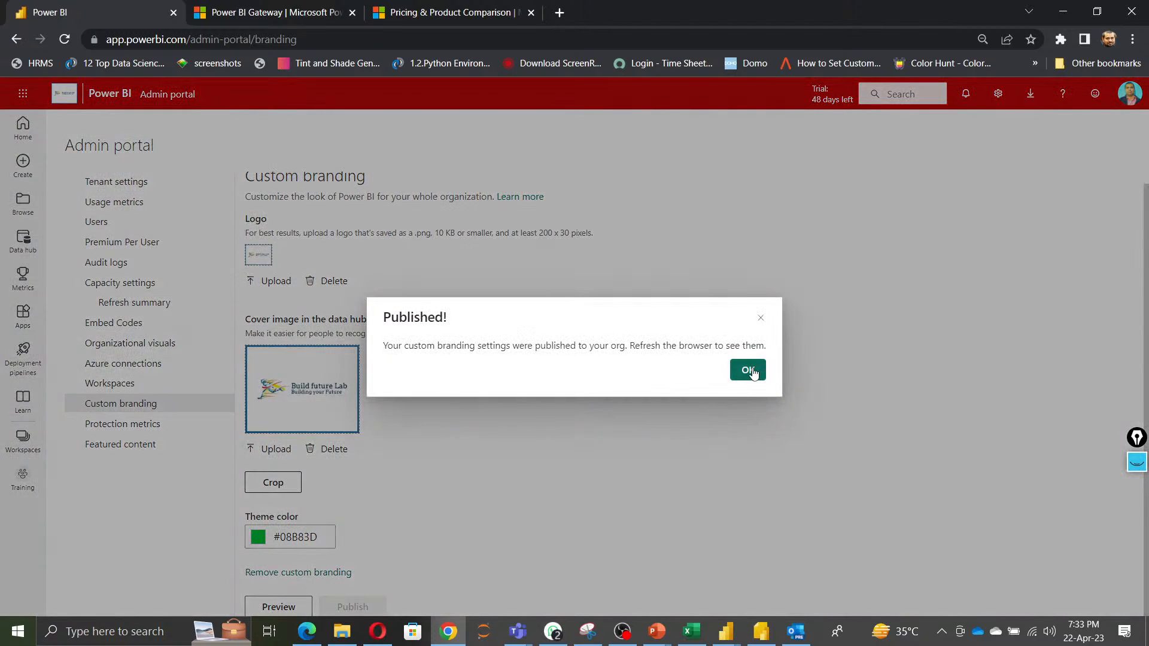
click(748, 371)
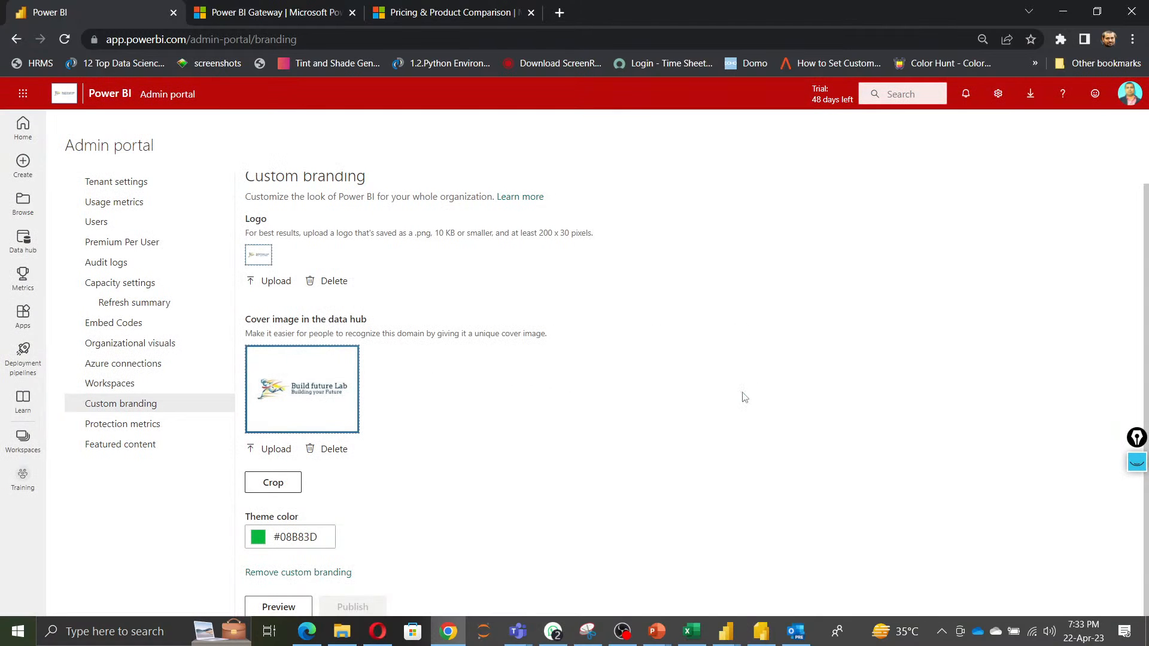
Refresh the browser to apply the published custom branding.
click(64, 43)
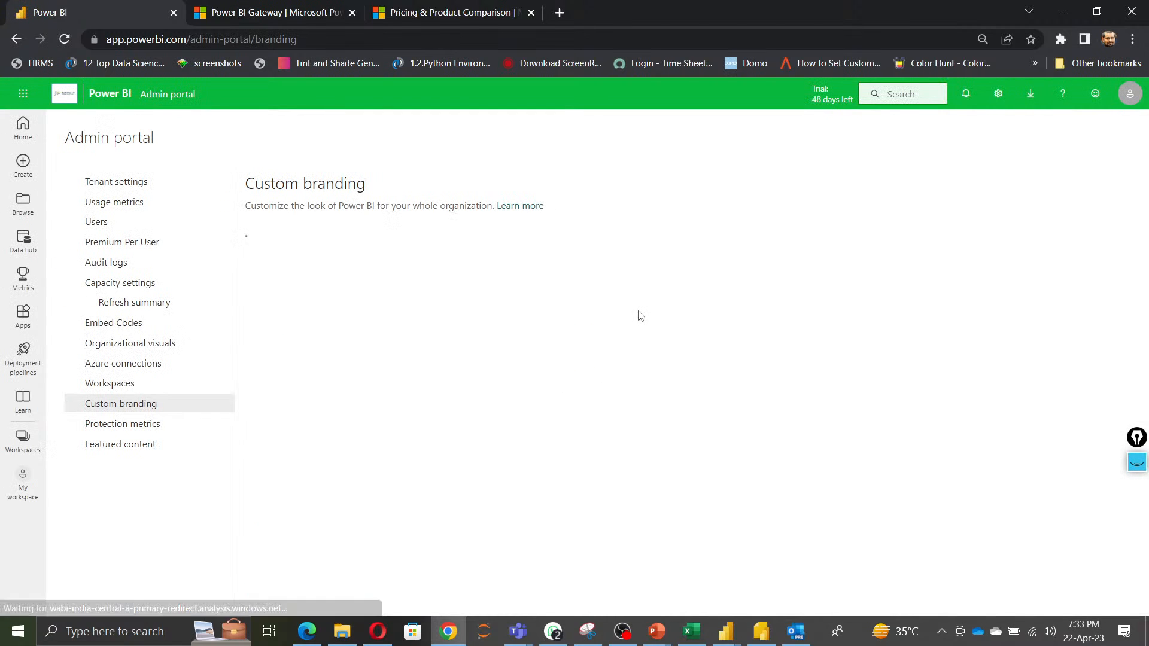
scroll(669, 401, down, 1)
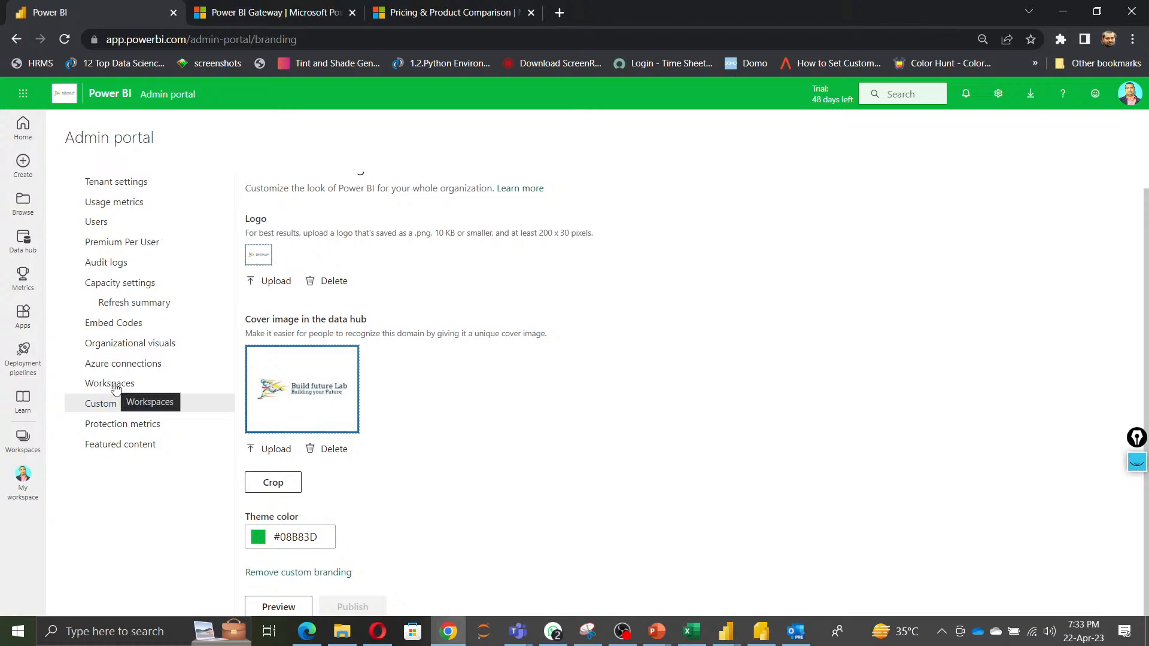
Glance at the presentation, then open the Home and Create pages of the Power BI service.
click(1061, 12)
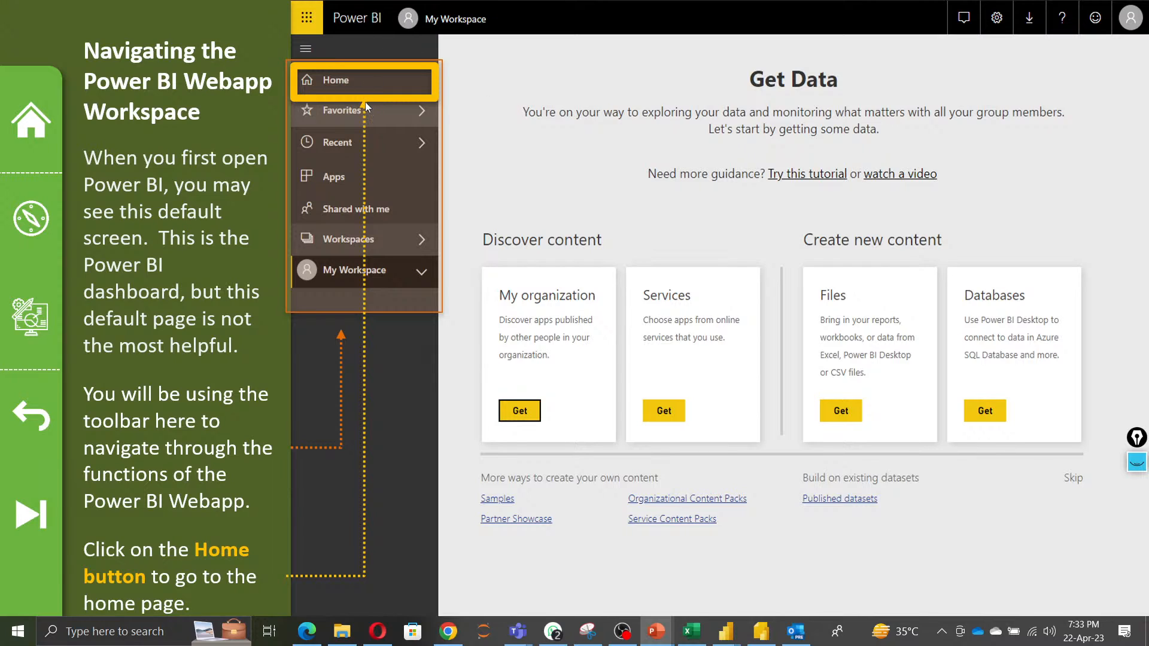
key(alt+Tab)
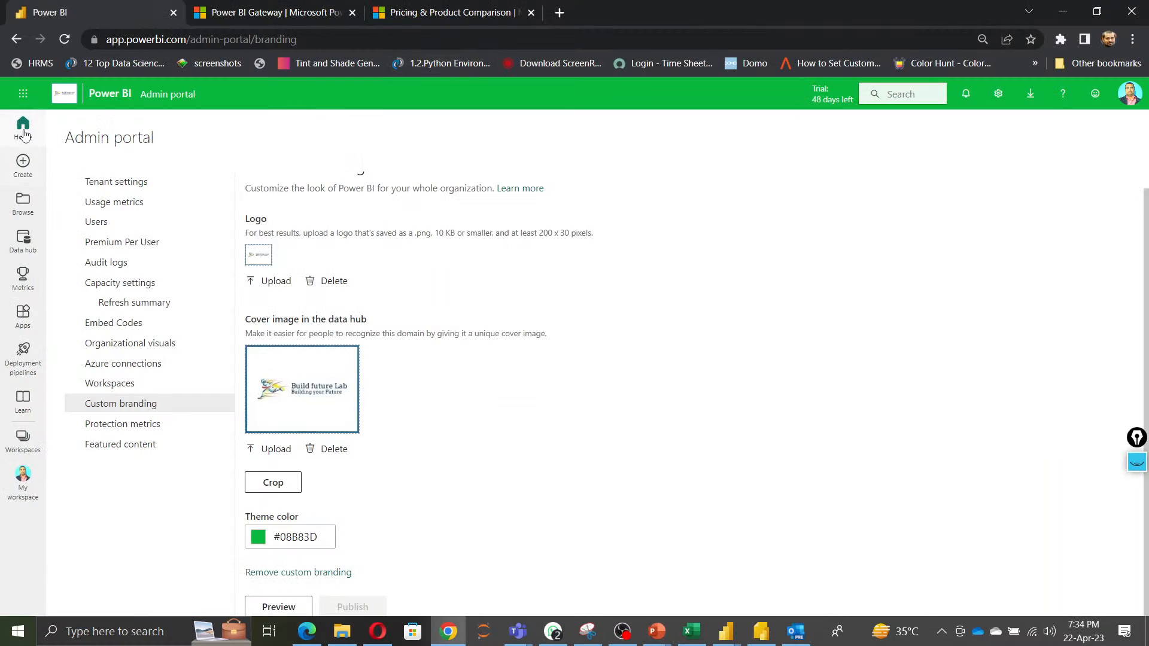
click(23, 131)
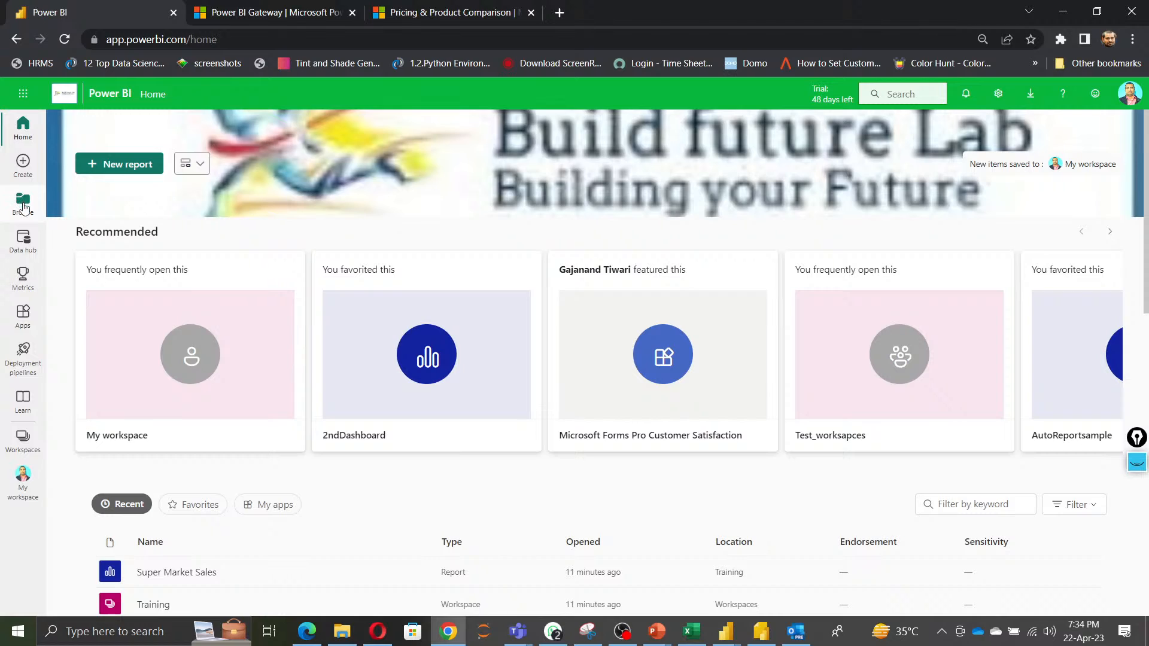
click(23, 168)
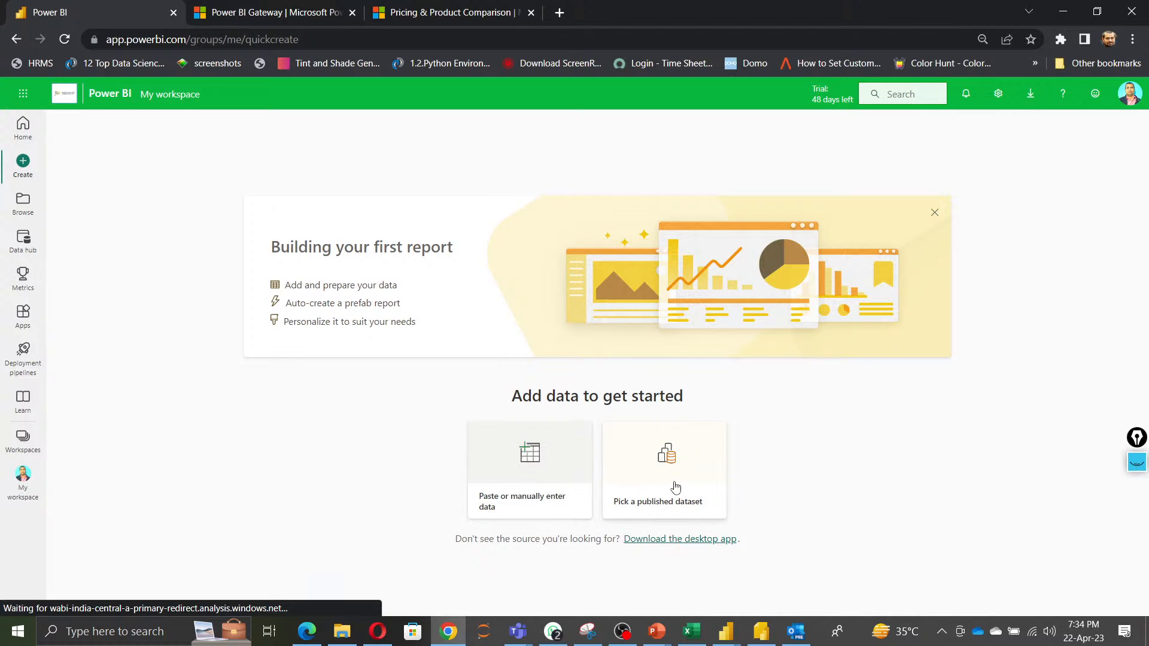
Open Browse and review its Recent and Favorites lists.
click(24, 205)
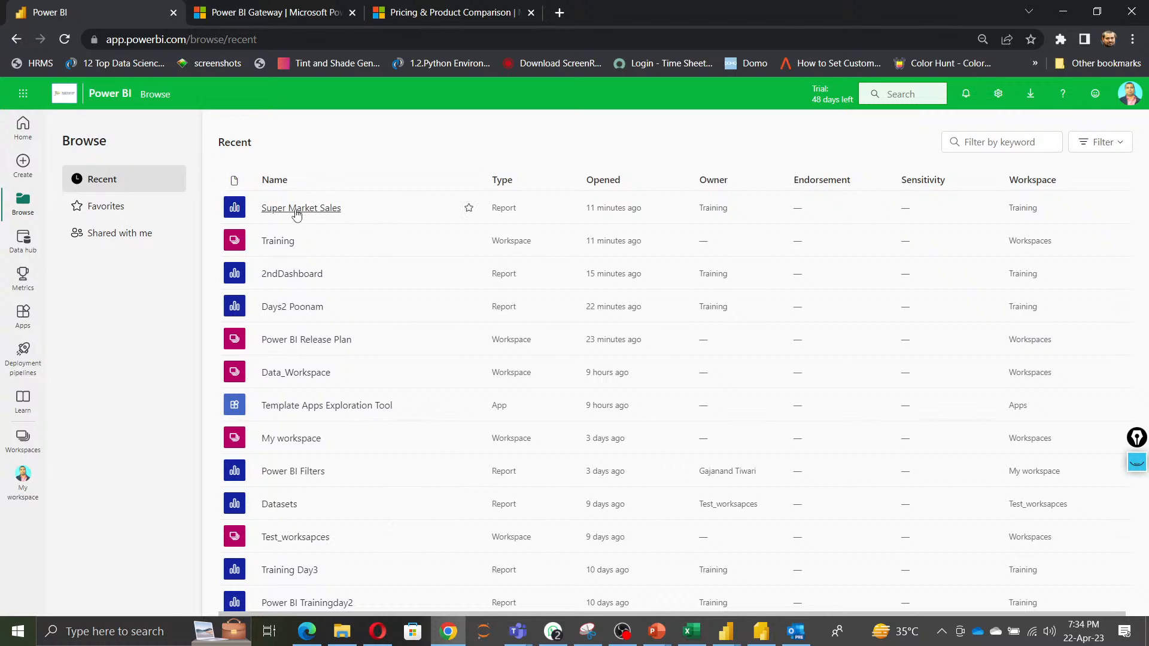
click(101, 217)
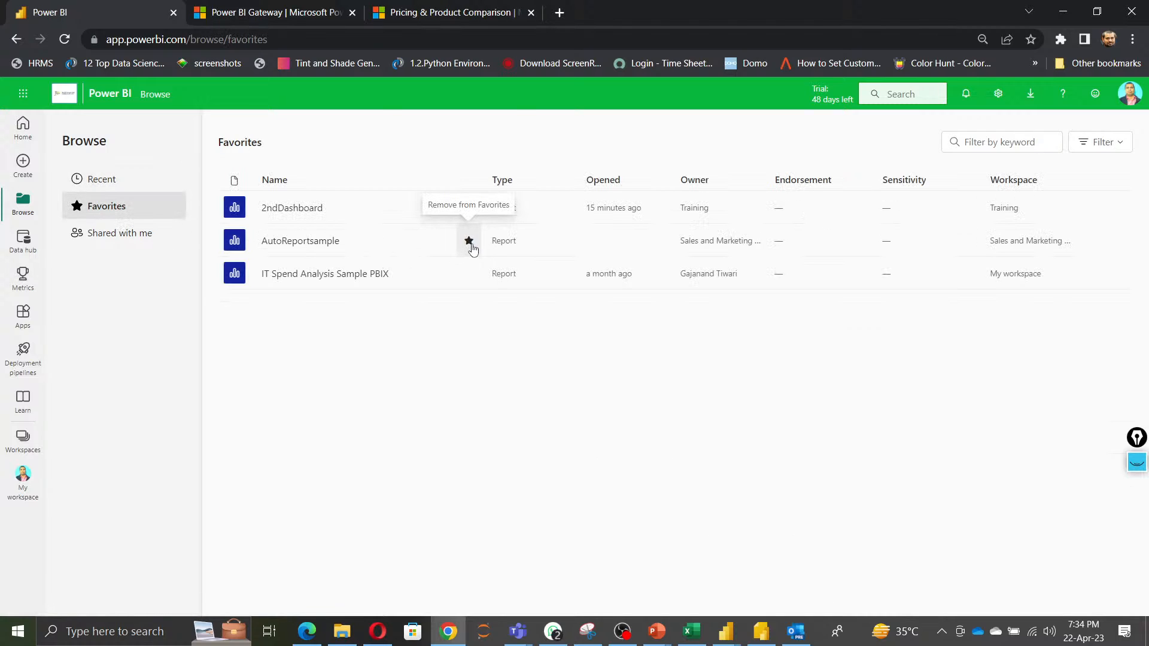
click(93, 181)
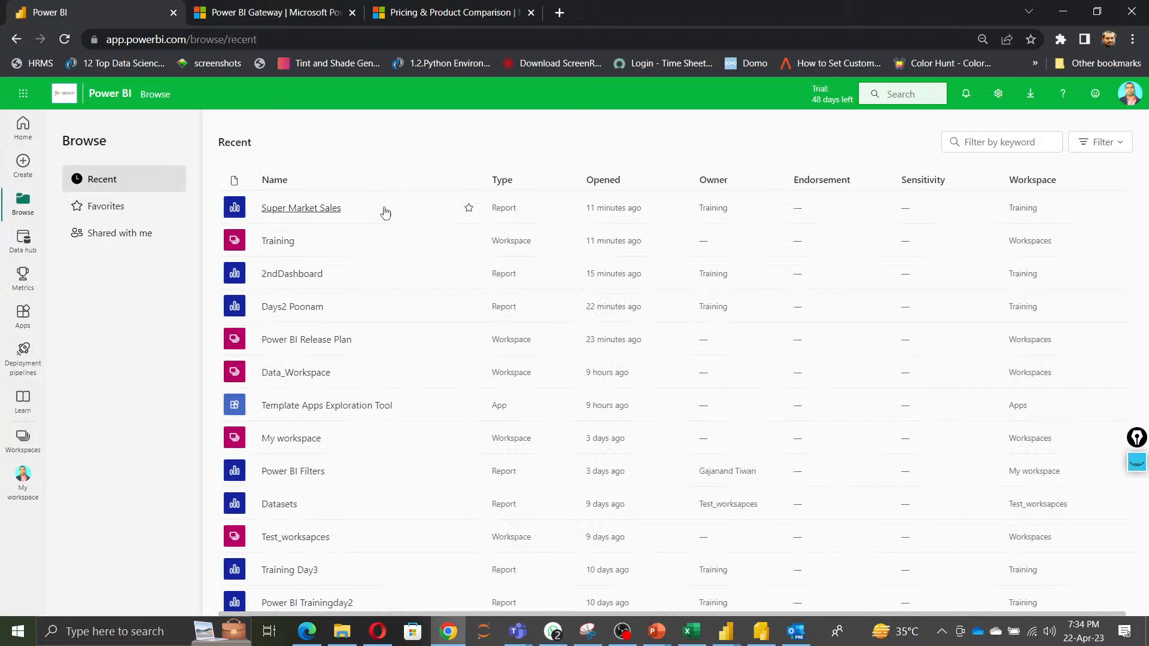
Add the Super Market Sales report to Favorites, then open the Shared with me list.
click(468, 210)
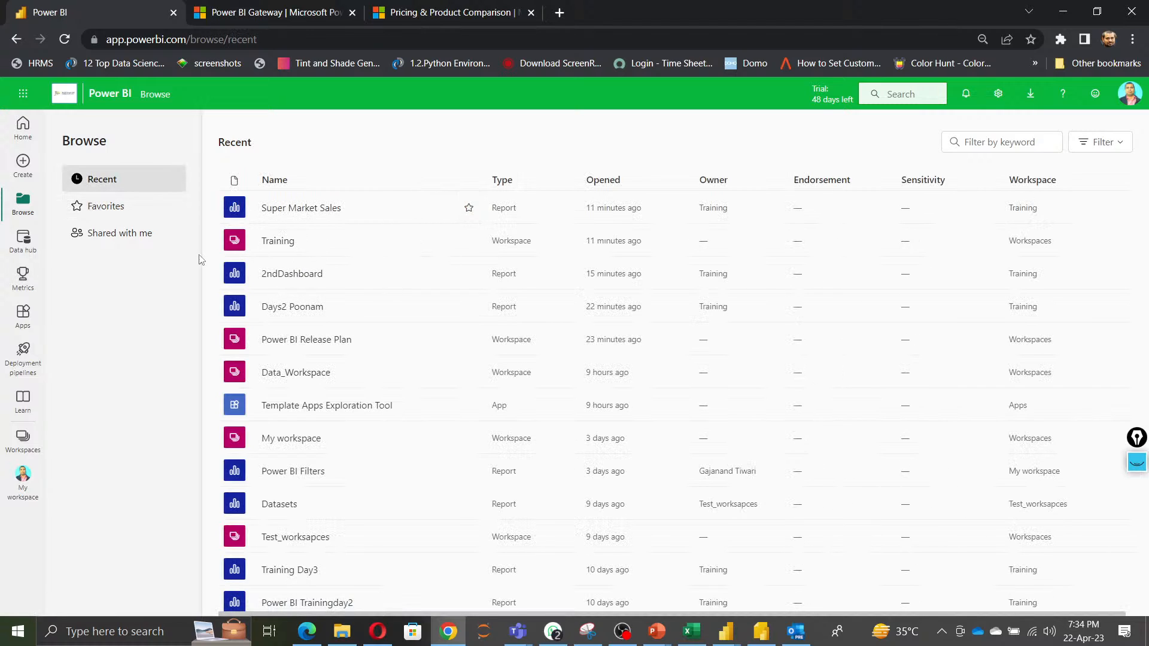
click(103, 208)
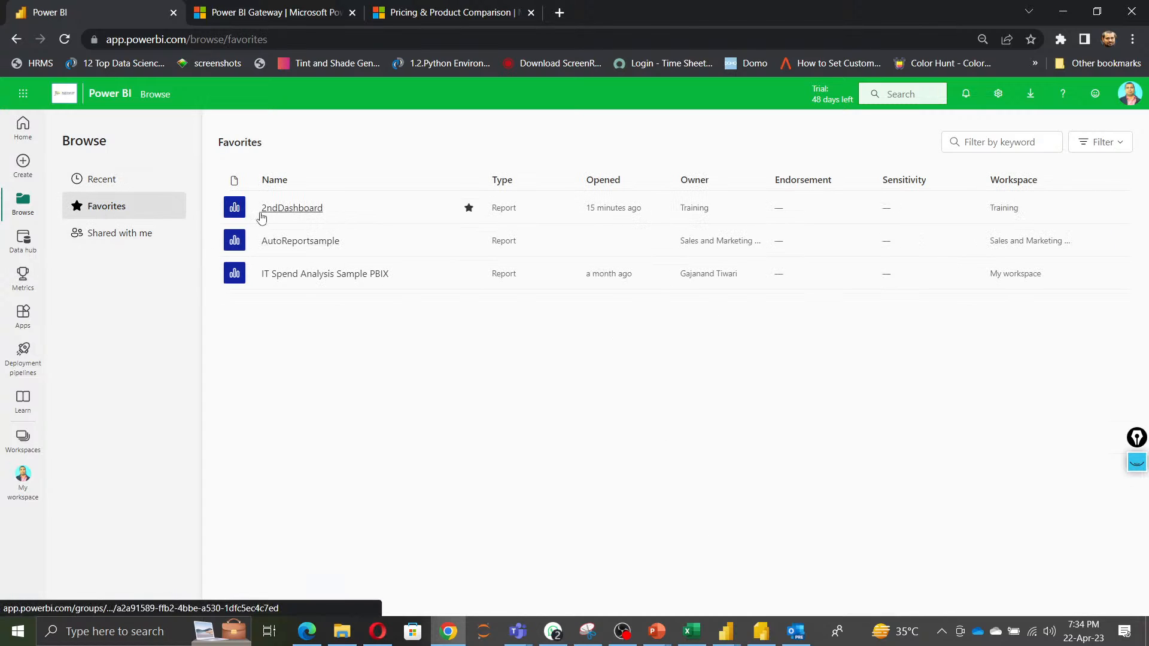
click(107, 186)
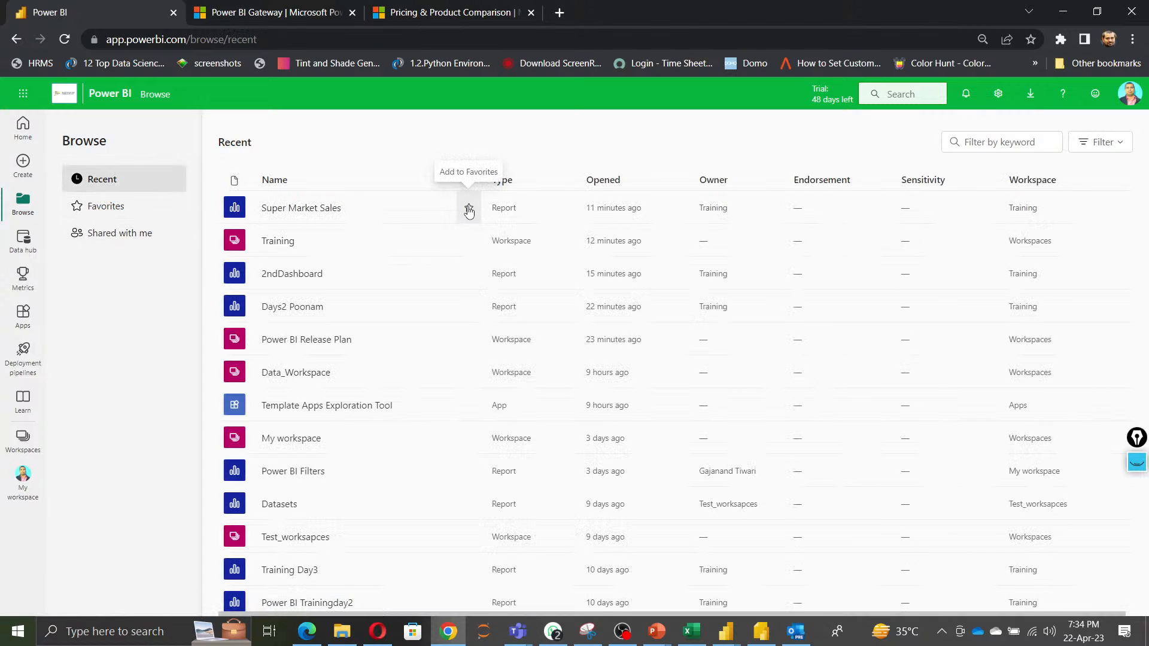
click(469, 208)
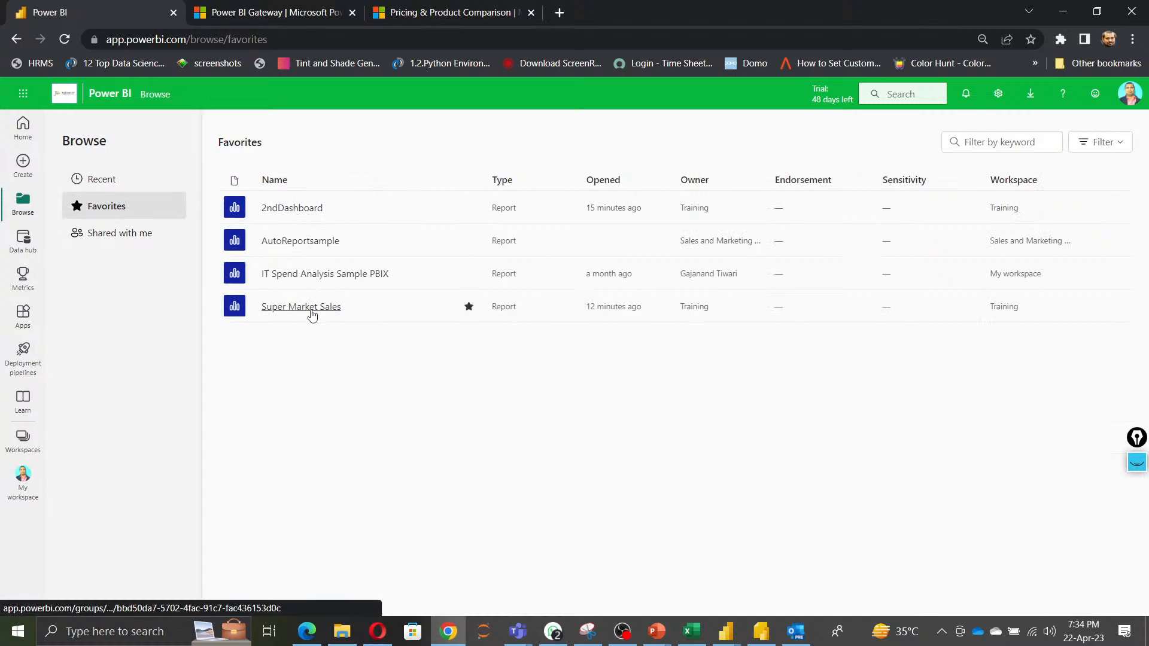
click(125, 241)
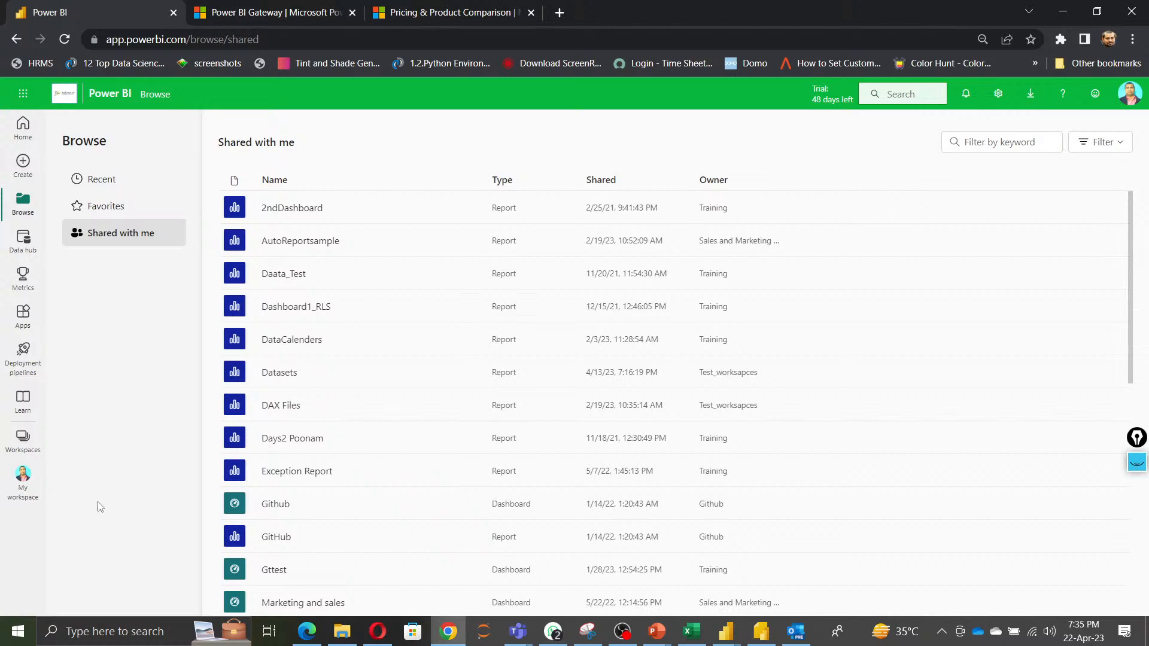
Visit the Deployment pipelines page, then open the Training workspace from the workspaces list.
click(23, 359)
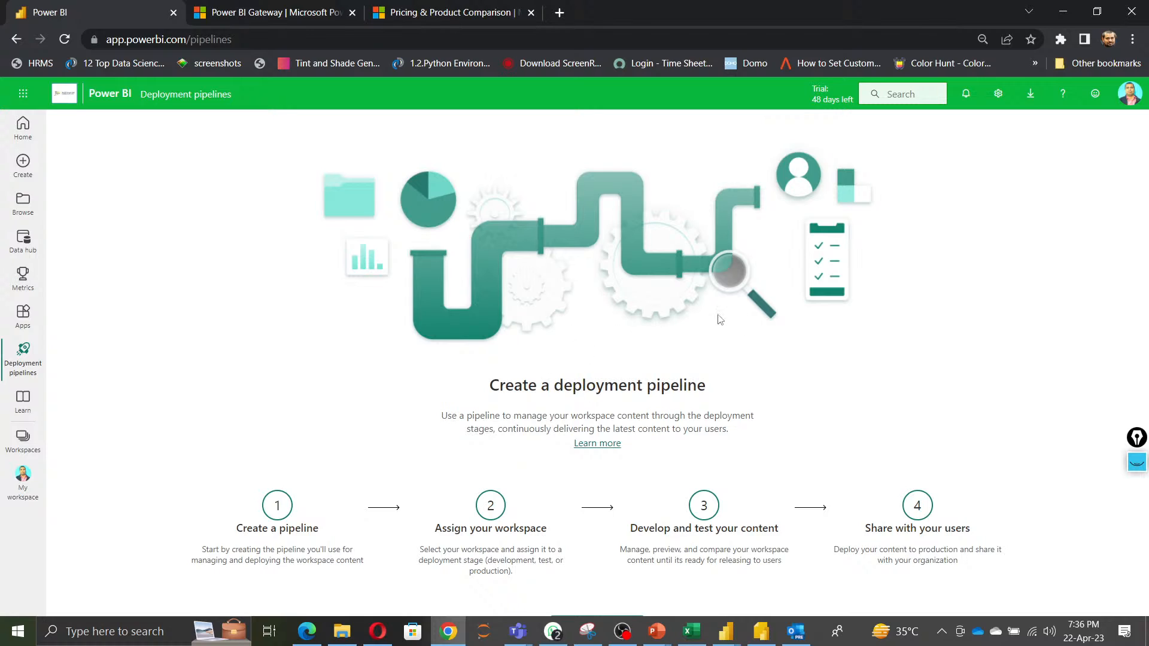
click(23, 439)
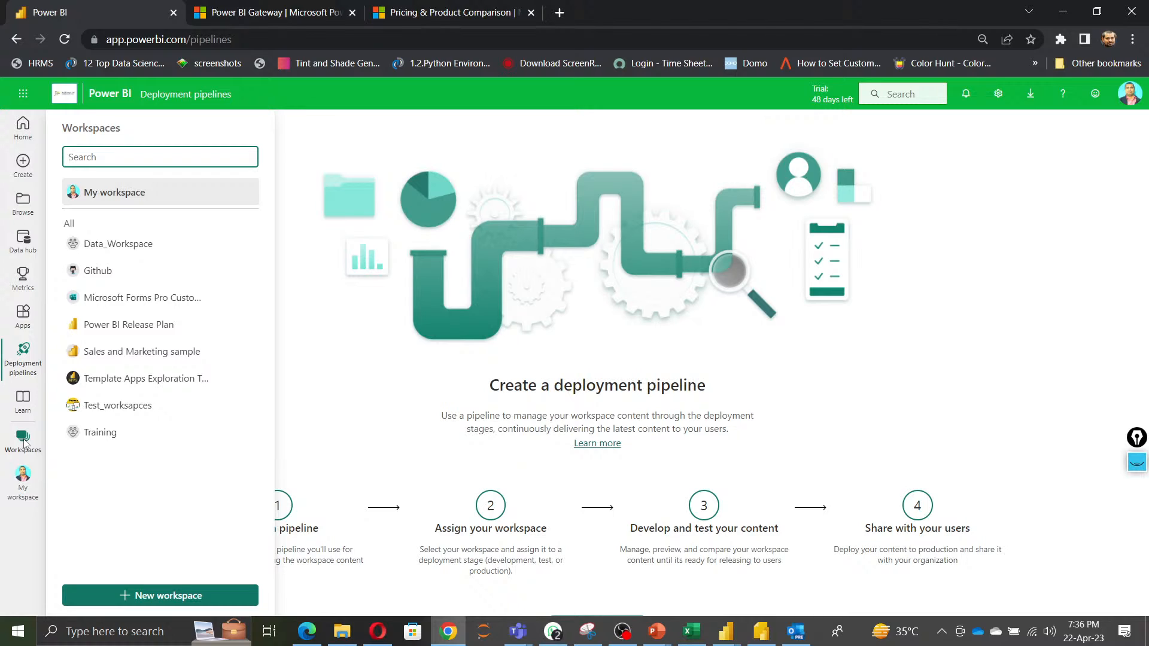
click(115, 433)
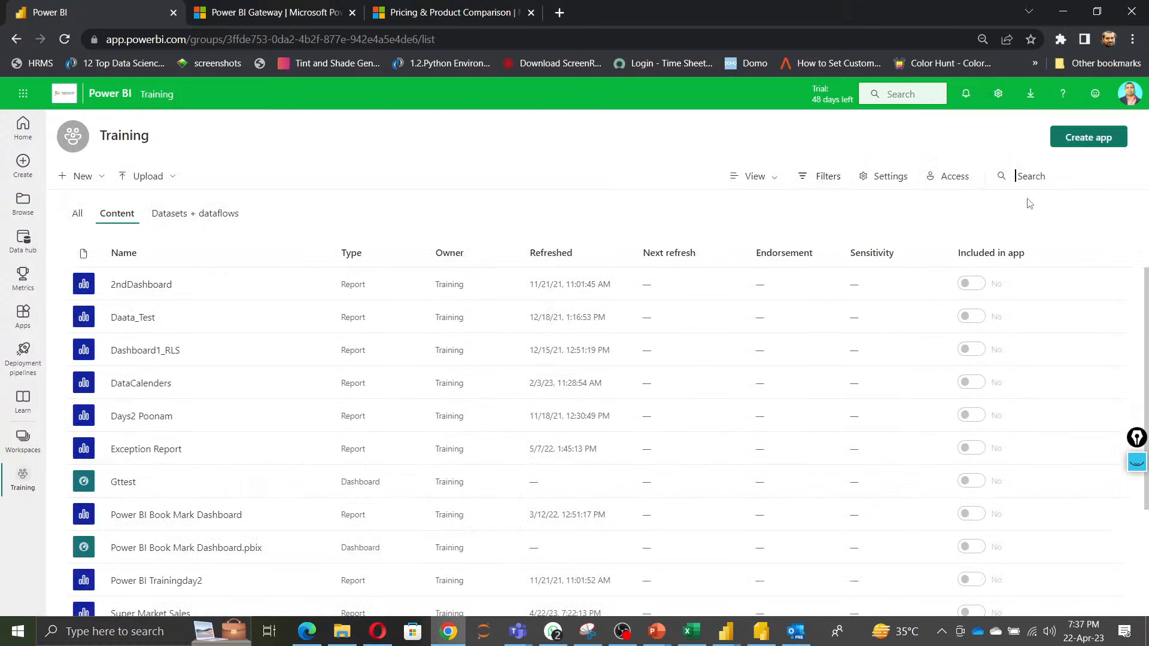
Search the Training workspace for "sal" and open the Super Market Sales report in a new browser tab.
click(1020, 176)
text(sal)
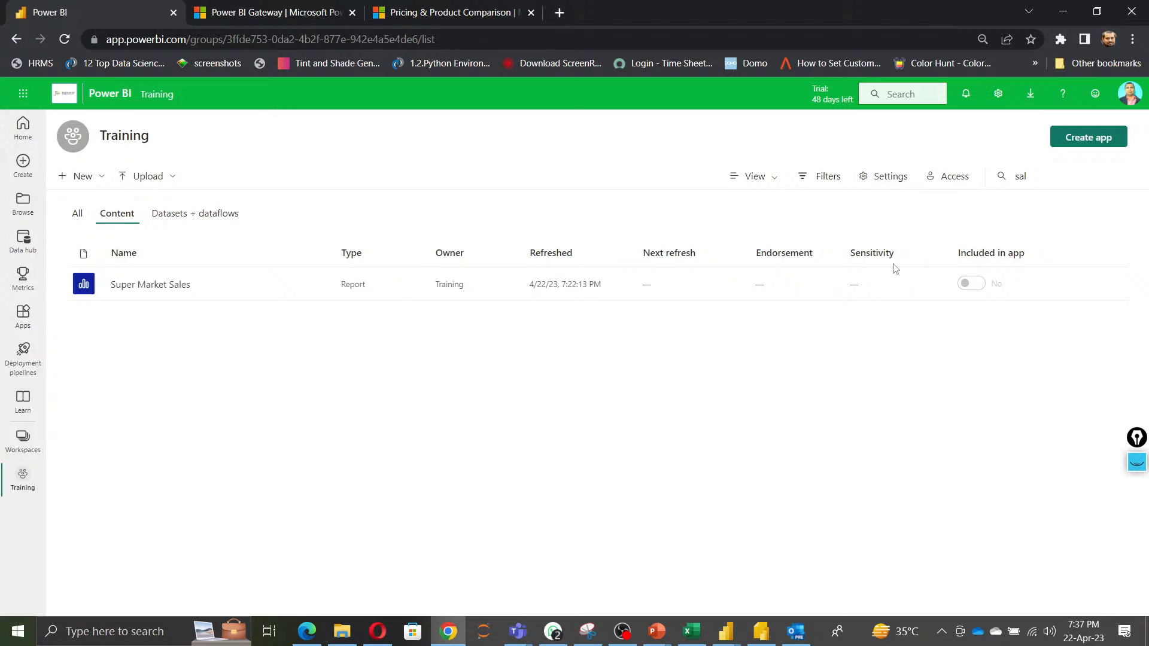
right_click(156, 288)
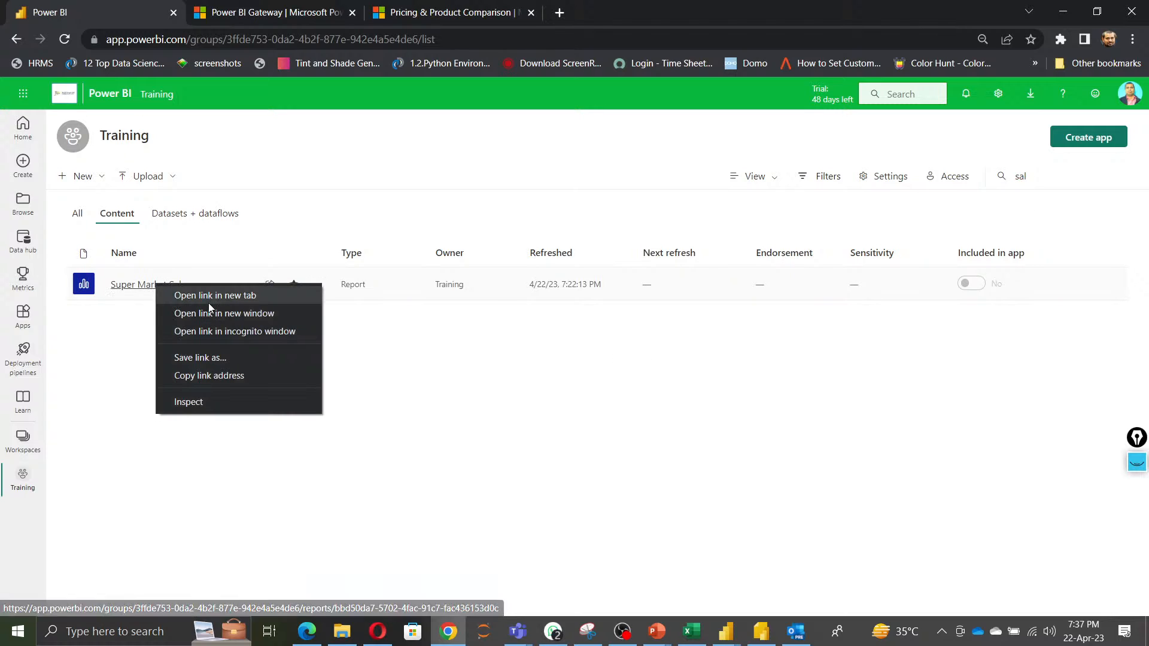
click(212, 302)
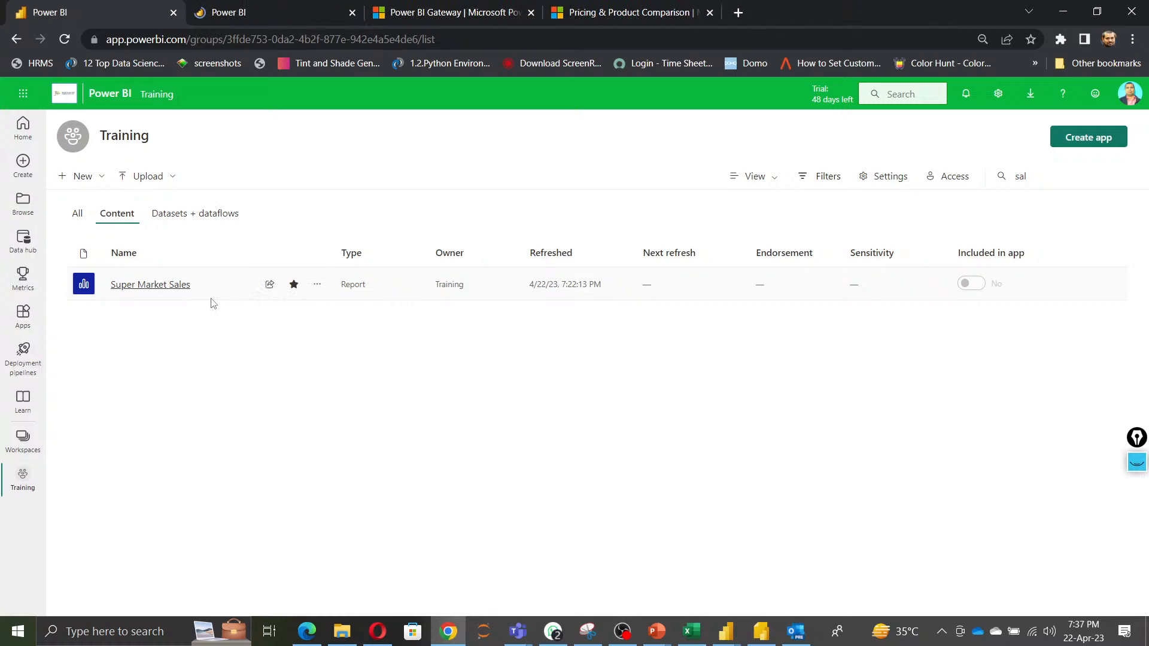
Switch between the Content and Datasets + dataflows views of the filtered workspace items.
click(181, 218)
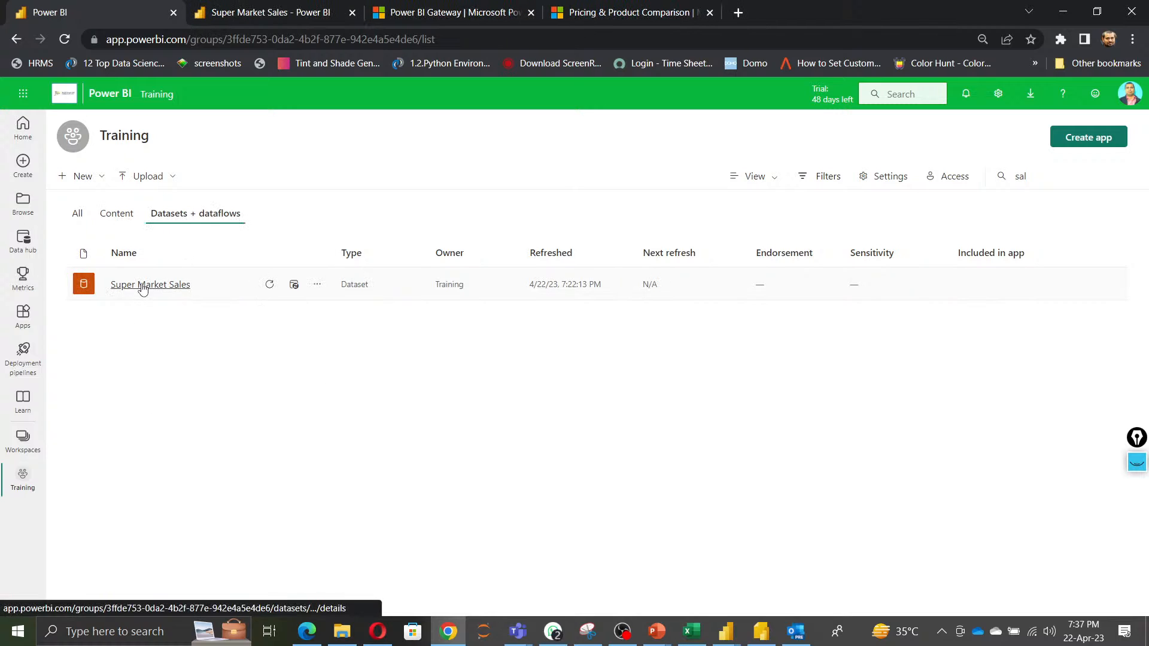
click(116, 214)
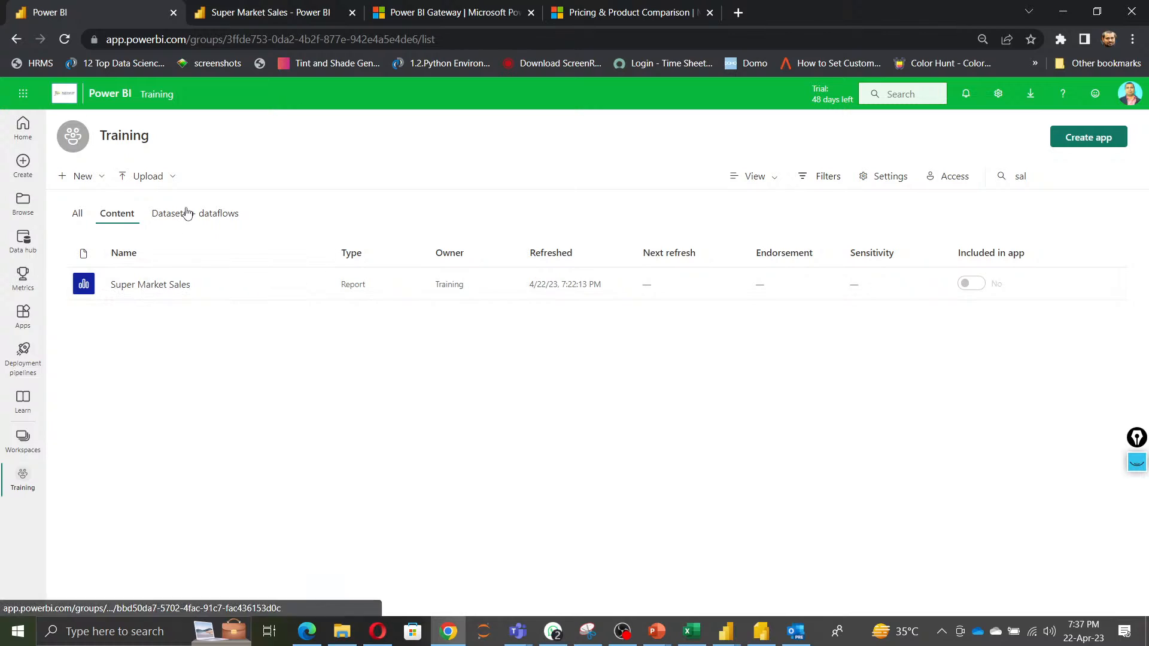
click(187, 213)
click(114, 216)
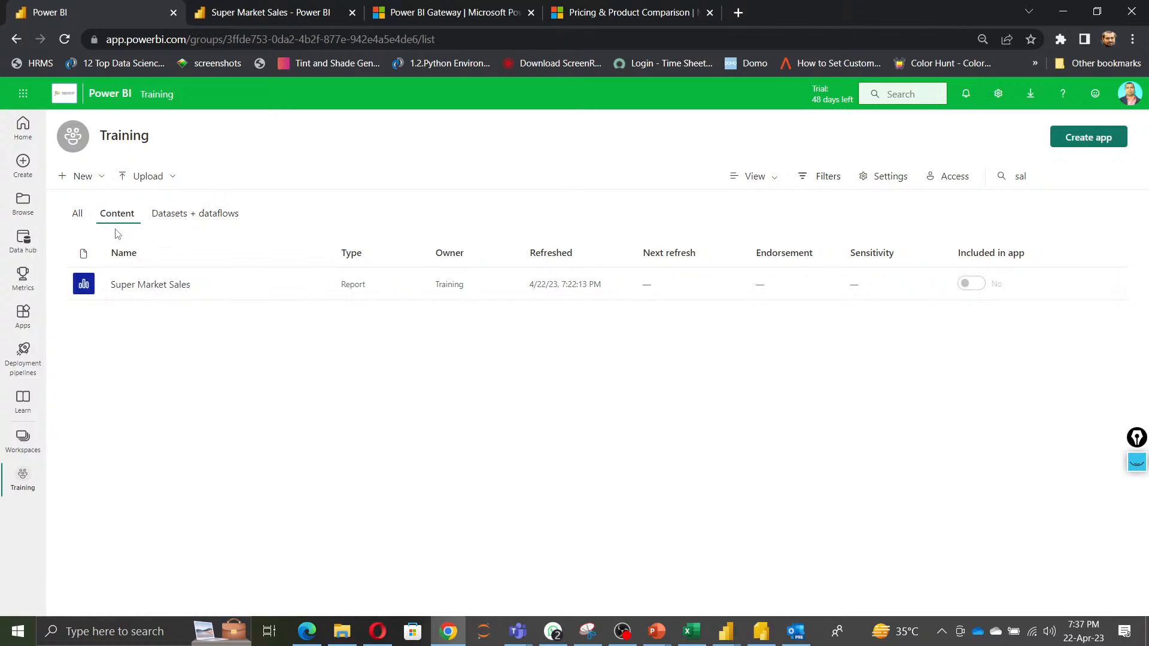
click(183, 216)
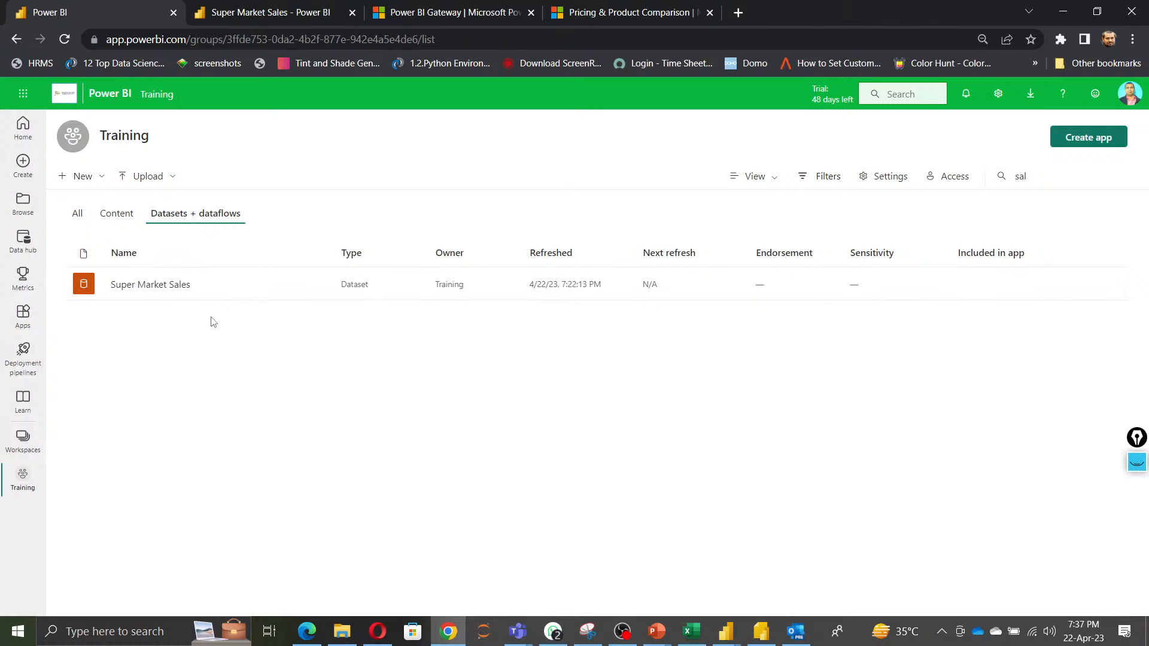
click(123, 219)
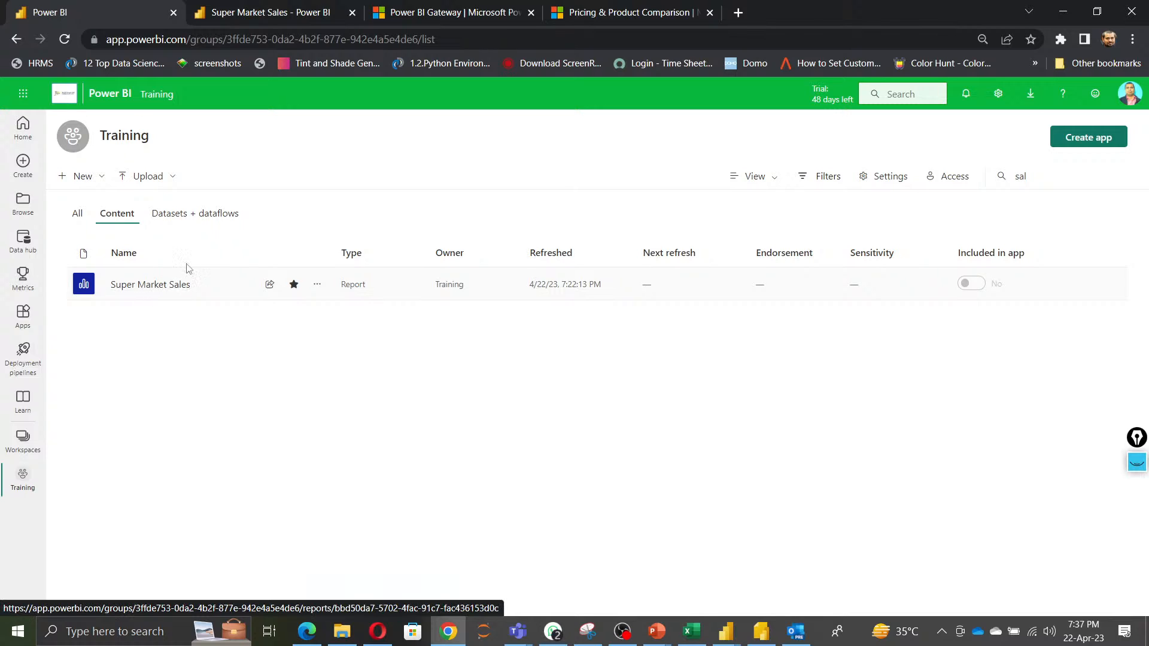
click(207, 215)
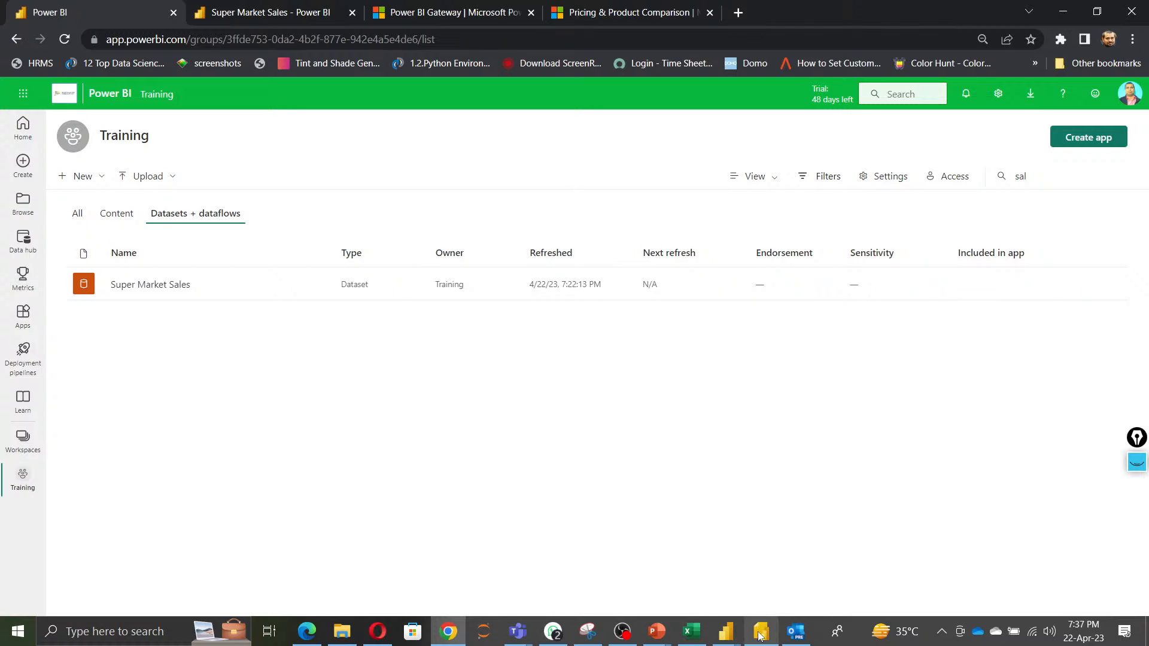
Glance at the PowerPoint presentation and return to the browser.
mouse_move(659, 635)
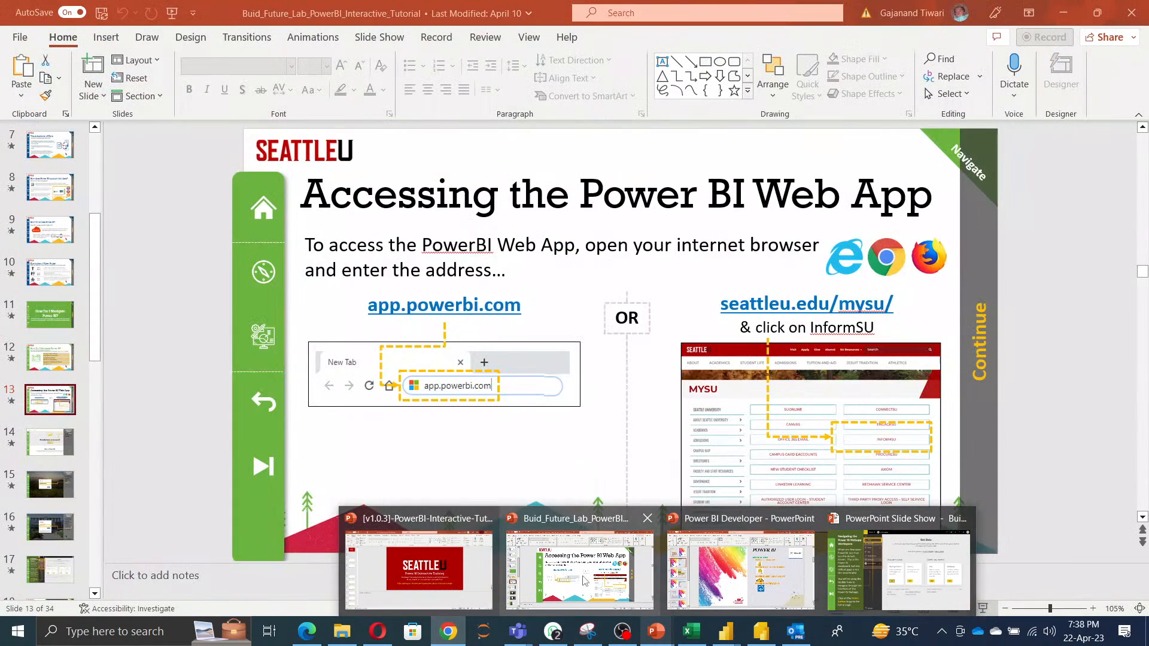
click(578, 566)
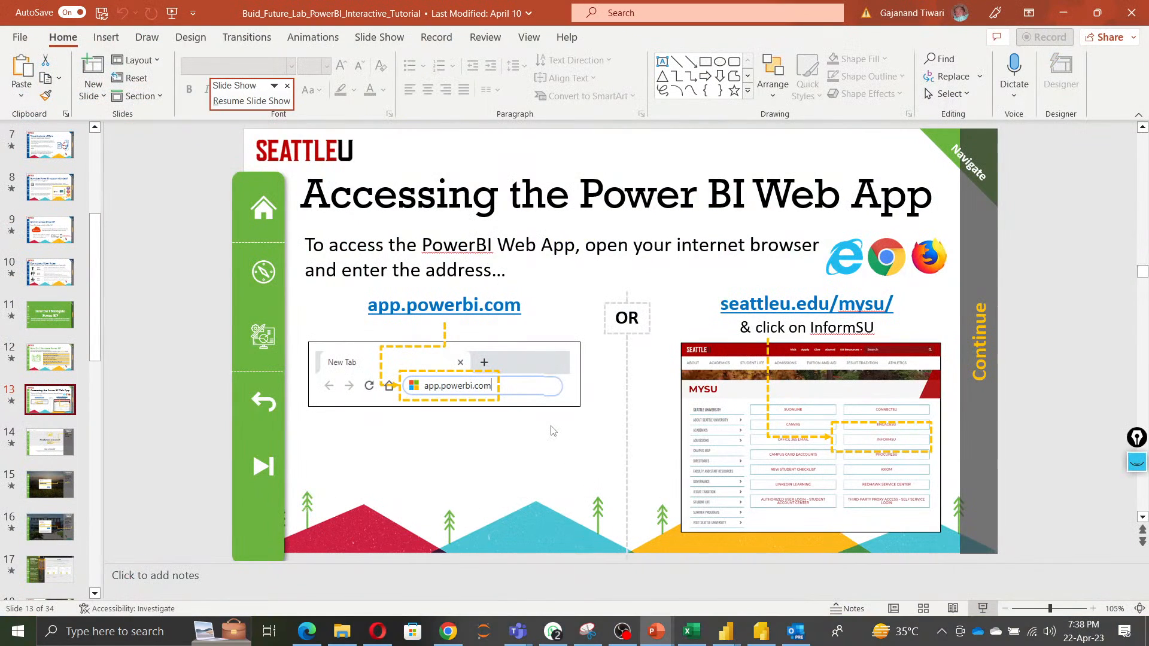
key(alt+Tab)
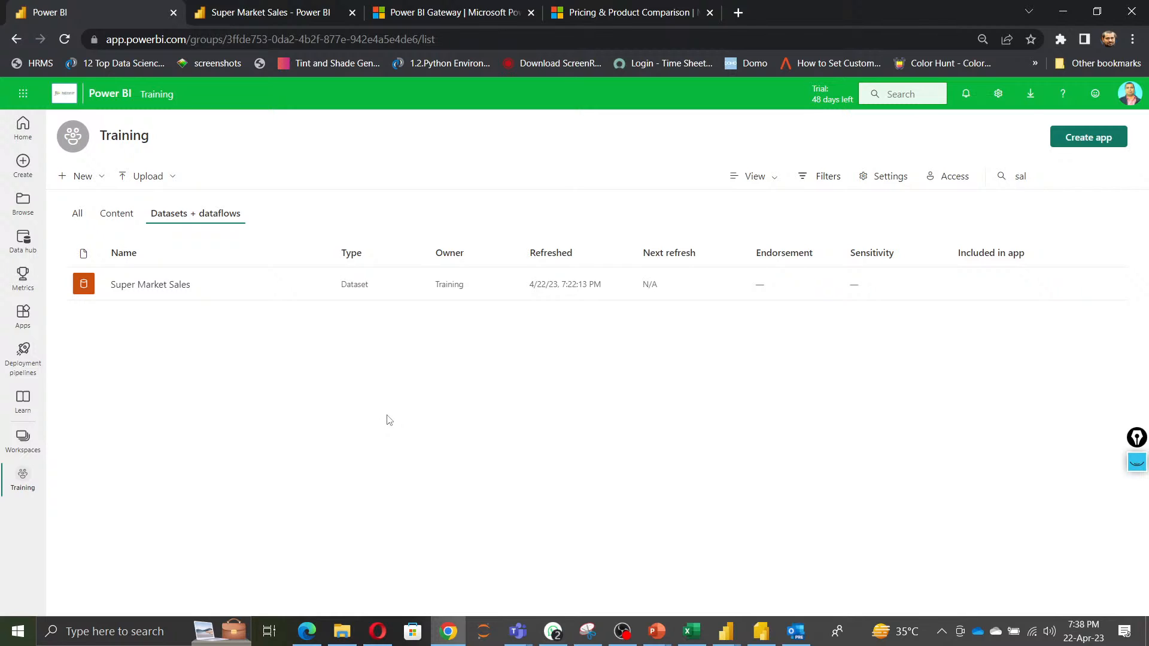
Compare the Content, Datasets + dataflows and All views for the Super Market Sales items.
click(116, 218)
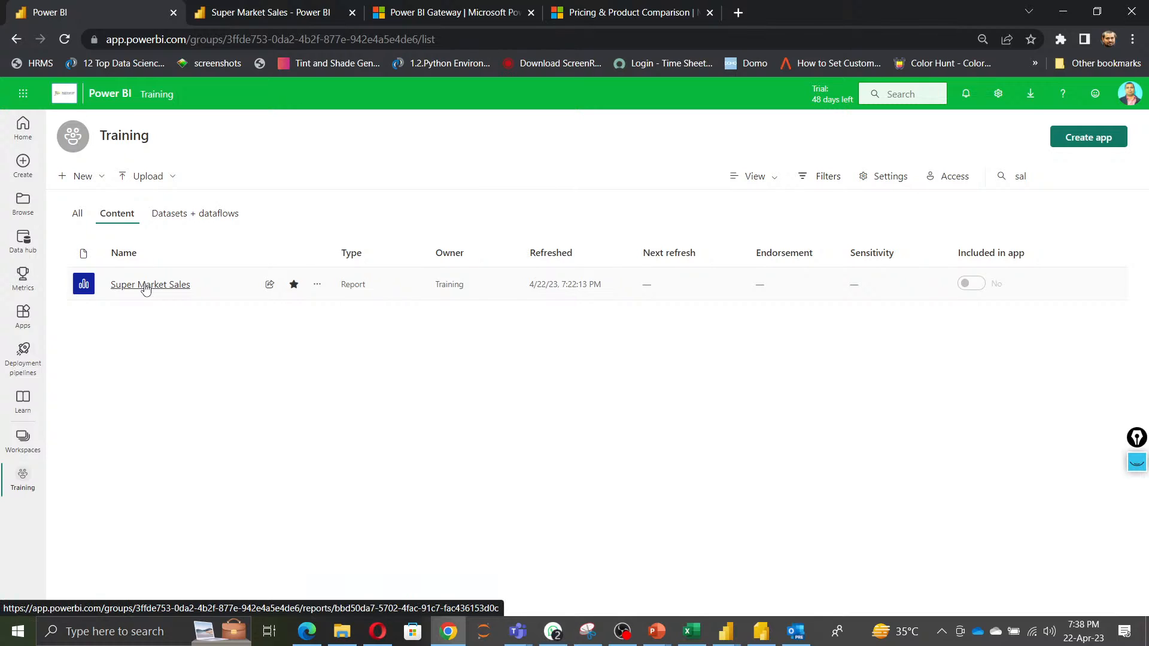
click(187, 214)
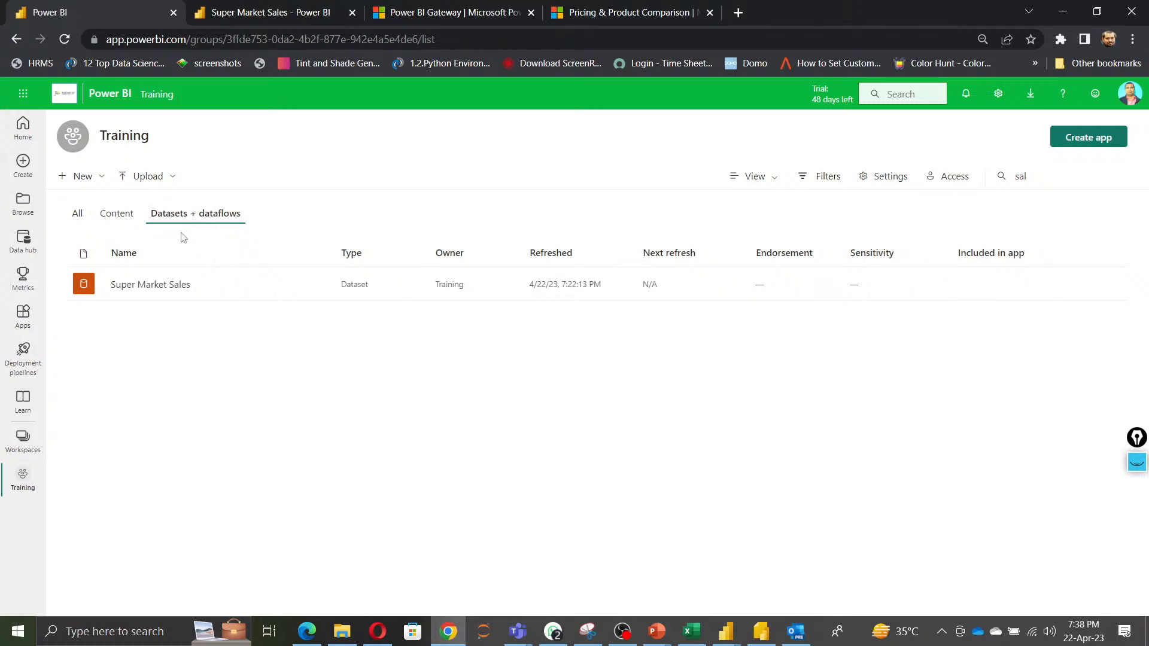
click(72, 217)
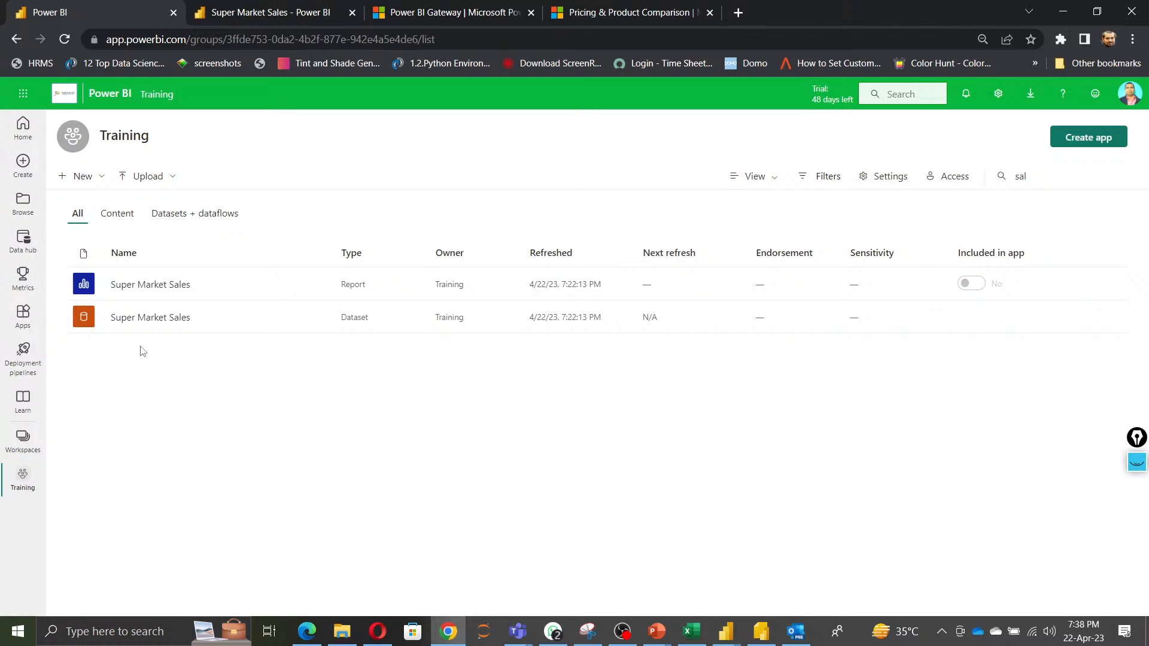
click(193, 217)
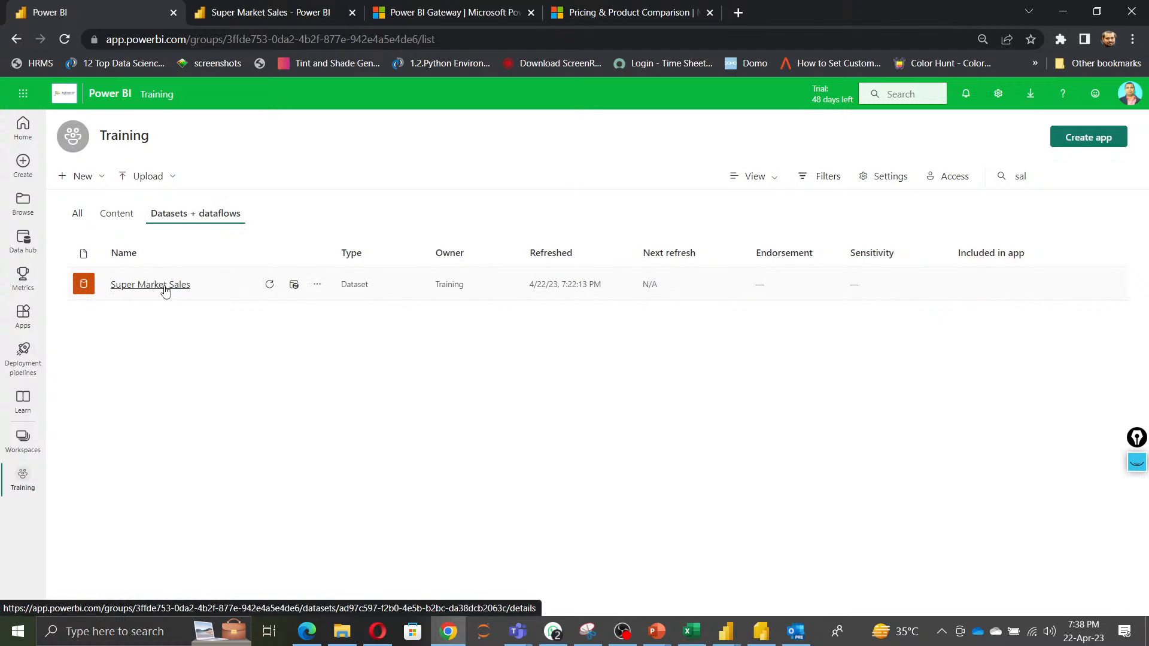
click(115, 216)
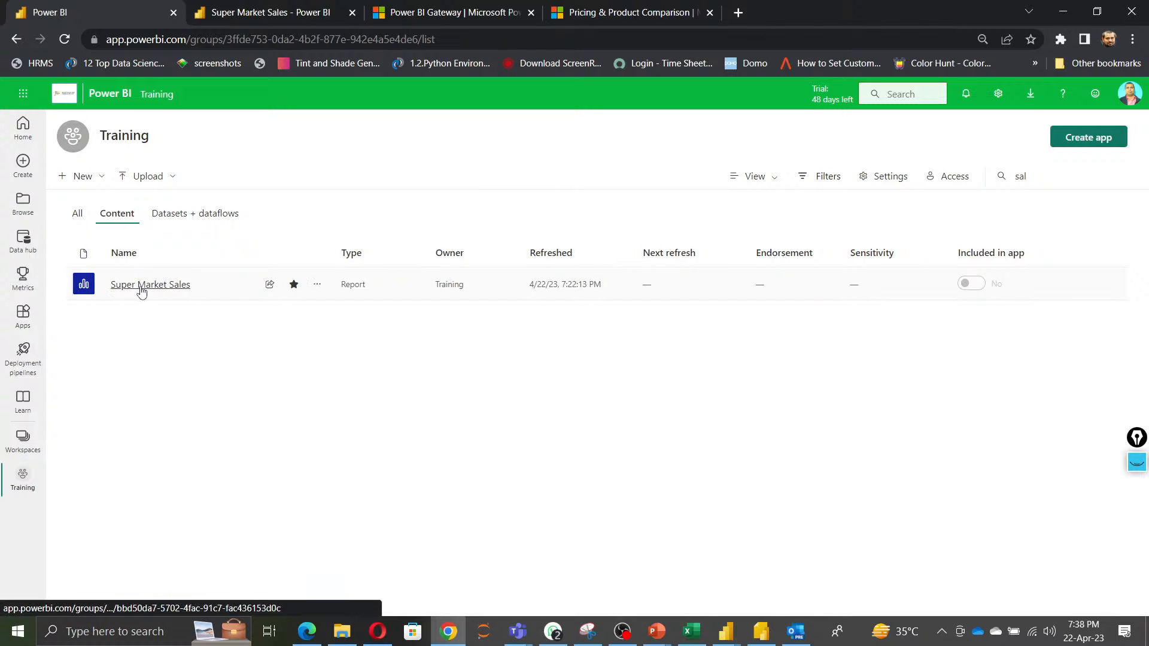
click(181, 214)
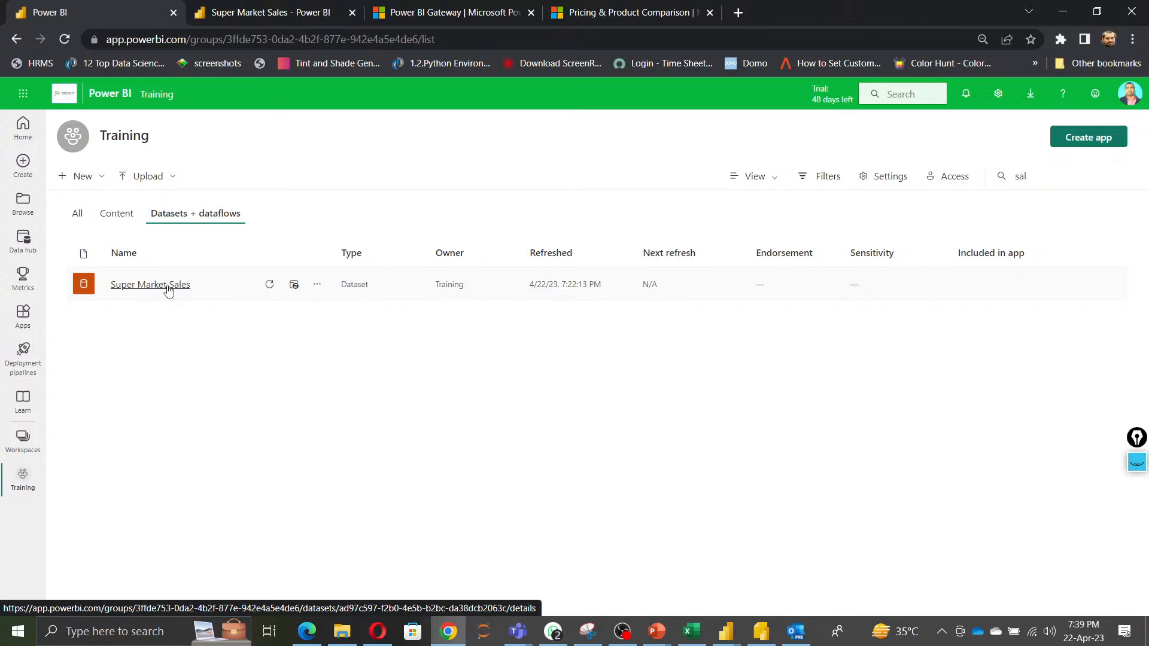
Open the Workspaces pane to review the available workspaces, then close it.
click(23, 440)
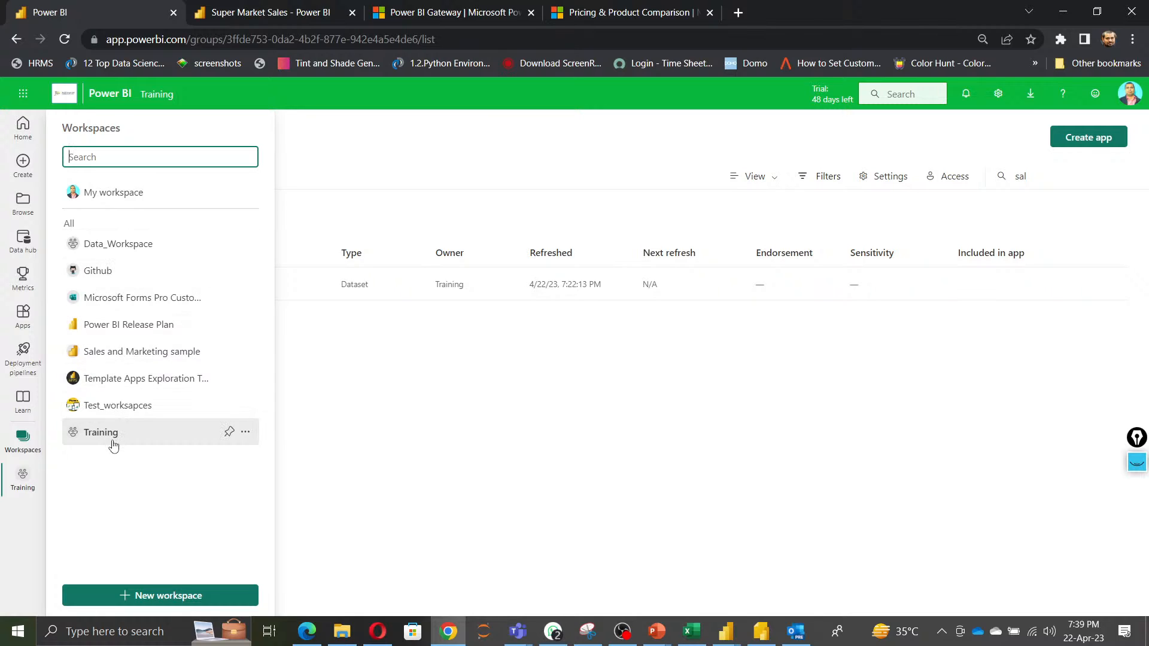
click(456, 426)
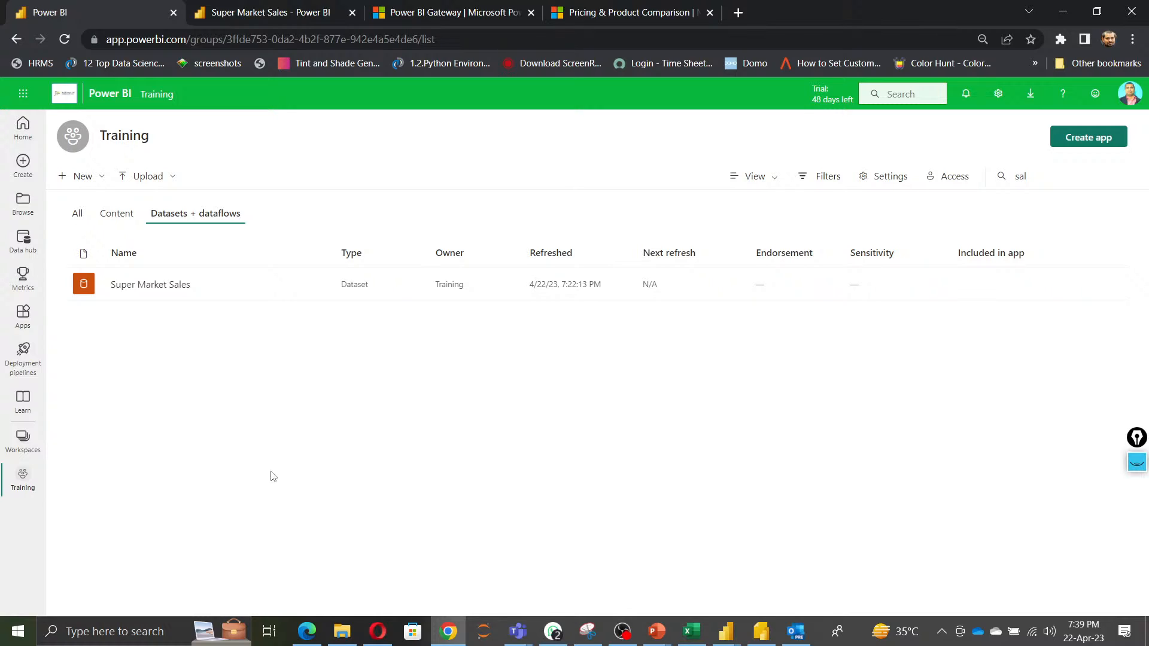
click(23, 443)
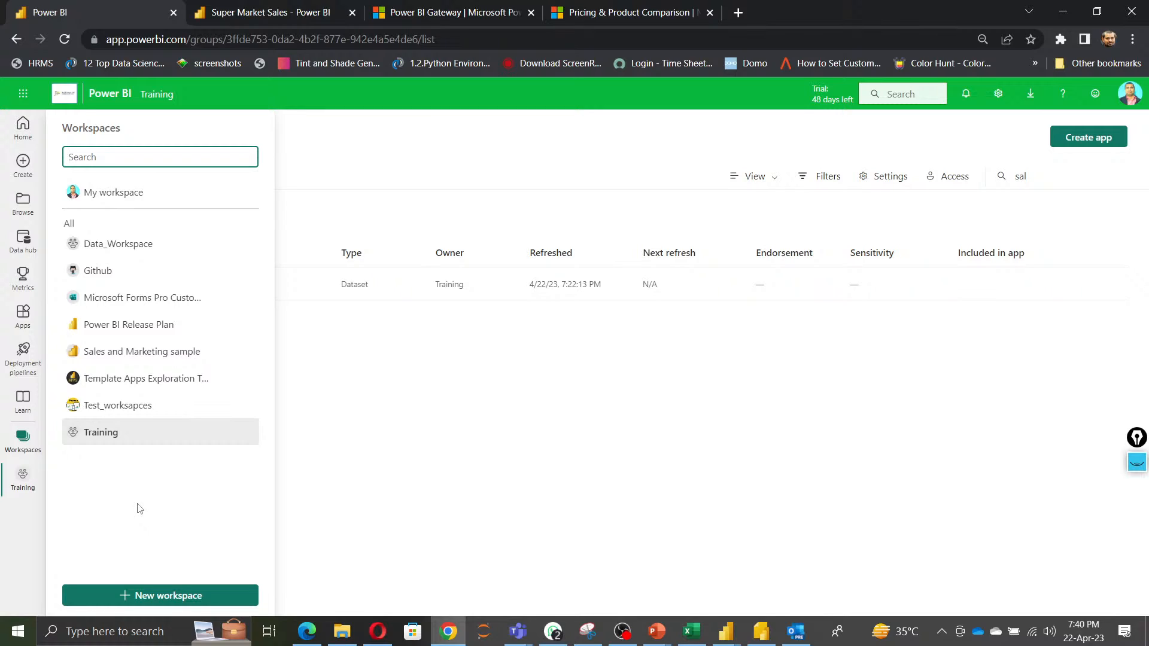
click(529, 439)
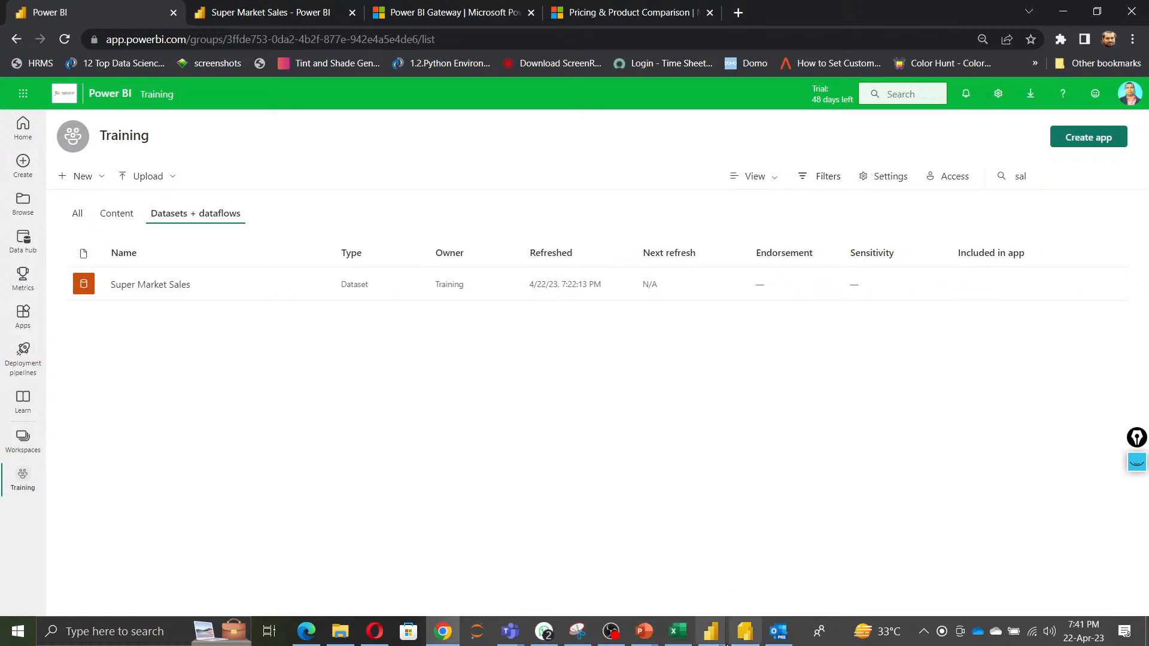
Switch to PowerPoint and resume the slide show on navigating the Power BI web app.
mouse_move(644, 636)
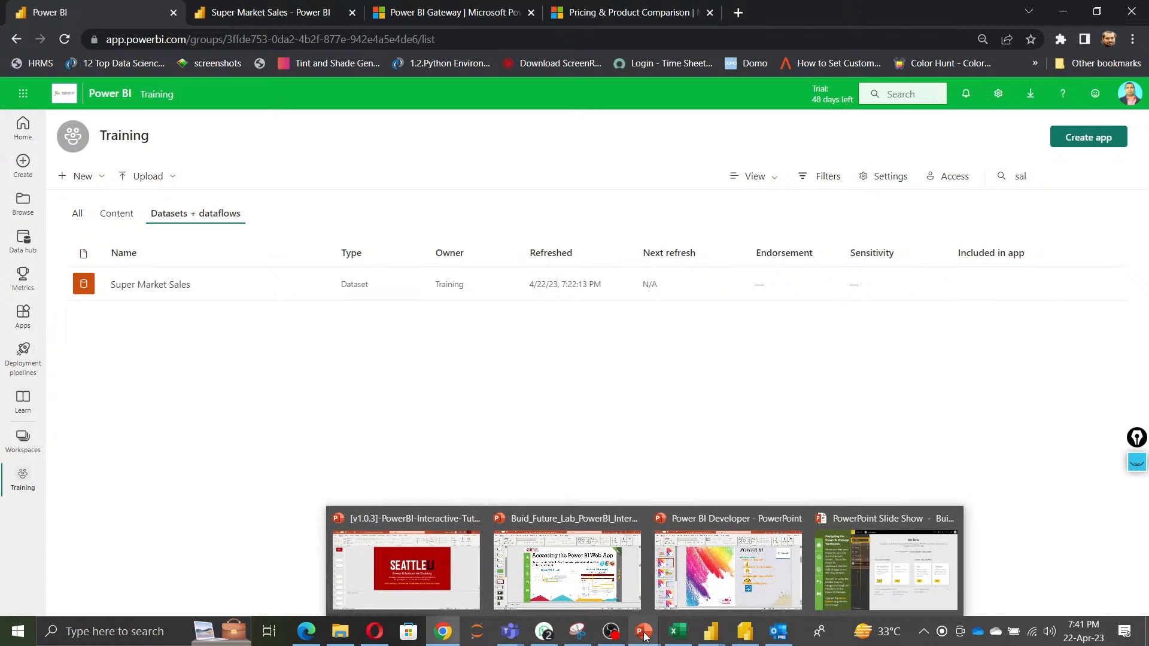
click(569, 580)
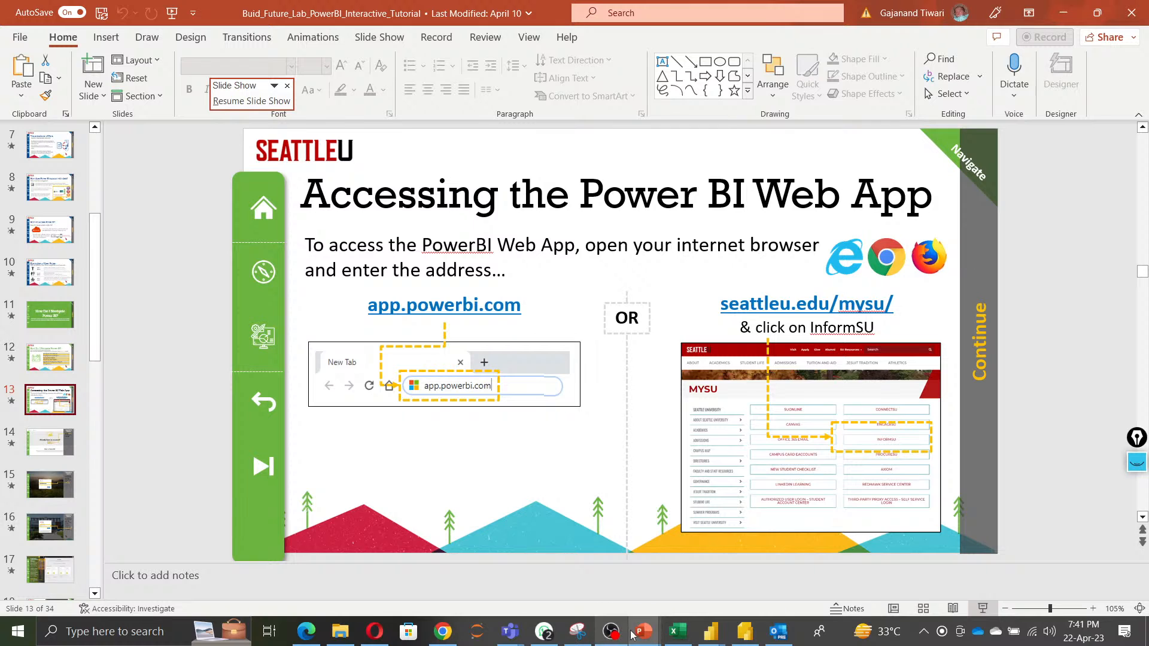
mouse_move(644, 633)
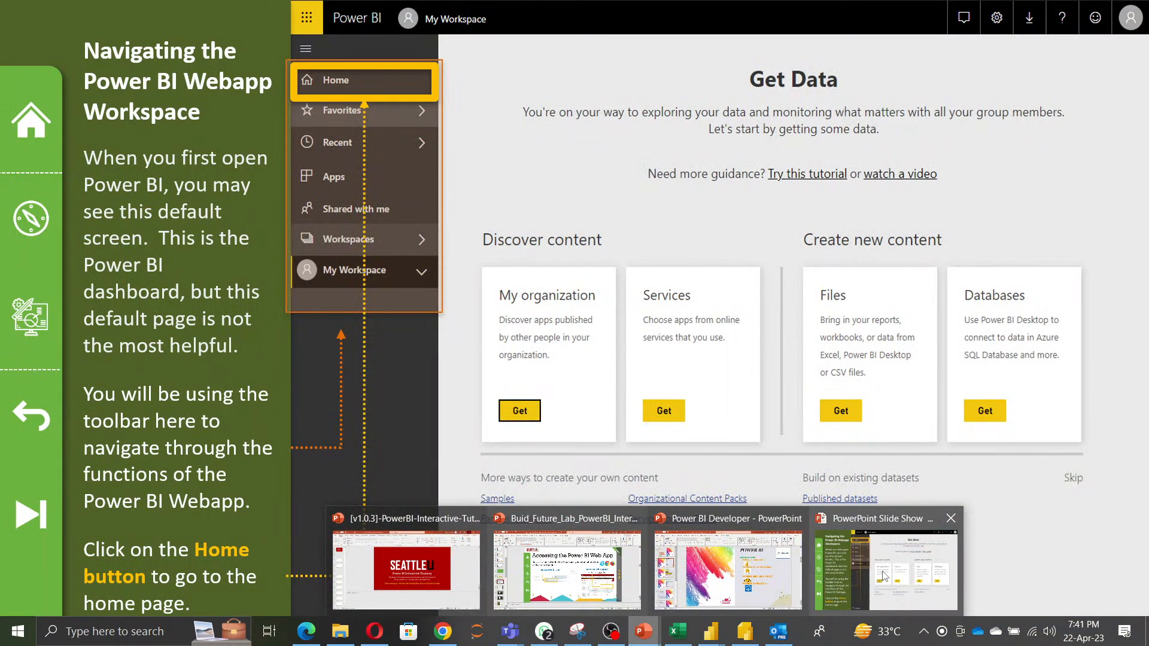
click(863, 578)
key(Right)
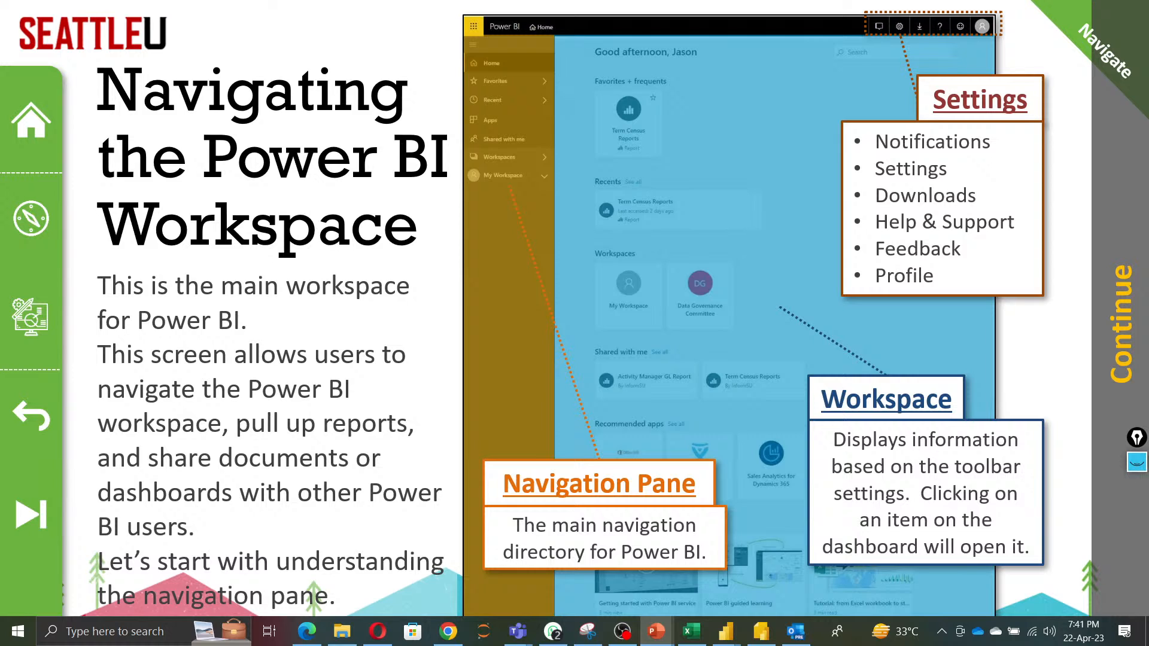
Advance through the slides on navigating the Power BI workspace up to Saving and Clearing Slicers.
key(Right)
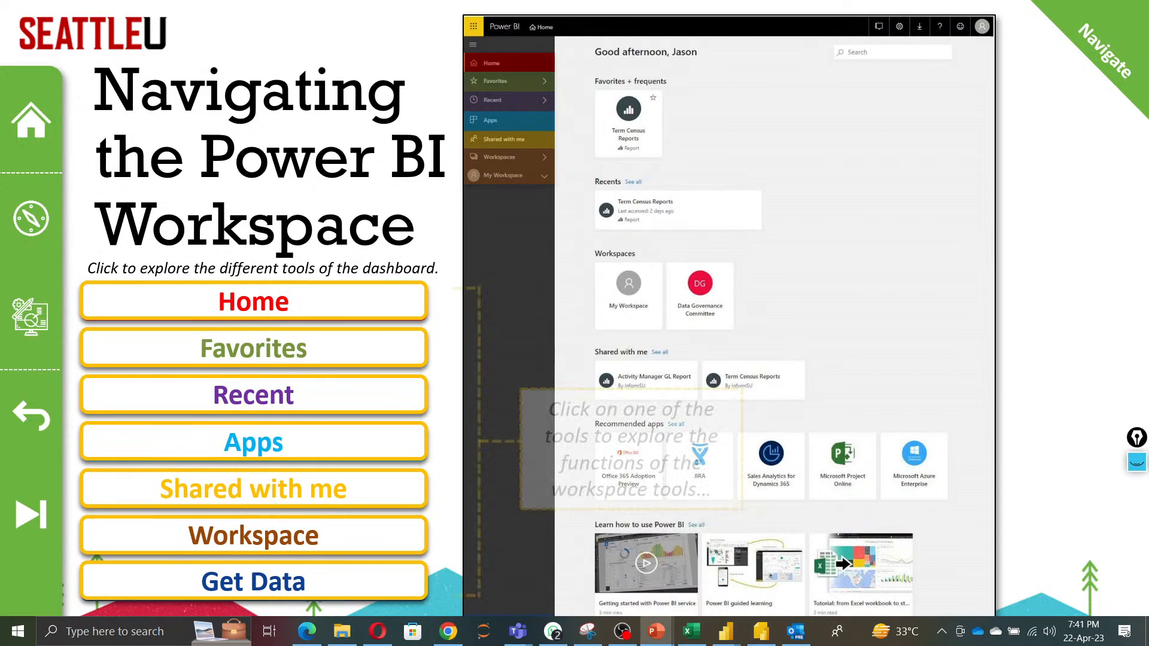
key(Right)
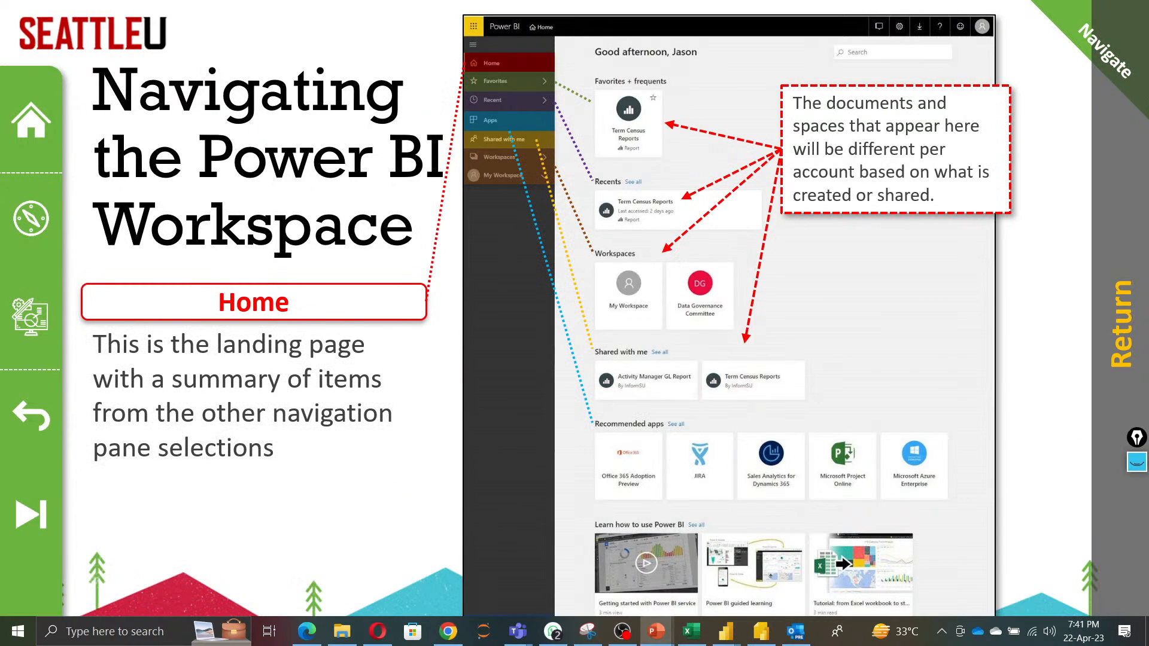
key(Right)
key(Right)
key(Right)
key(Right)
key(Right)
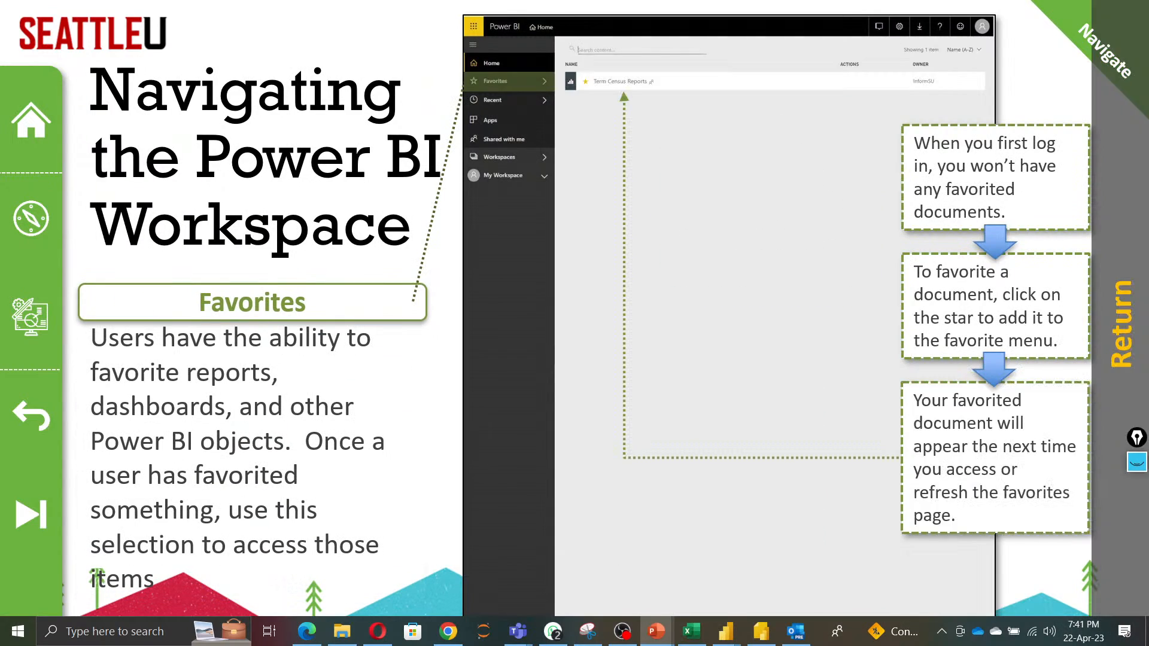
key(Right)
key(Right)
key(Right)
key(Right)
key(Right)
key(Right)
key(Right)
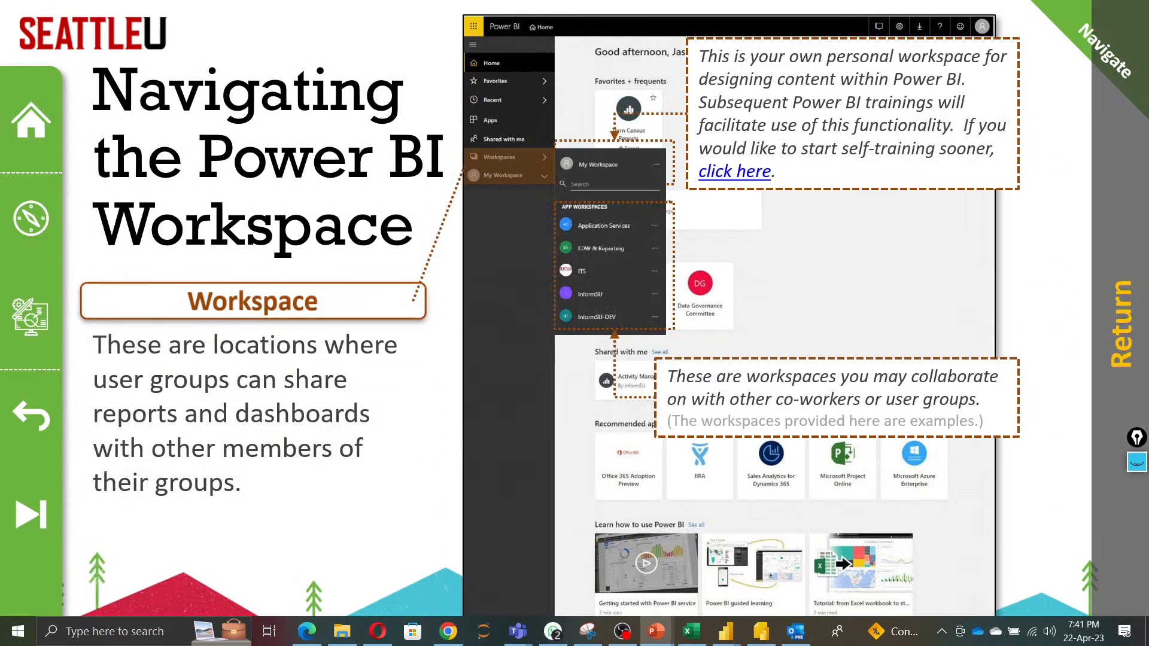
key(Right)
key(Right)
key(Right)
key(Right)
key(Right)
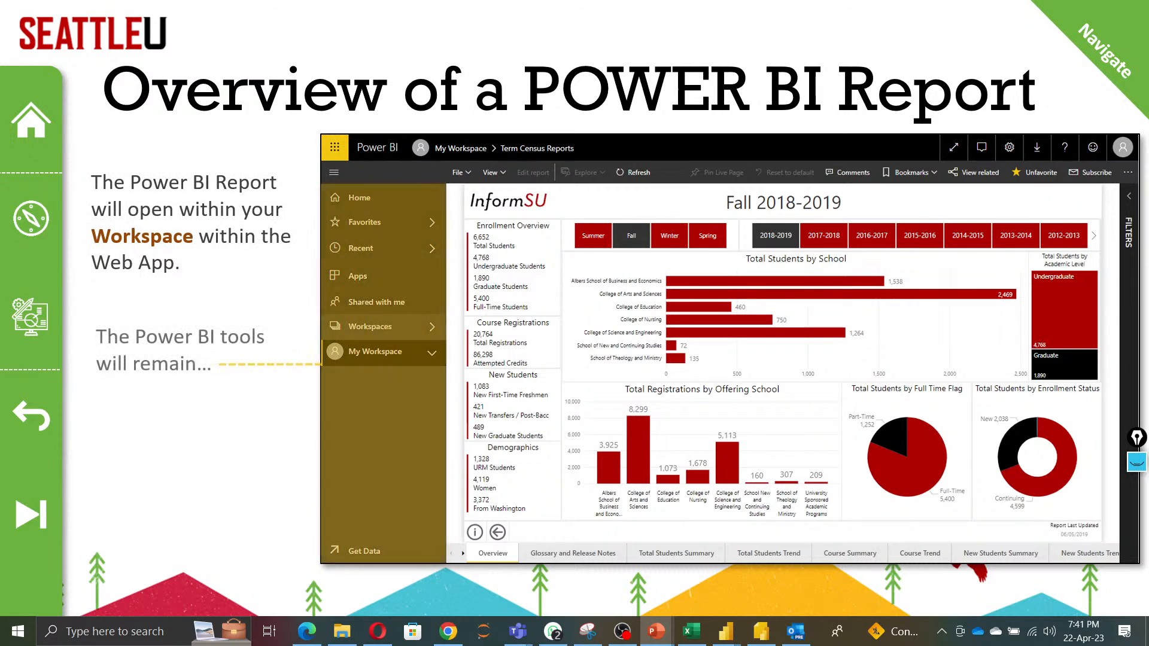
key(Right)
key(Right)
key(Right)
key(Right)
key(Right)
key(Right)
key(Right)
key(Right)
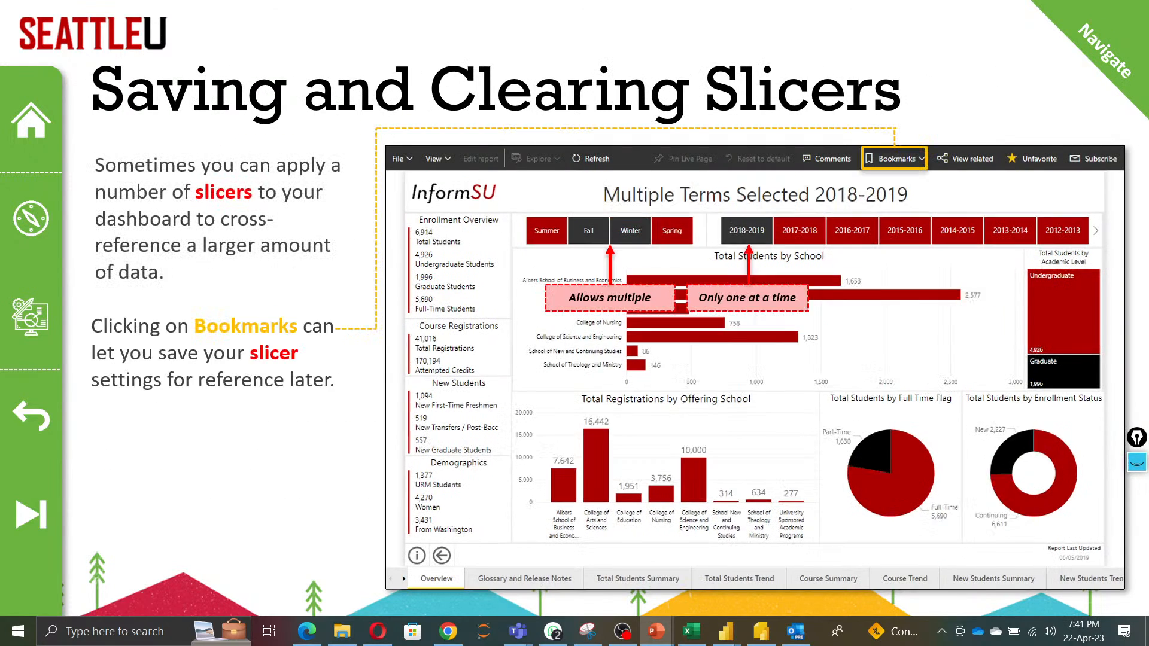
Advance to the Power BI embedded analytics slide, then switch back to the Power BI service in the browser.
key(Right)
key(Right)
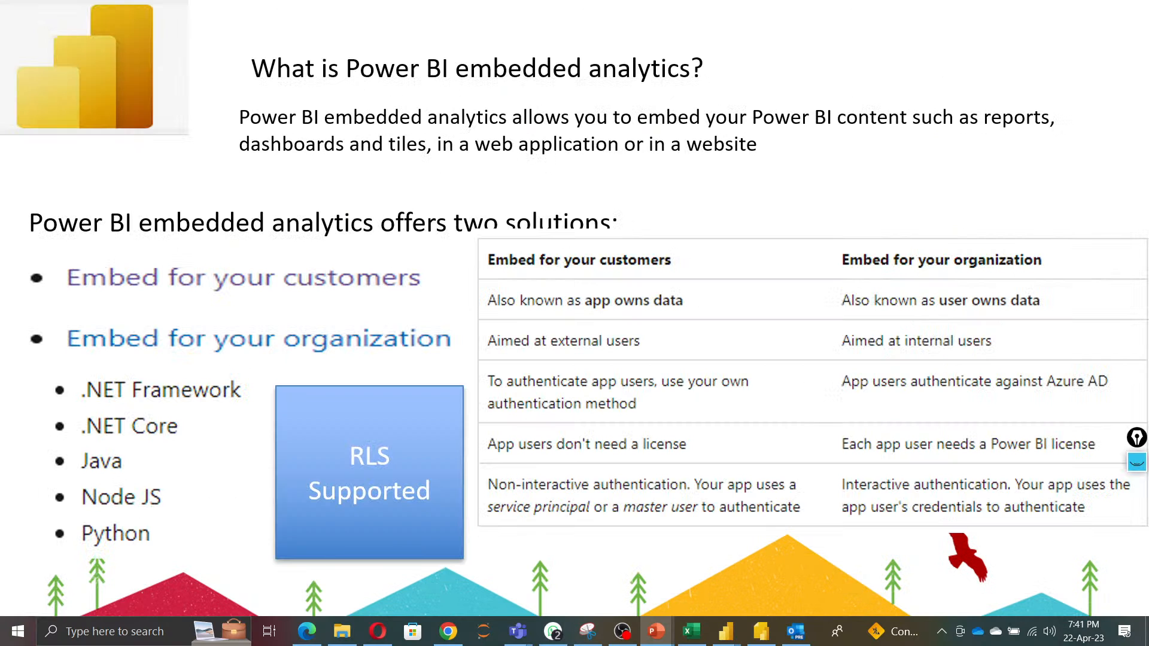
key(super+d)
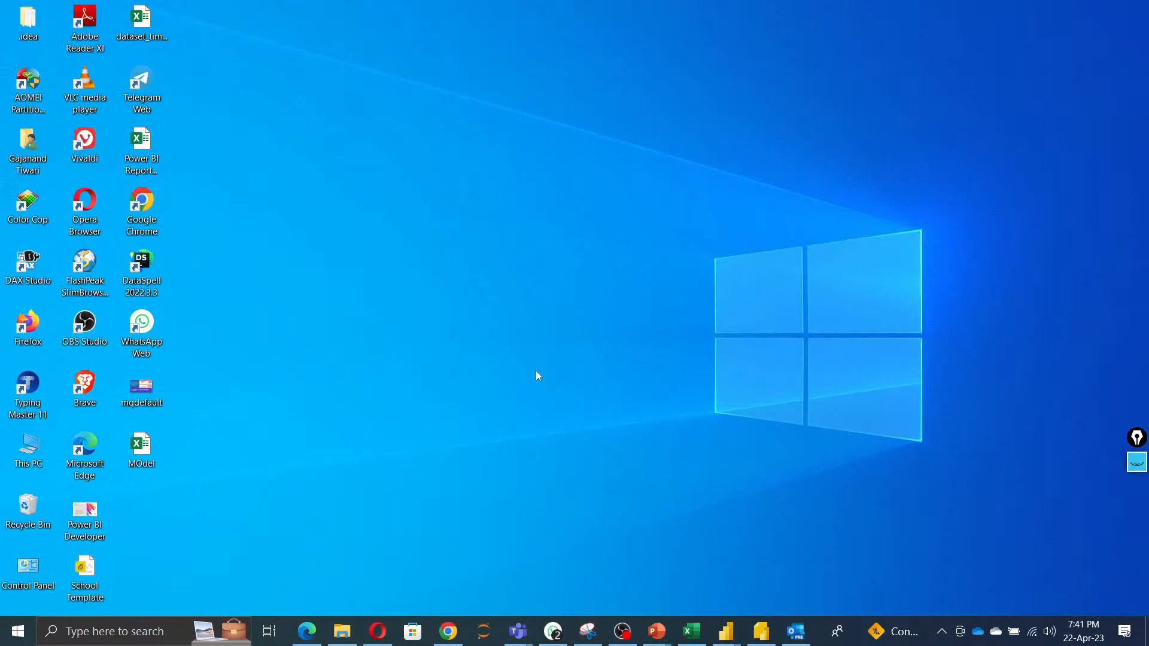
right_click(365, 235)
click(411, 276)
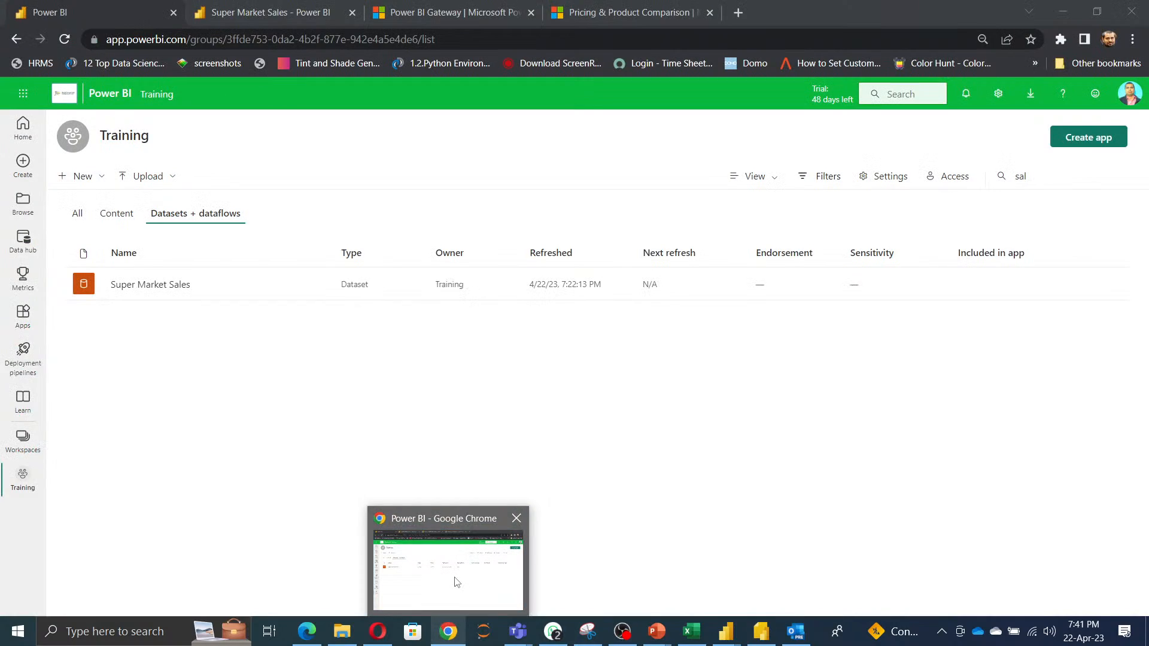
click(455, 582)
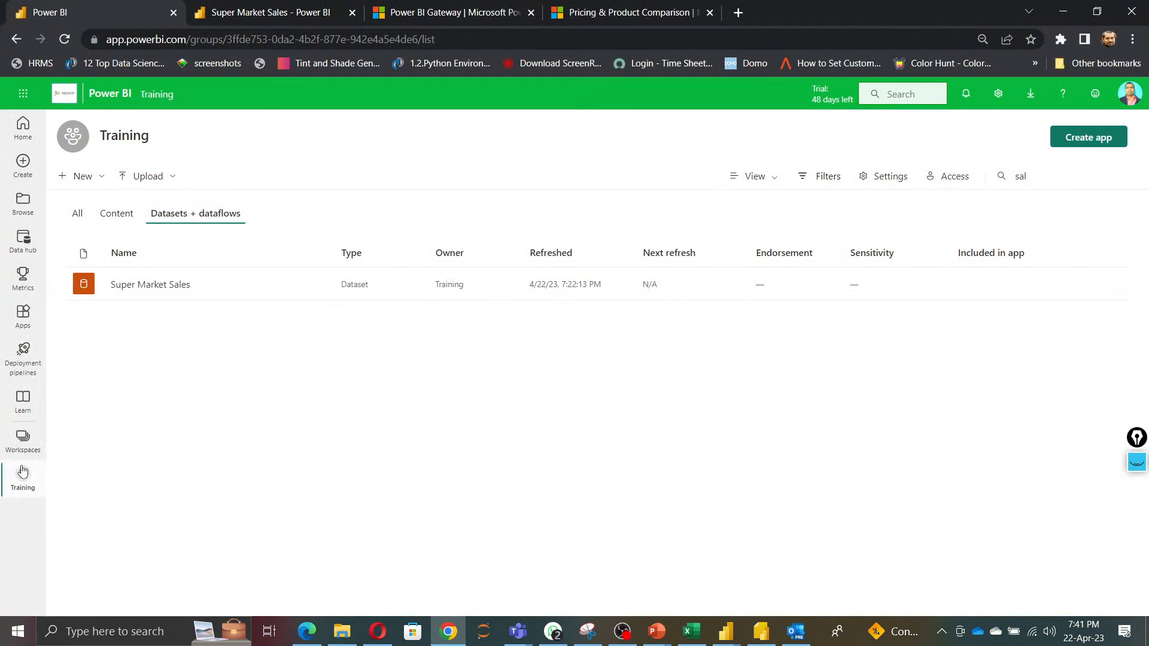
Start a new workspace from the Workspaces list and name it Testworksapce.
click(23, 442)
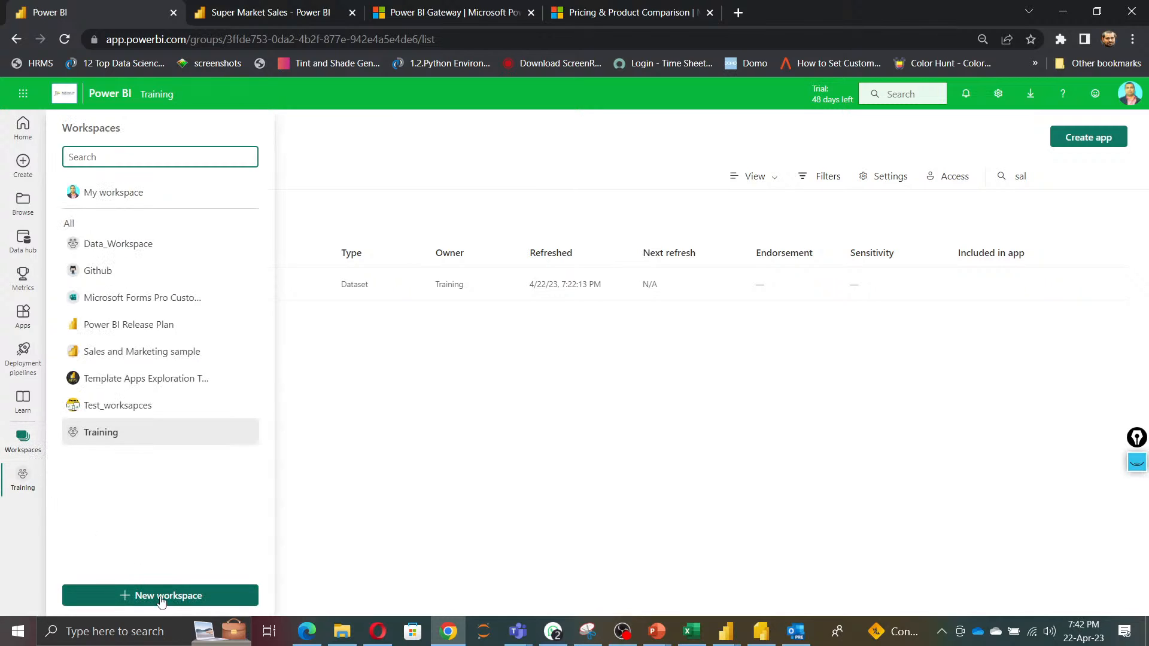
click(318, 544)
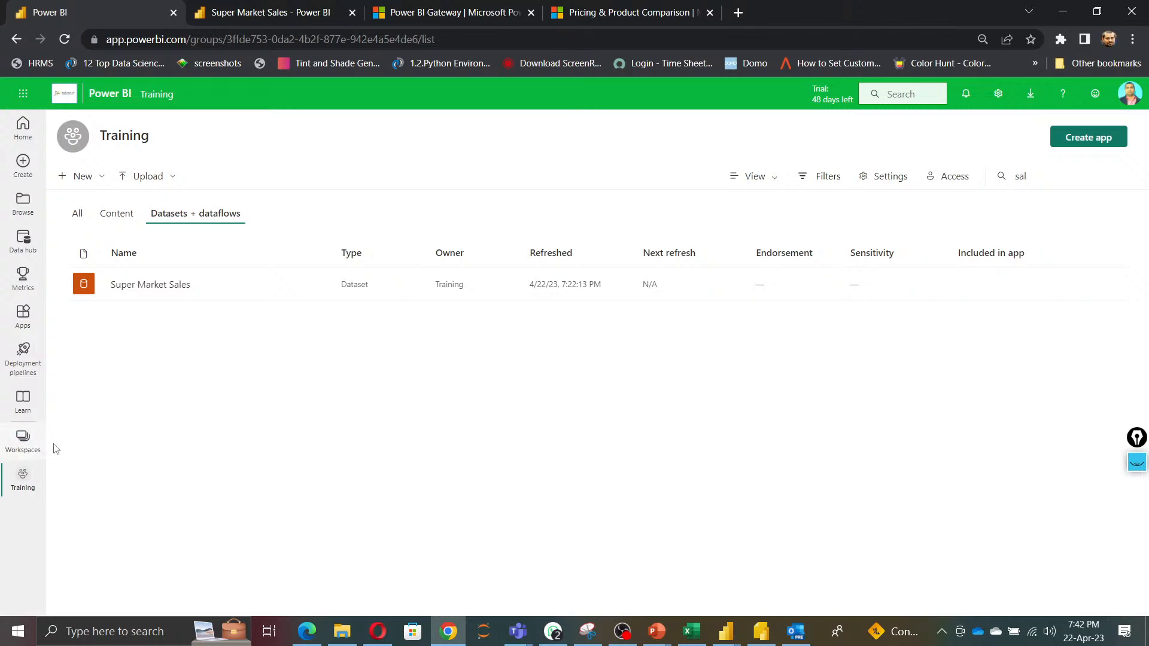
click(22, 442)
click(161, 599)
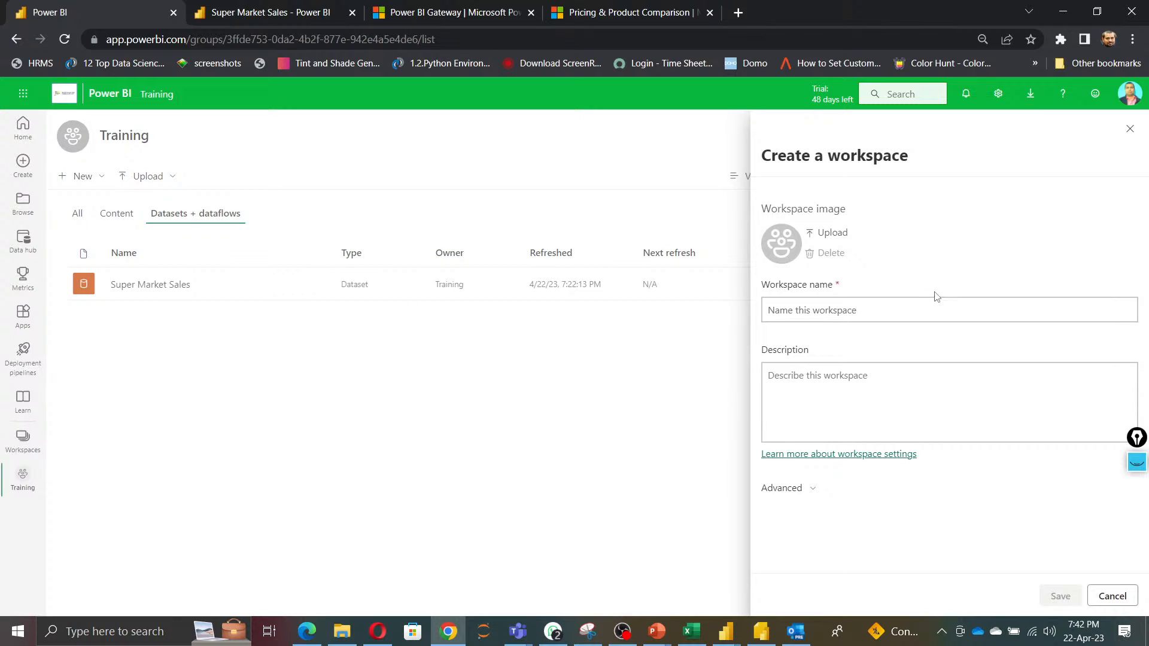
click(899, 312)
text(Tr)
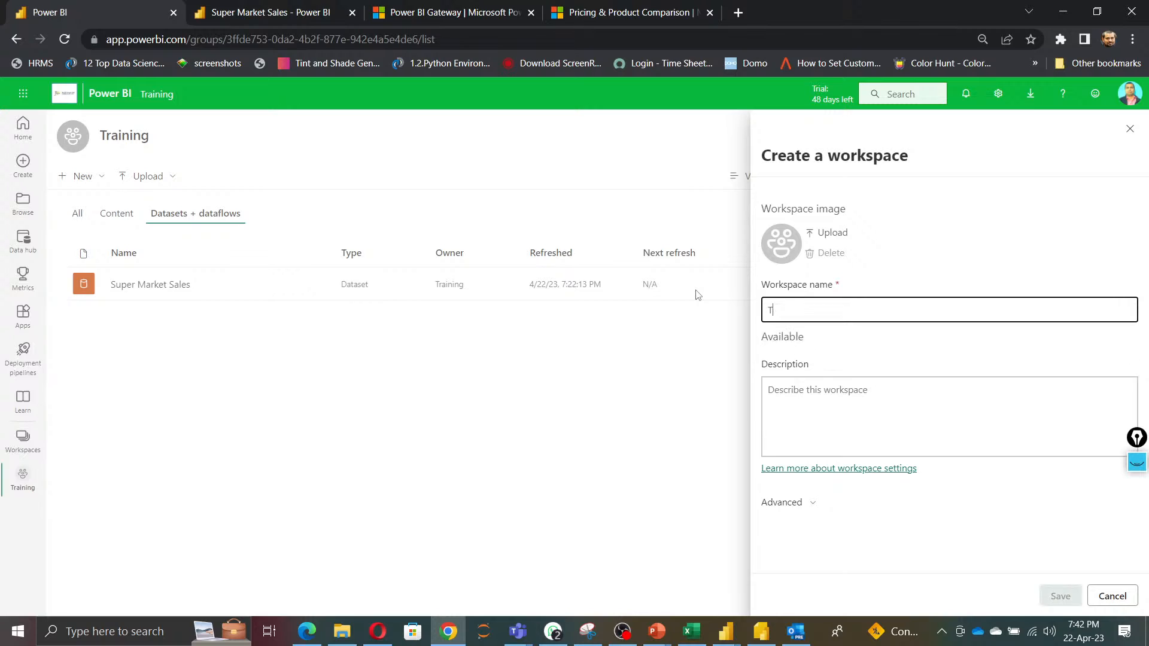
key(BackSpace)
key(BackSpace)
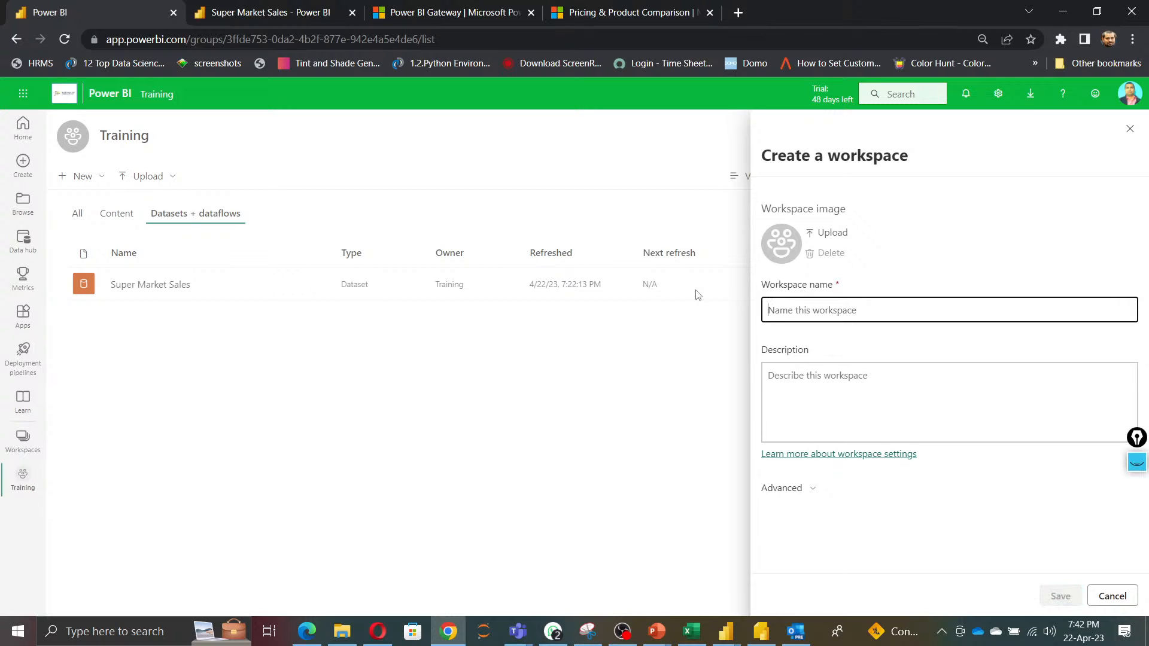
text(Testworksa)
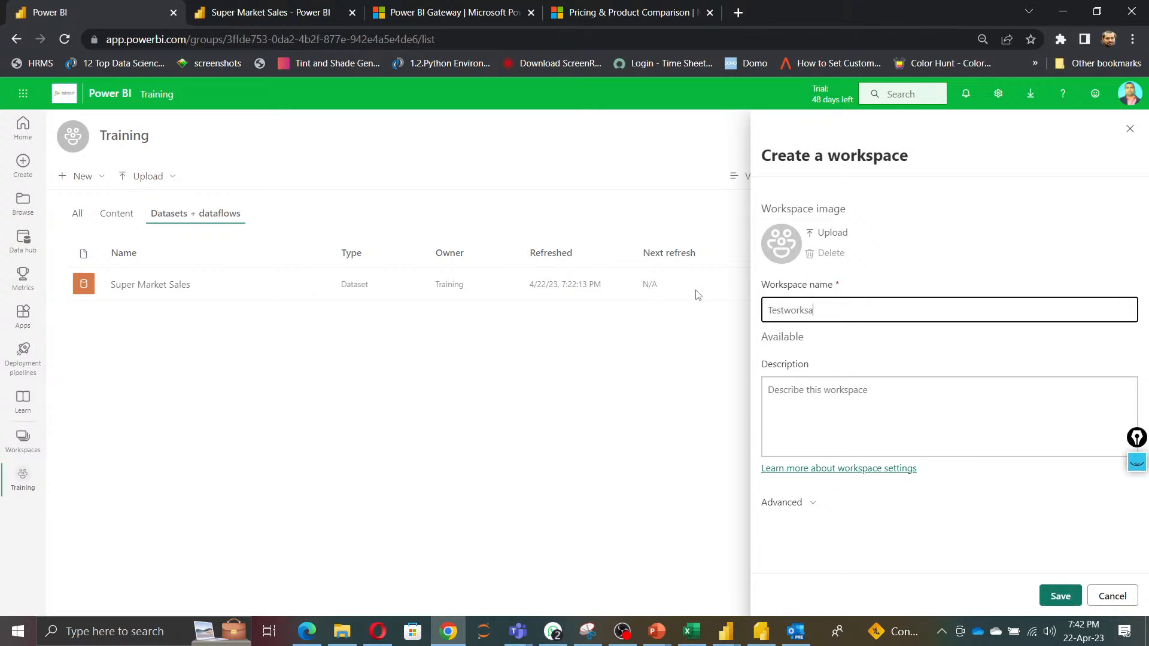
text(pce)
Expand the new workspace's advanced options and save the workspace.
click(834, 394)
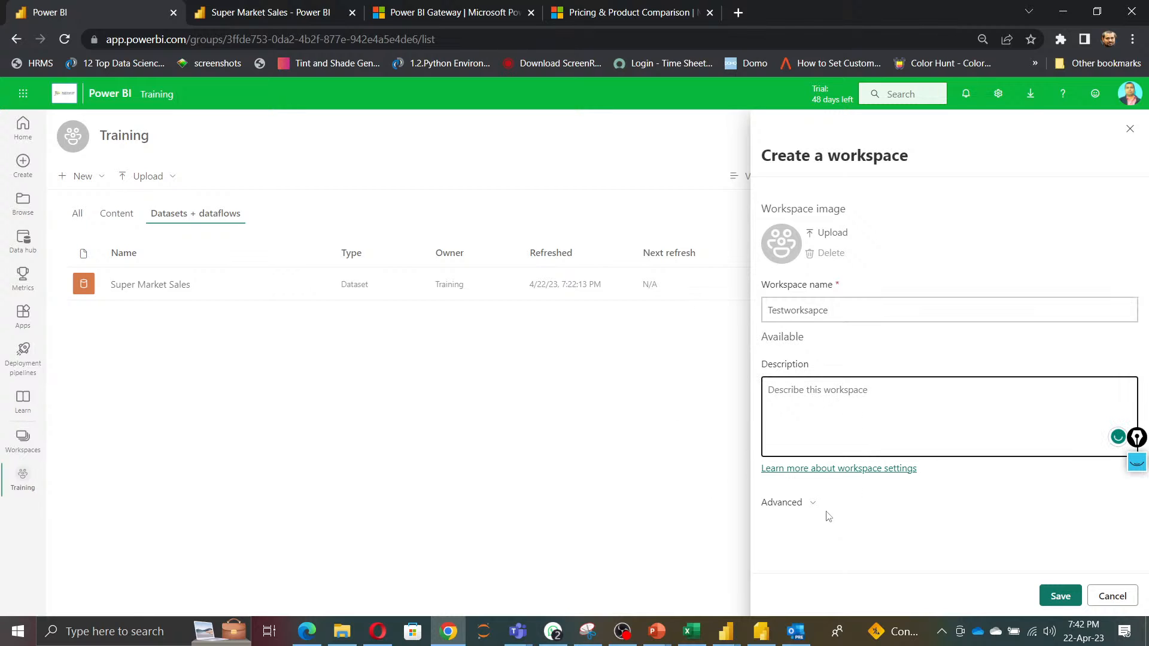
click(782, 506)
scroll(926, 497, down, 6)
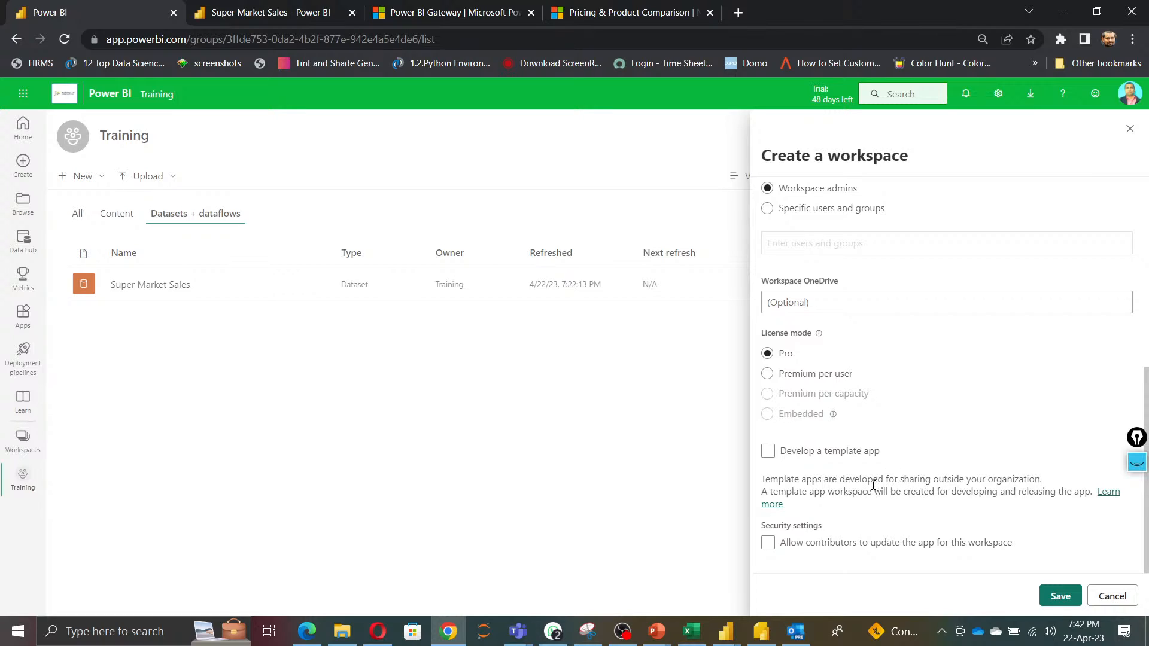
click(1060, 596)
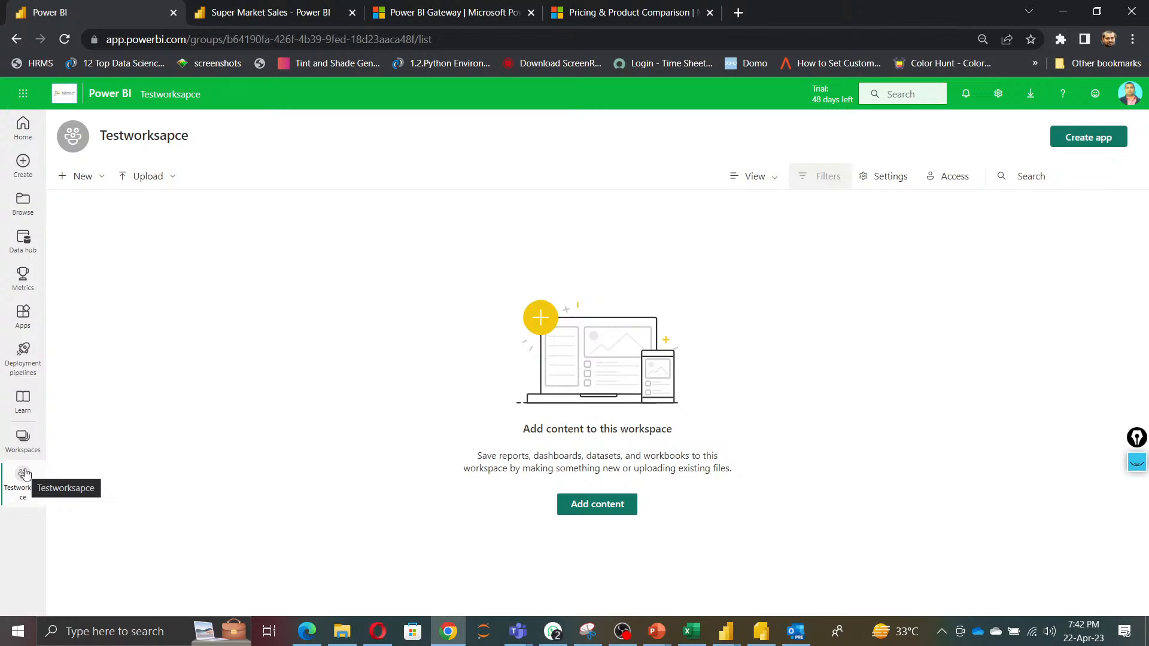
Review the new workspace's Access pane and its entry in the Workspaces list.
click(942, 179)
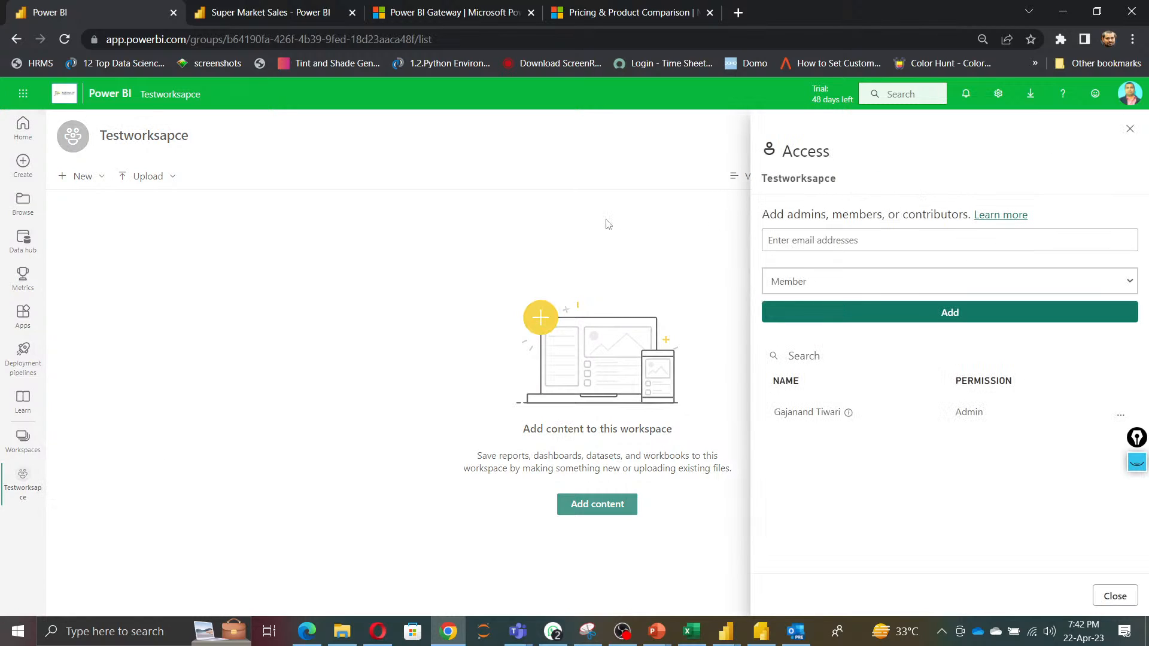
click(569, 235)
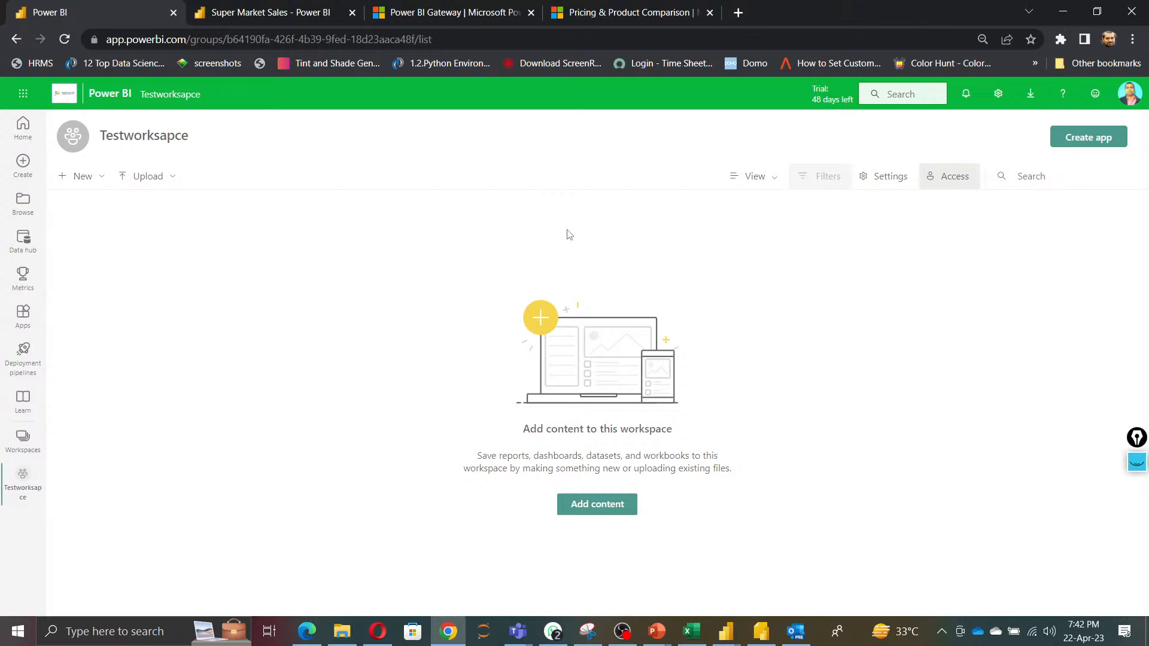
click(946, 182)
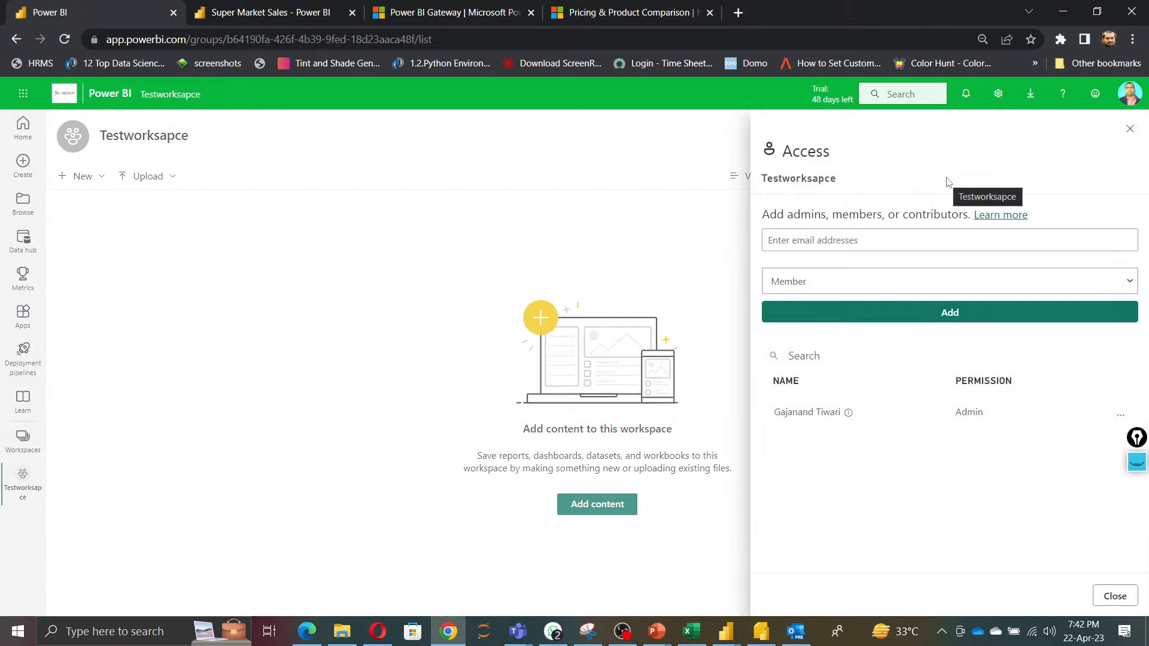
click(397, 351)
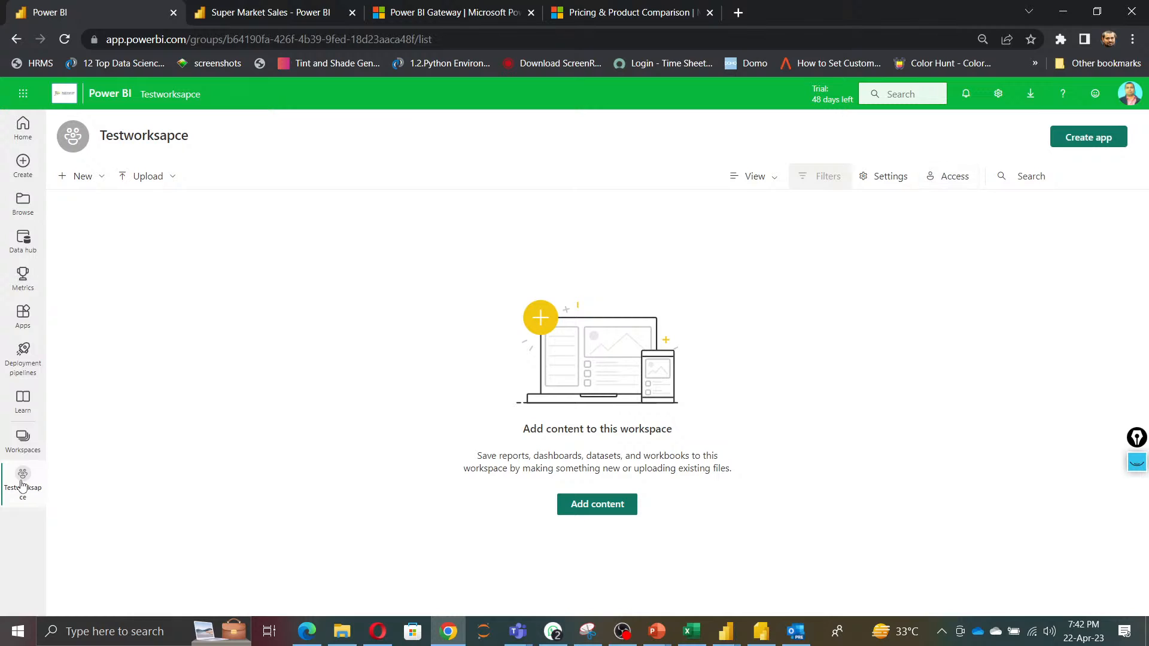
click(28, 445)
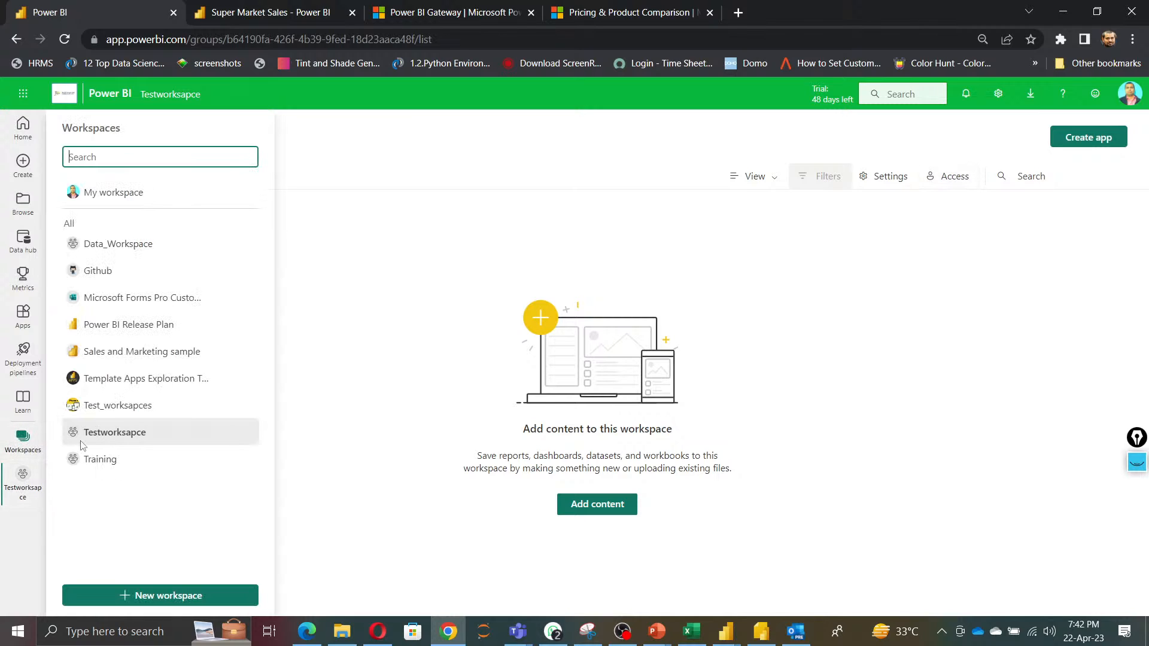
click(130, 441)
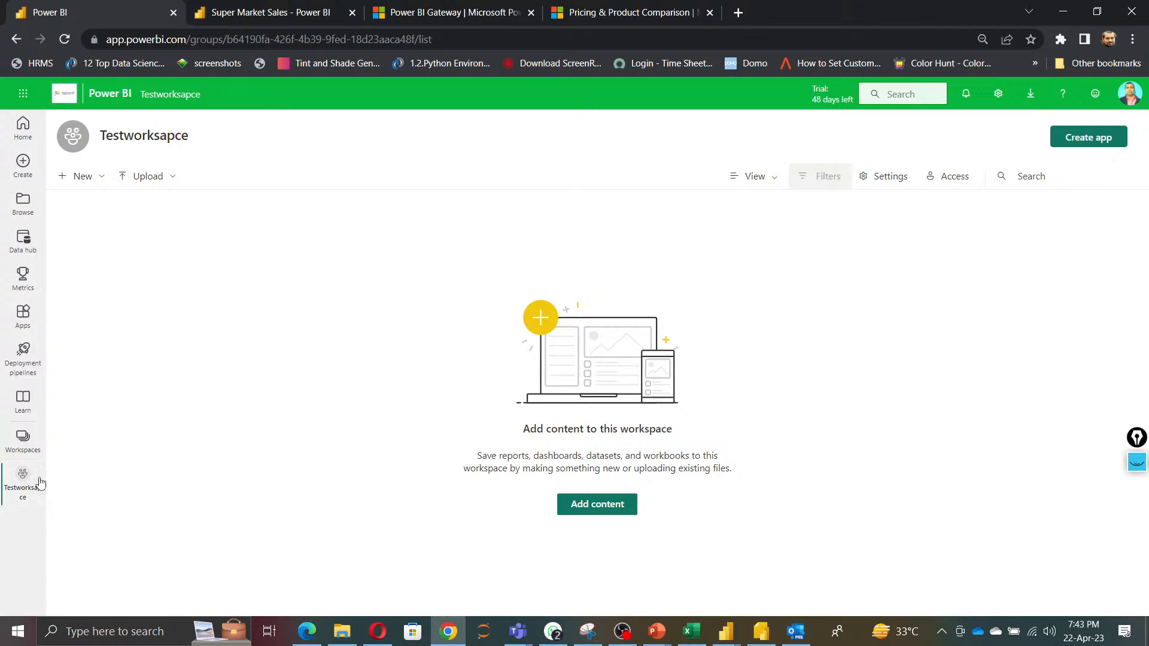
Try to grant workspace access to a user by searching for their e-mail address and opening the role list.
click(947, 179)
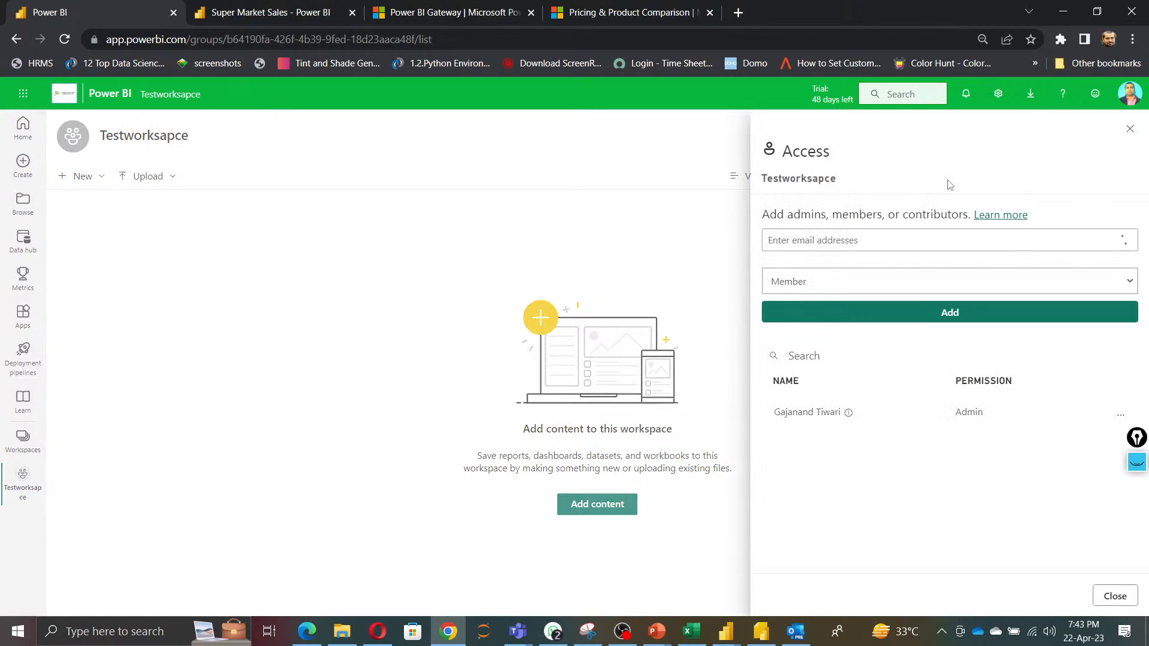
click(1006, 241)
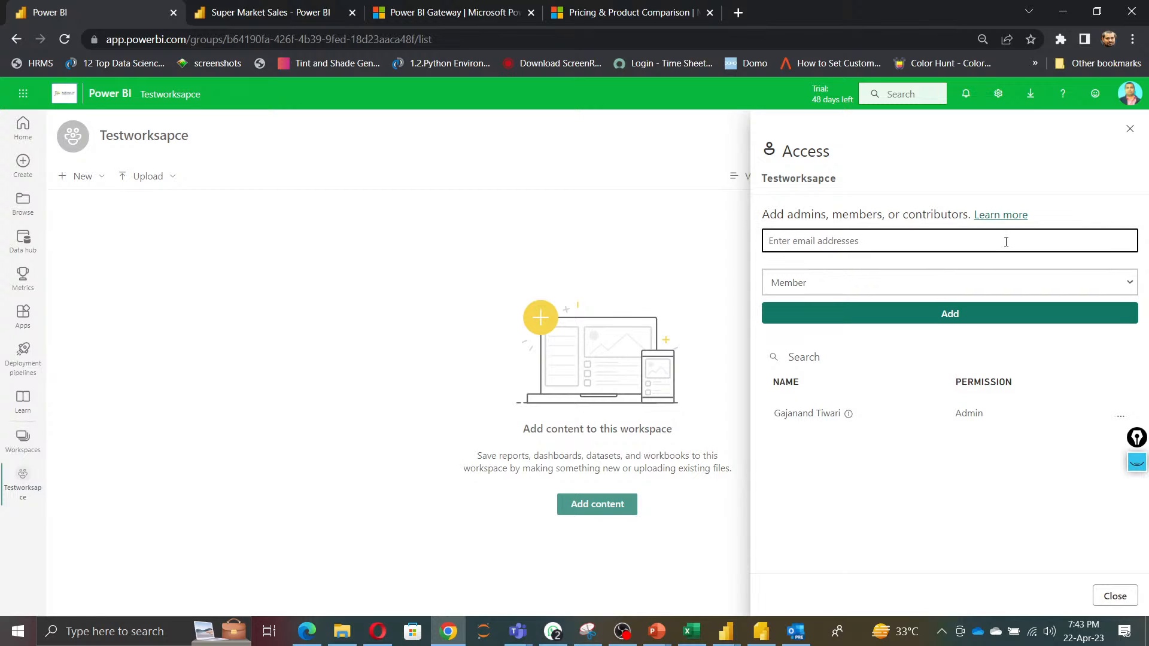
text(gajanand)
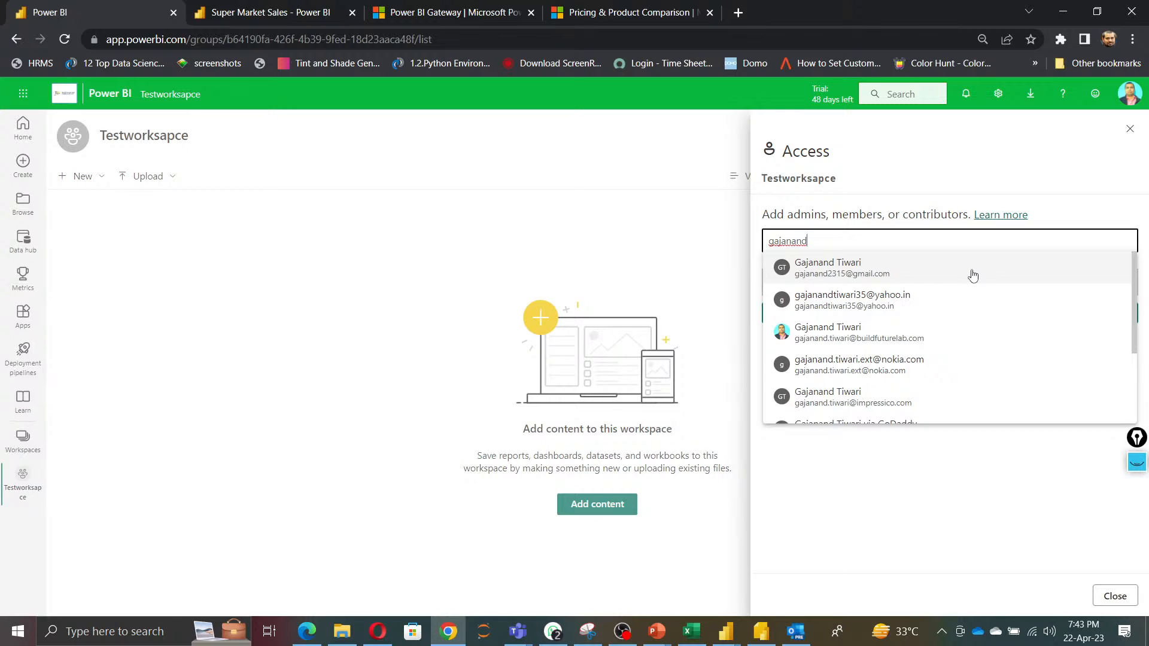
click(942, 367)
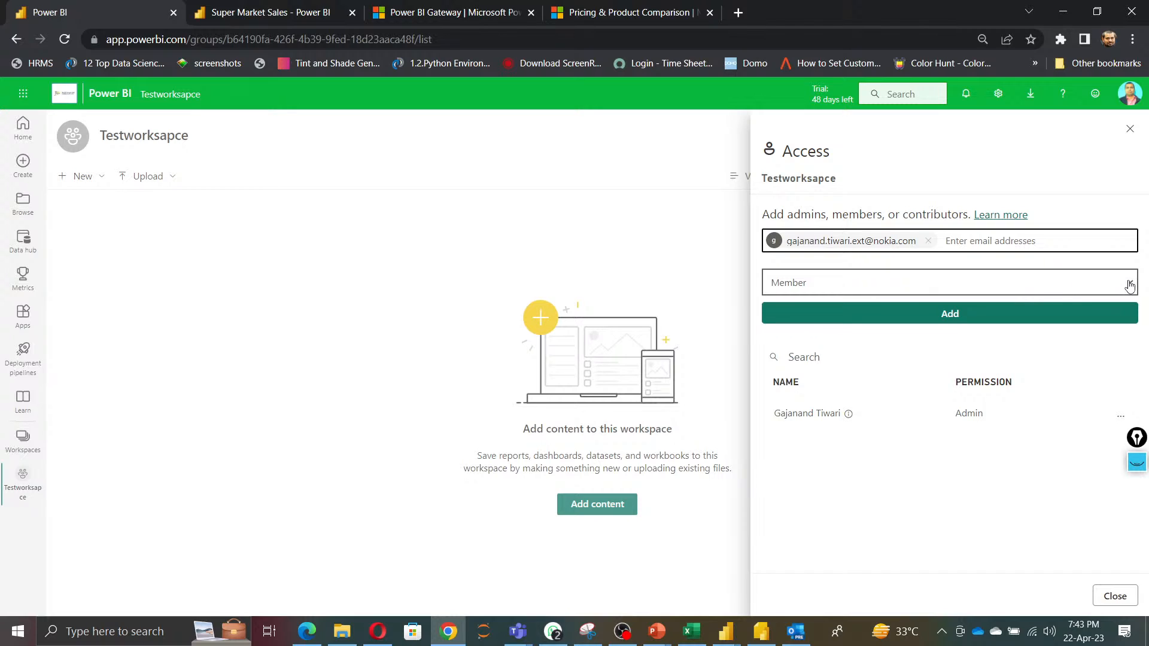
click(1119, 284)
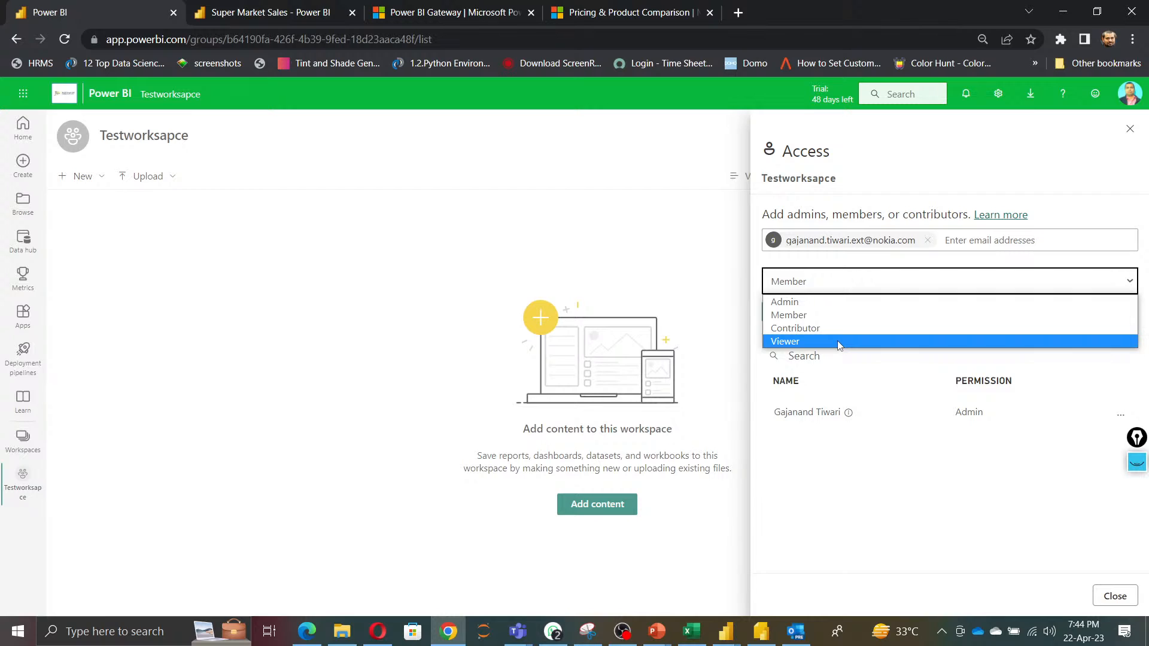
Switch to the Training workspace's content items and back to the Testworksapce workspace.
click(23, 445)
click(22, 445)
click(23, 445)
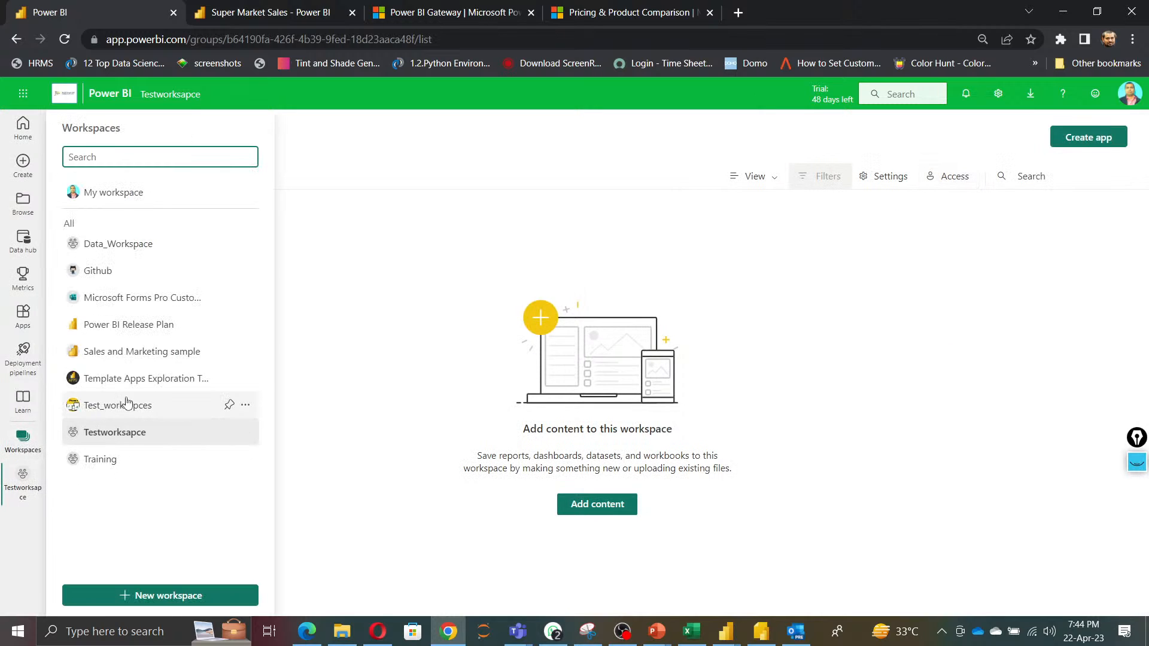
click(114, 459)
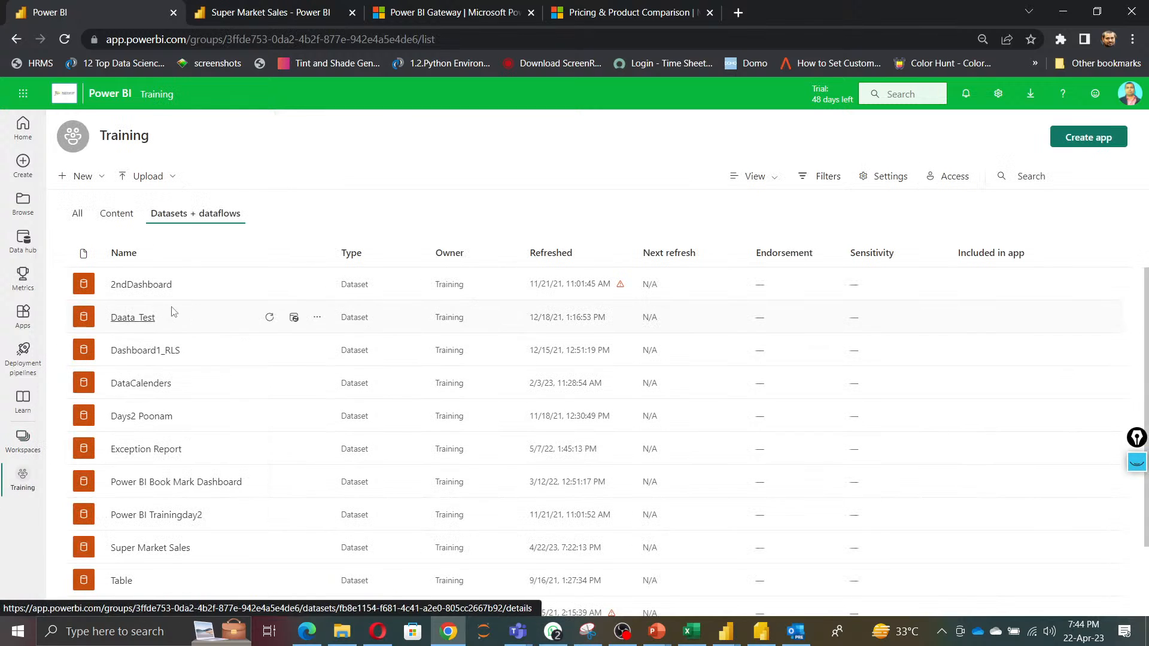
click(108, 217)
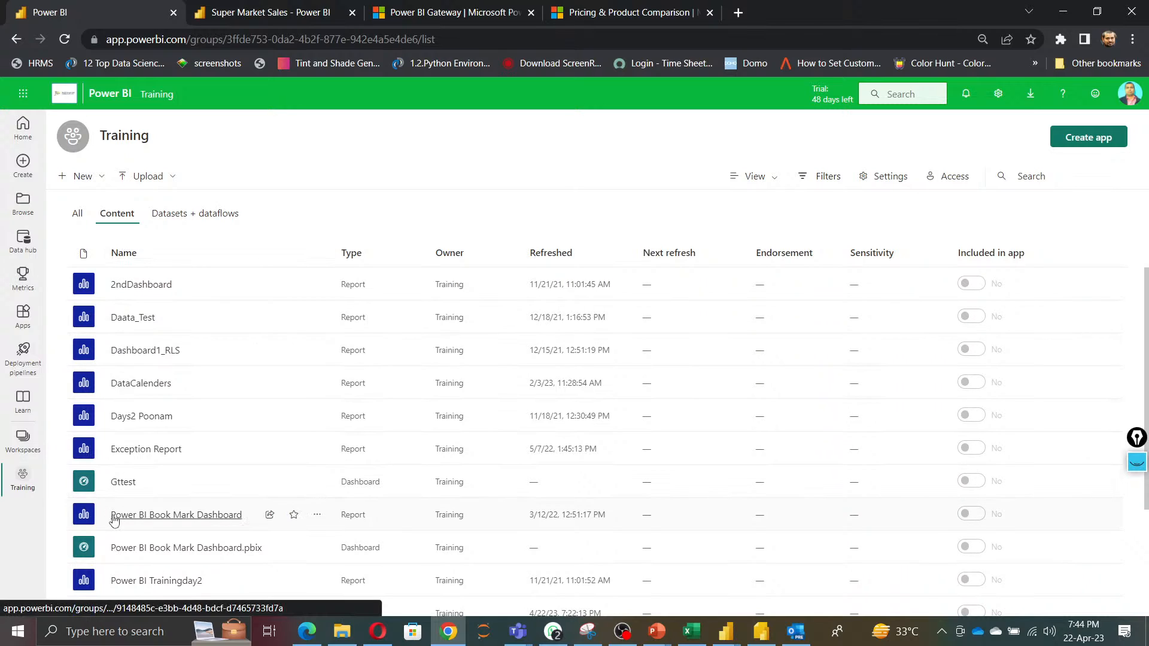
click(22, 439)
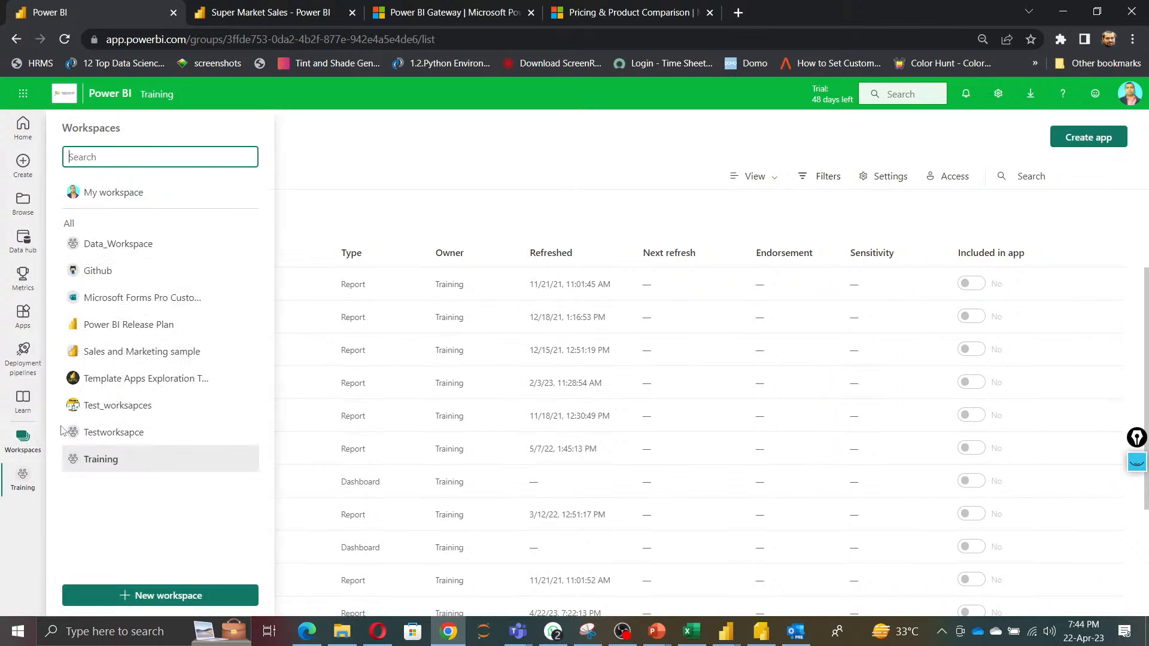
click(99, 436)
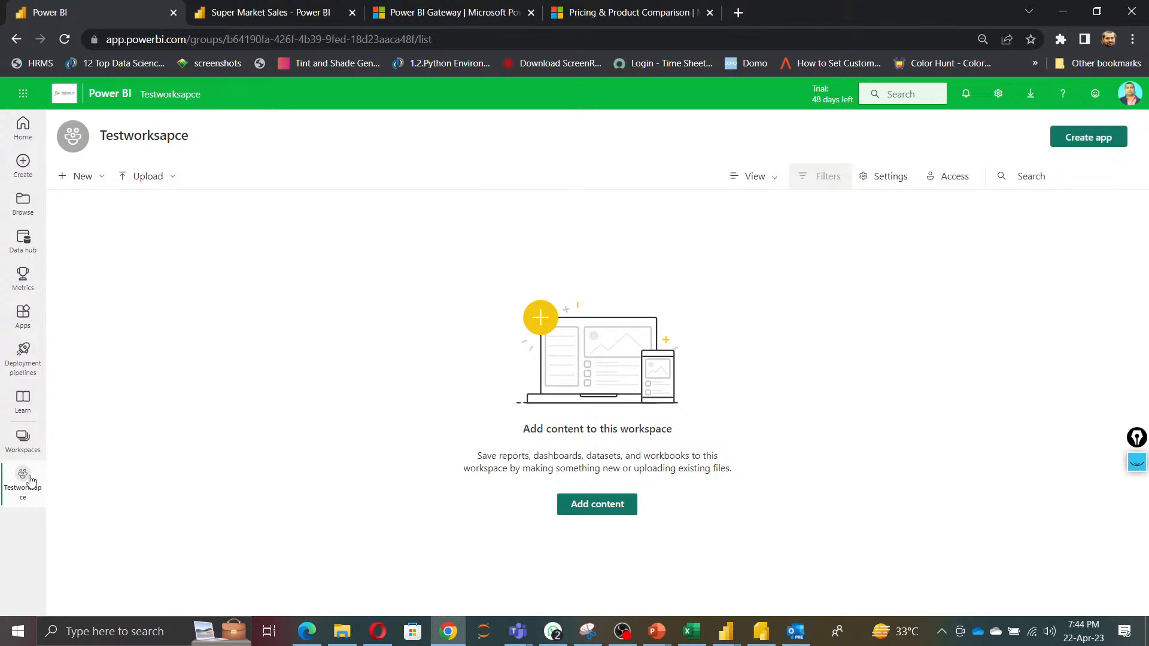
Delete the Testworksapce workspace through its workspace settings and confirm the deletion.
click(24, 437)
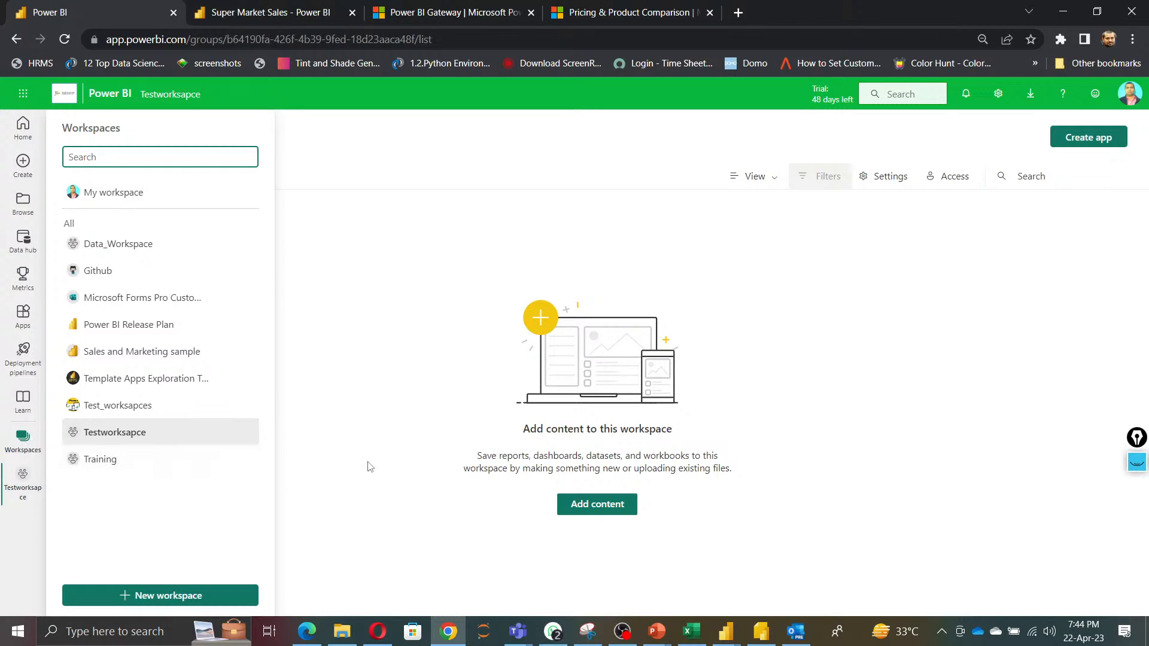
click(386, 452)
click(22, 446)
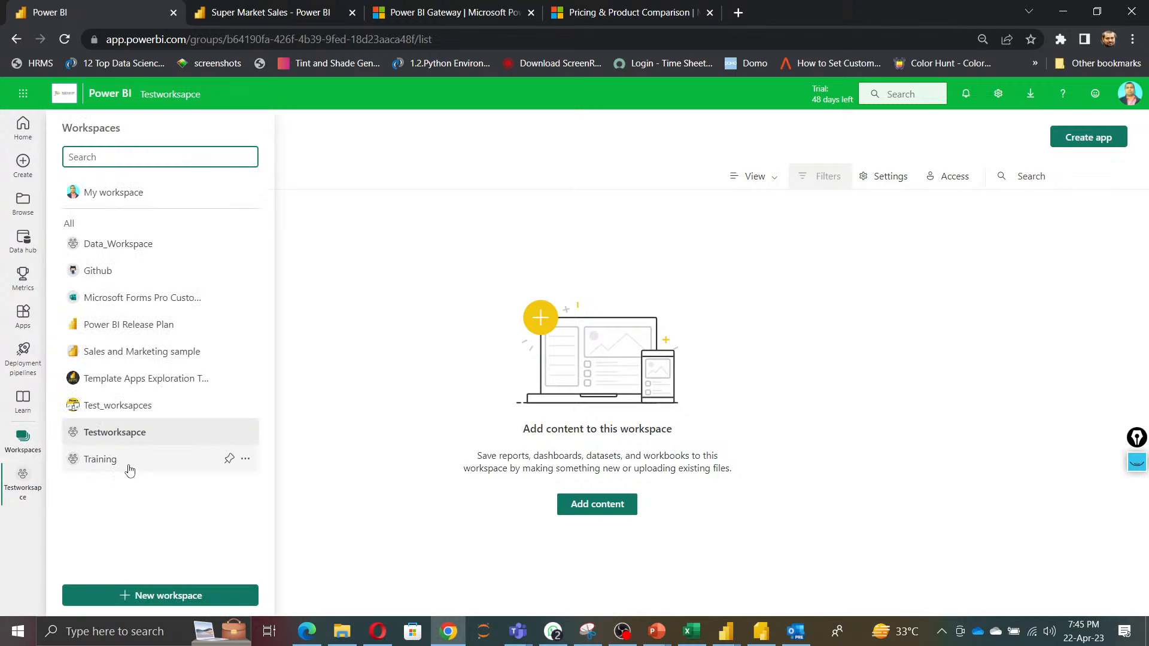
mouse_move(231, 430)
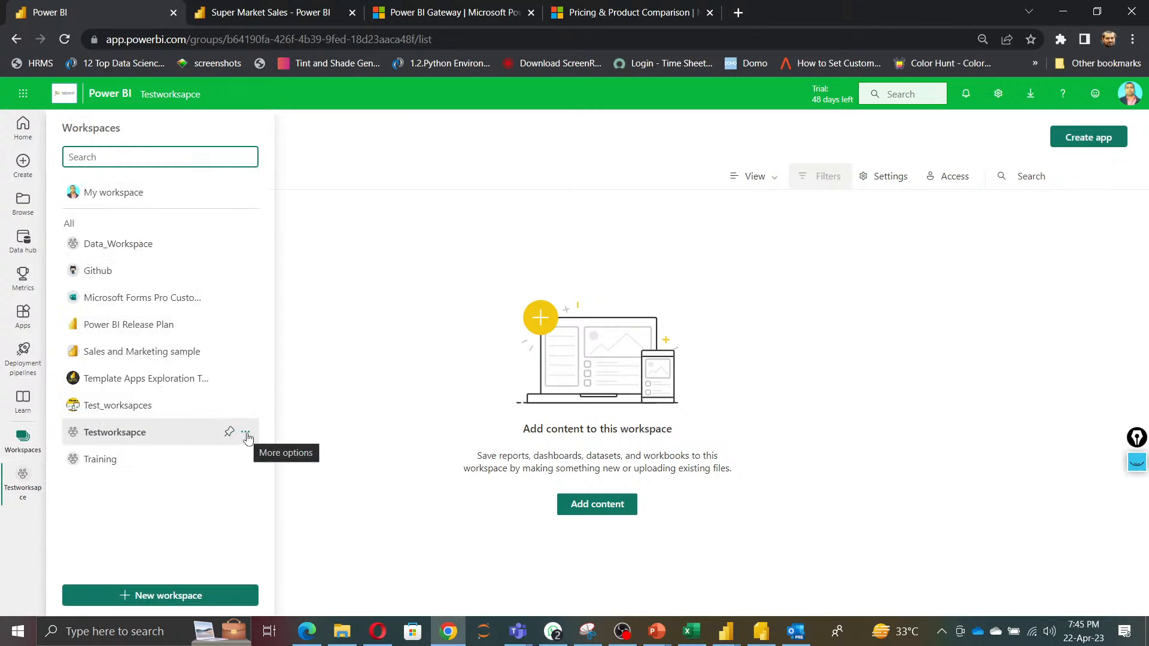
click(246, 433)
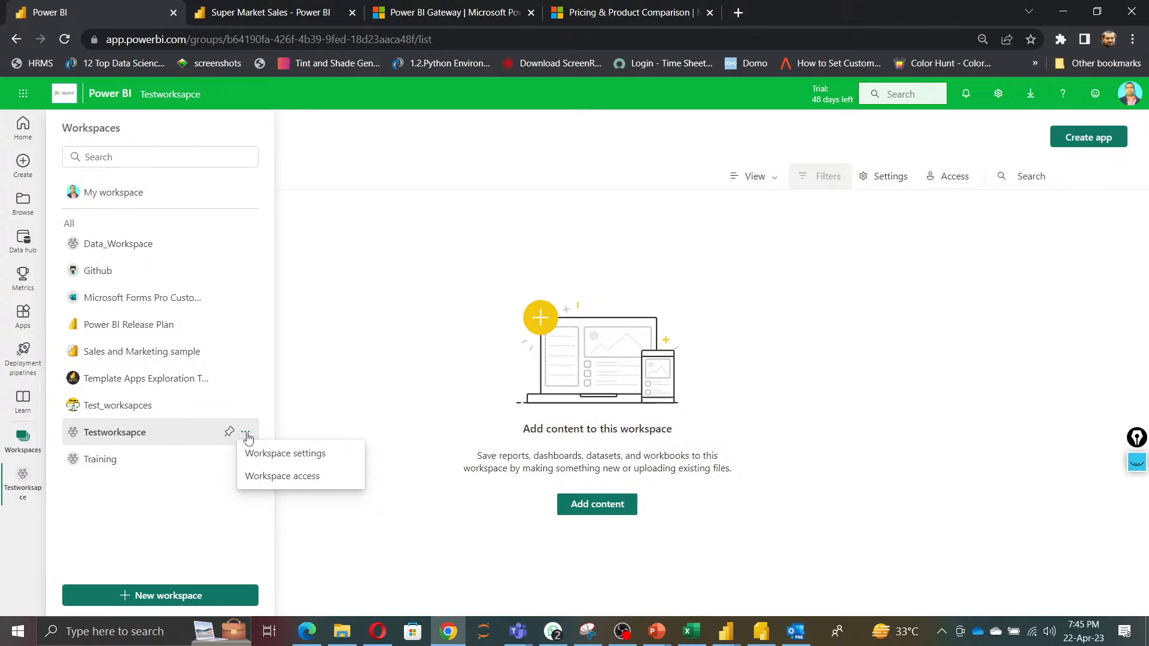
click(274, 455)
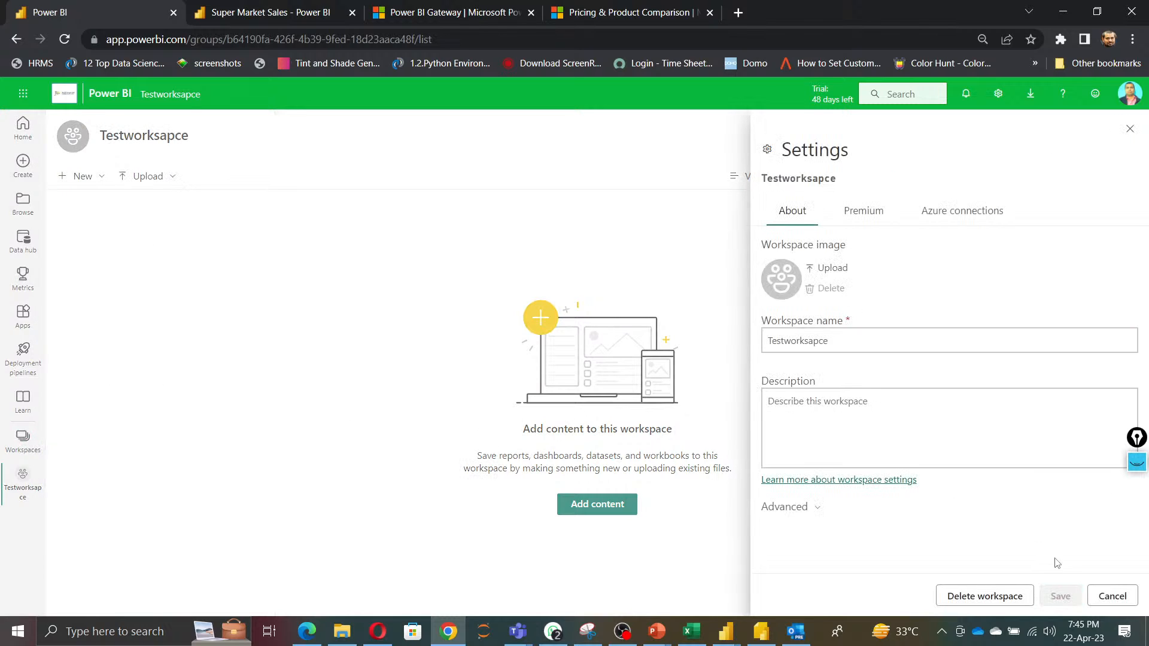
click(986, 596)
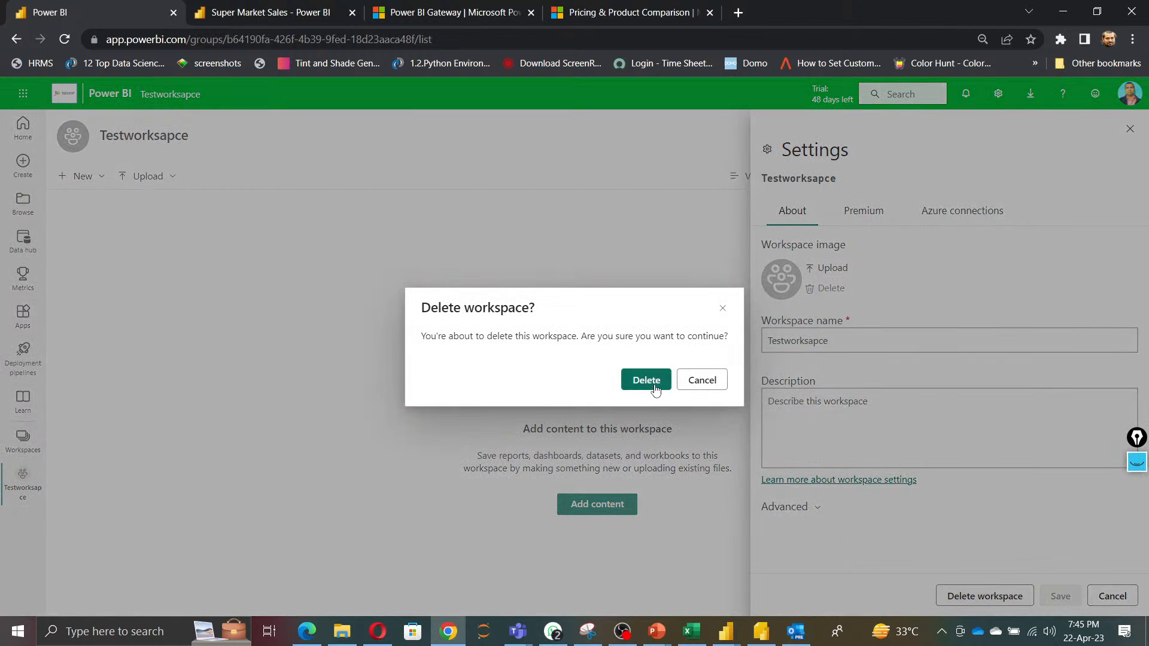
click(647, 379)
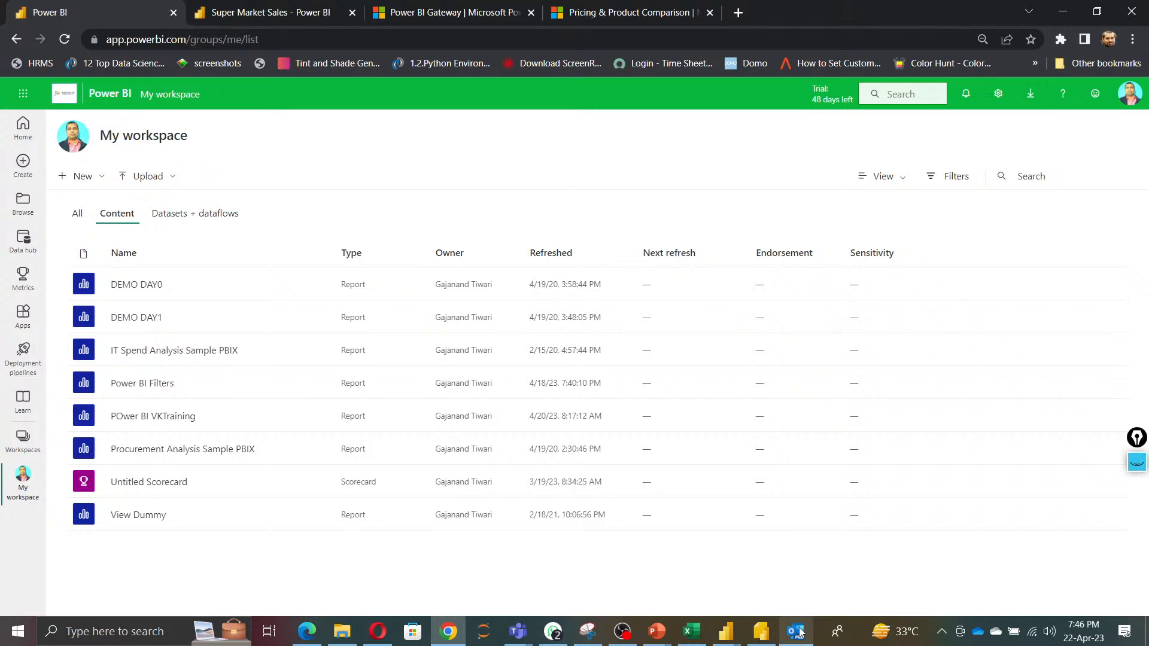
Switch to the PowerPoint tutorial presentation and browse through its slides on logging in and navigating the Power BI workspace.
mouse_move(727, 629)
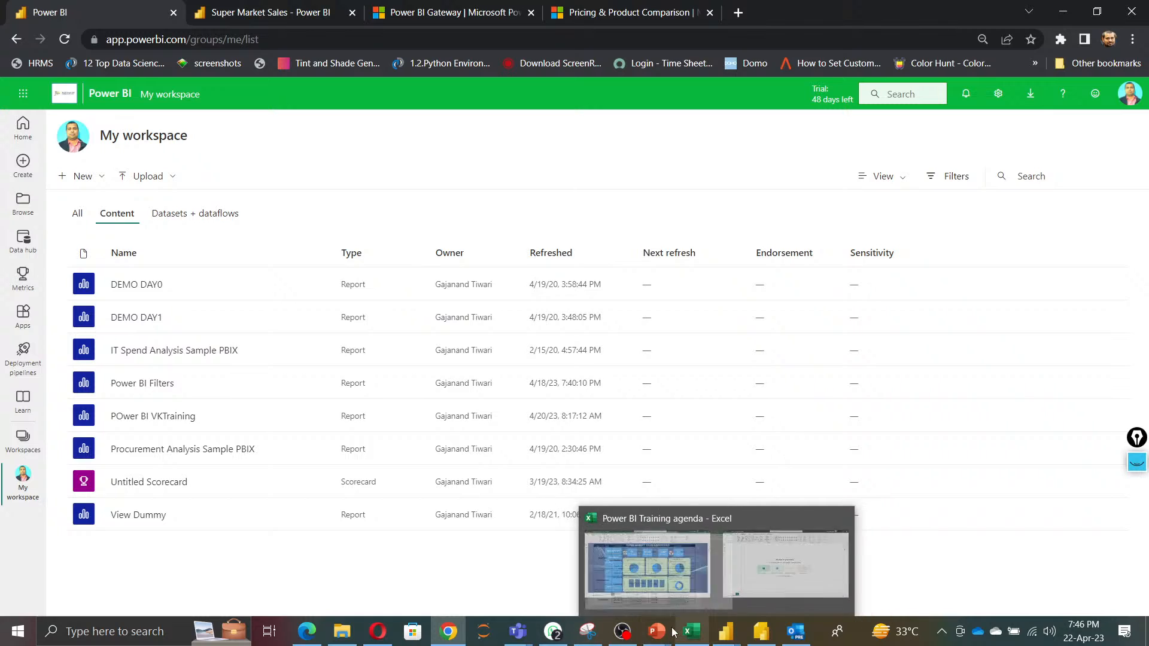
mouse_move(661, 634)
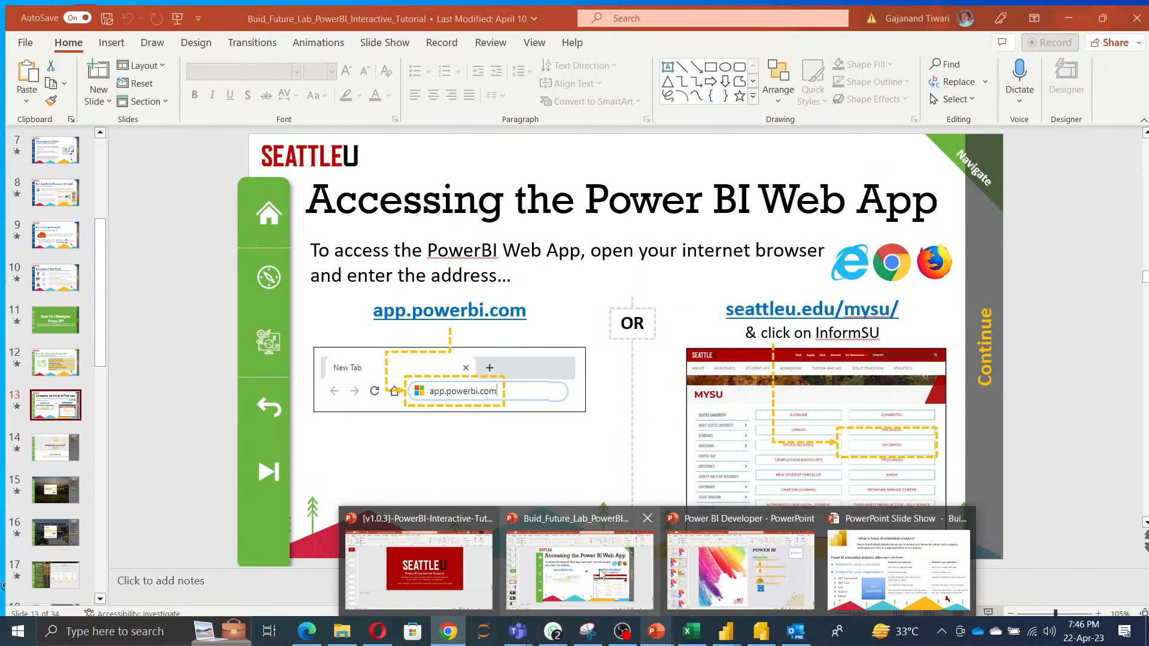
click(601, 574)
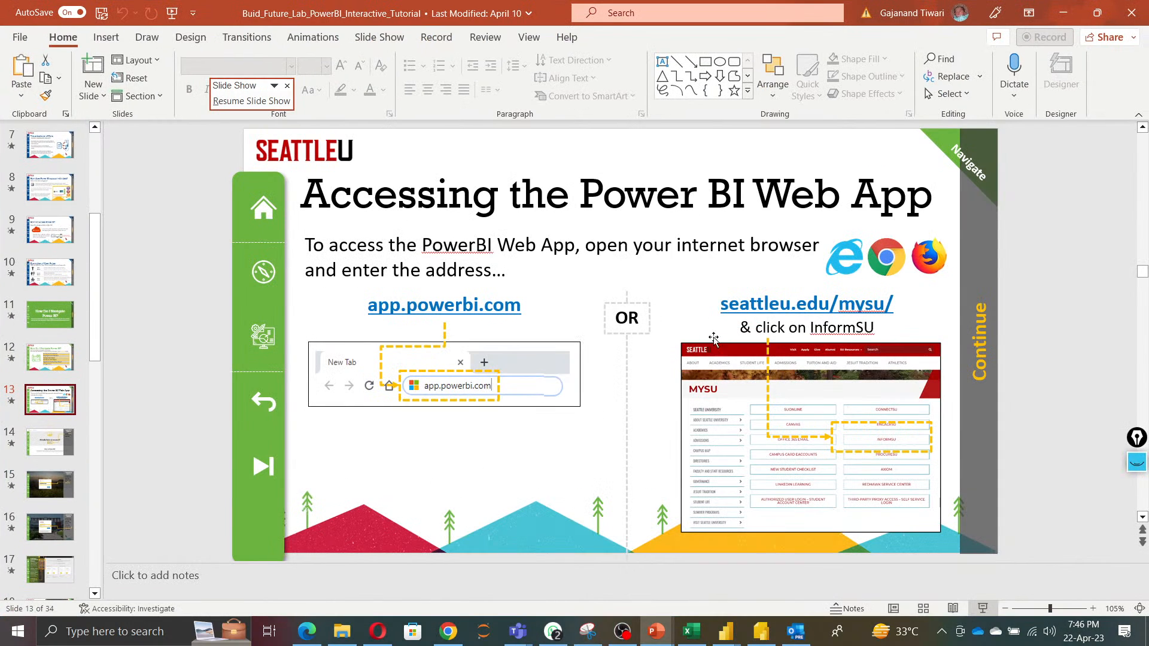
click(64, 451)
scroll(60, 505, down, 4)
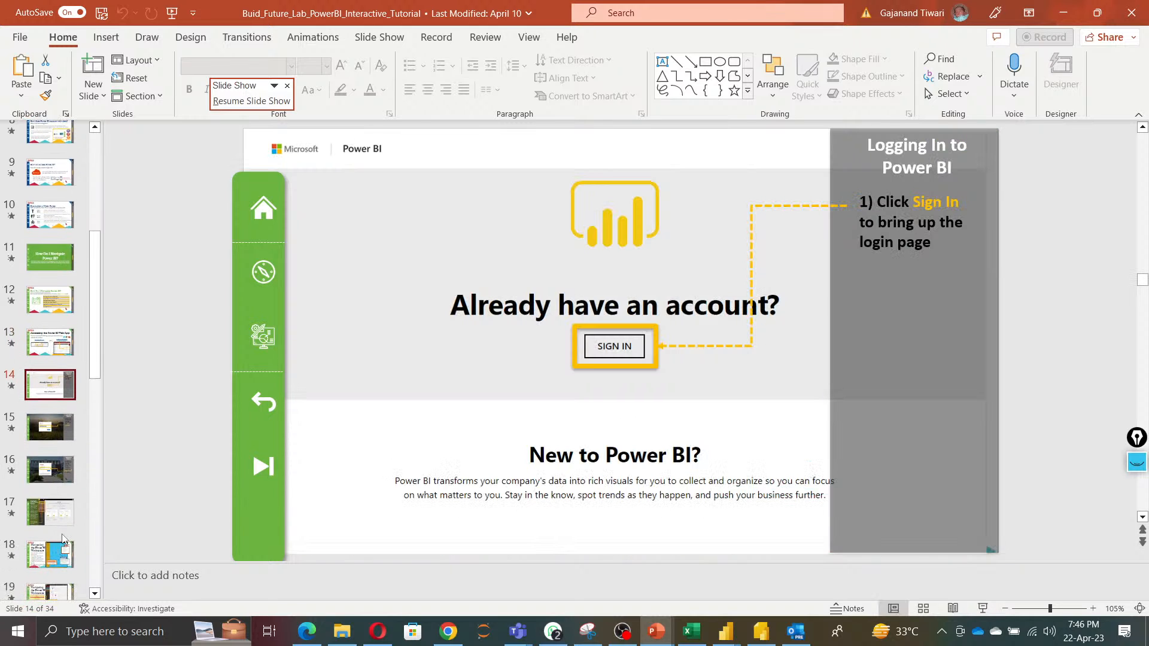
click(54, 500)
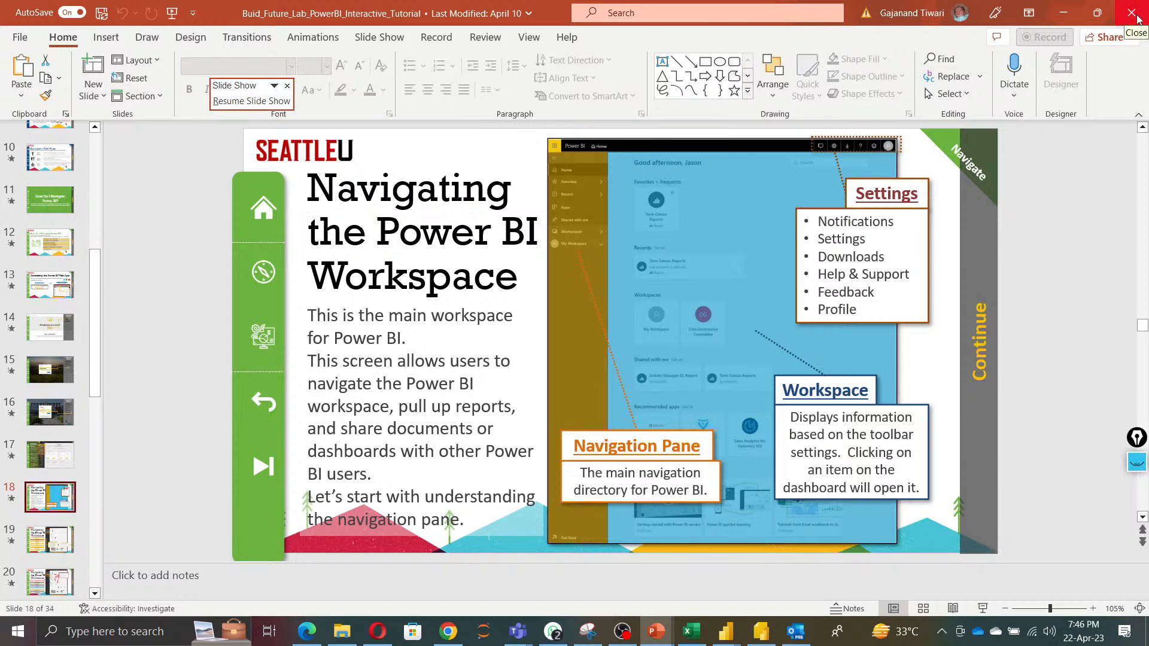
scroll(54, 486, down, 2)
click(54, 486)
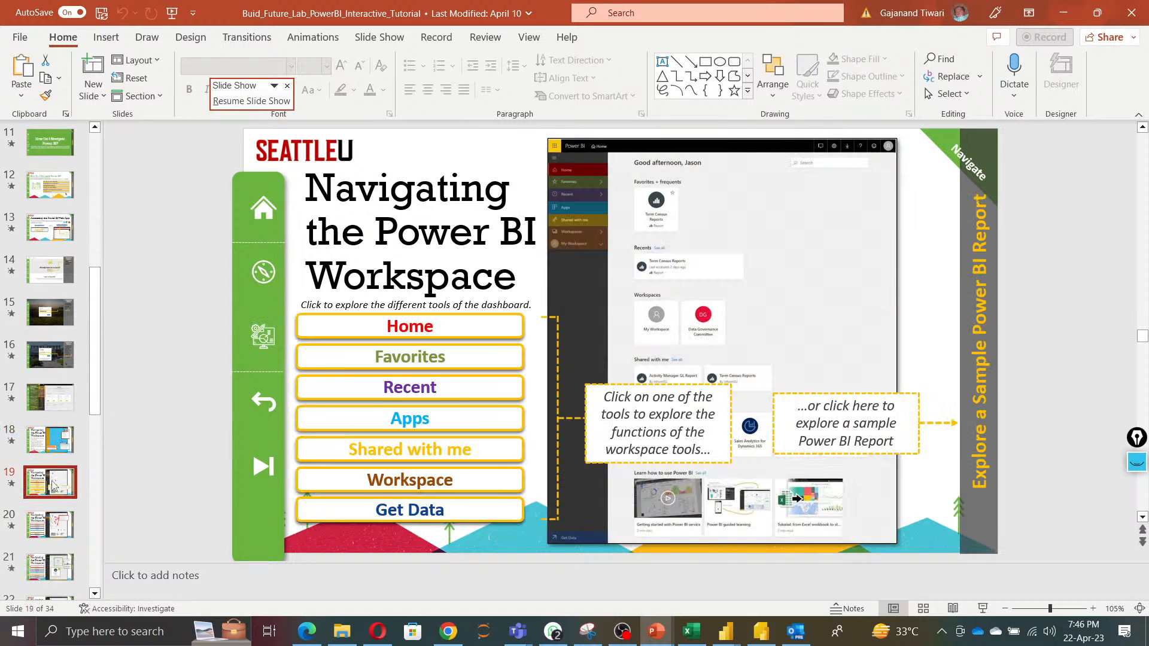
scroll(52, 486, down, 1)
click(54, 486)
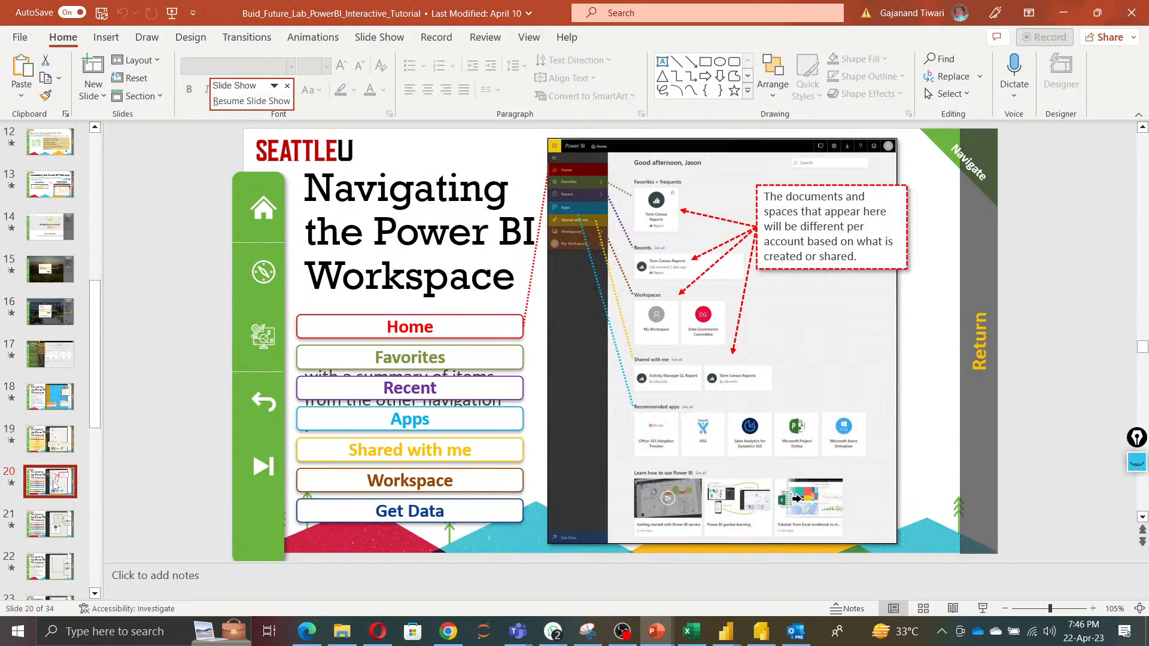
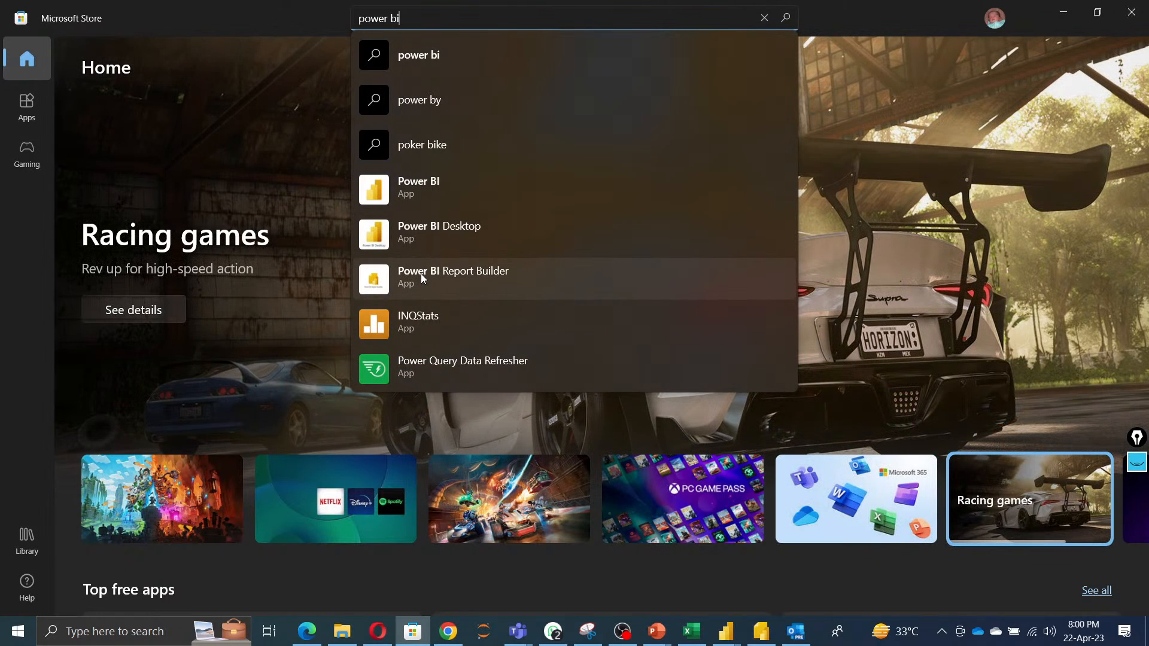
Open the Power BI Desktop listing from the Microsoft Store search suggestions.
click(433, 227)
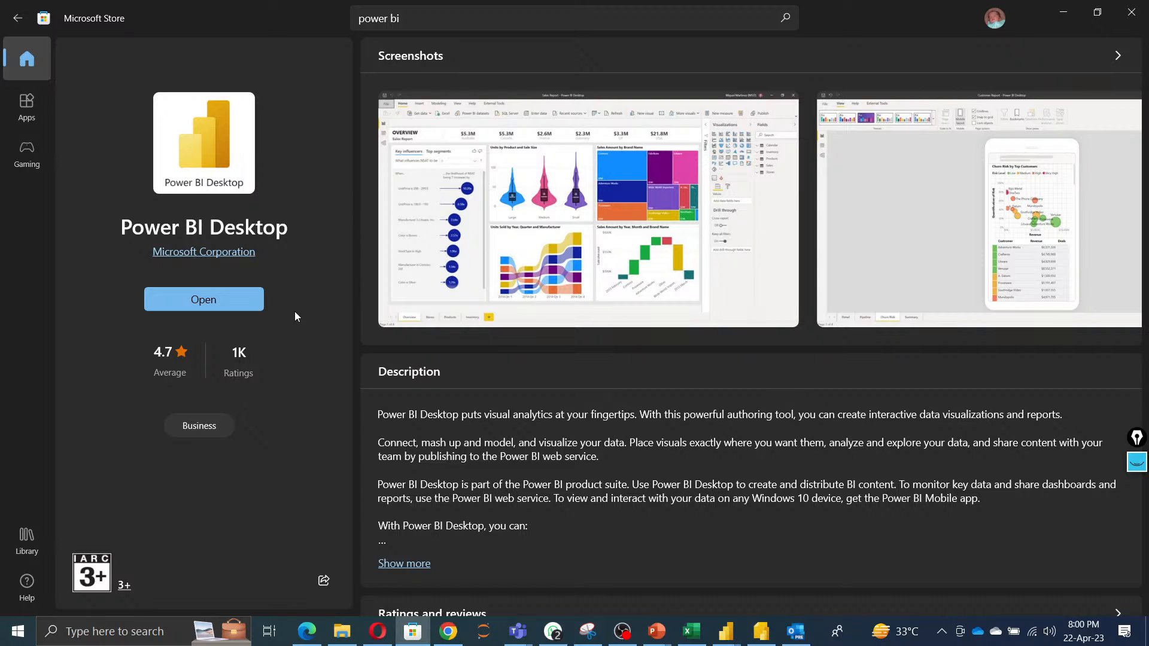
Open the Power BI Desktop advanced download options page in a new browser tab.
click(454, 636)
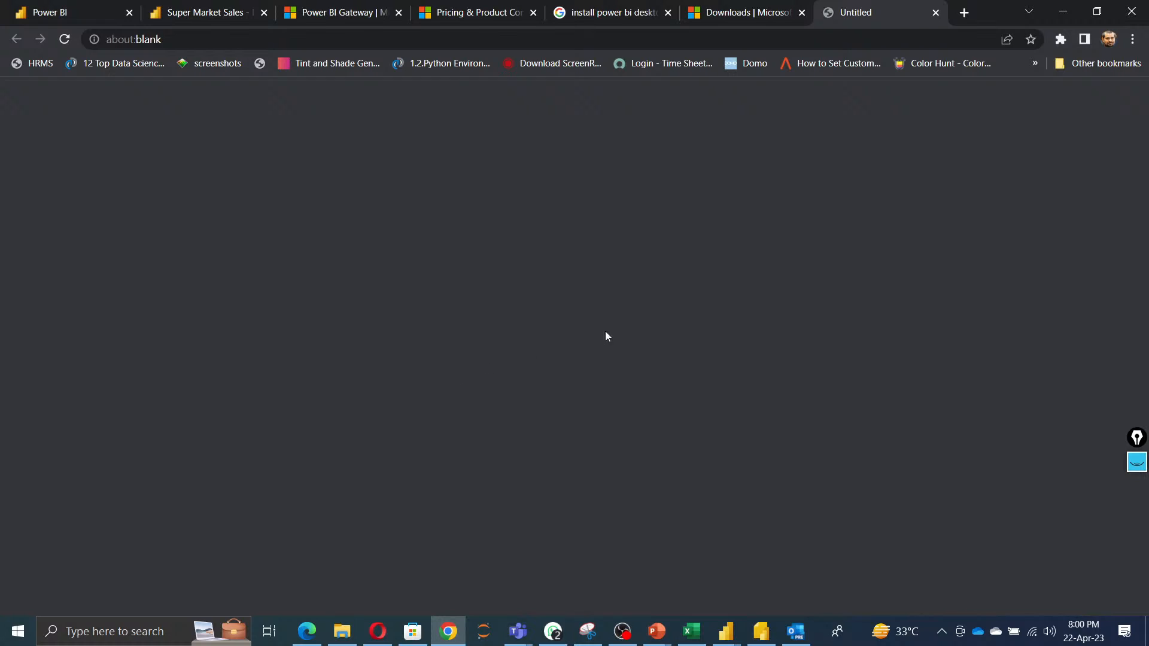
click(738, 15)
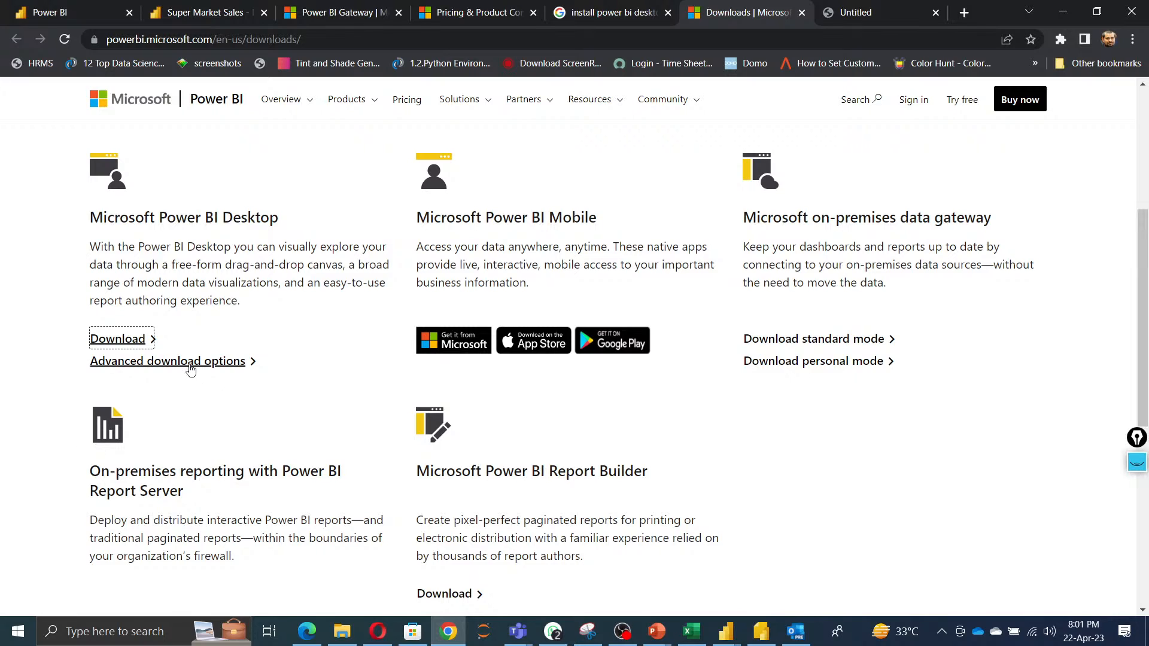
right_click(190, 363)
click(225, 376)
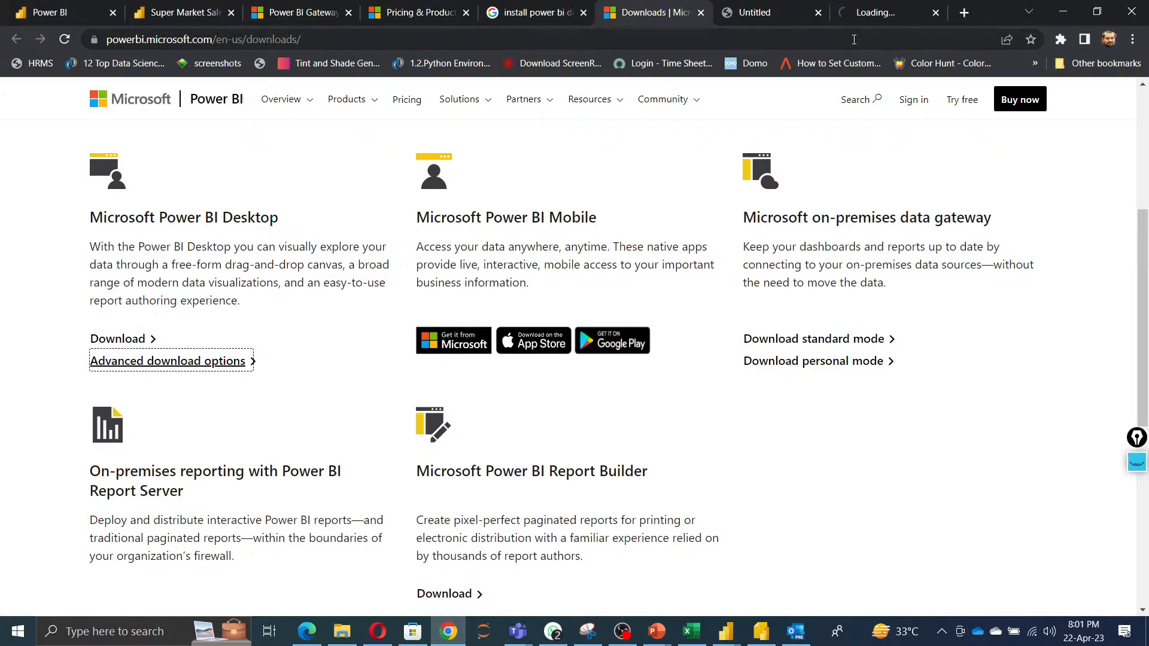
click(867, 13)
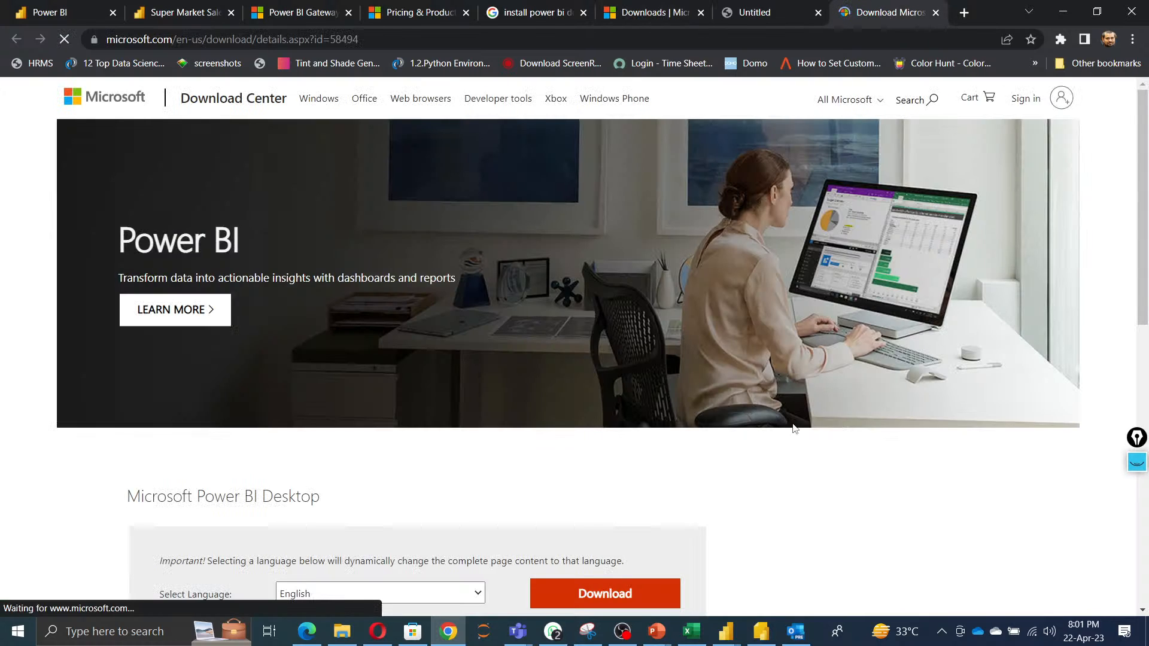
Review the Power BI Desktop download page, the Google results and the Power BI downloads page across the tabs.
scroll(823, 535, down, 3)
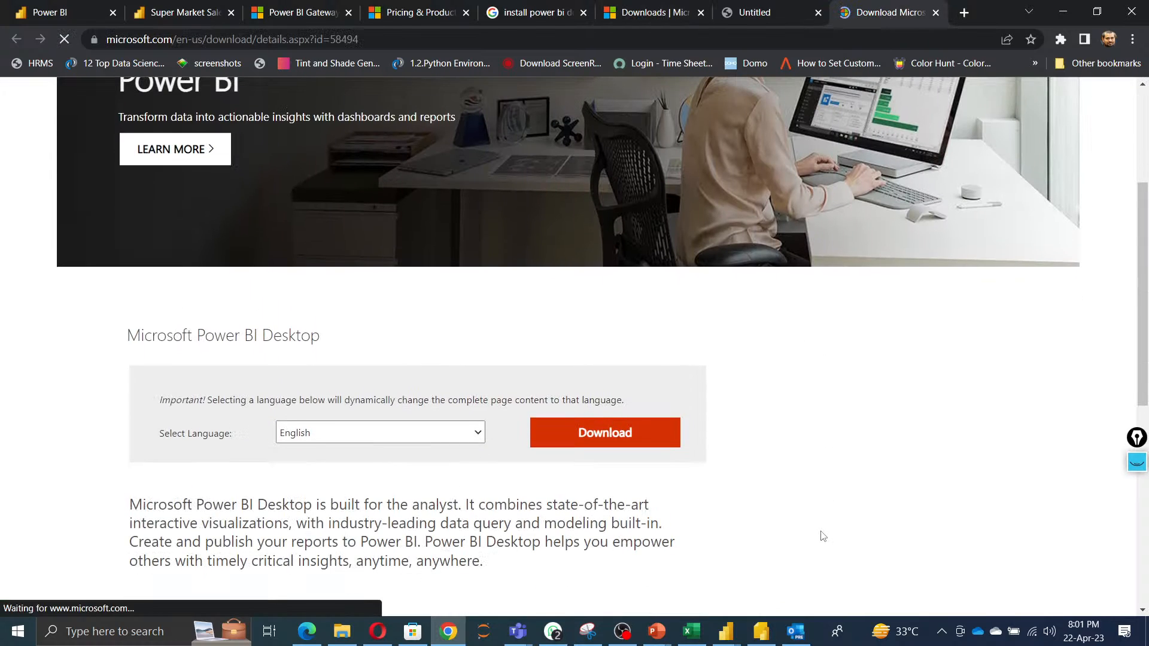
click(644, 13)
click(531, 15)
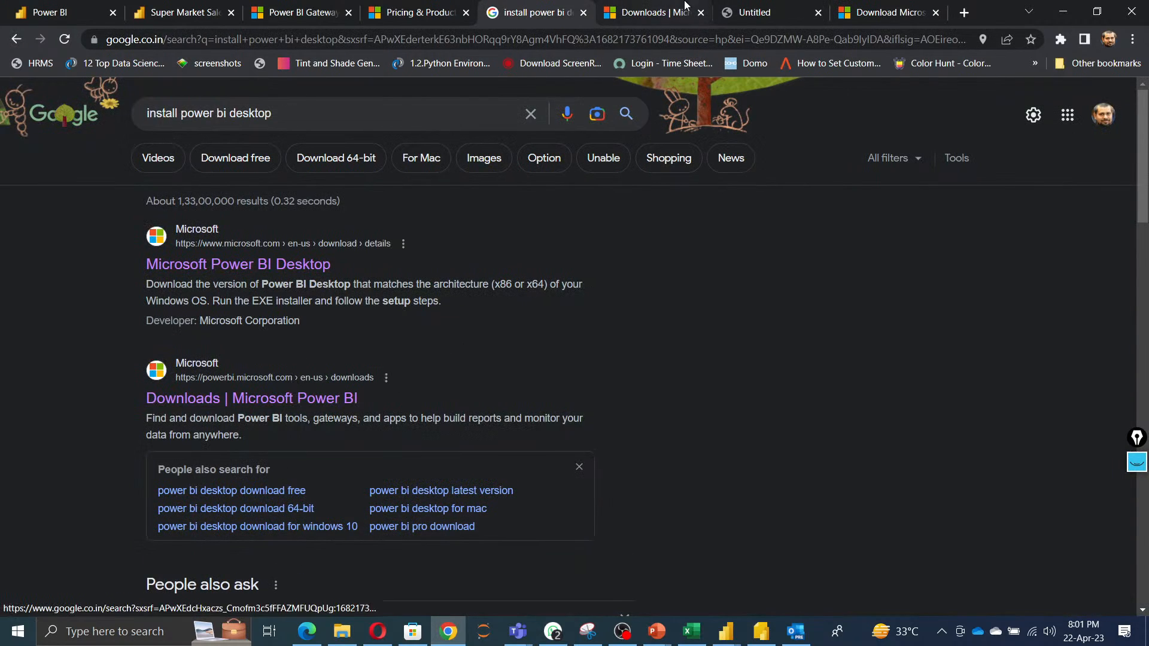
key(ctrl+Tab)
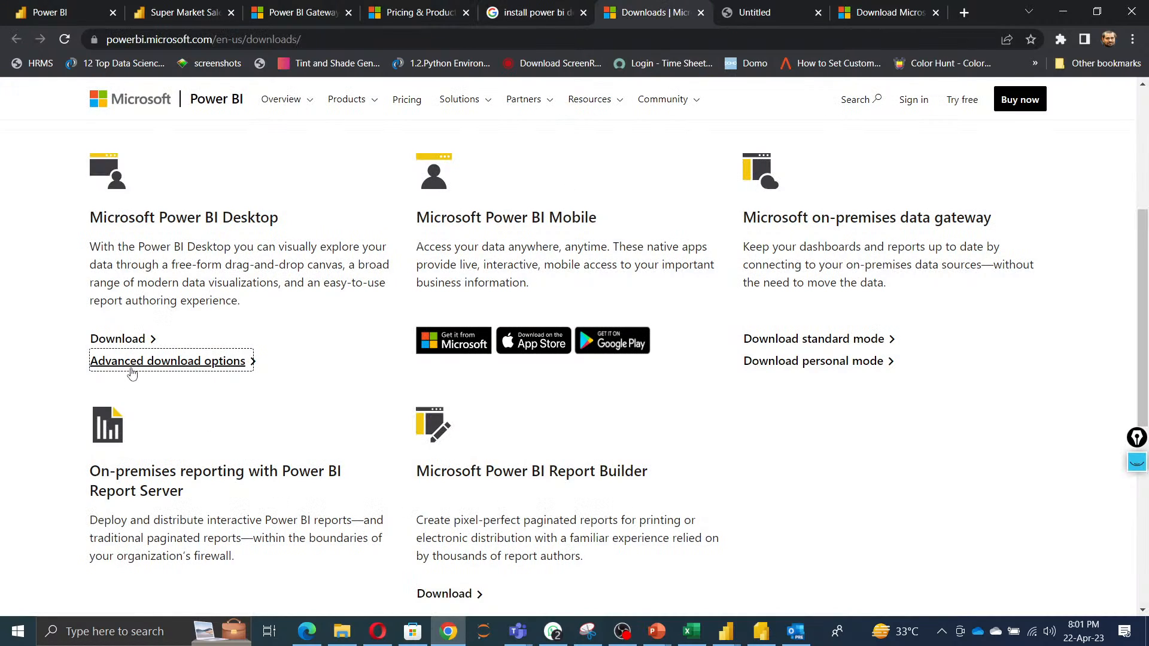
click(888, 10)
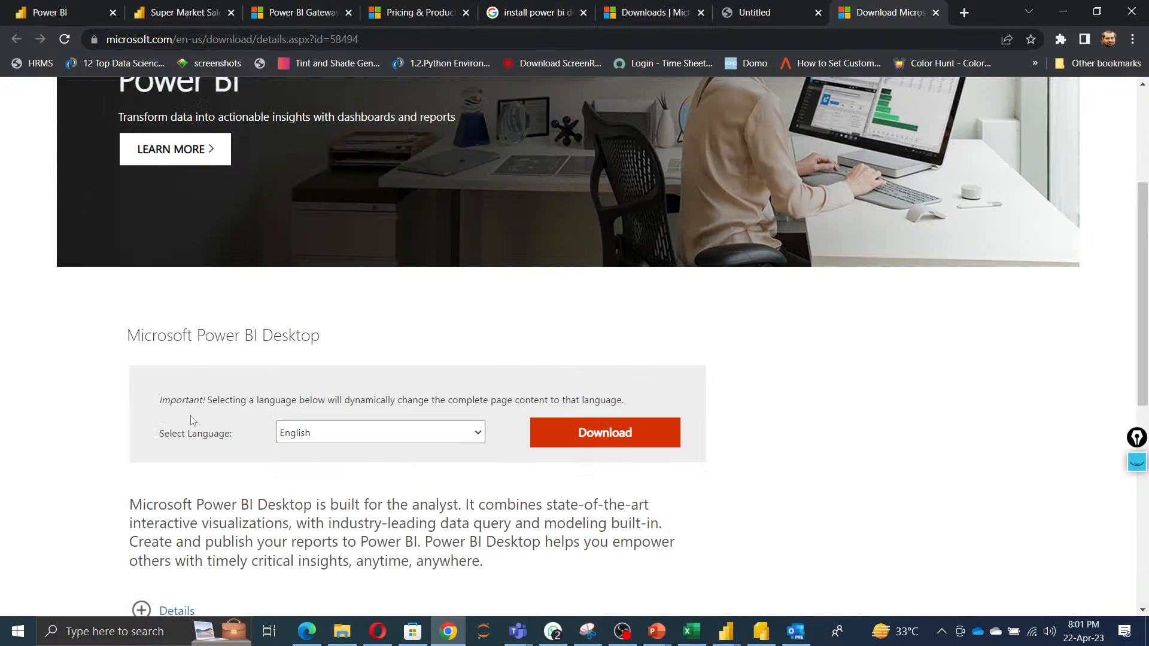
Browse the available languages for the Power BI Desktop download without changing the selection.
click(477, 434)
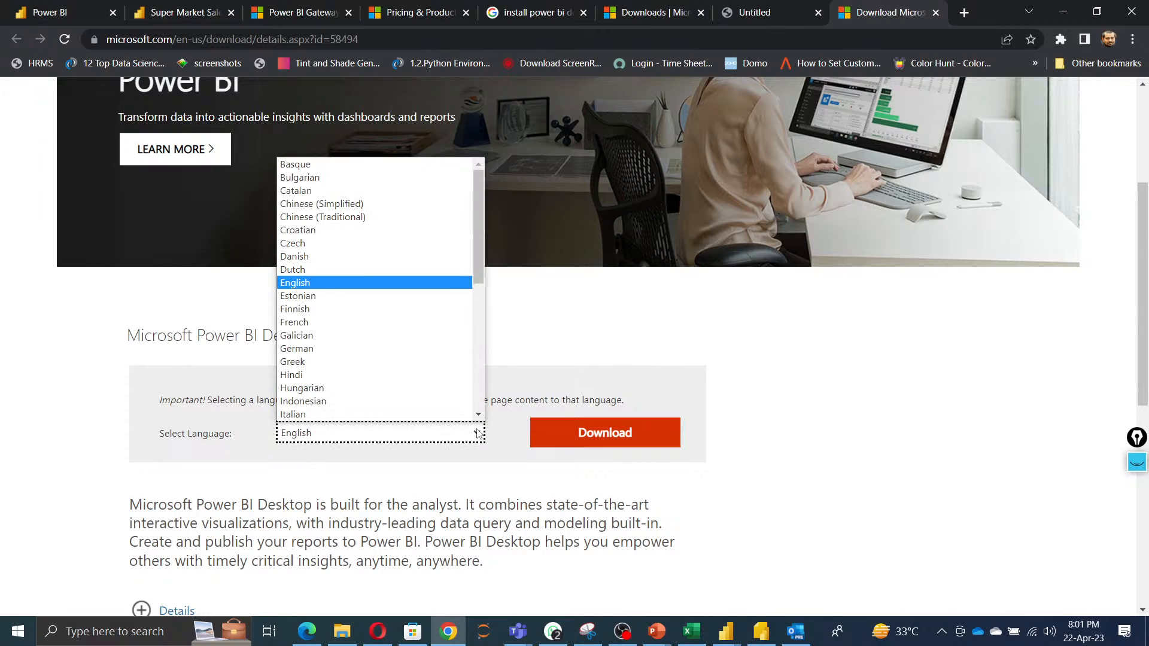
scroll(417, 385, down, 4)
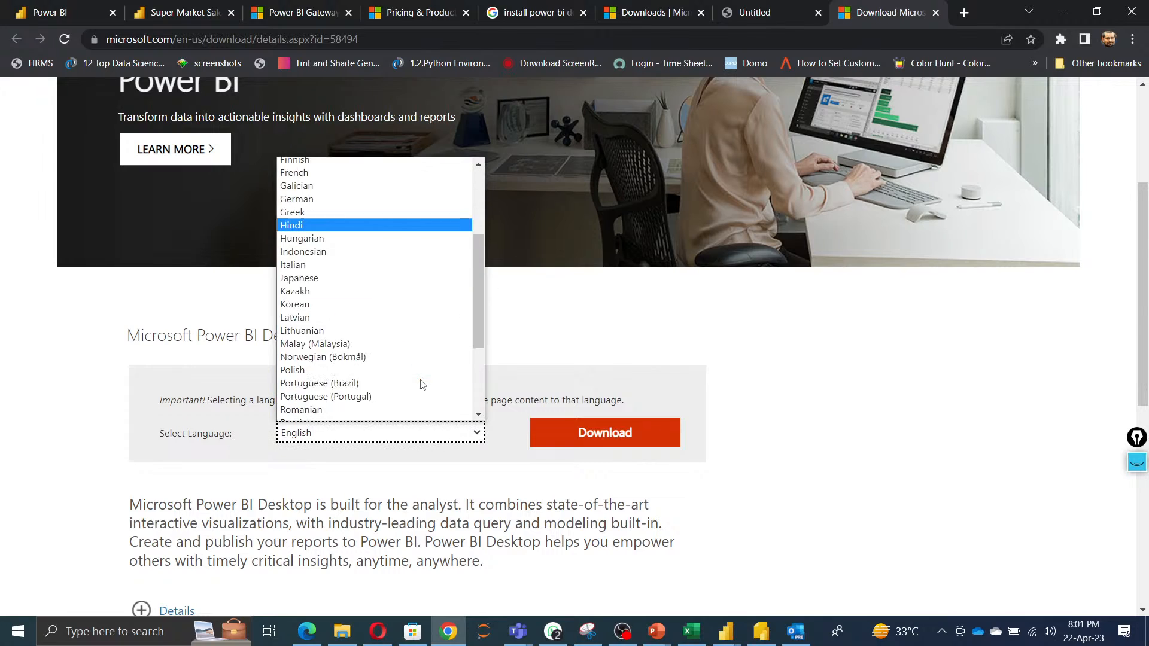
scroll(417, 385, up, 4)
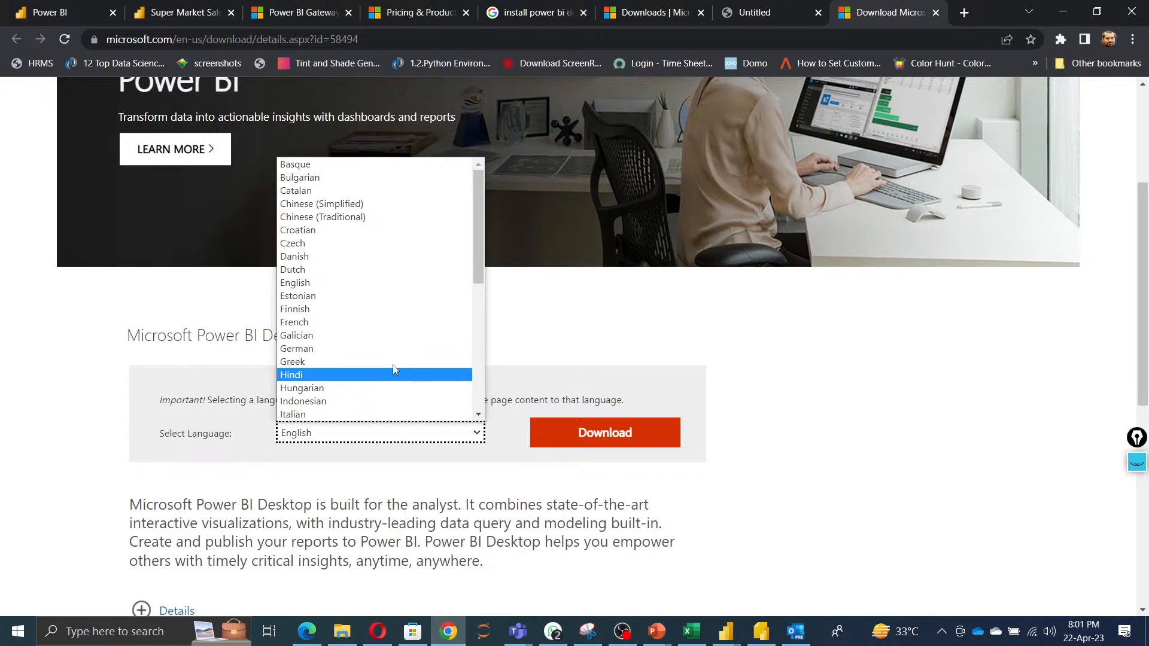
scroll(382, 358, down, 5)
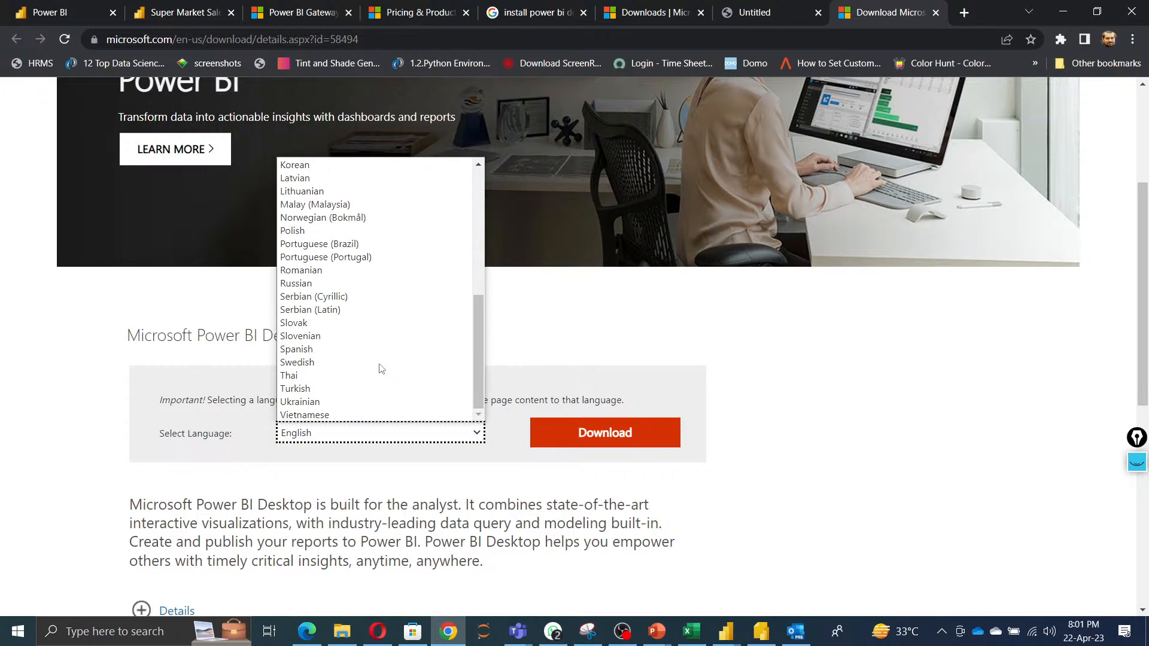
scroll(380, 368, up, 3)
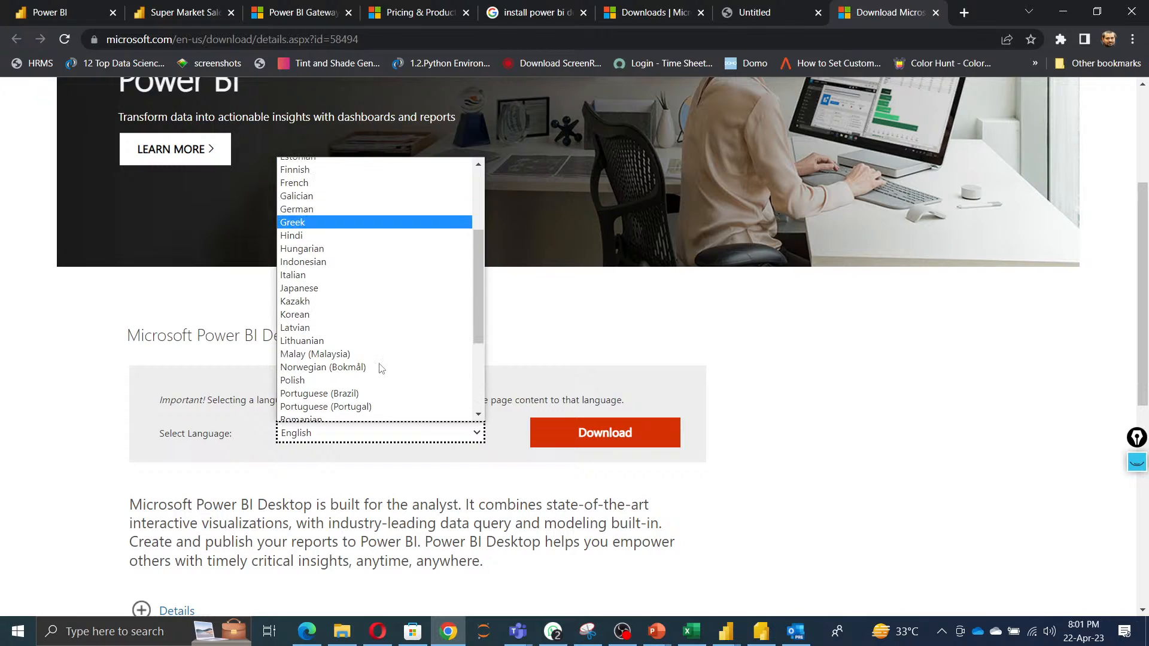
scroll(381, 368, up, 3)
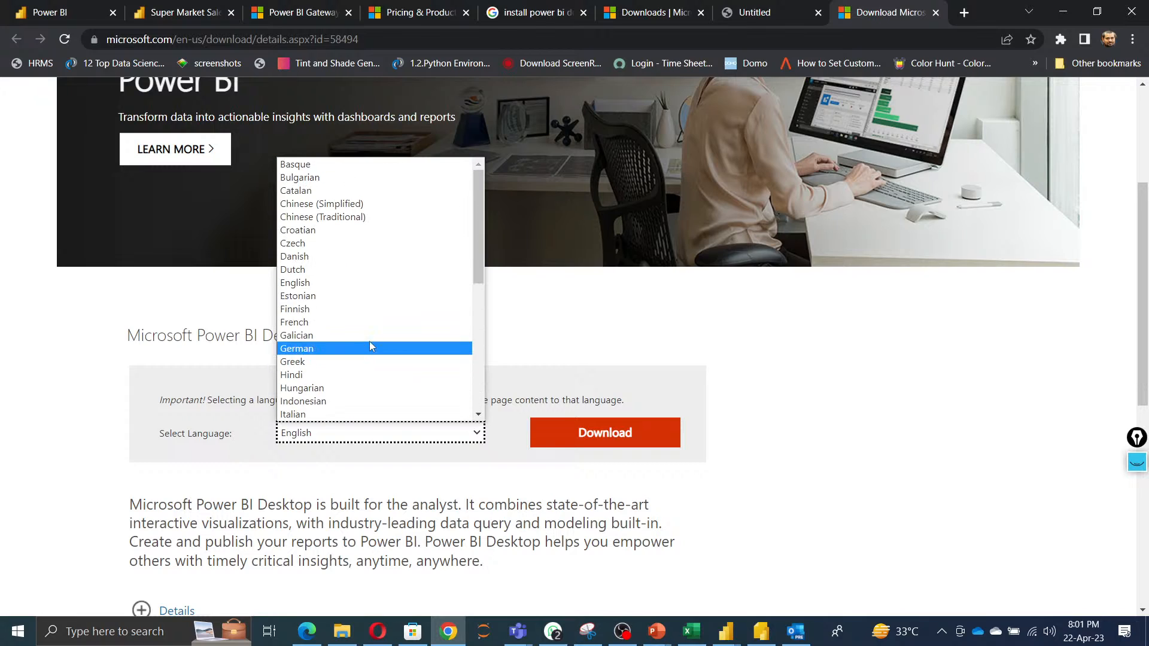
click(999, 385)
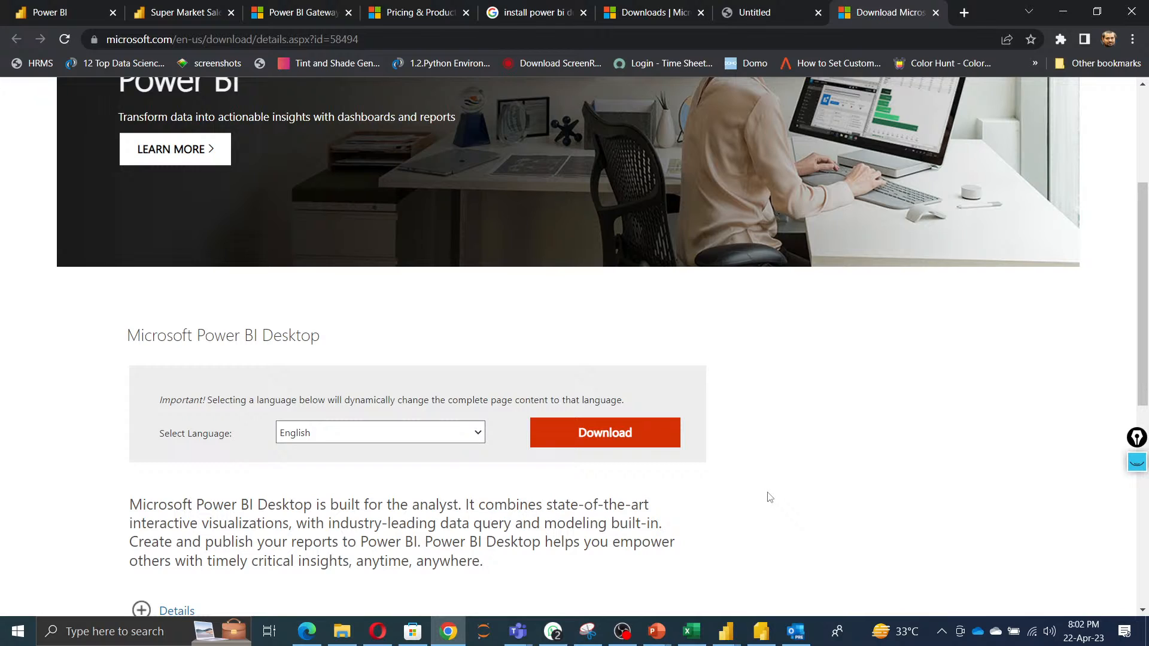
click(1064, 13)
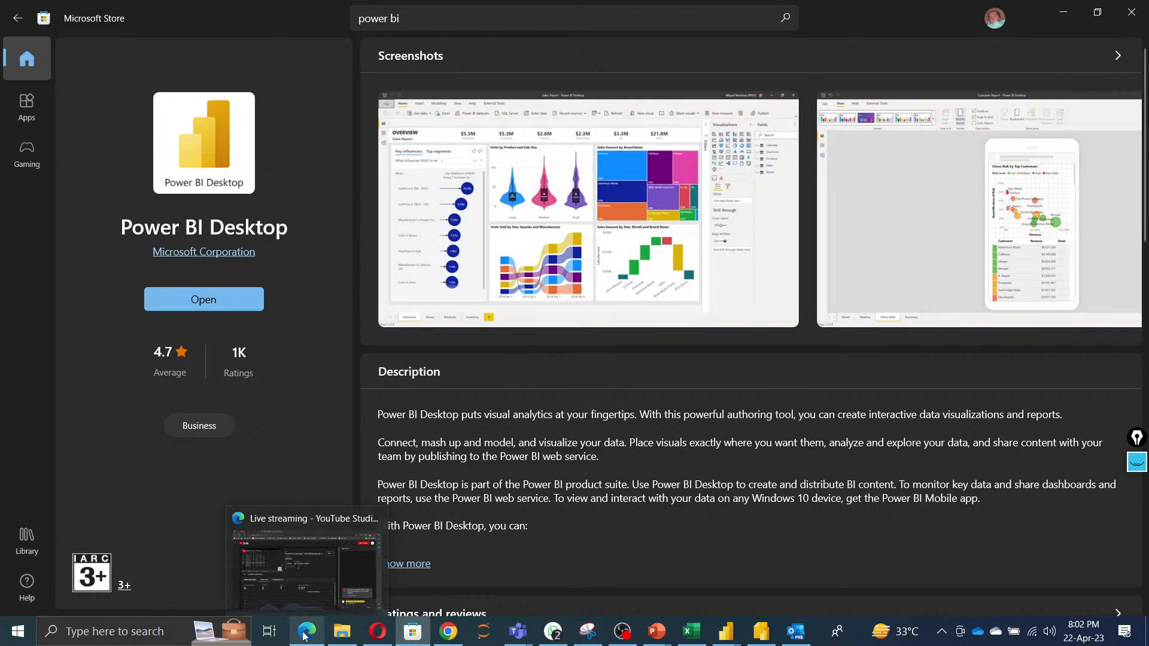
Search Google for install power bi gateway.
mouse_move(448, 633)
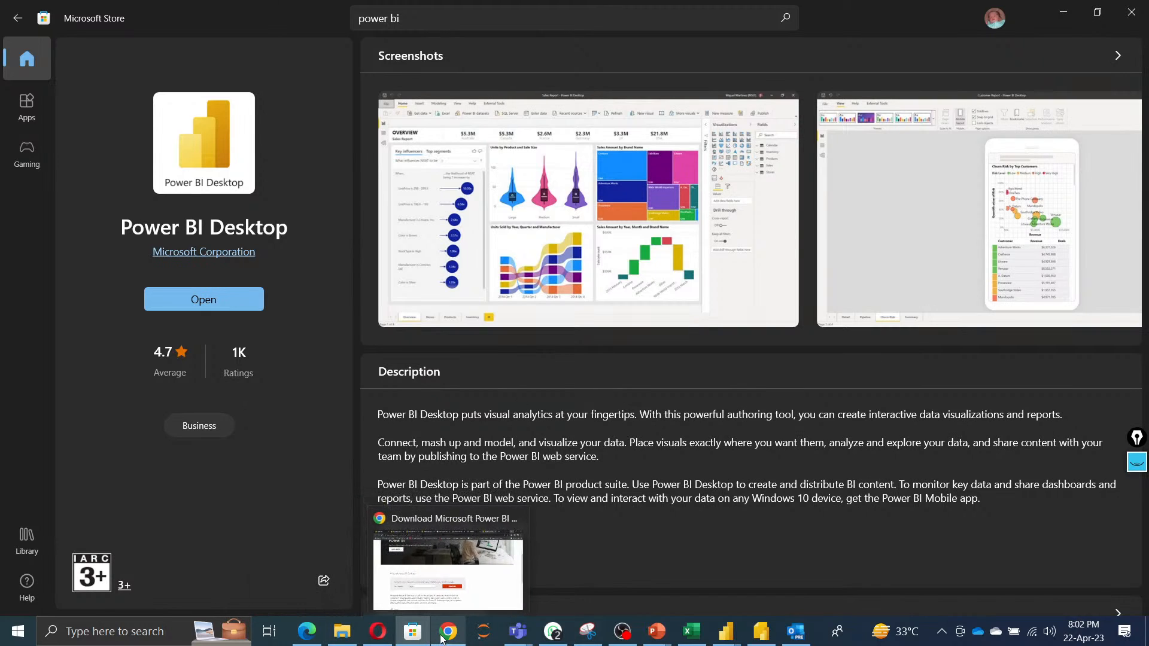
click(468, 566)
click(538, 12)
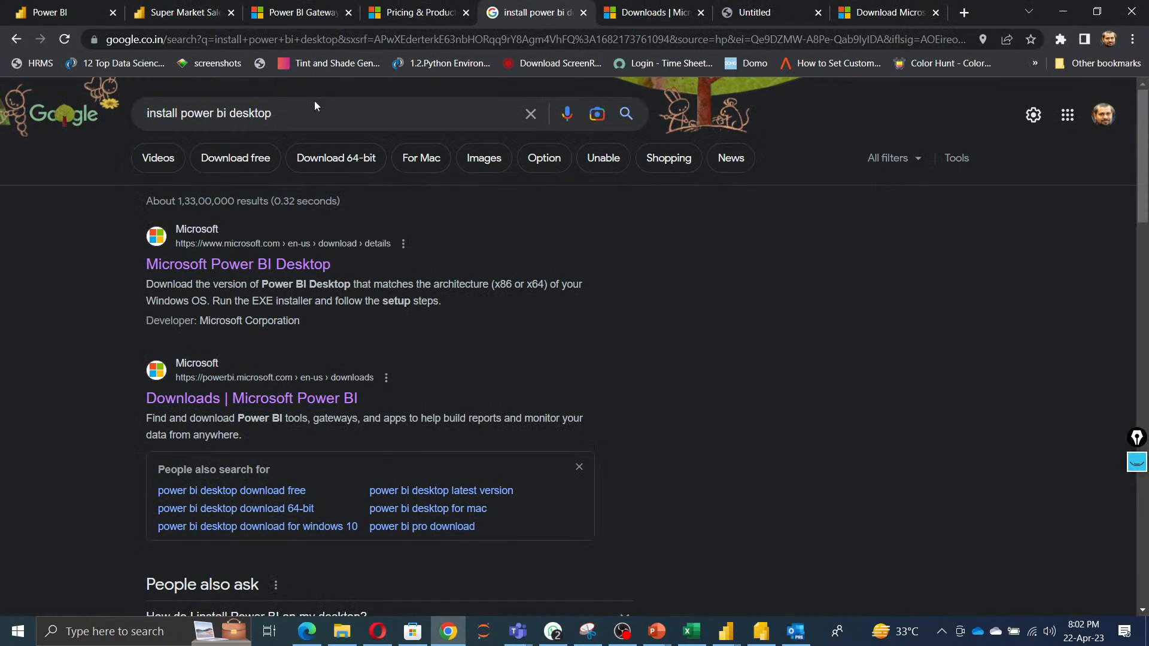
drag(297, 111, 232, 114)
text(gate)
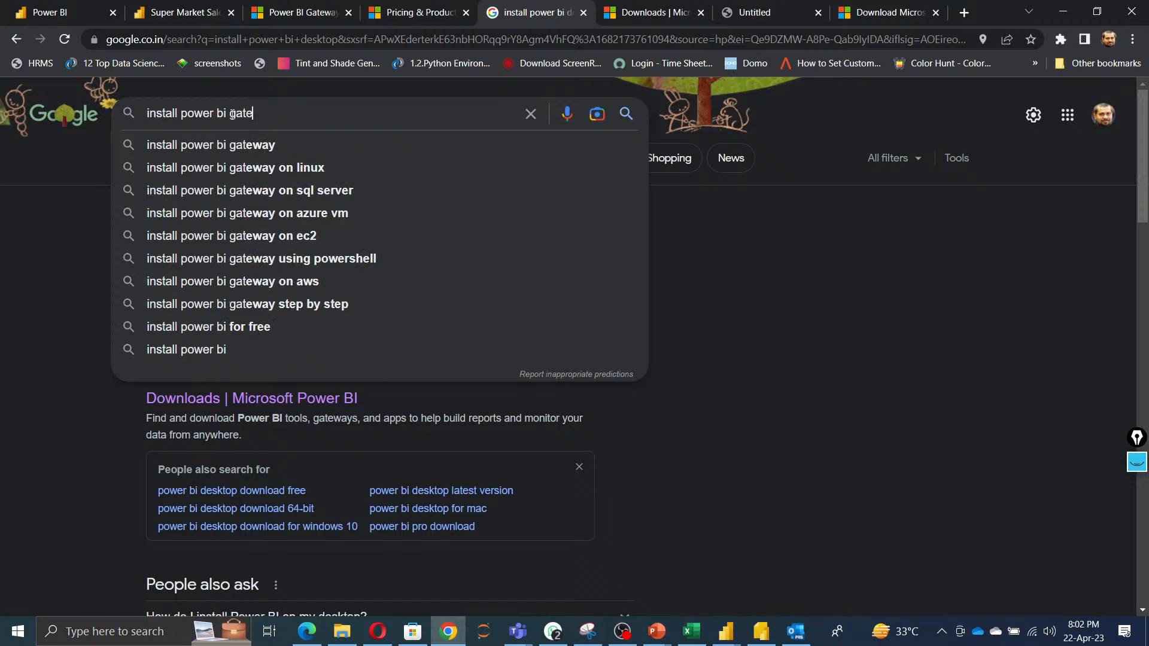
text(way)
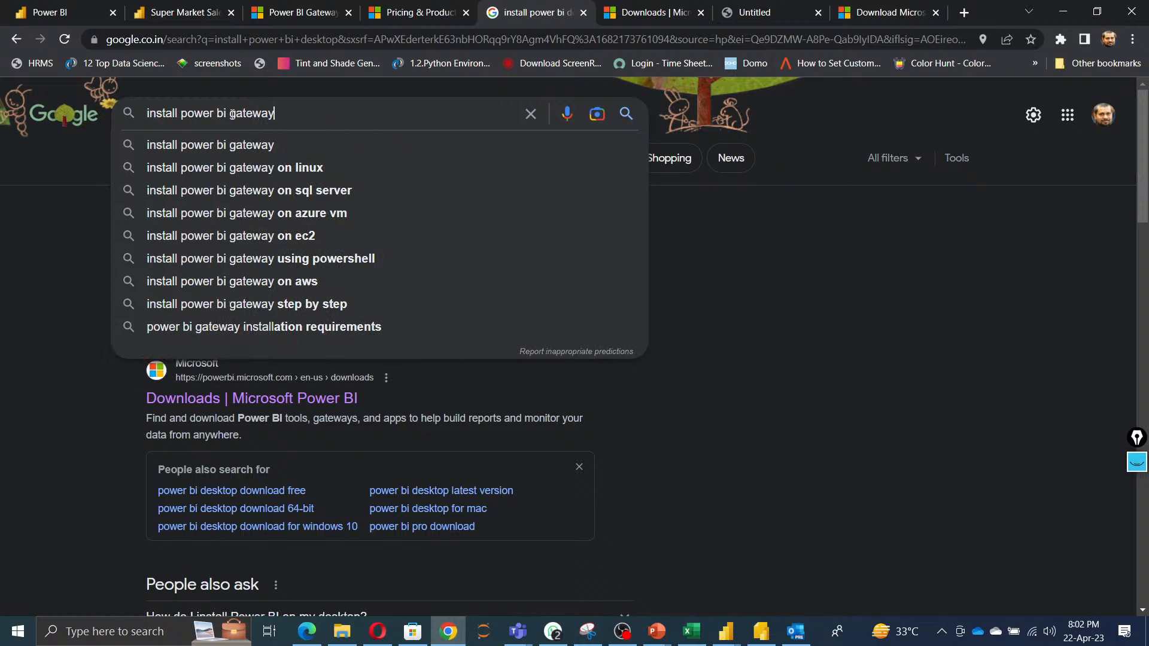
click(267, 144)
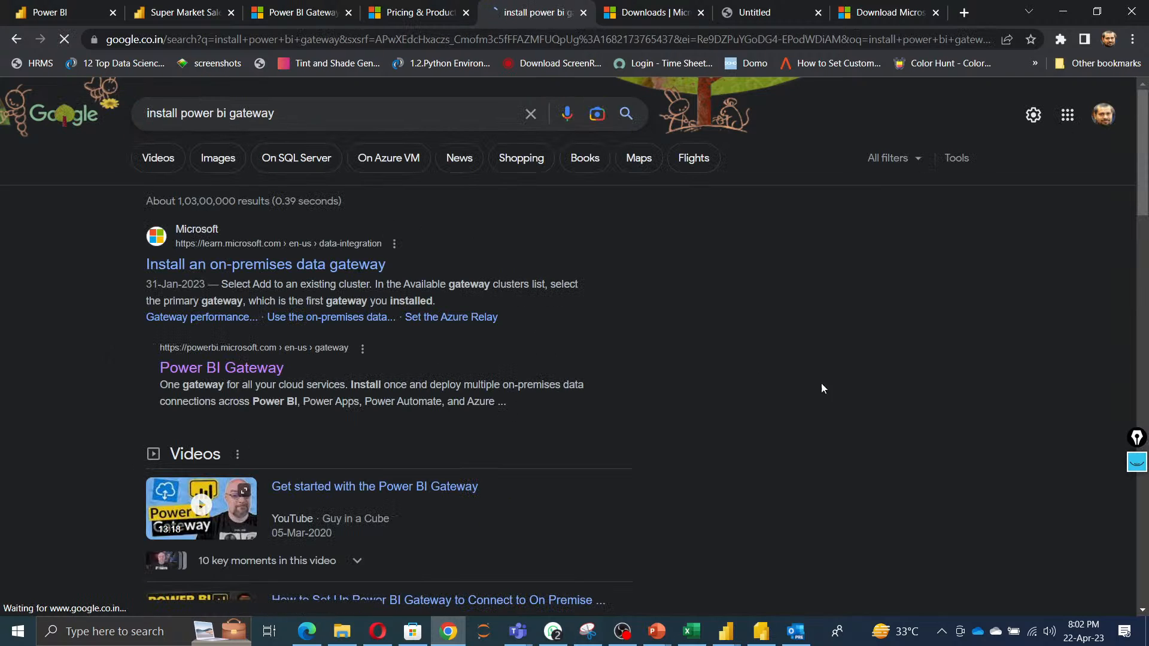
Open the Power BI Gateway result in a new tab and dismiss the survey invitation.
right_click(298, 370)
click(303, 377)
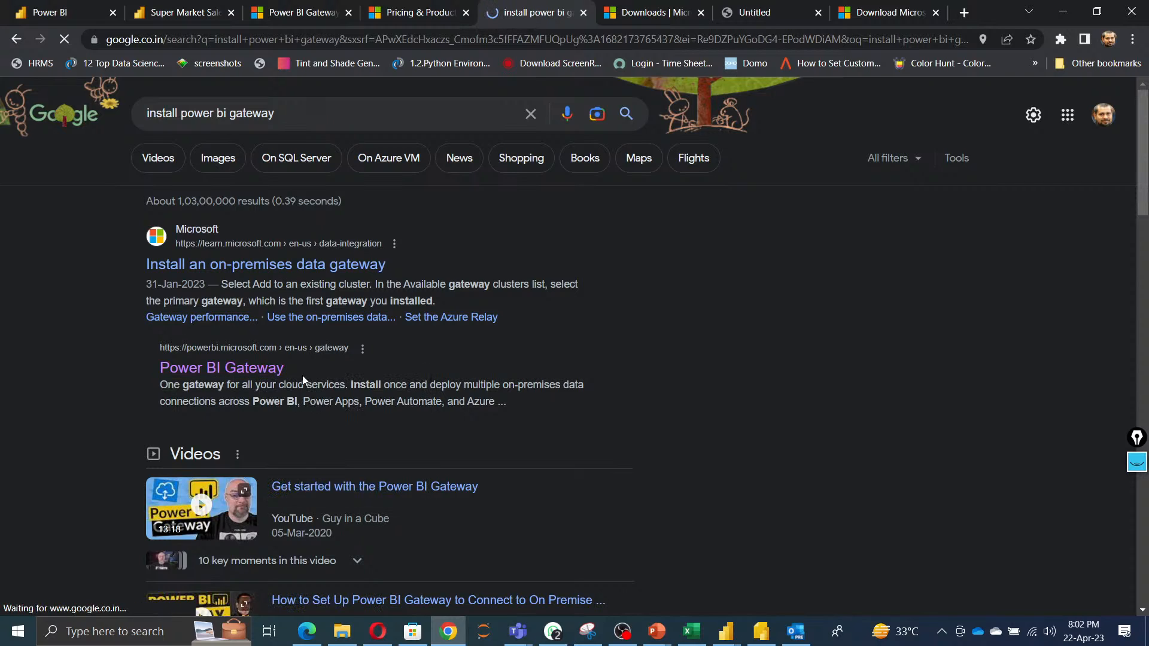
key(ctrl+Tab)
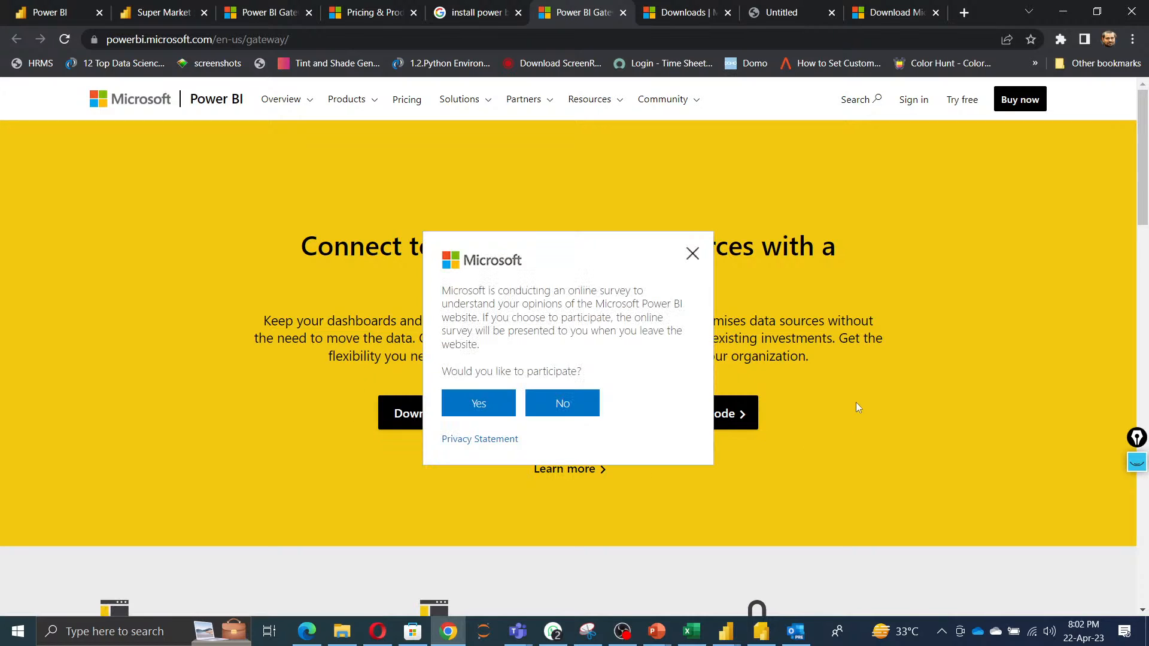
click(691, 254)
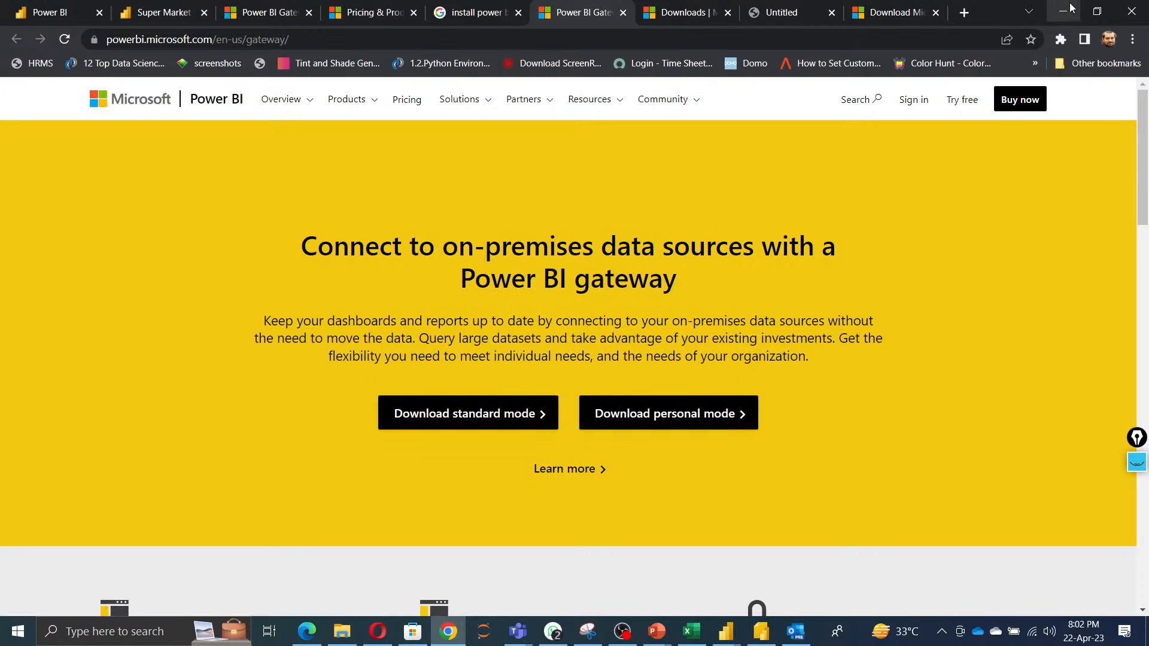
Search the Microsoft Store for on premium.
click(1063, 12)
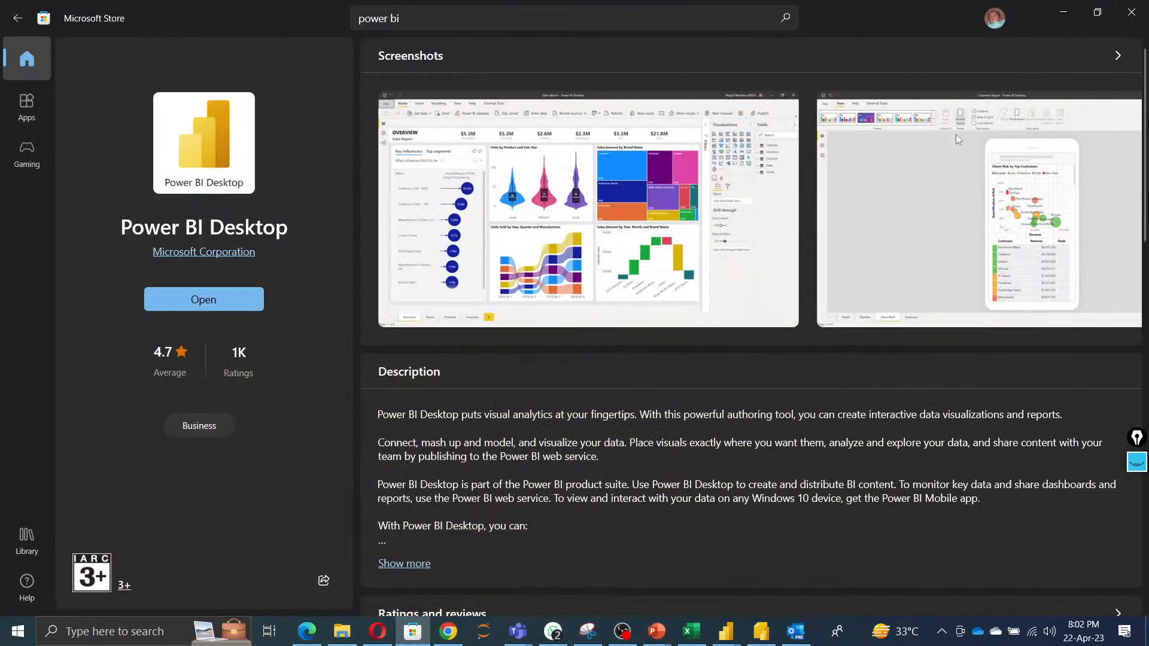
click(1062, 12)
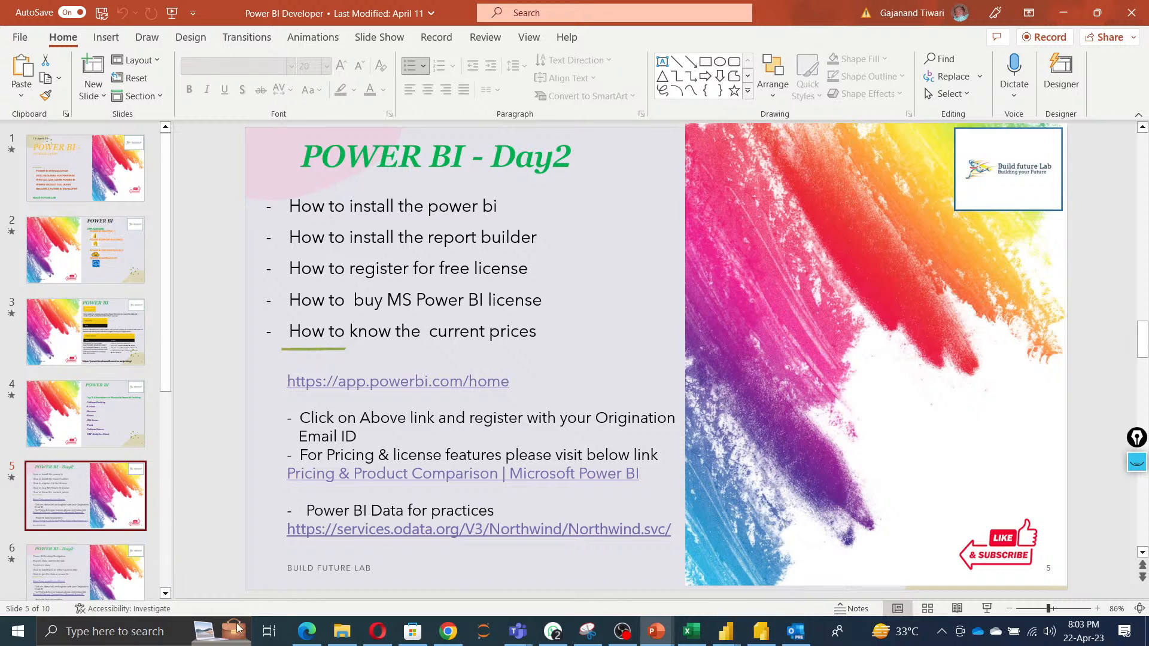
click(413, 631)
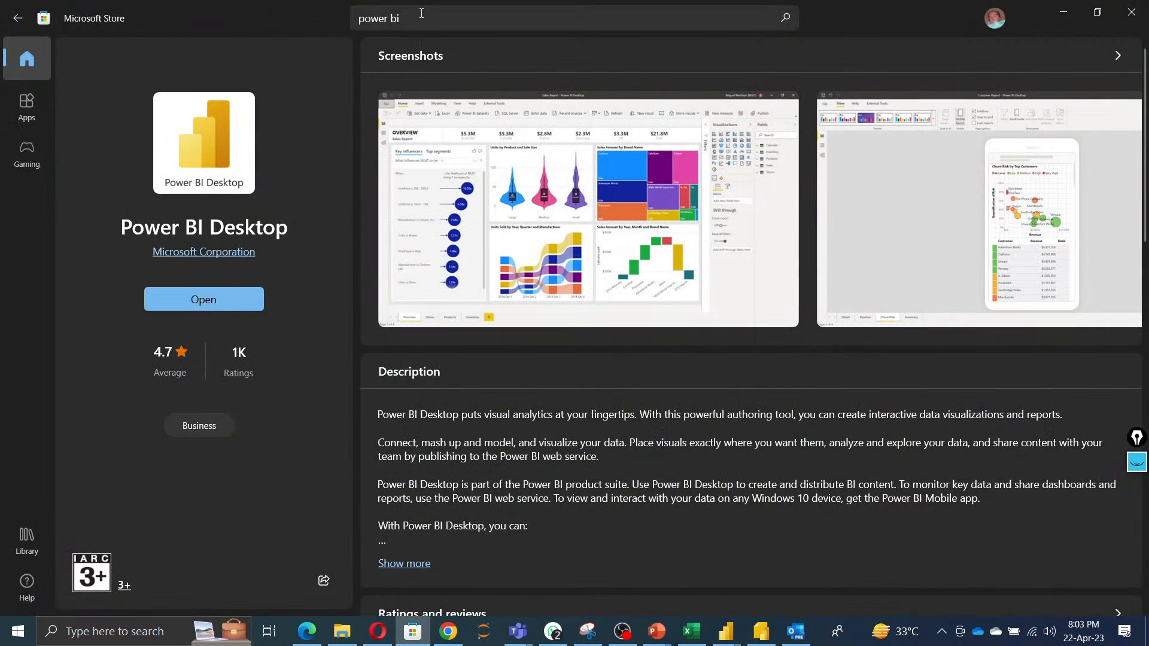
click(421, 13)
text(on)
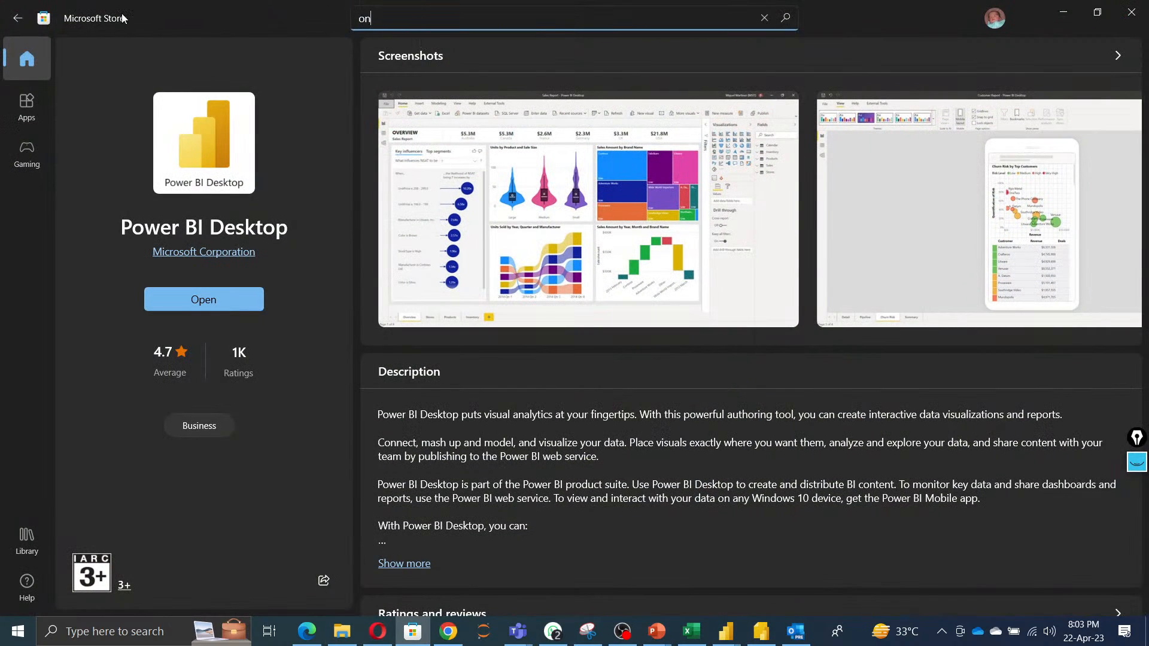
text( premium)
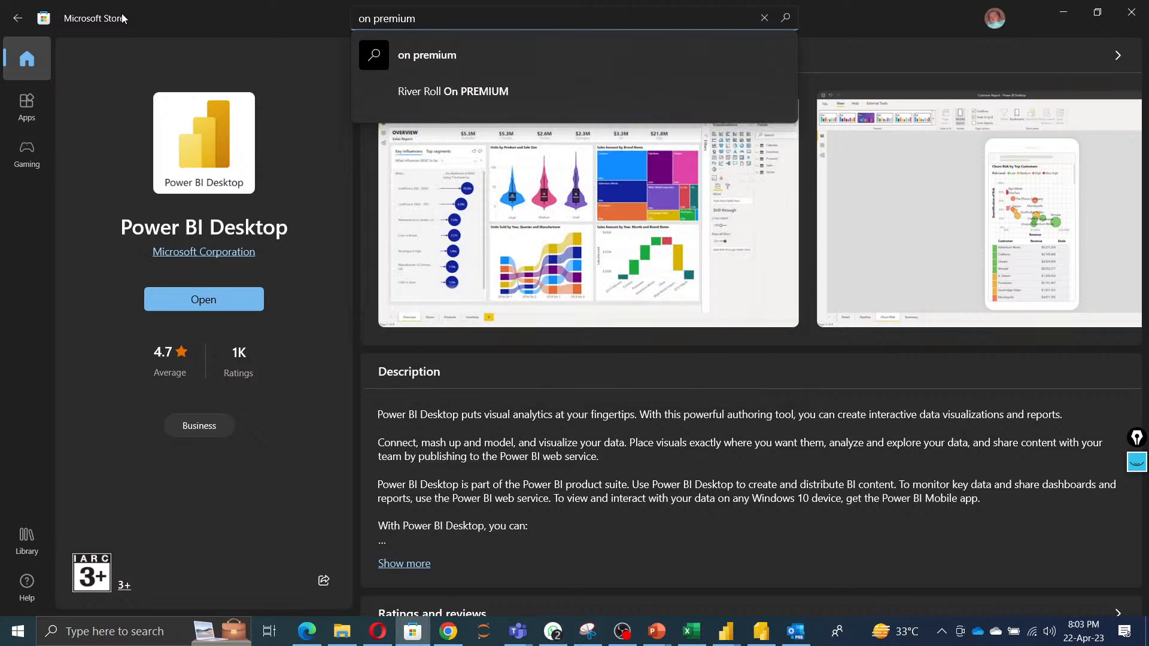
Search the Microsoft Store for gateway.
key(BackSpace)
key(BackSpace)
key(BackSpace)
key(BackSpace)
key(BackSpace)
key(BackSpace)
key(BackSpace)
key(BackSpace)
key(BackSpace)
key(BackSpace)
text(power)
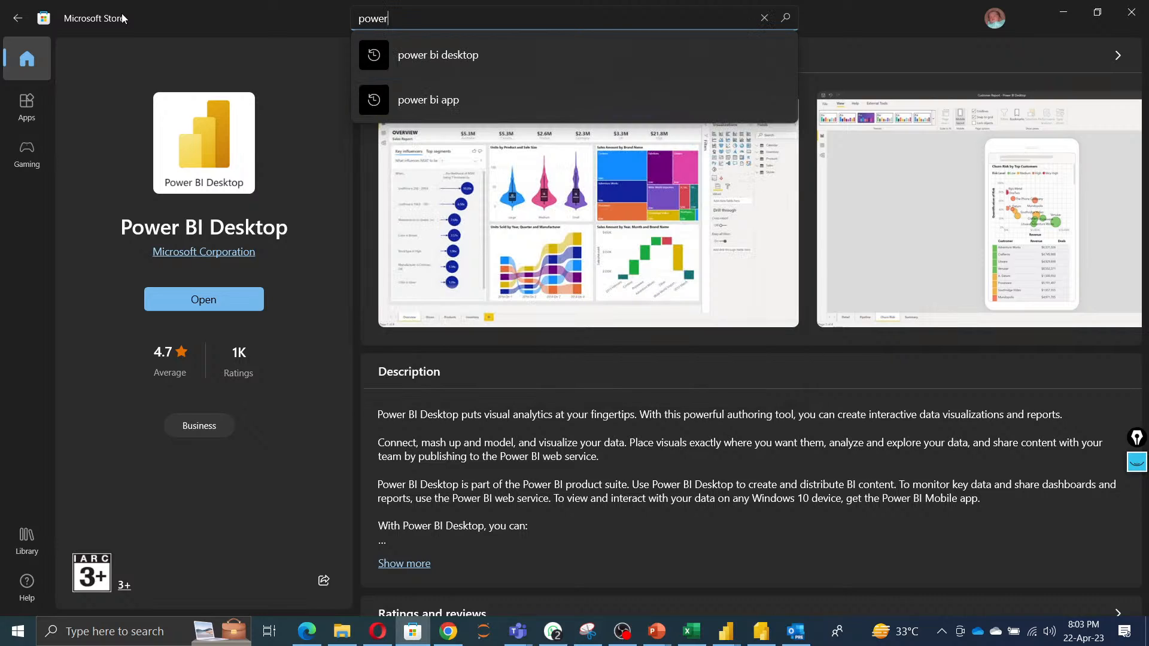
text( bi gateway)
key(BackSpace)
key(BackSpace)
key(BackSpace)
key(BackSpace)
key(BackSpace)
key(BackSpace)
key(BackSpace)
key(BackSpace)
key(BackSpace)
key(BackSpace)
key(BackSpace)
key(BackSpace)
key(BackSpace)
key(BackSpace)
key(BackSpace)
key(BackSpace)
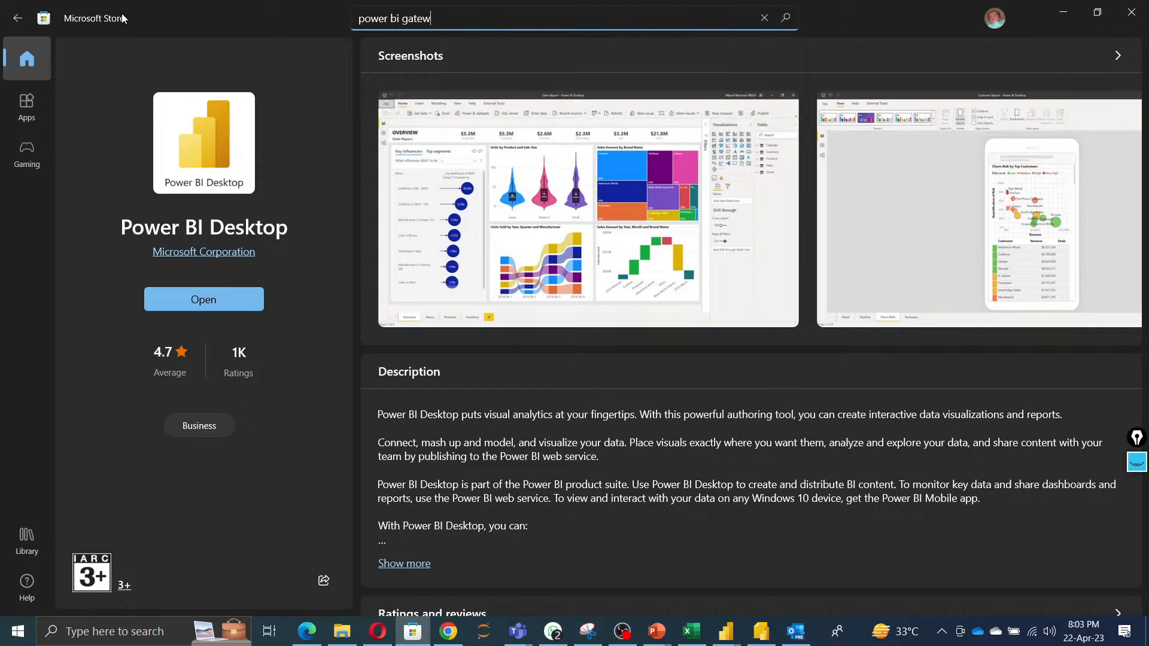
text(gatewa)
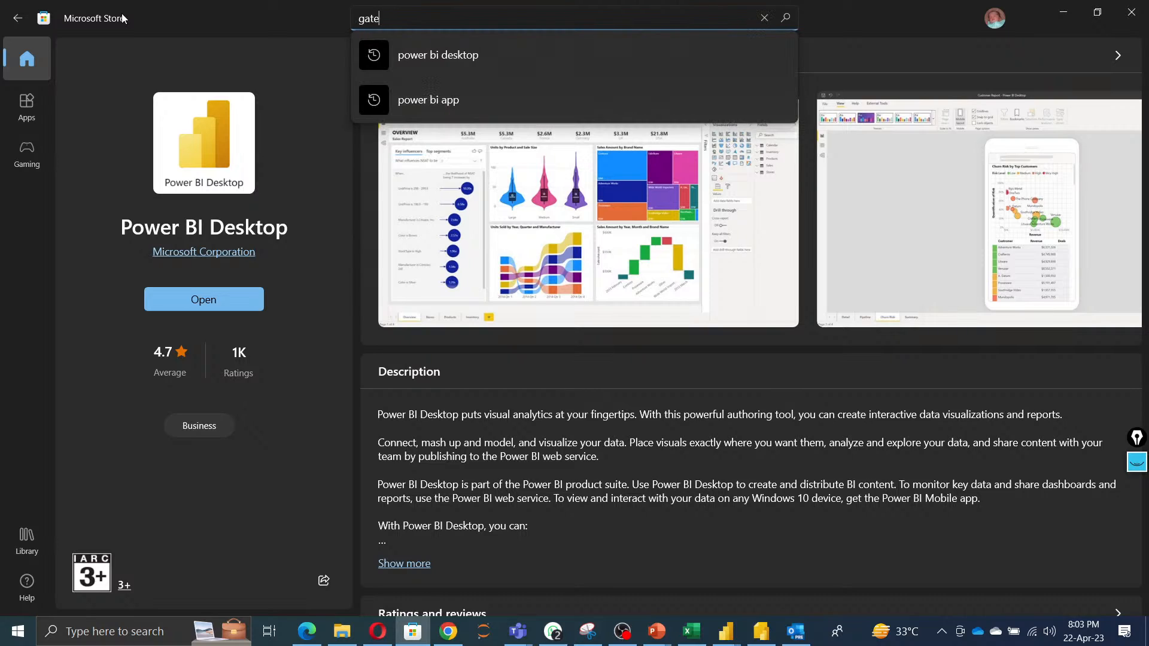
key(BackSpace)
key(BackSpace)
text(way)
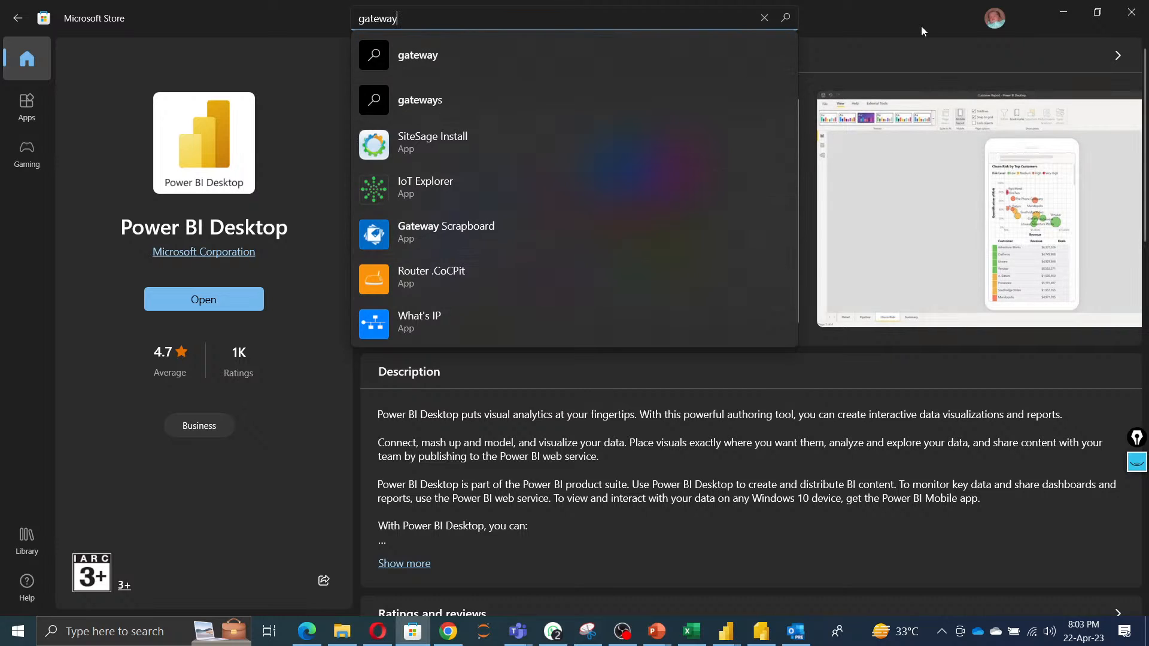
click(1065, 16)
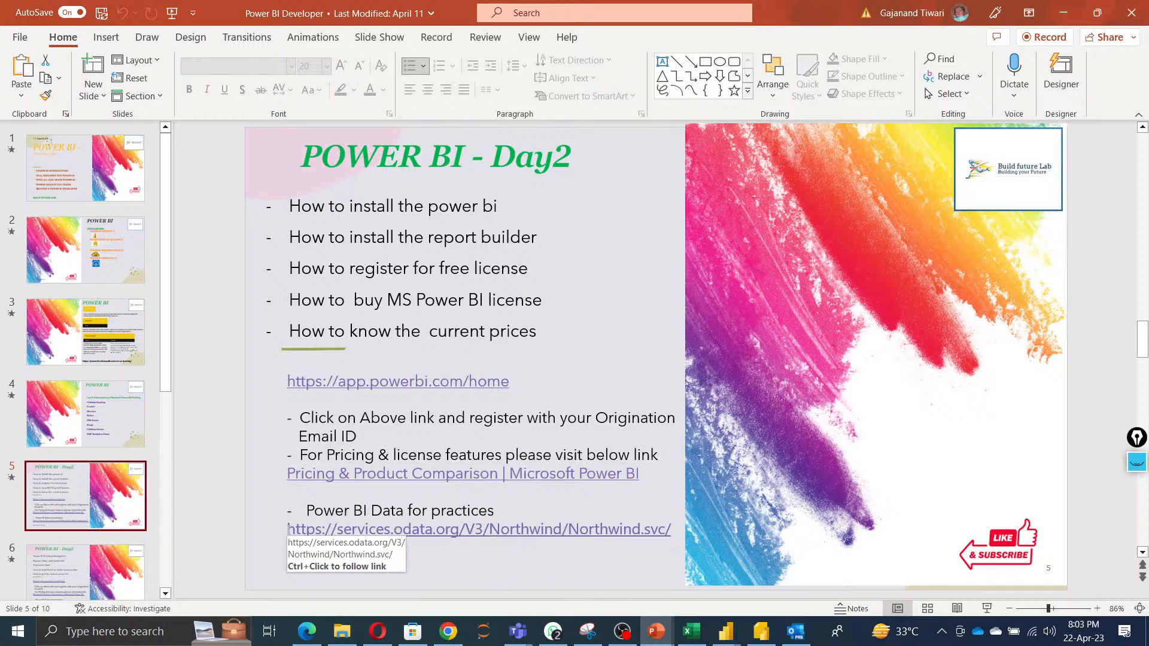
Copy the Northwind OData service URL from the slide.
drag(288, 529, 671, 532)
key(ctrl+c)
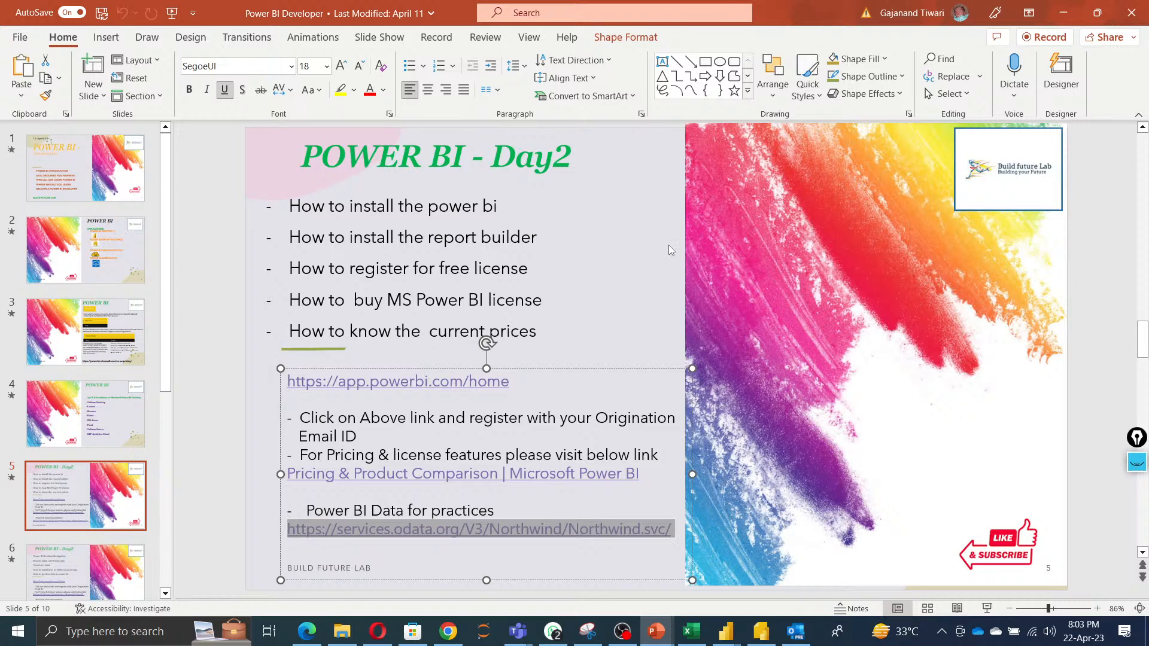
click(642, 279)
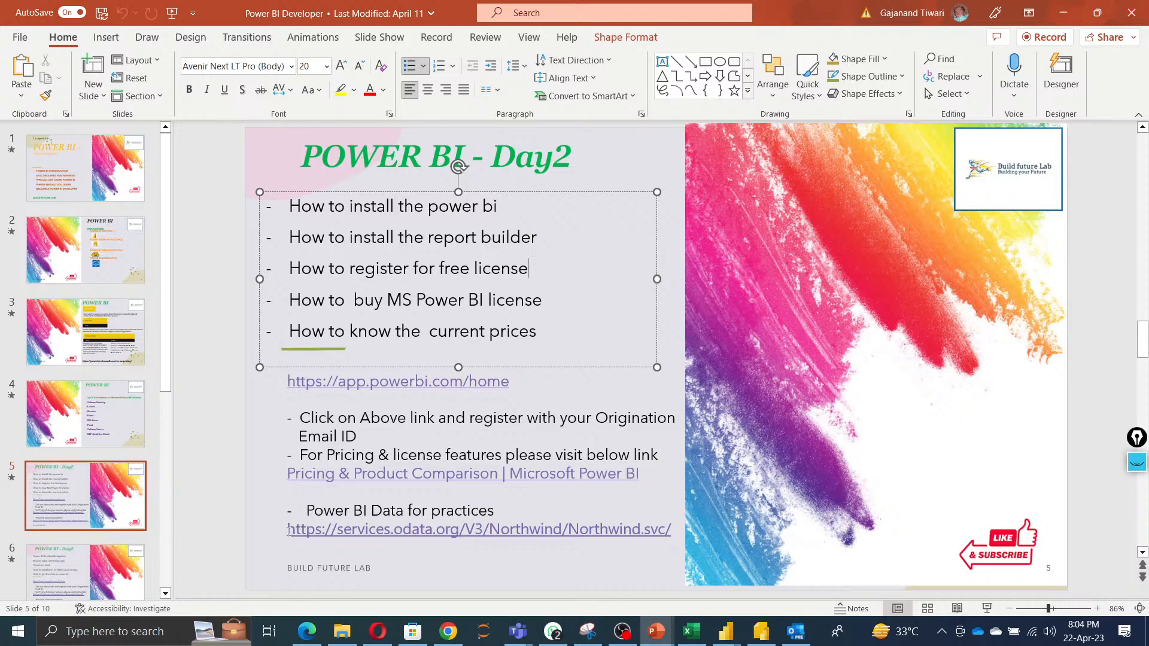
drag(290, 529, 674, 530)
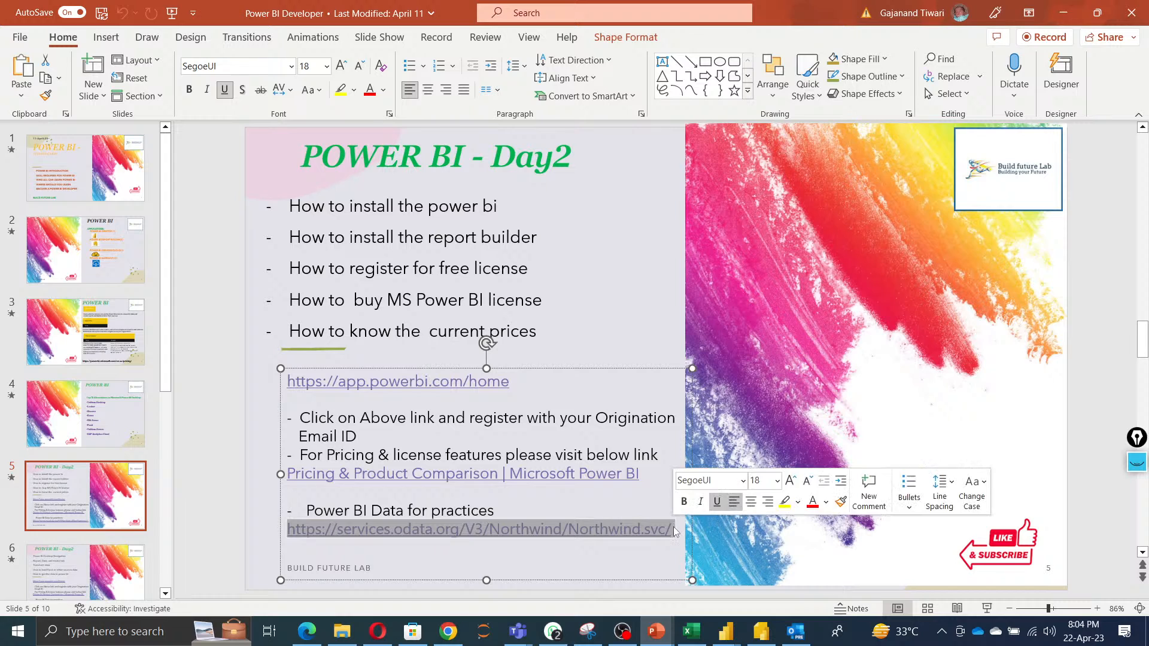
Switch to the Untitled Power BI Desktop window and open the Power Query Editor.
mouse_move(726, 631)
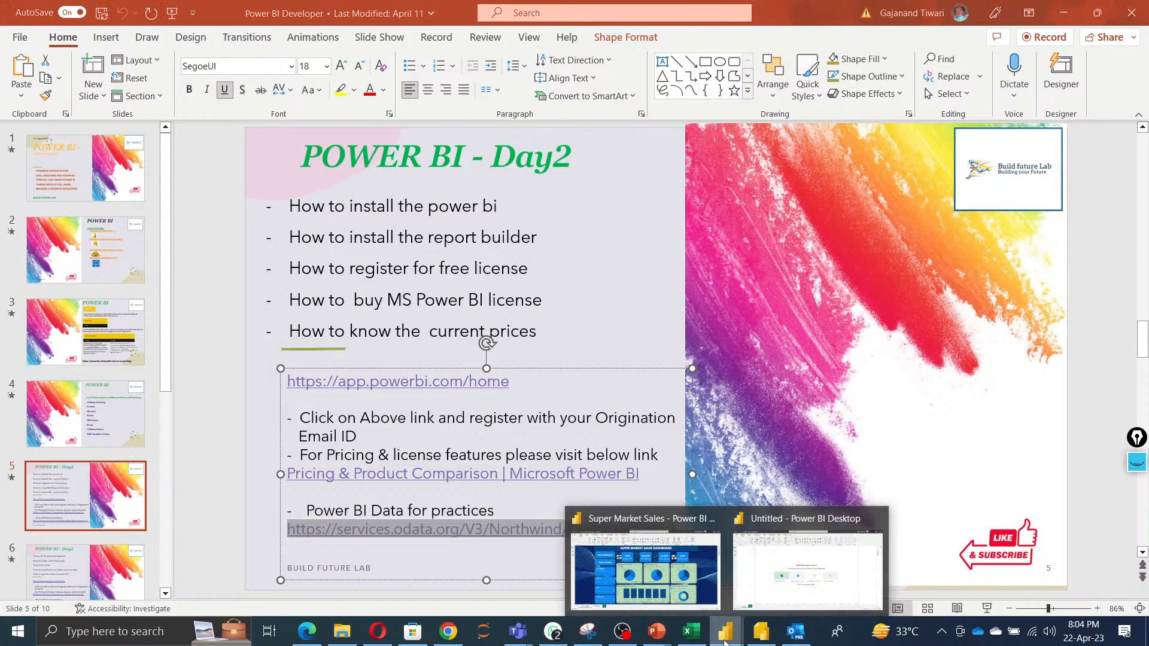
click(804, 580)
click(407, 71)
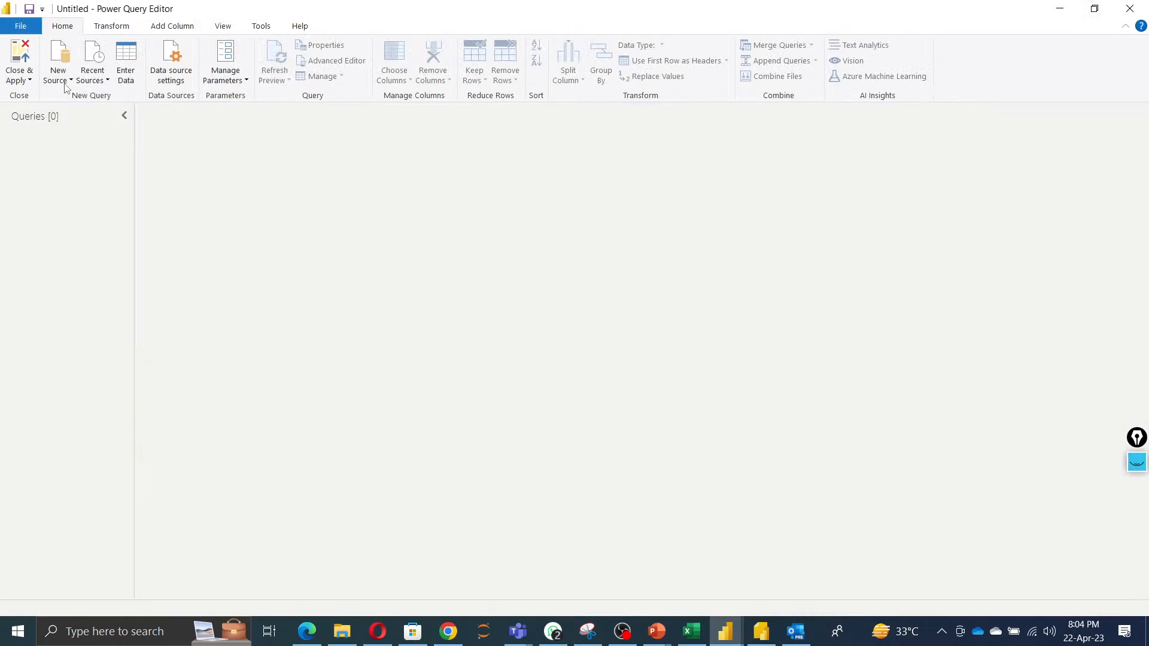
Add a new OData feed source using the pasted Northwind URL.
click(69, 81)
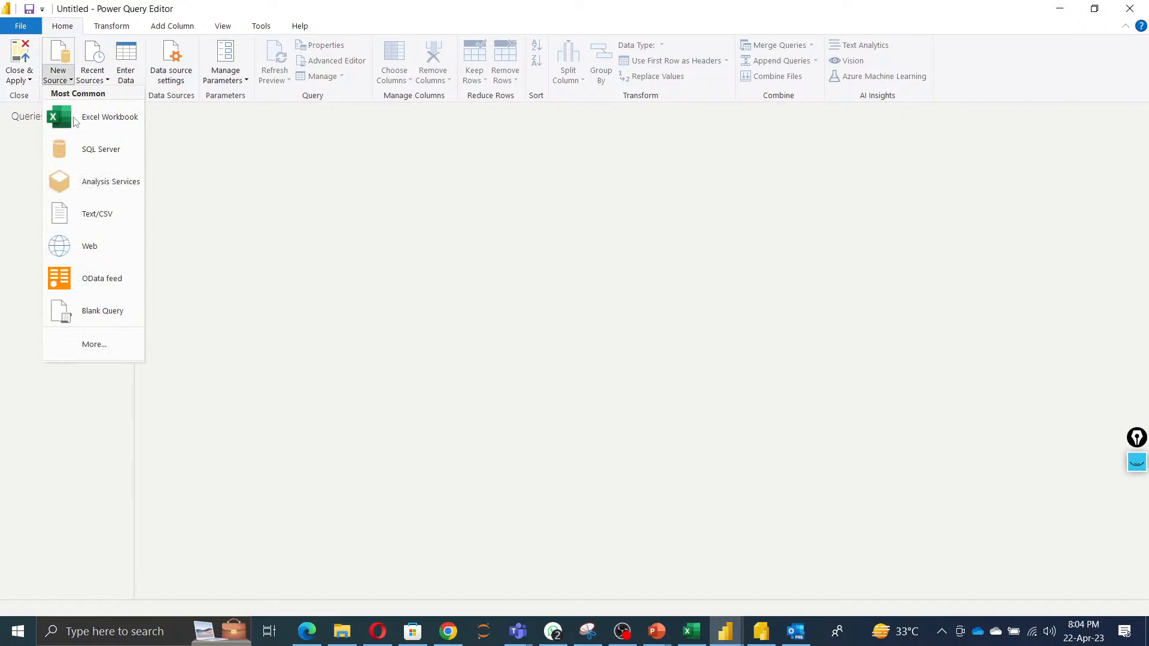
click(486, 312)
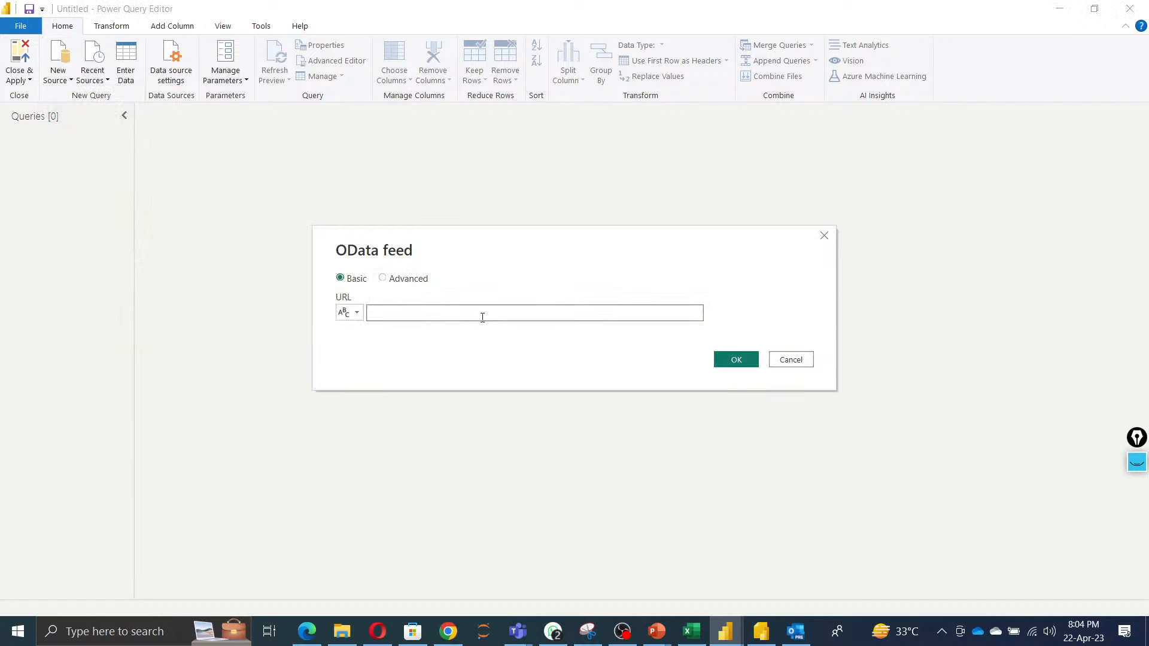
key(ctrl+v)
click(733, 363)
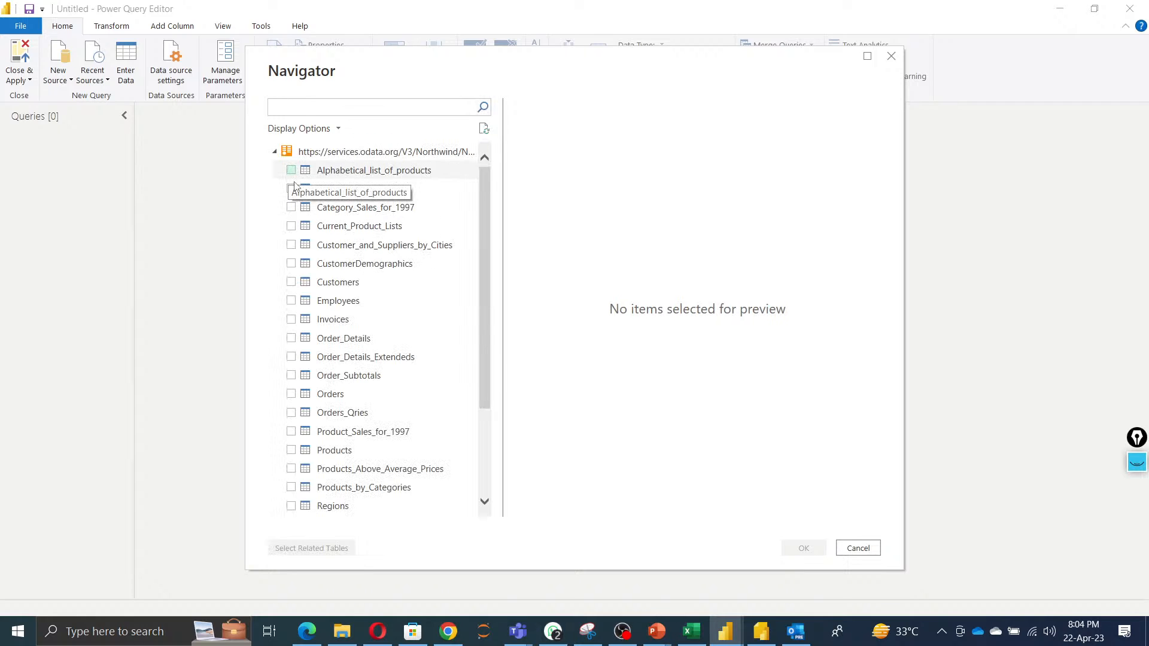
Select the Orders table with its related tables in the Navigator, load them, and close and apply the queries.
click(291, 394)
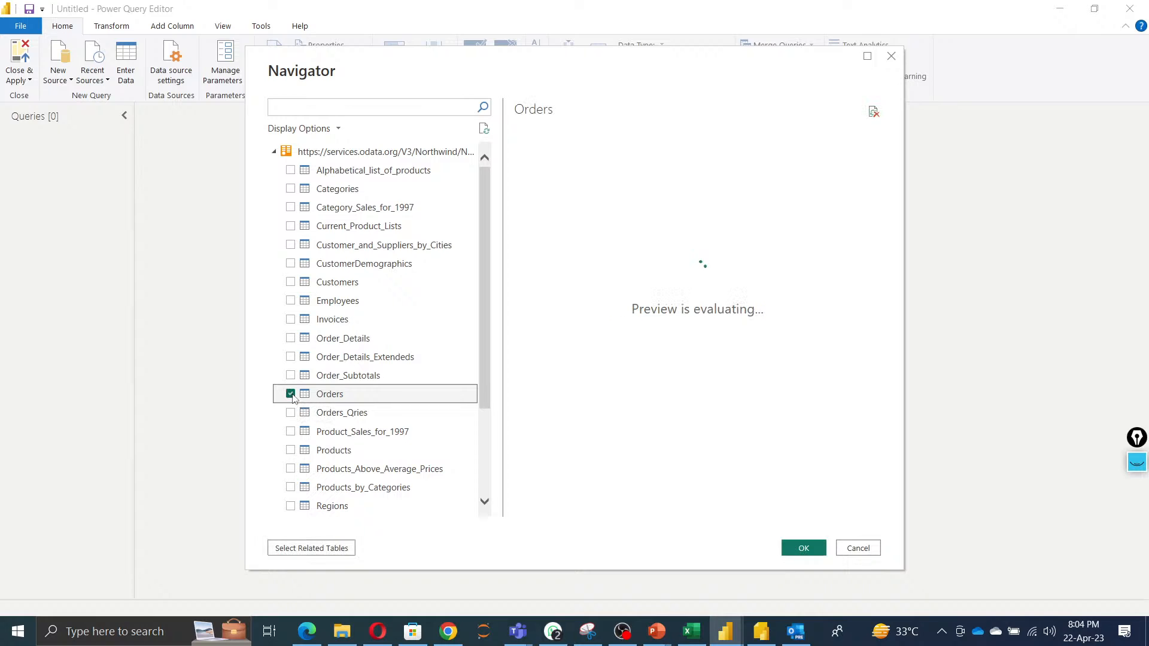
click(311, 548)
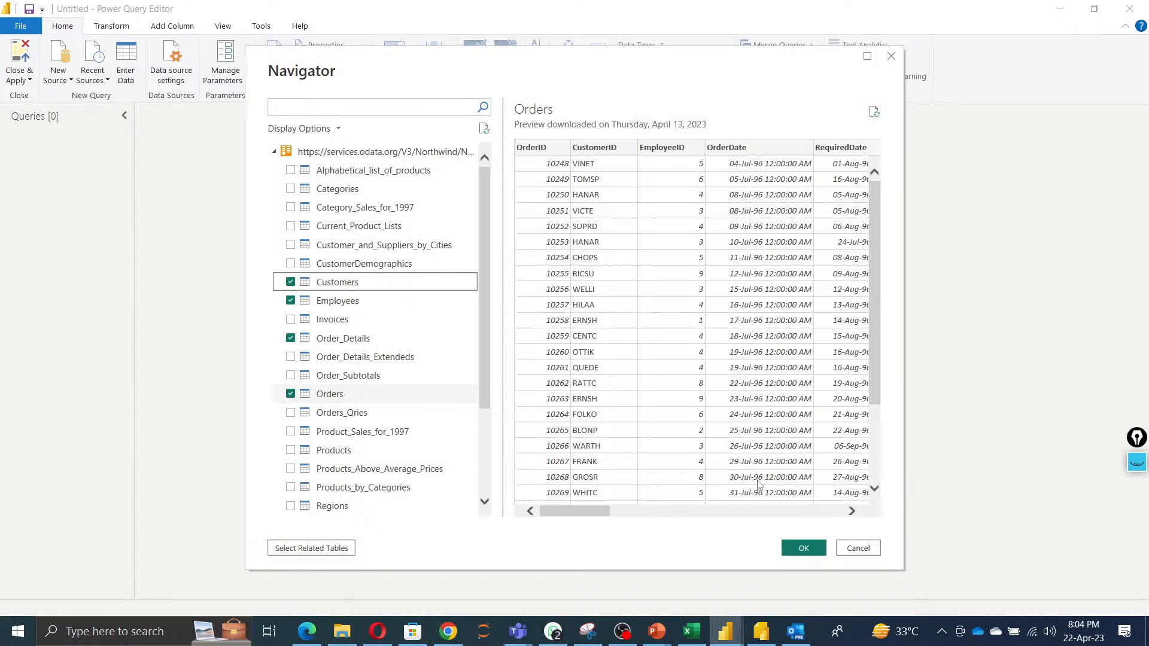
scroll(395, 402, down, 3)
scroll(395, 402, up, 3)
click(803, 548)
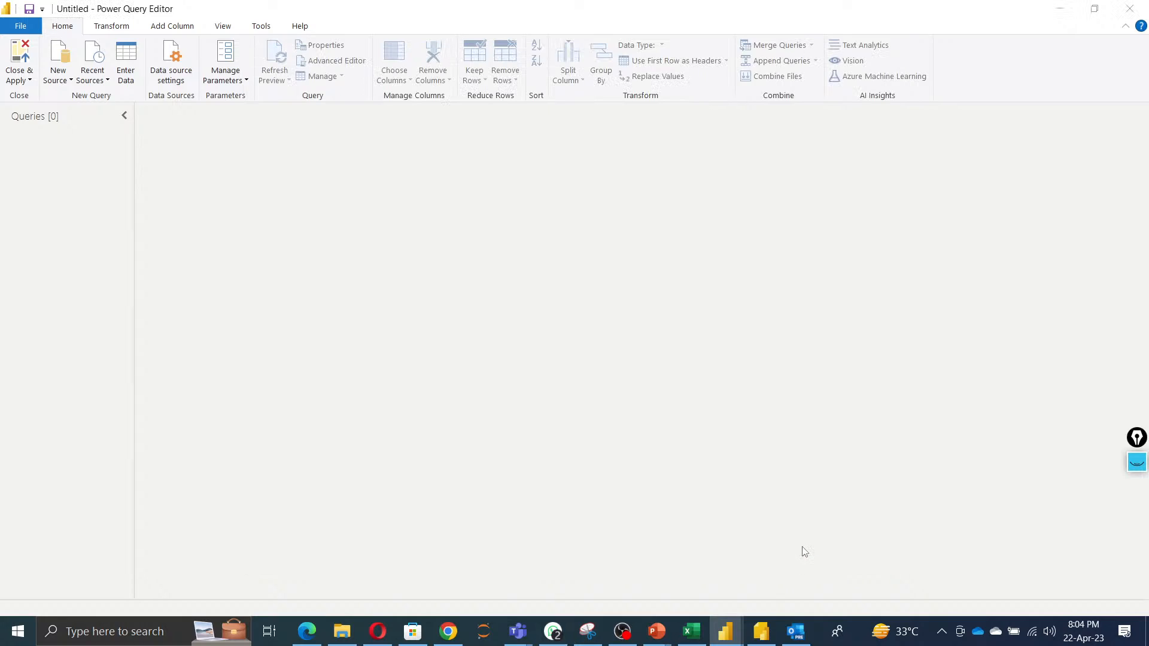
click(16, 78)
click(33, 97)
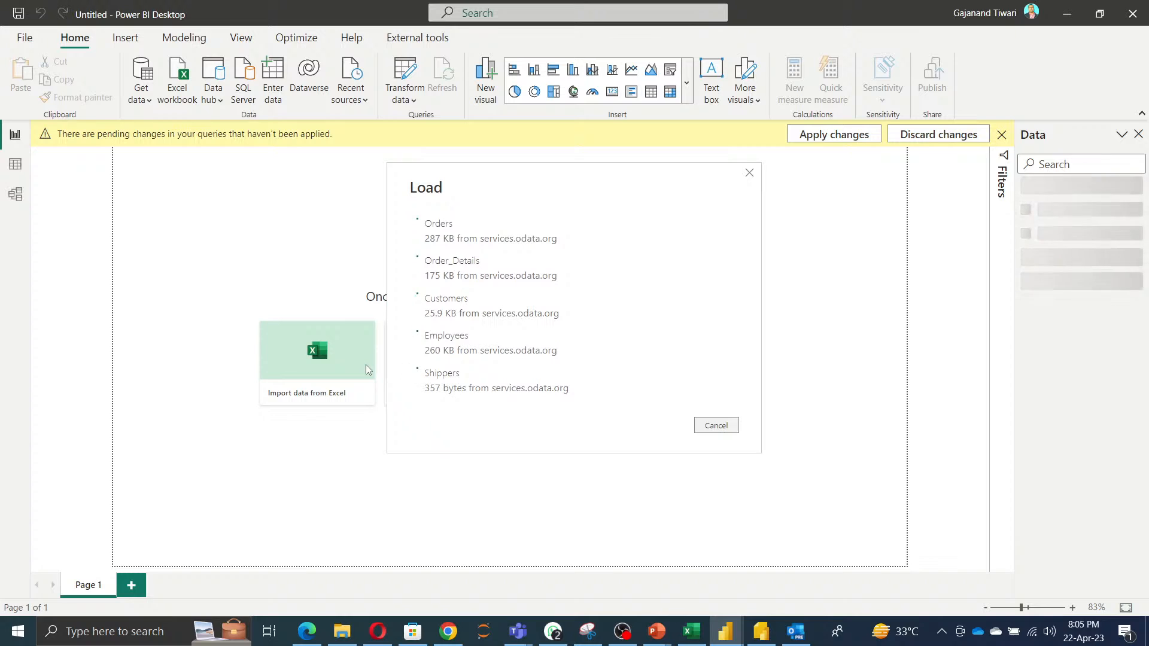
Open the Power BI Day1Dashboard WithOut Dax report from the A_Traninig Folder's Power BI Day1 folder.
click(342, 637)
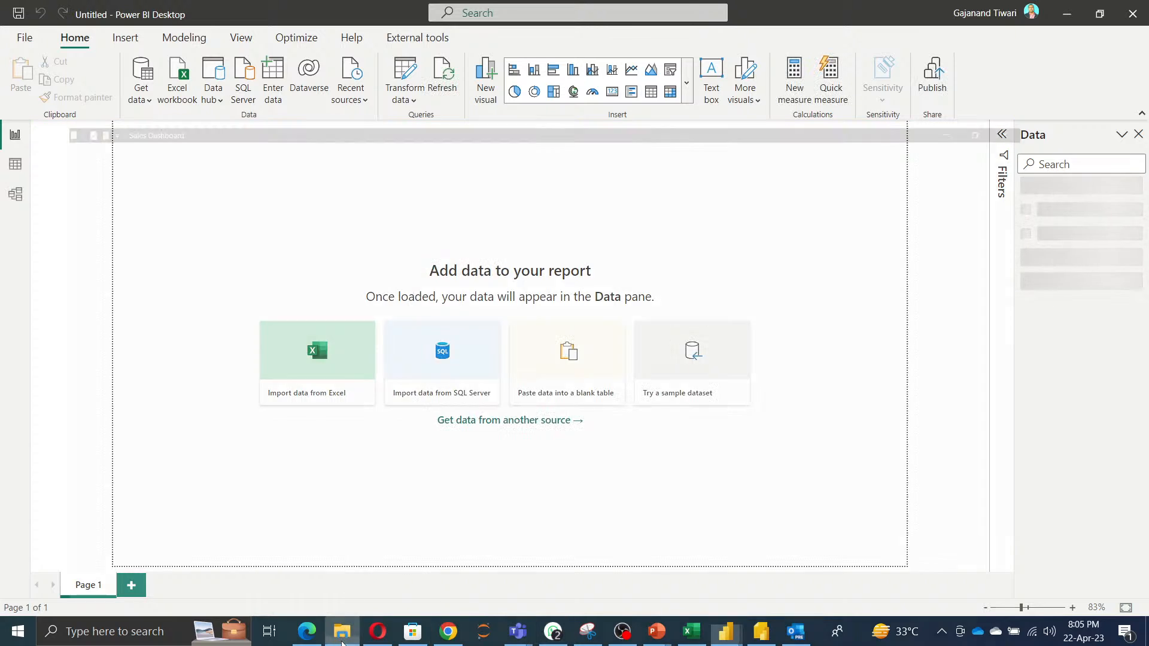
click(69, 381)
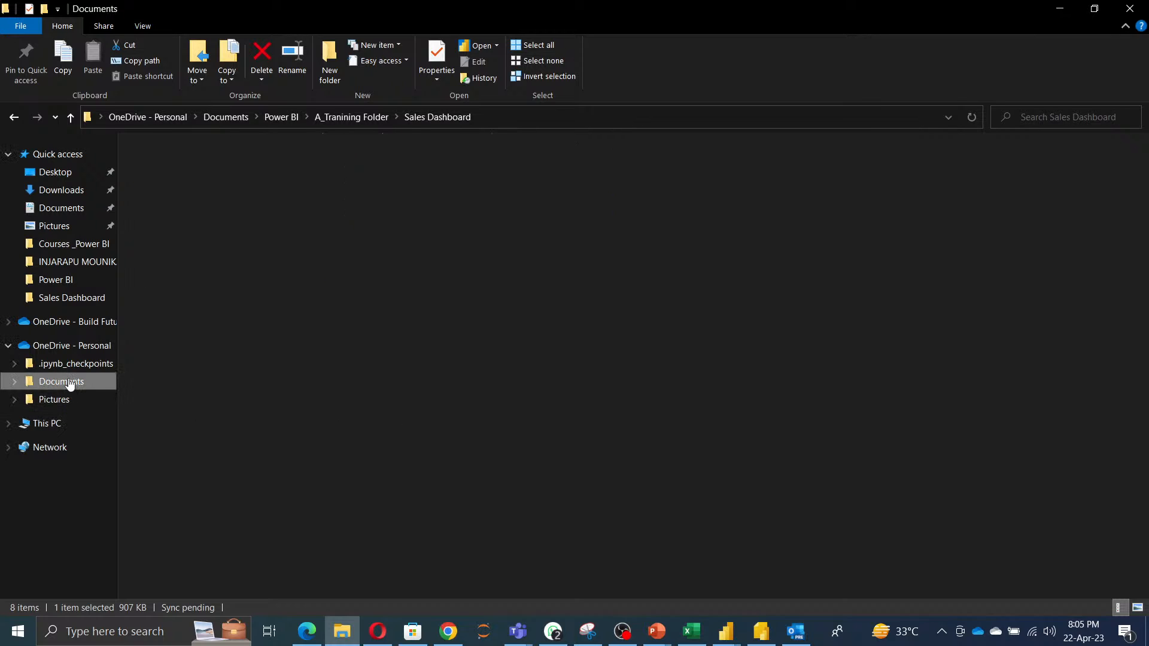
double_click(179, 284)
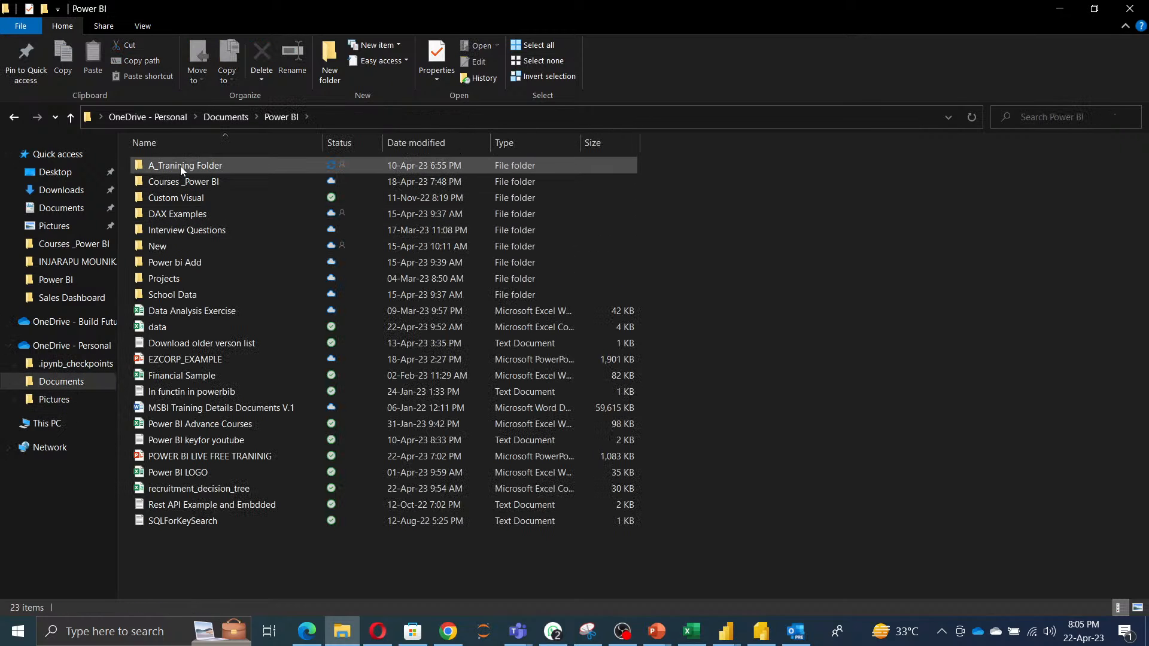
click(181, 167)
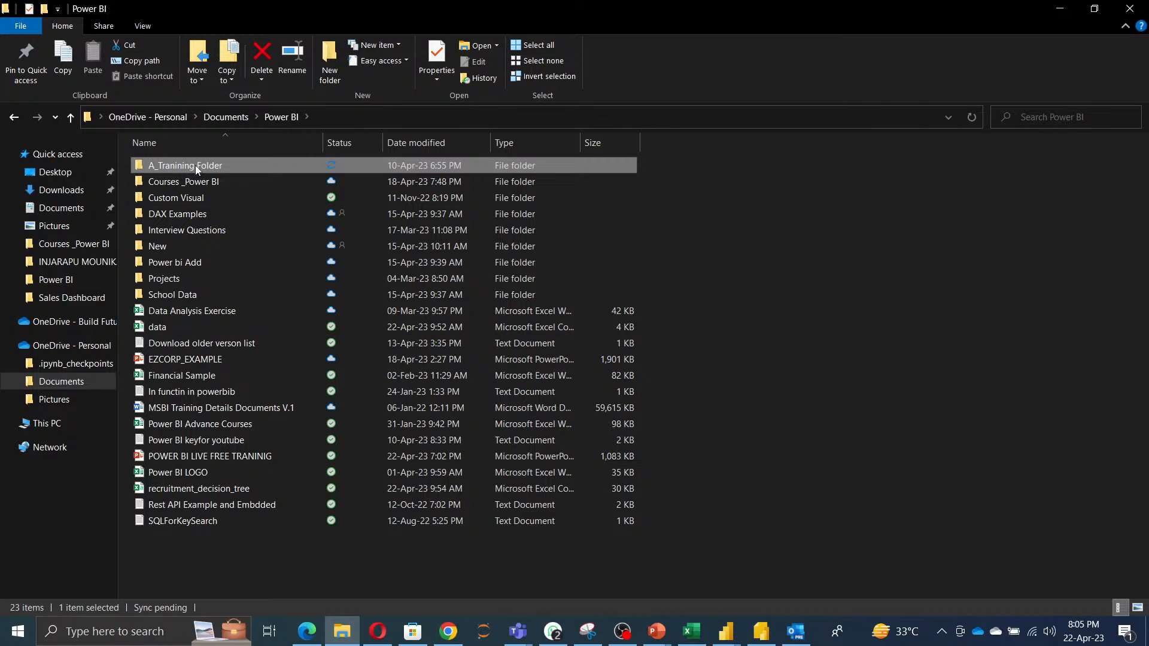
double_click(195, 166)
double_click(200, 183)
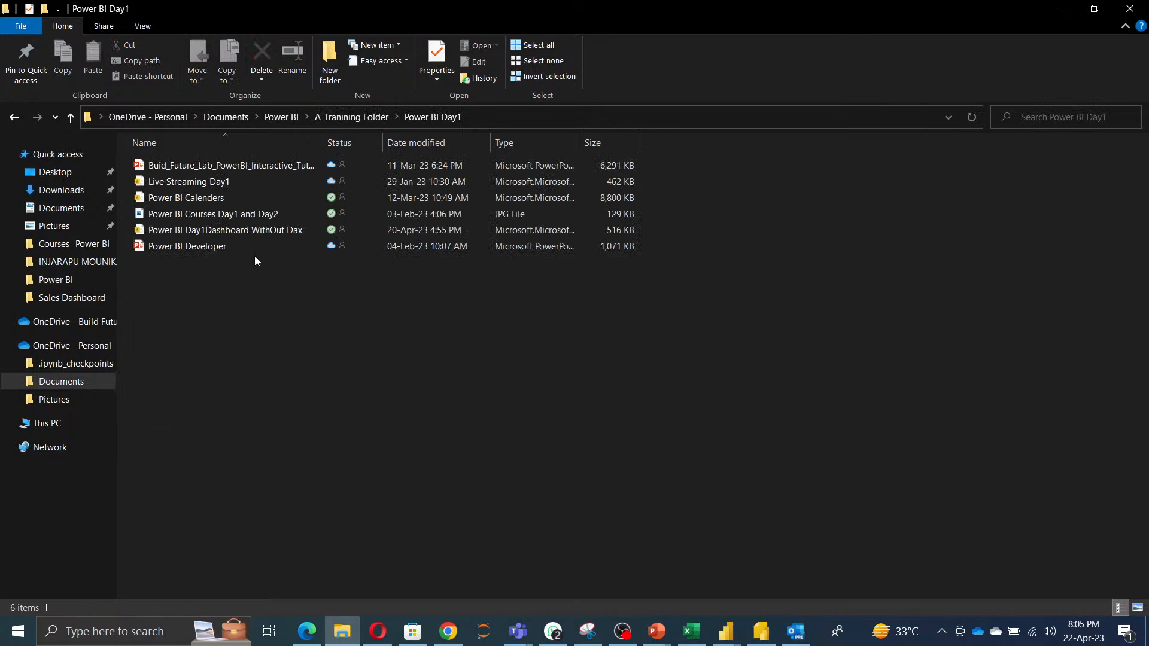
click(223, 231)
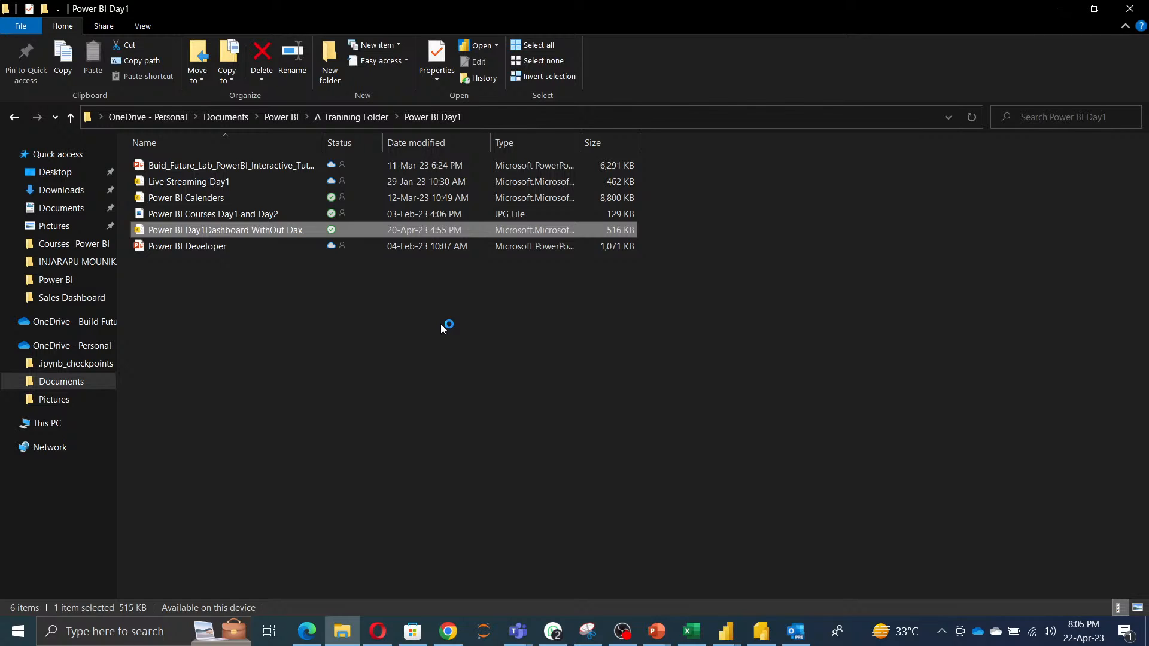
key(Return)
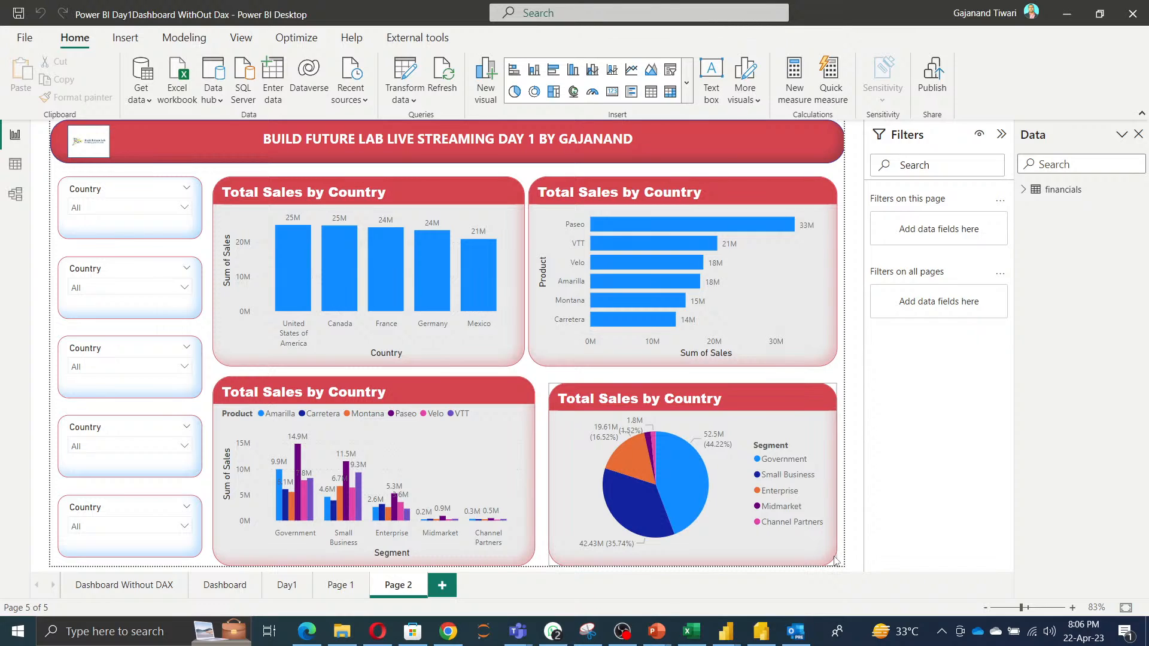
Nudge the Total Sales by Country pie chart's position and size slightly and save the report.
mouse_move(835, 560)
click(553, 471)
drag(549, 476, 540, 475)
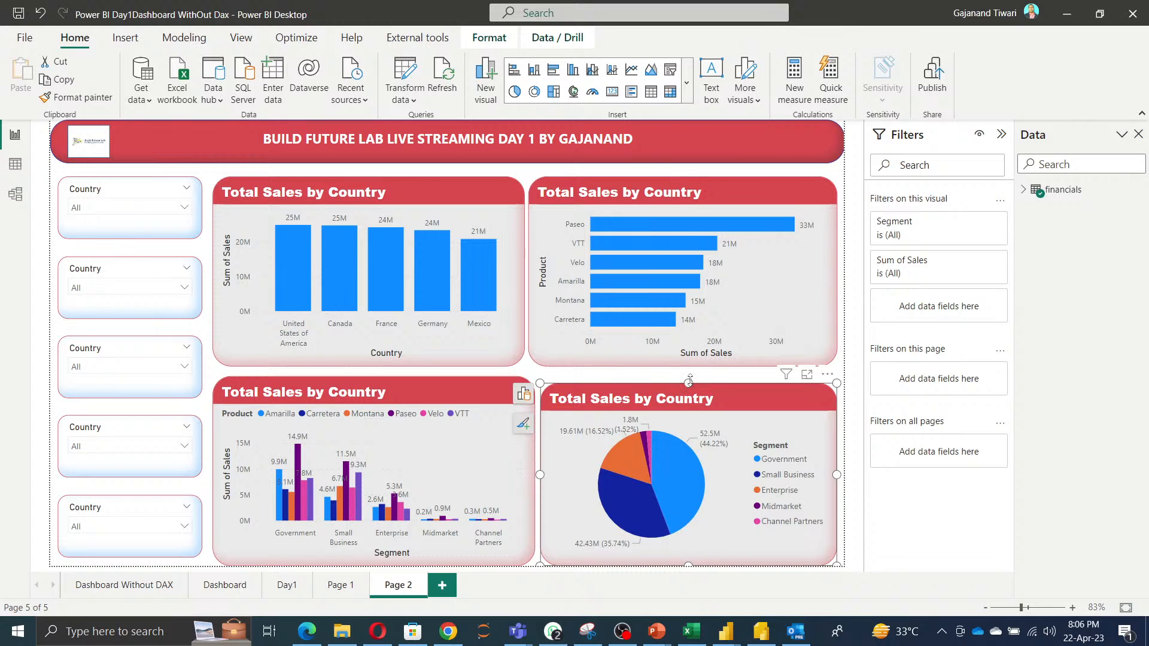
drag(689, 381, 688, 375)
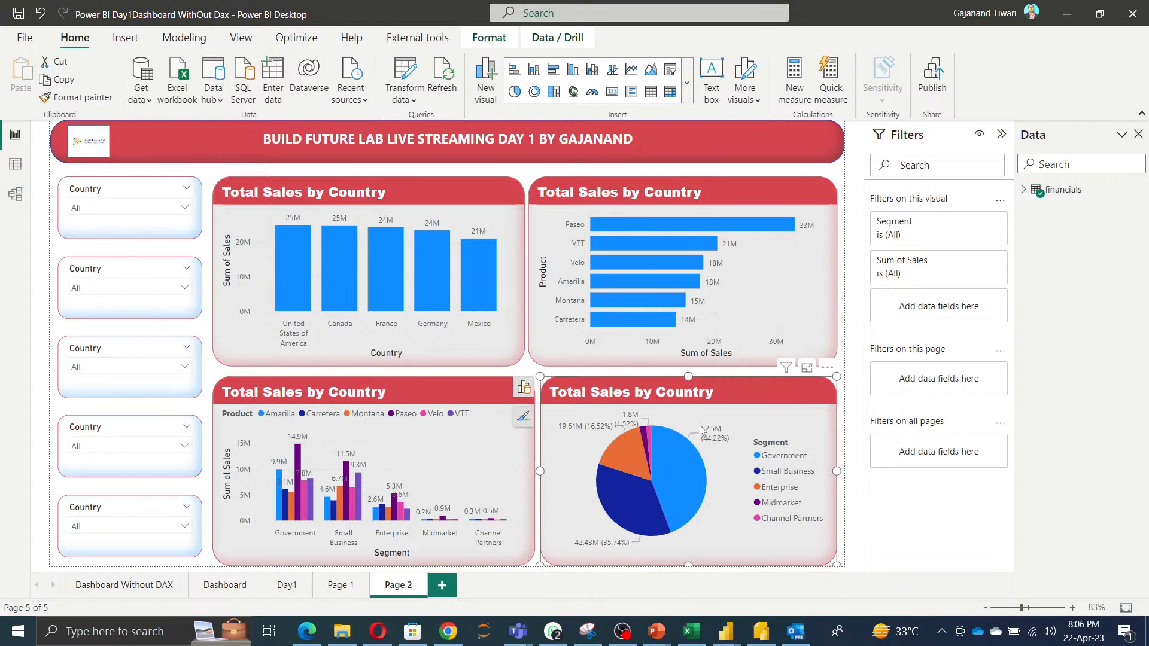
click(19, 16)
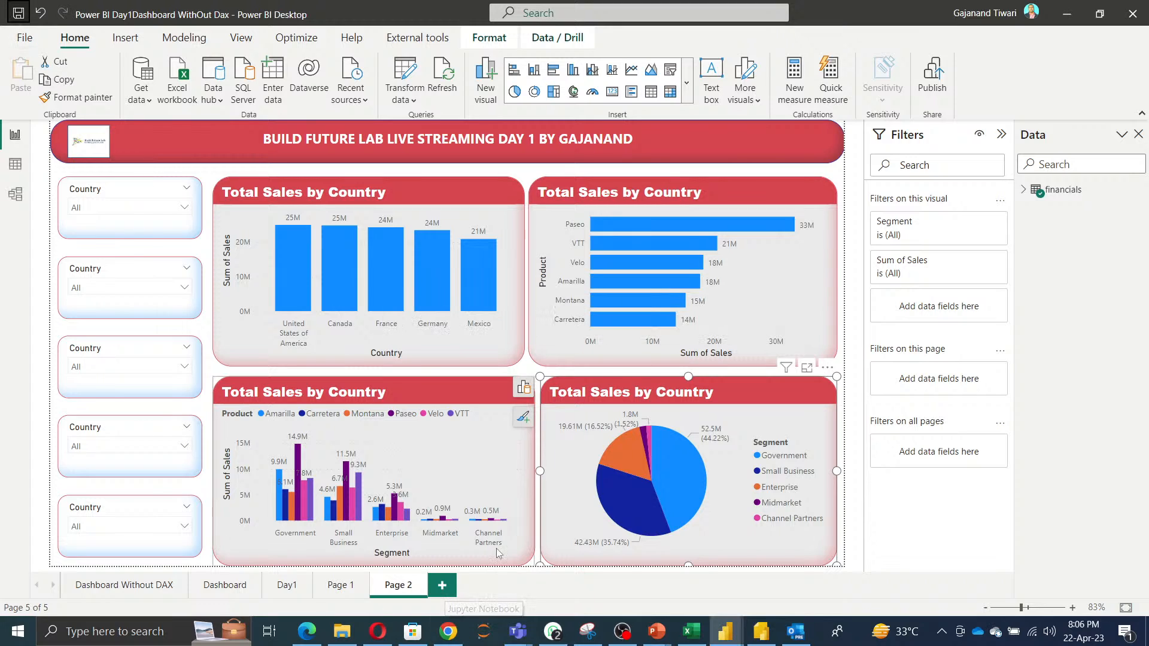
Add a new report page, rename it Day1, and switch to Data view.
click(443, 591)
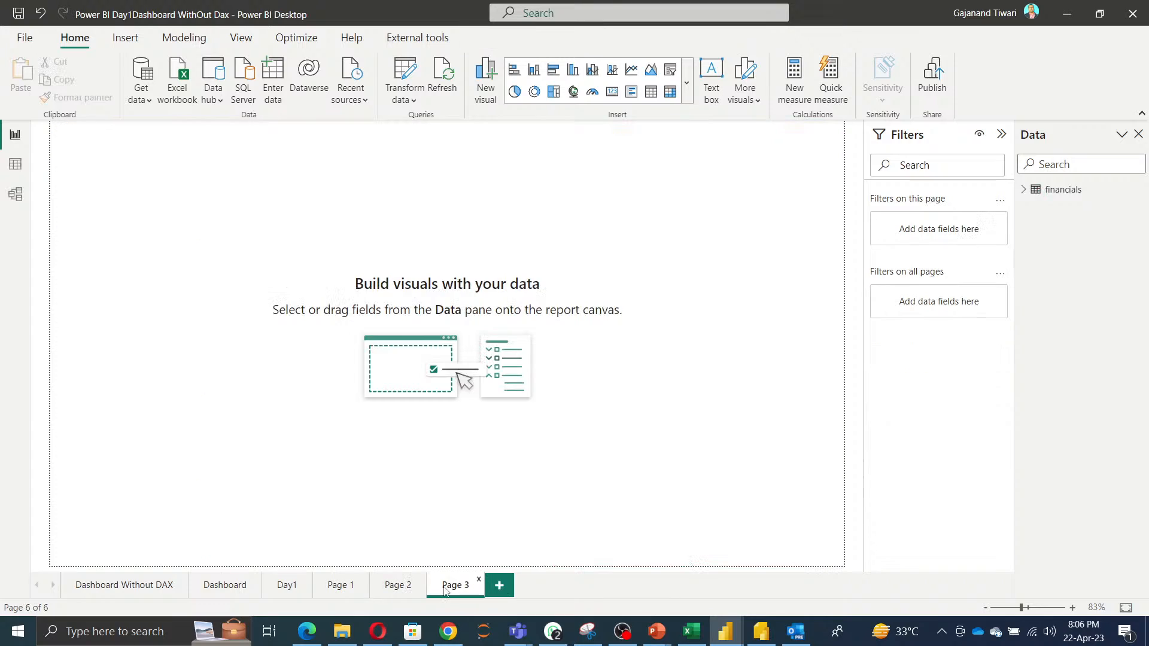
double_click(454, 585)
text(Day1)
key(Return)
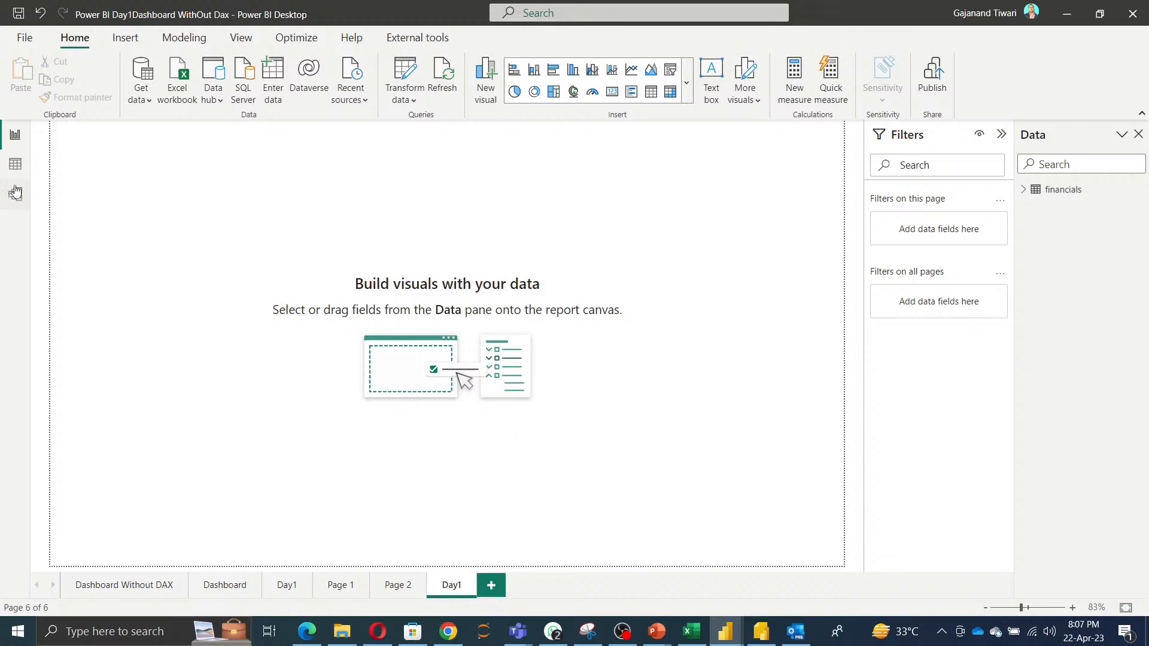
click(16, 164)
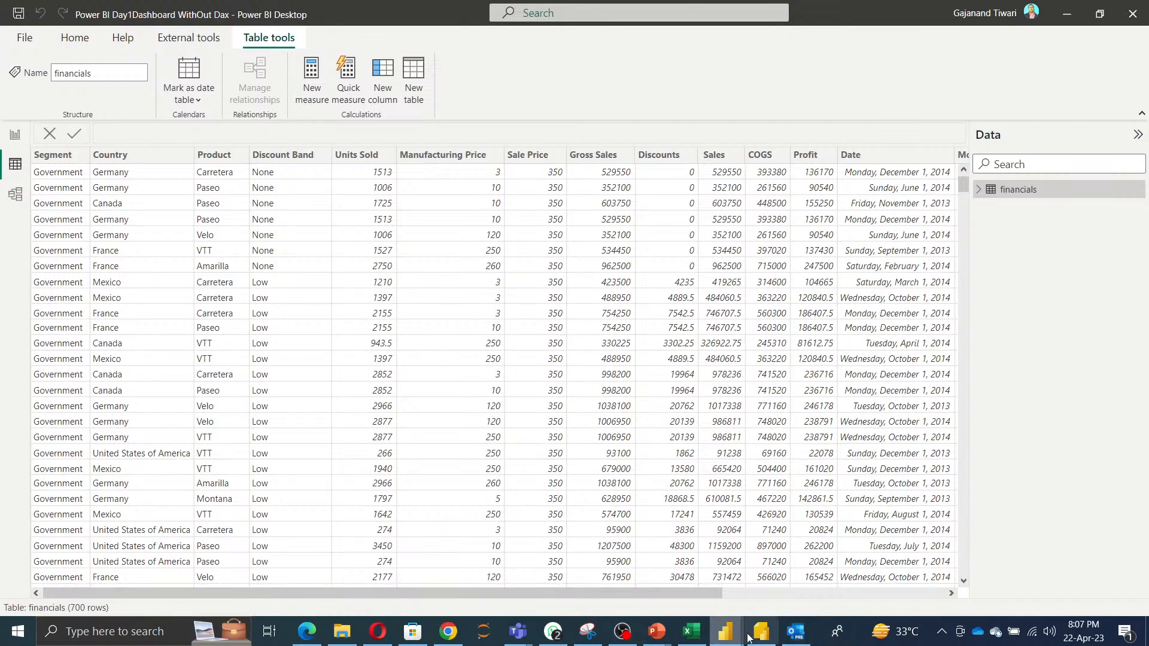
Switch to the Untitled Power BI Desktop window and close its start screen.
mouse_move(724, 637)
click(741, 542)
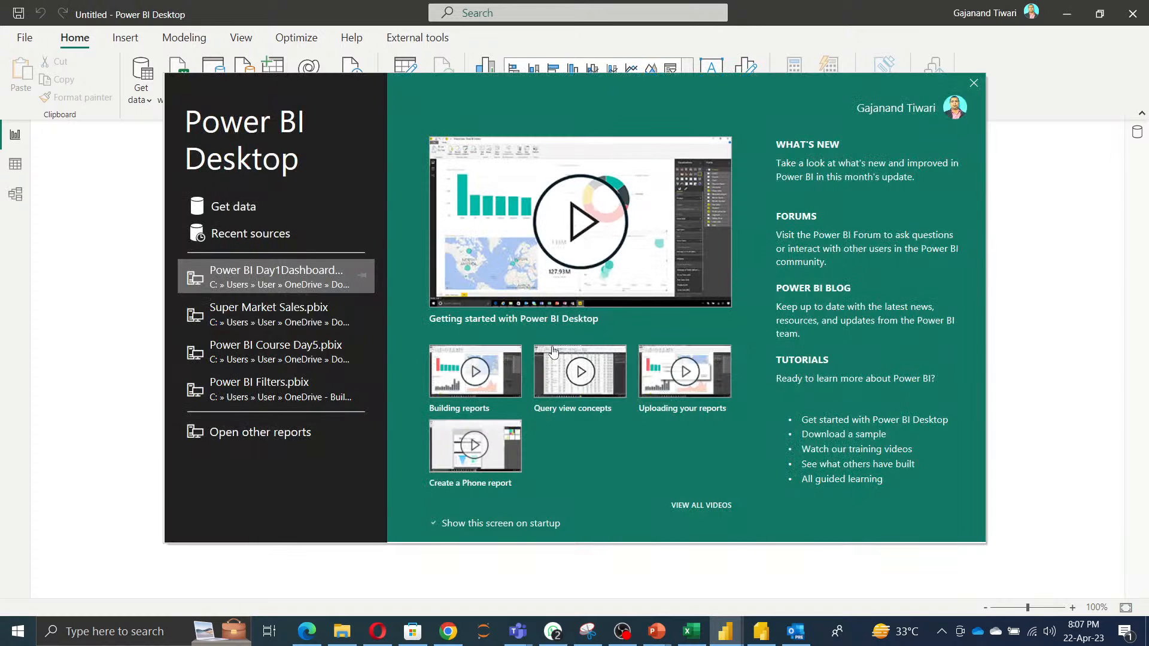
click(974, 84)
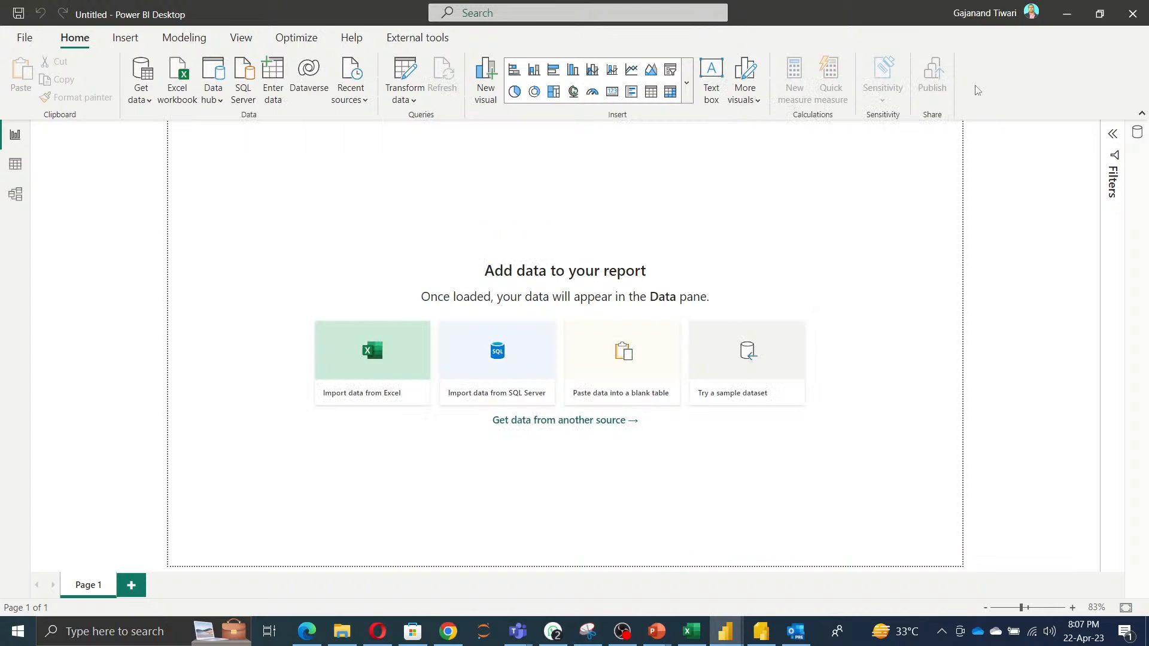
click(736, 399)
click(637, 421)
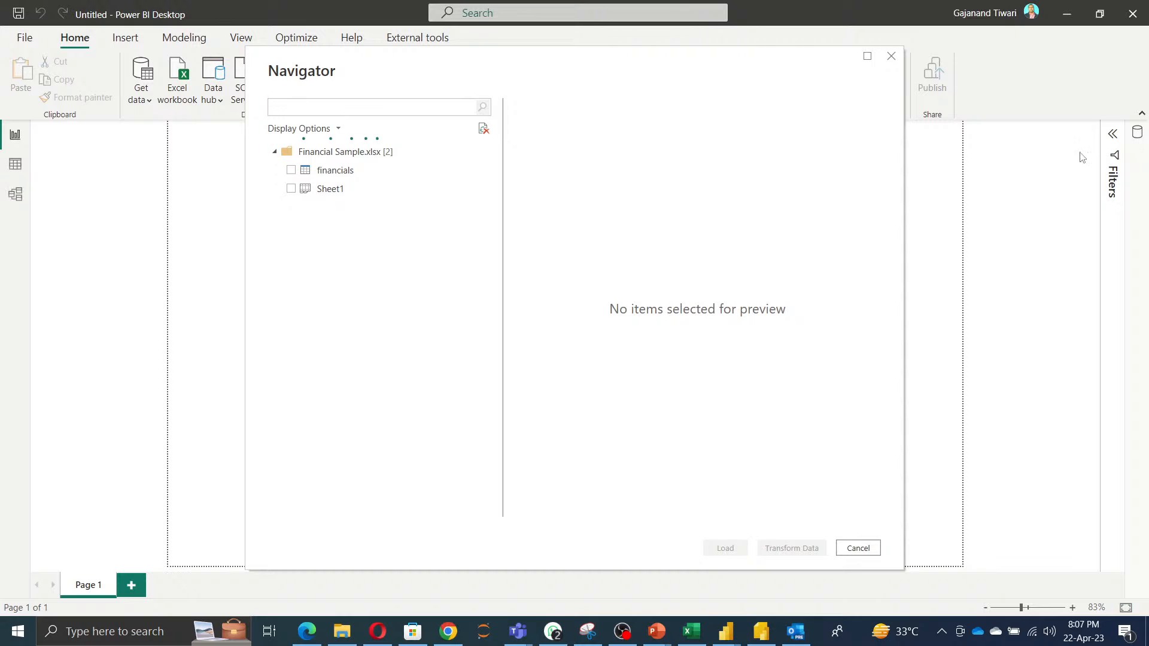
click(291, 172)
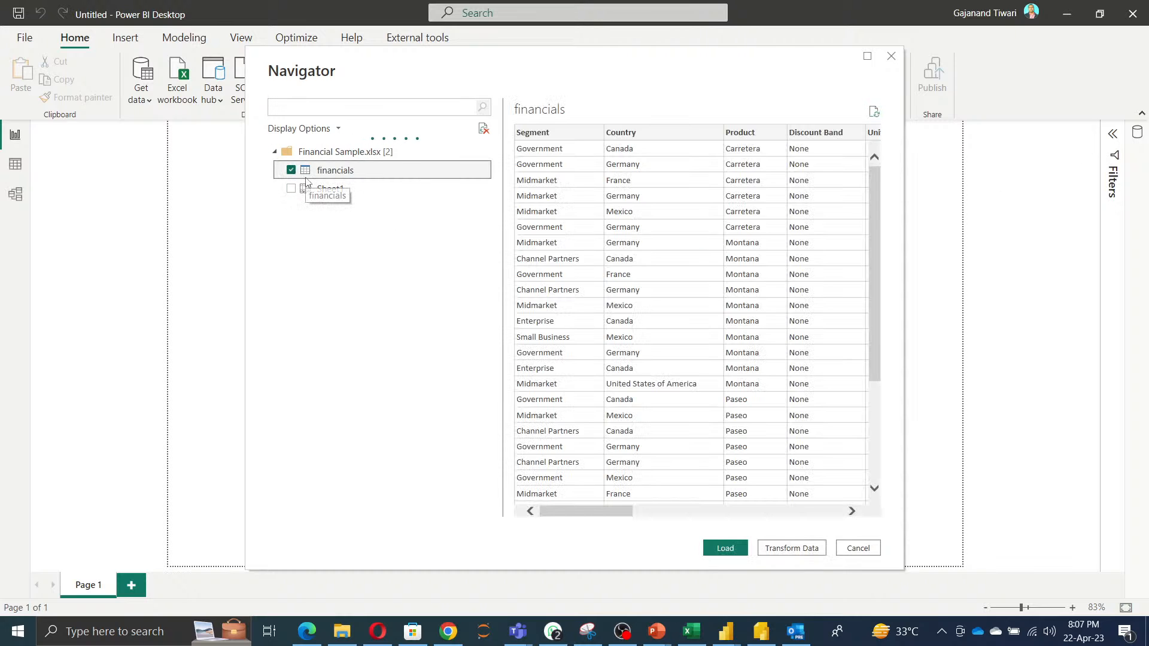
click(860, 548)
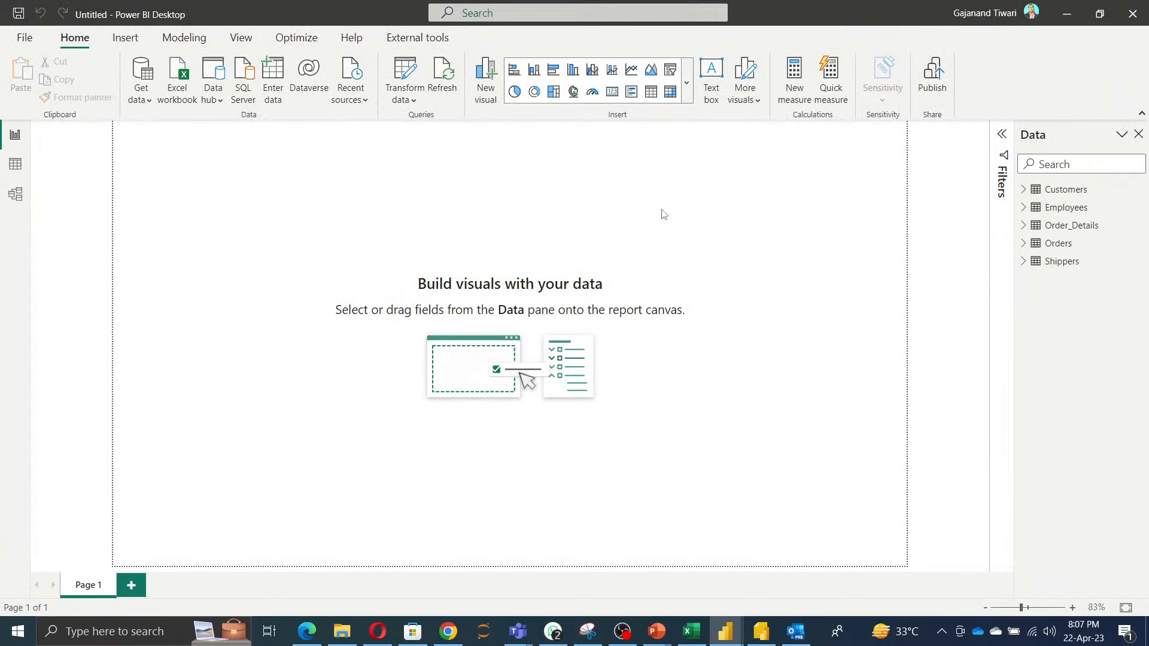
Close the Untitled Power BI Desktop window without saving.
click(1140, 23)
click(649, 339)
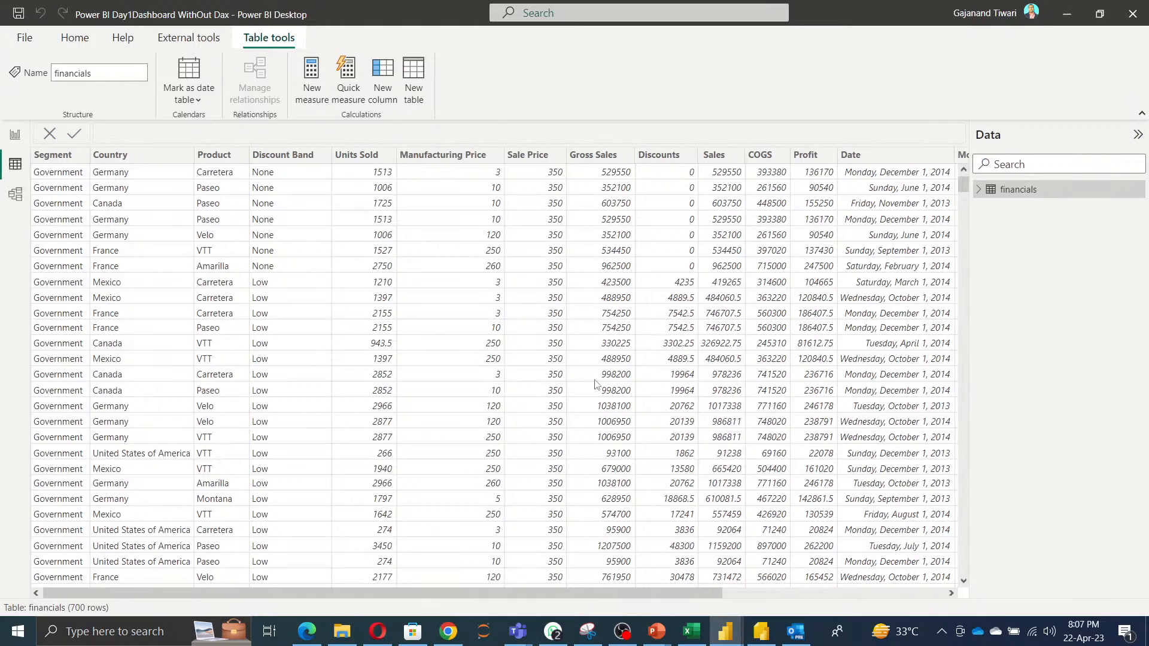
Inspect the financials table's columns in Data view, selecting Segment through Discount Band and scrolling across.
click(52, 157)
click(110, 156)
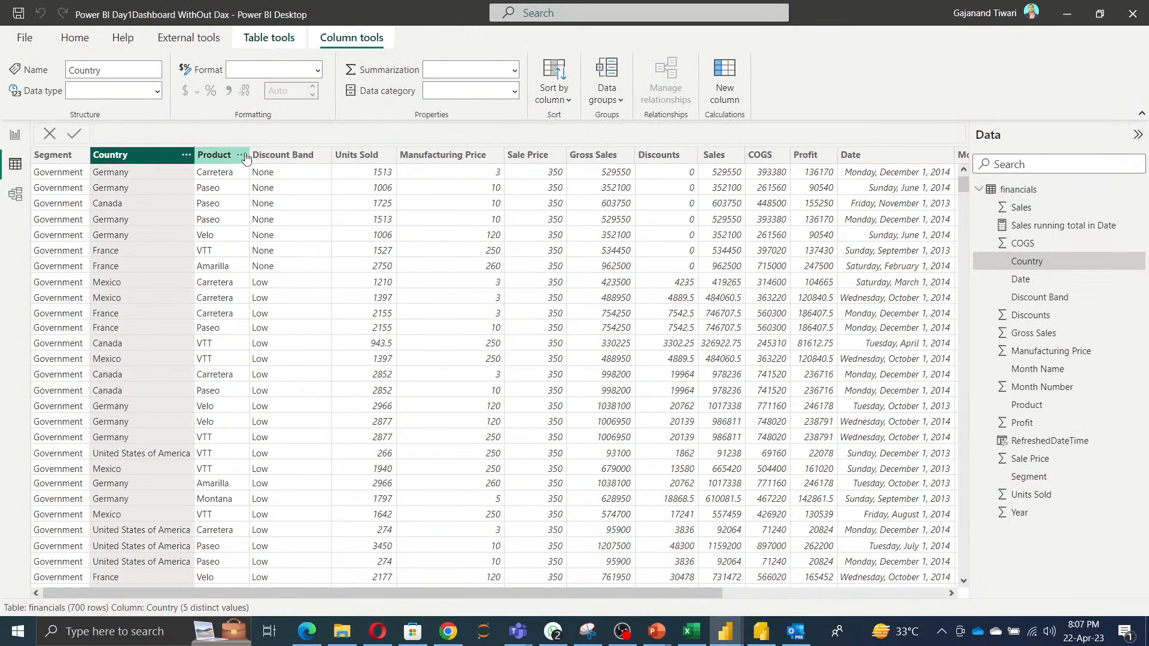
click(214, 154)
click(282, 154)
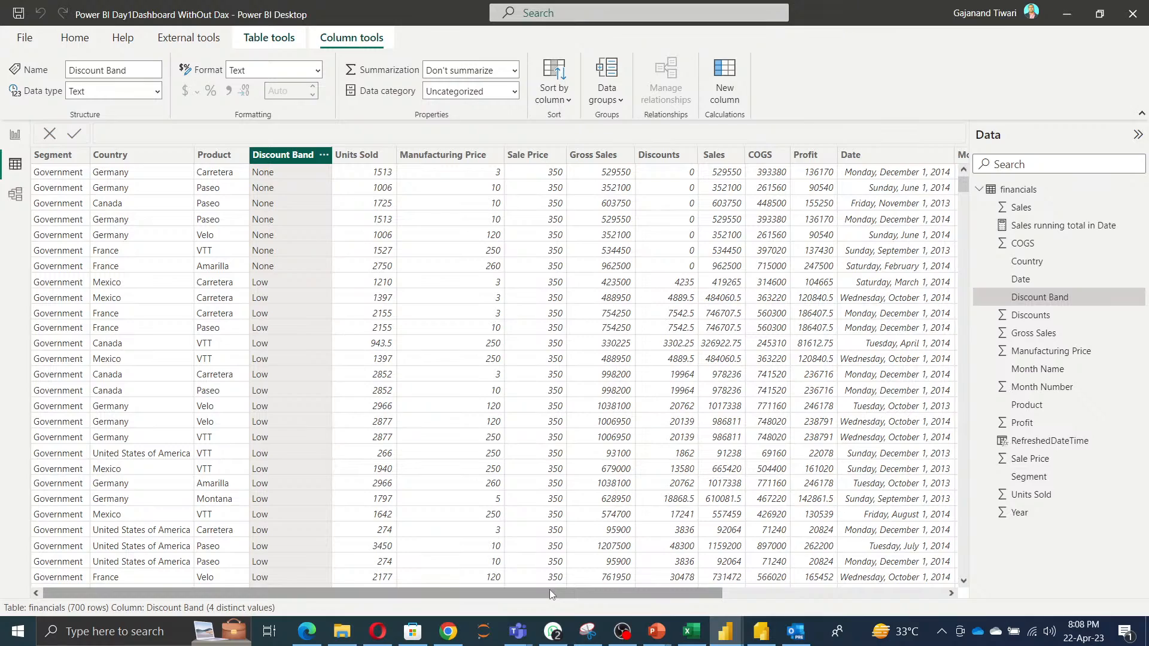
drag(549, 590, 844, 592)
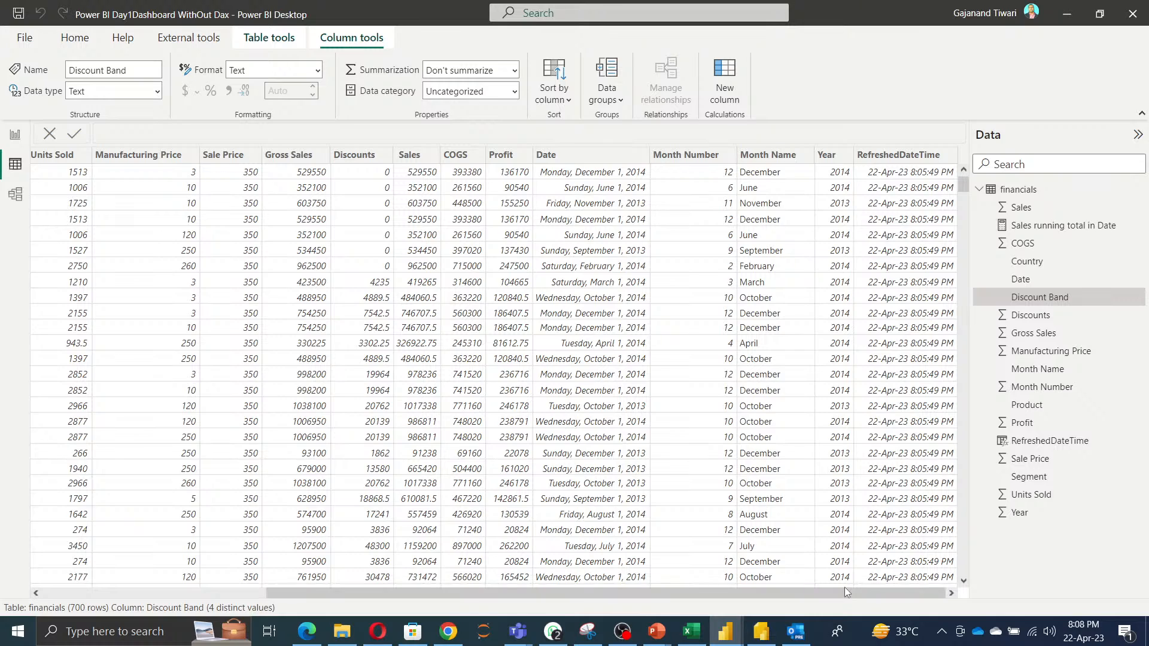
click(1125, 633)
click(1115, 550)
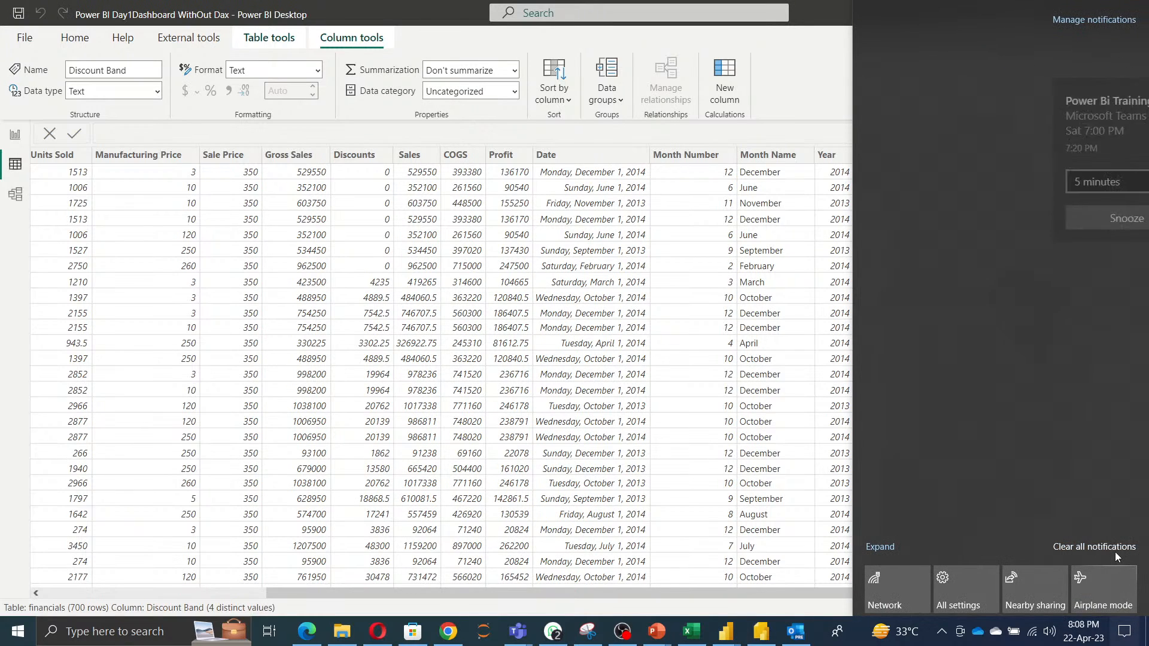
Return to Report view and look at the Dashboard Without DAX page before going back to the Day1 page.
click(819, 633)
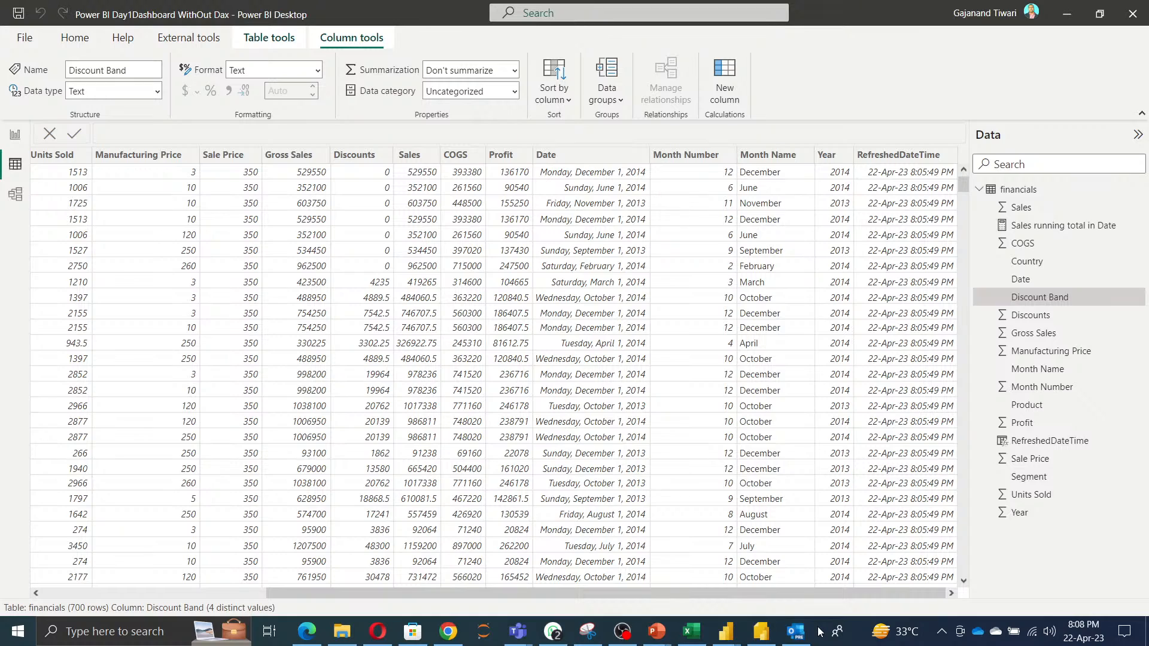
click(15, 134)
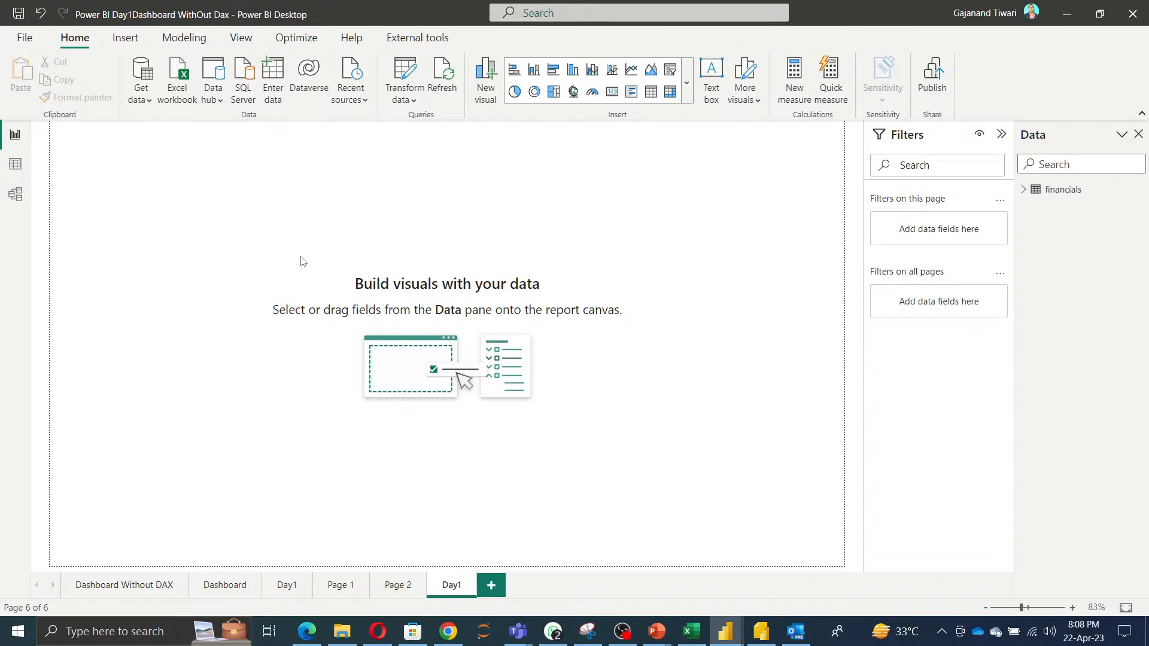
click(130, 586)
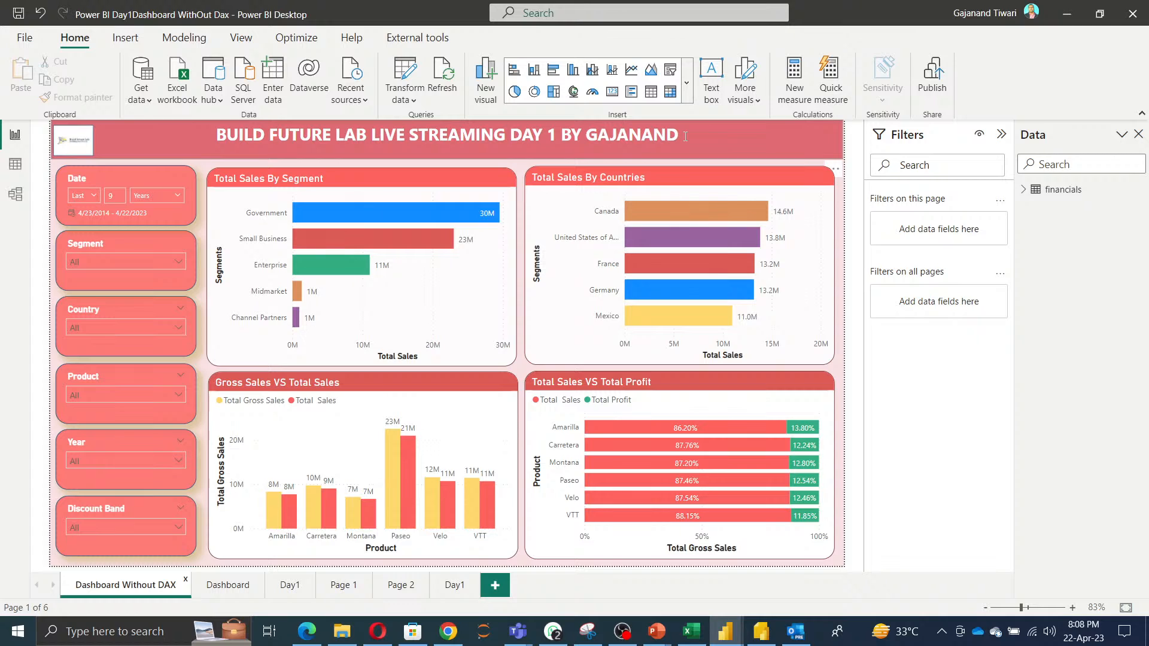
click(454, 587)
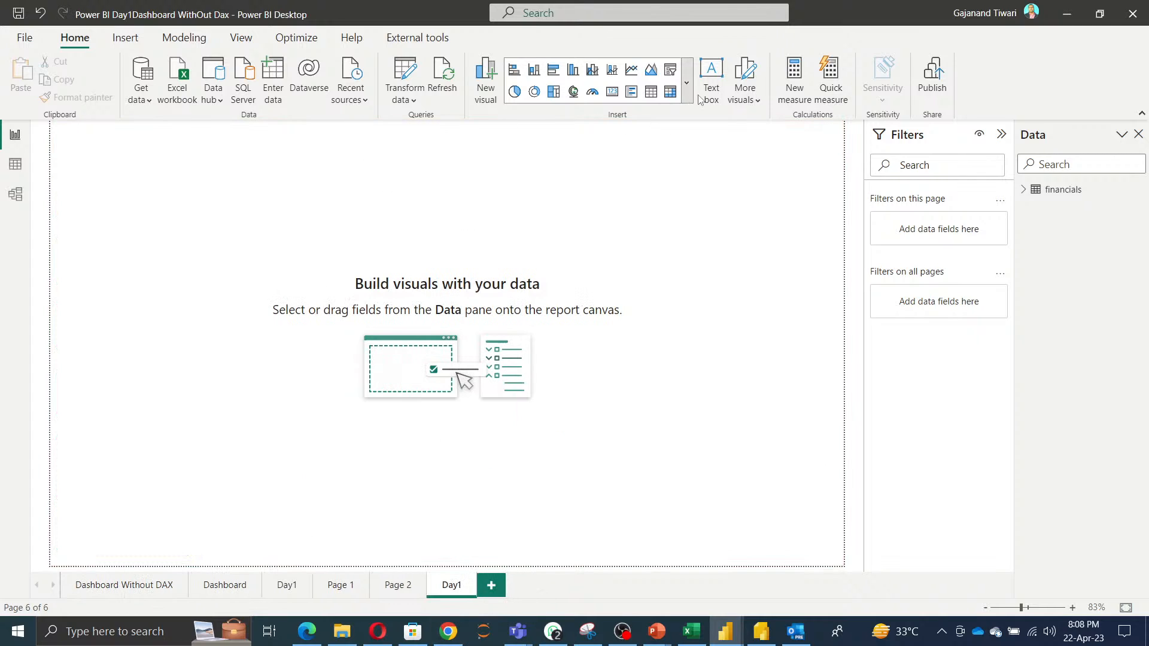
Insert a text box stretched across the top of the Day1 page and enter the title VLSP POWER BI TRAINING - DAY01.
click(710, 81)
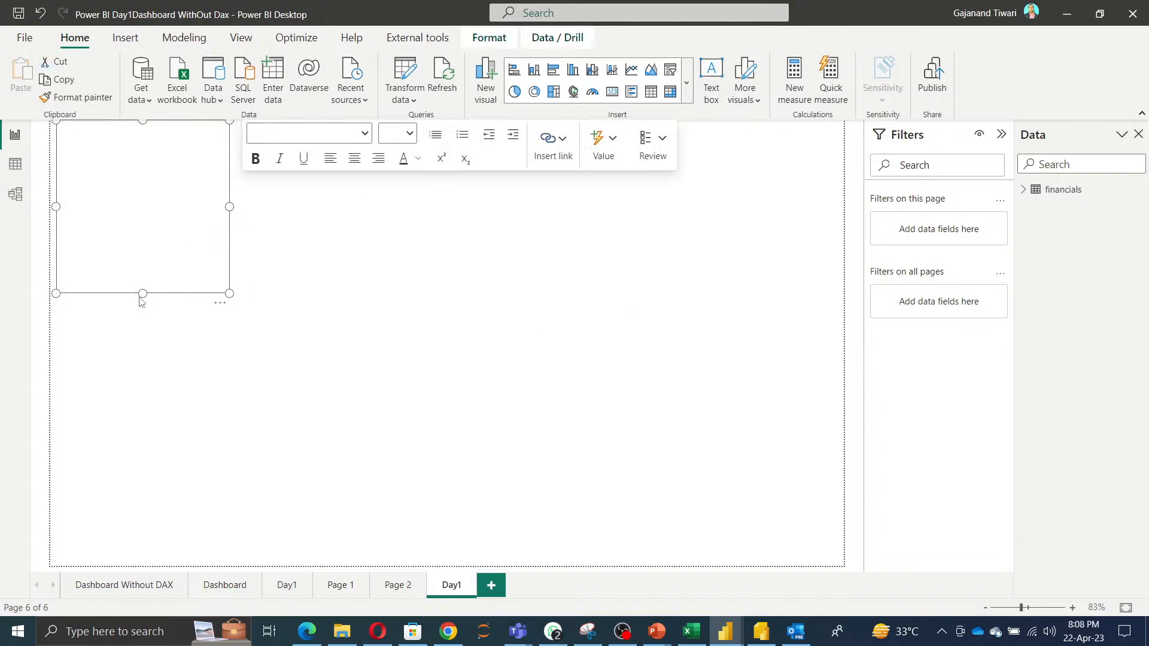
drag(142, 287, 50, 141)
drag(229, 141, 861, 141)
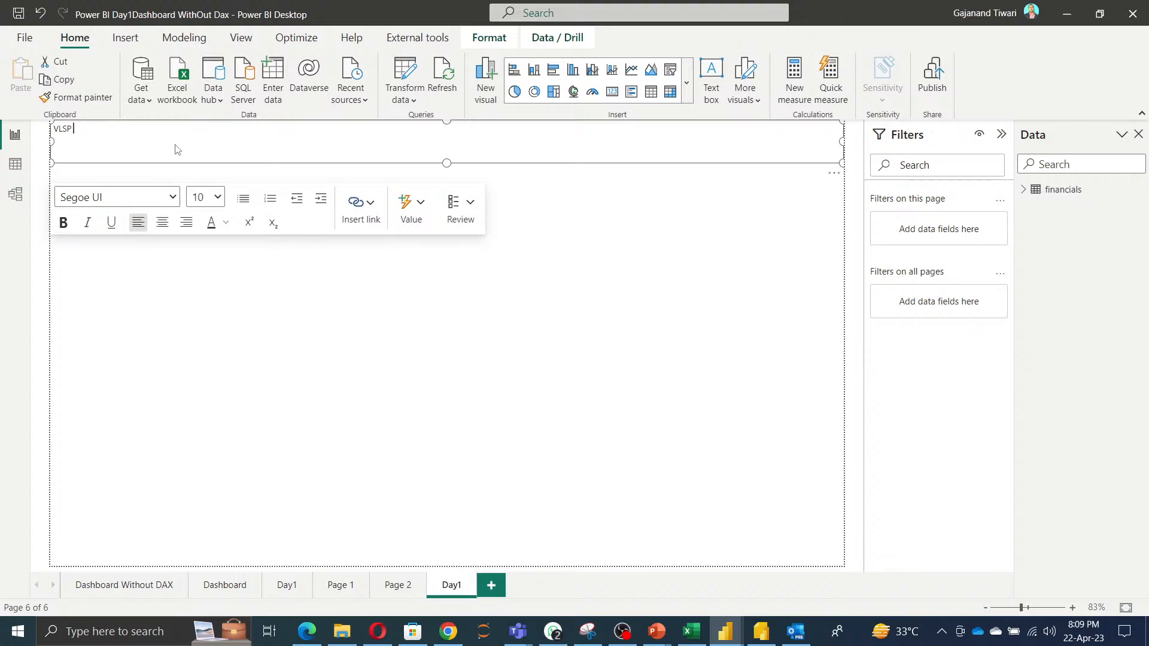
text(WER BI TRAINING - DAY01)
Center the whole title text, set its font size to 24 and make it bold.
key(ctrl+a)
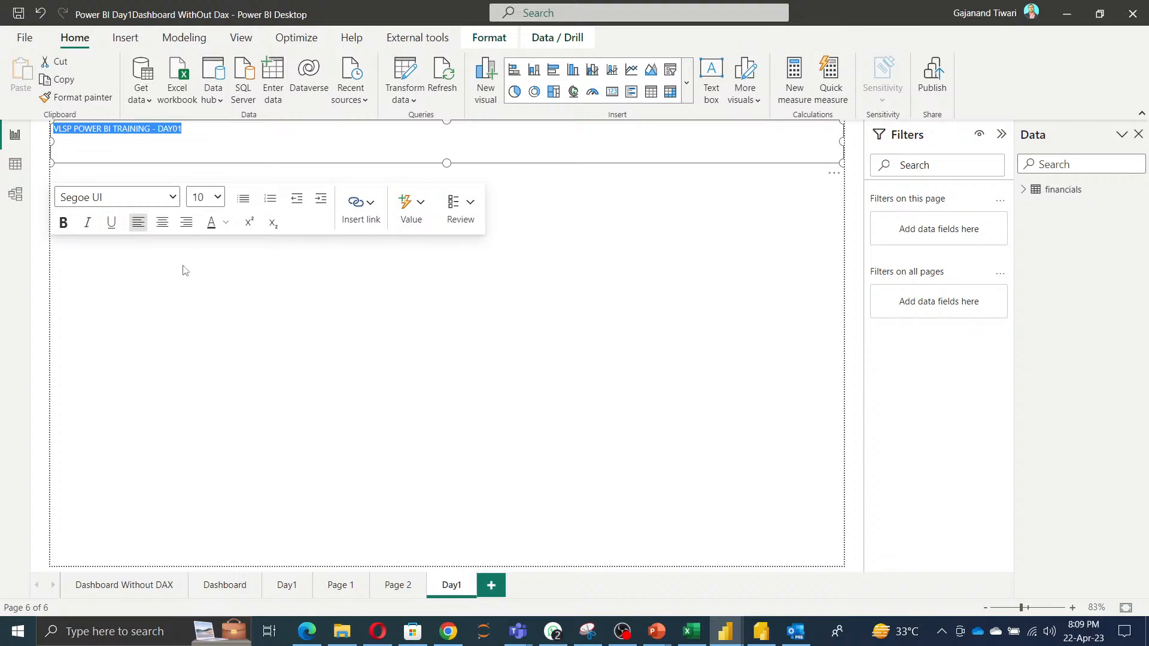
click(162, 222)
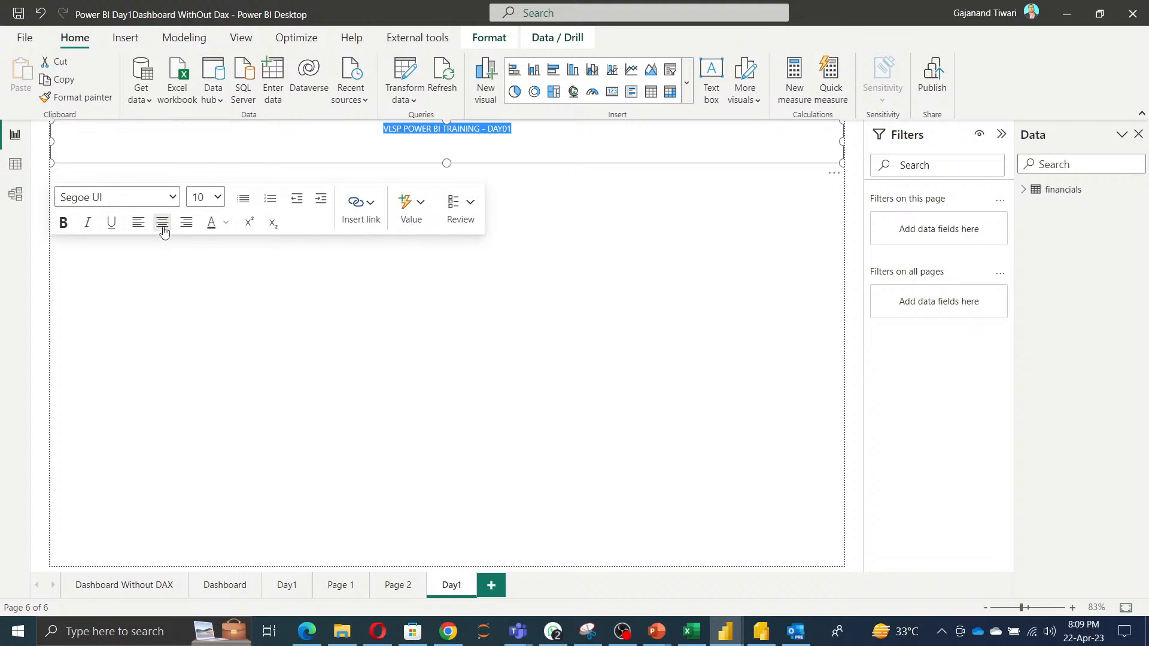
click(217, 197)
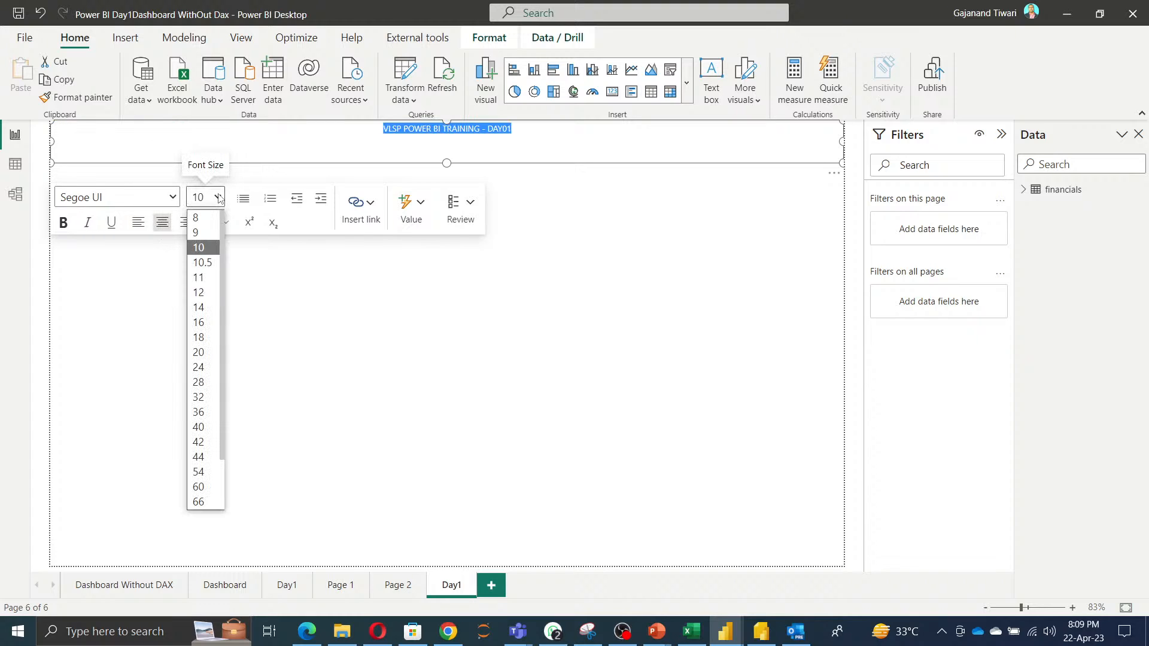
click(203, 367)
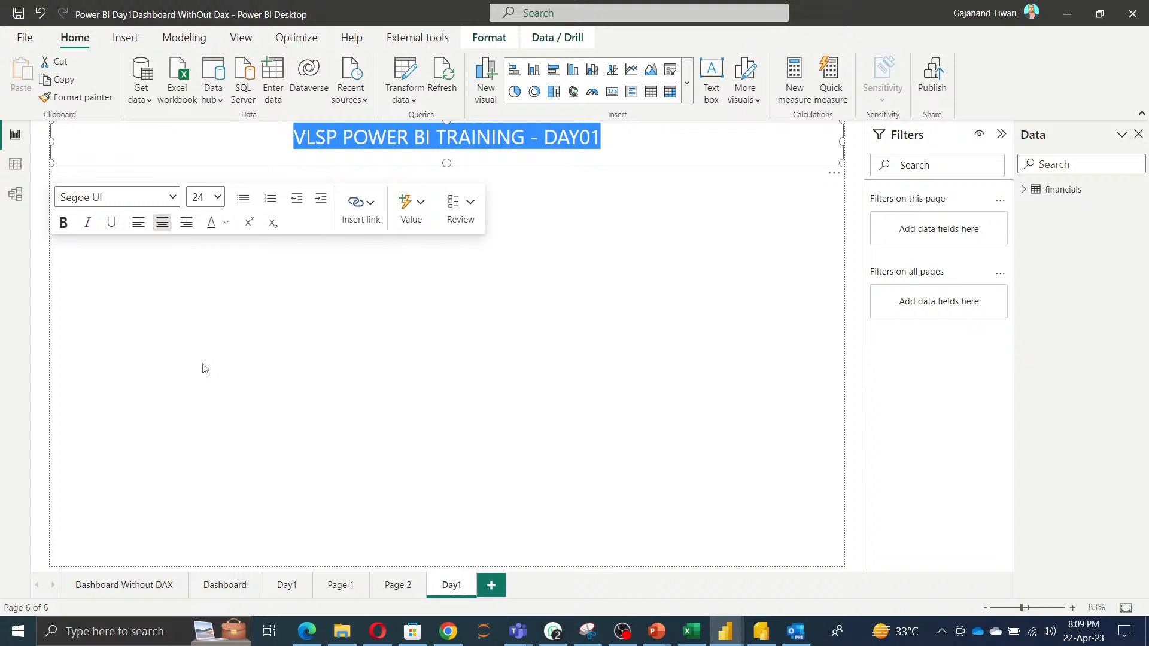
click(62, 223)
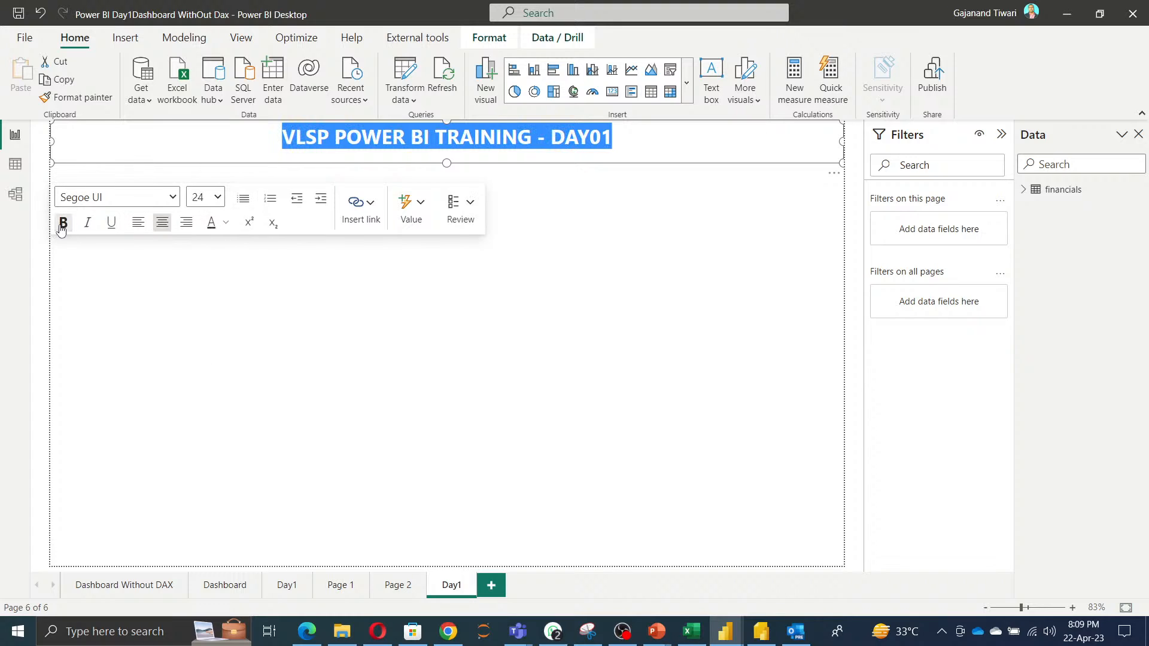
Change the title text's font colour to white.
click(225, 223)
click(239, 276)
click(651, 341)
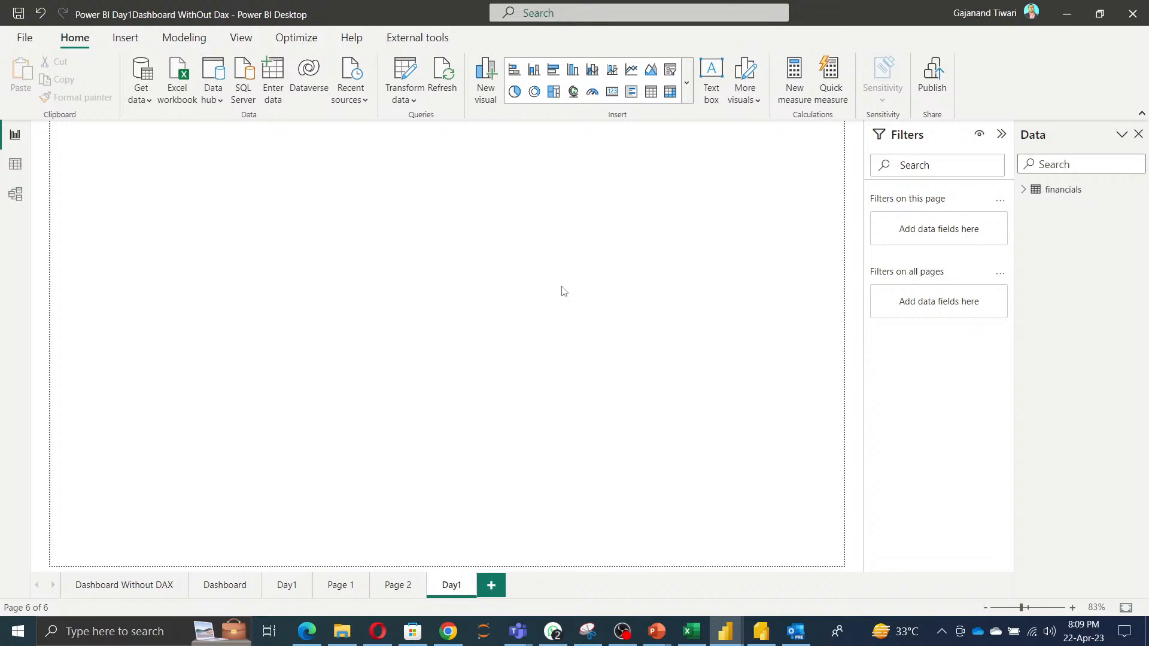
Set the title text box's height to about 56 in the Format pane and open its background colour palette.
click(500, 139)
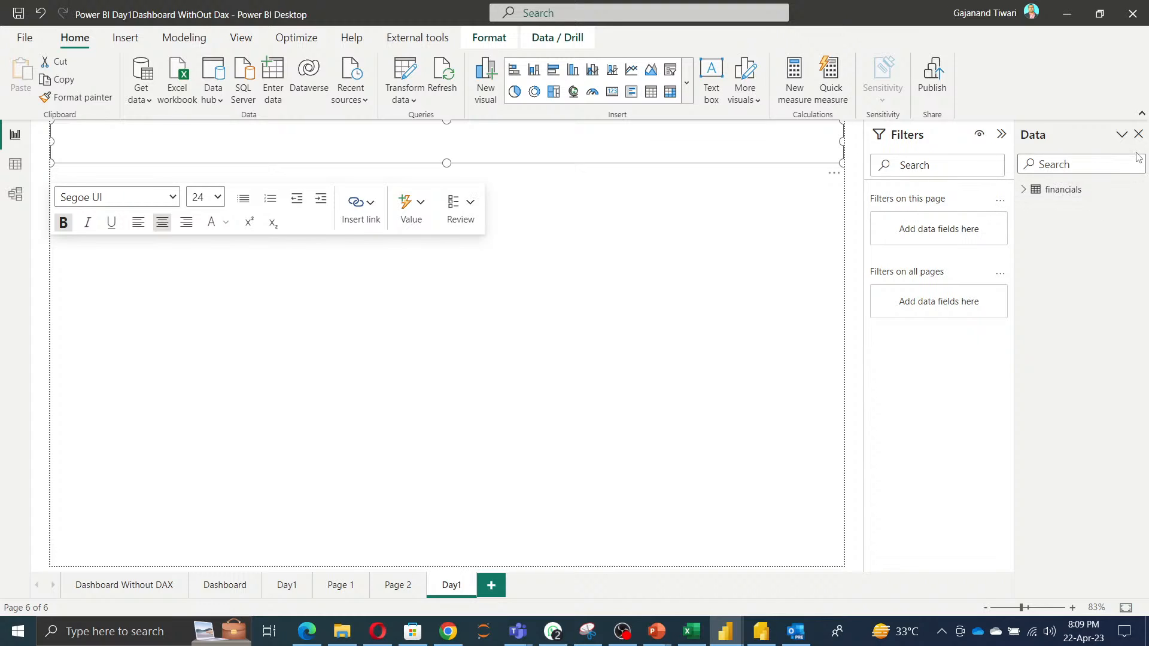
click(241, 38)
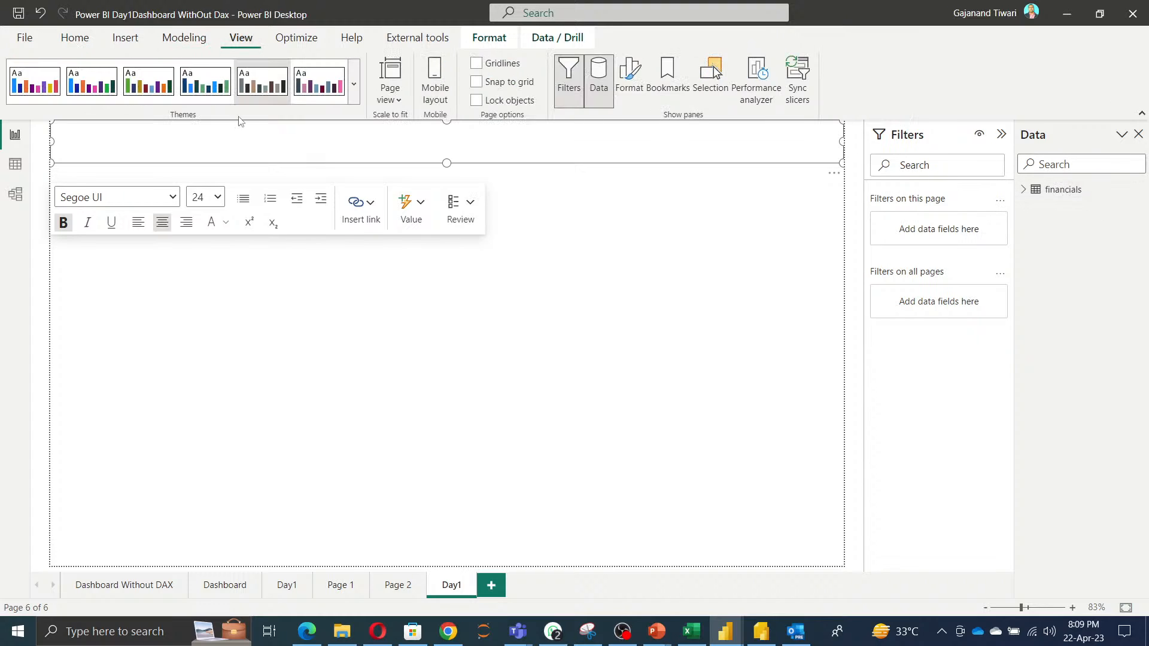
click(629, 78)
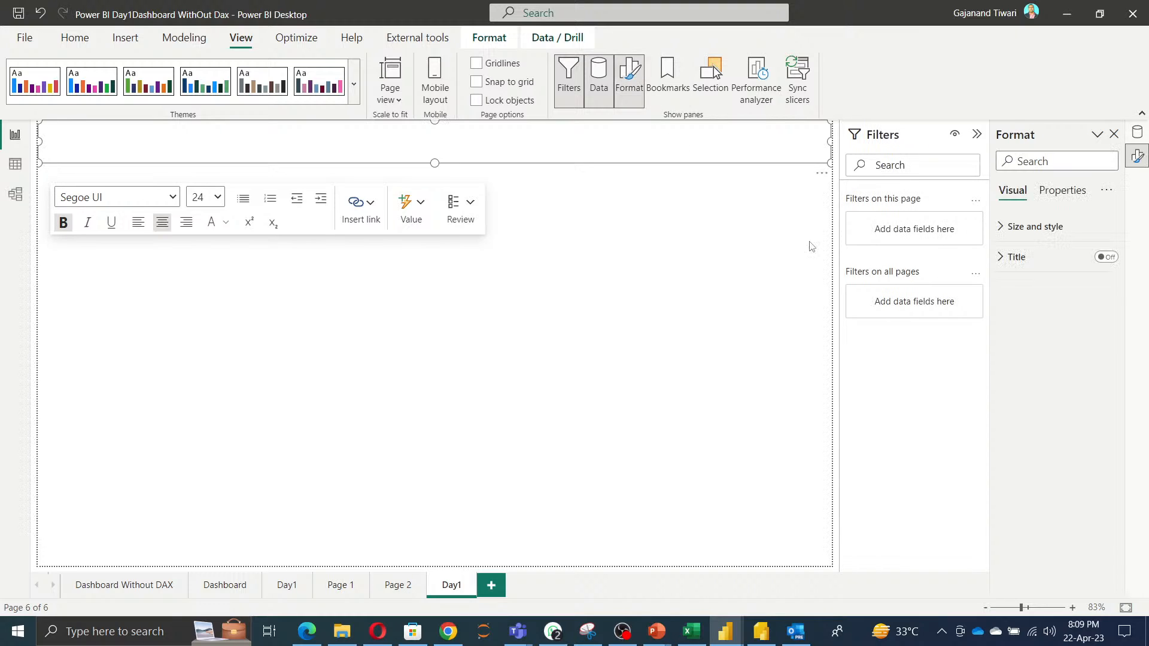
click(1046, 227)
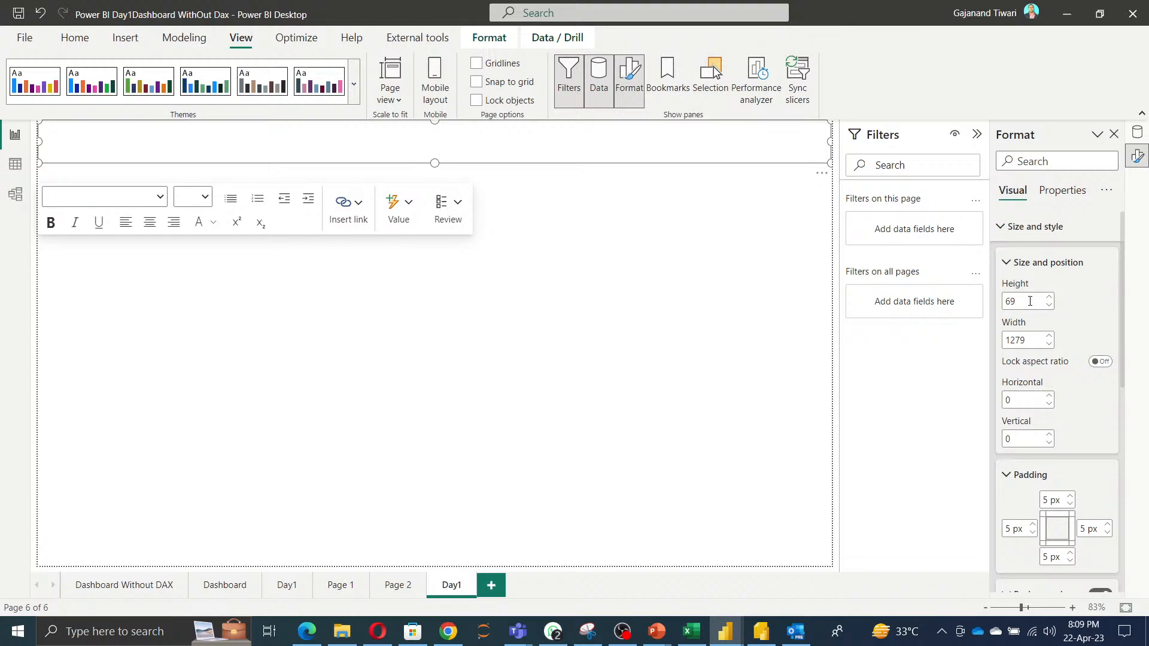
click(1049, 306)
click(1049, 306)
click(1049, 306)
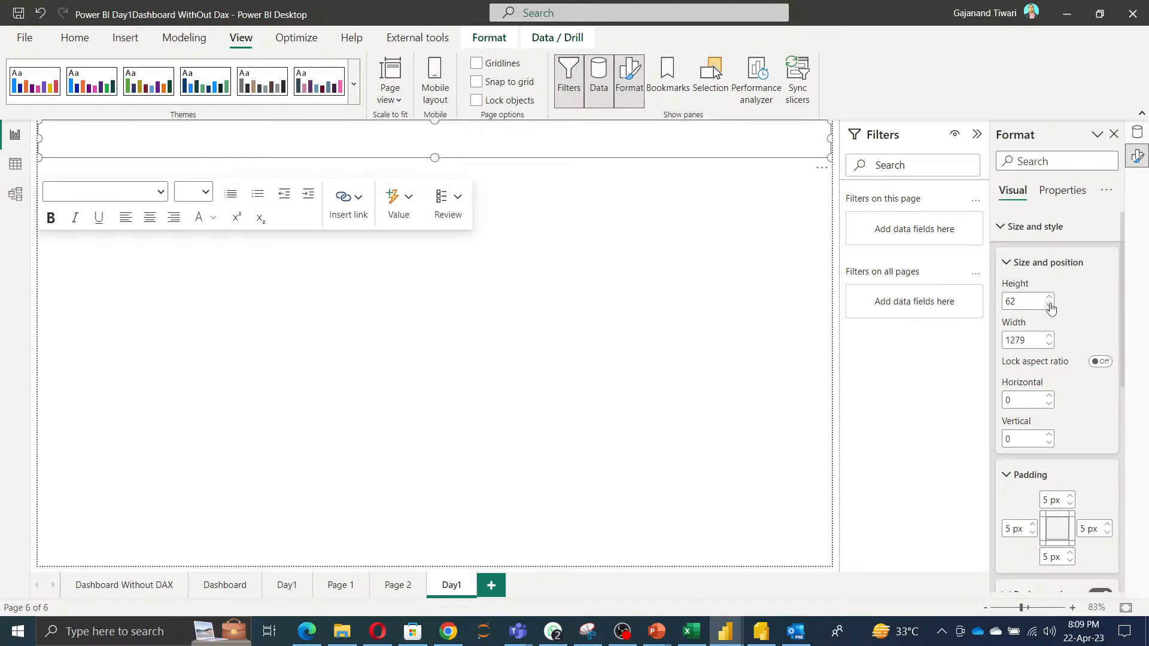
click(1049, 305)
click(1050, 306)
click(1049, 306)
click(1049, 306)
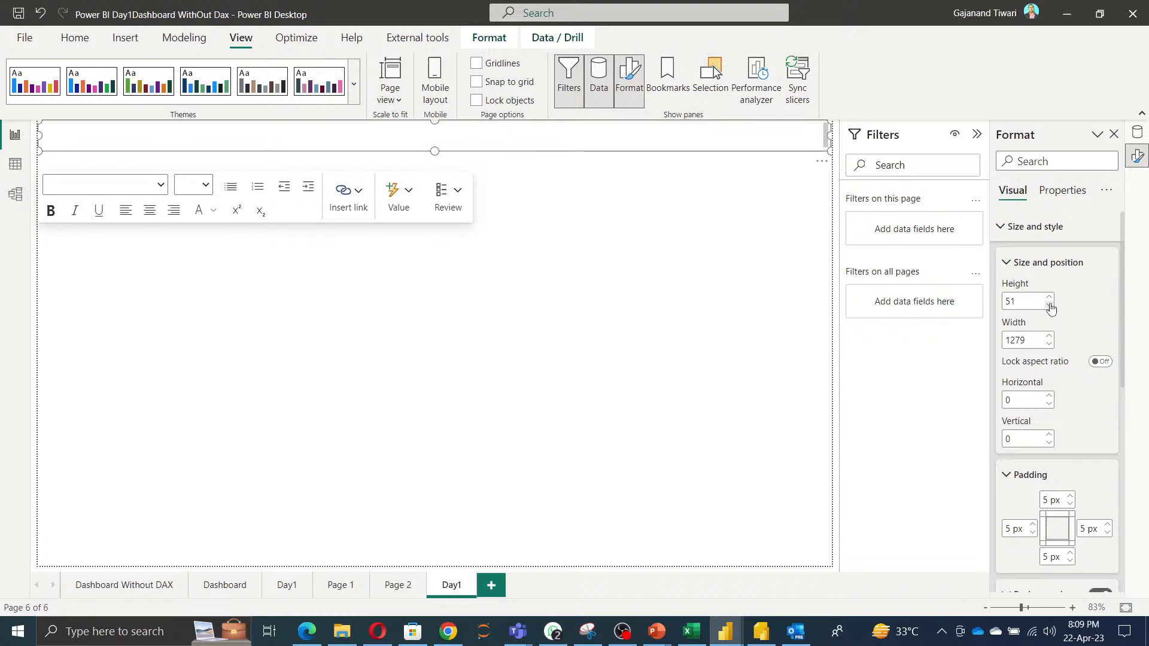
click(1050, 306)
click(1049, 305)
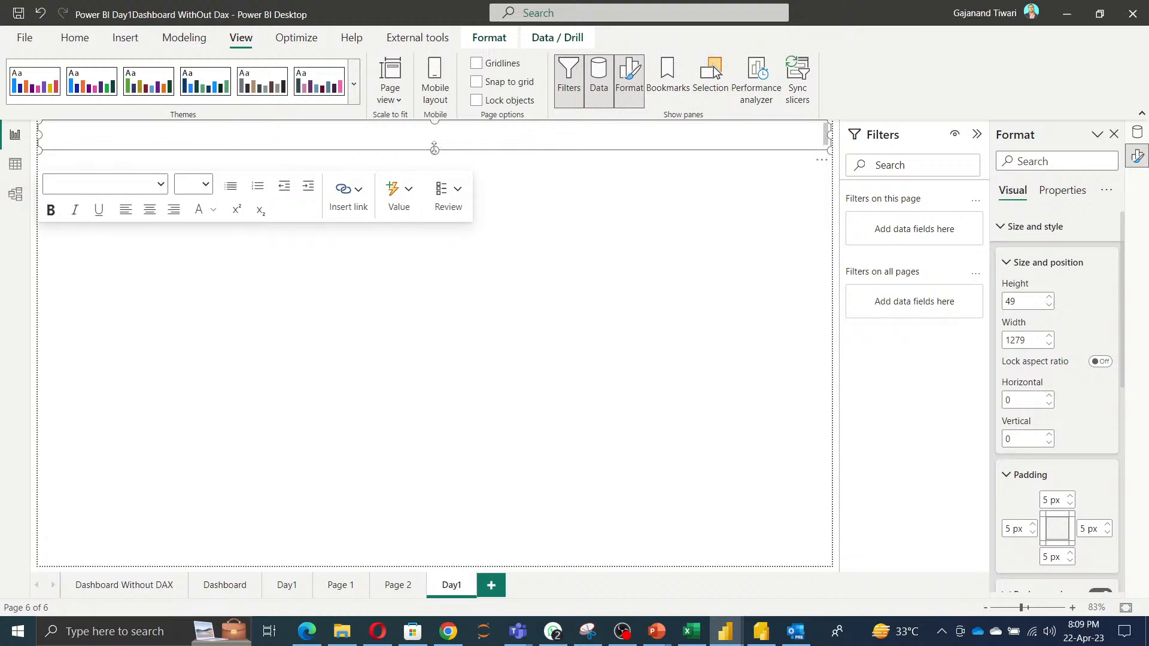
drag(434, 149, 436, 156)
scroll(1030, 334, down, 5)
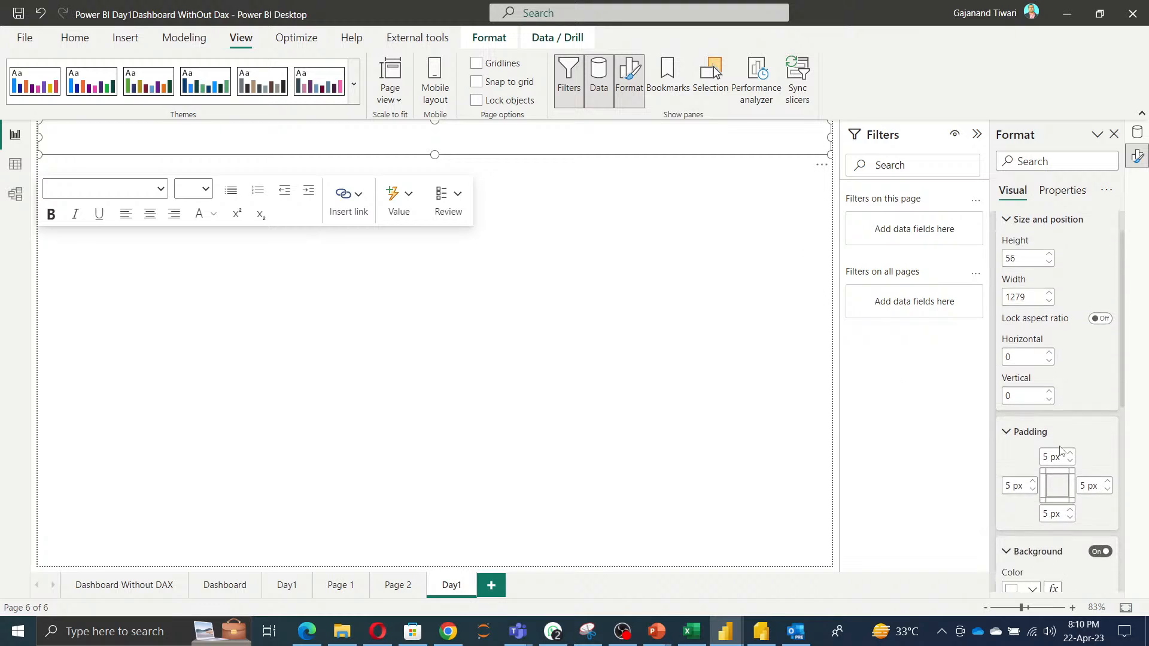
click(1032, 347)
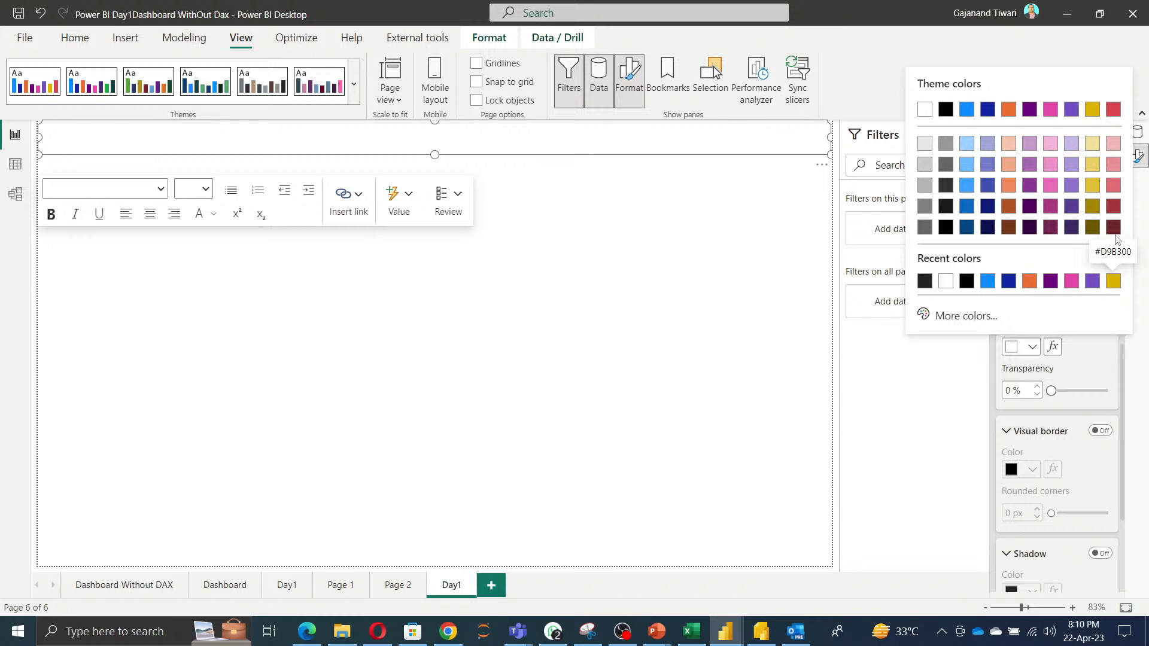
Switch to Chrome, open Google and go to the DataVeld website.
click(449, 636)
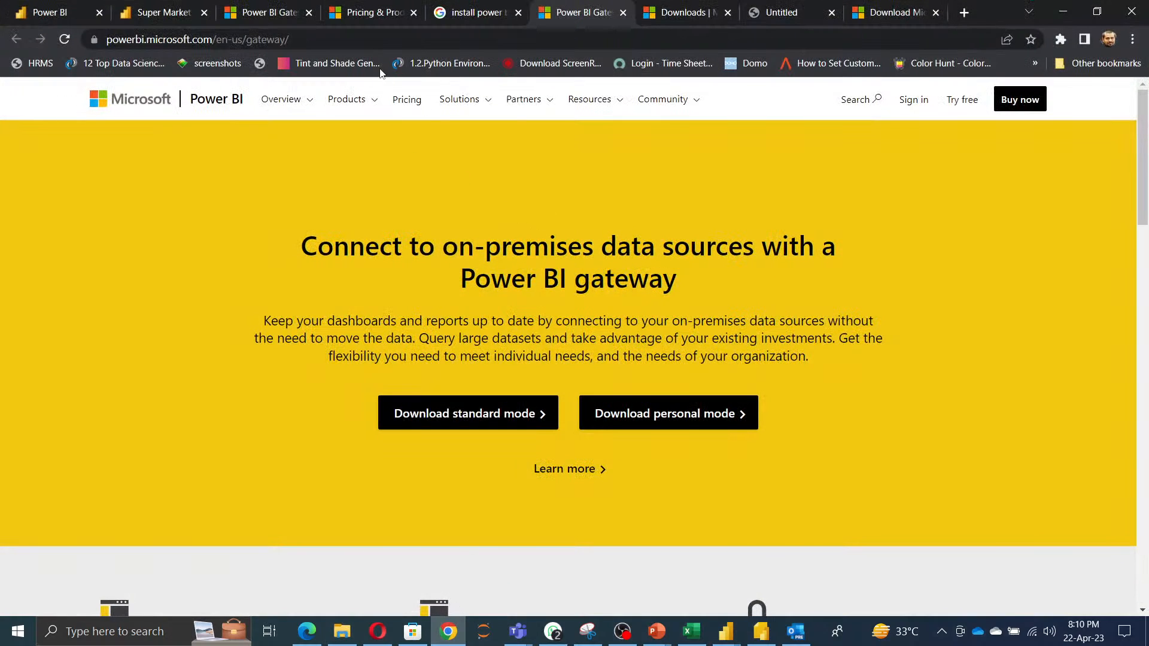
click(376, 37)
text(GOO)
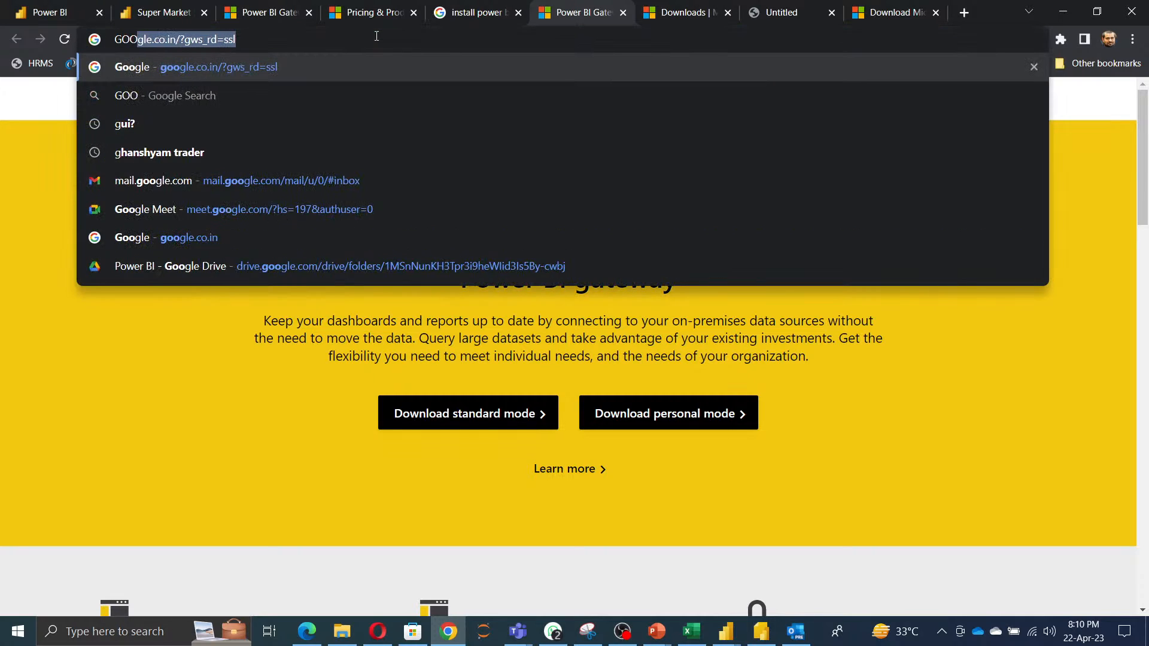
key(Return)
text(DATAV)
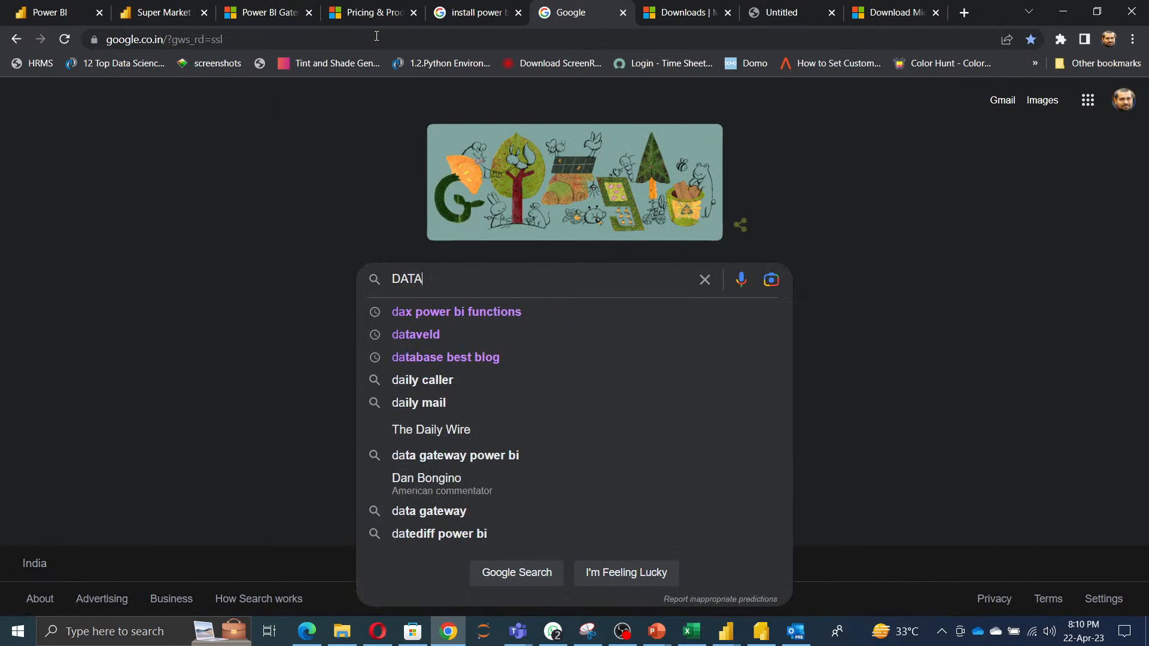
key(Return)
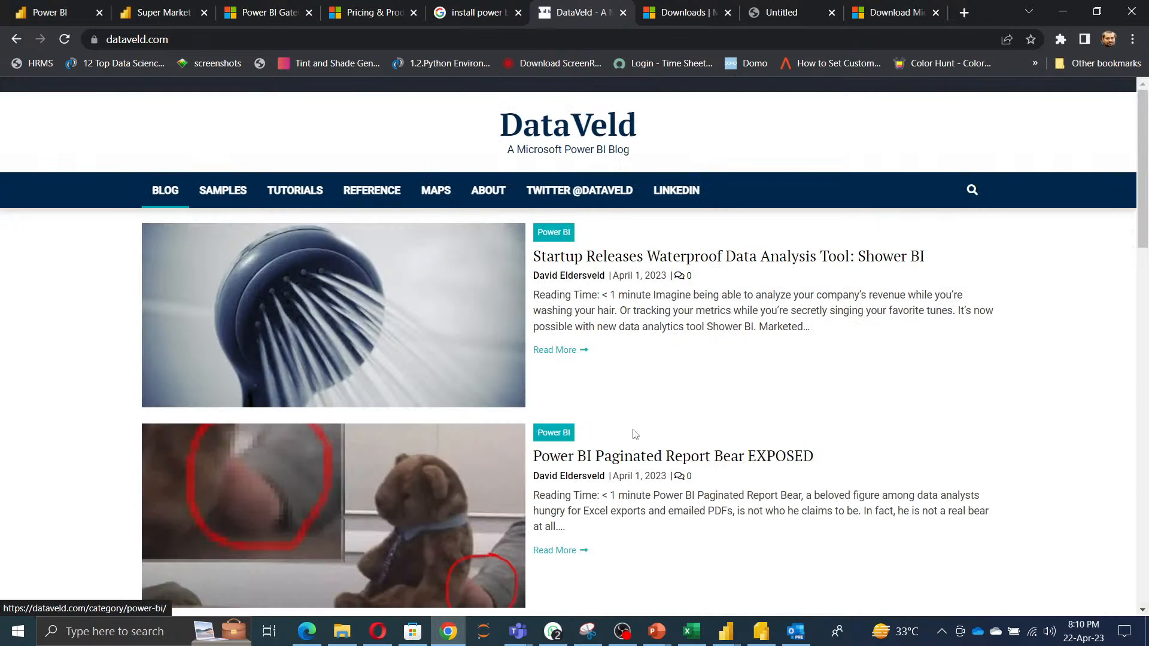
Open the DataVeld Samples page and browse the Power BI samples listed there.
scroll(635, 433, down, 15)
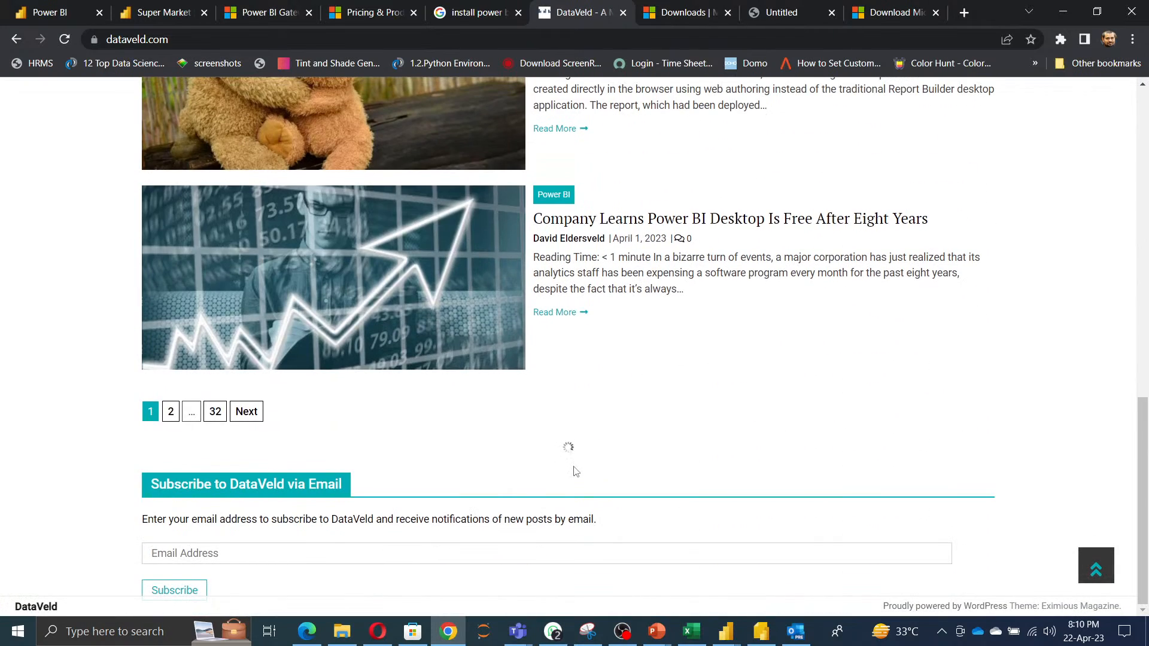
scroll(574, 467, up, 15)
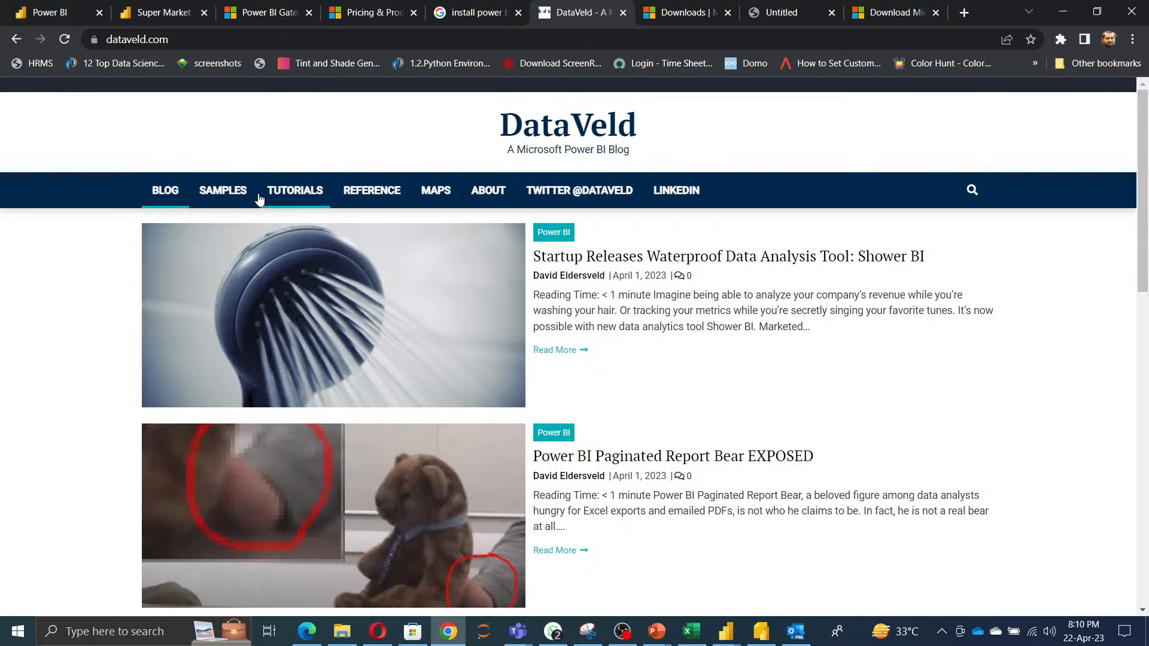
click(228, 191)
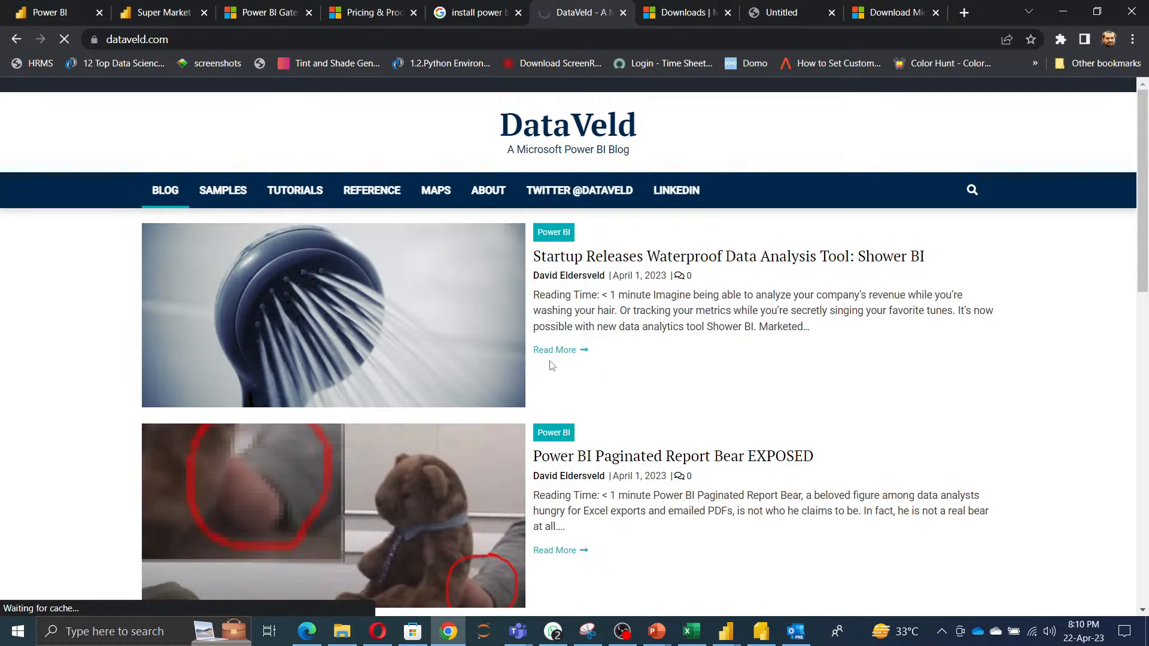
scroll(649, 423, down, 12)
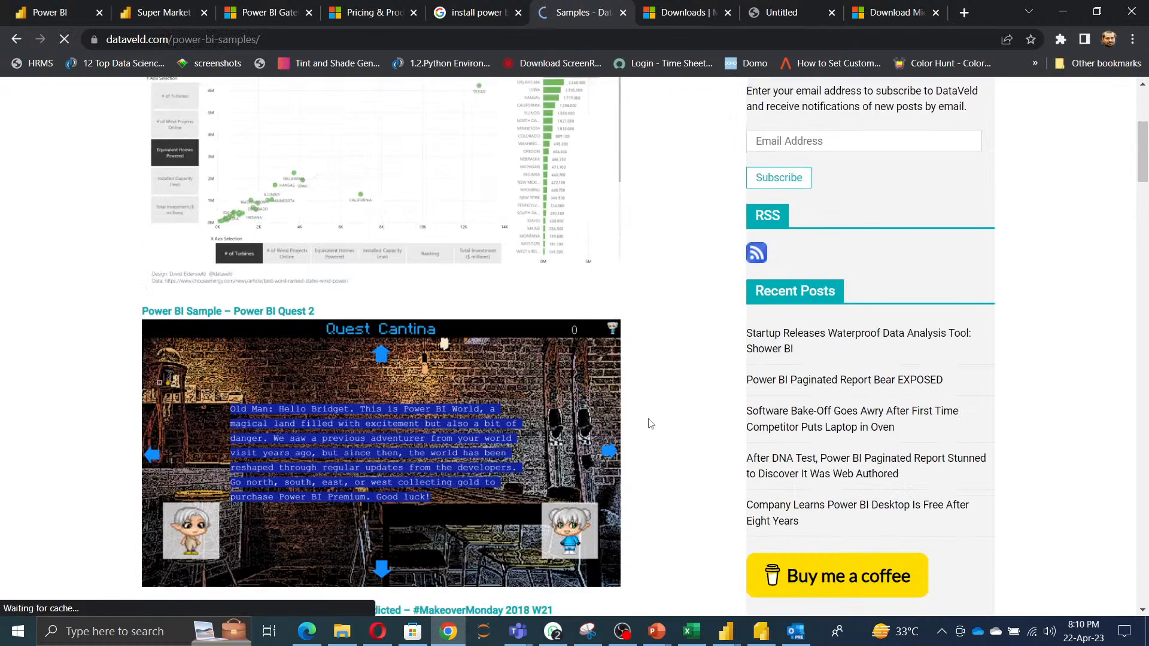
scroll(651, 423, down, 15)
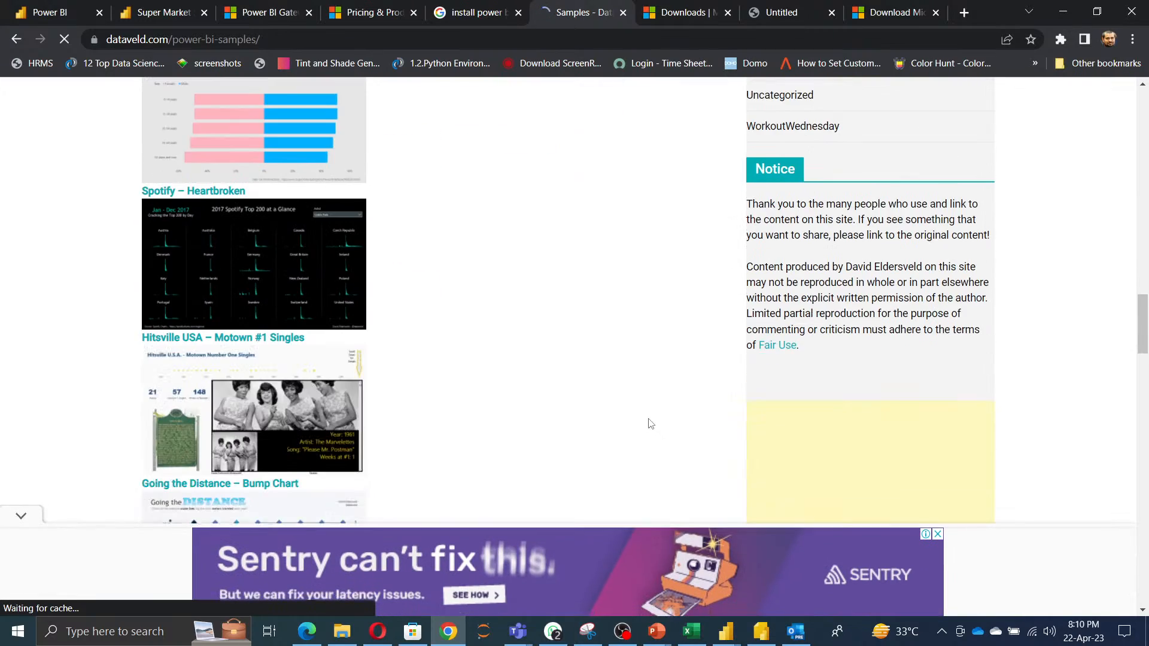
scroll(651, 423, down, 10)
scroll(650, 423, up, 15)
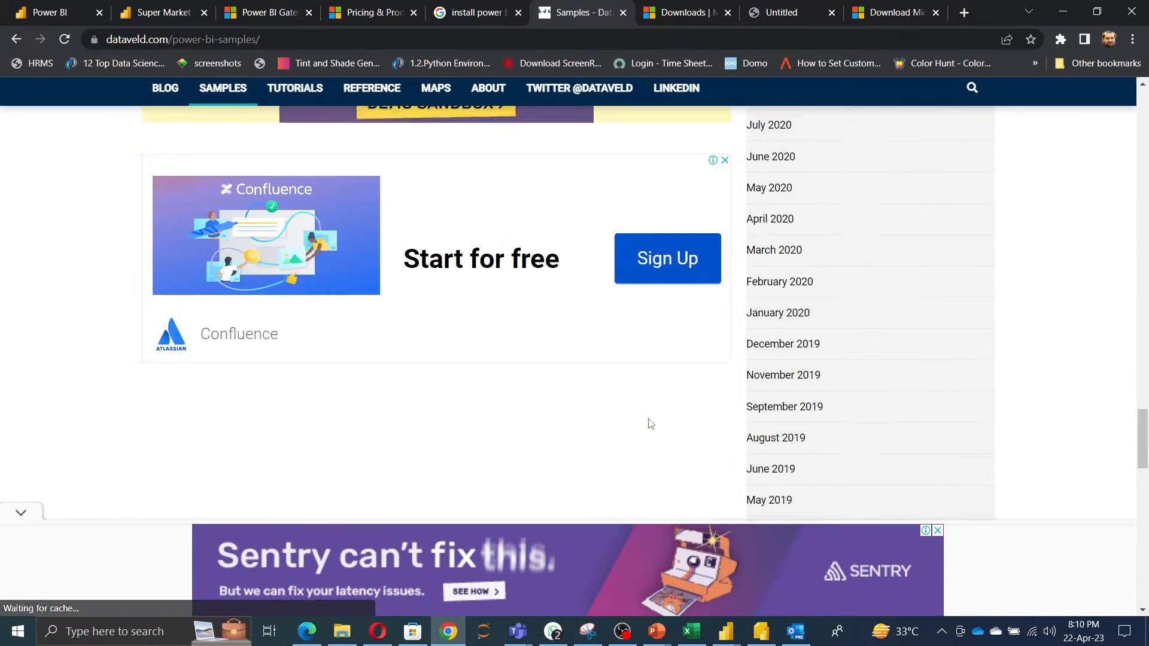
scroll(650, 423, up, 15)
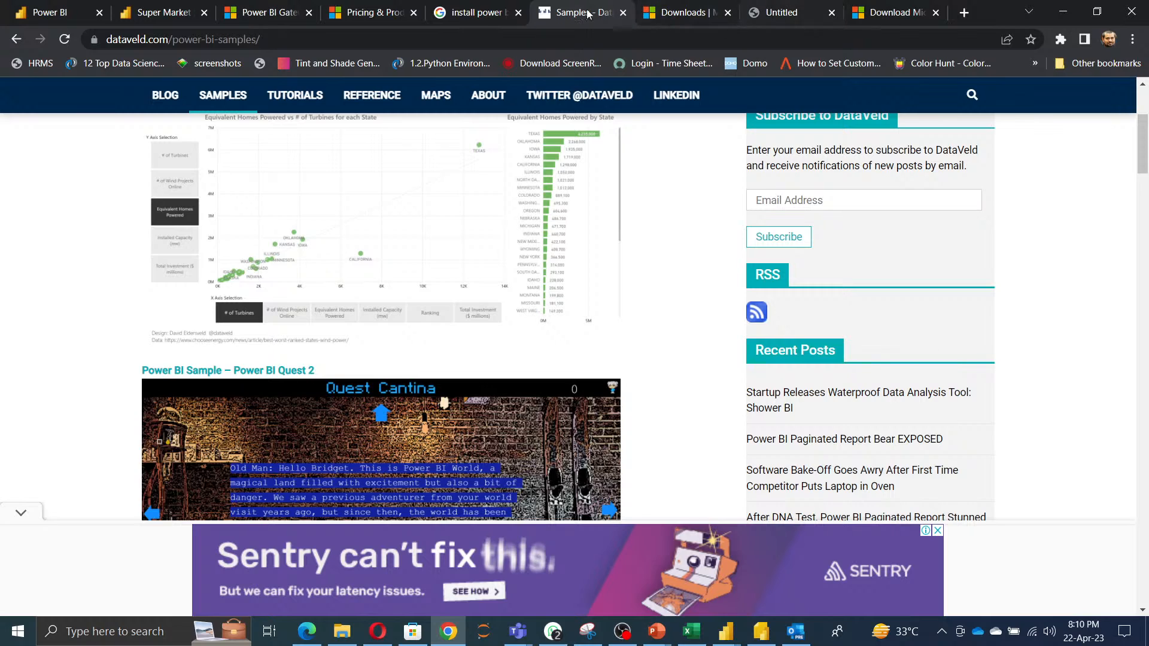
Search Google for "power bi color code".
click(457, 18)
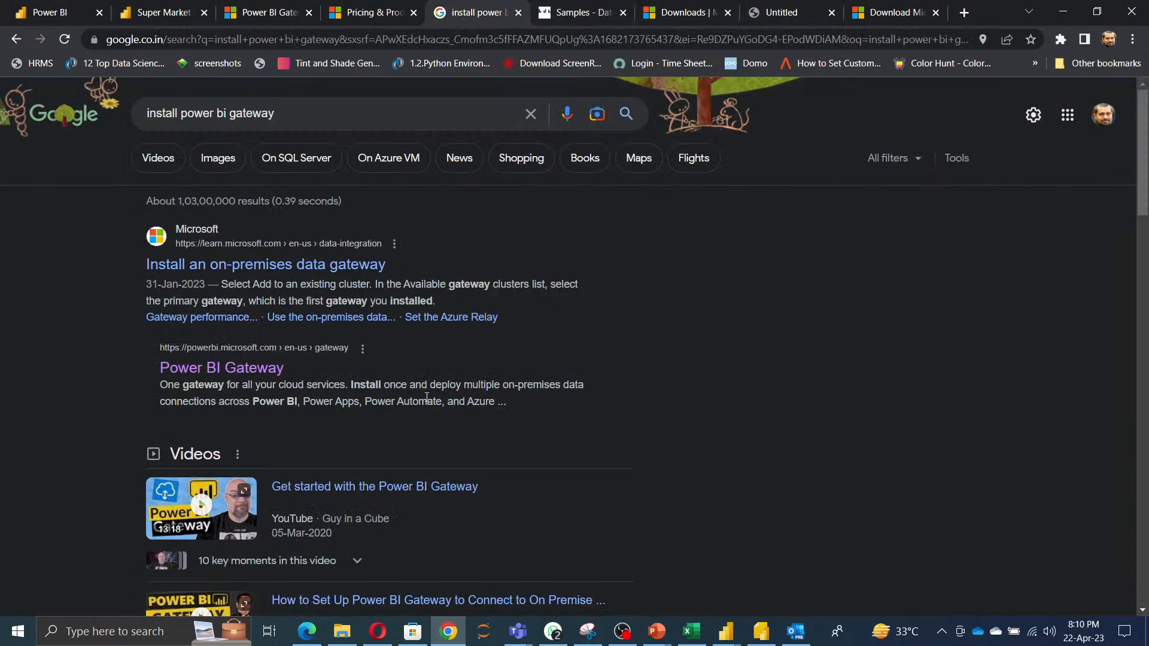
scroll(455, 393, down, 3)
scroll(316, 103, up, 3)
drag(301, 107, 74, 105)
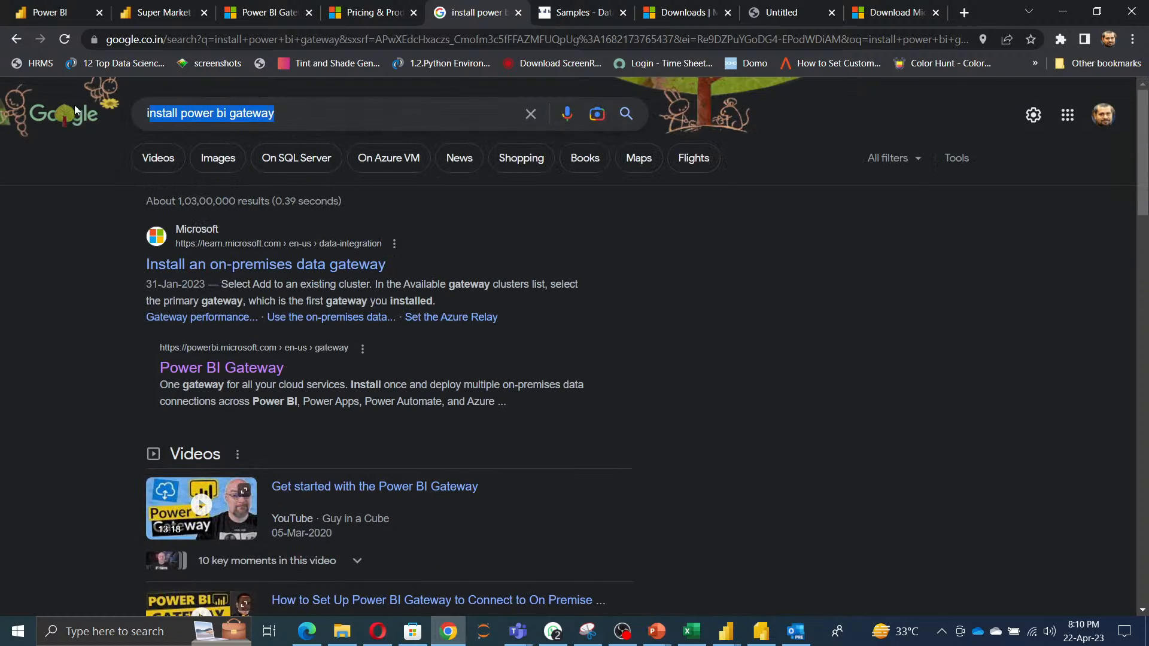
text(POWER BI )
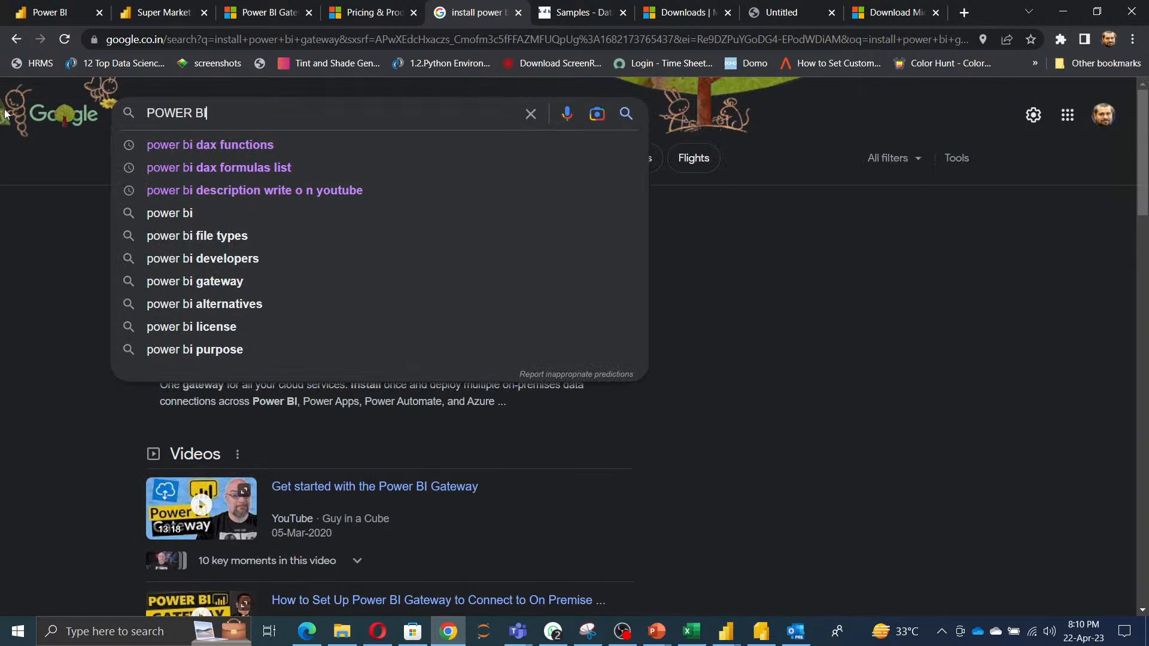
text(COL)
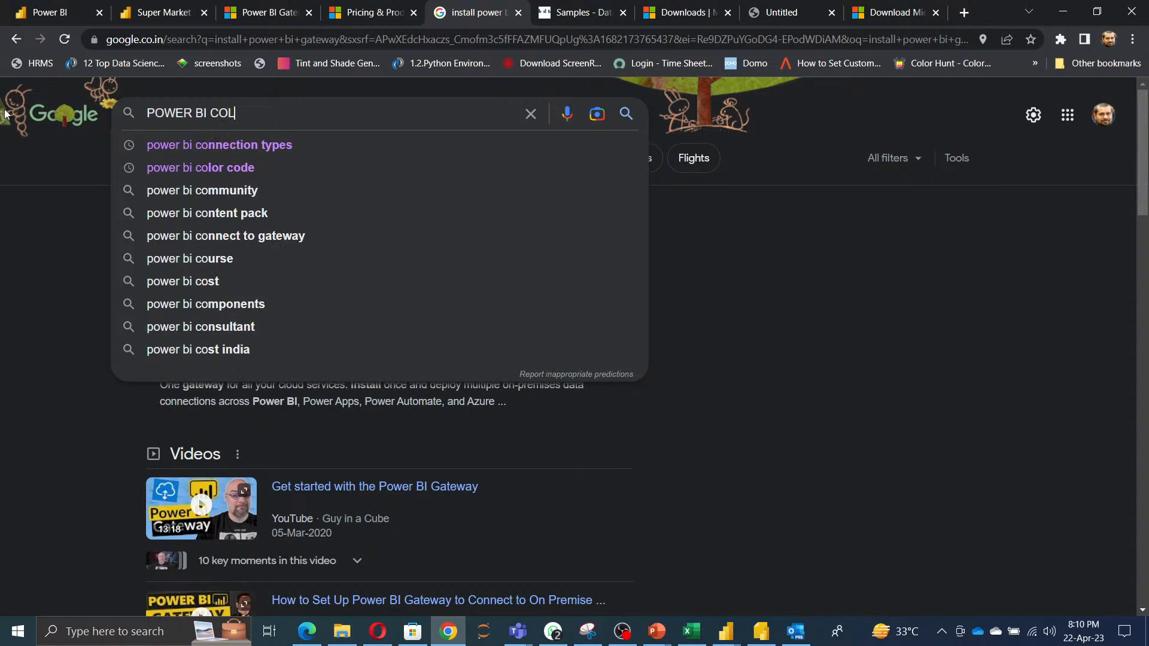
key(Down)
key(Return)
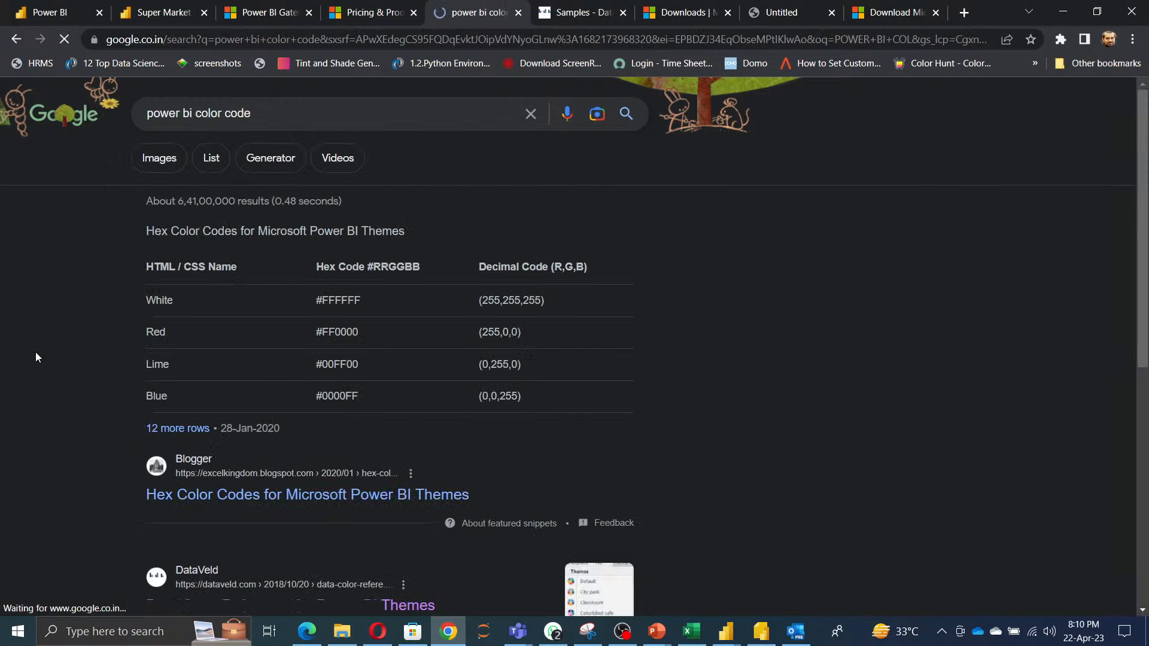
Open the DataVeld "Data Color Reference for Power BI Themes" result in a new tab.
scroll(626, 346, down, 3)
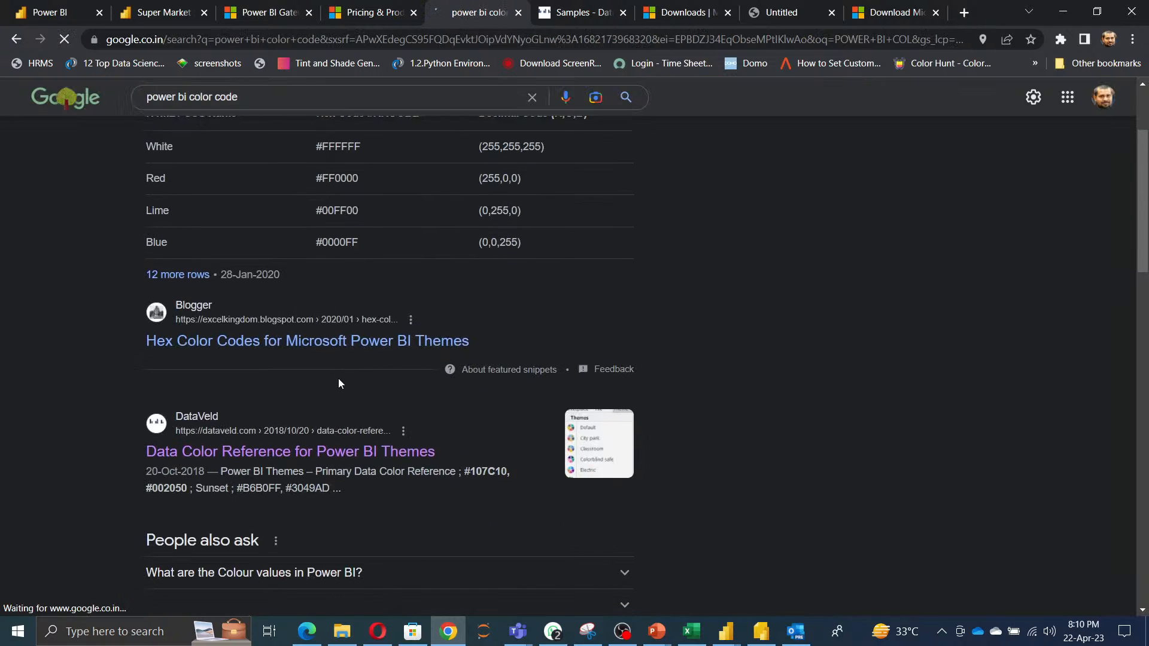
scroll(338, 378, down, 2)
right_click(301, 309)
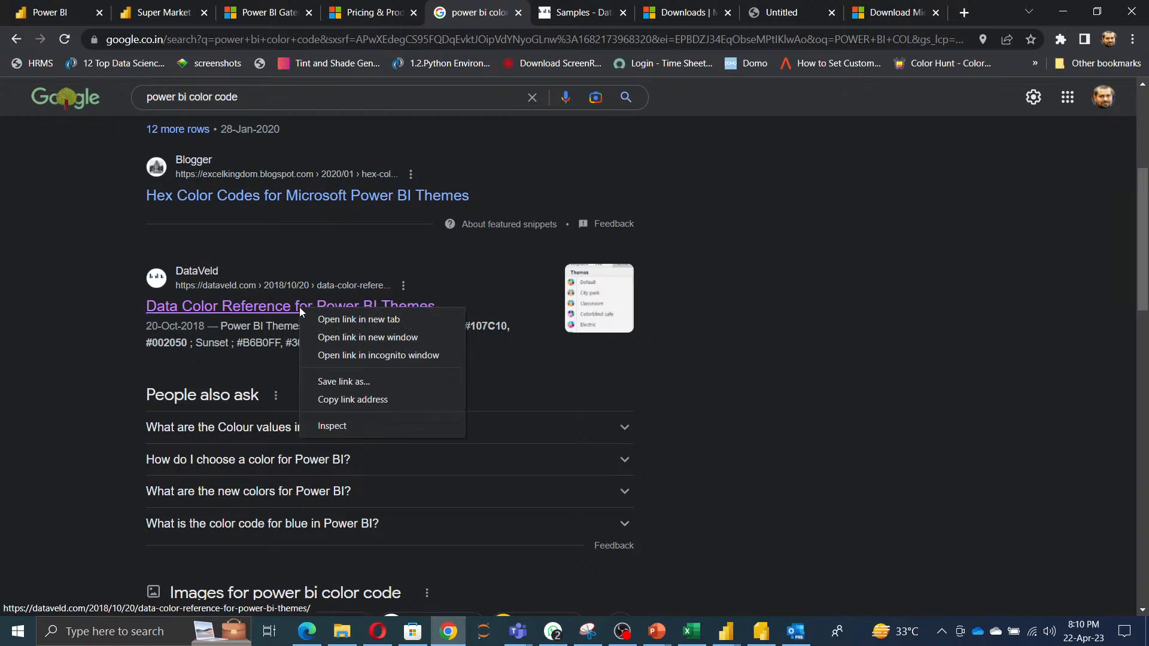
click(347, 319)
click(526, 13)
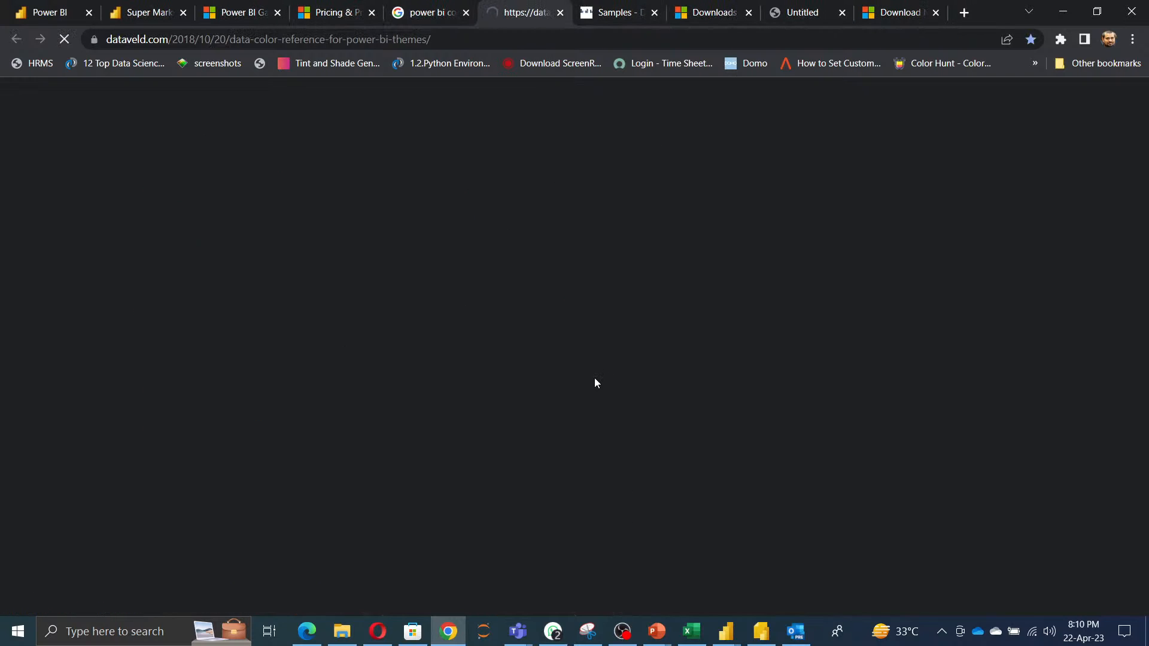
Copy the City Park theme's Position 1 hex code #73B761 from the colour reference table.
scroll(580, 398, down, 2)
scroll(628, 400, down, 20)
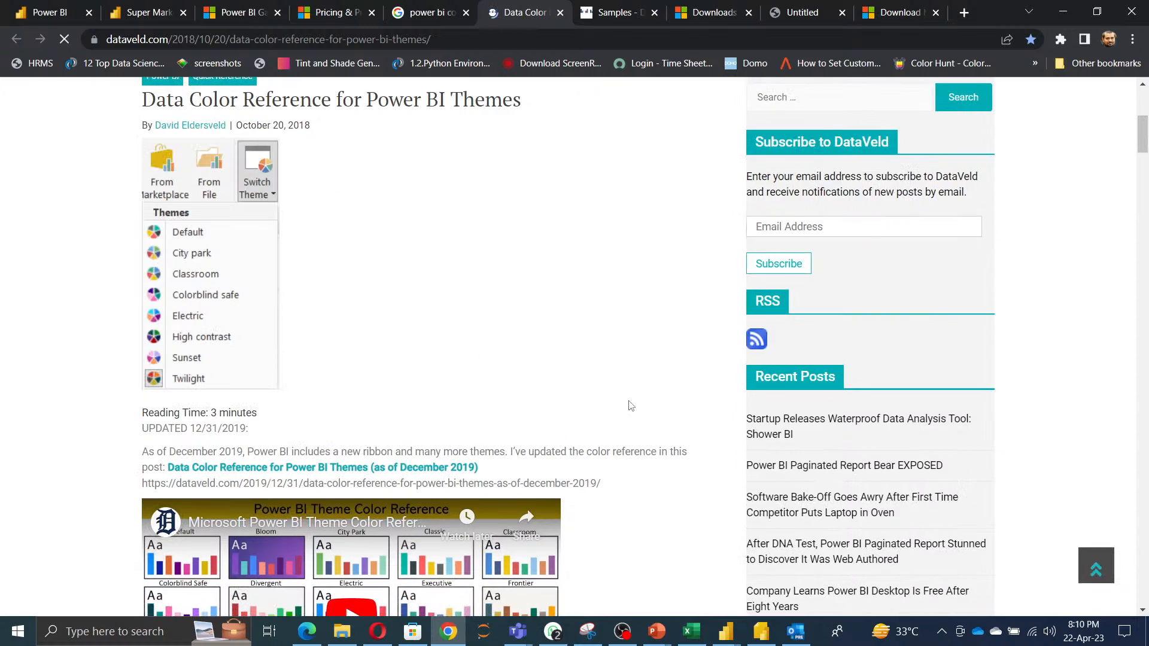
scroll(629, 401, down, 5)
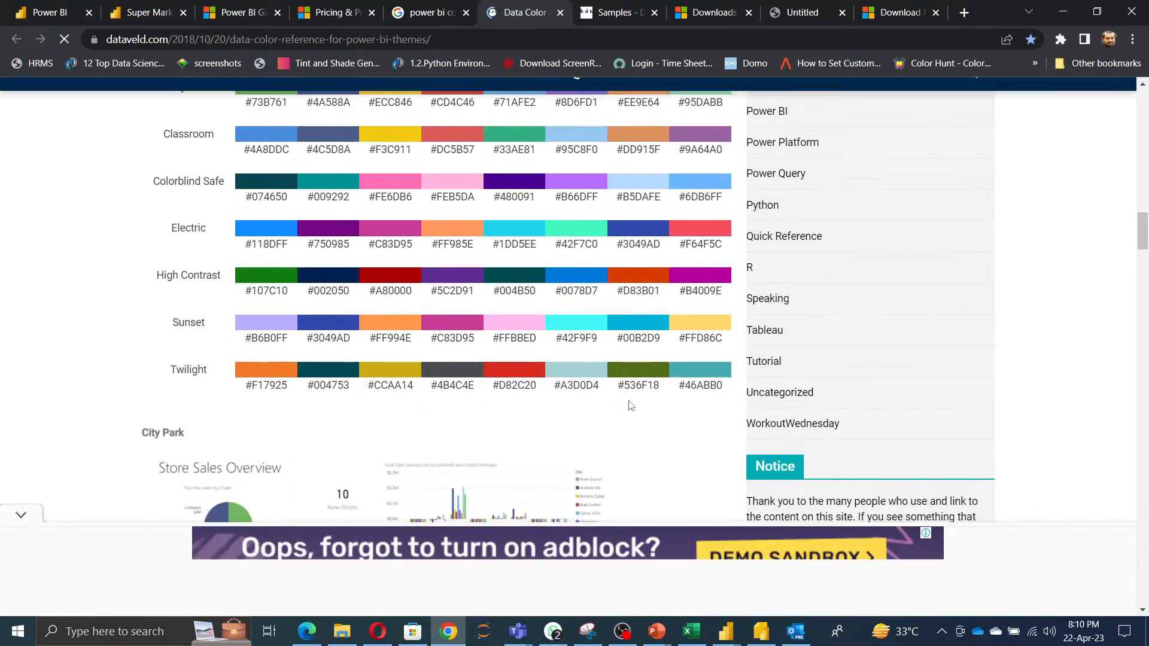
scroll(630, 396, up, 2)
scroll(631, 395, up, 2)
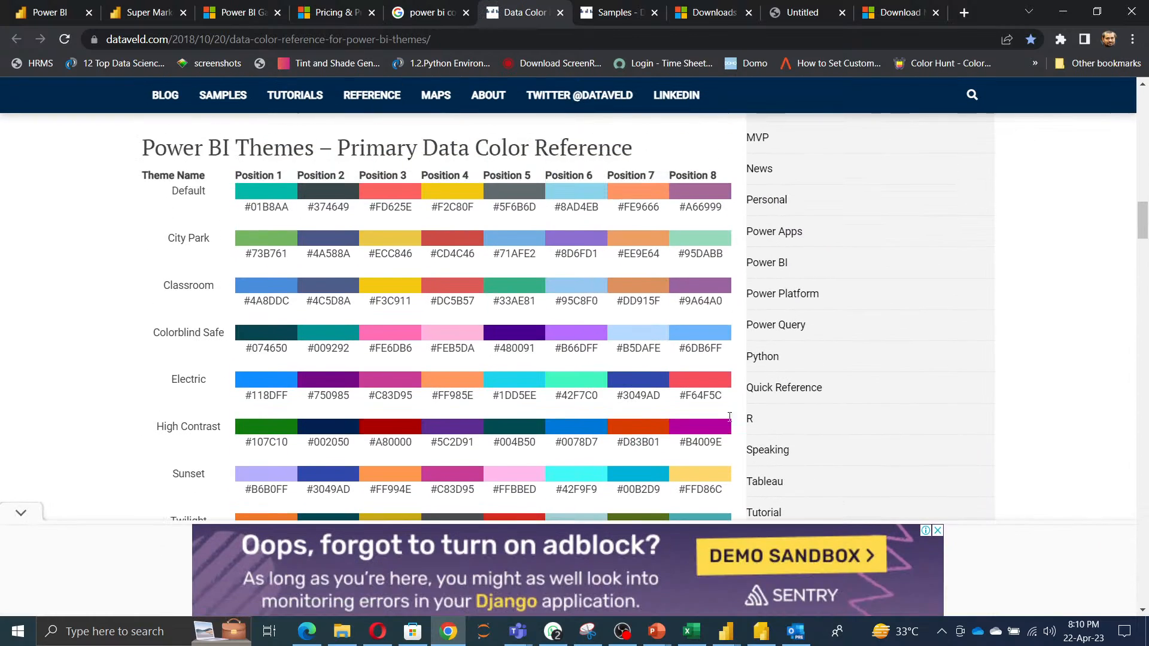
click(23, 517)
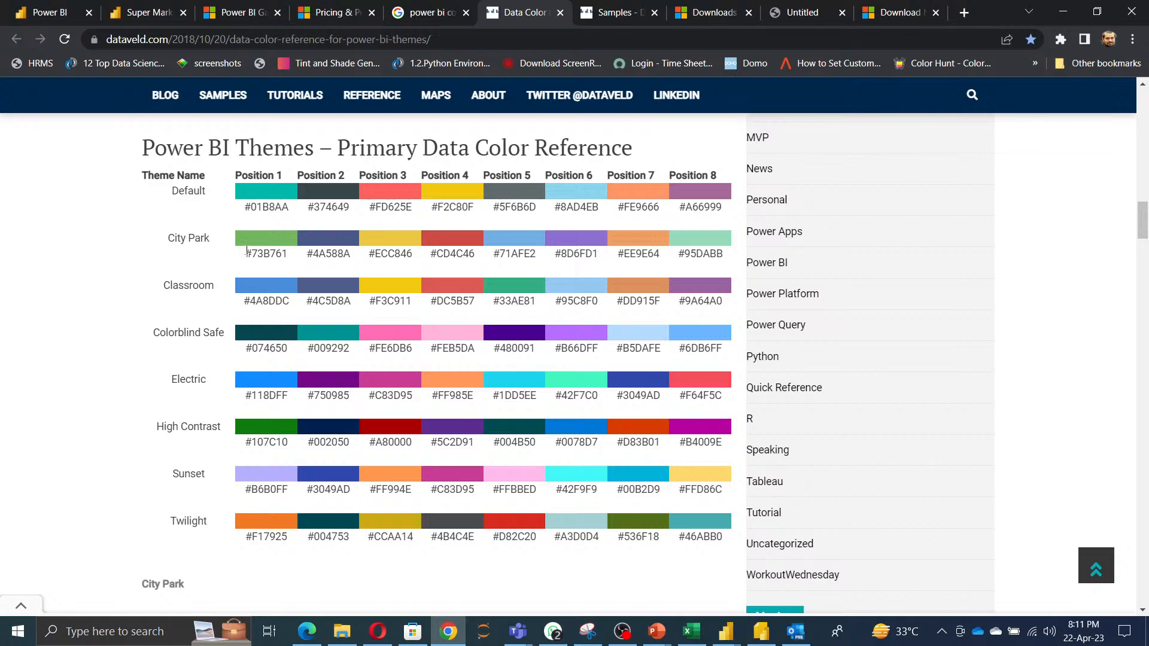
drag(244, 254, 293, 259)
key(ctrl+c)
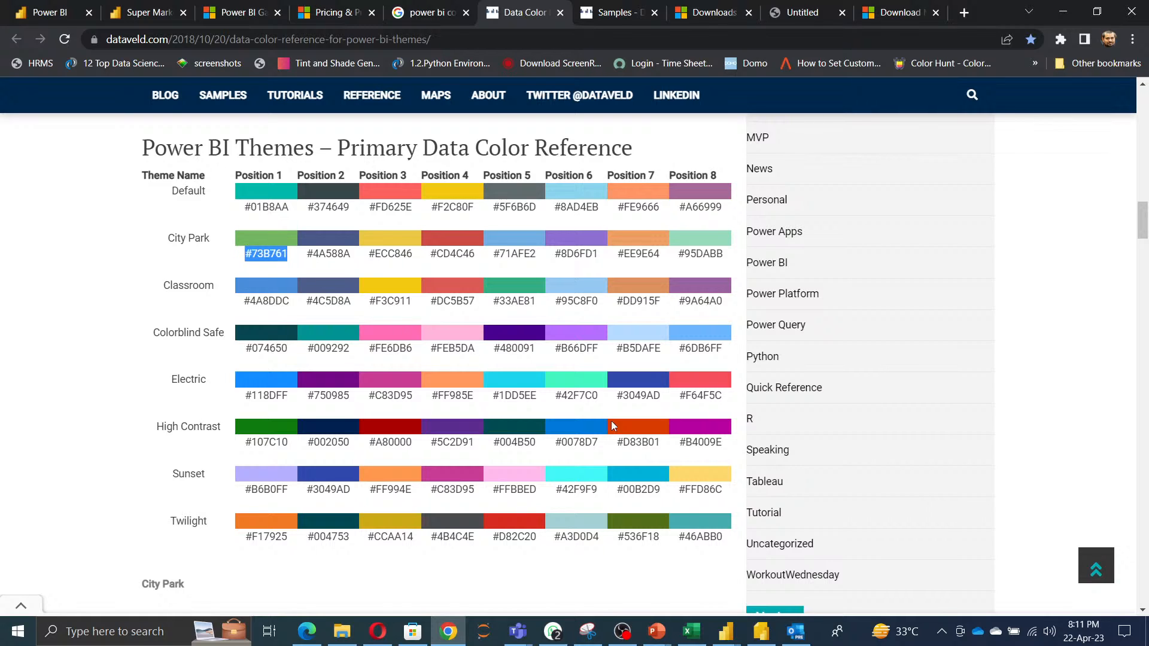
Return to Power BI and set the title text box's background colour to hex #73B761.
click(725, 631)
click(825, 573)
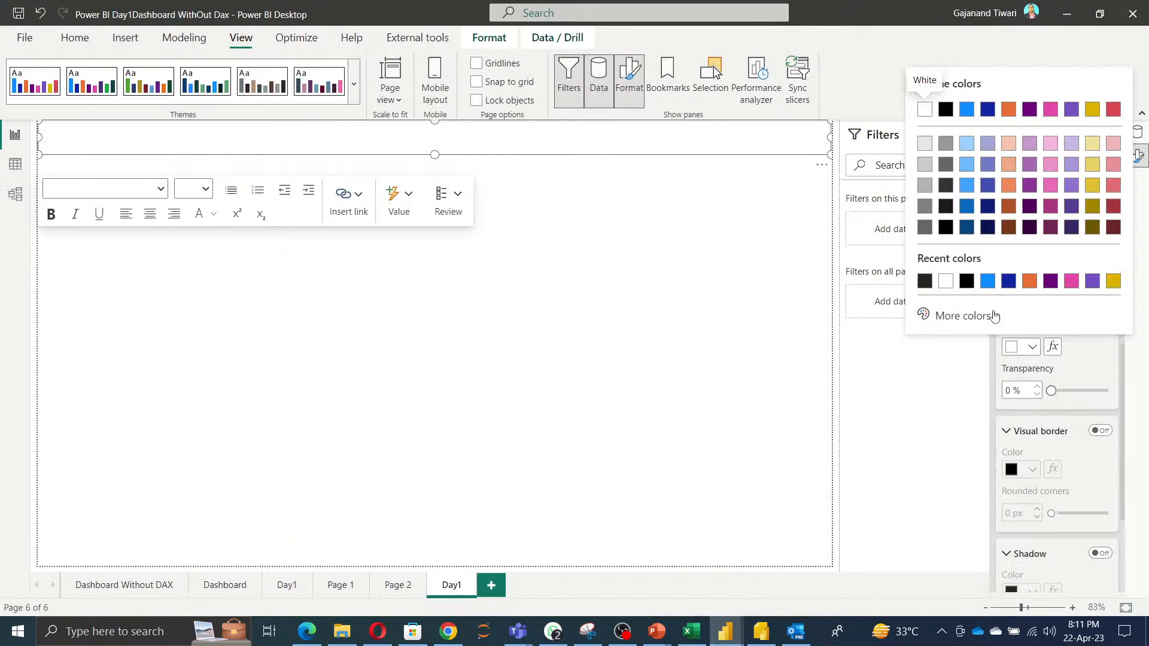
click(973, 317)
click(944, 389)
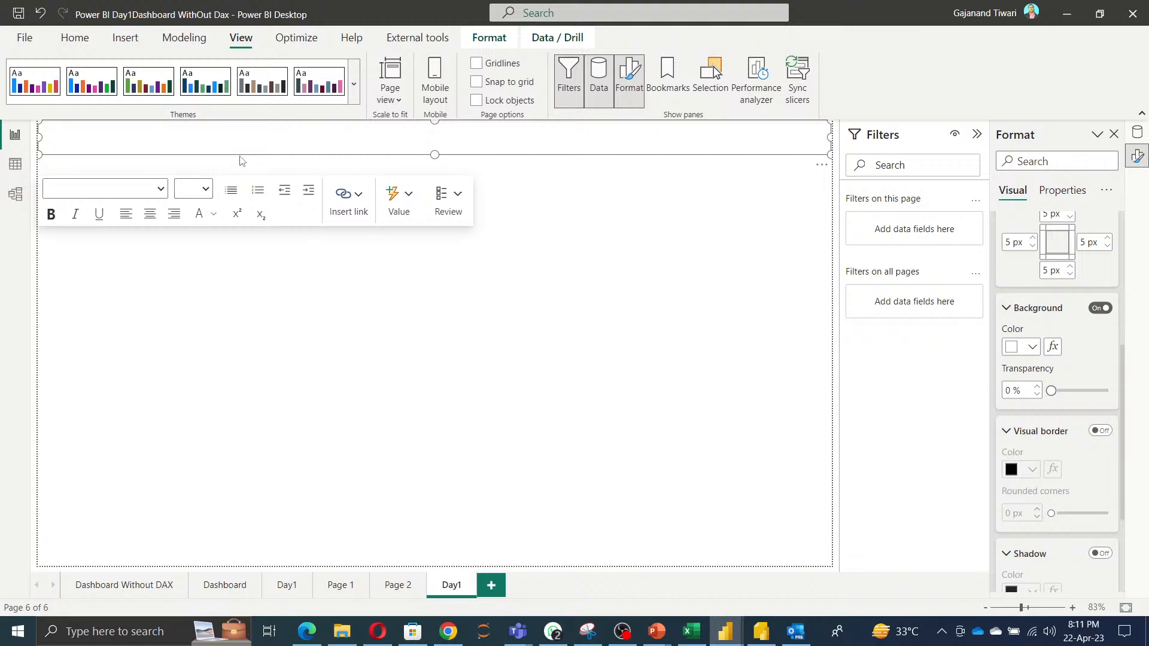
click(1032, 348)
click(972, 323)
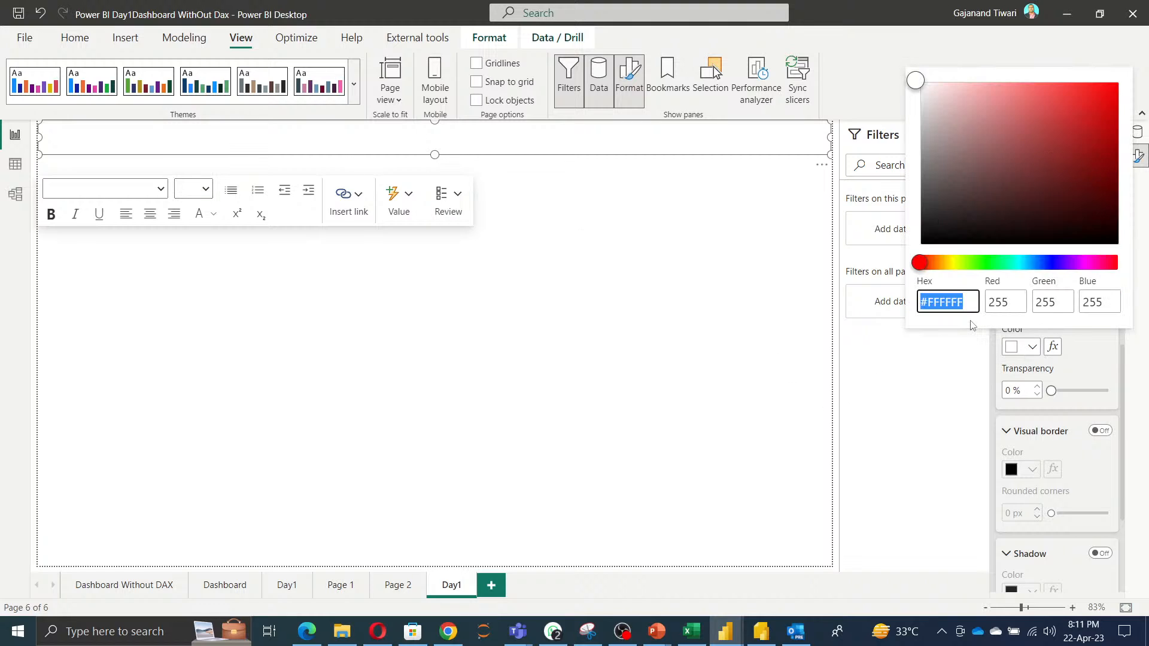
key(ctrl+v)
click(862, 425)
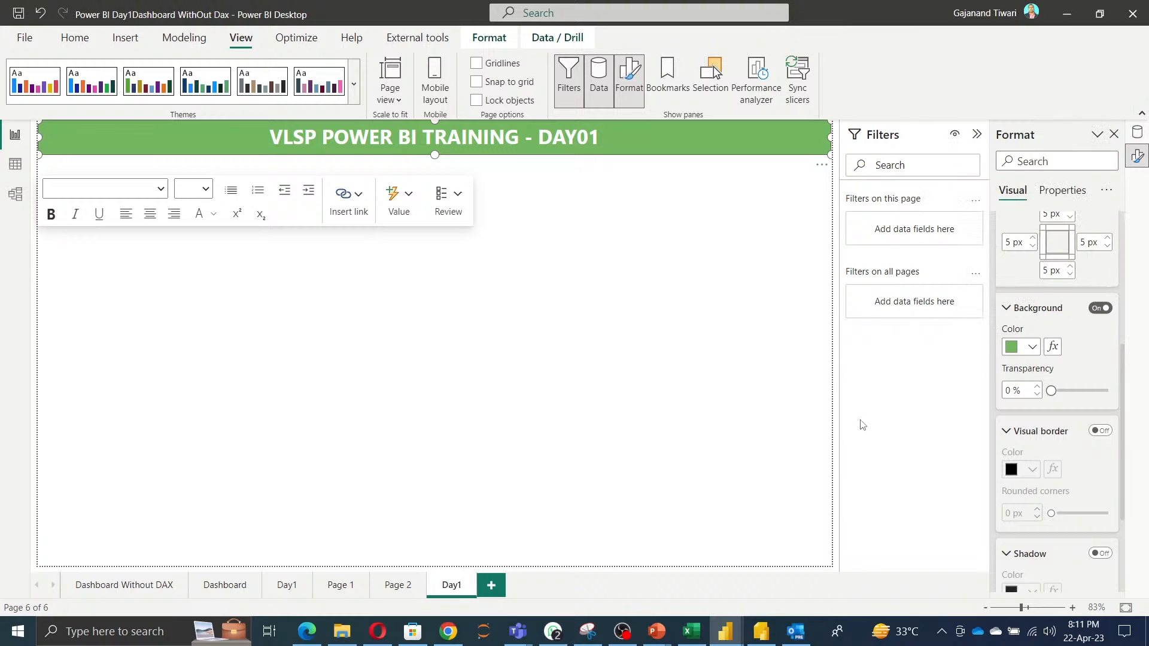
Select the title text box and turn on its header icons.
click(275, 378)
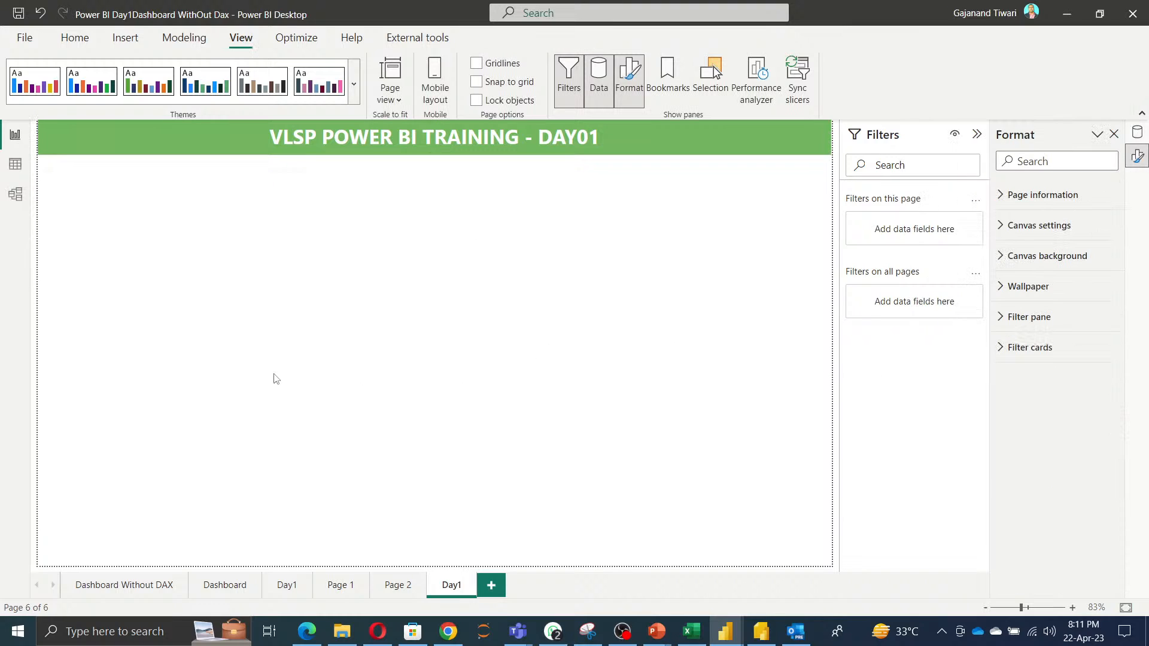
click(622, 147)
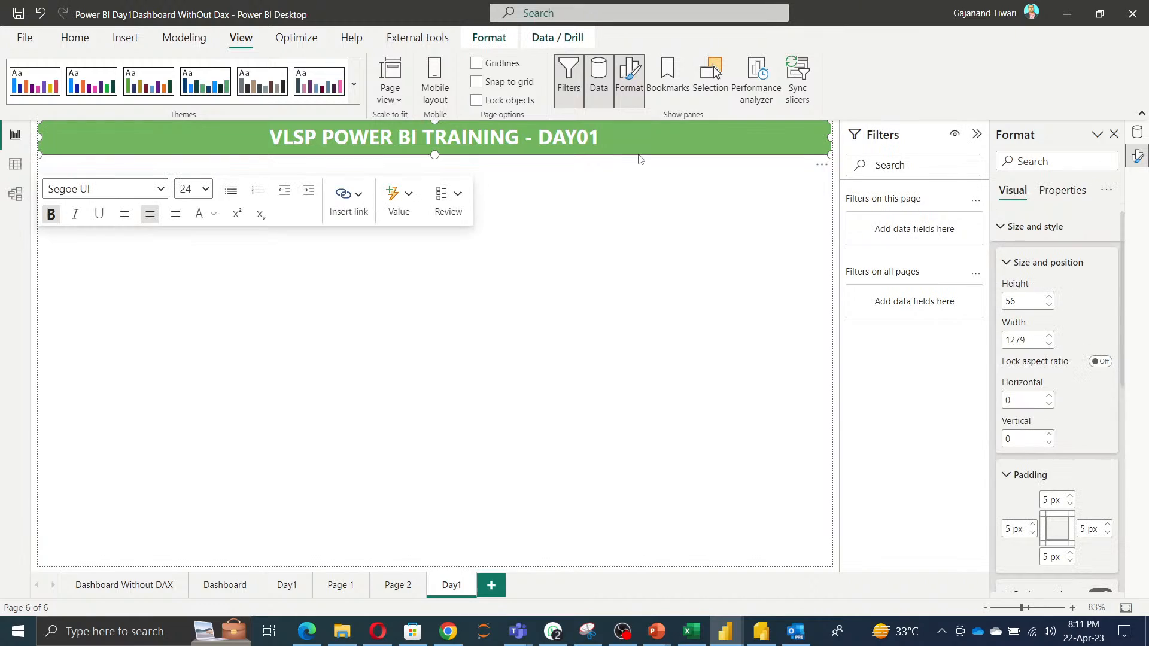
click(1001, 228)
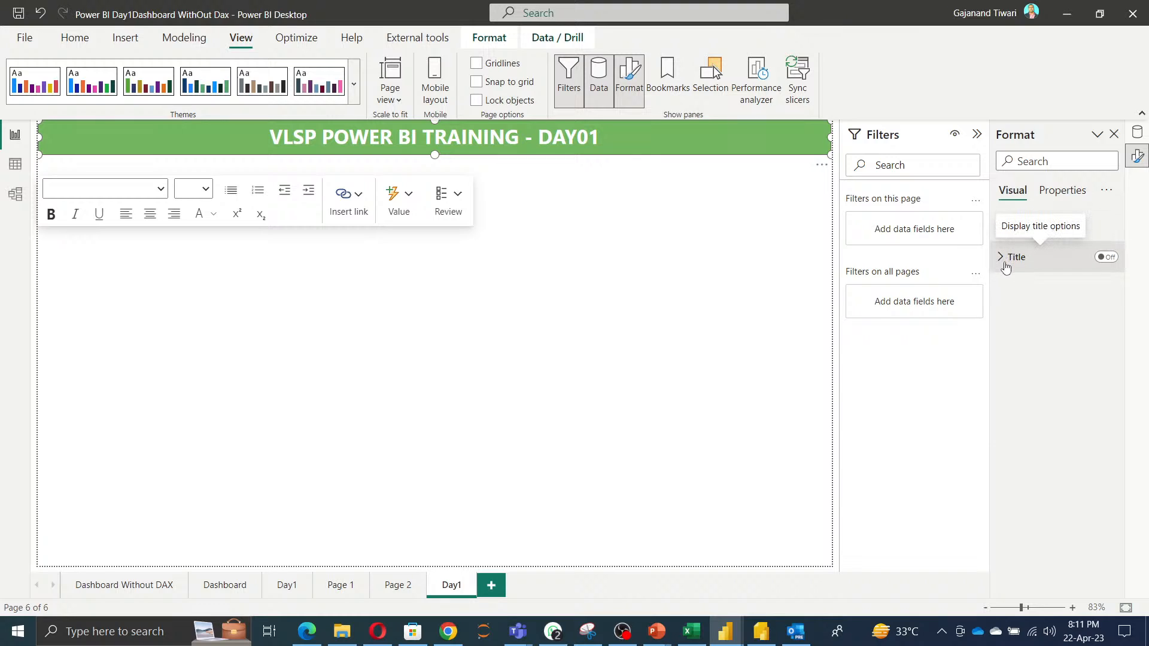
click(1075, 192)
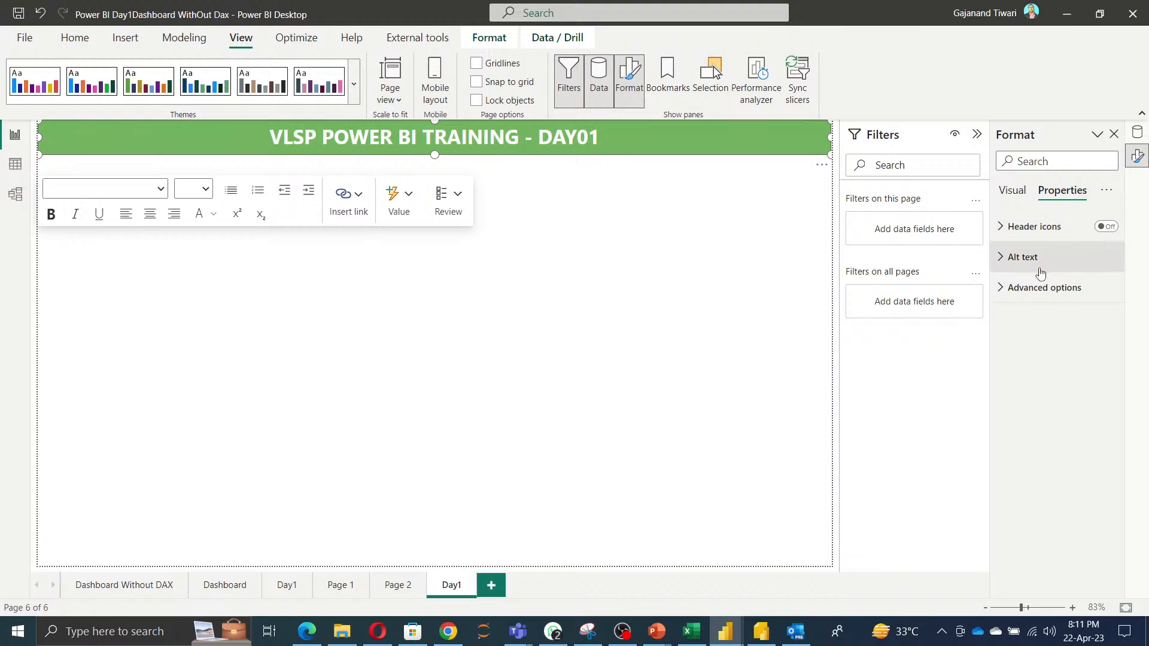
click(1037, 233)
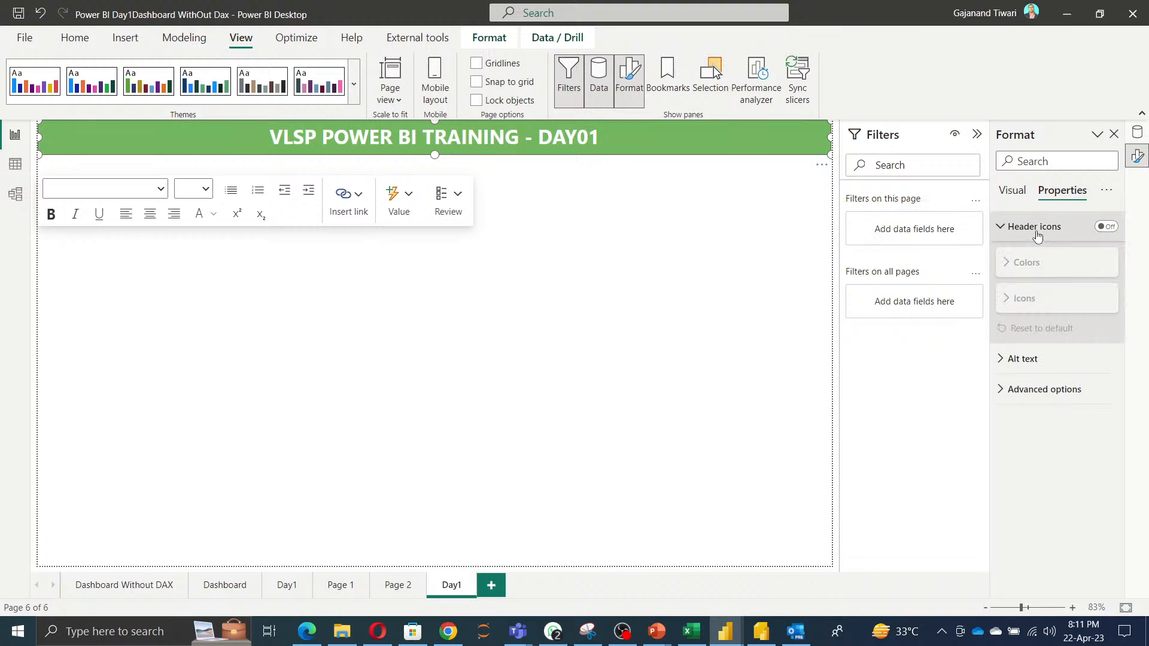
click(1106, 226)
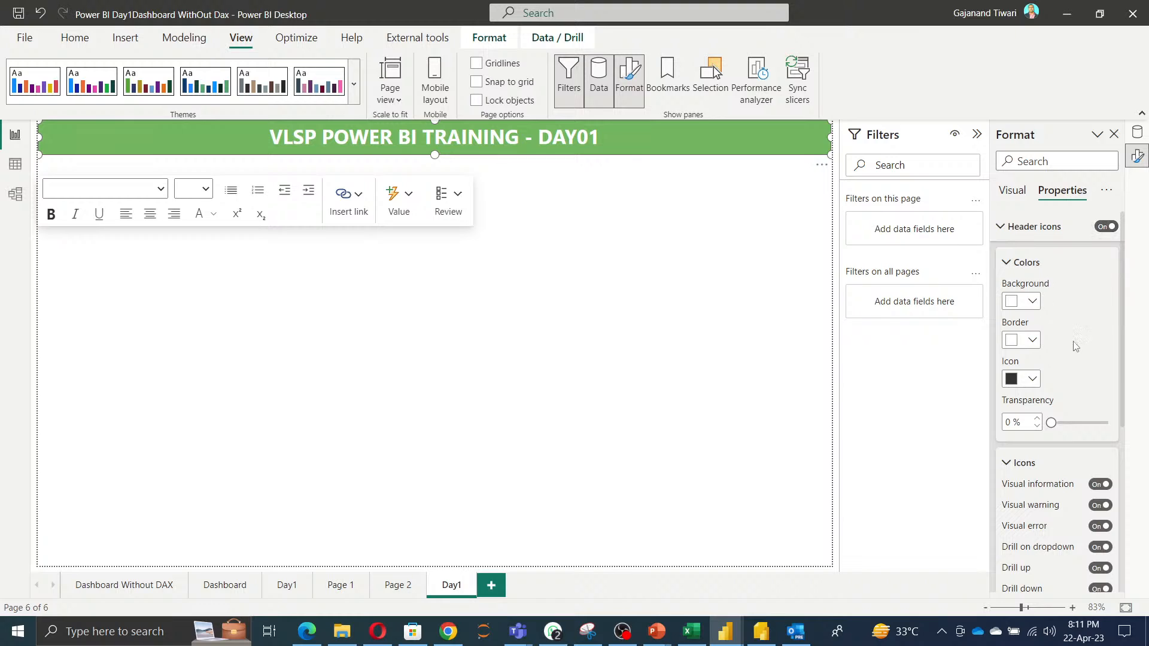
Try an orange background for the header icons, then revert it to white.
click(1032, 301)
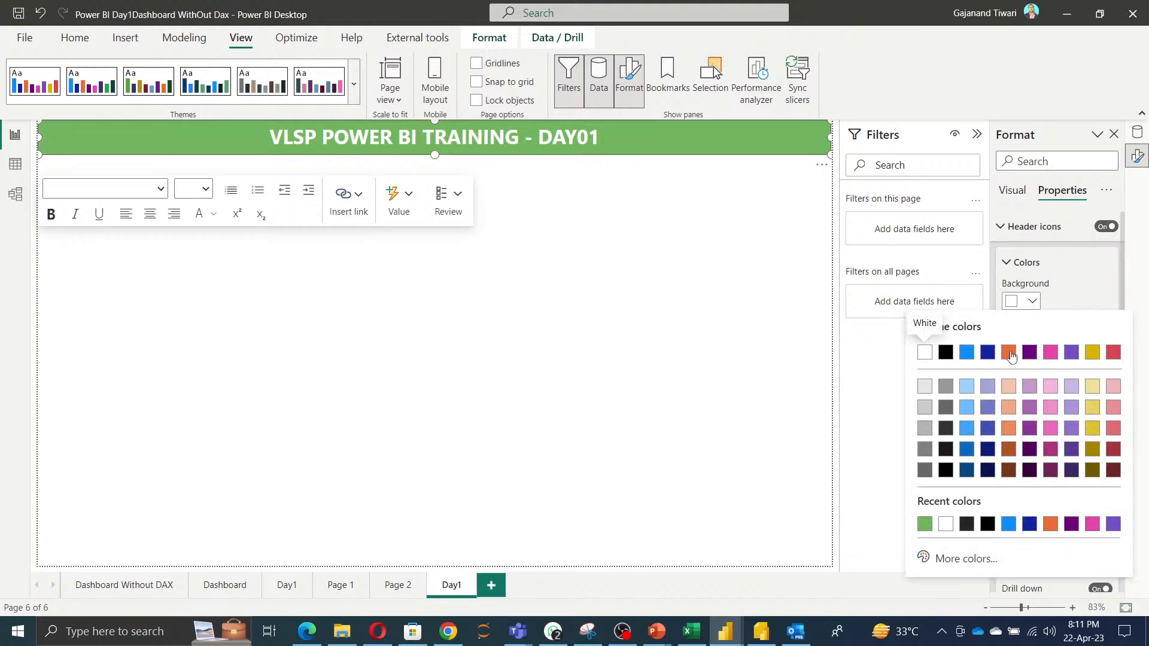
click(1011, 354)
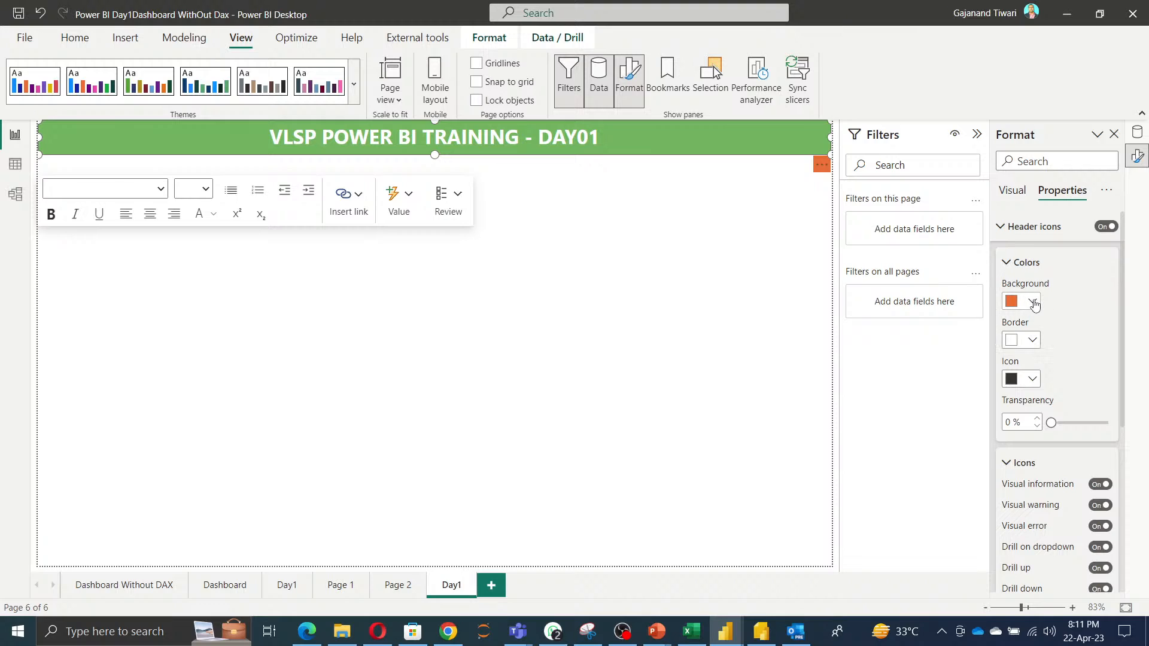
click(1032, 301)
click(916, 353)
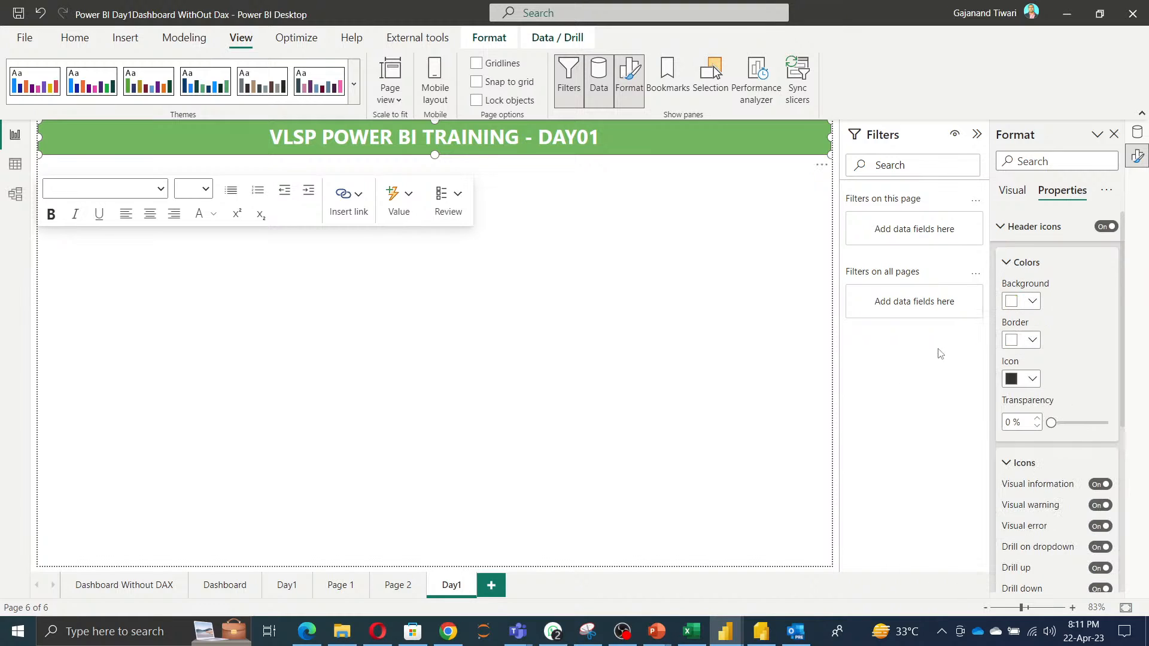
Set the header icons' border colour to orange.
click(1033, 343)
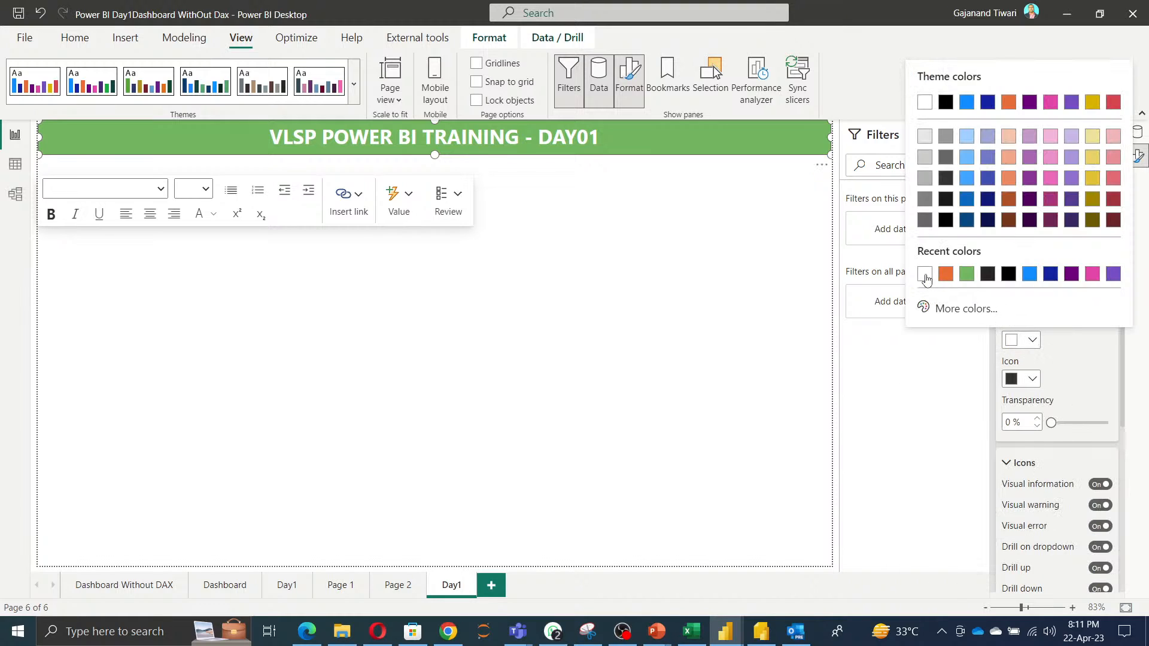
click(945, 273)
scroll(1055, 415, down, 2)
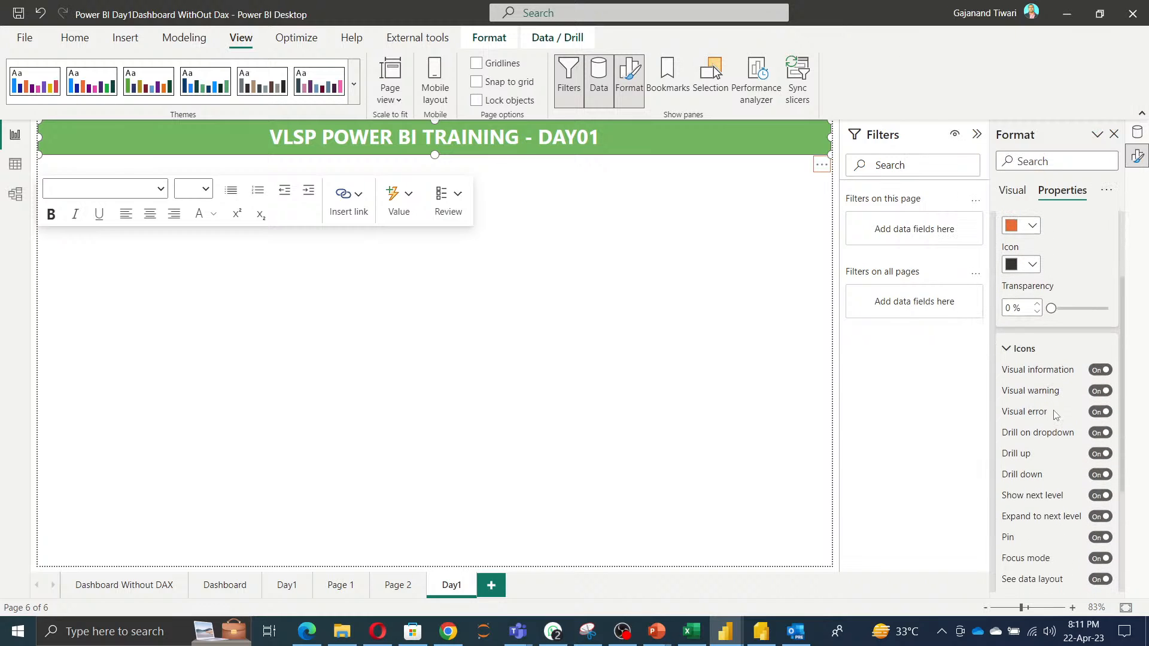
scroll(1056, 416, down, 3)
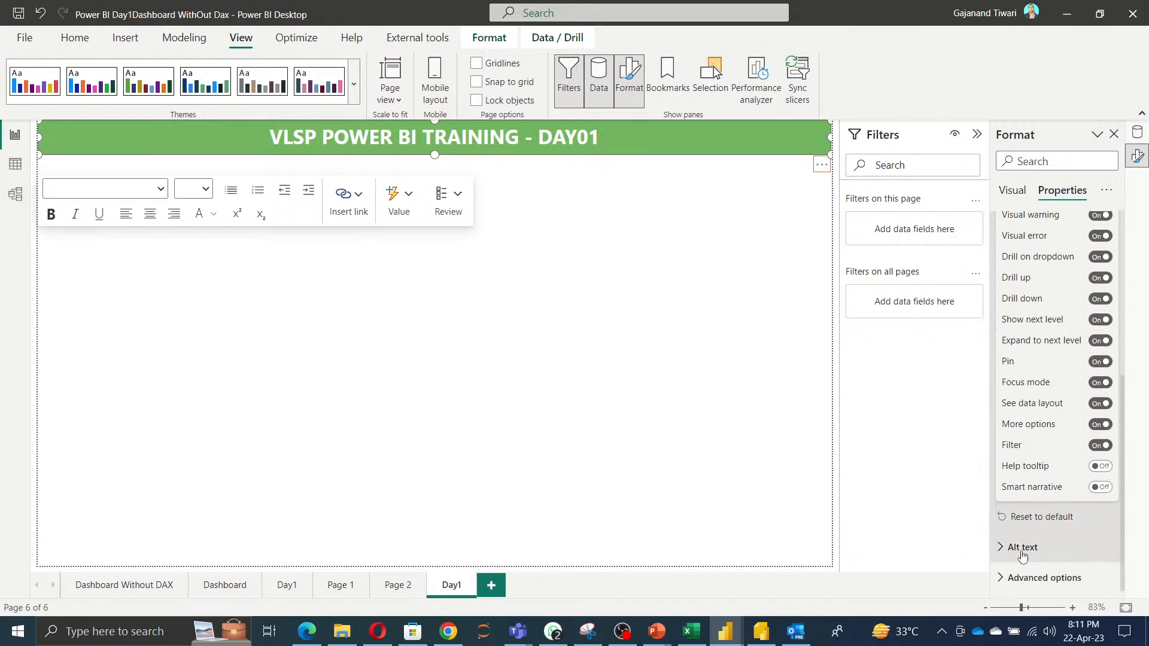
click(1023, 557)
click(1021, 557)
scroll(1061, 456, up, 5)
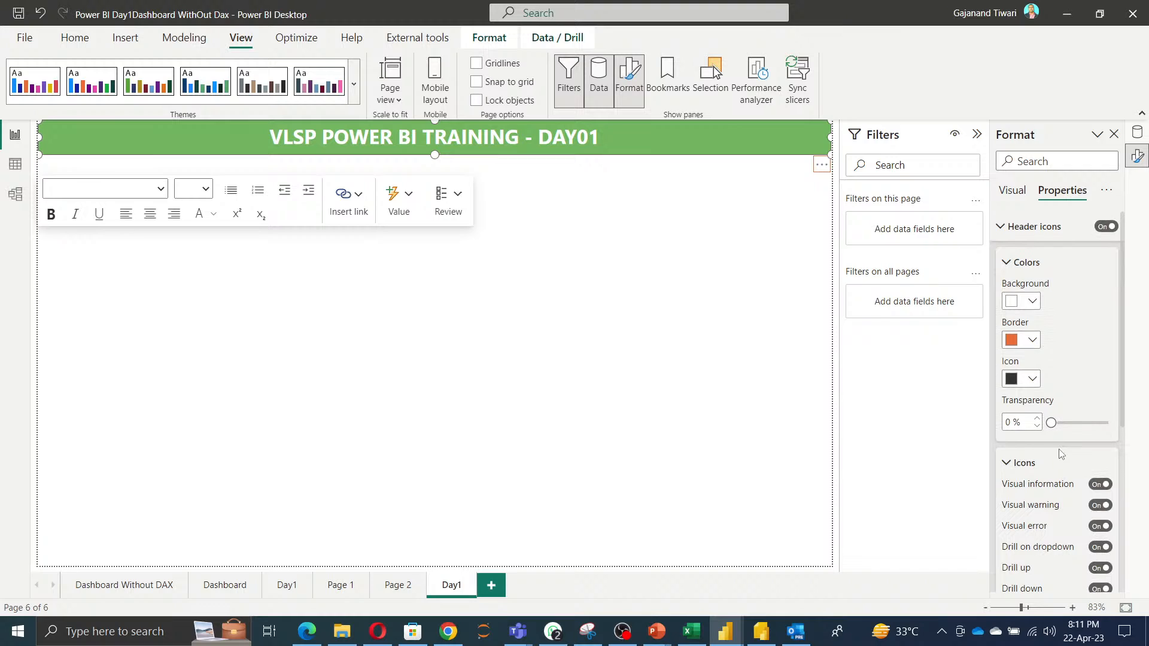
click(1001, 227)
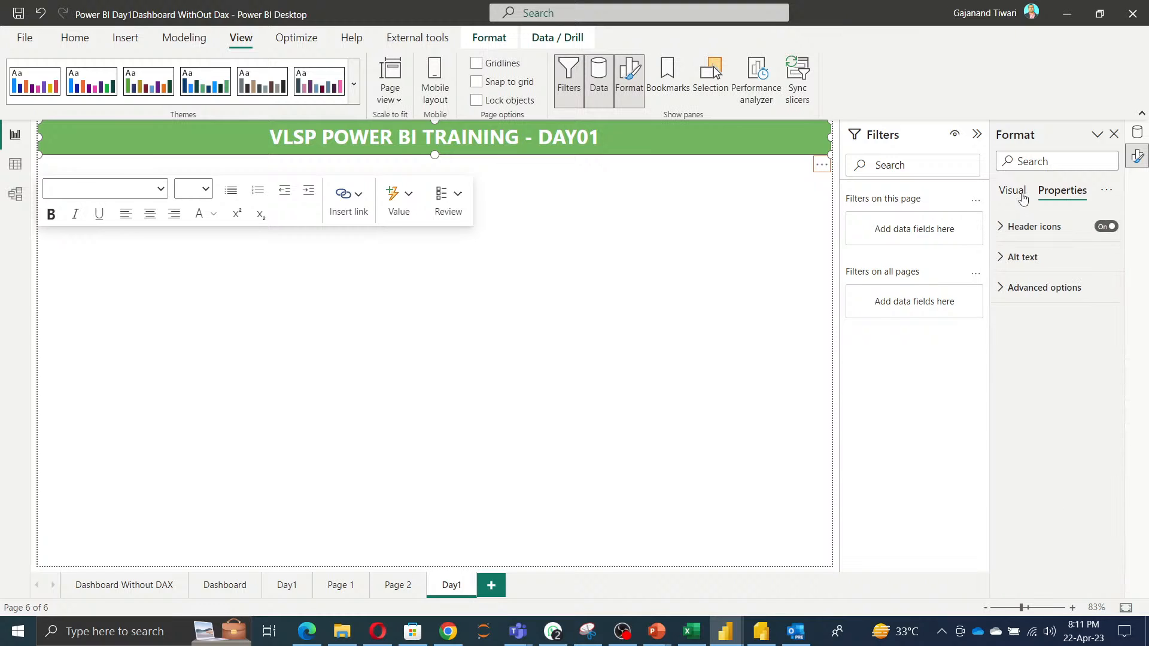
Turn on the title text box's visual border and set its colour to purple.
click(1019, 197)
click(1024, 232)
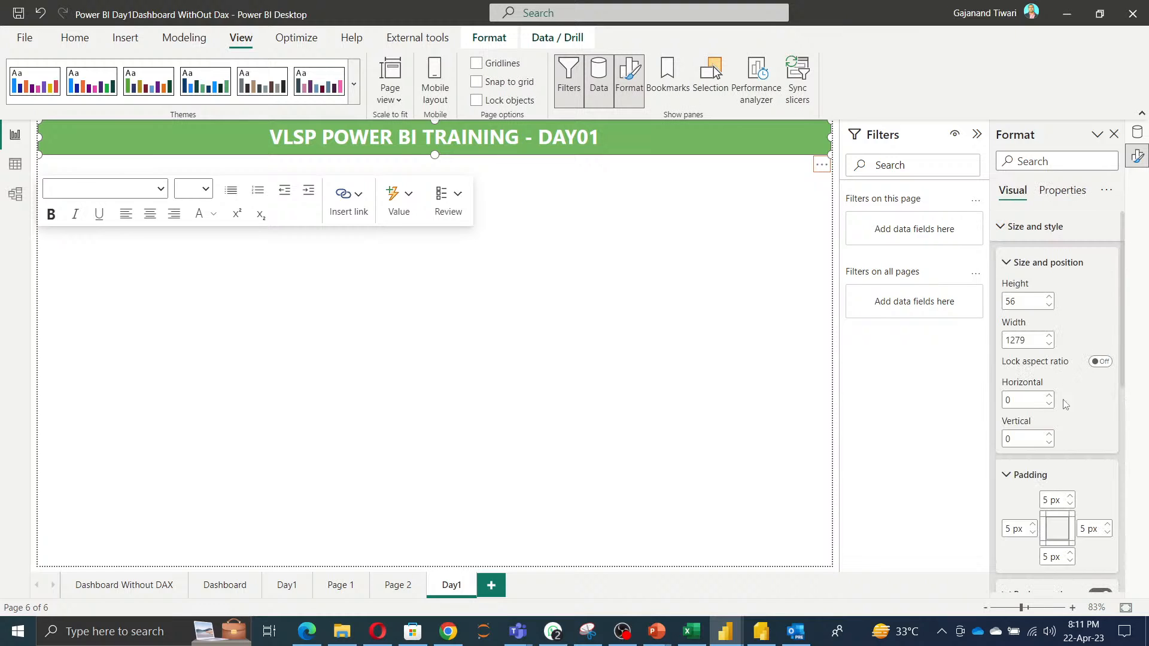
scroll(1069, 427, down, 5)
scroll(1068, 427, down, 3)
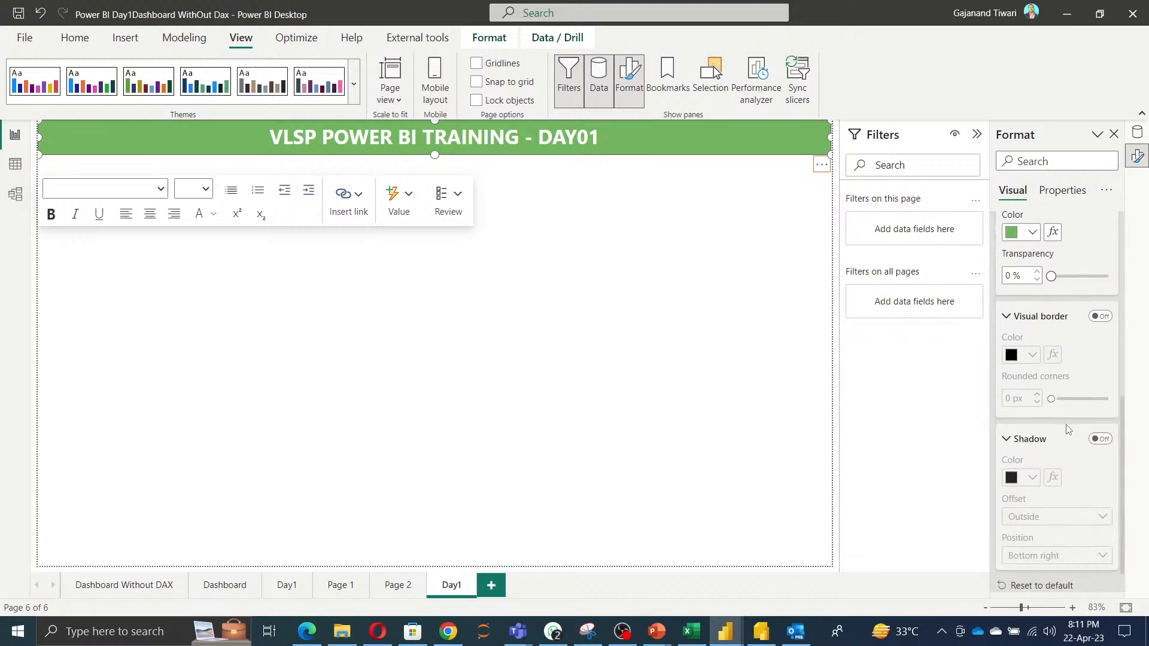
click(1104, 316)
click(1032, 355)
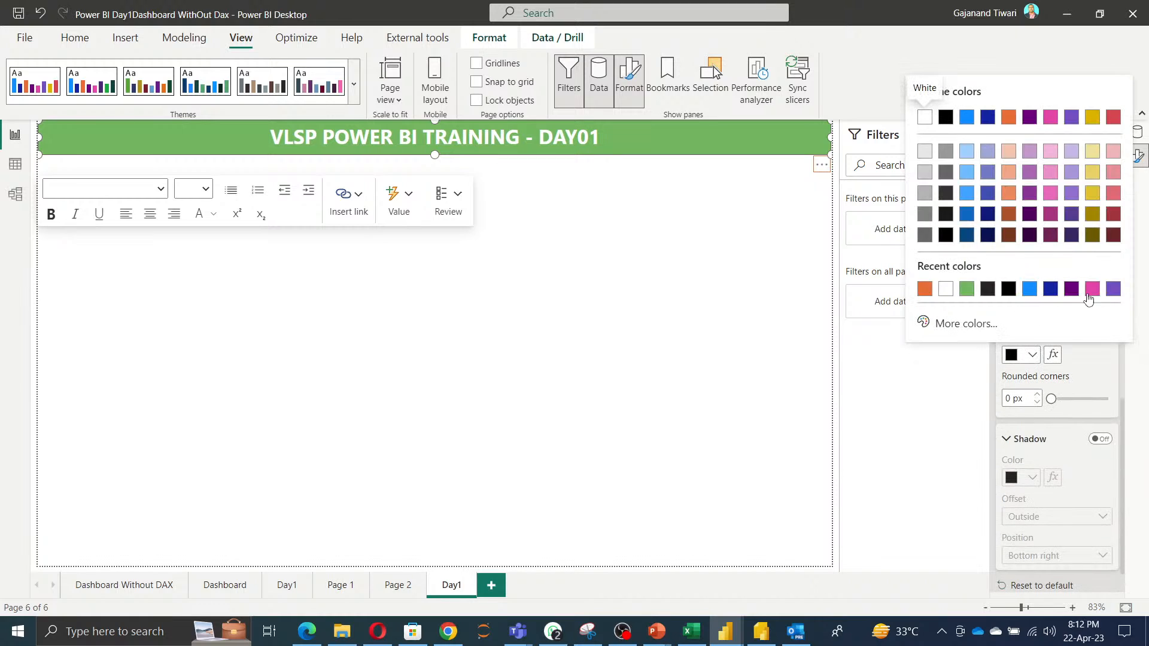
click(1114, 291)
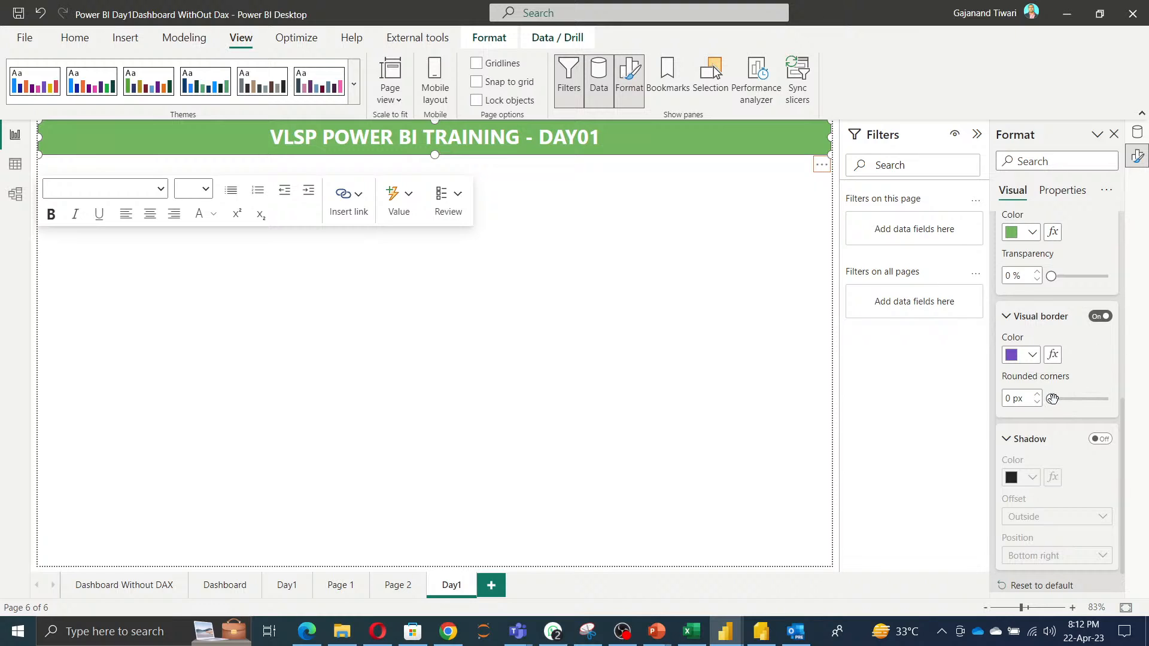
Round the title box's corners to 30 px and turn on its shadow with an Inside offset.
drag(1052, 399, 1107, 399)
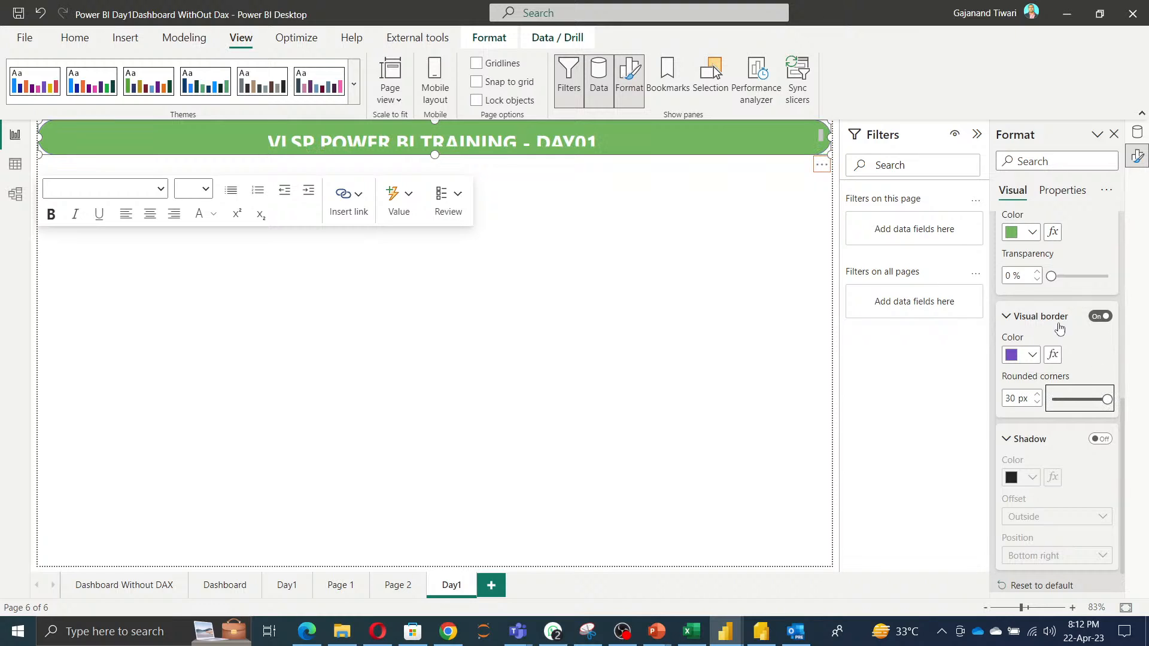
click(1101, 438)
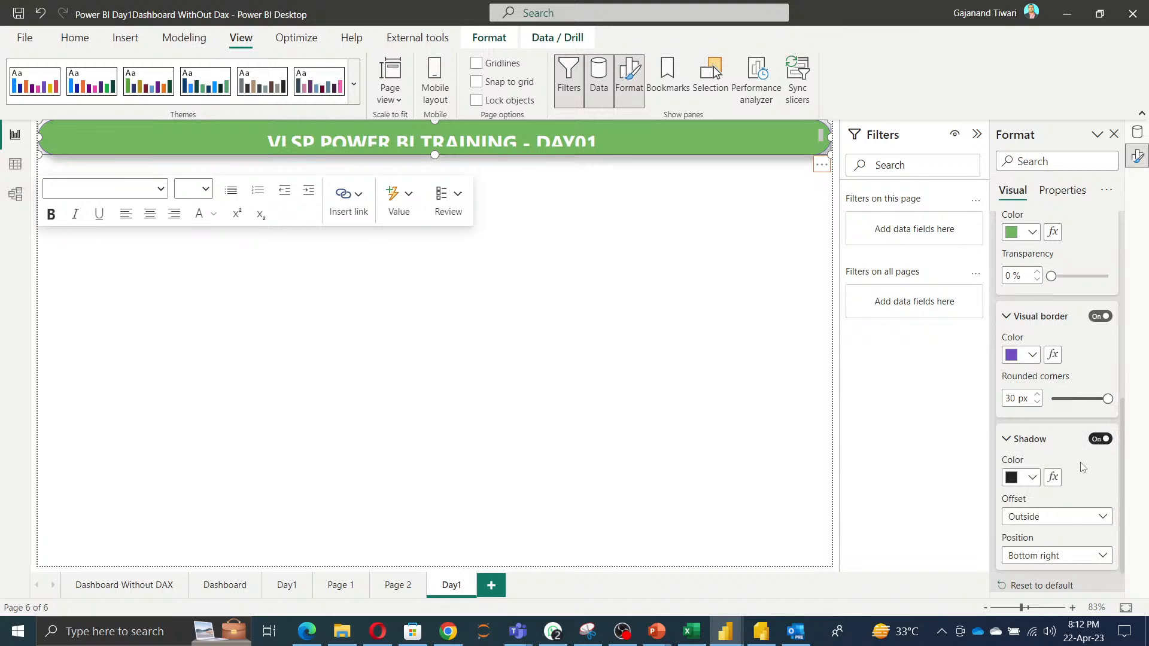
click(1047, 516)
click(1048, 551)
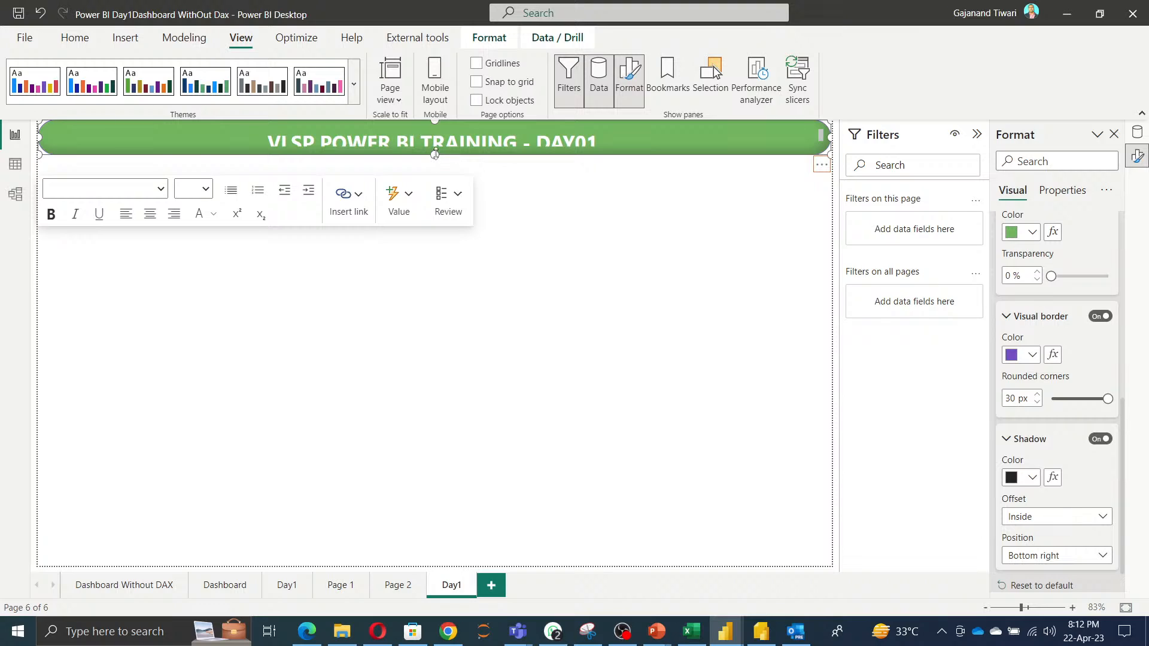
Stretch the title box slightly taller and set its shadow position to Top left.
drag(435, 154, 439, 173)
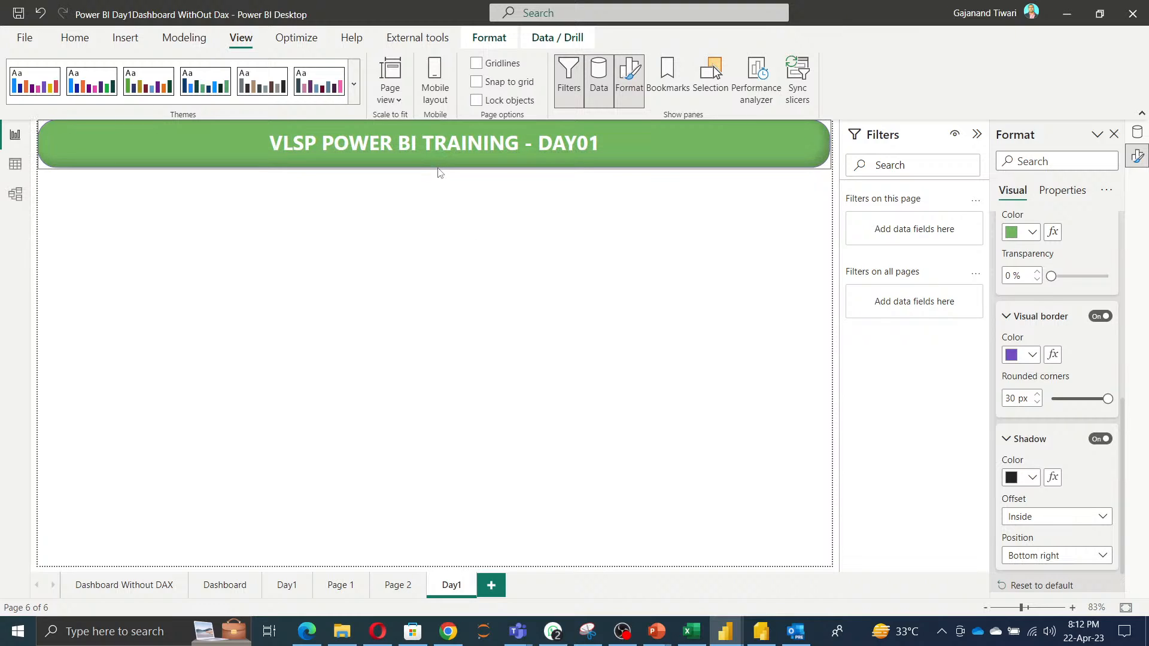
click(826, 151)
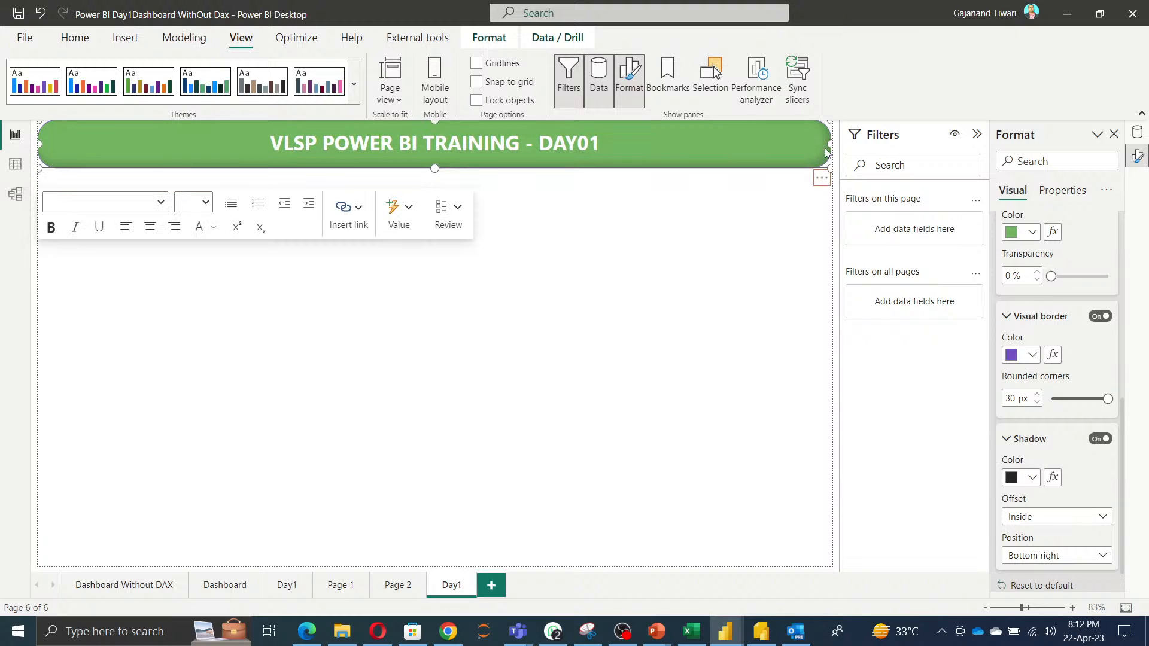
scroll(1065, 539, down, 2)
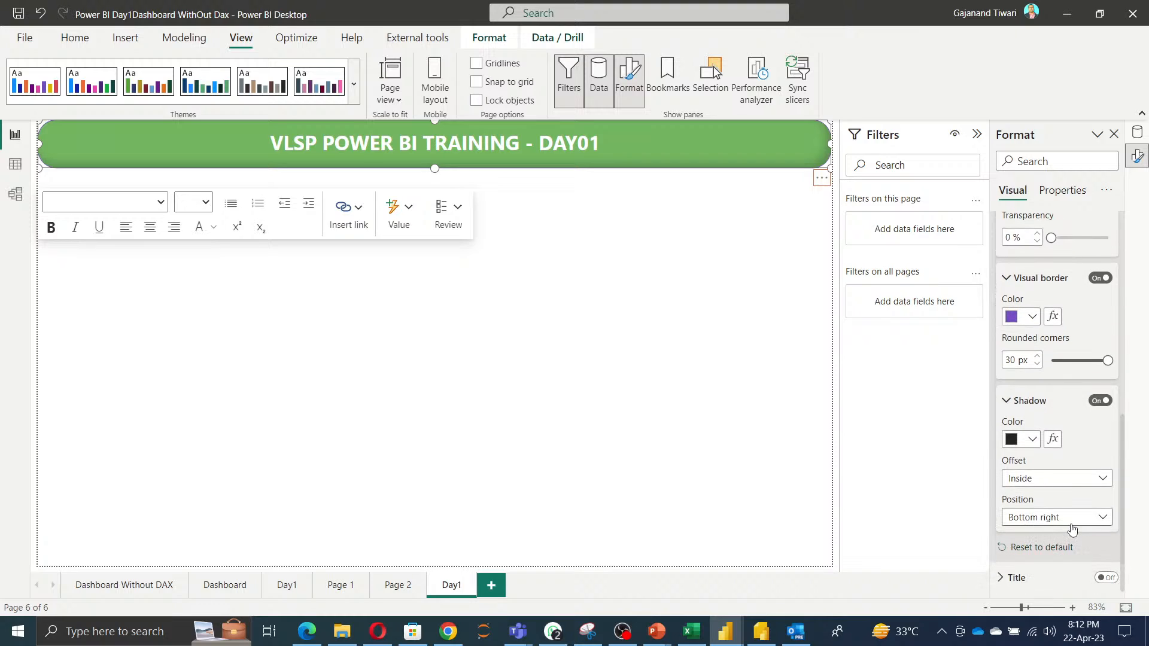
click(1070, 518)
click(1035, 481)
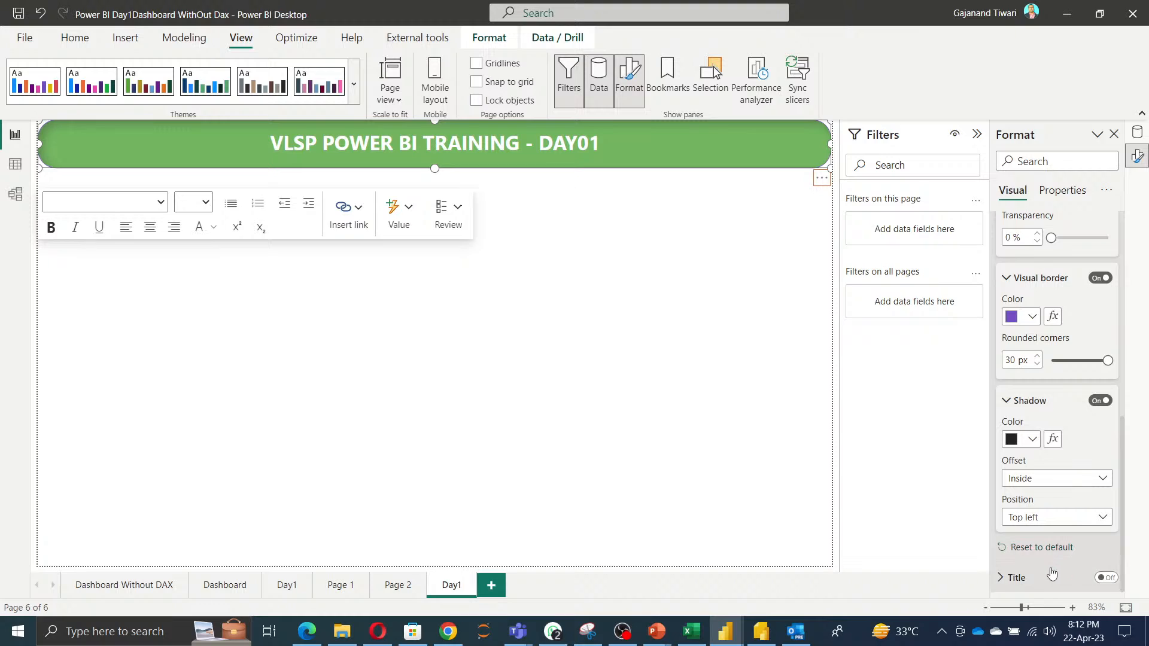
scroll(1040, 411, up, 6)
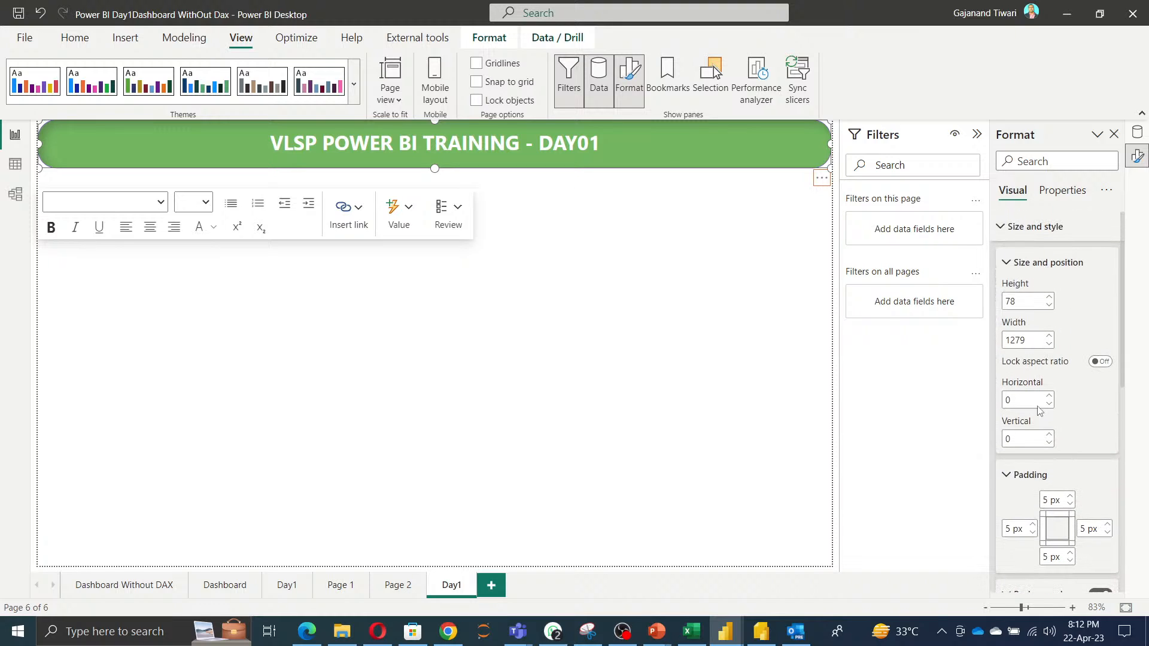
click(1000, 226)
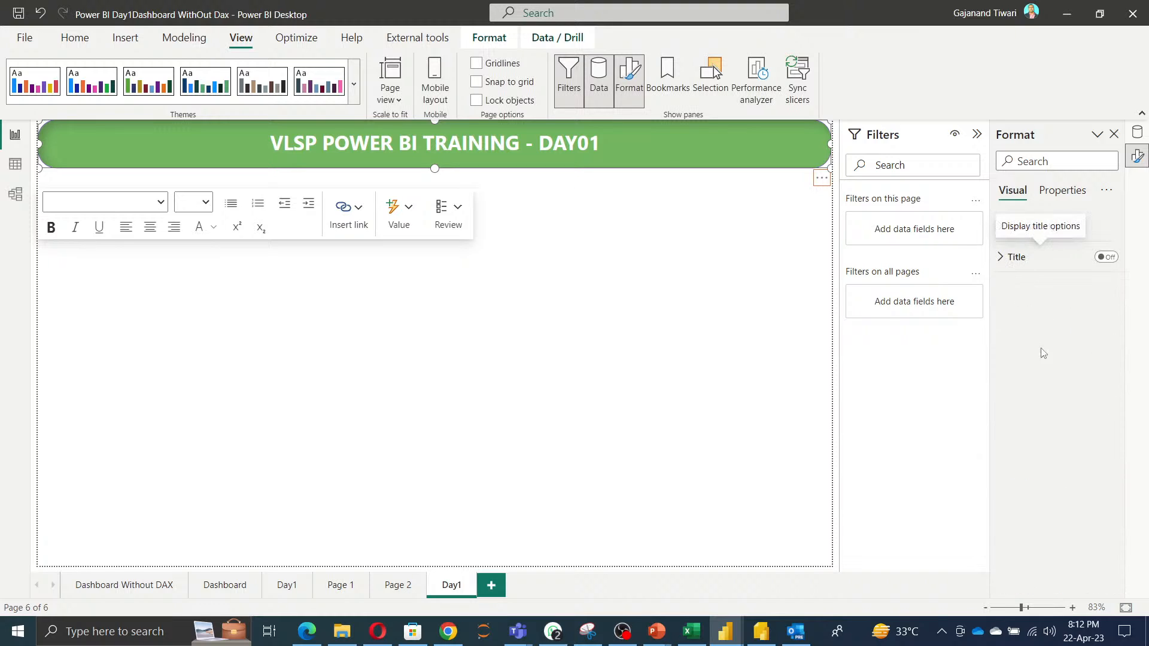
click(572, 391)
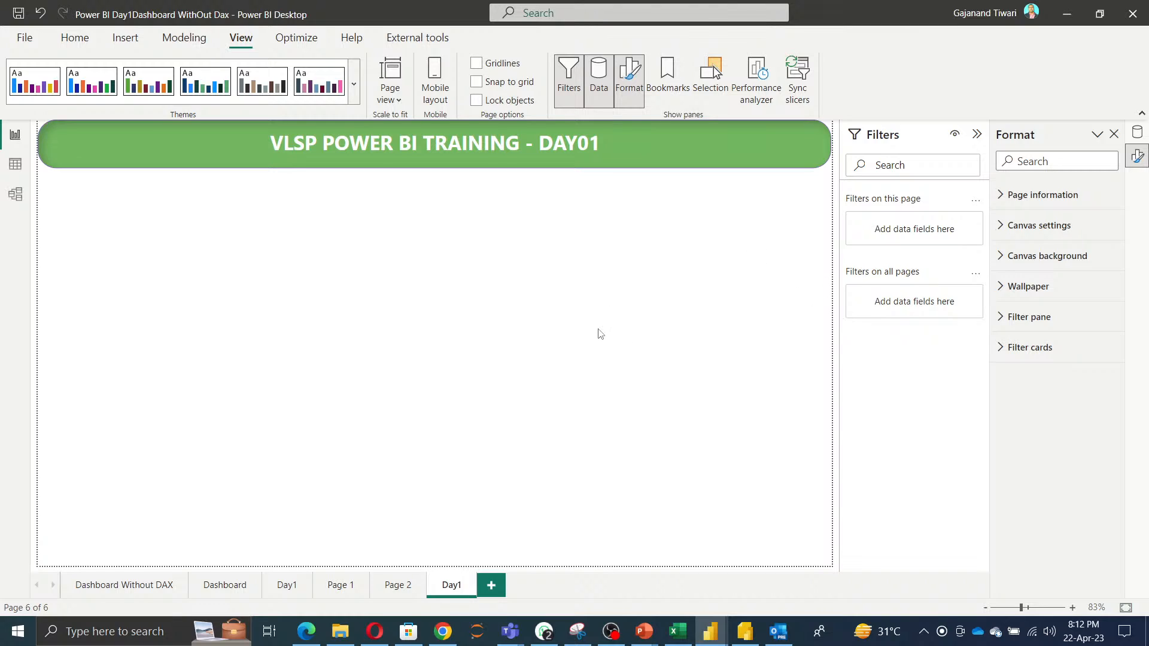
Insert a card visual below the title banner and narrow its width.
click(73, 40)
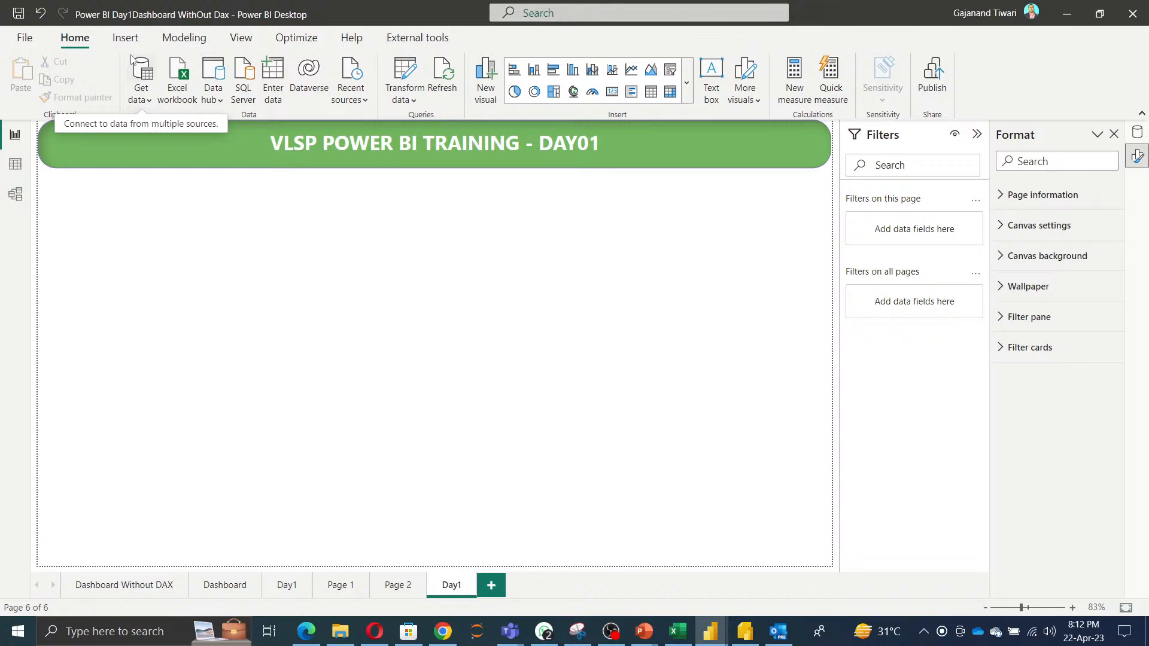
click(688, 84)
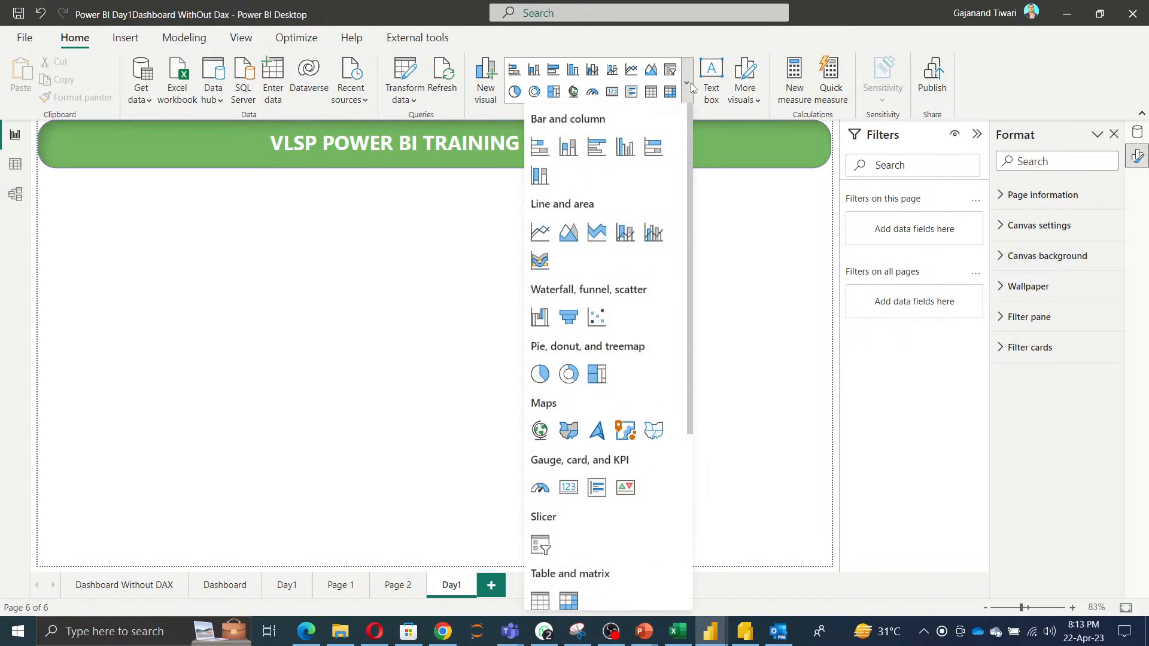
click(569, 487)
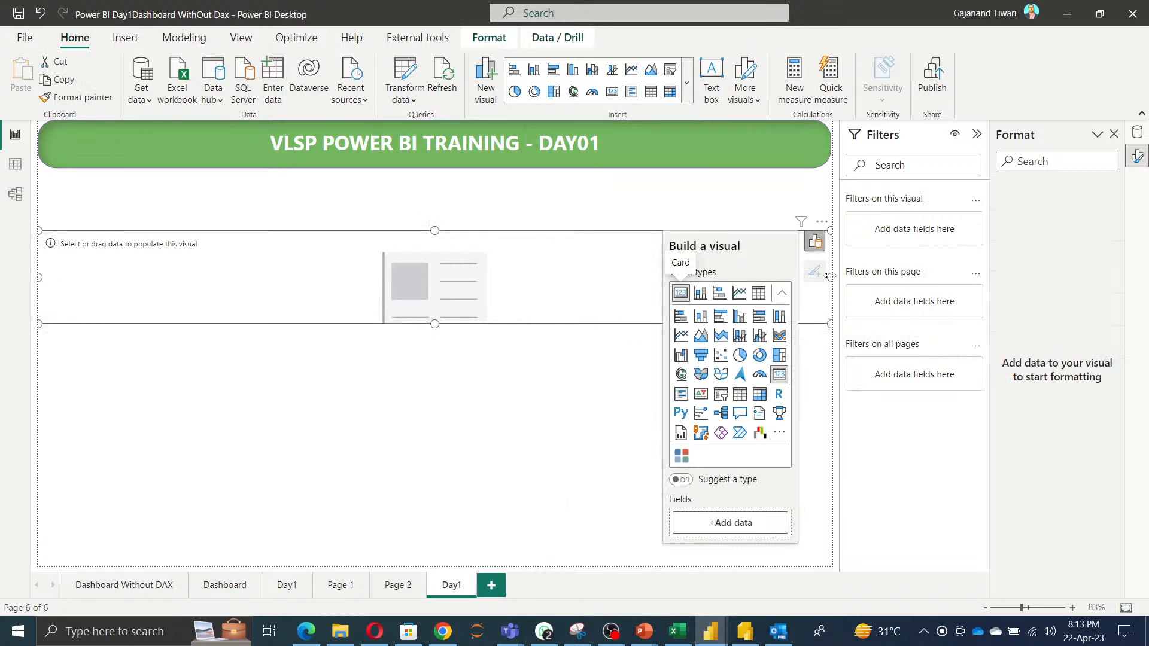
drag(825, 278, 614, 264)
Add the Sales field from the financials table to the card.
click(1135, 134)
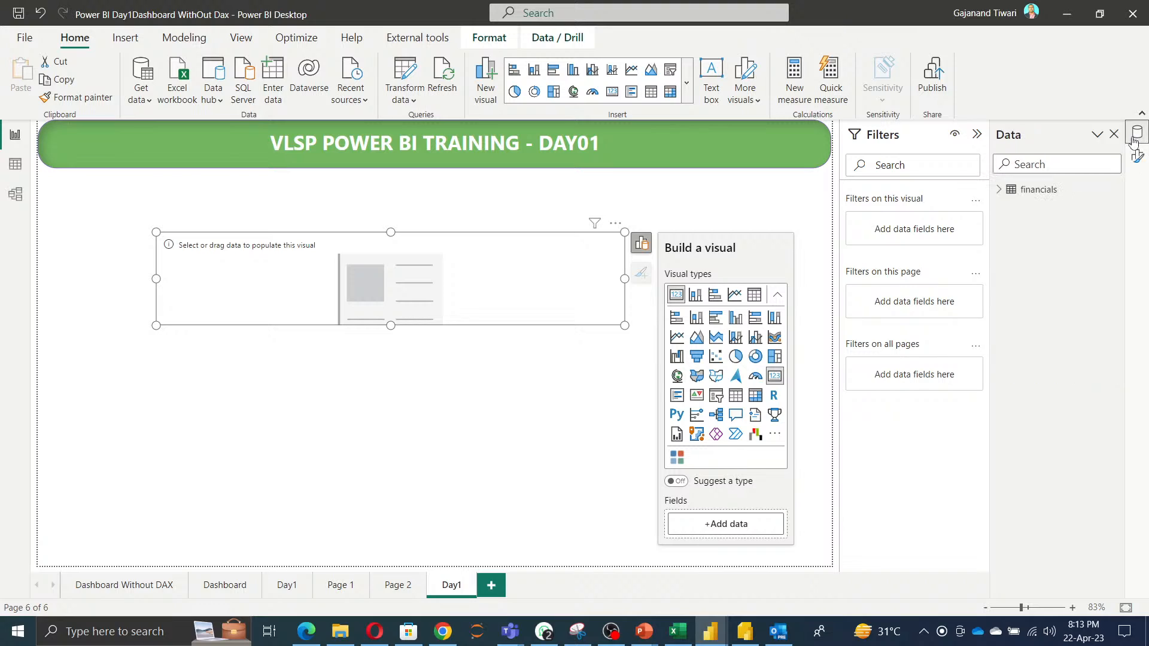
click(999, 189)
click(1023, 207)
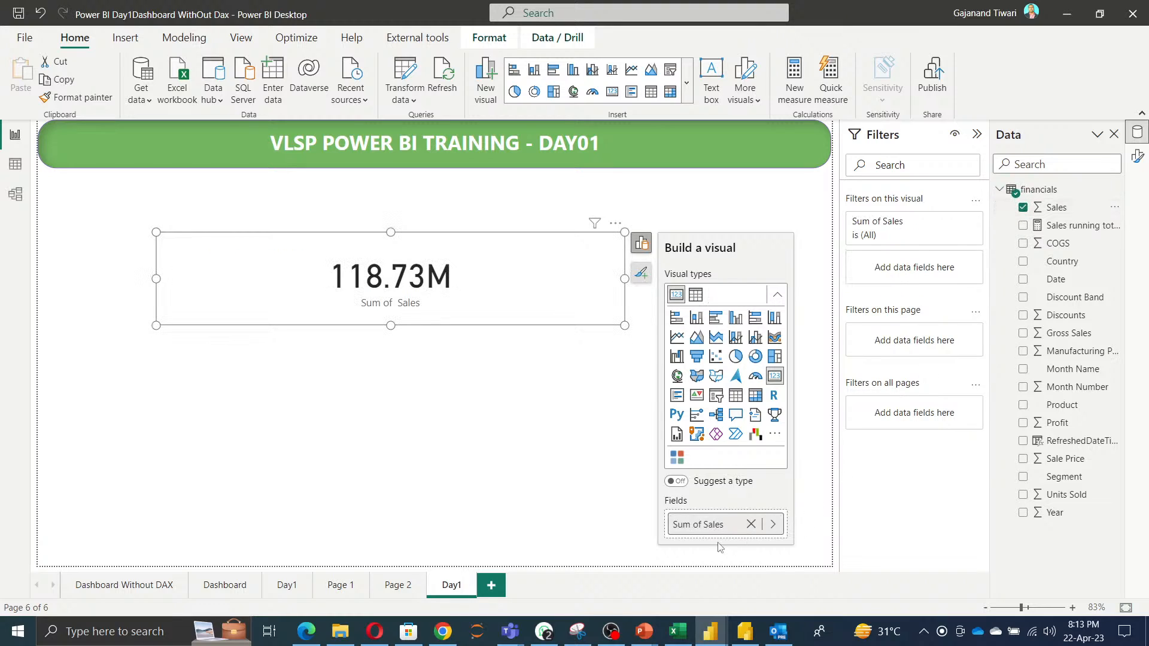
Remove the Sales field from the card and add it back through the data picker.
click(751, 524)
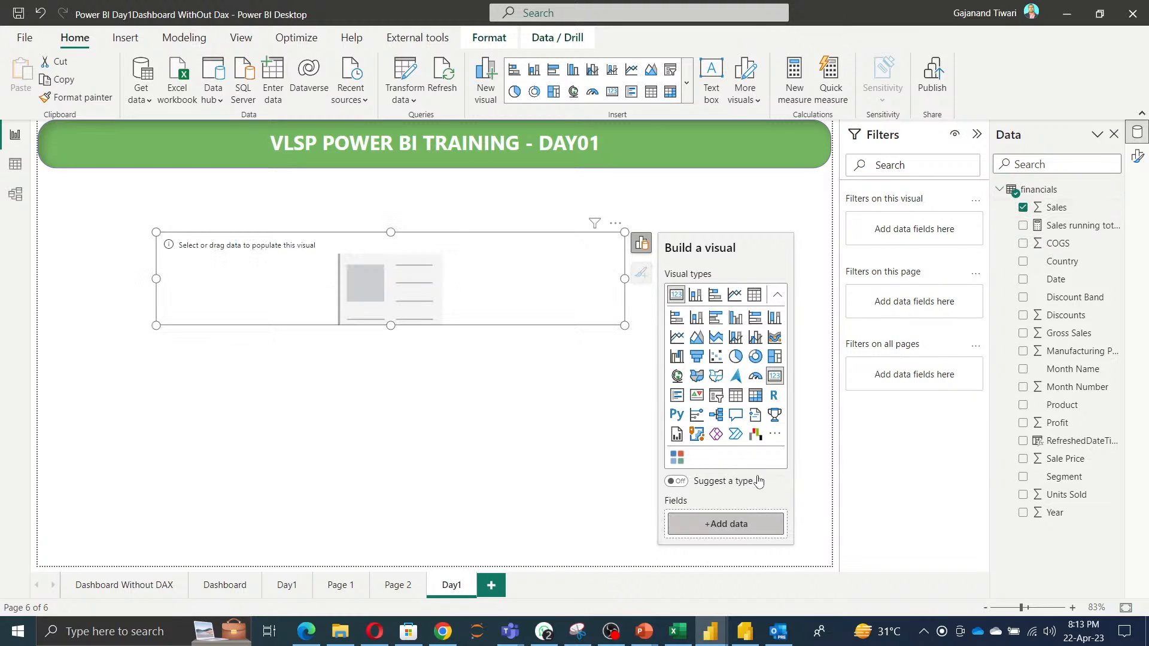
click(721, 525)
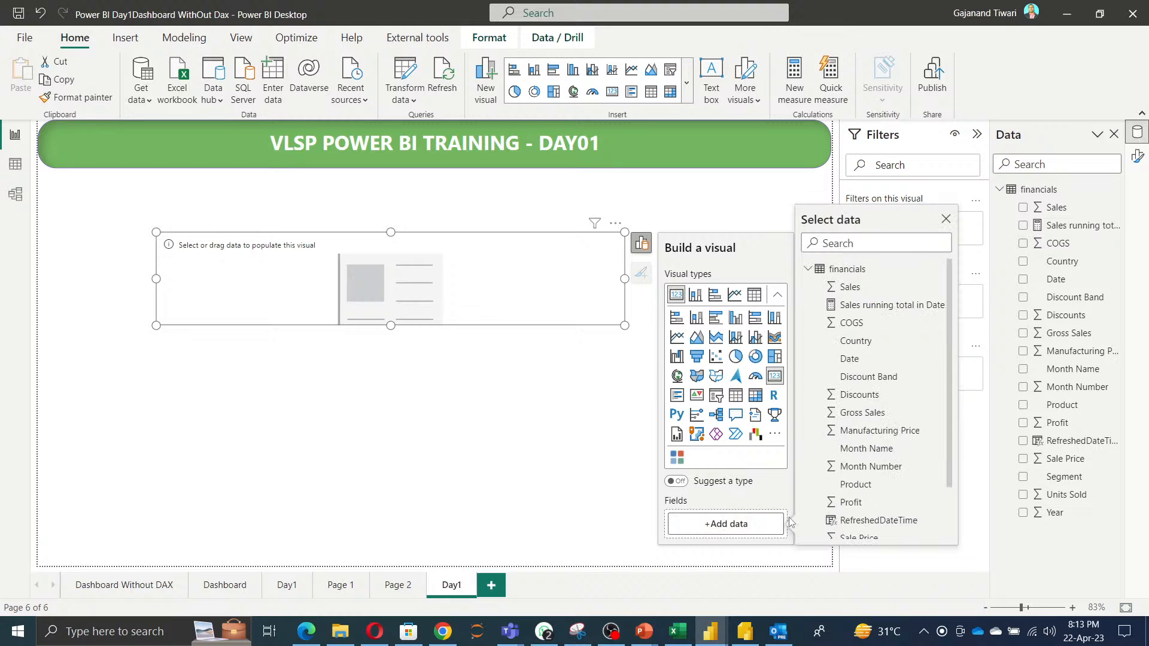
click(841, 288)
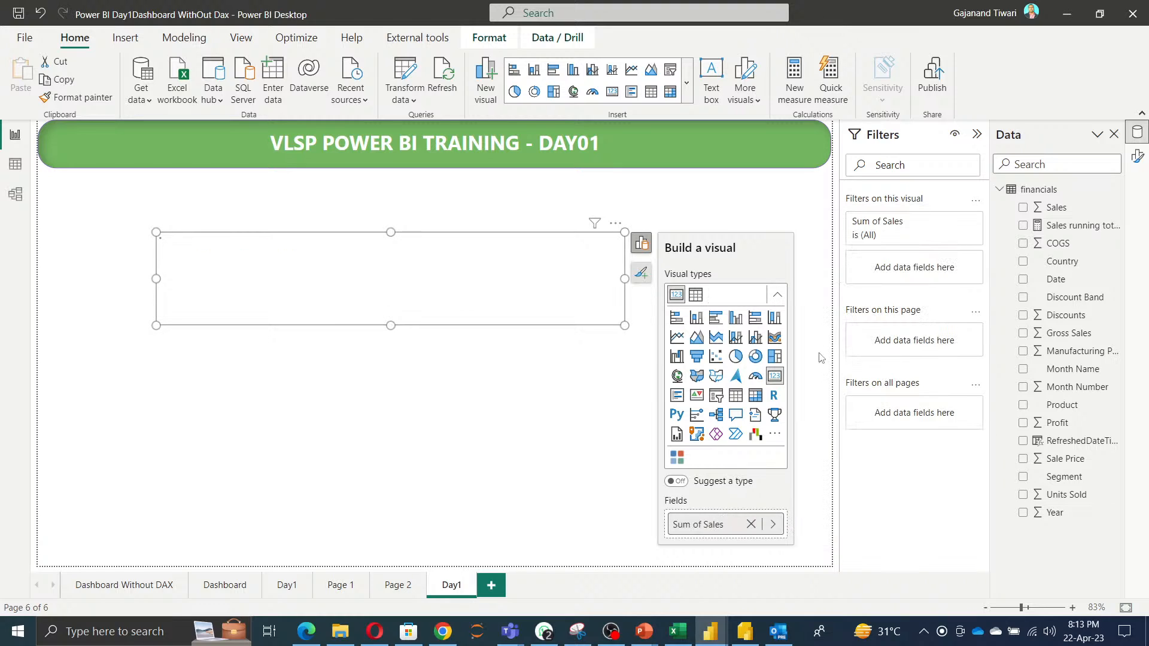
Rename the card's field label to Total Sales.
double_click(698, 525)
click(704, 524)
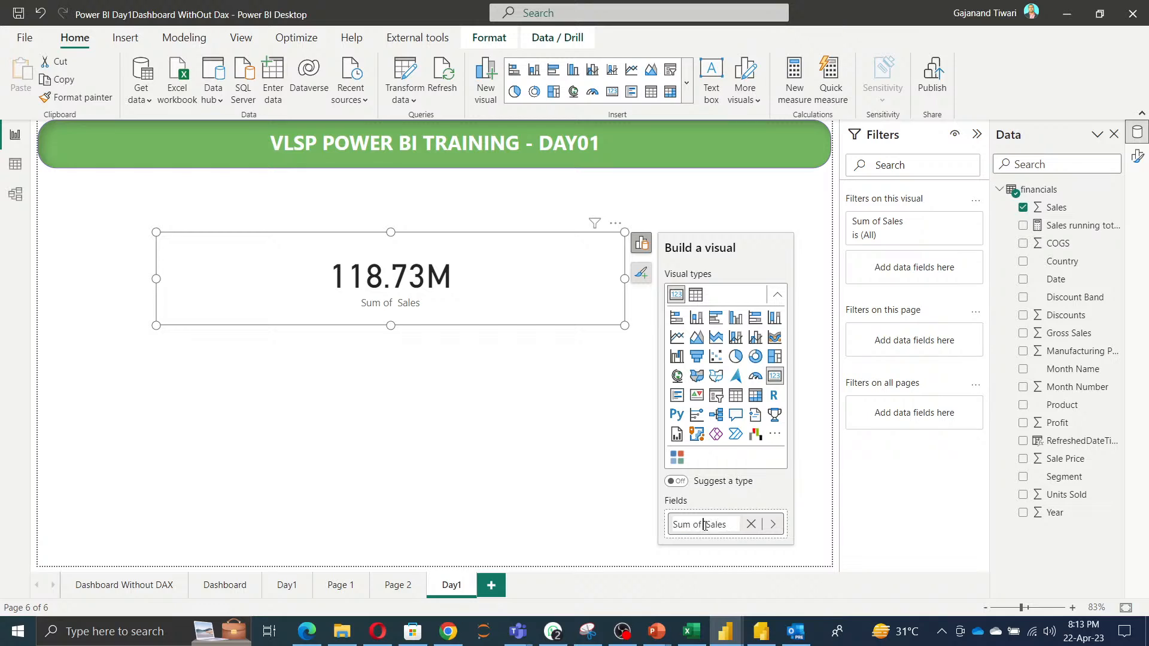
key(BackSpace)
key(BackSpace)
key(BackSpace)
key(BackSpace)
key(BackSpace)
key(BackSpace)
text(tOTAL)
key(BackSpace)
key(BackSpace)
key(BackSpace)
key(BackSpace)
key(BackSpace)
text(Total)
key(Return)
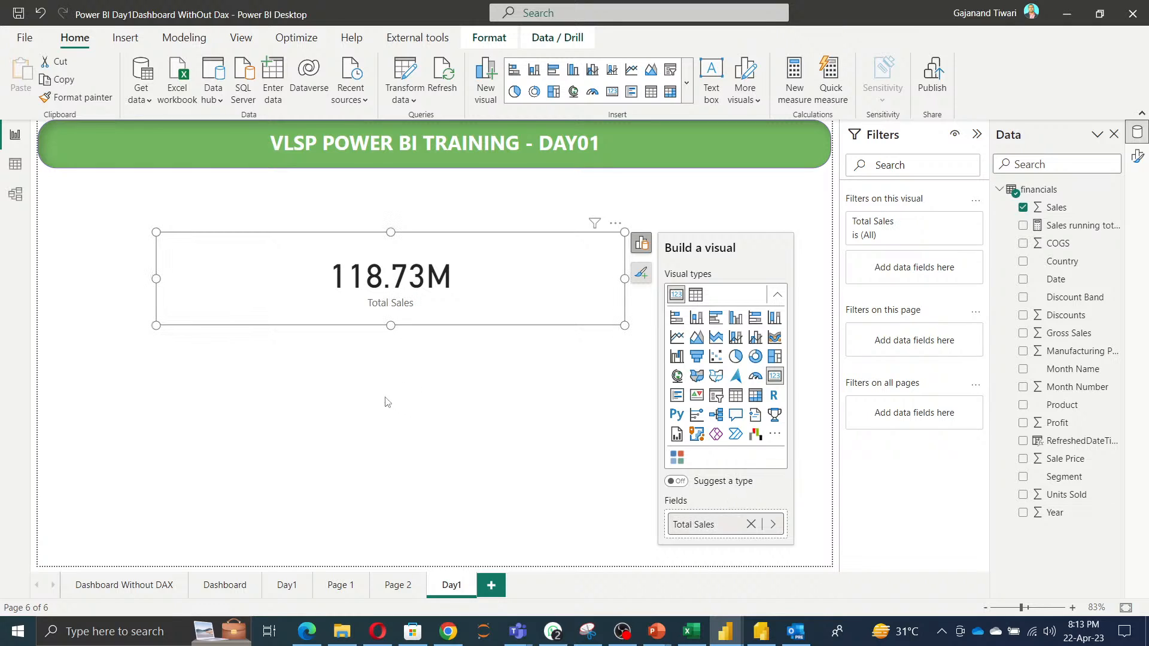
Resize the sales card to a smaller, compact box.
click(384, 400)
click(617, 317)
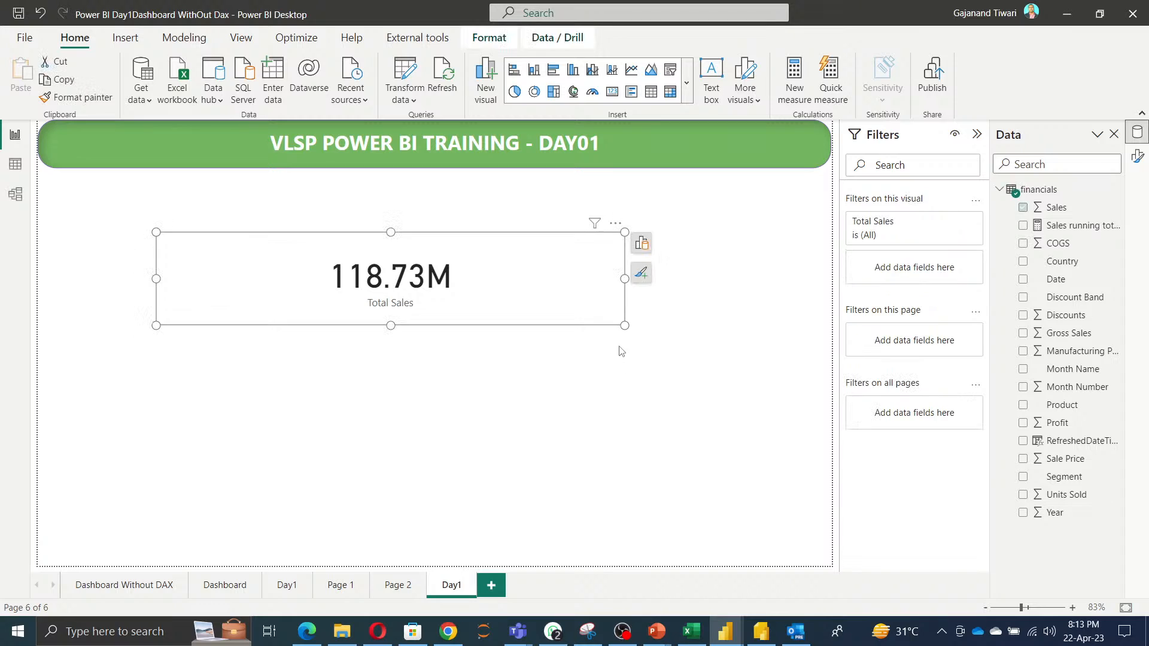
drag(624, 325, 306, 323)
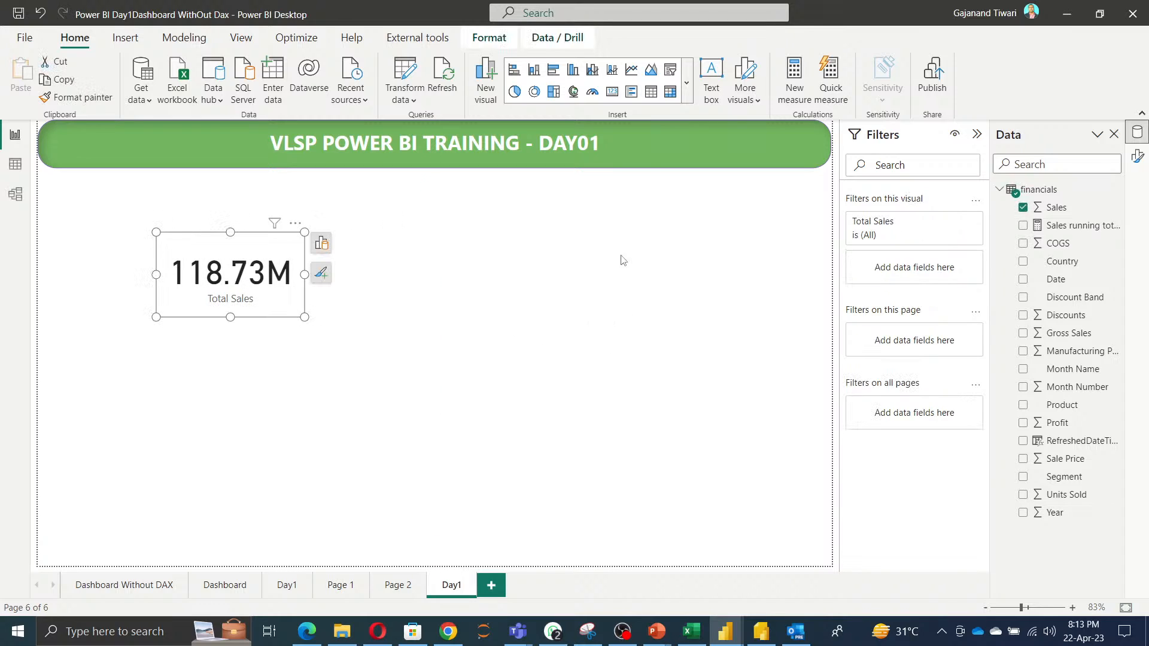
Set the card's height to 125 in its size and position settings.
click(1137, 157)
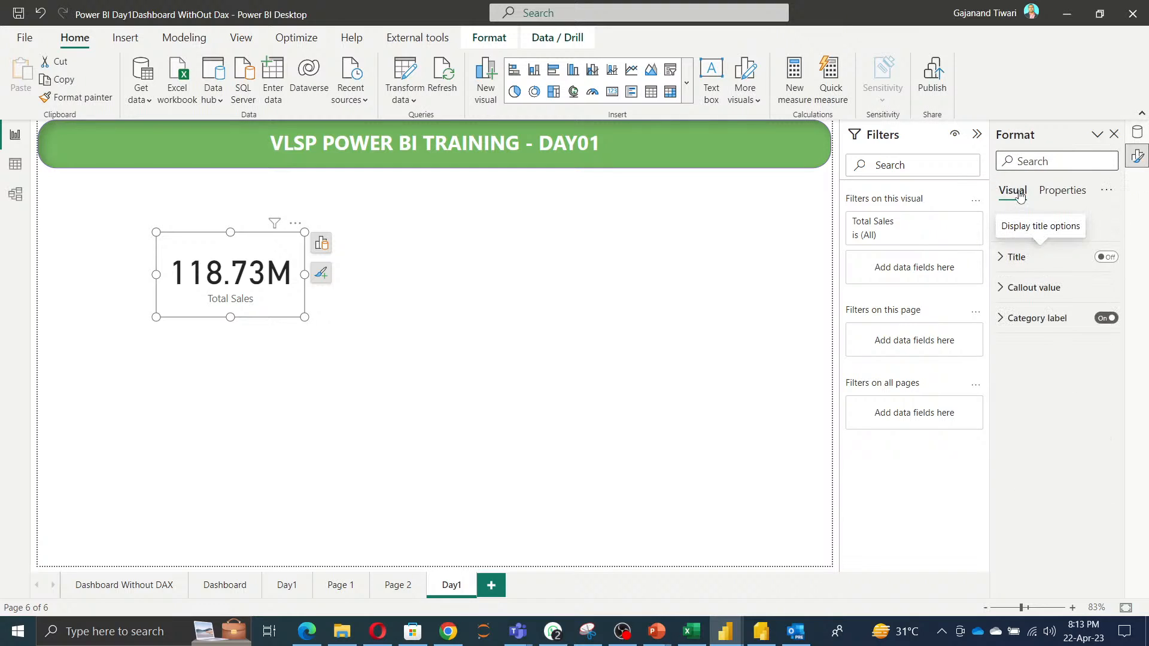
click(1036, 226)
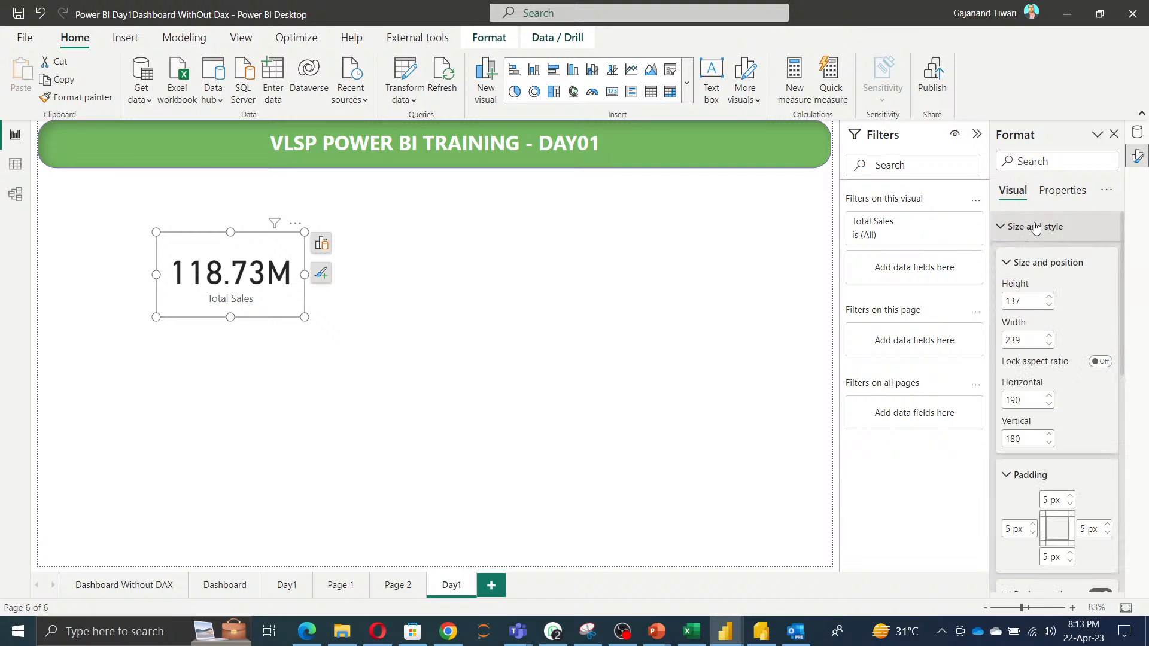
click(1048, 306)
click(1049, 306)
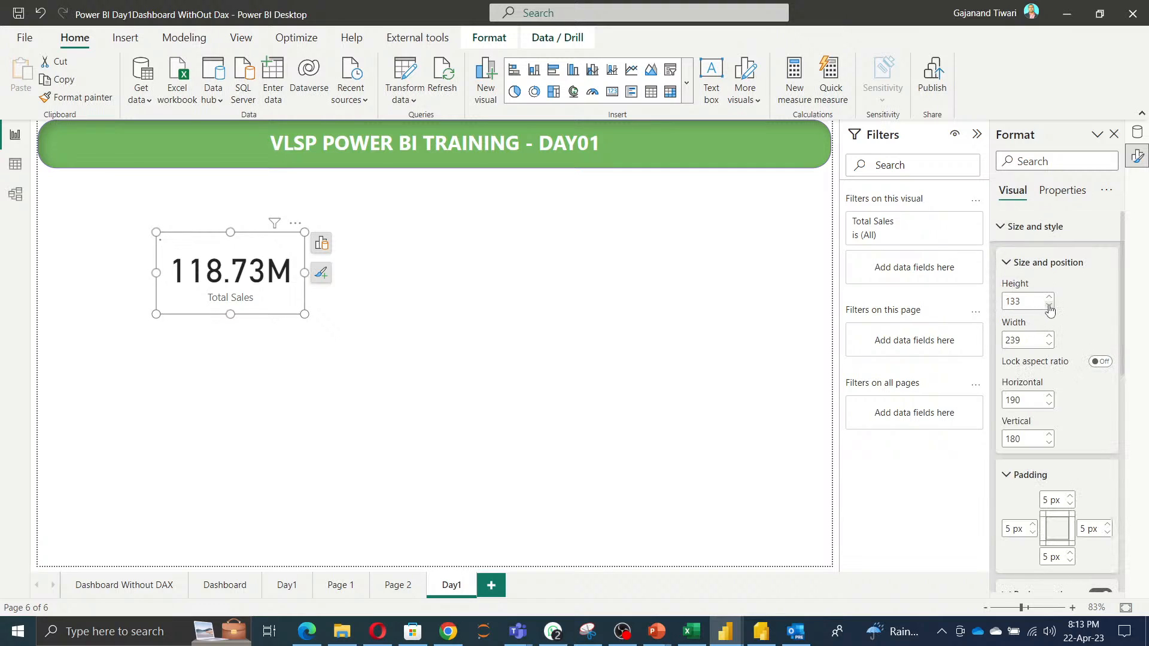
click(1049, 306)
click(1049, 306)
click(1049, 307)
click(1049, 307)
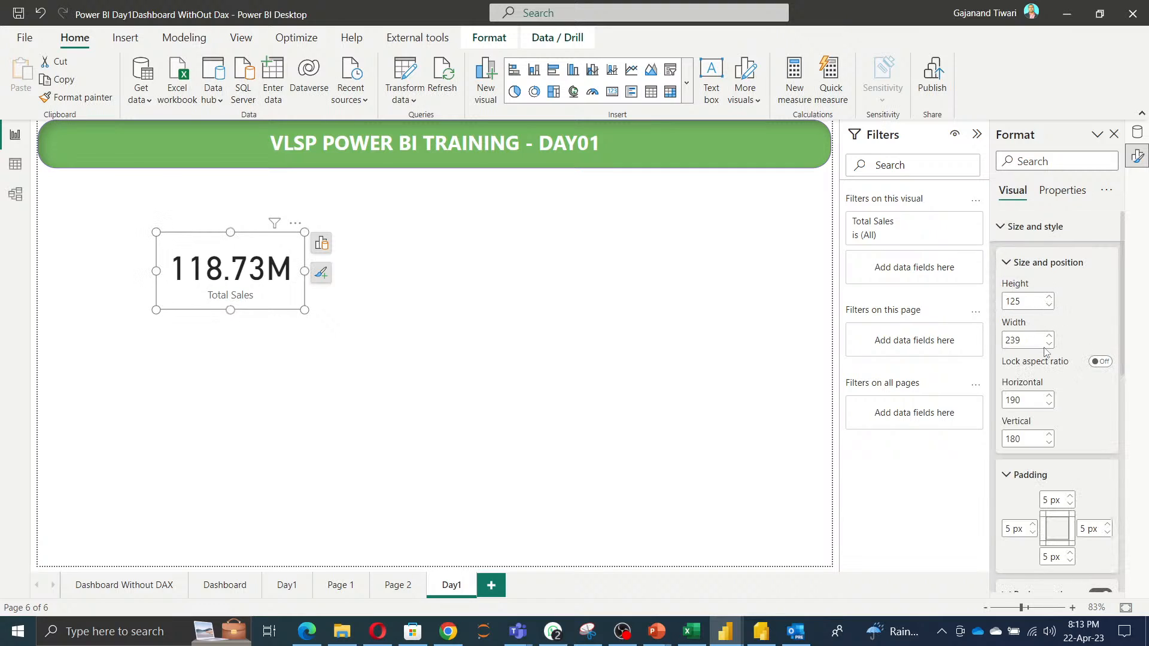
Decrease the card's width in small steps.
click(1048, 344)
click(1048, 344)
click(1048, 344)
click(1049, 344)
click(1048, 344)
click(1049, 344)
click(1048, 344)
click(1049, 344)
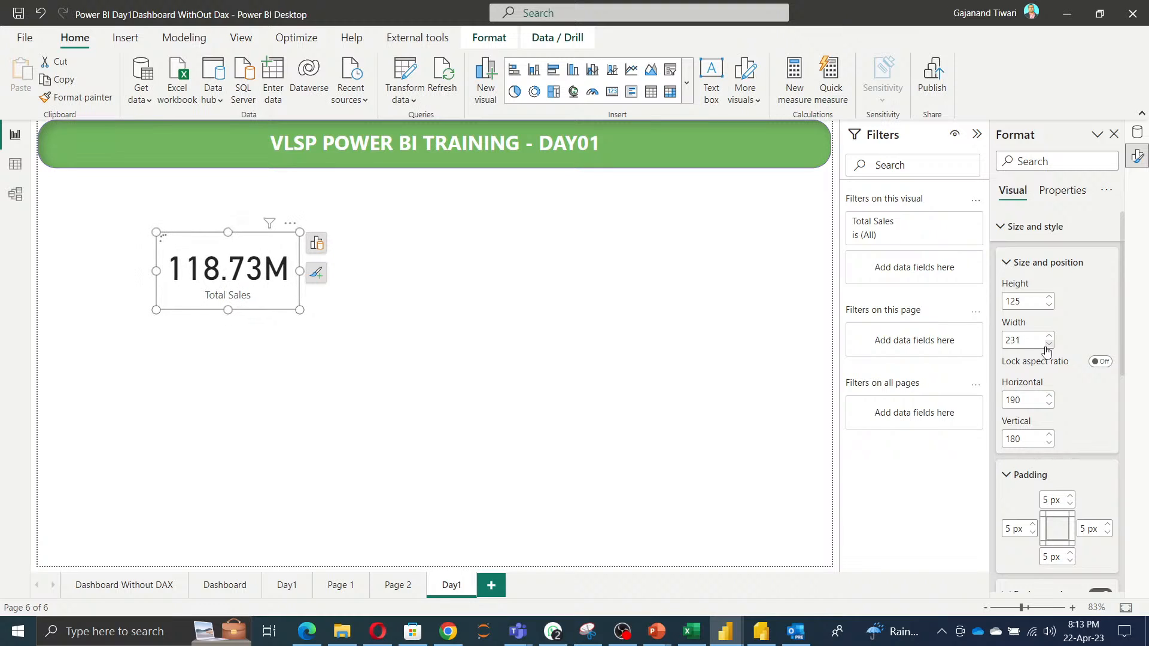
click(1048, 344)
click(1048, 344)
click(1048, 344)
click(1049, 344)
click(1048, 344)
click(1048, 344)
Set the card's background colour to green.
scroll(1086, 520, down, 5)
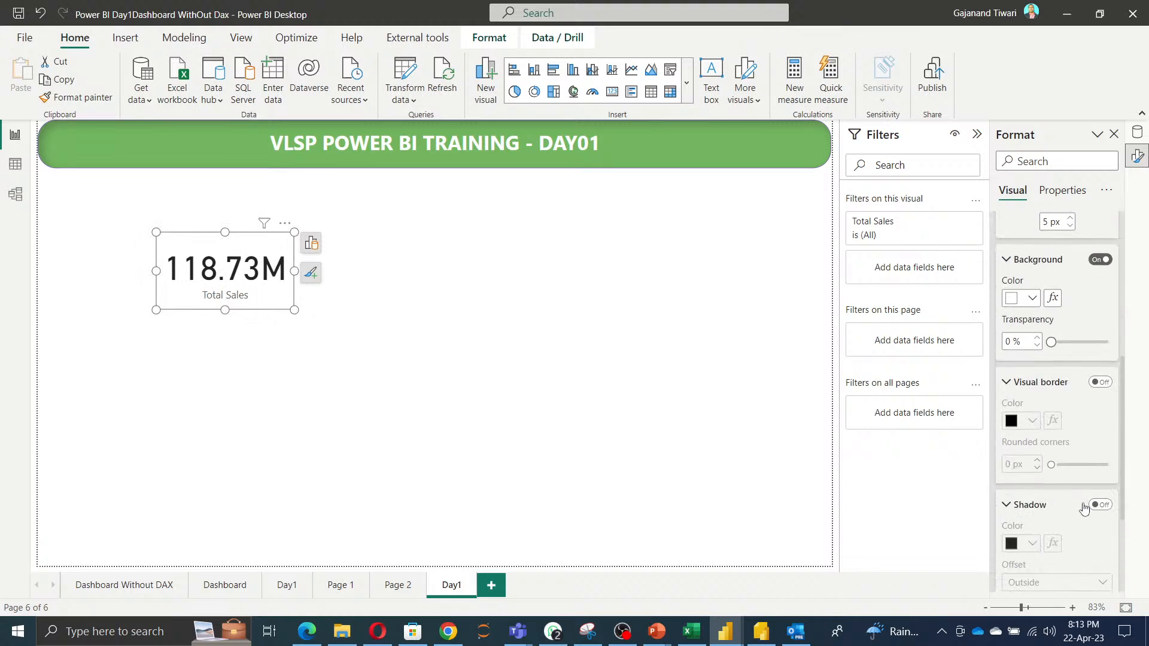
scroll(1053, 383, up, 1)
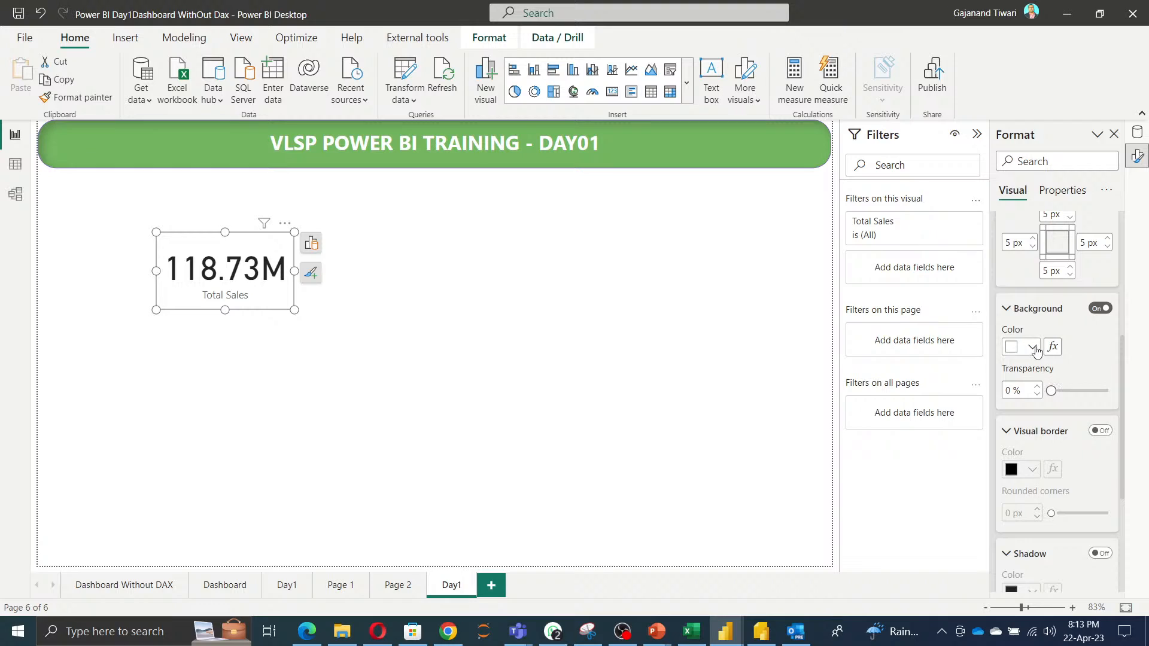
click(1031, 347)
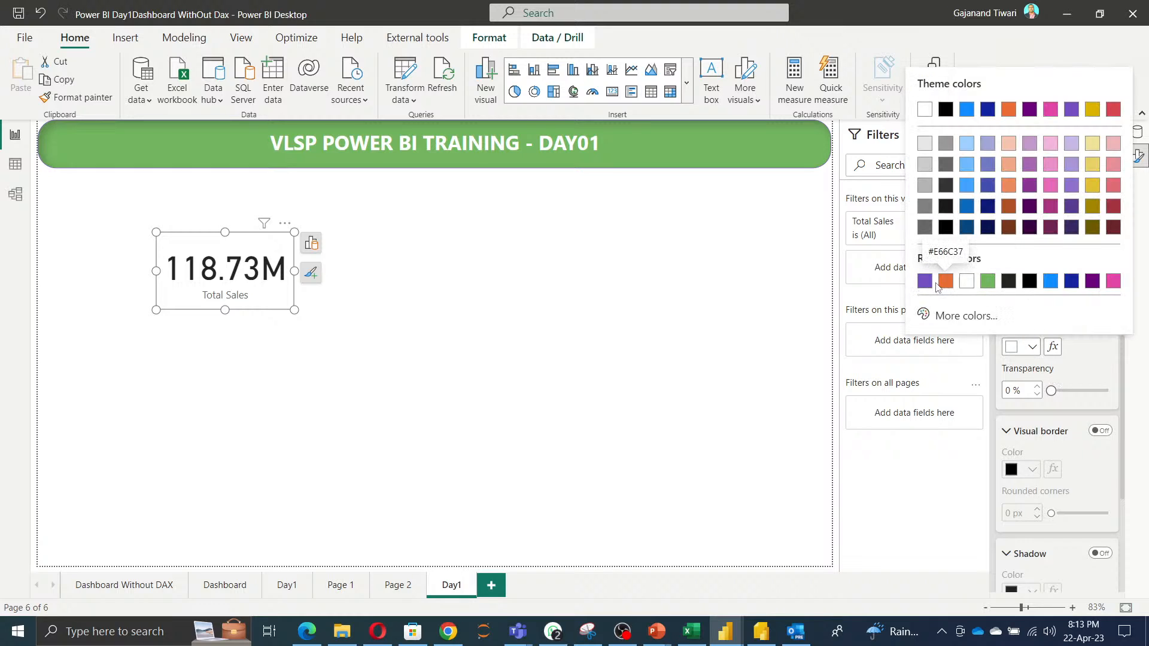
click(987, 282)
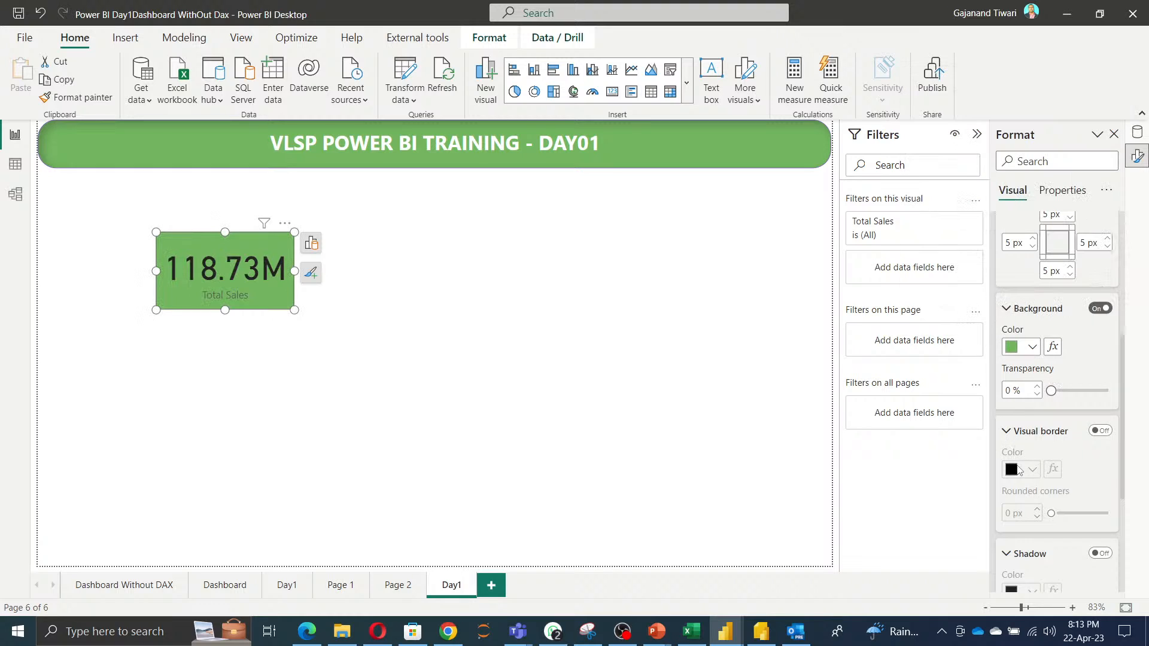
Turn on the card's visual border and set its colour to orange.
click(1099, 431)
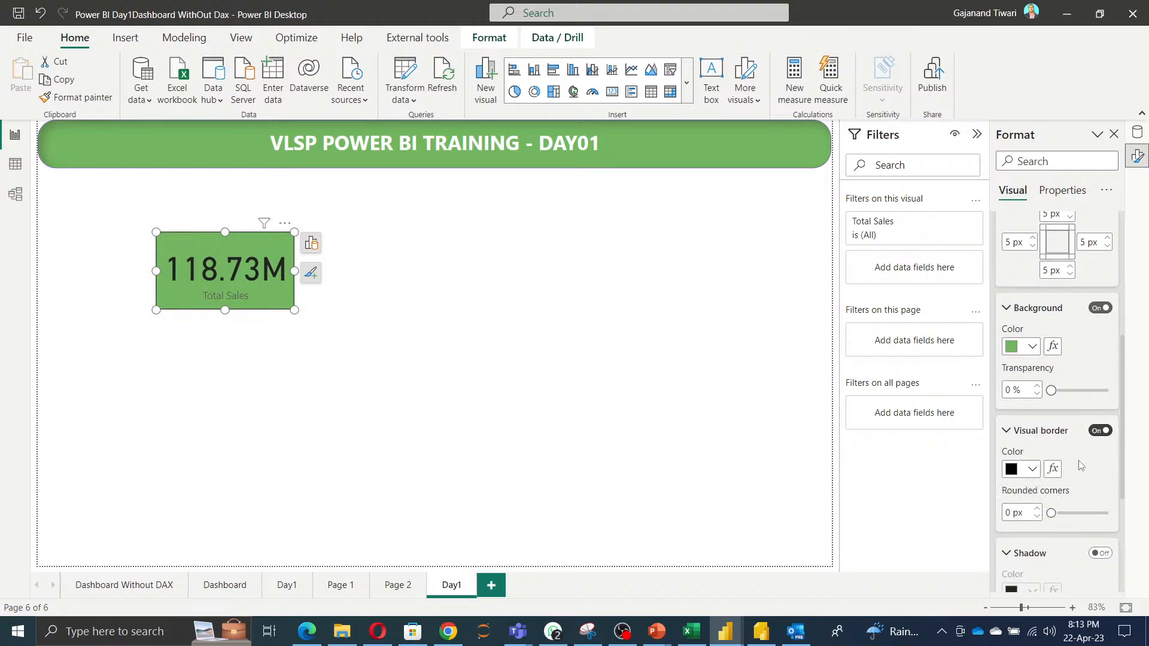
click(1032, 469)
click(968, 407)
Round the card's corners to 30 px and turn on its shadow.
scroll(1044, 303, down, 4)
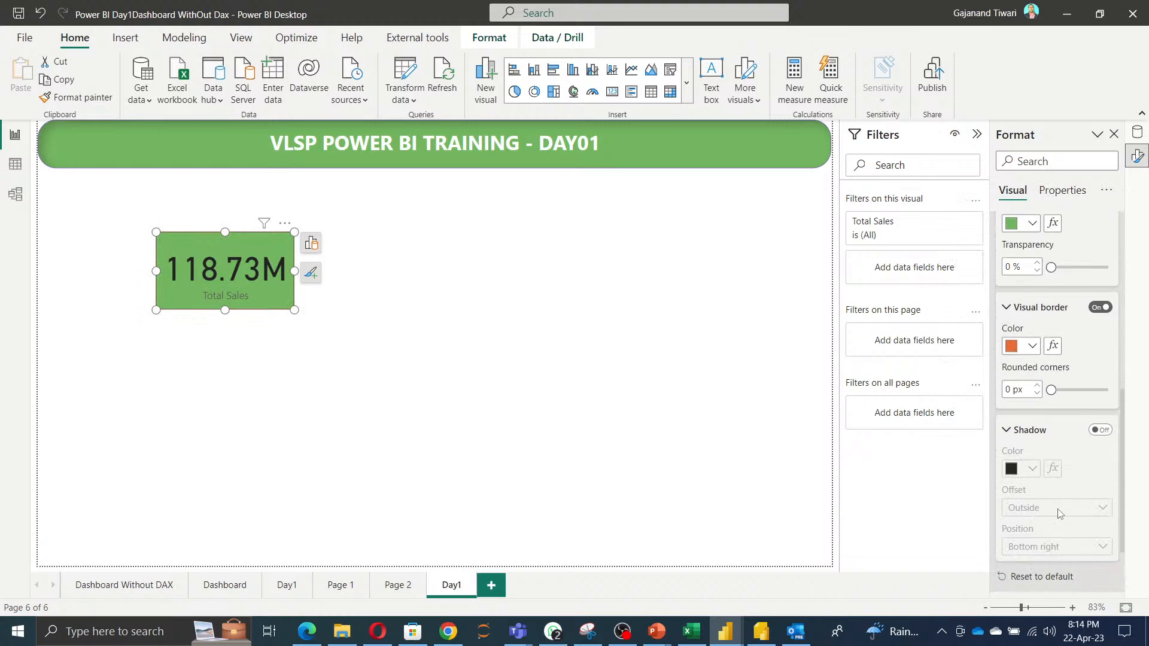
drag(1052, 298, 1107, 299)
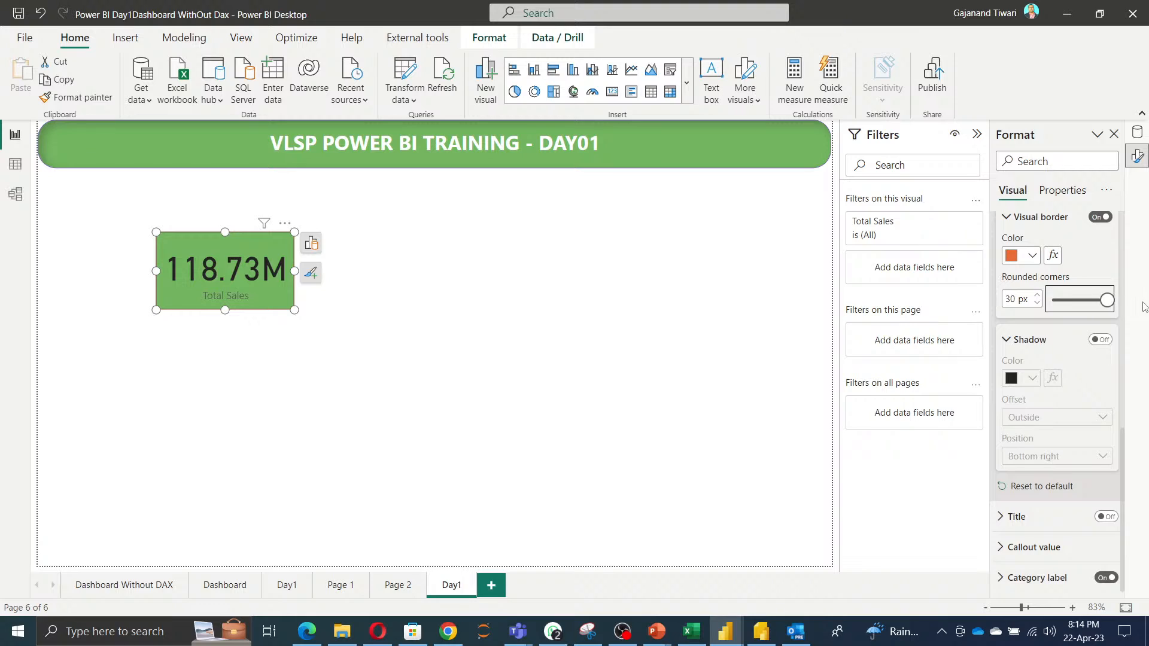
click(1100, 340)
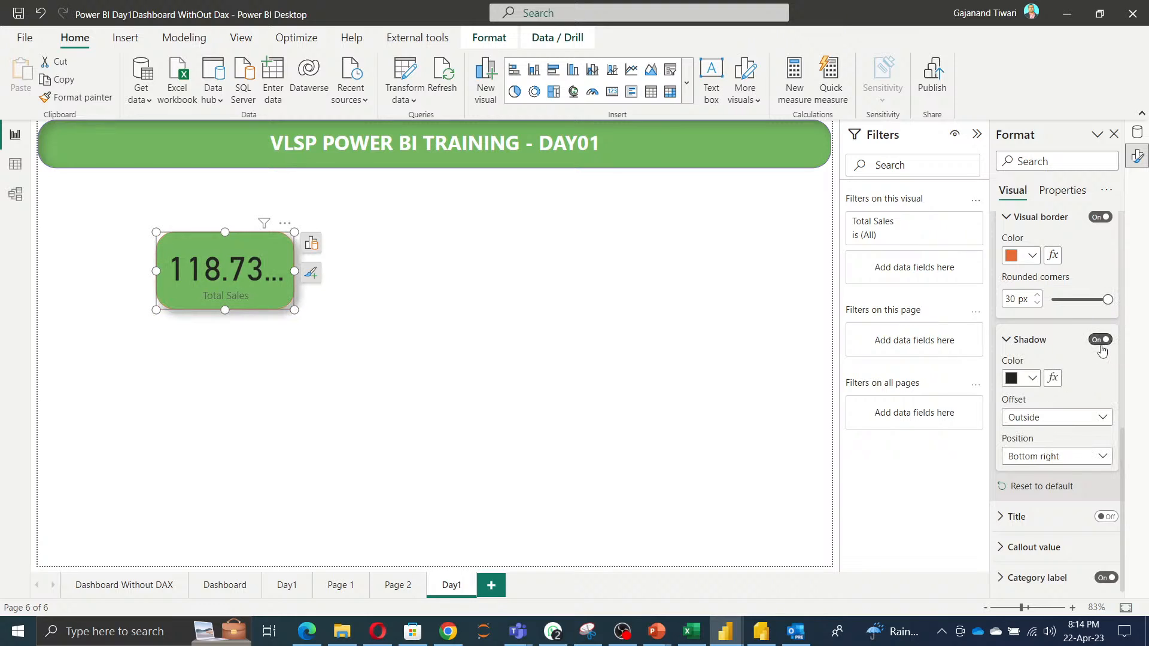
Set the card's shadow offset to Inside and change the shadow colour to purple.
click(1041, 419)
click(1041, 453)
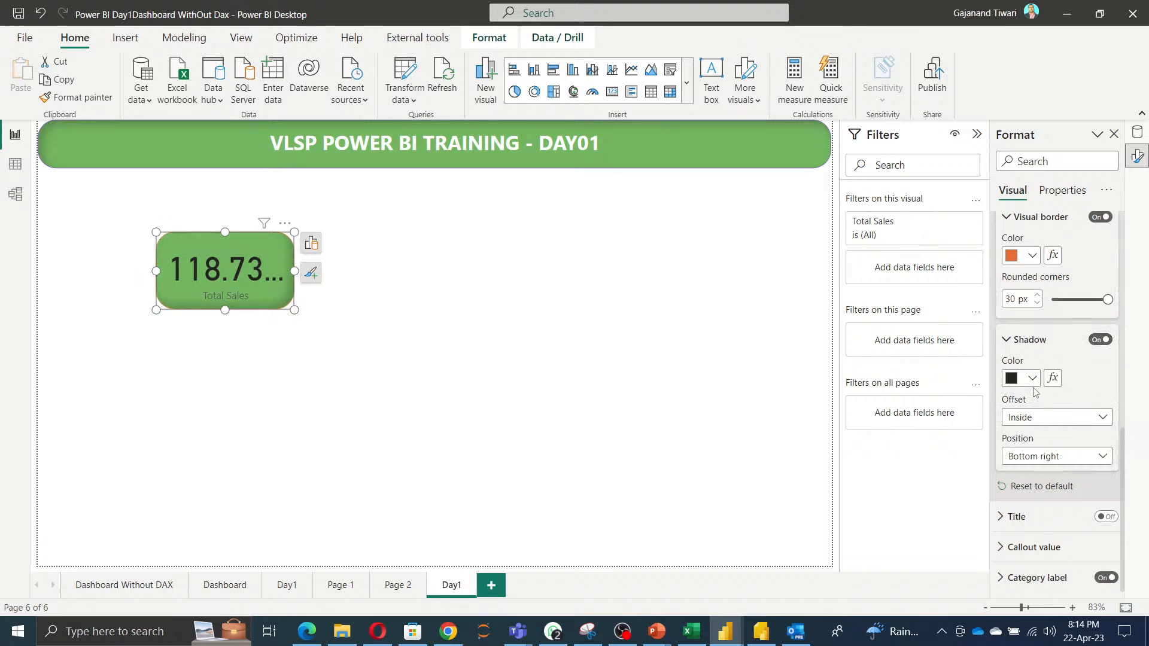
click(1033, 378)
click(929, 315)
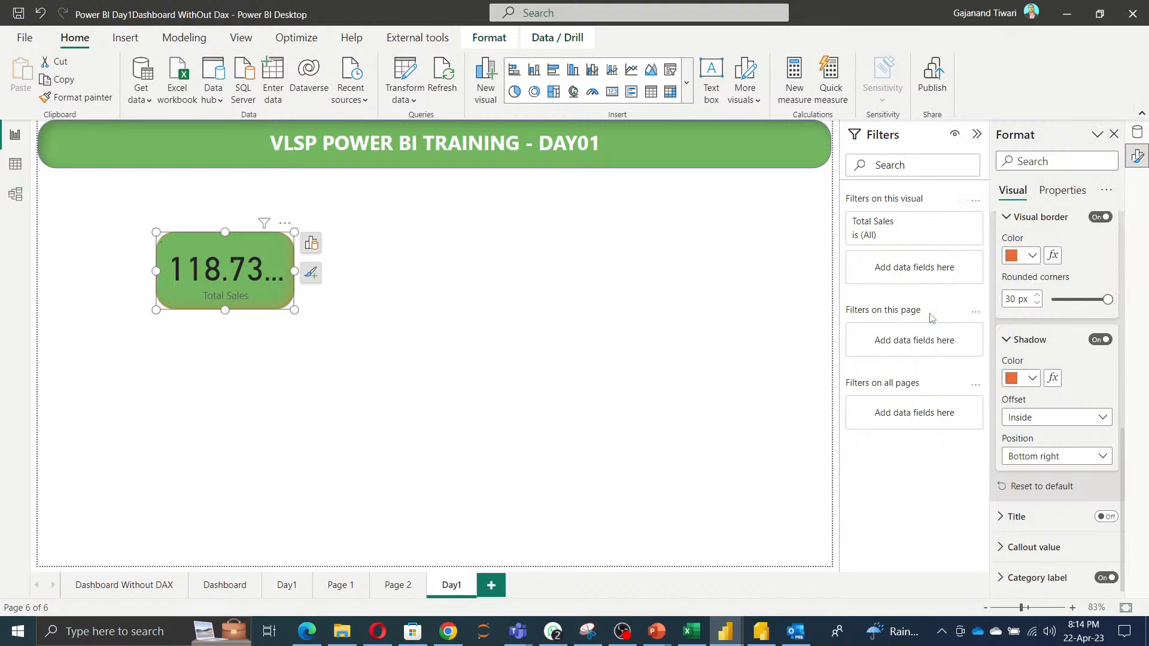
click(1030, 378)
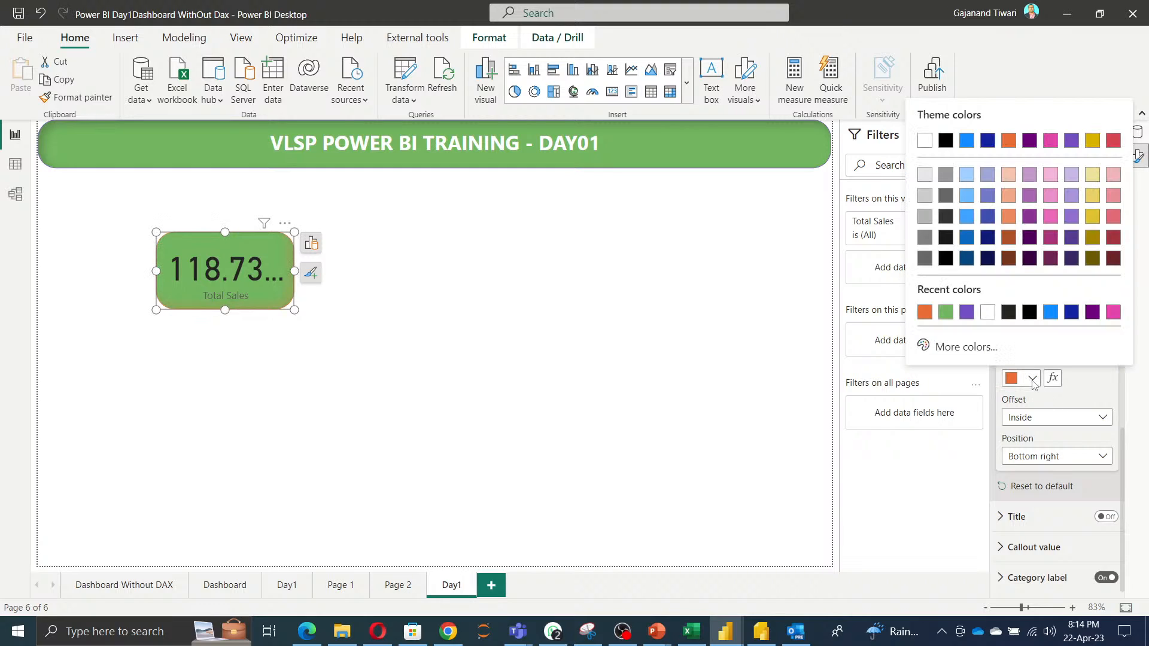
click(967, 314)
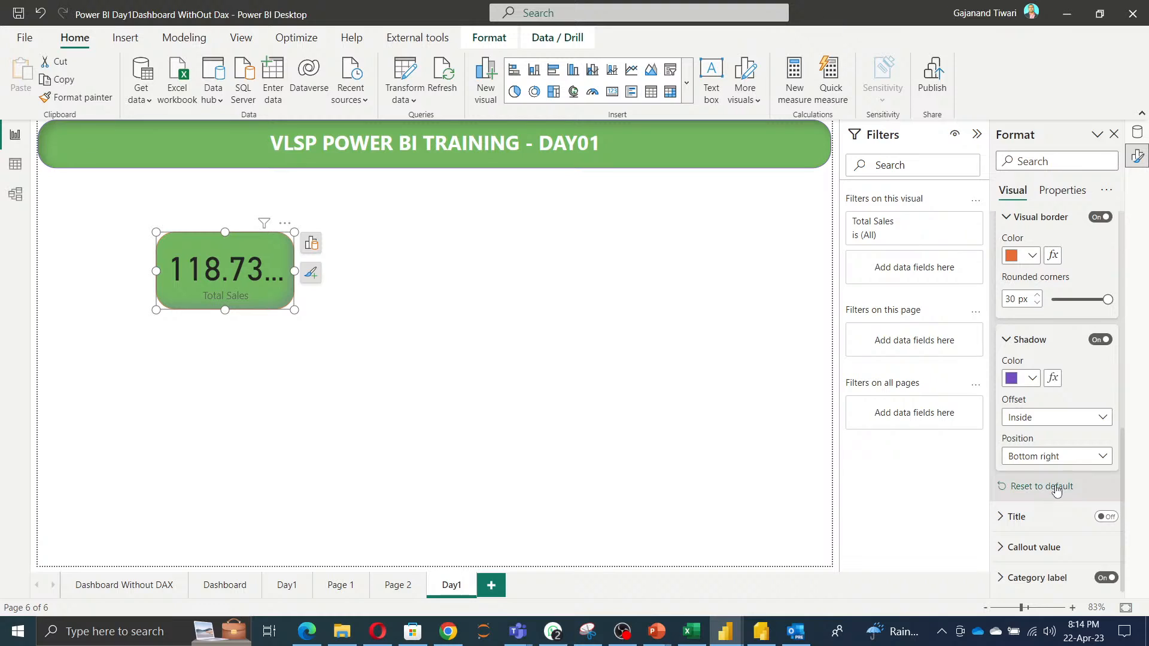
Set the card's callout value font size to 30.
click(1039, 553)
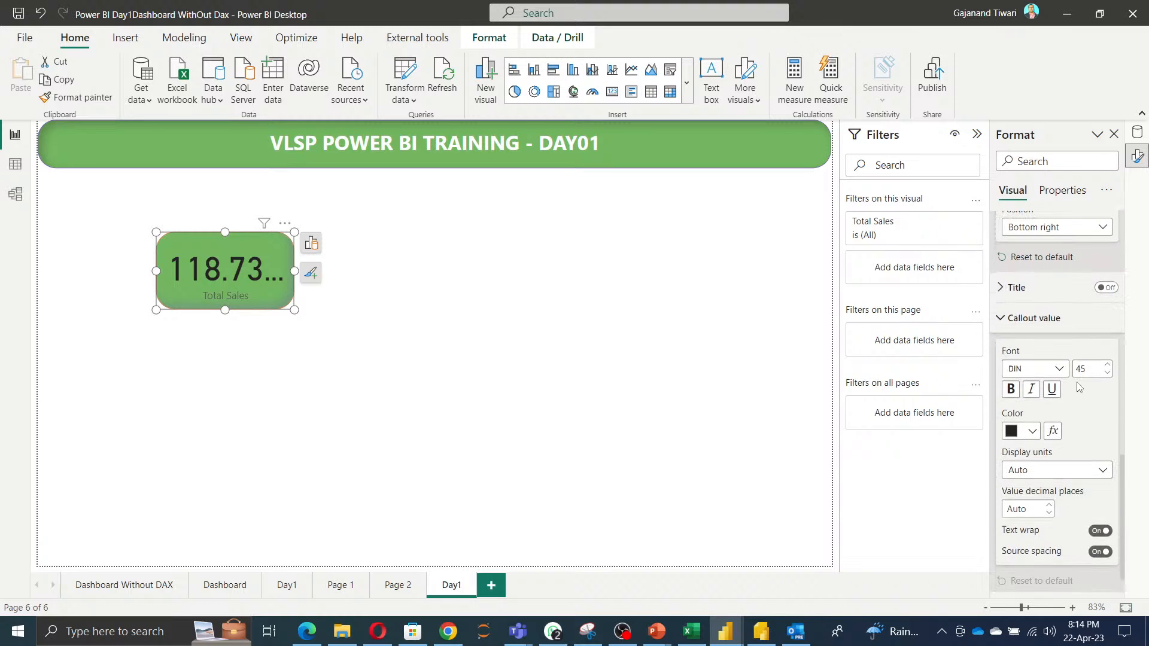
double_click(1093, 367)
text(20)
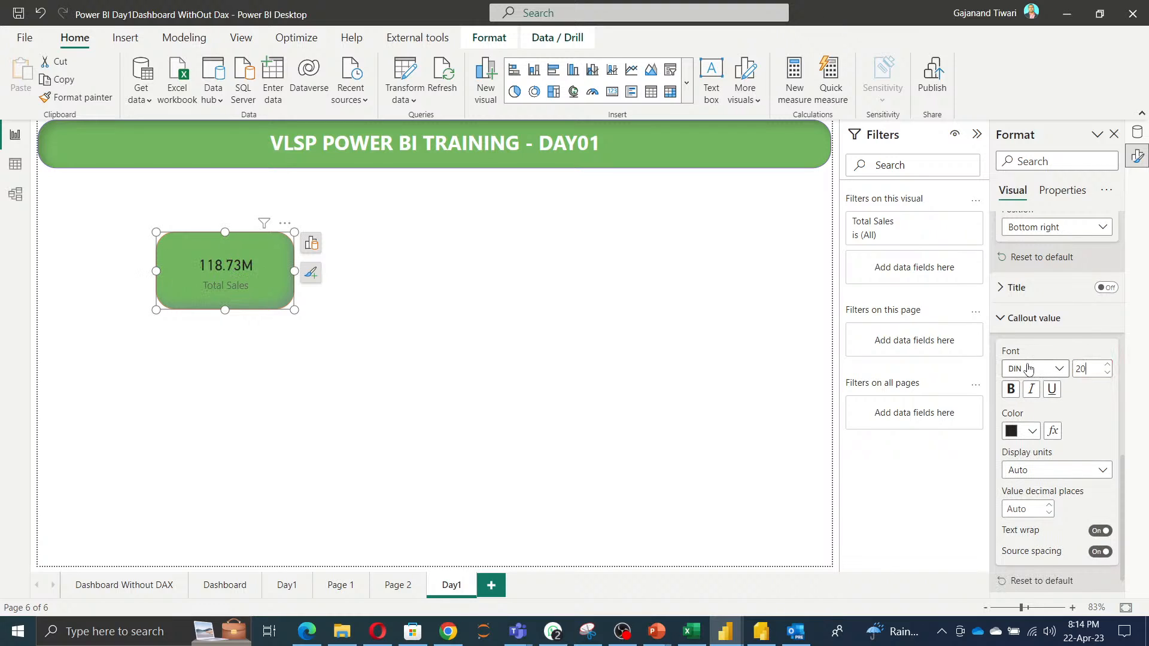
double_click(1096, 368)
text(30)
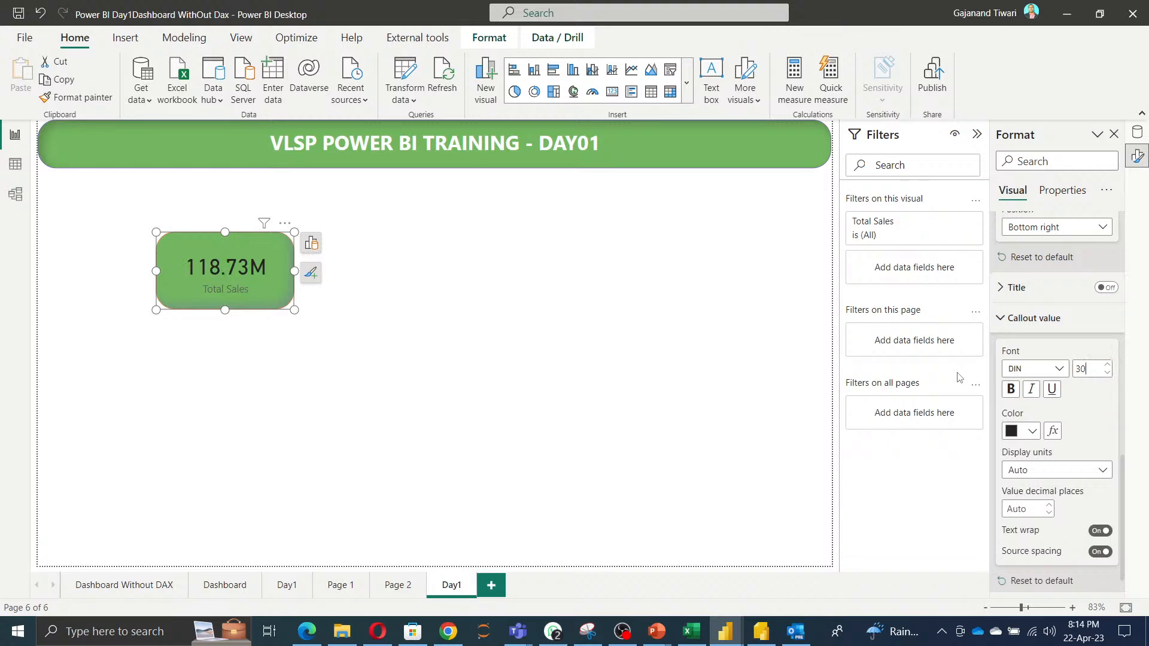
Make the callout value bold and white.
click(1010, 389)
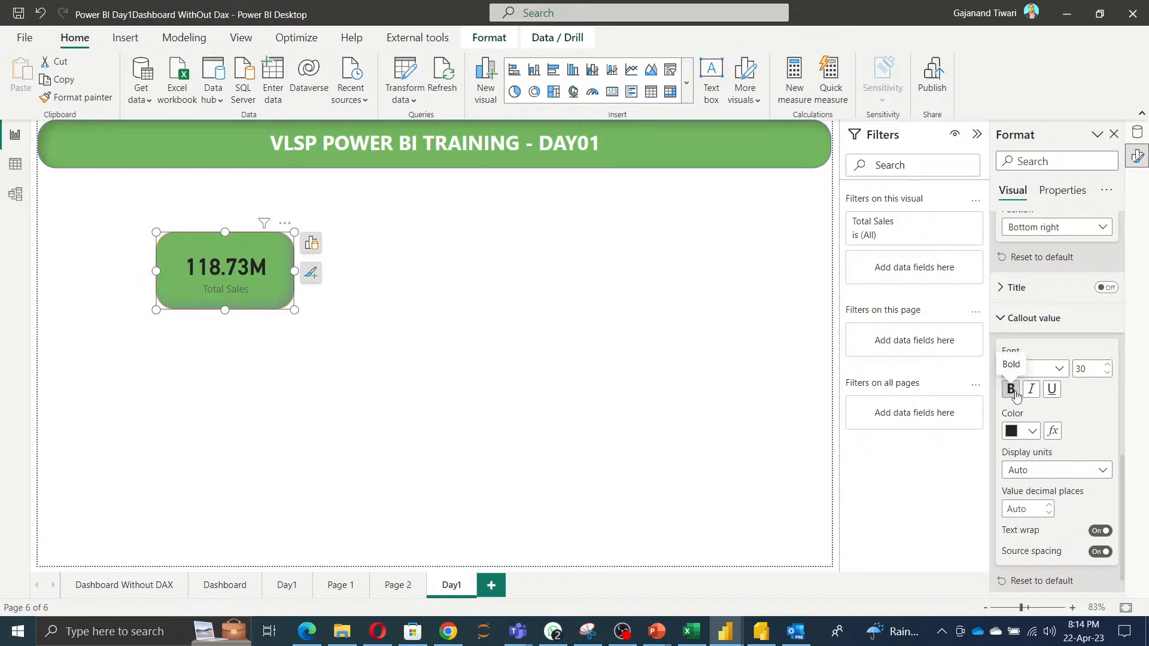
click(1022, 431)
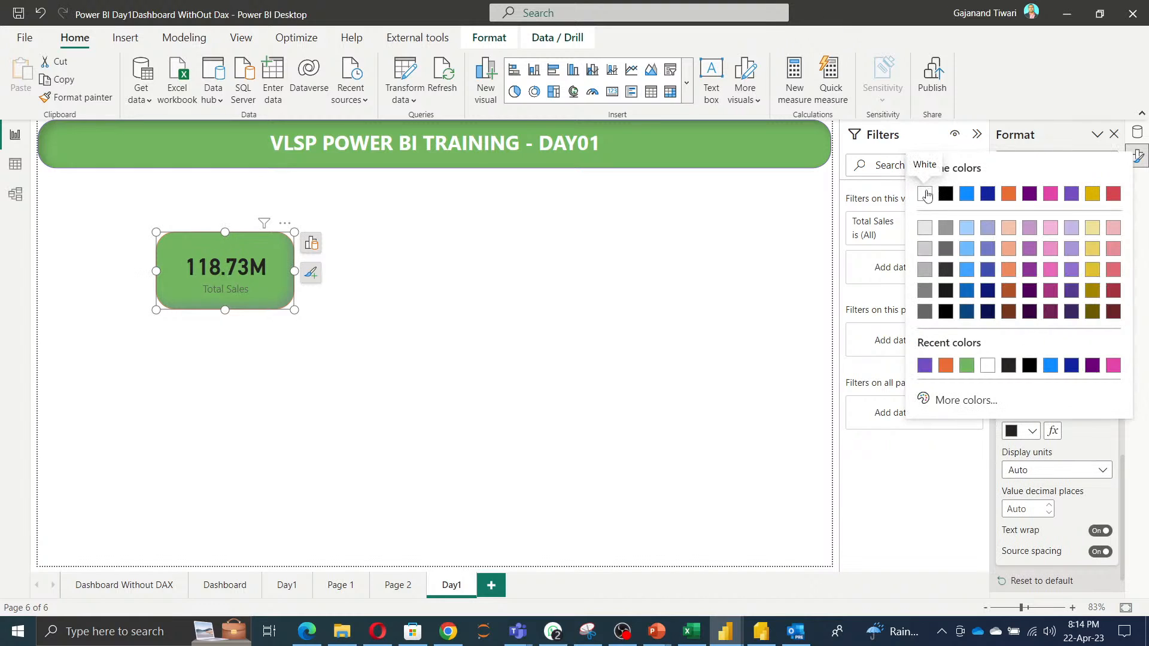
click(927, 194)
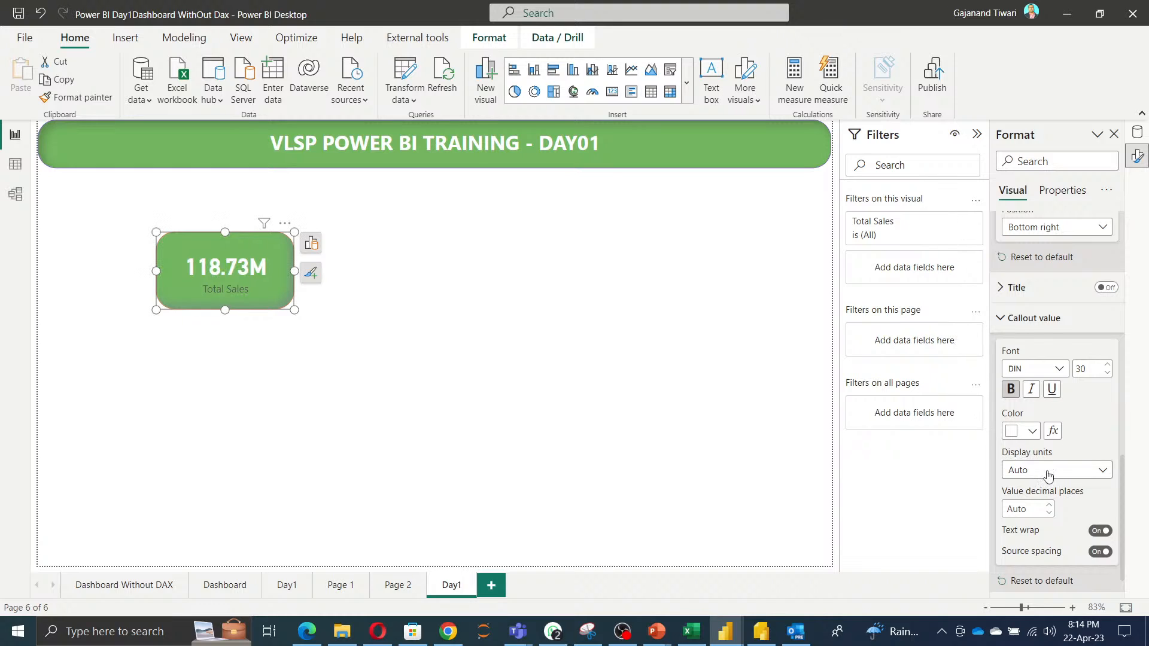
Set the callout value's display units to Millions.
scroll(1026, 470, down, 1)
click(1061, 441)
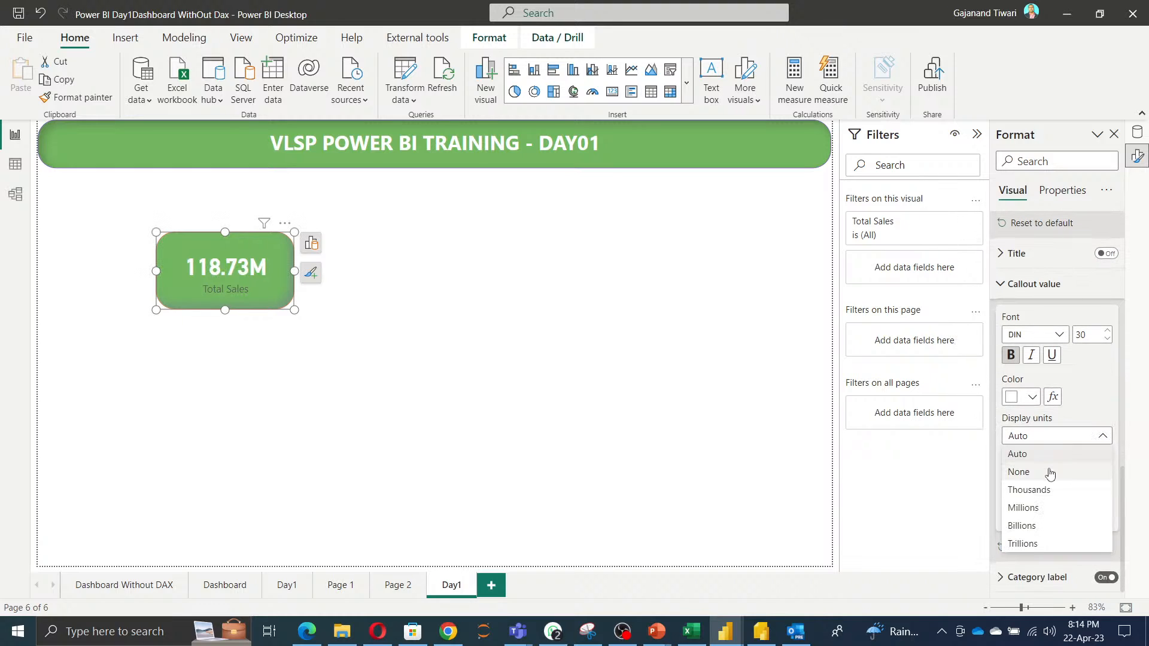
click(1047, 490)
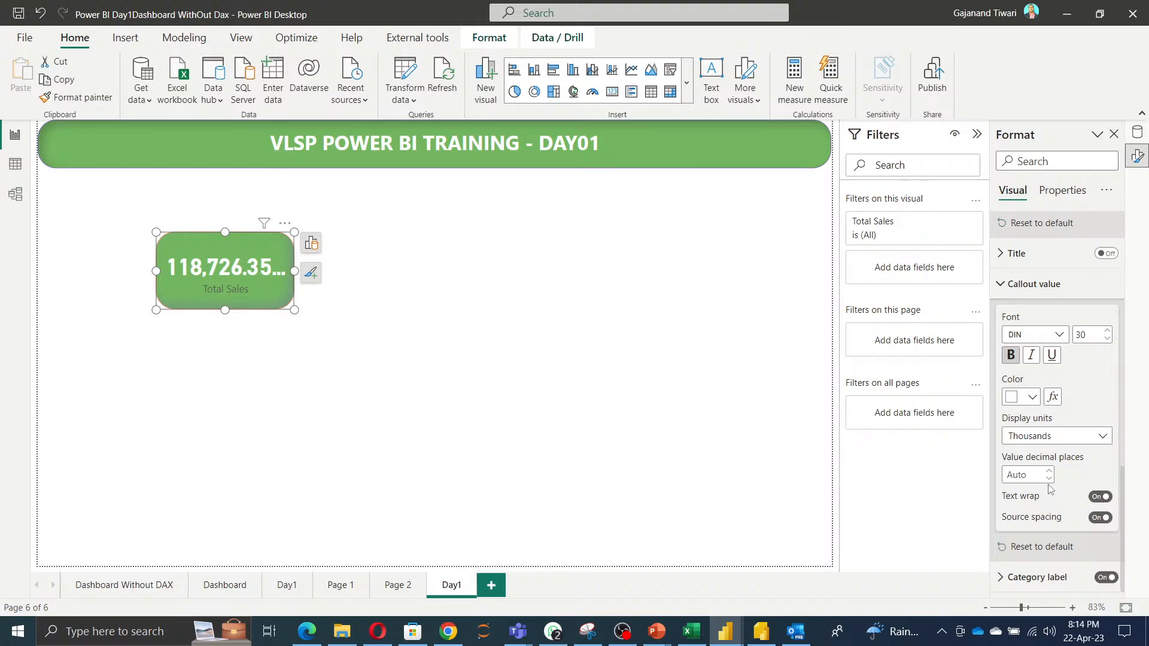
click(1038, 436)
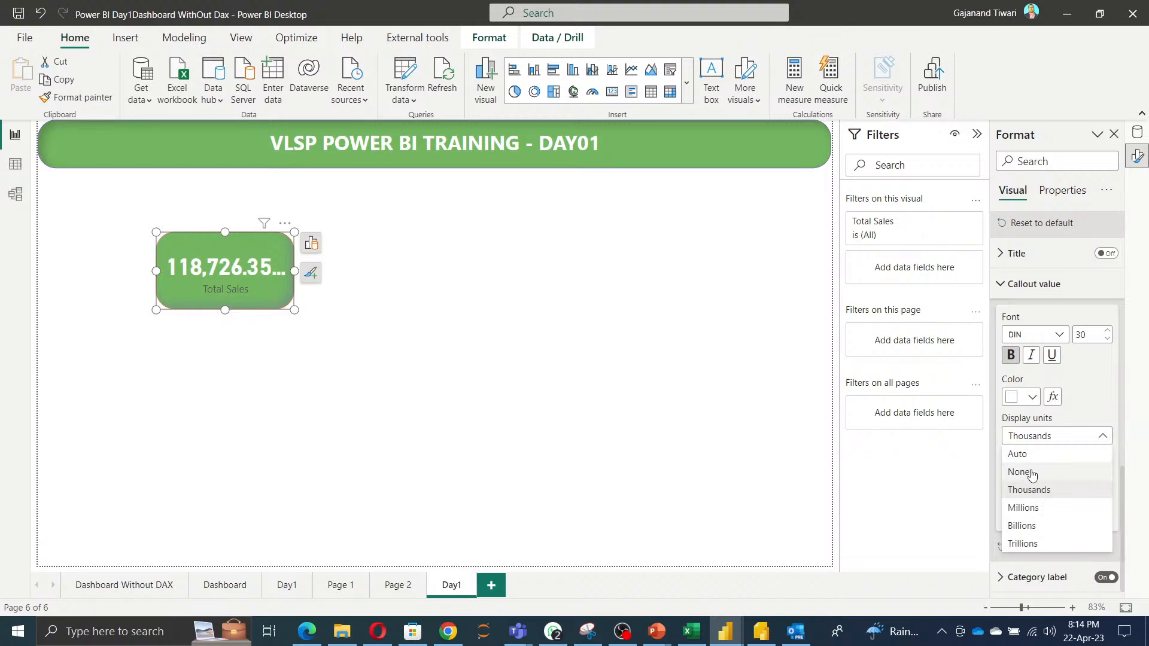
click(1038, 510)
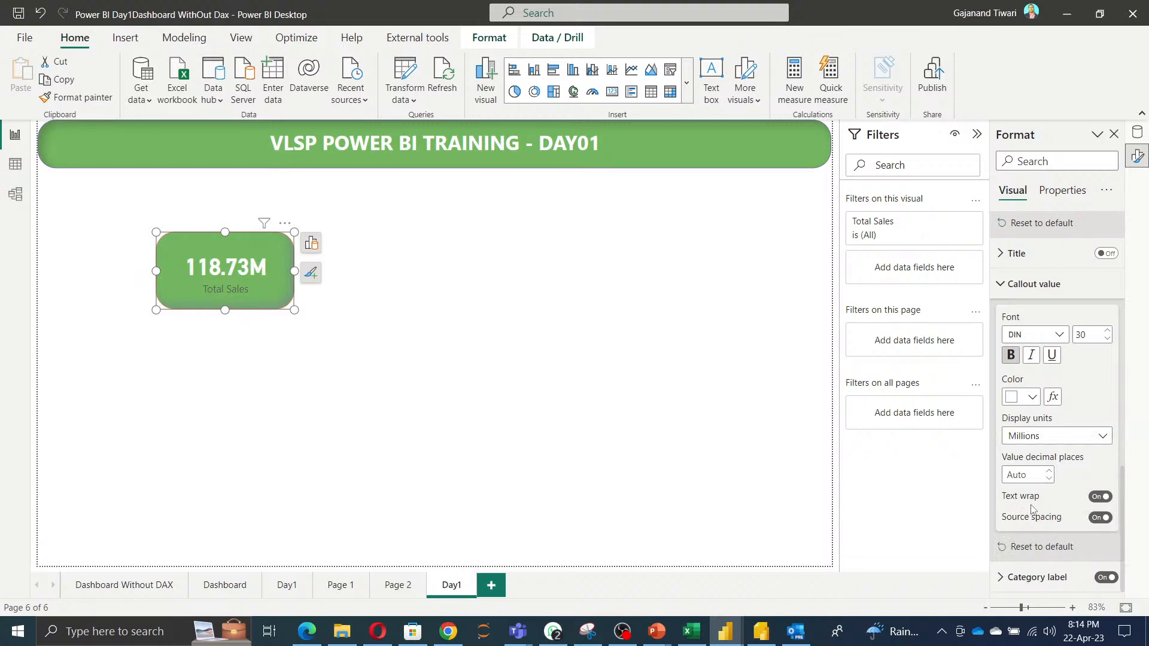
Format the category label as white, bold, with font size 15.
click(1053, 577)
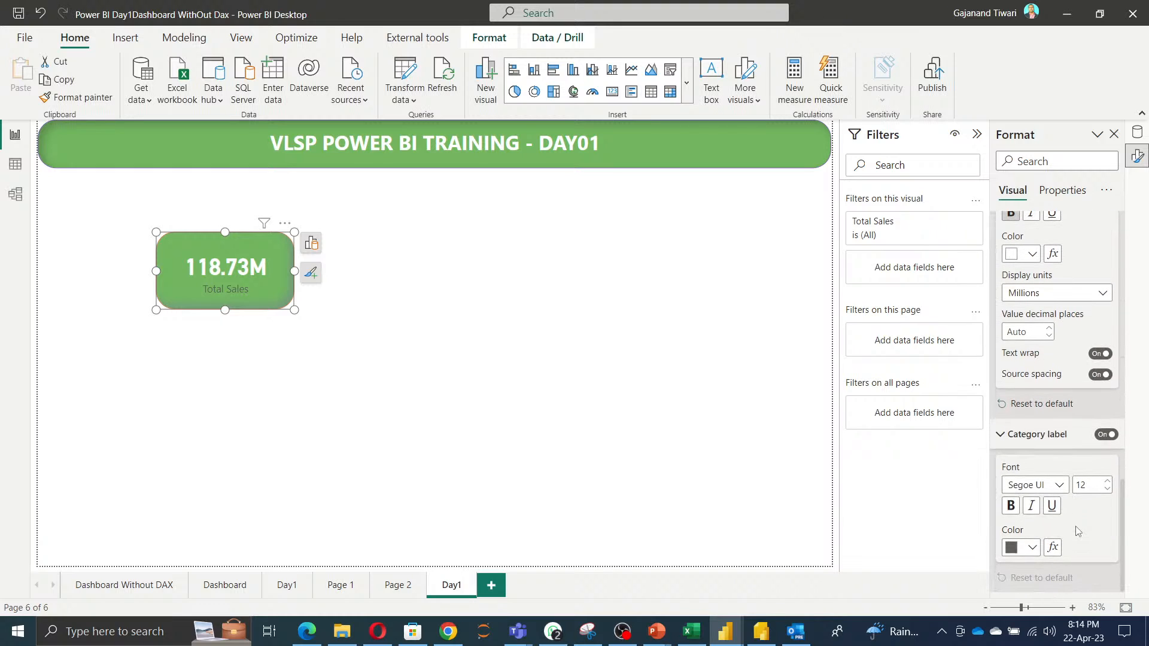
click(1028, 548)
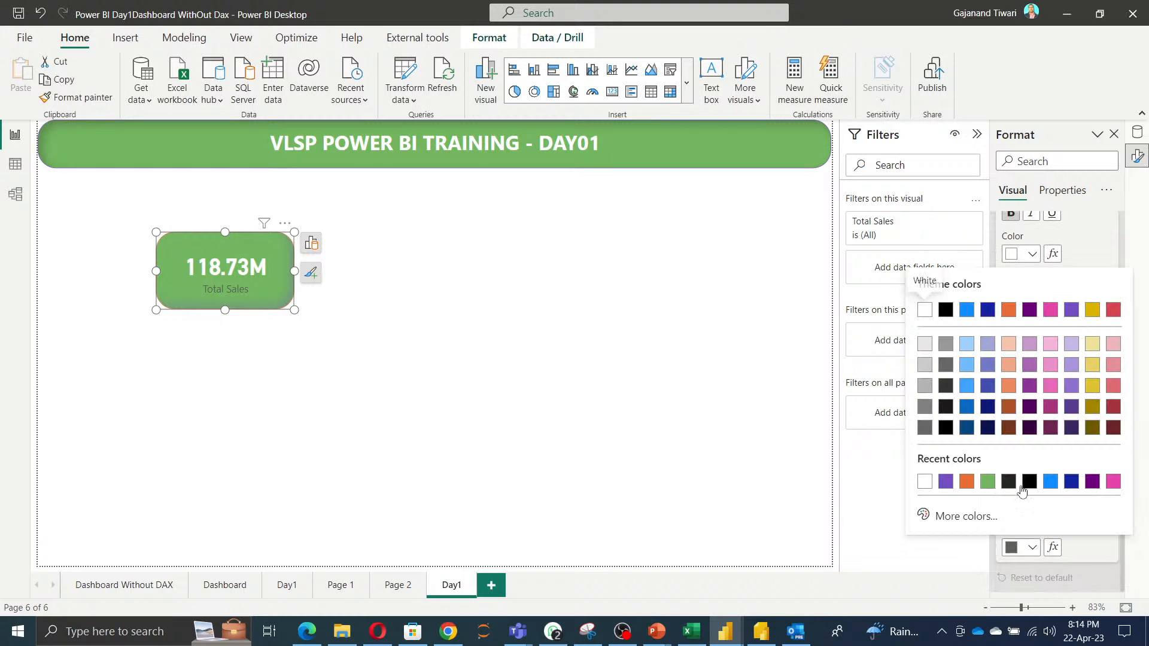
click(927, 486)
click(1108, 480)
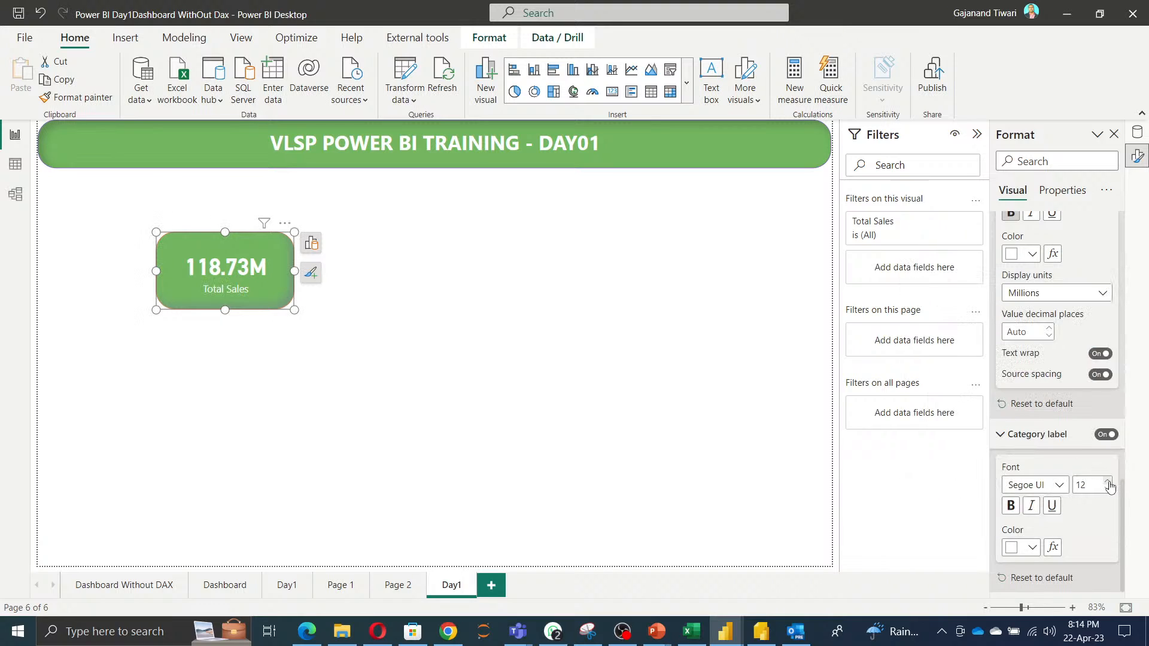
click(1107, 480)
click(1107, 480)
click(1010, 507)
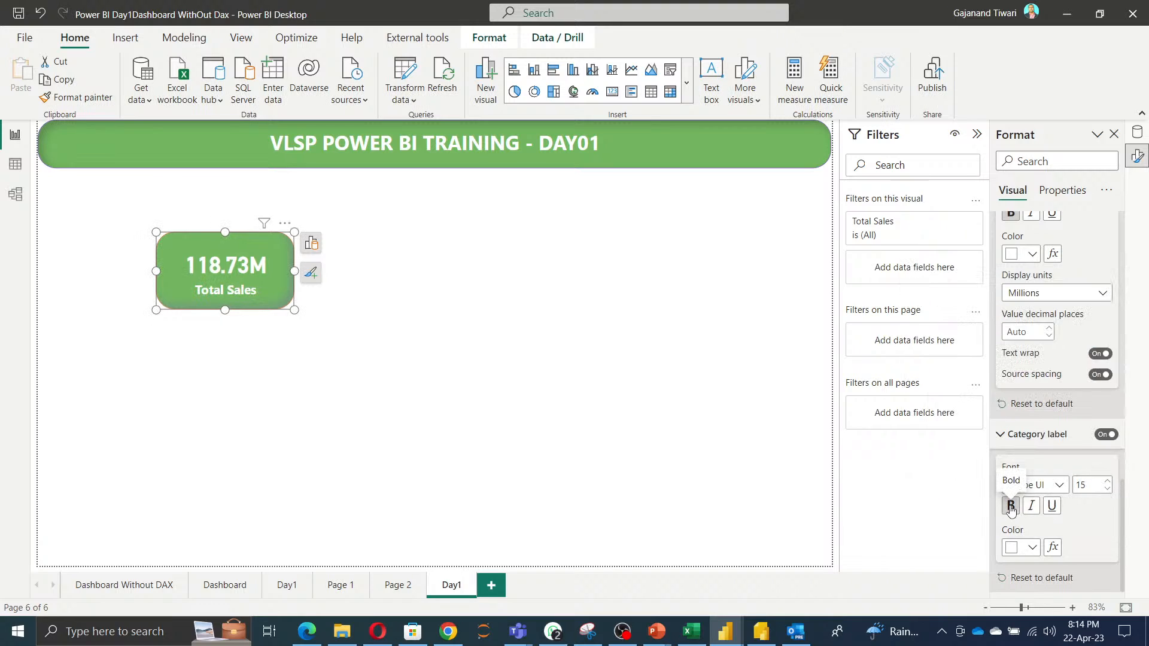
click(361, 370)
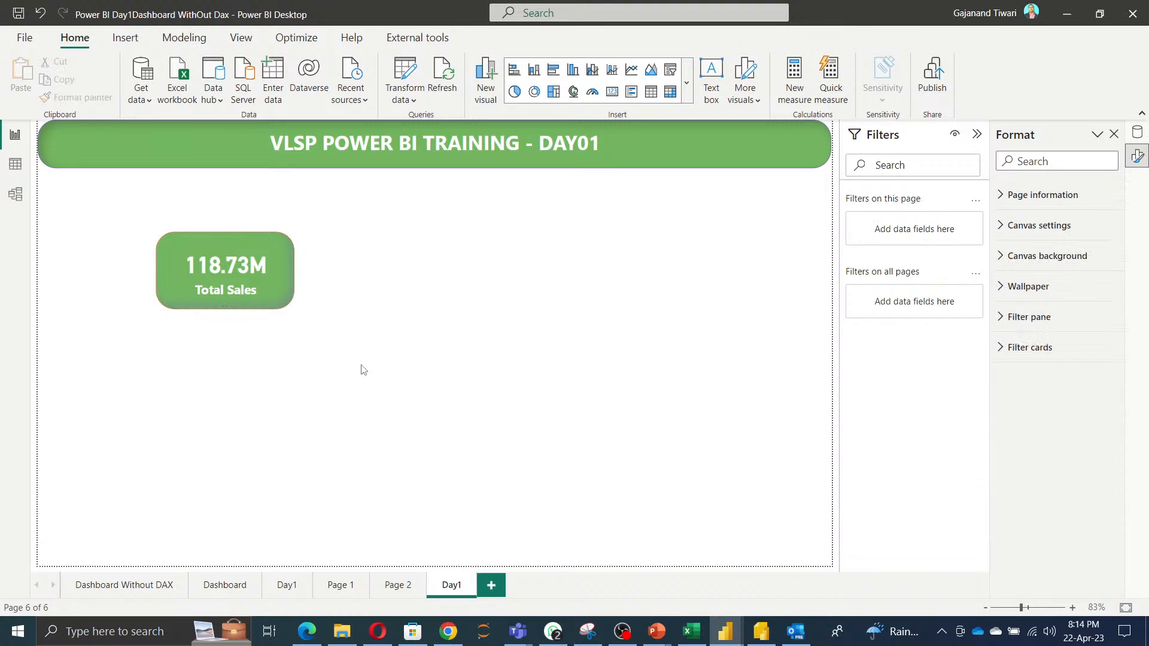
Duplicate the Total Sales card, moving one copy under the title's left end and the other to mid-page.
click(229, 280)
key(ctrl+c)
key(ctrl+v)
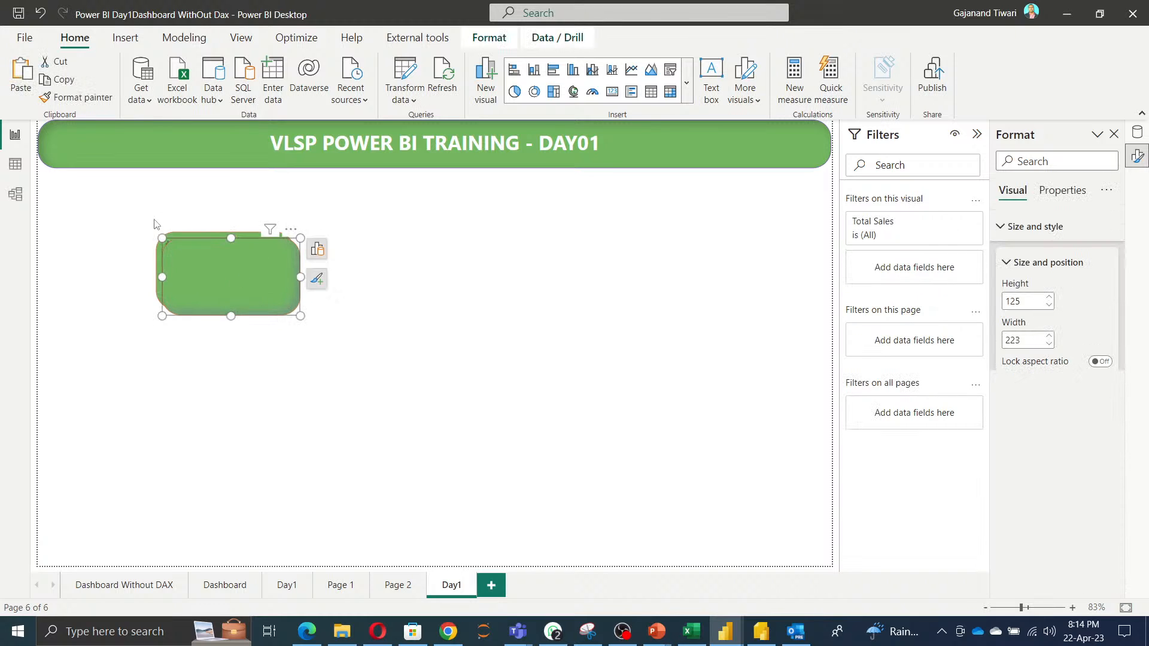
drag(244, 279, 123, 217)
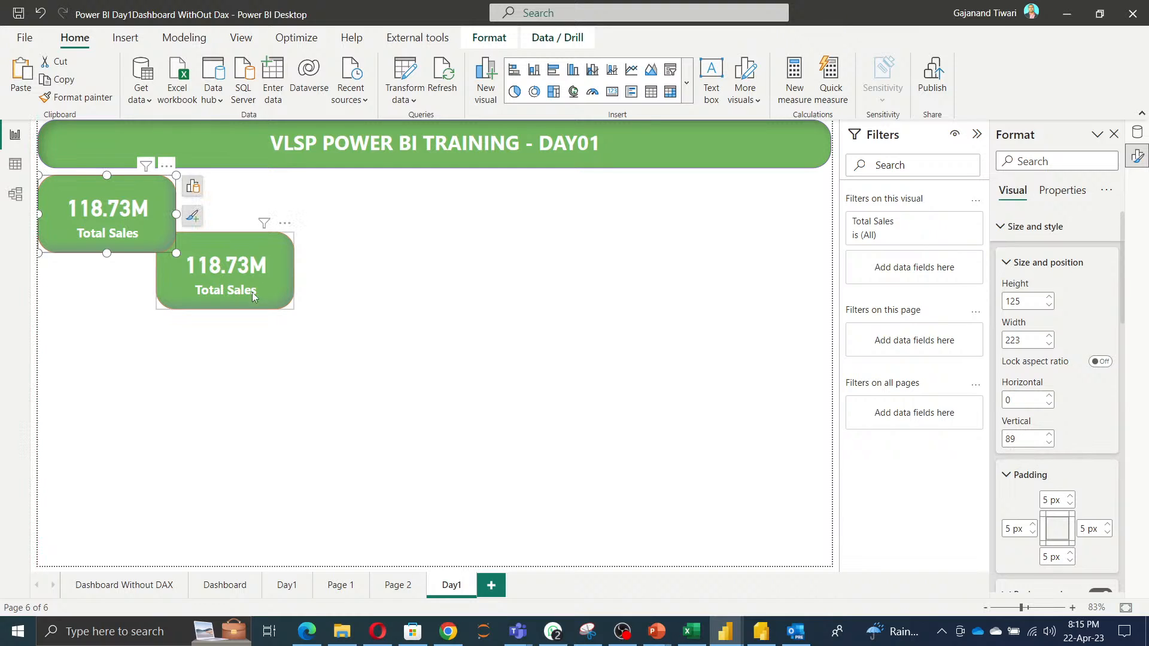
drag(253, 296, 349, 333)
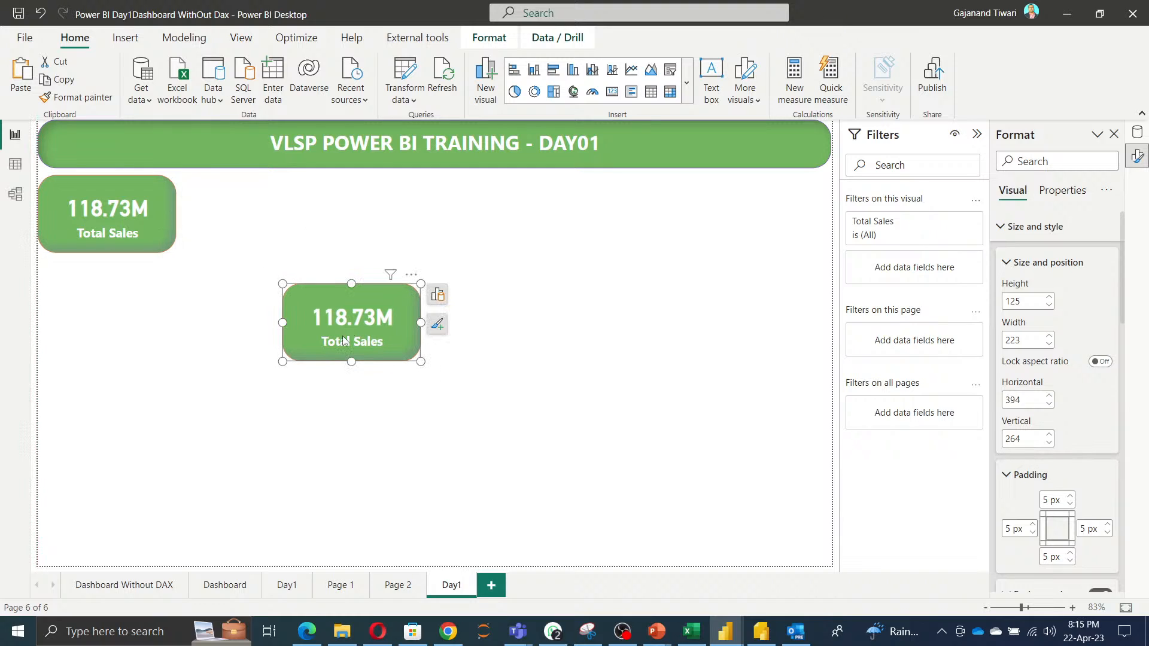
Replace the mid-page card's Sales field with Units Sold.
click(1137, 133)
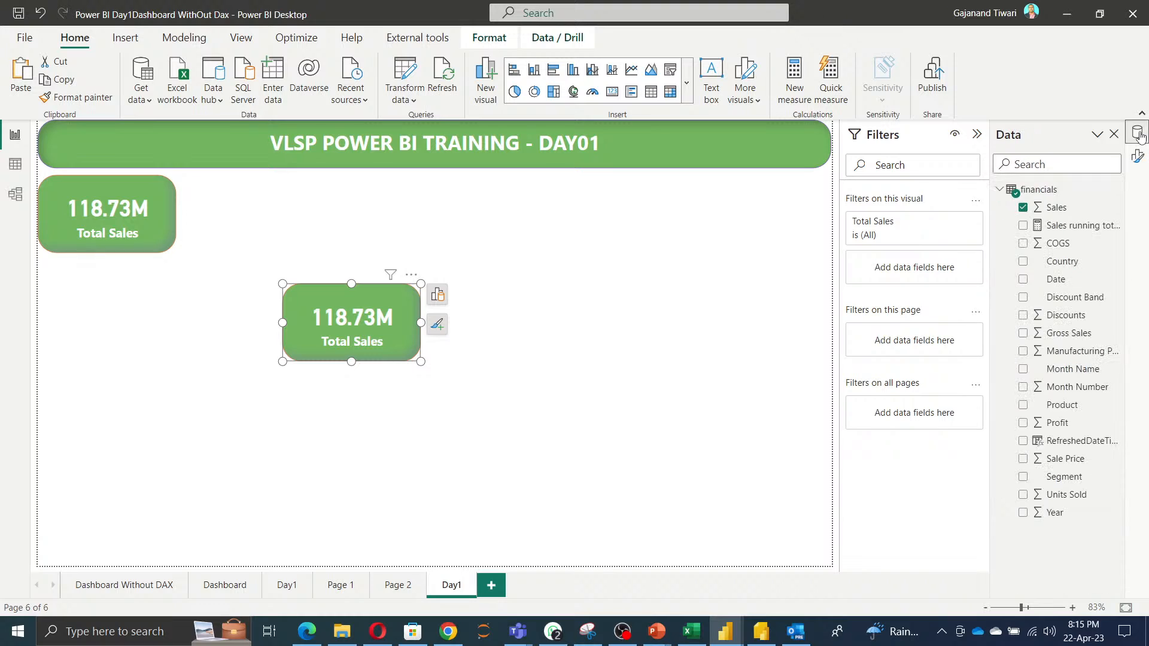
click(1023, 208)
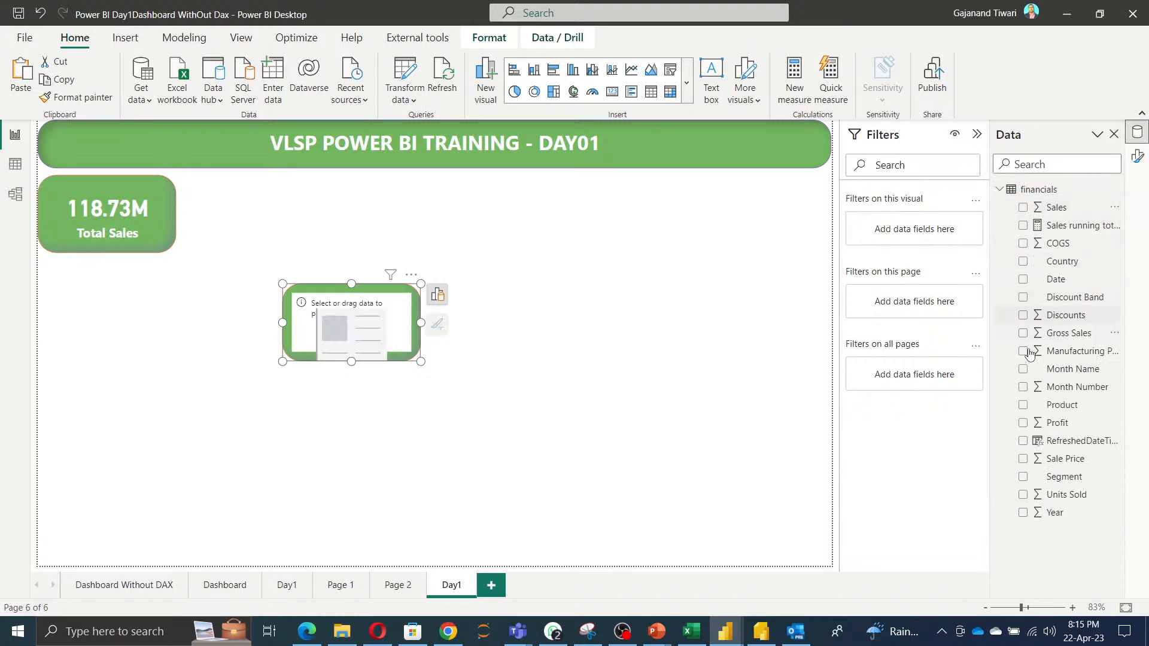
click(1023, 495)
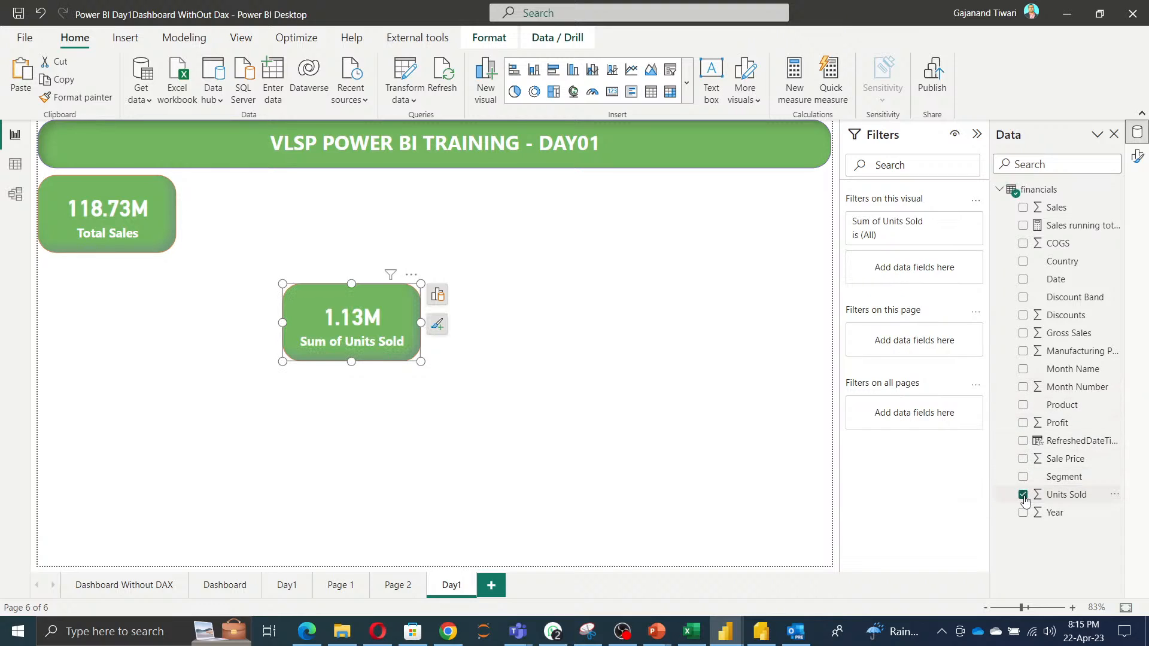
Rename the card's field to Total Units Sold.
click(437, 294)
scroll(511, 529, down, 1)
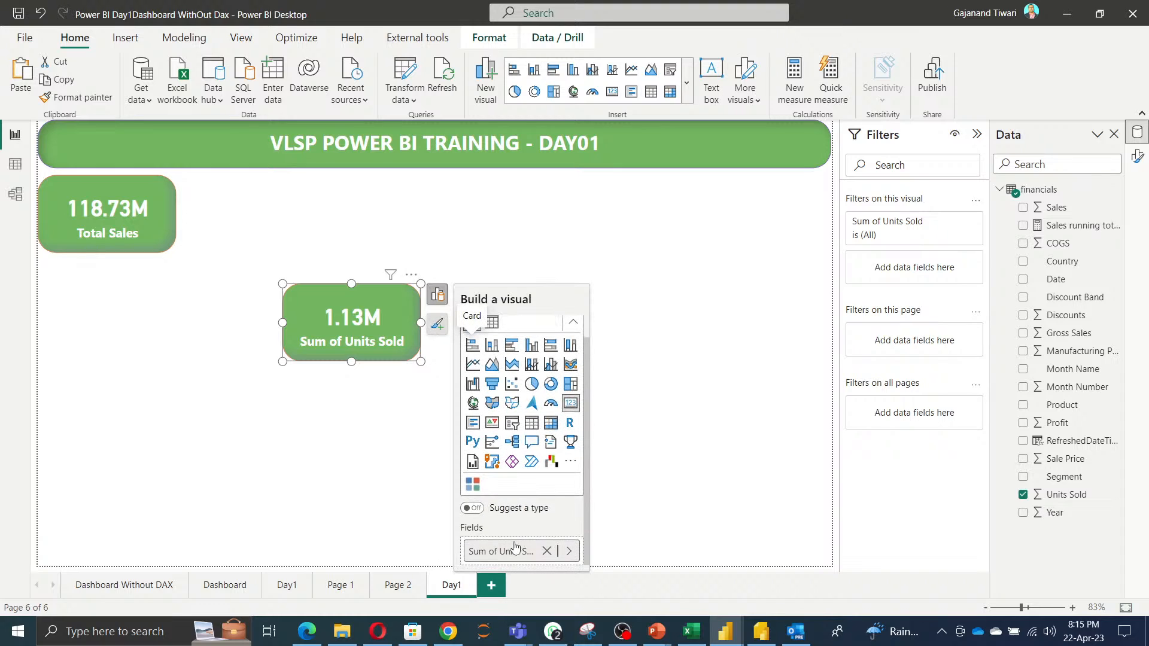
double_click(501, 551)
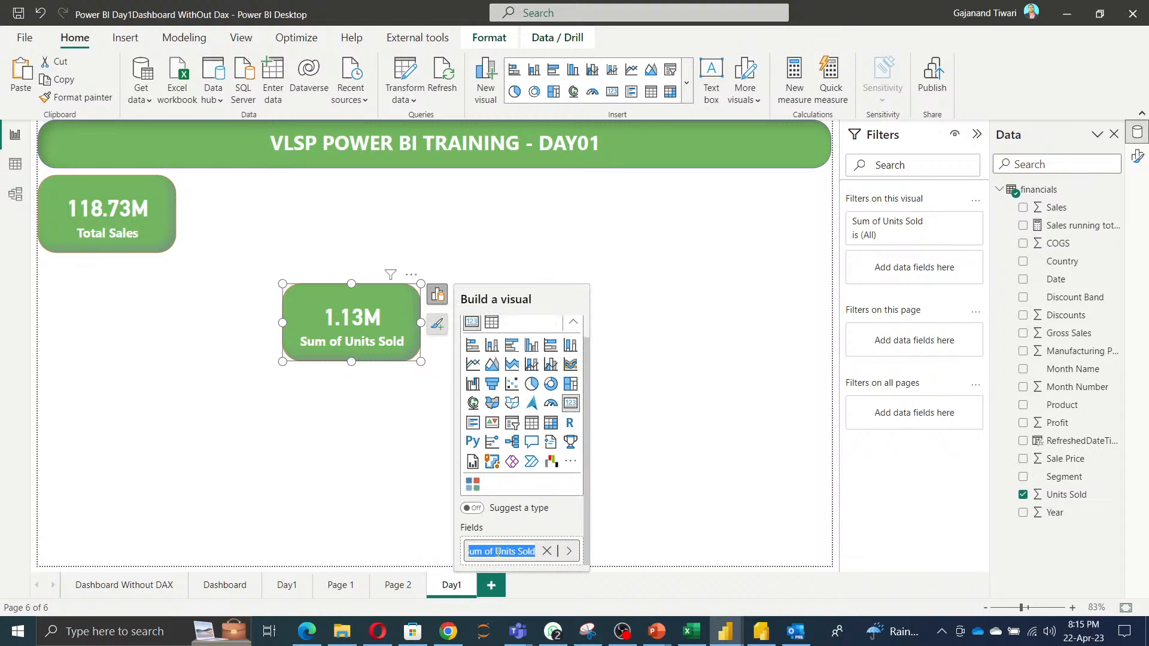
click(497, 551)
key(BackSpace)
key(BackSpace)
key(BackSpace)
key(BackSpace)
key(BackSpace)
key(BackSpace)
key(BackSpace)
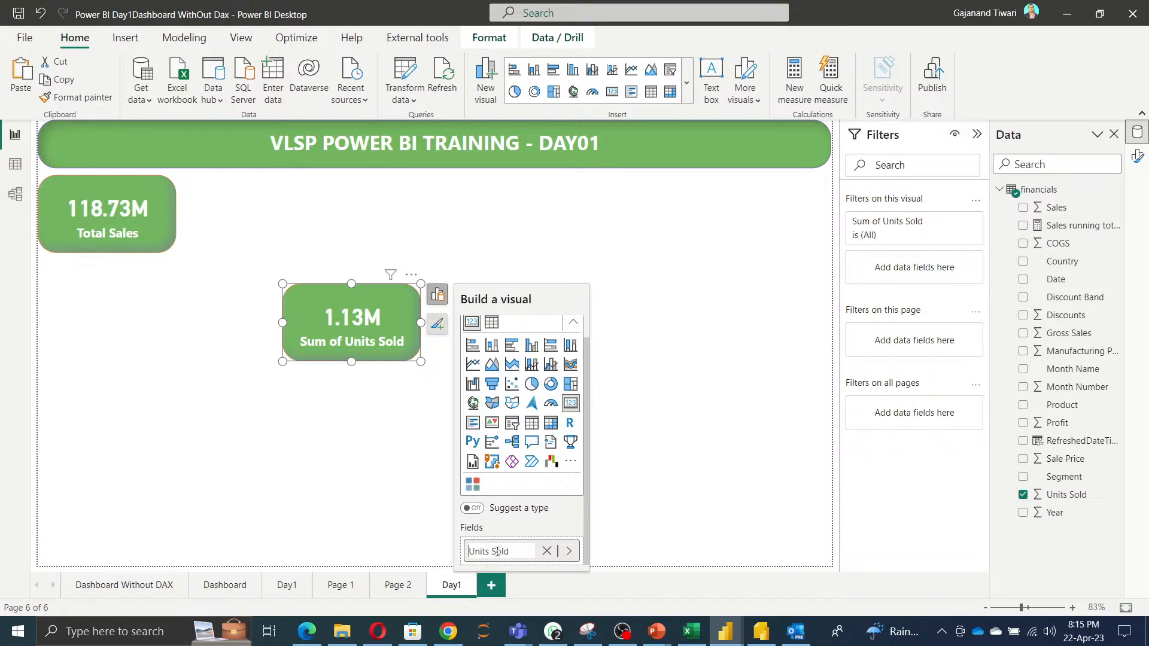
text(Total)
key(Return)
click(320, 445)
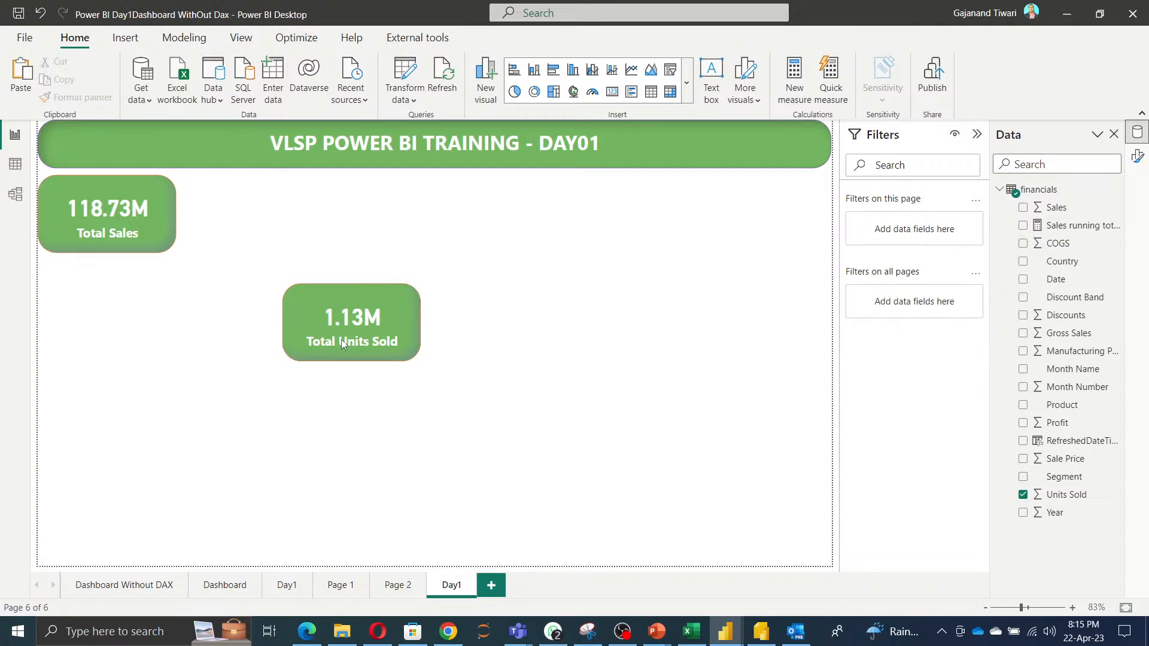
Duplicate the Total Units Sold card and place the copy beside the Total Sales card.
click(361, 314)
key(ctrl+c)
key(ctrl+v)
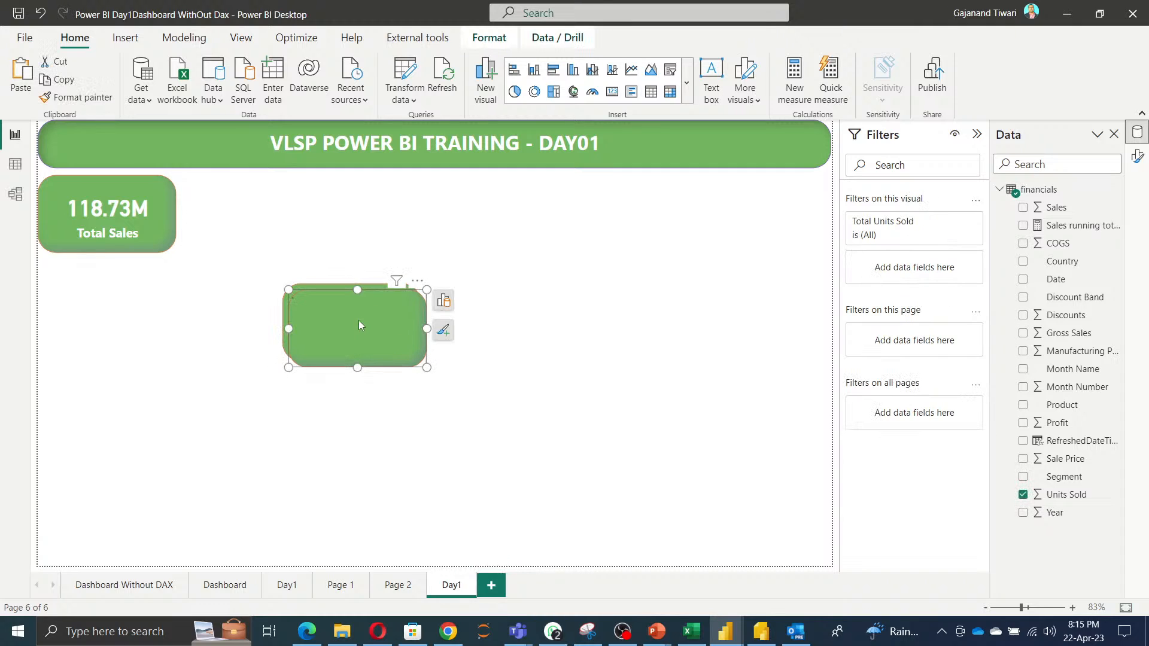
drag(357, 321, 296, 204)
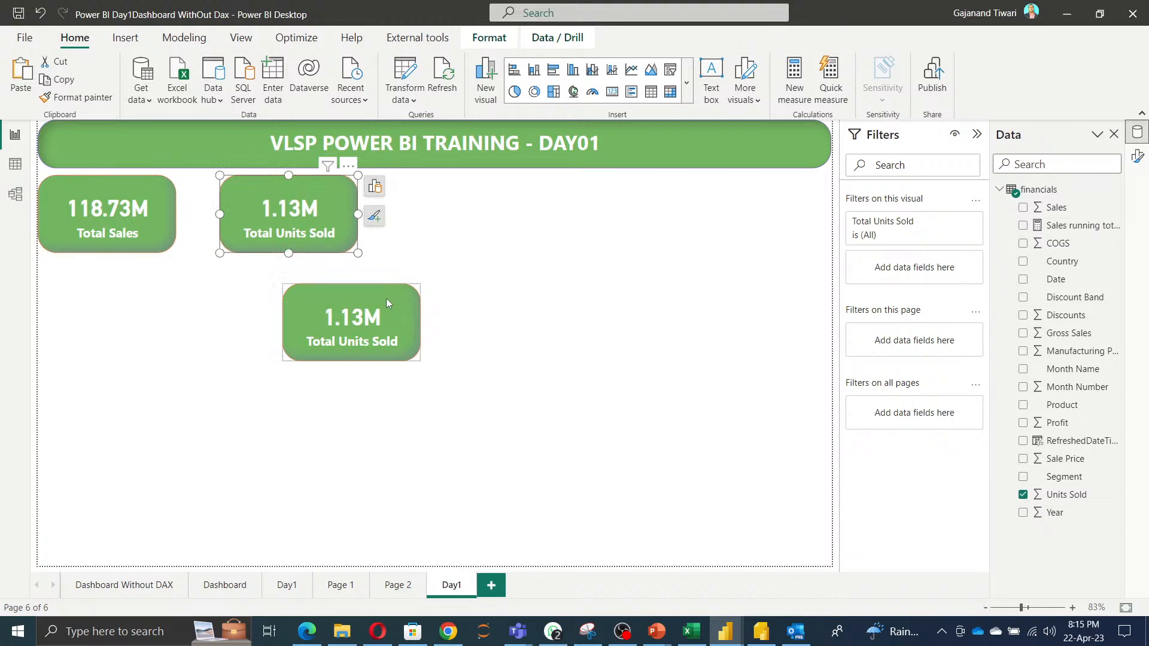
Replace the mid-page card's field with Profit.
click(372, 339)
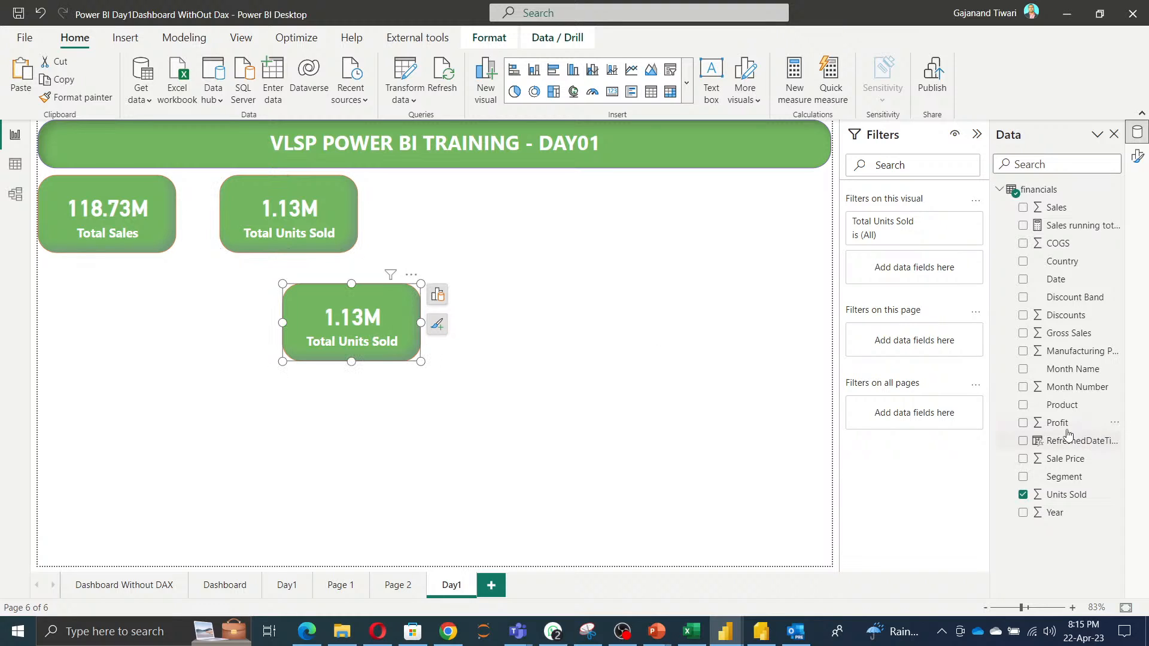
click(438, 295)
scroll(533, 487, down, 1)
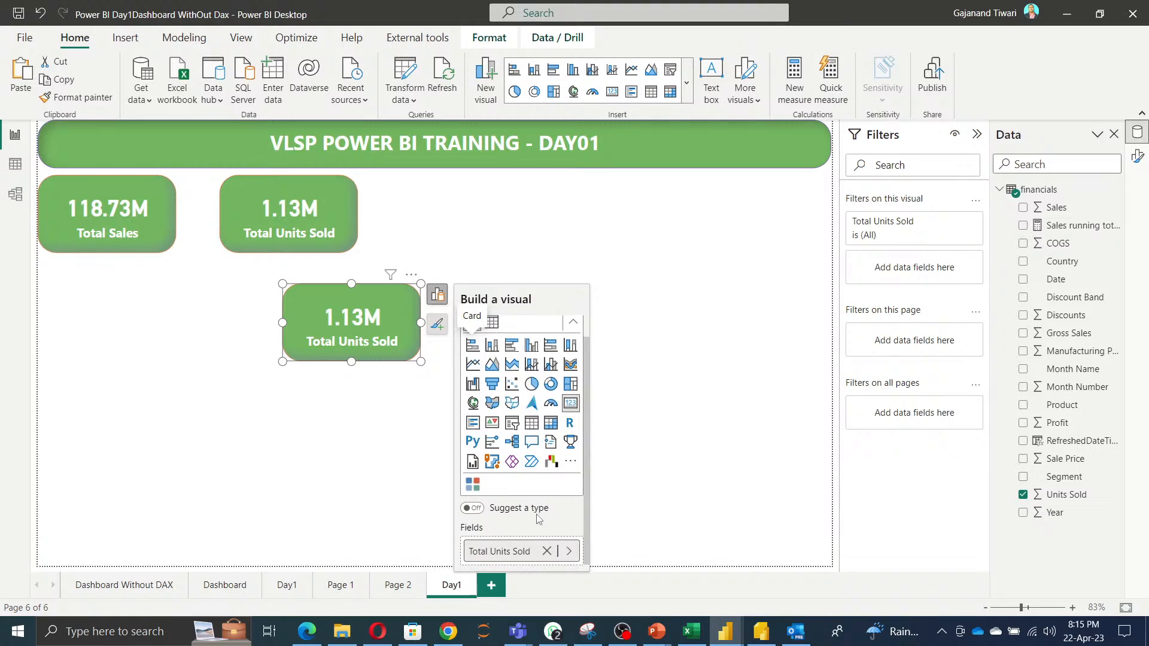
click(546, 551)
click(517, 551)
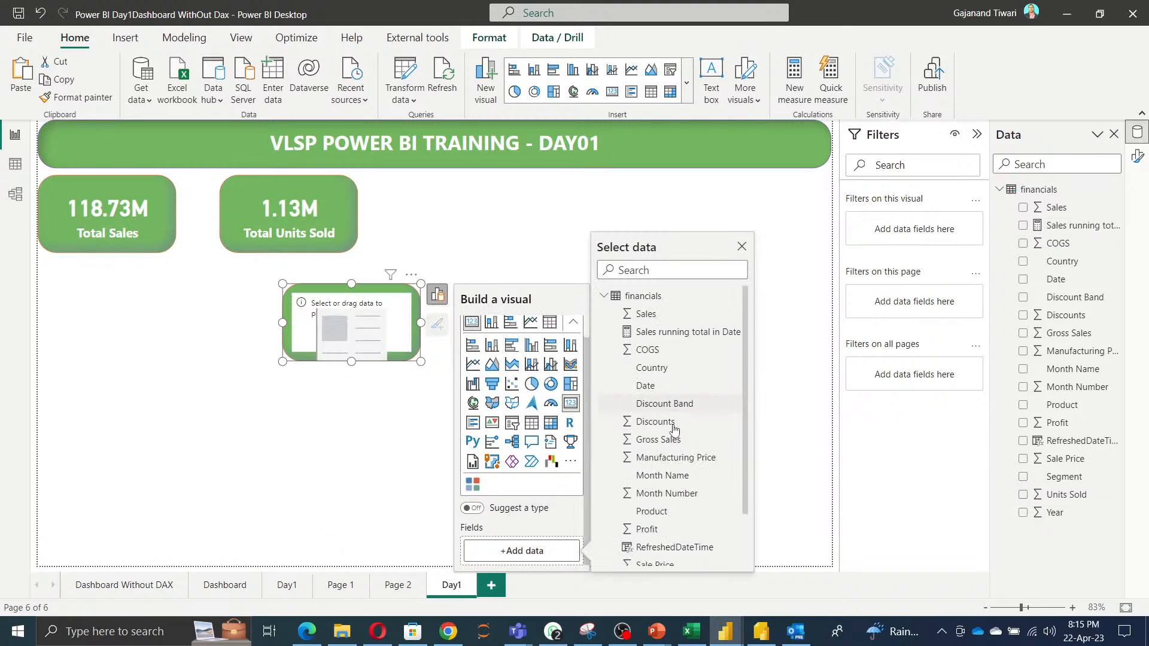
scroll(665, 478, down, 3)
click(657, 469)
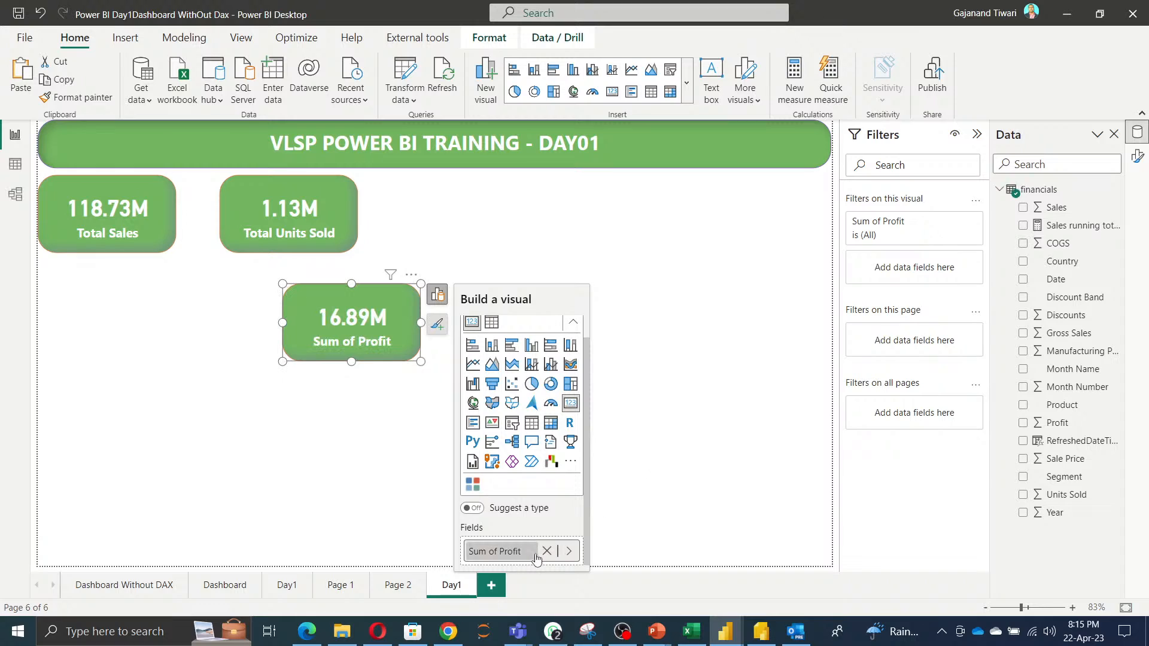
Rename the mid-page card's field to Total Profit.
double_click(496, 551)
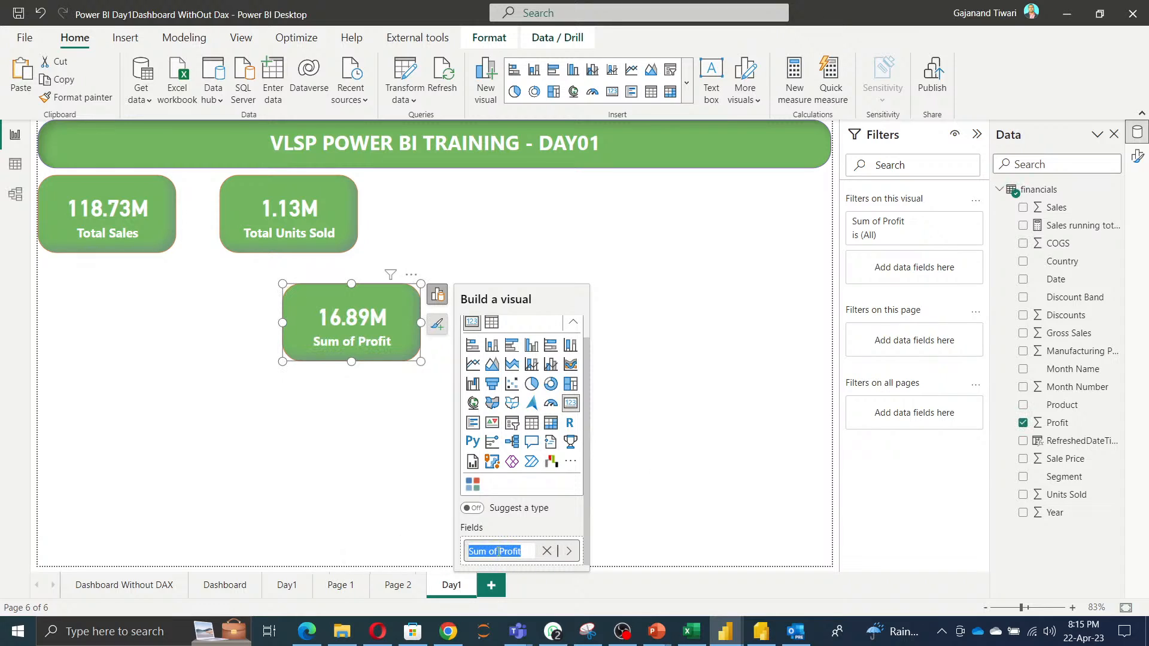
click(501, 551)
key(BackSpace)
key(BackSpace)
key(BackSpace)
key(BackSpace)
key(BackSpace)
key(BackSpace)
key(BackSpace)
text(Total)
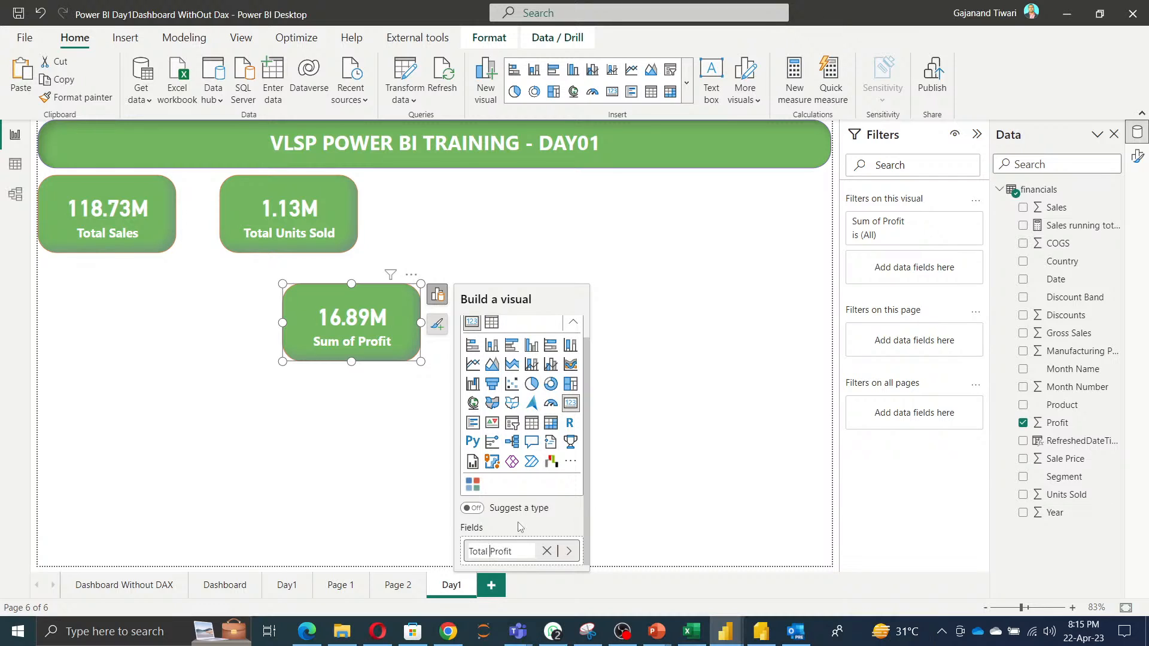
key(Return)
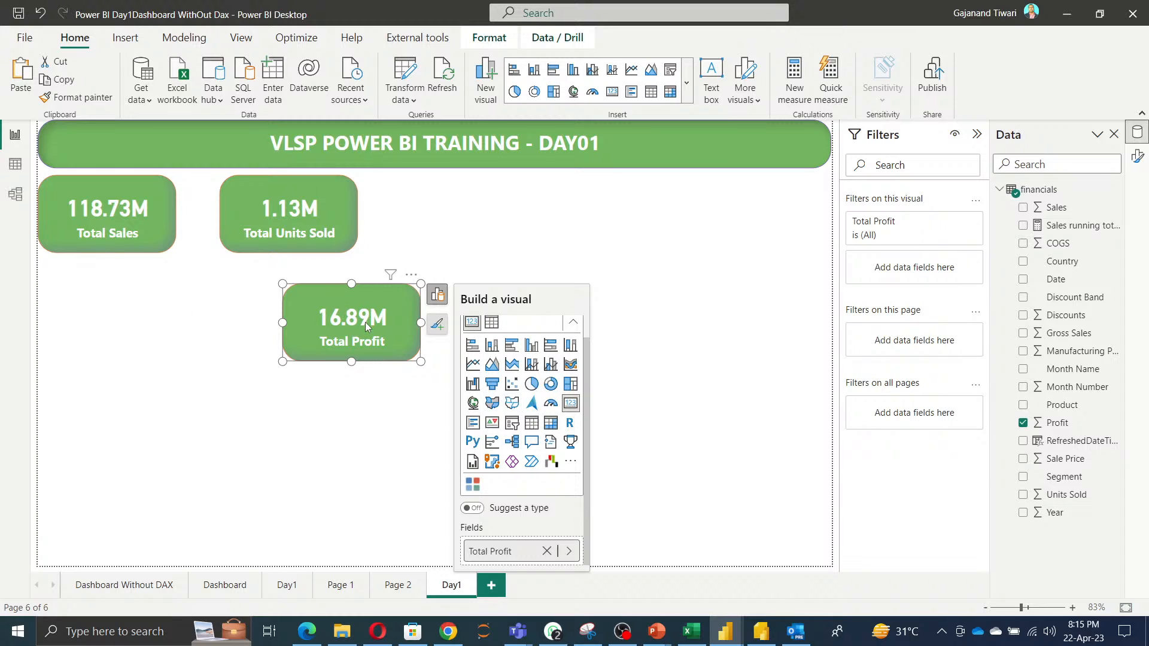
key(Escape)
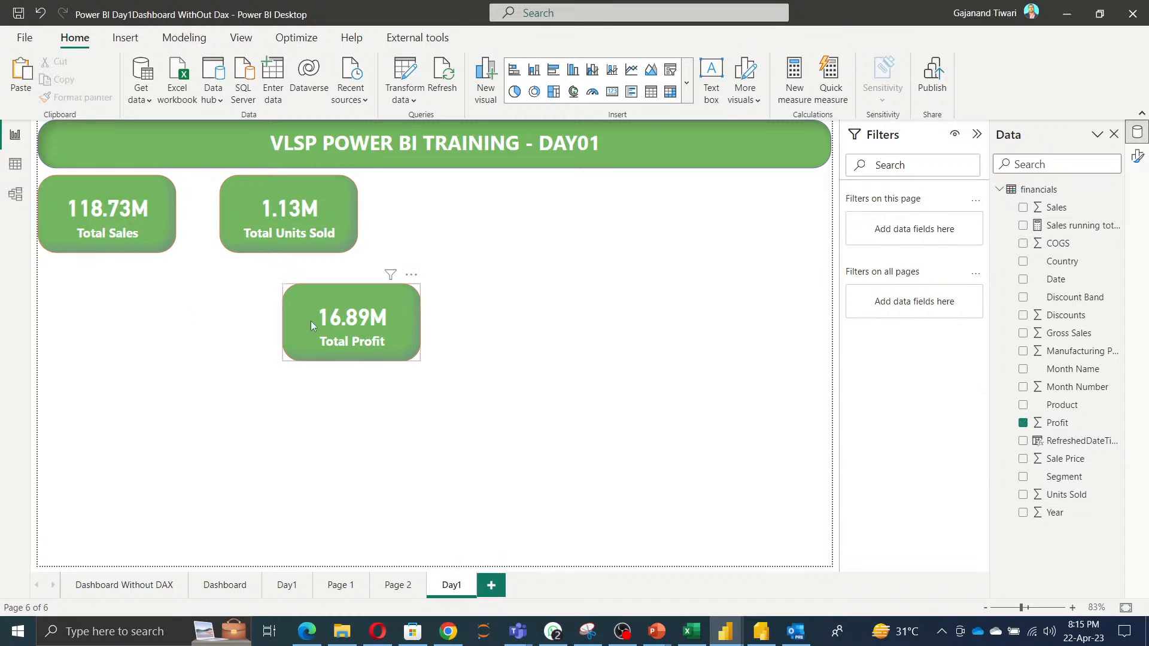
Duplicate the Total Profit card and place the copy beside the Total Units Sold card.
click(323, 324)
key(ctrl+c)
key(ctrl+v)
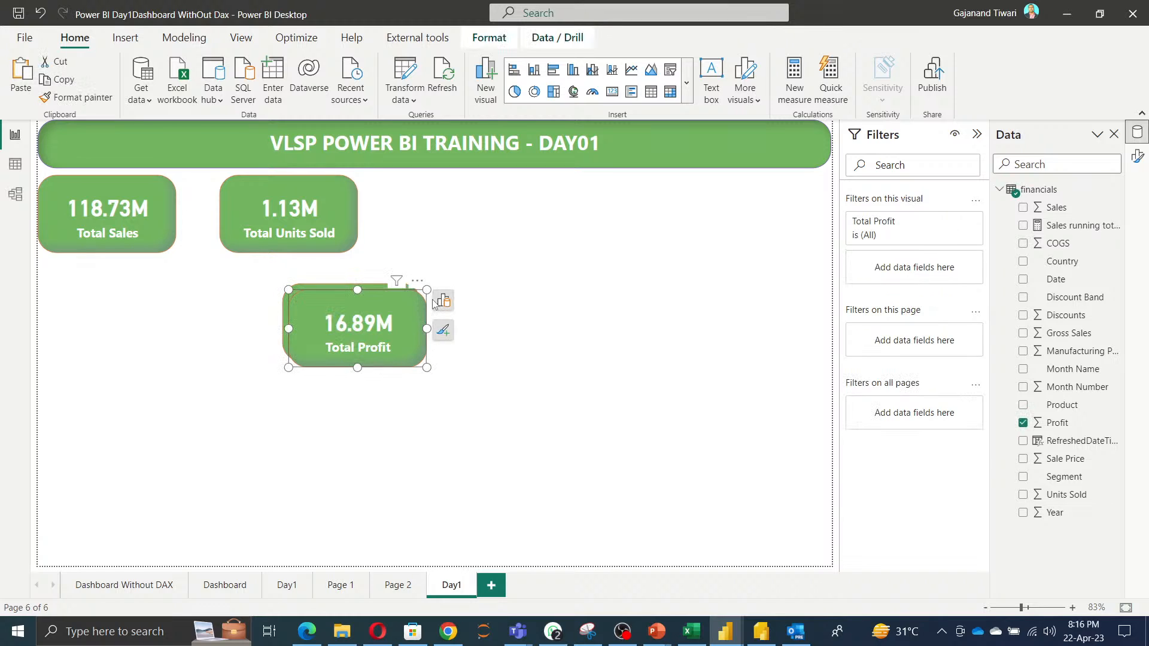
drag(359, 334, 468, 228)
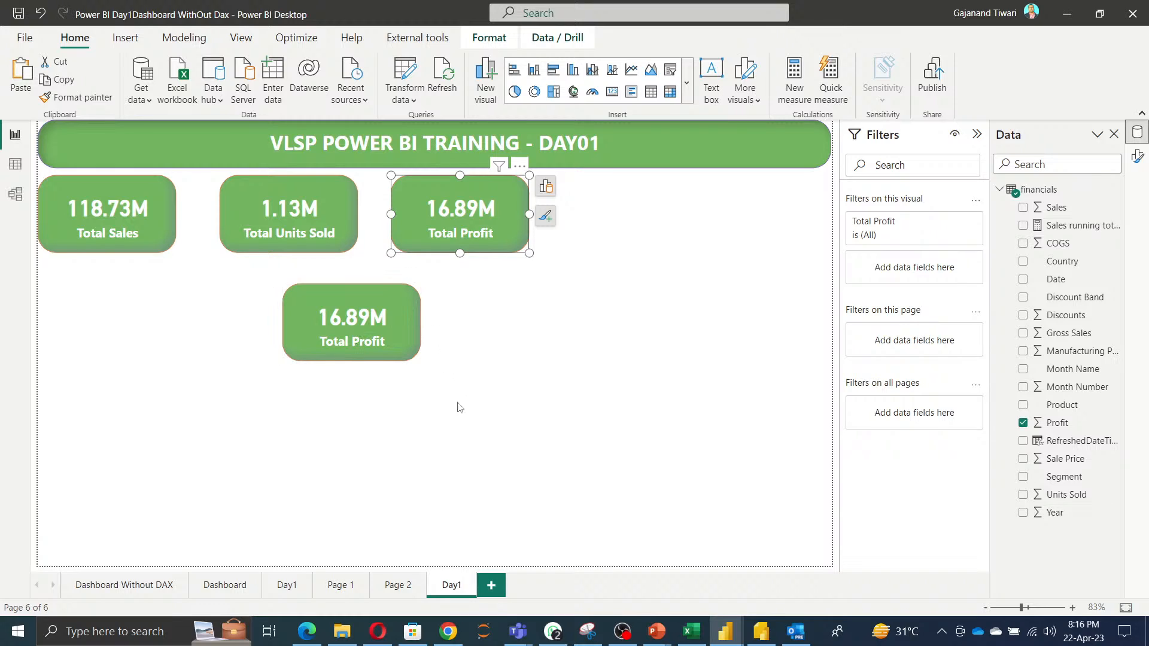
Replace the mid-page card's Profit field with Gross Sales.
click(367, 337)
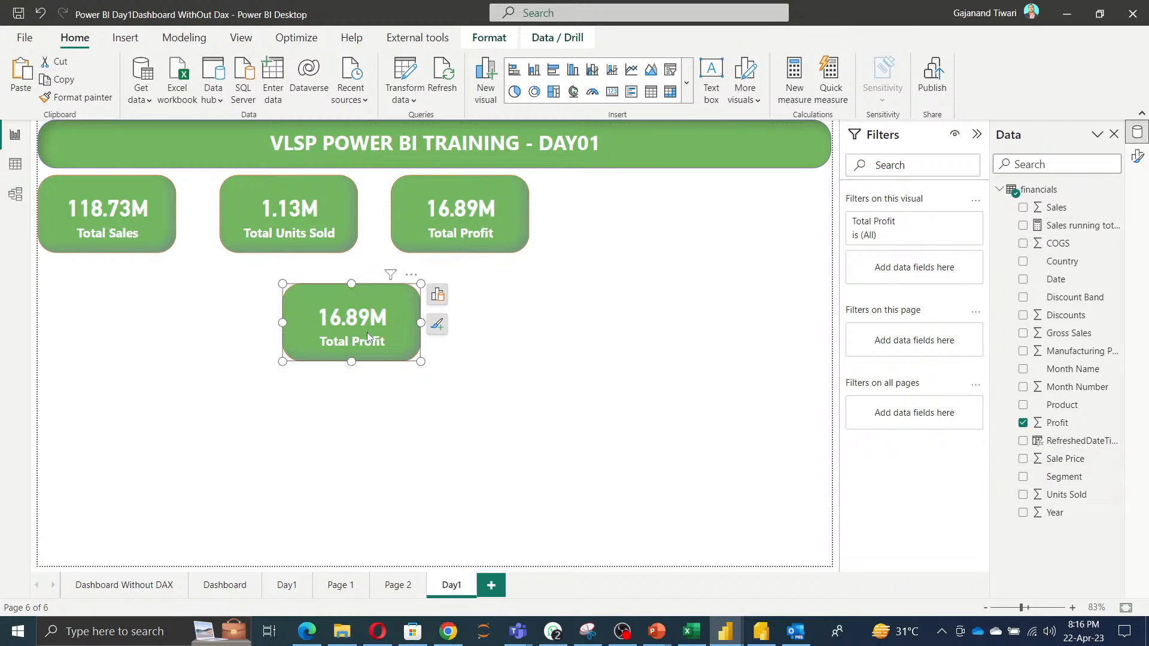
click(437, 294)
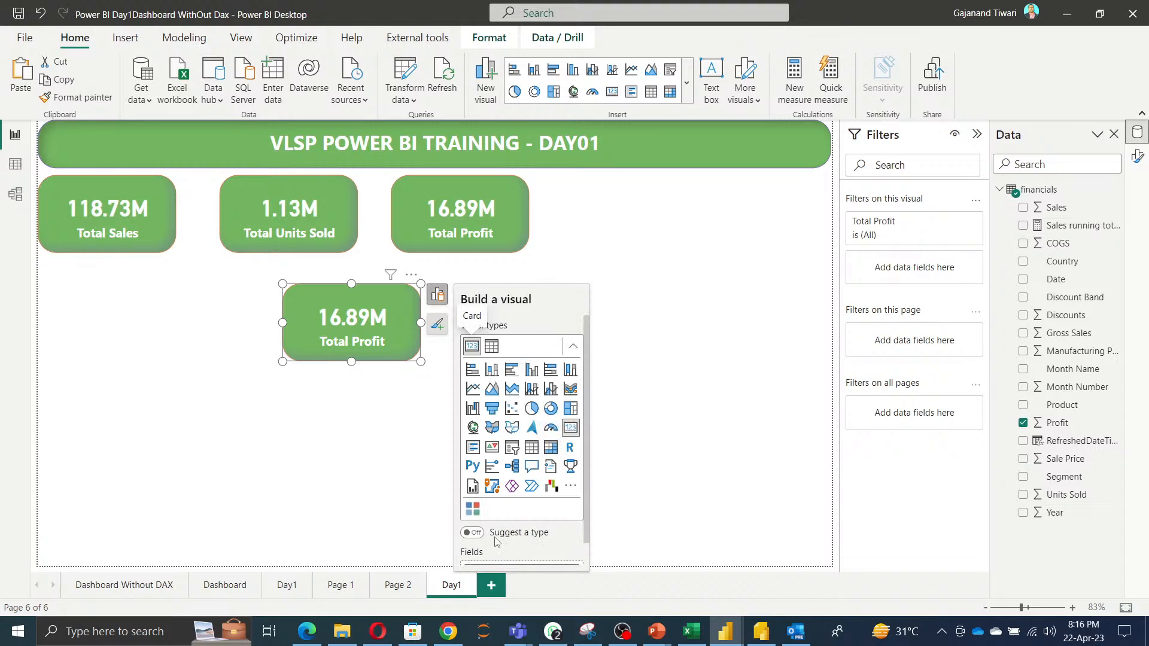
scroll(502, 550, down, 1)
click(547, 550)
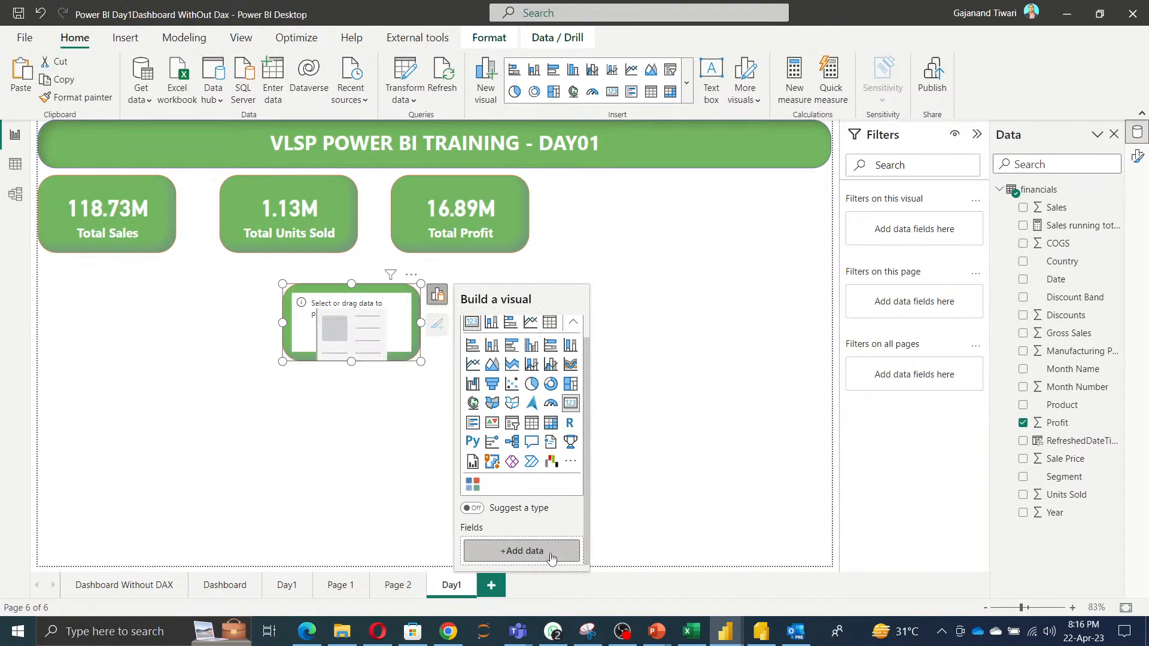
click(522, 551)
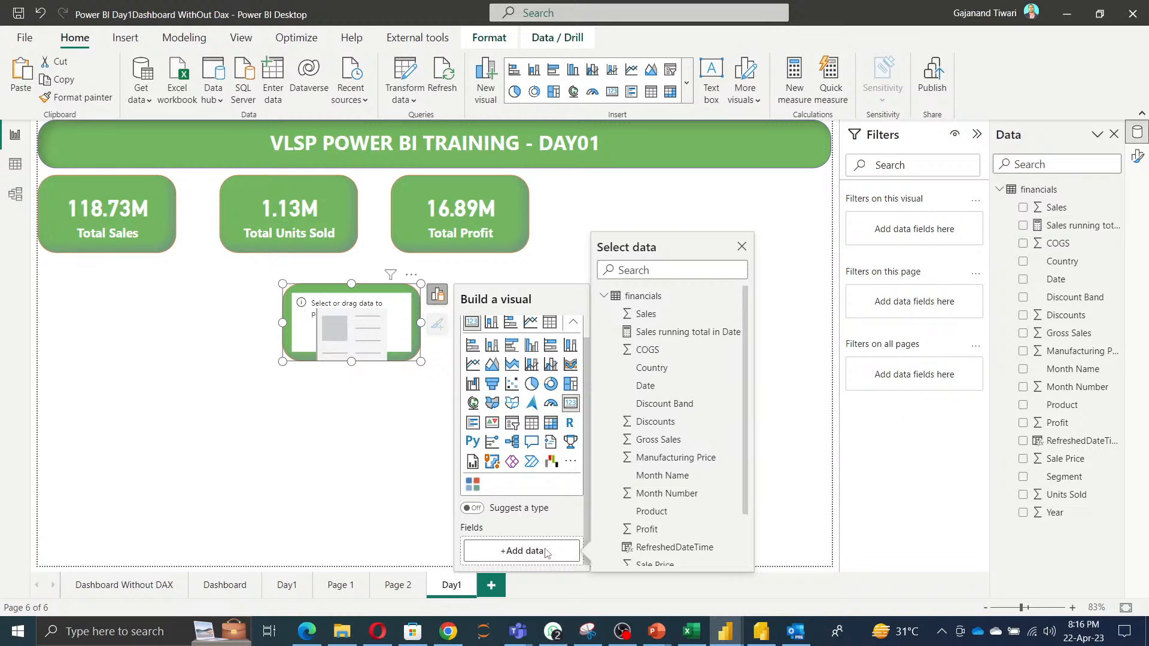
click(658, 442)
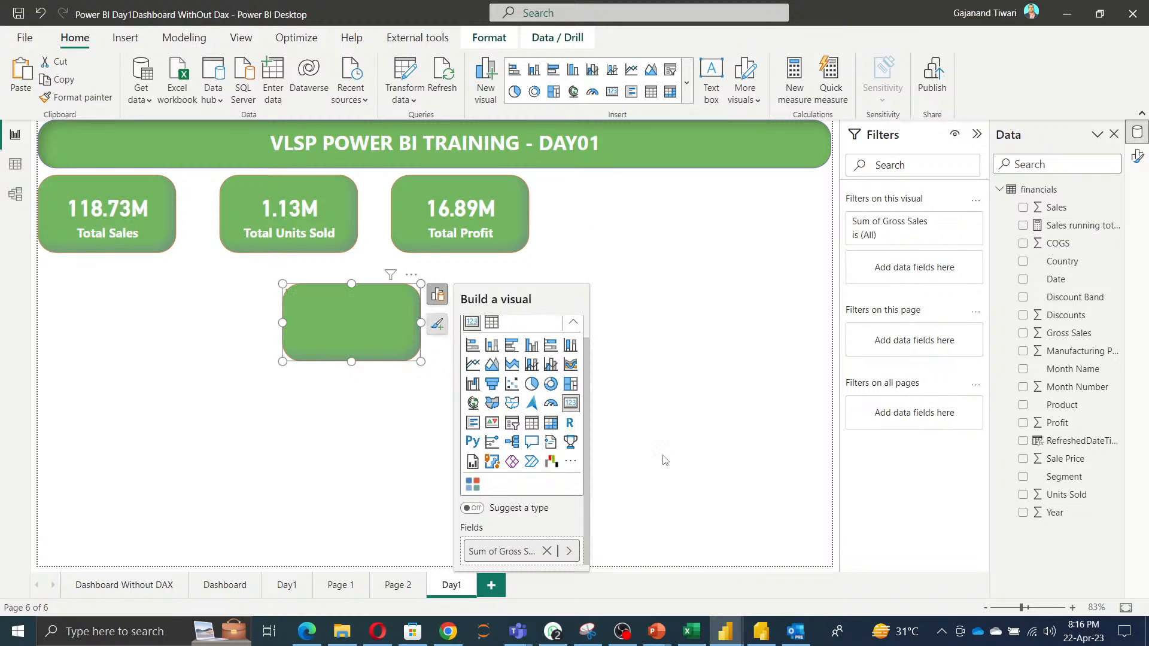
Rename the card's field to Total Gross Sales.
double_click(501, 551)
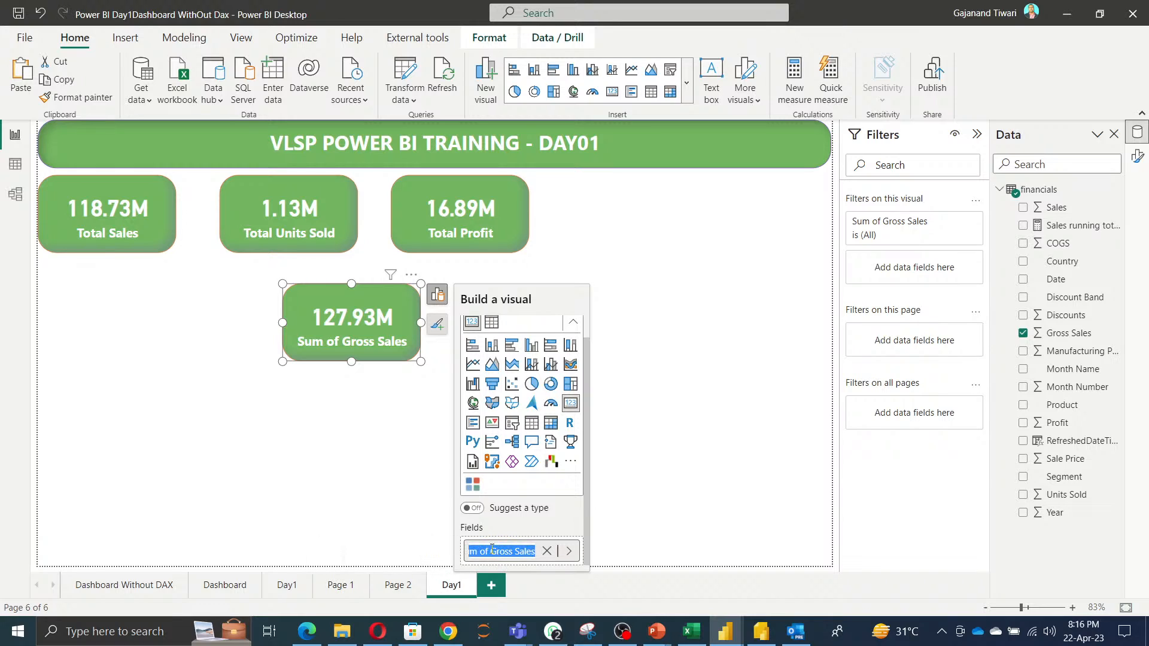
click(491, 550)
key(BackSpace)
key(BackSpace)
key(BackSpace)
key(BackSpace)
key(BackSpace)
key(BackSpace)
key(BackSpace)
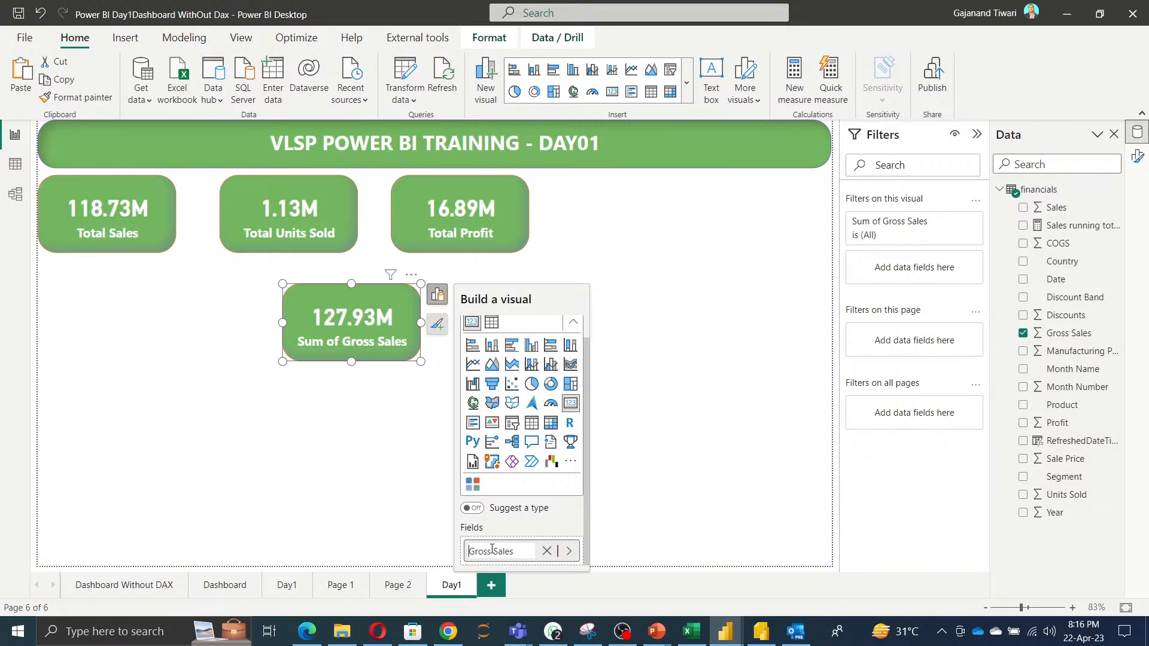
text(Total)
key(Return)
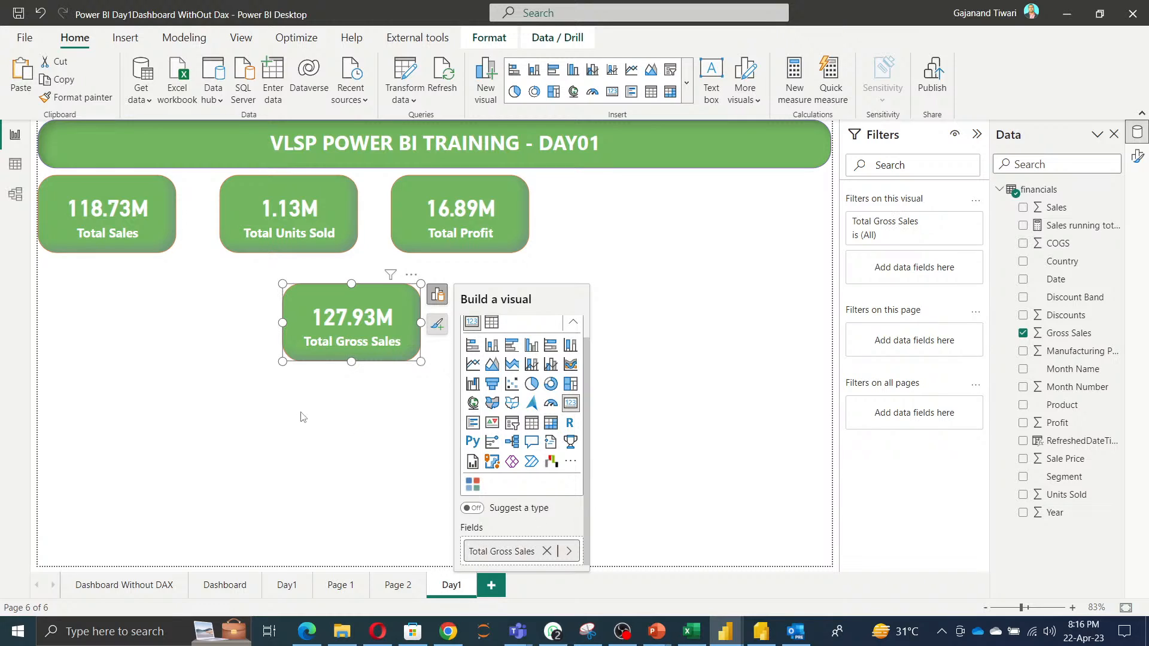
click(302, 417)
Duplicate the Total Gross Sales card and place the copy beside the Total Profit card.
click(353, 322)
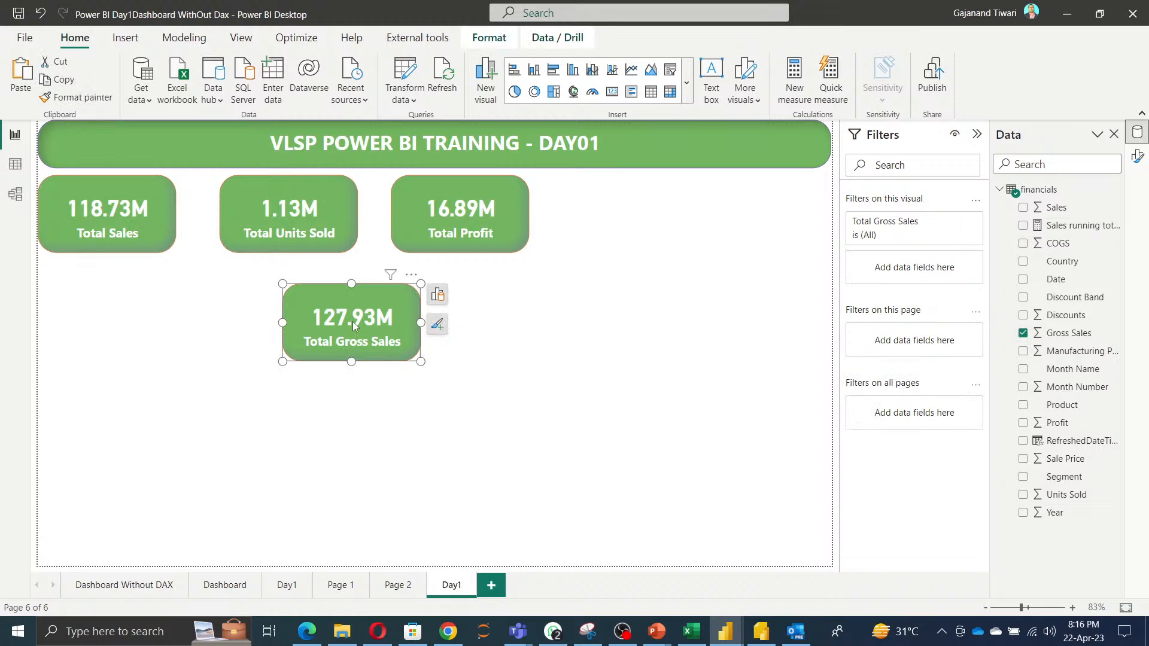
key(ctrl+c)
key(ctrl+v)
drag(356, 331, 619, 219)
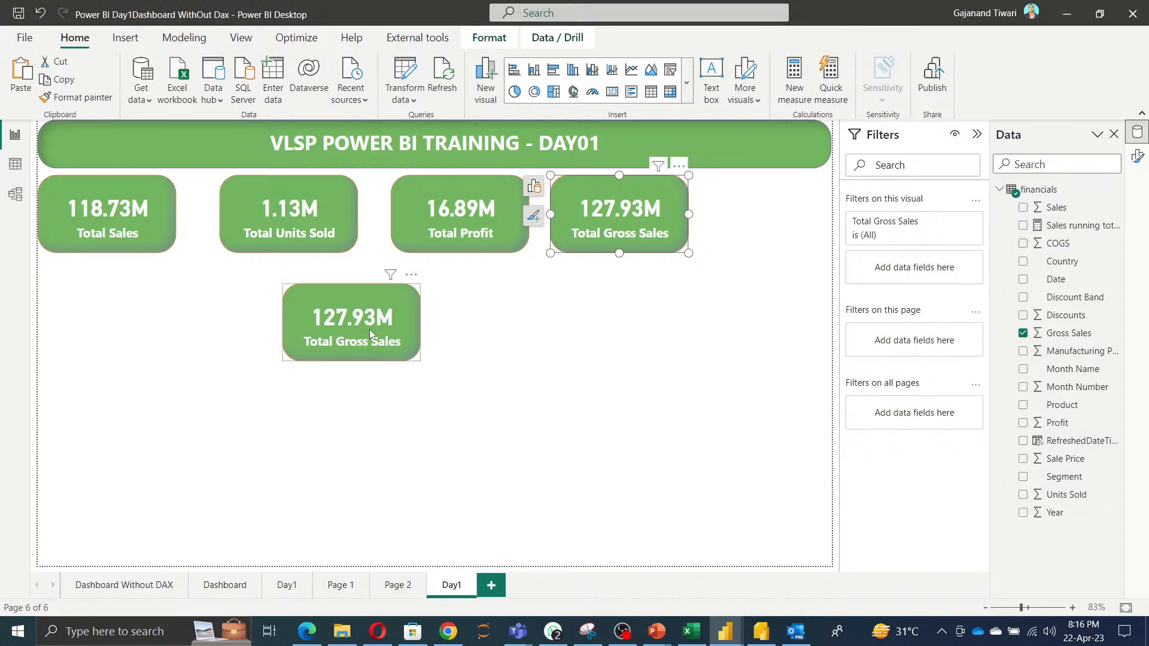
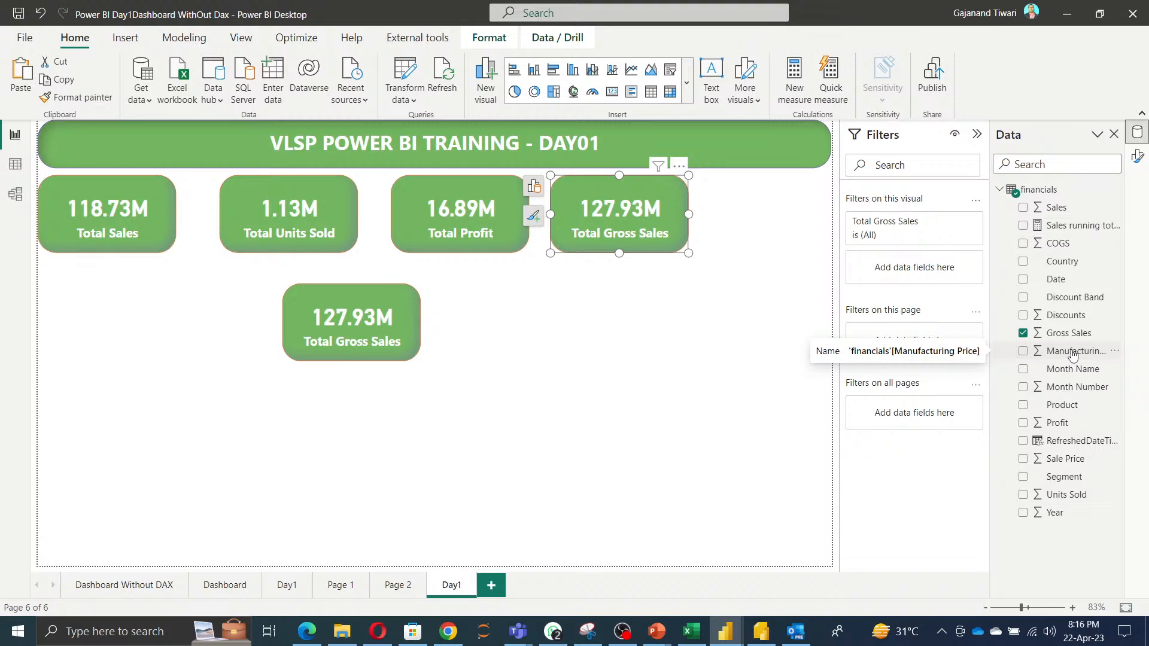
Create a new measure in the financials table: AVG MFG Price = AVERAGE(financials[Manufacturing Price]).
right_click(1033, 190)
key(Escape)
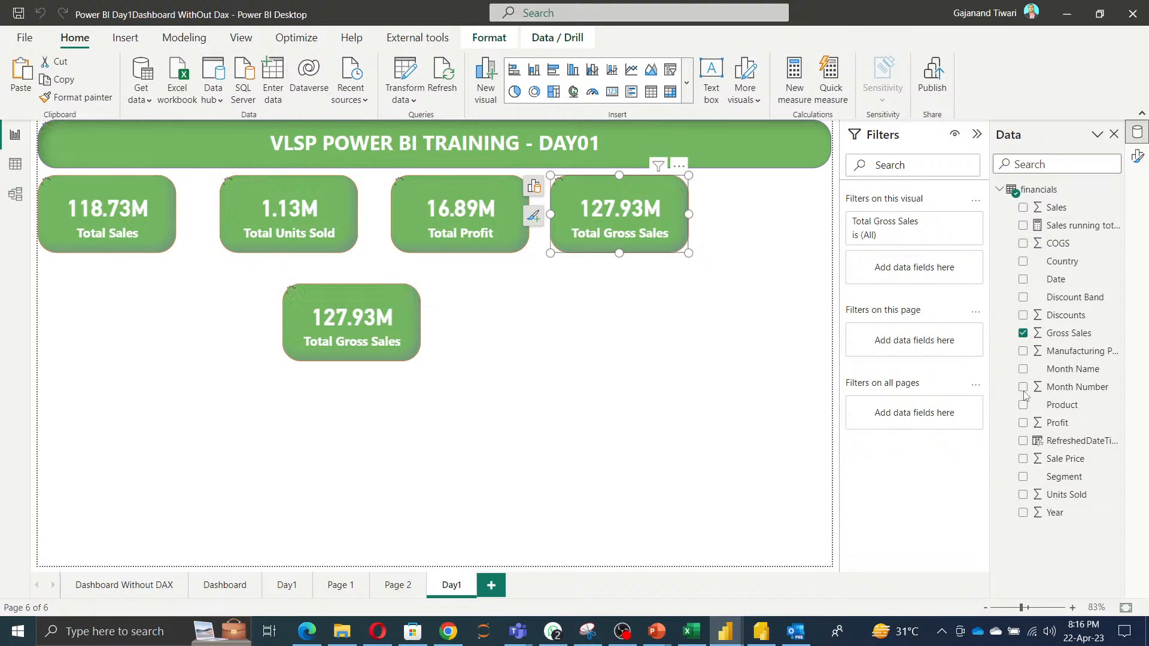
text(AVG MFG Price =)
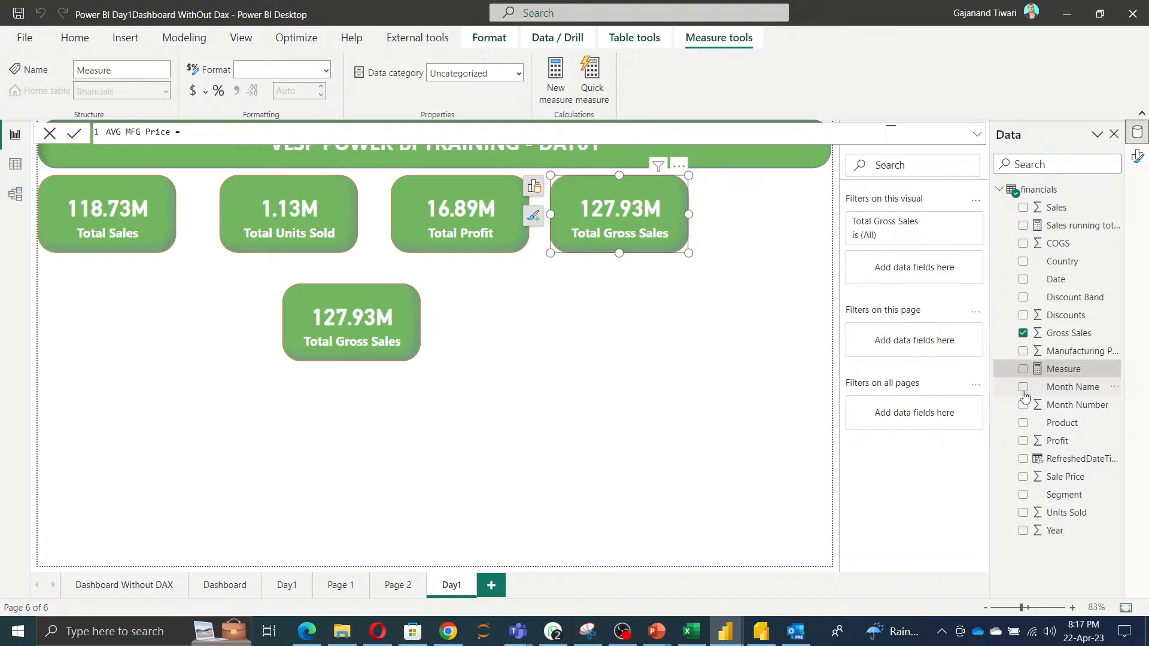
key(ctrl+plus)
key(ctrl+plus)
key(ctrl+plus)
key(ctrl+plus)
key(ctrl+plus)
key(ctrl+plus)
key(ctrl+plus)
key(ctrl+plus)
key(ctrl+plus)
key(ctrl+plus)
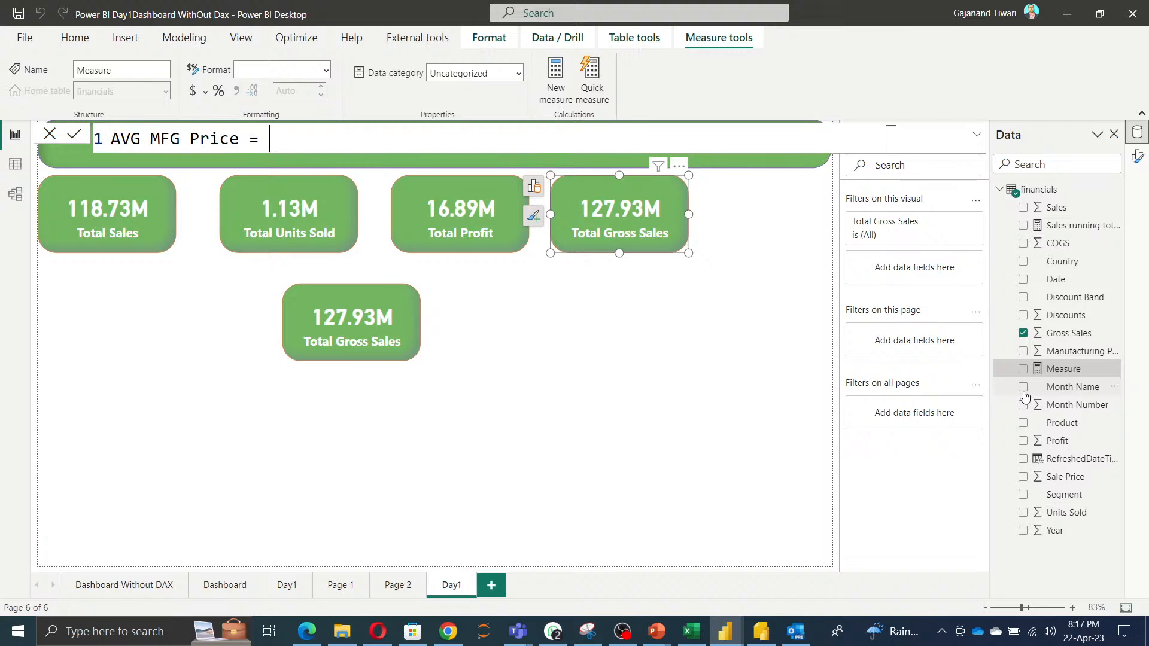
key(ctrl+plus)
key(ctrl+plus)
key(ctrl+plus)
key(ctrl+plus)
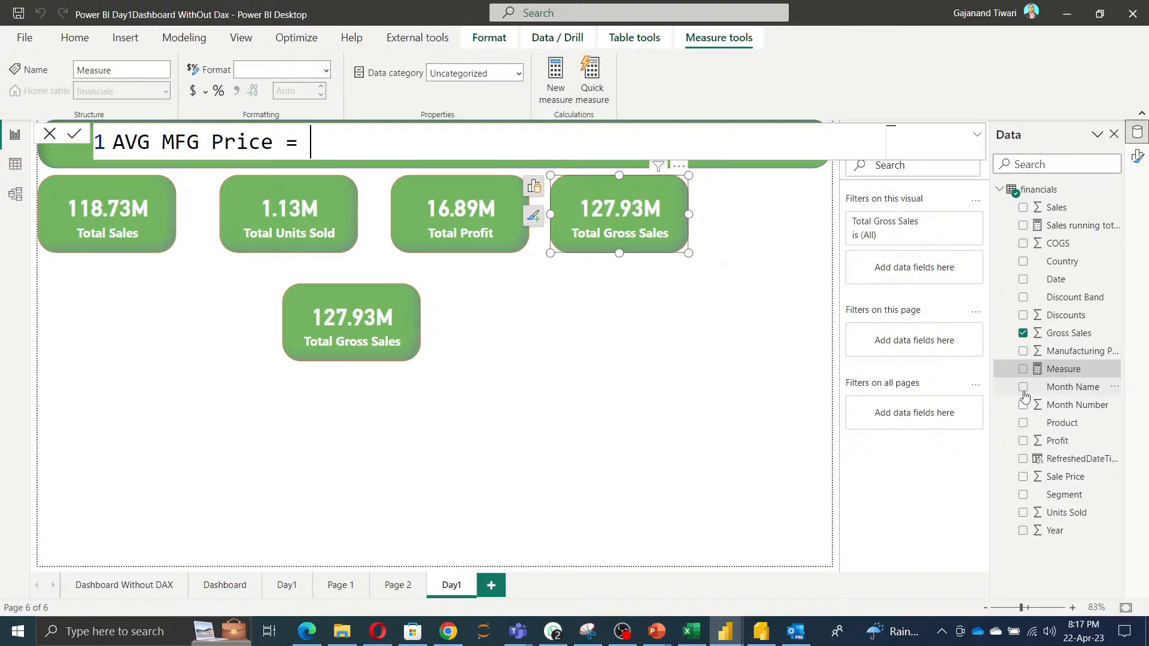
text(AVERAGE()
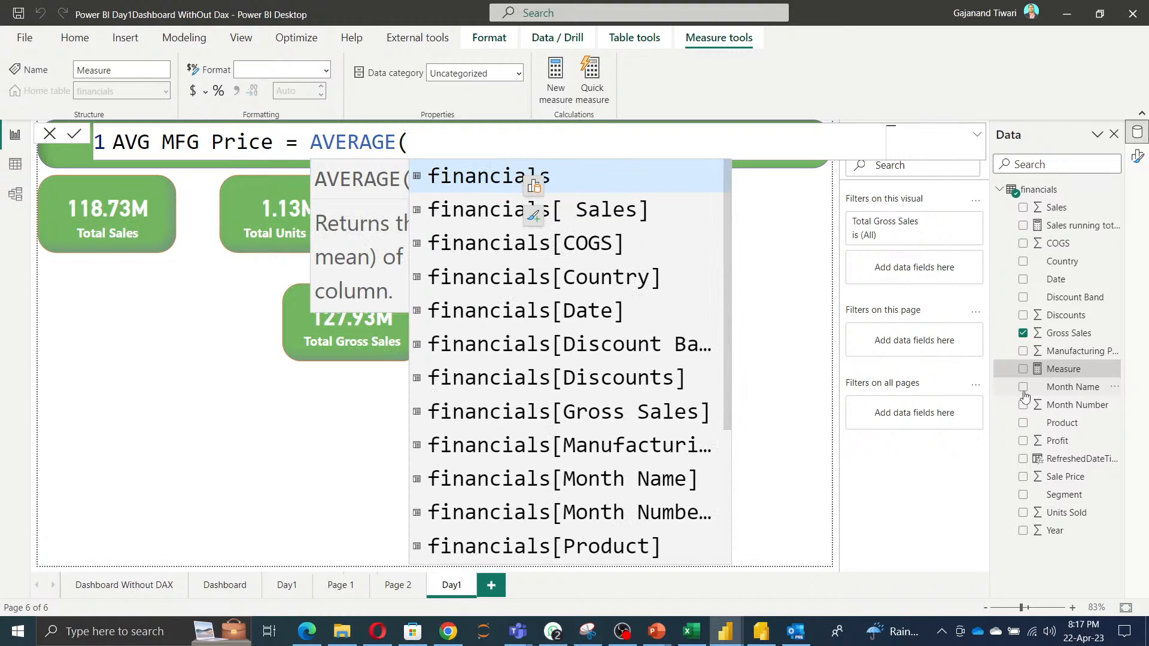
text(financials[Manufacturing Price])
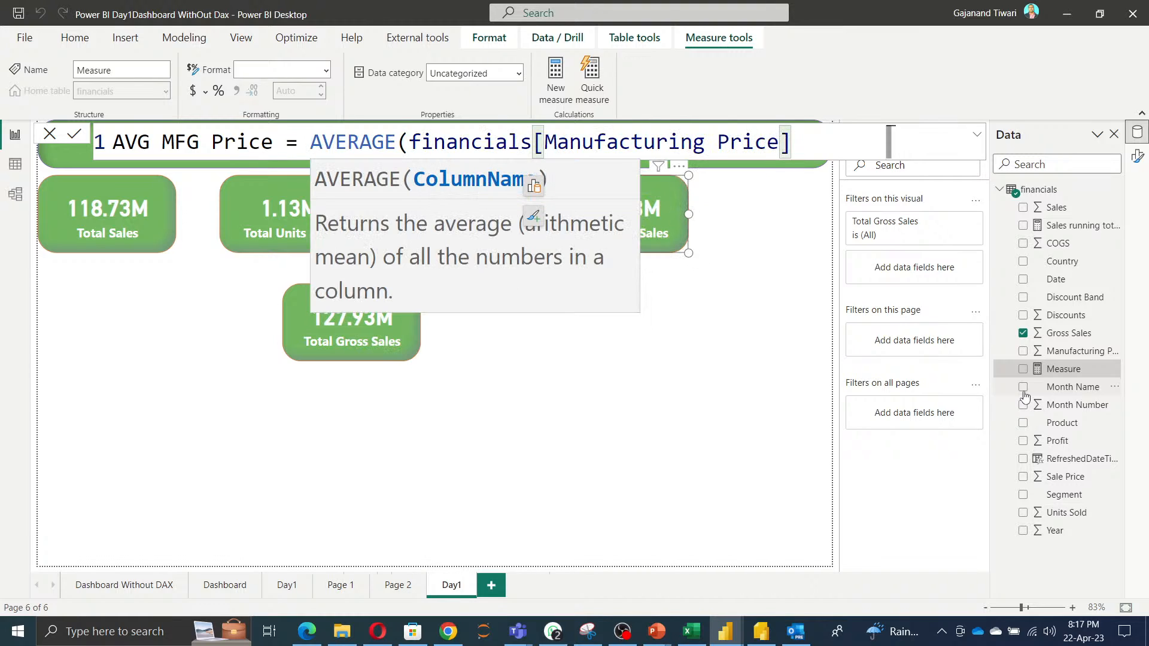
text())
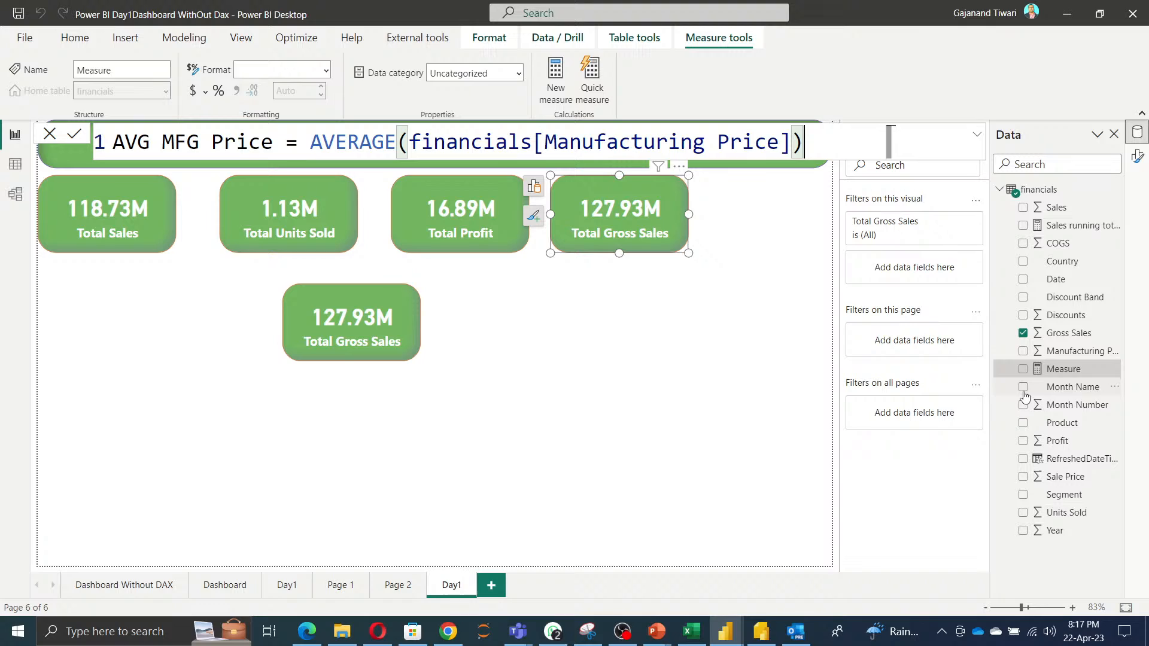
click(72, 135)
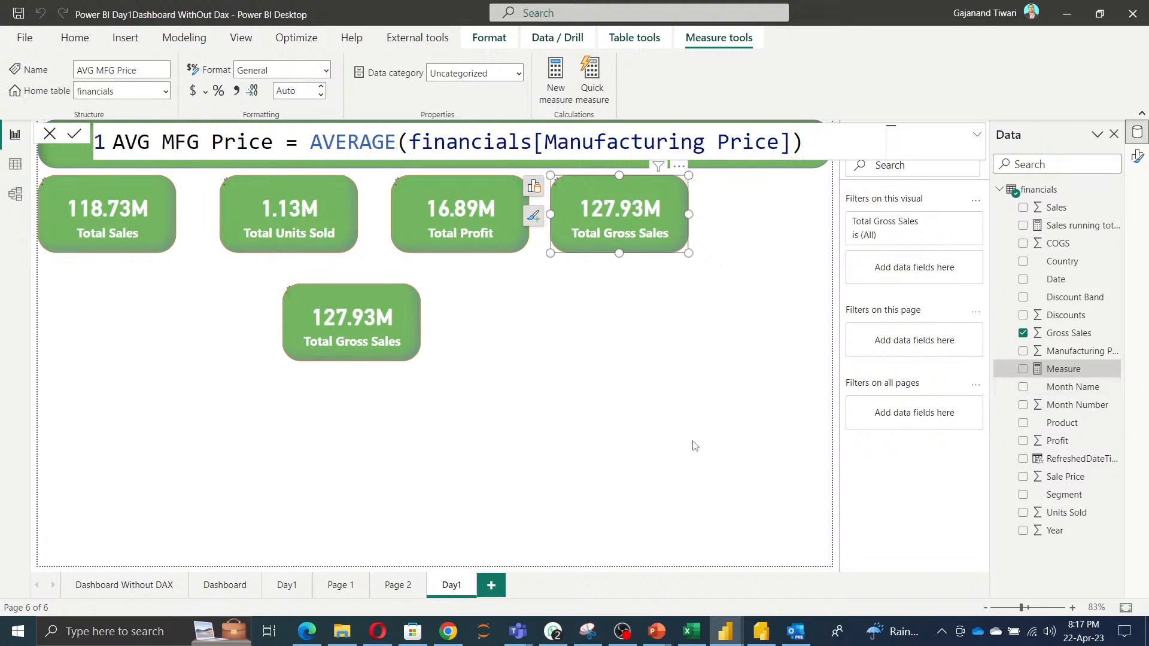
Replace the lower card's Total Gross Sales field with the AVG MFG Price measure.
click(361, 327)
click(438, 296)
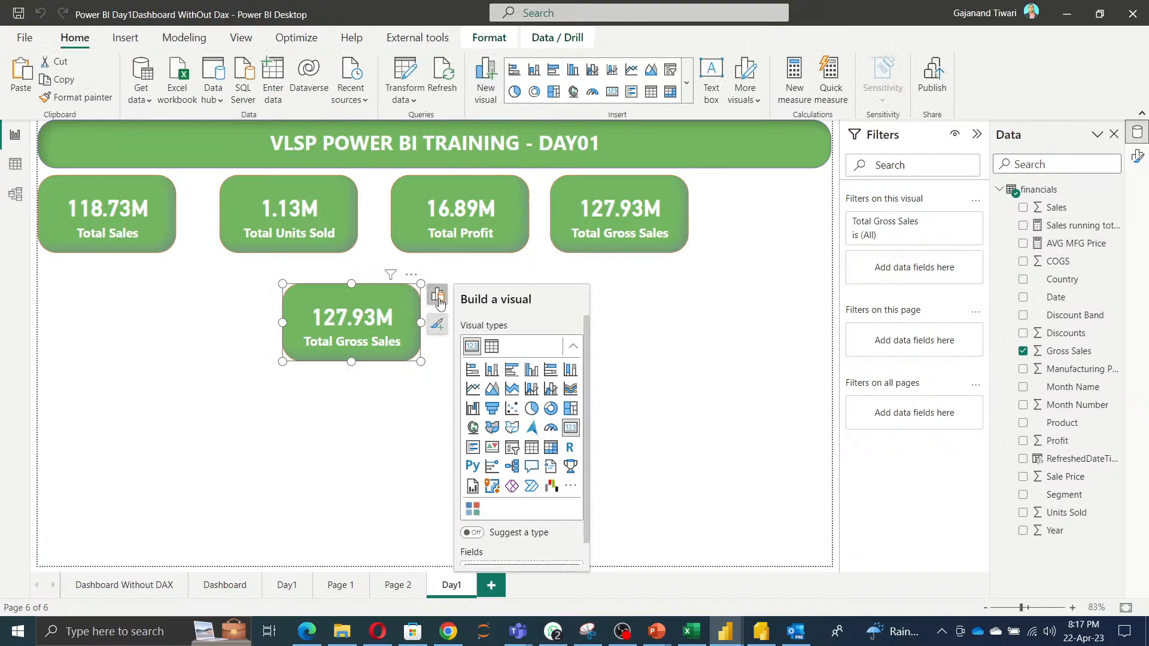
scroll(527, 478, down, 2)
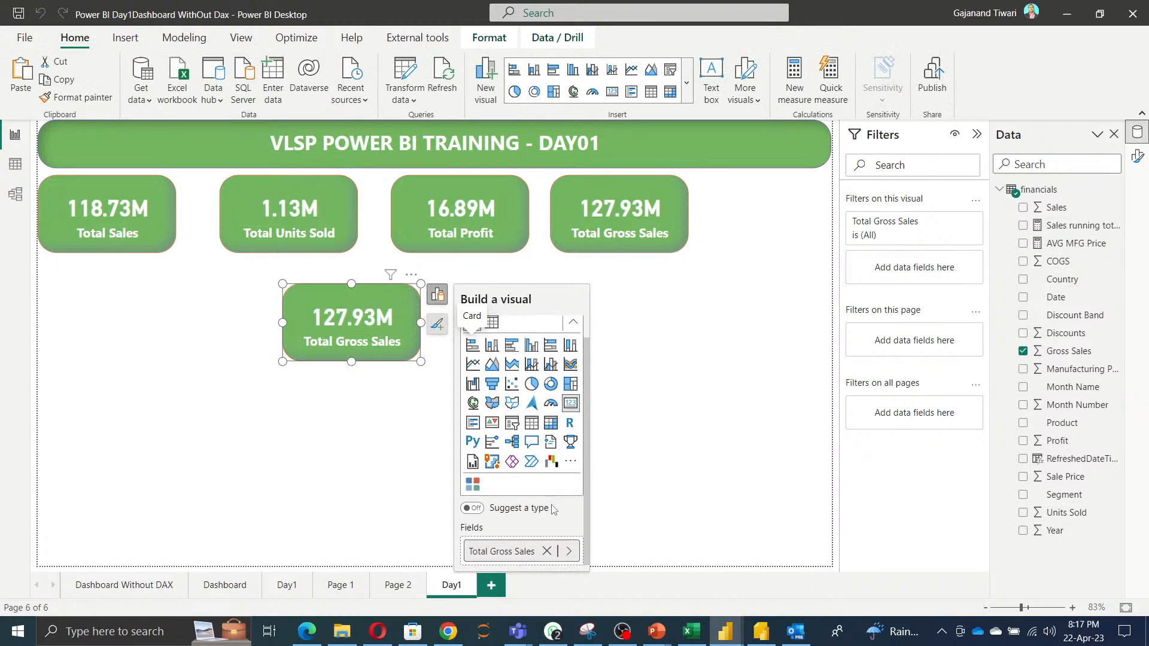
click(546, 551)
click(545, 551)
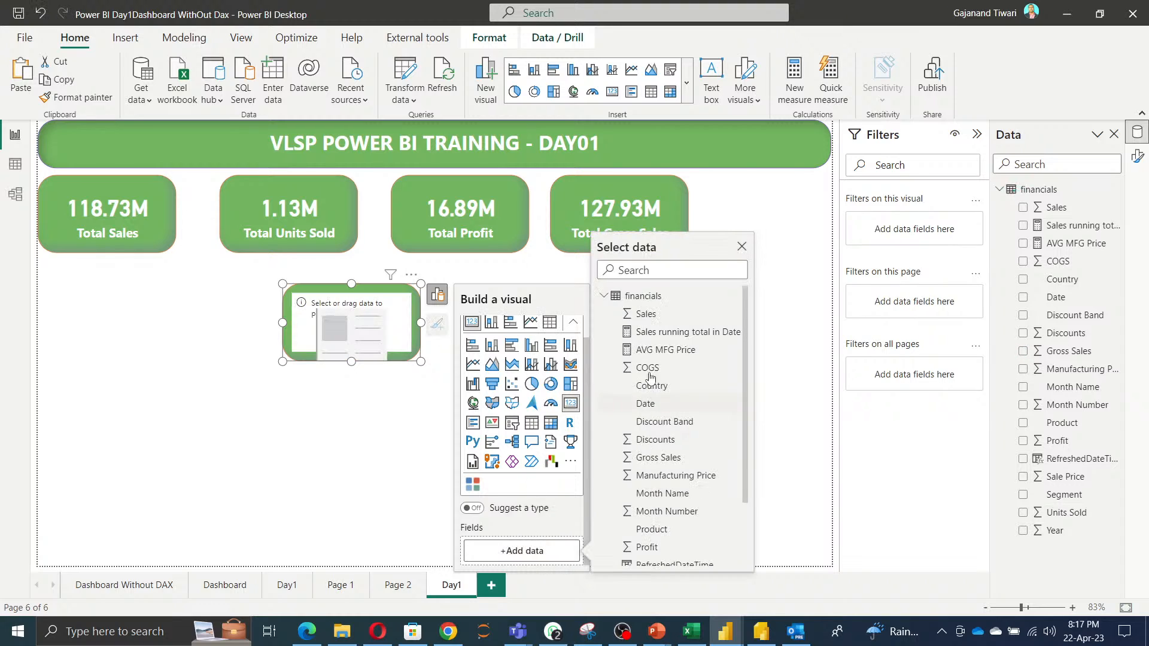
click(651, 352)
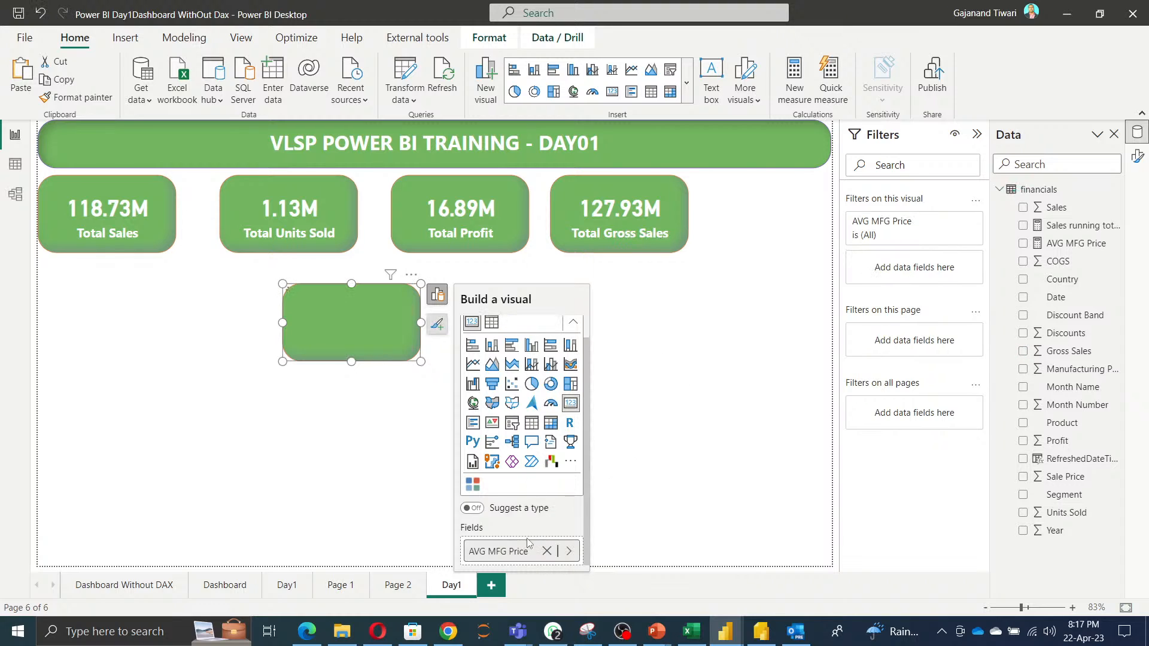
click(326, 422)
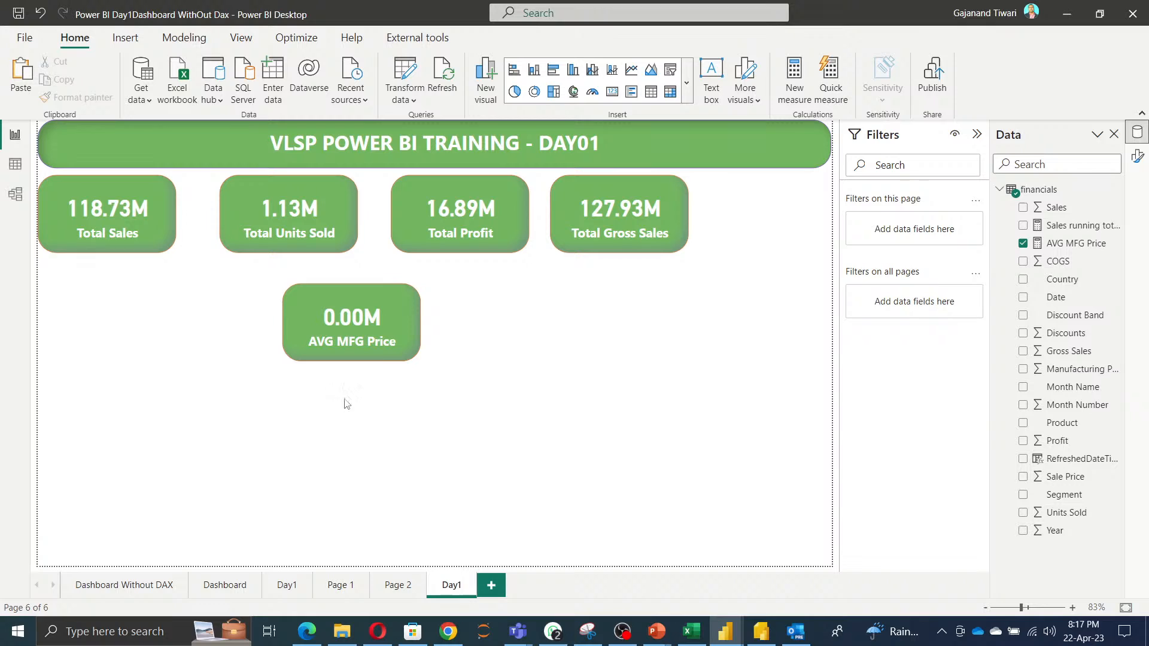
Set the AVG MFG Price card's callout value display units to None.
click(370, 333)
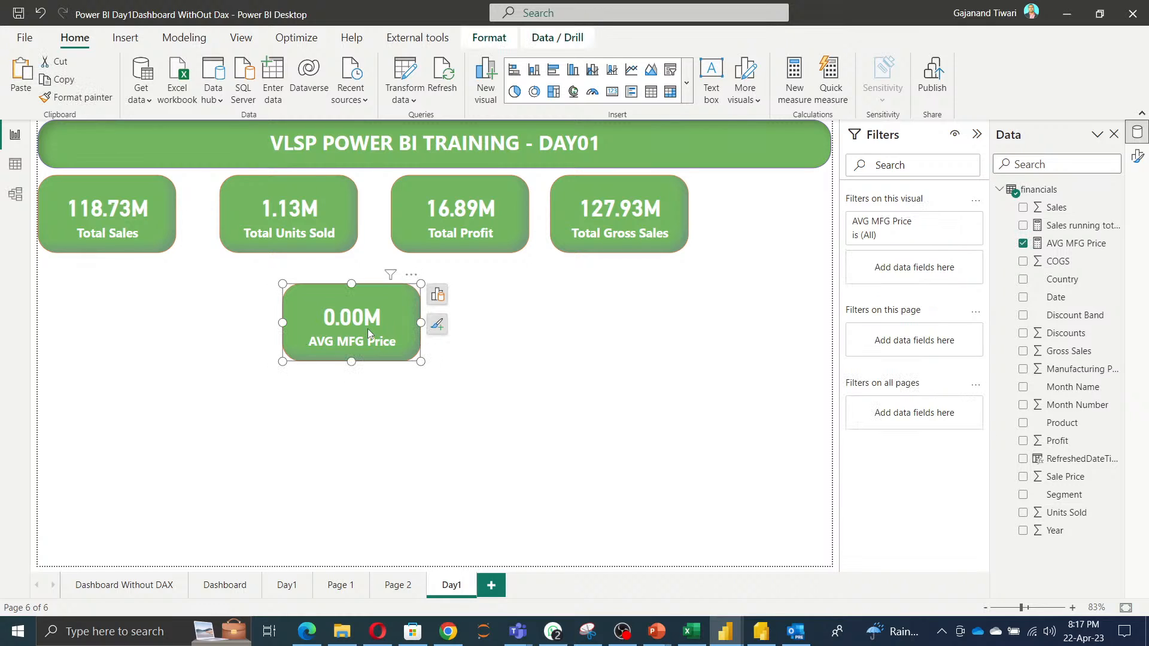
click(1137, 156)
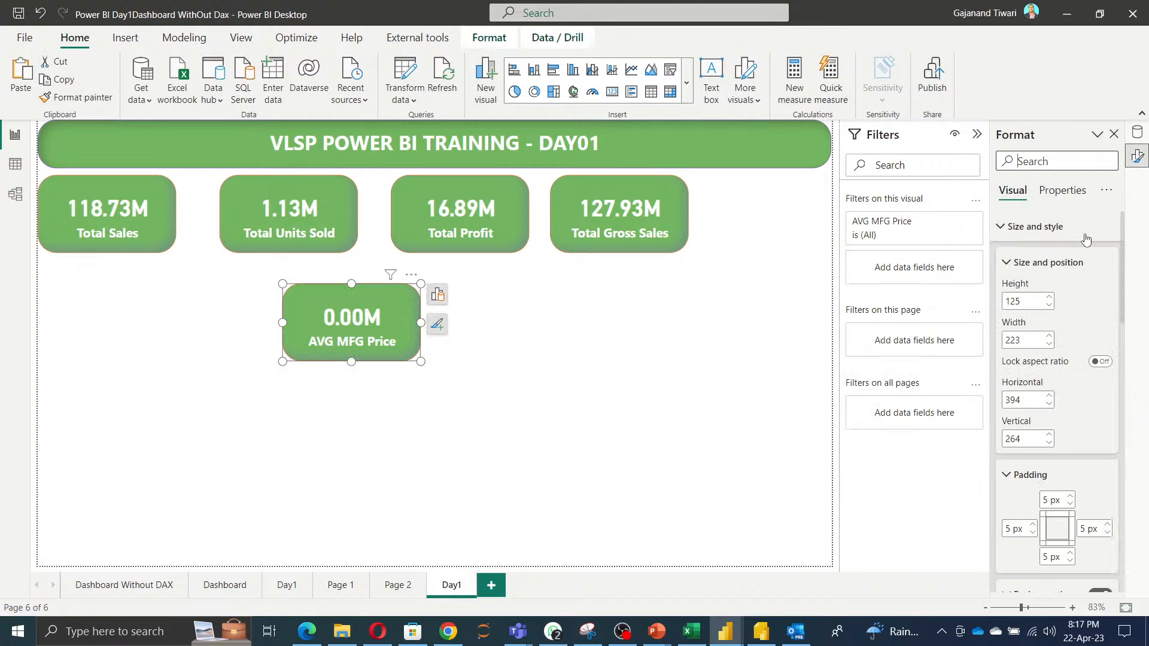
scroll(1071, 419, down, 5)
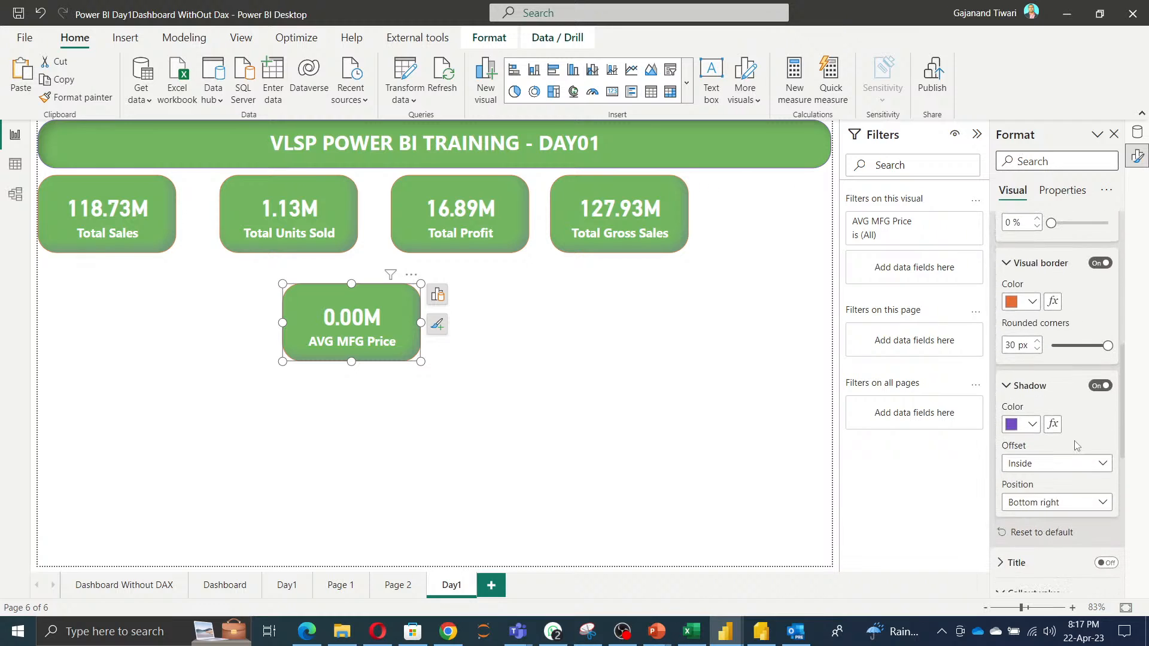
scroll(1076, 446, up, 3)
scroll(1076, 442, down, 8)
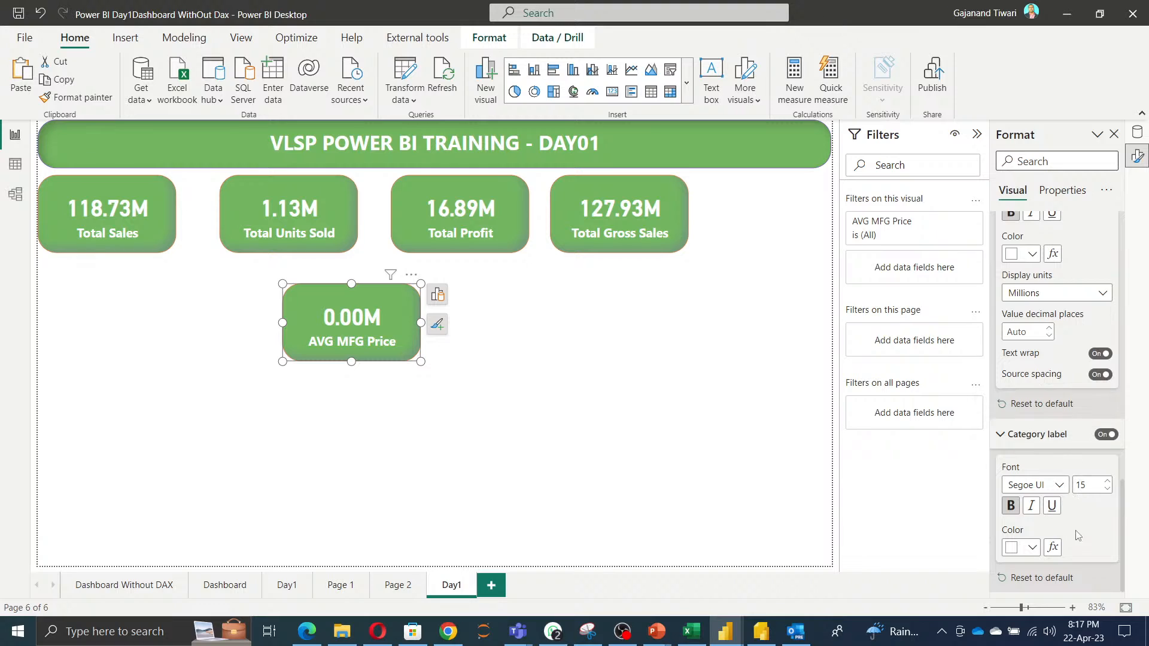
scroll(1062, 456, down, 1)
scroll(1062, 456, down, 1)
scroll(1063, 457, up, 3)
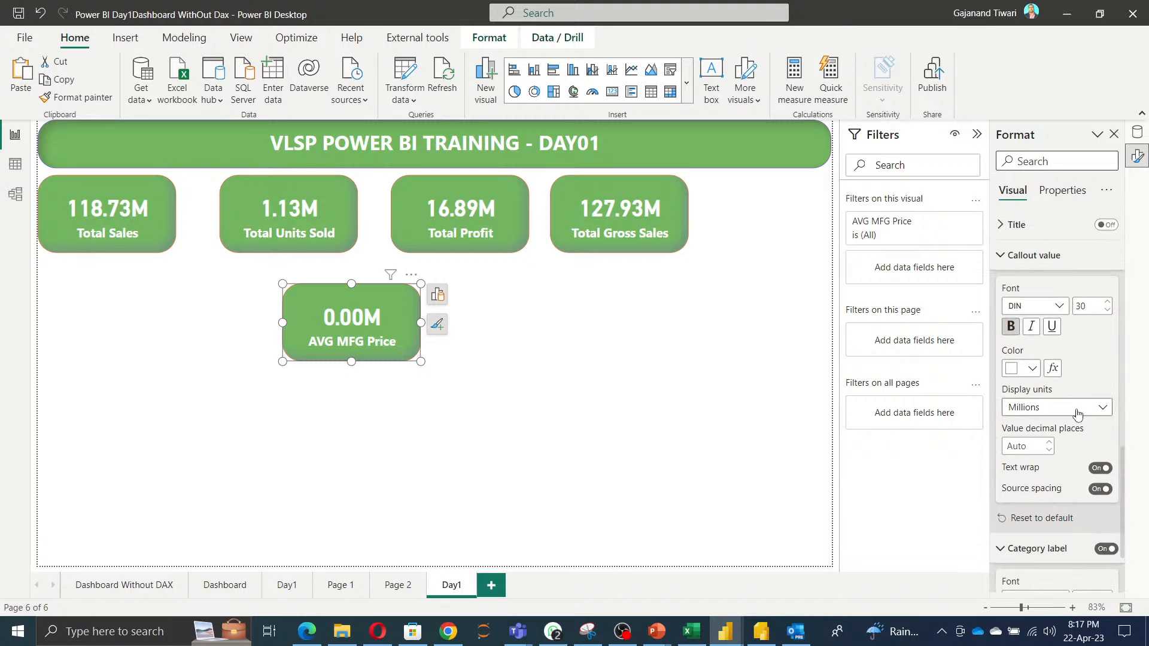
click(1048, 408)
click(1044, 445)
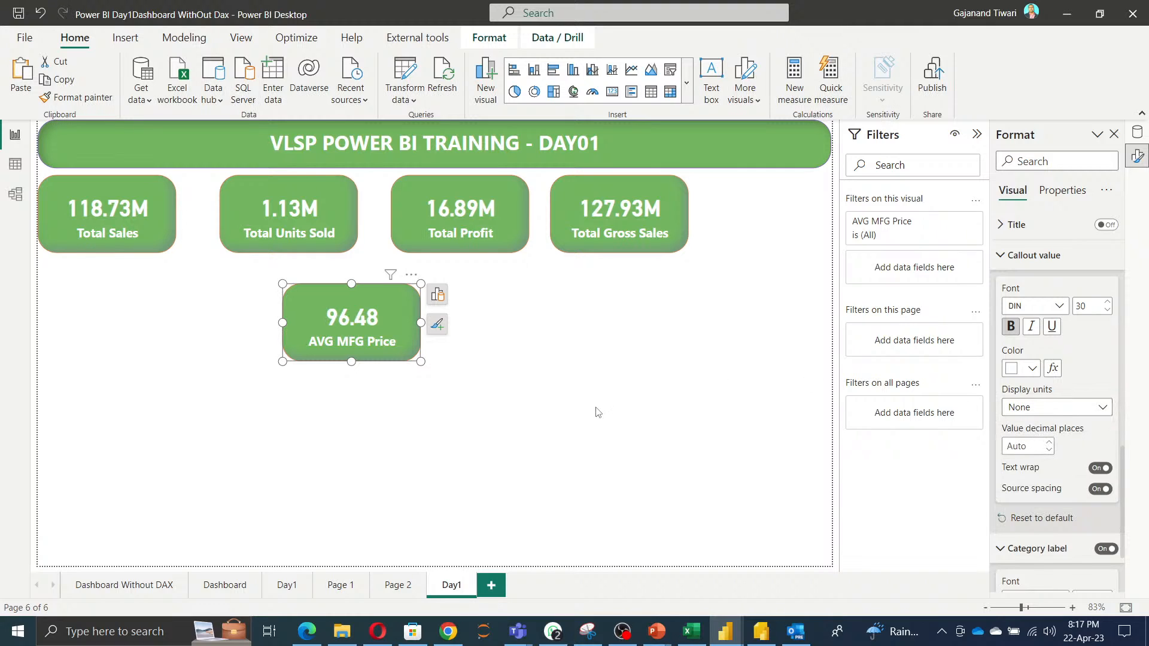
click(622, 398)
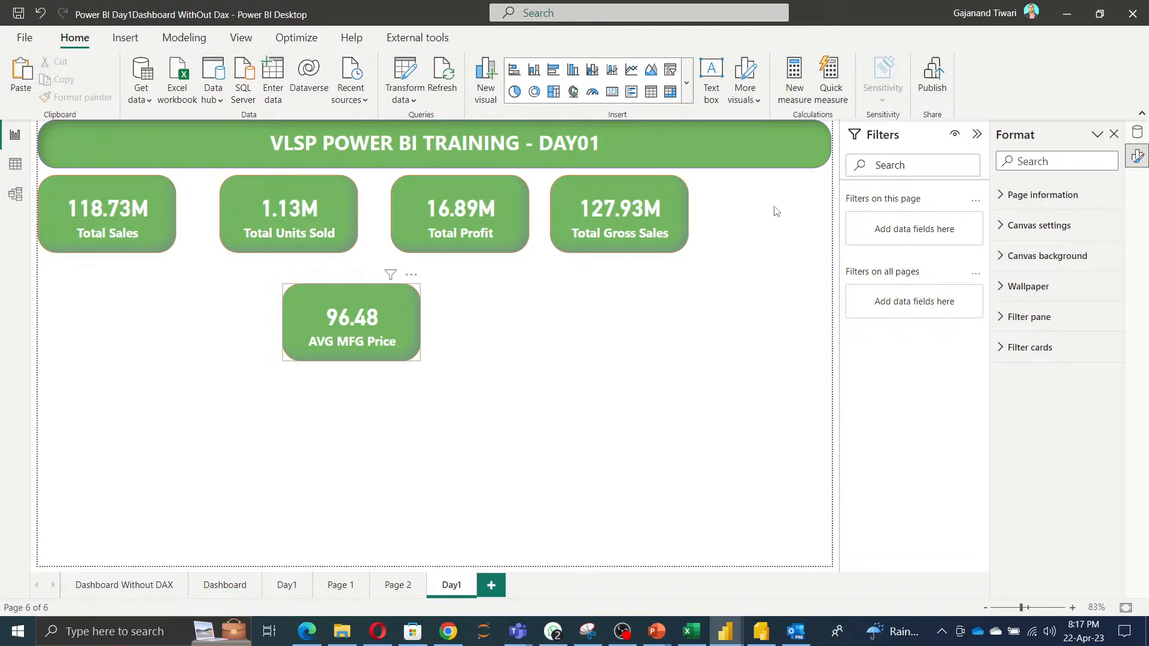
Move the AVG MFG Price card into the top row beside the Total Gross Sales card.
drag(364, 321, 760, 221)
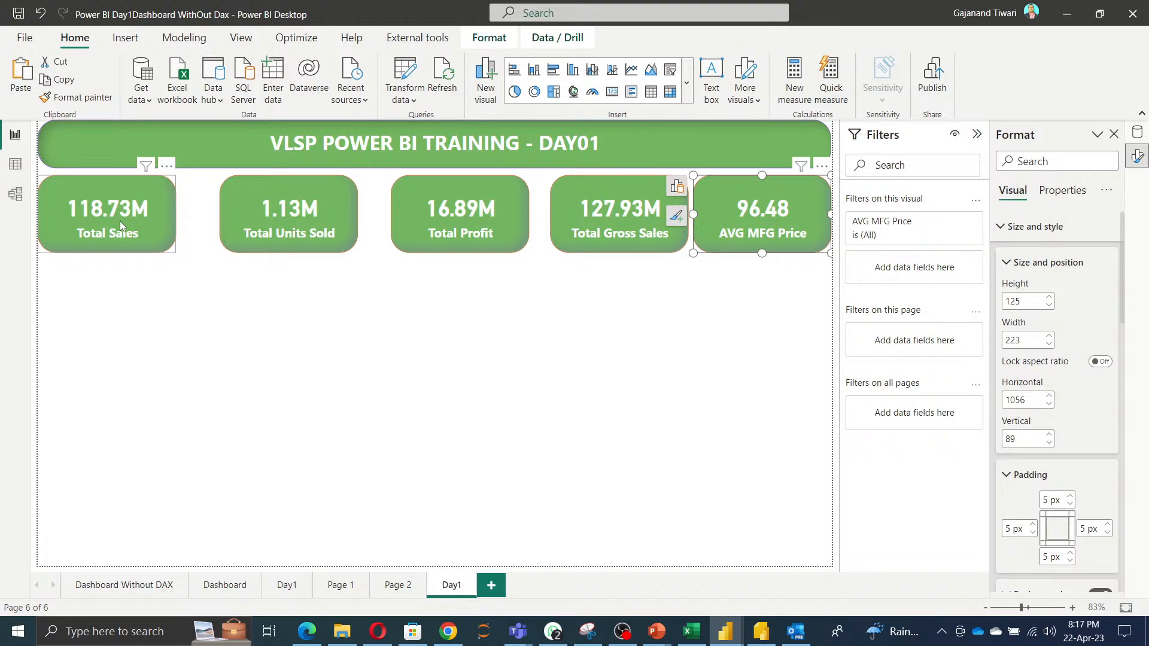
drag(126, 221, 127, 220)
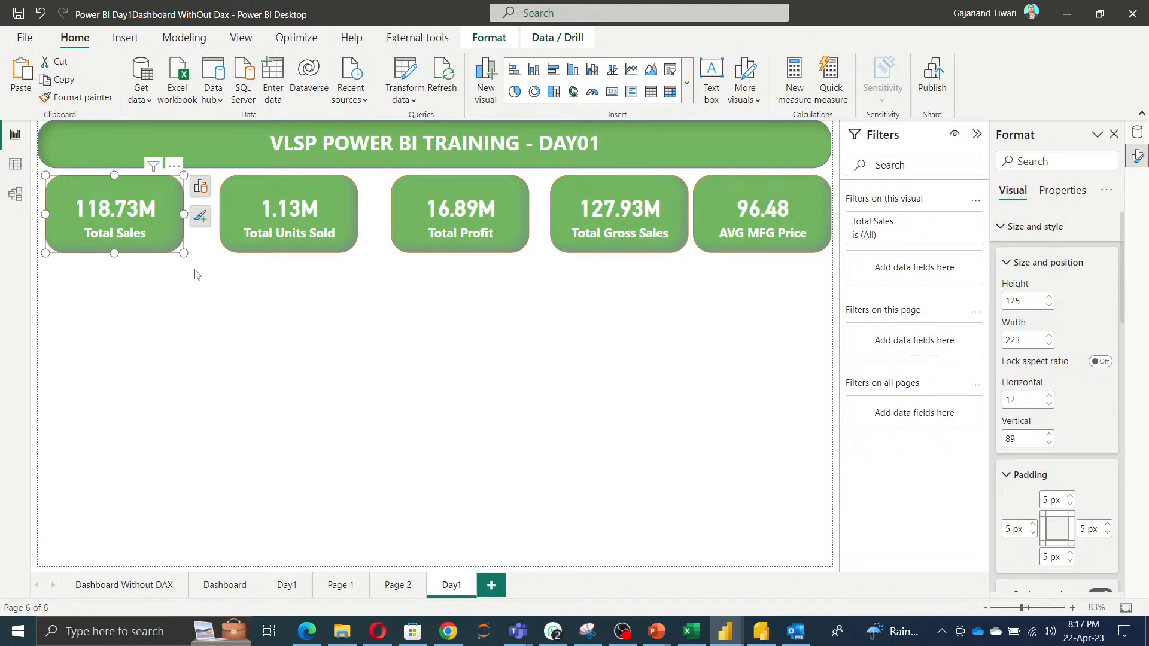
Select all five KPI cards and distribute them horizontally across the row.
ctrl+click(771, 214)
ctrl+click(637, 217)
ctrl+click(476, 230)
ctrl+click(311, 235)
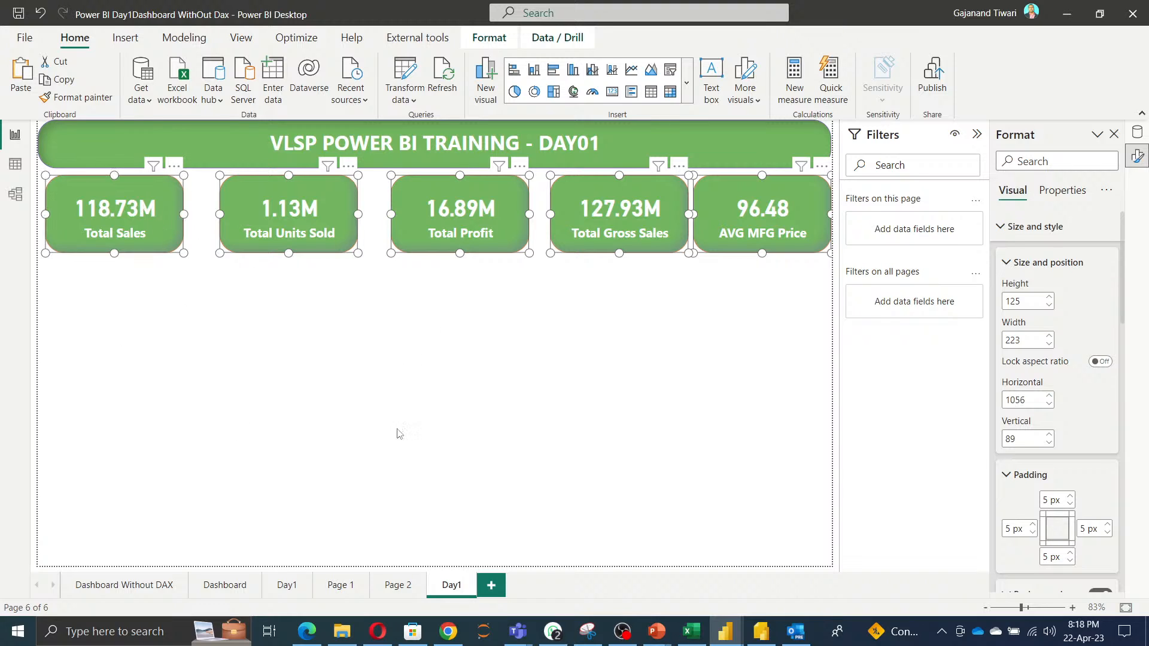
click(492, 38)
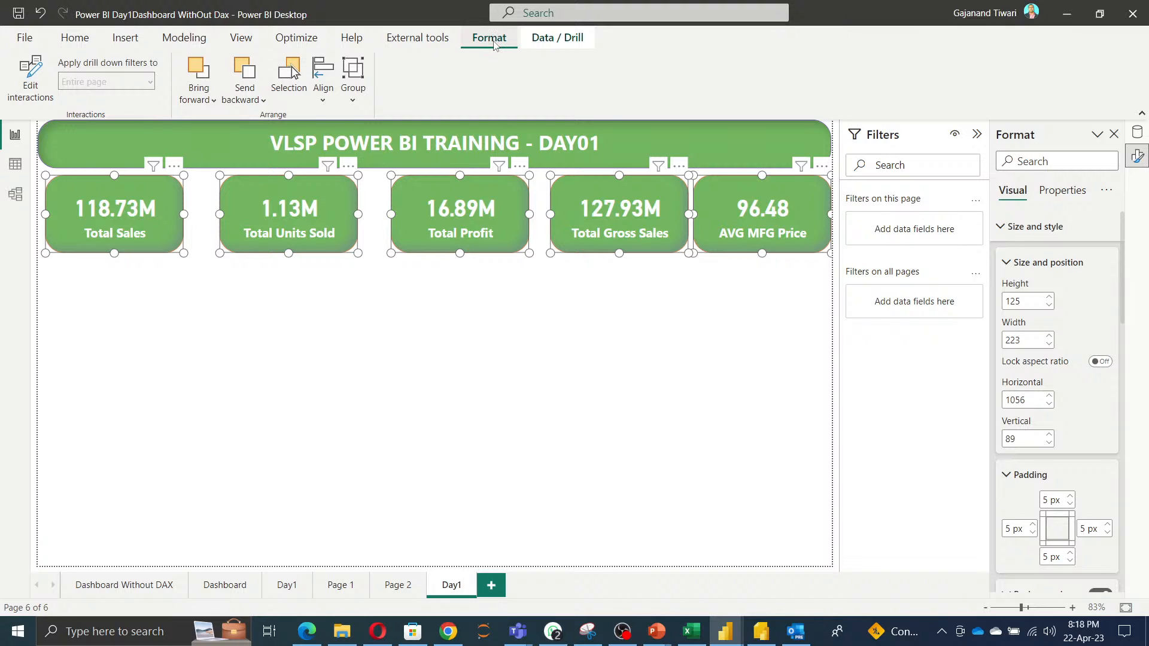
click(323, 102)
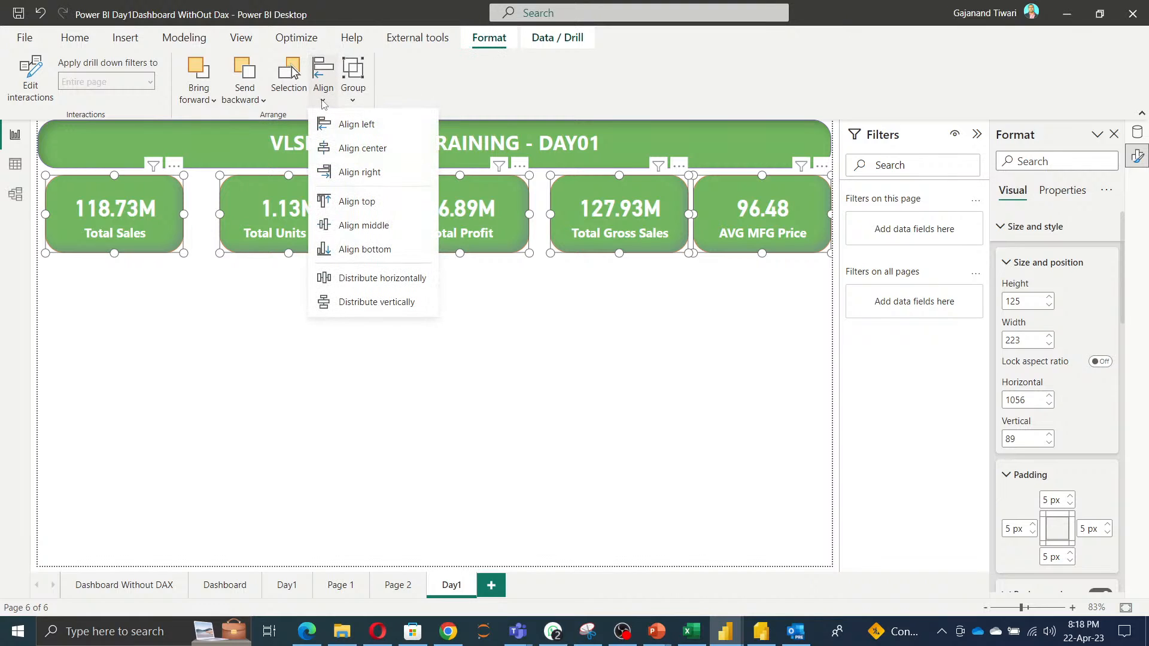
click(355, 278)
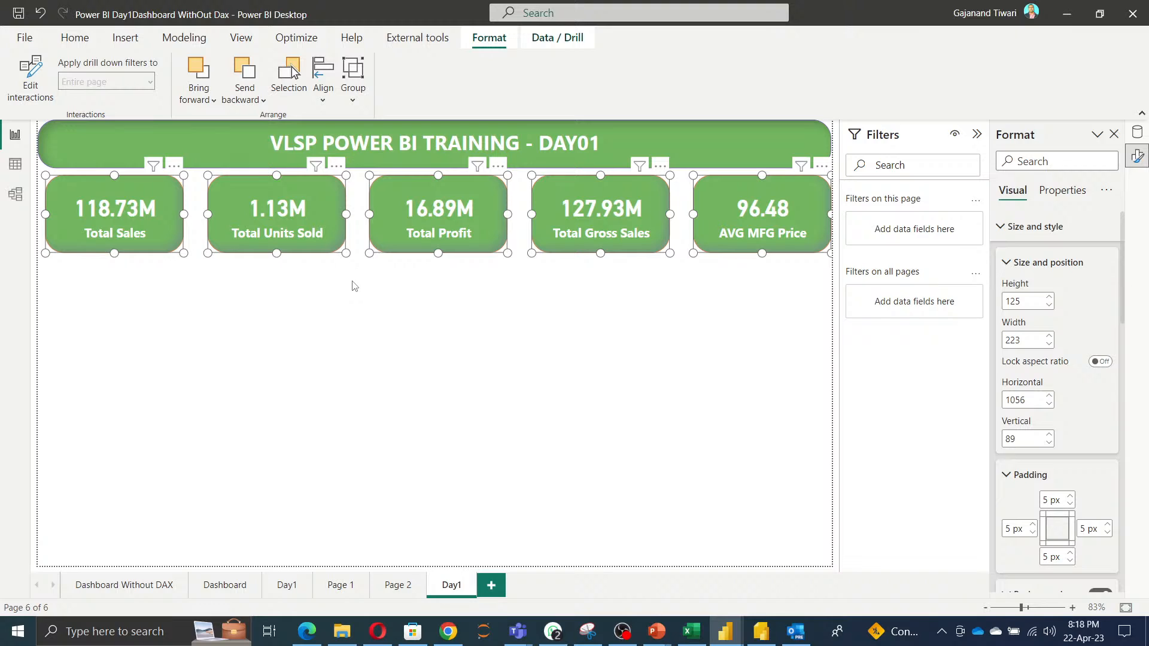
drag(766, 207, 762, 209)
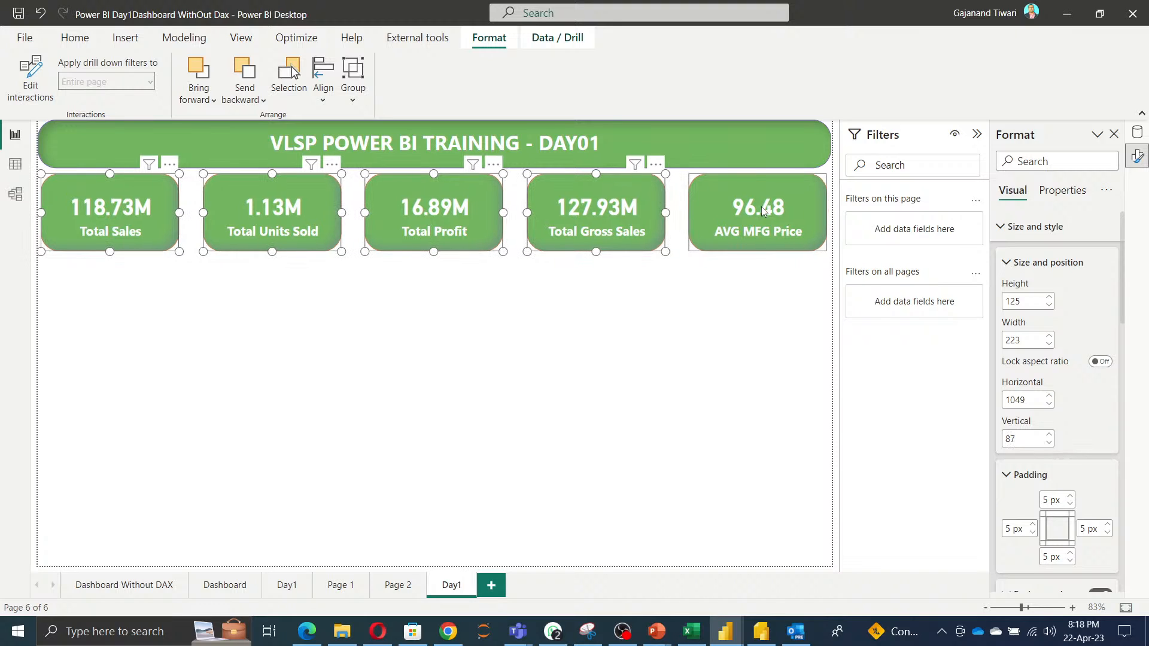
click(671, 308)
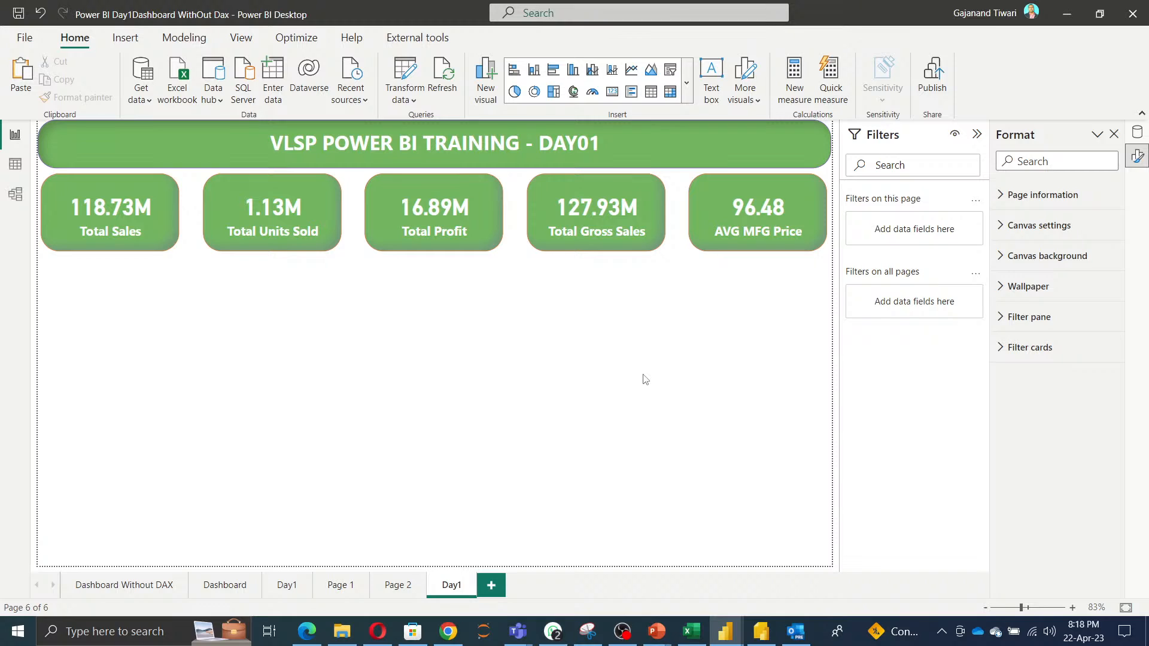
Add a new slicer visual on the canvas below the KPI cards.
right_click(379, 317)
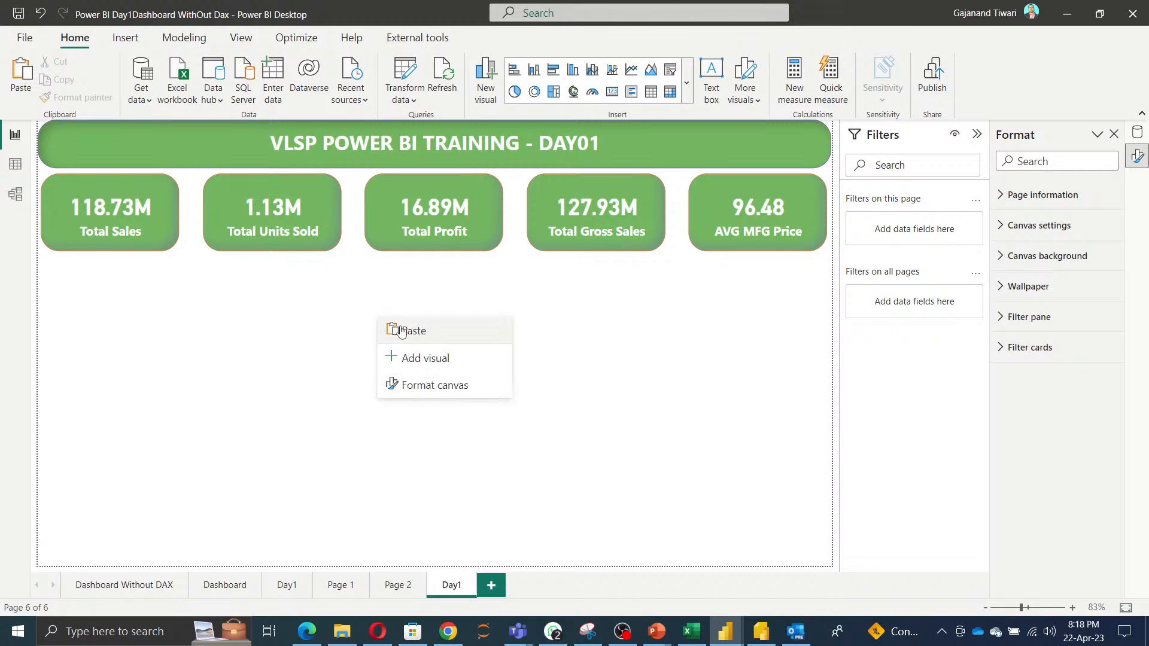
click(426, 357)
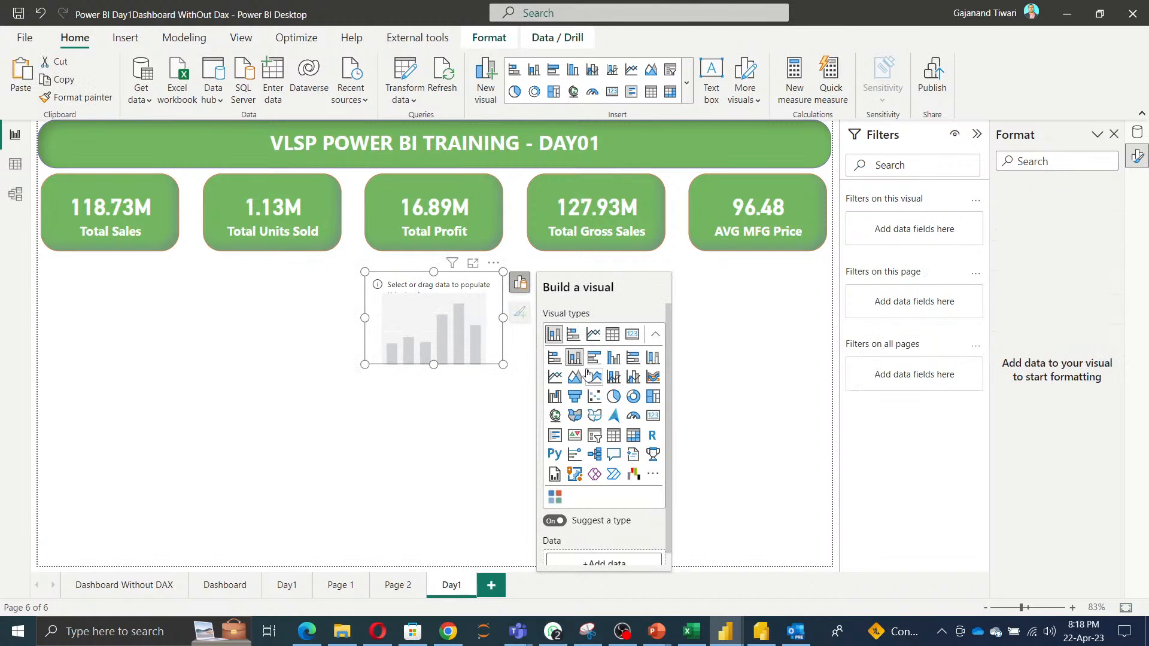
click(594, 443)
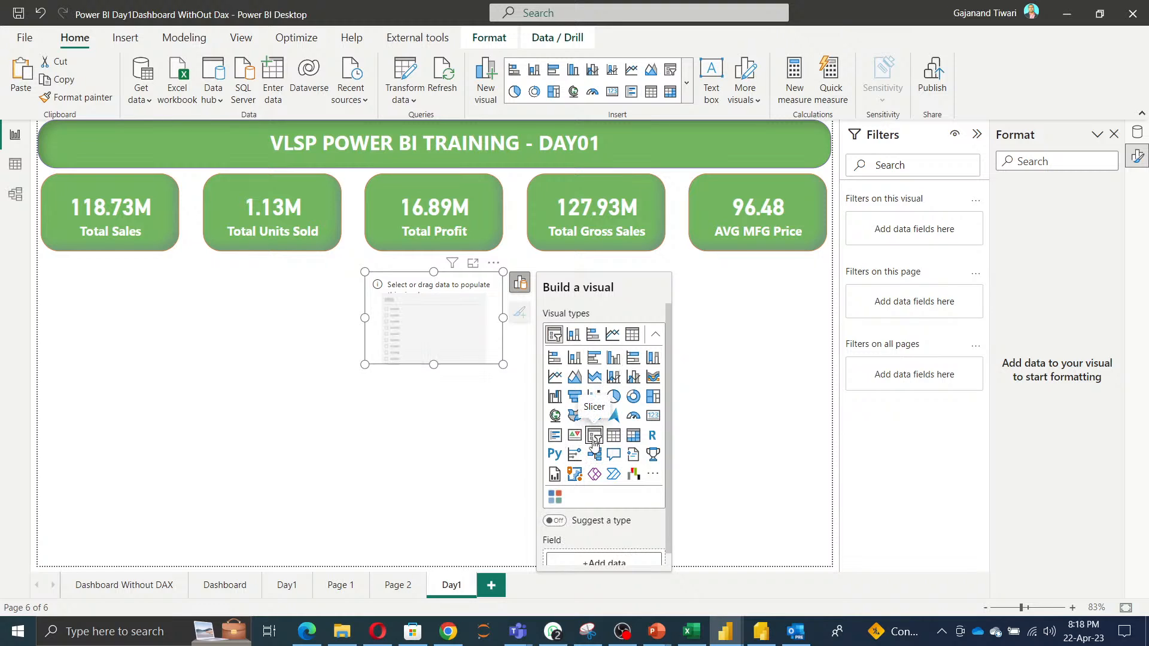
click(687, 86)
scroll(607, 524, down, 5)
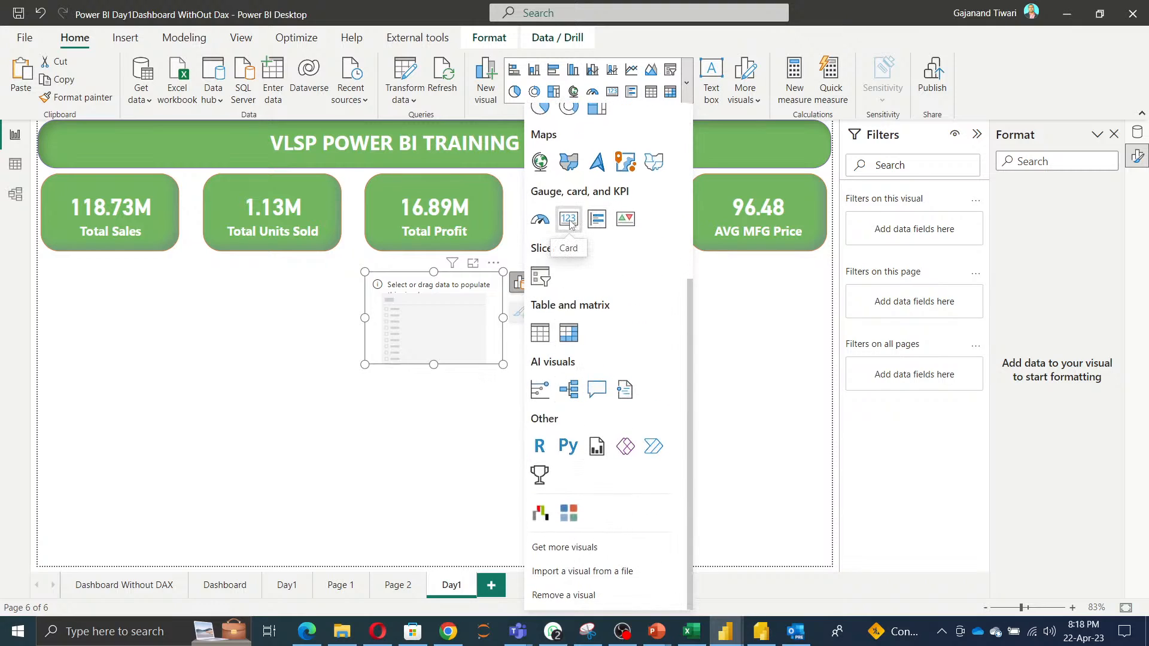
click(540, 277)
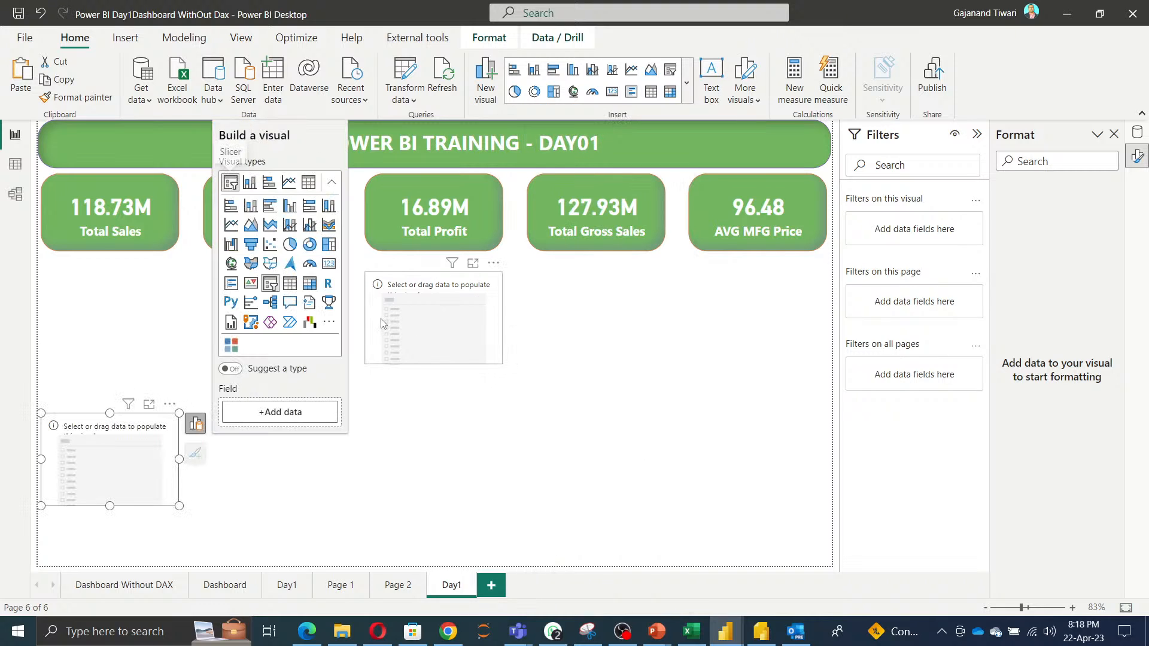
click(169, 404)
click(195, 422)
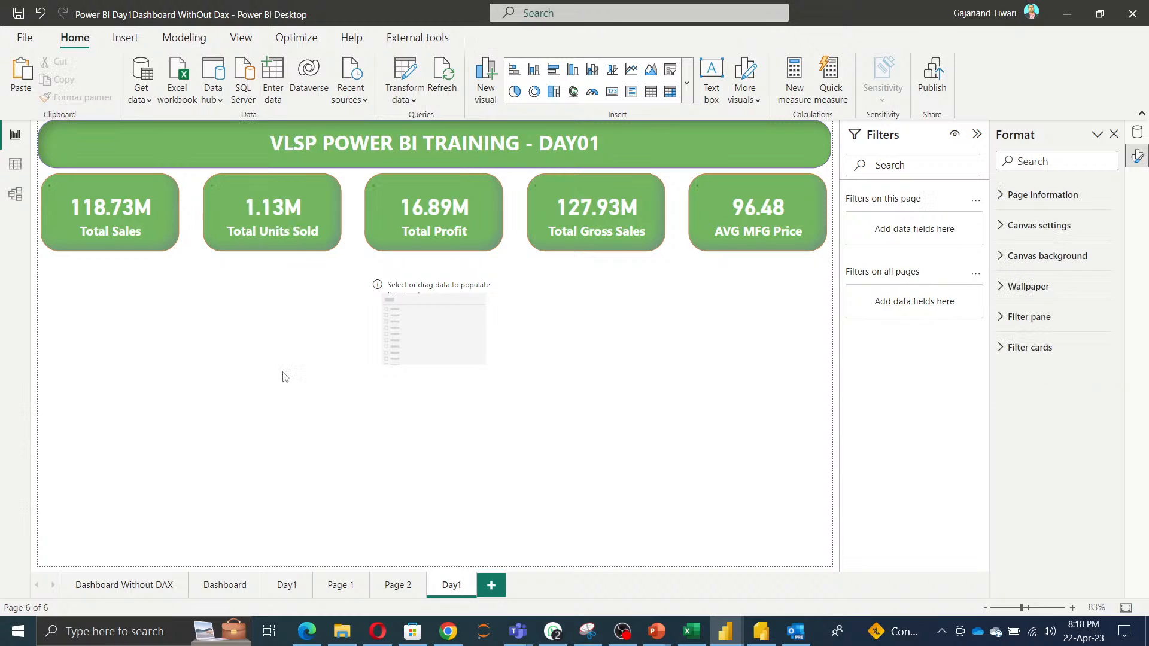
click(439, 318)
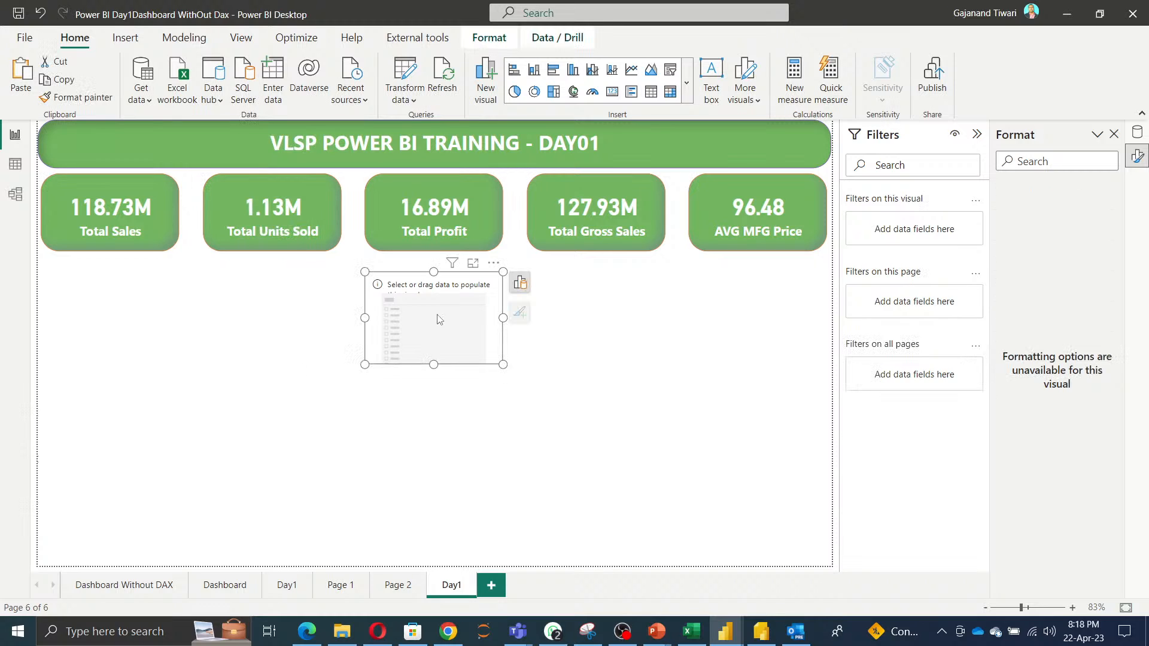
Add the Country field to the new slicer.
click(520, 284)
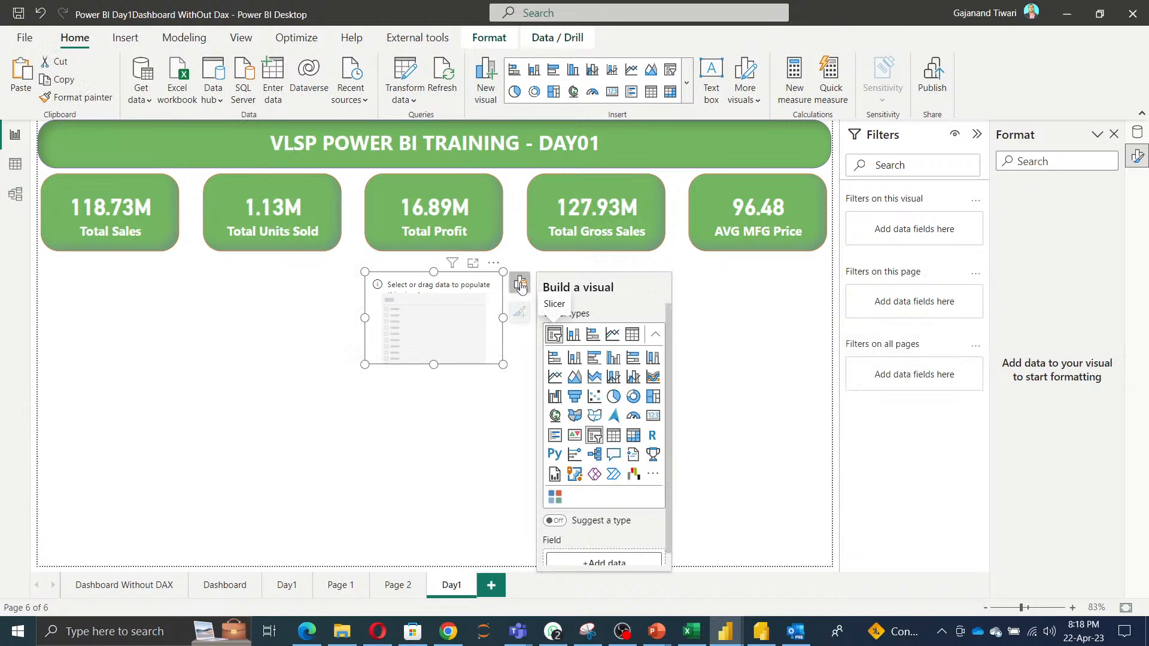
click(615, 554)
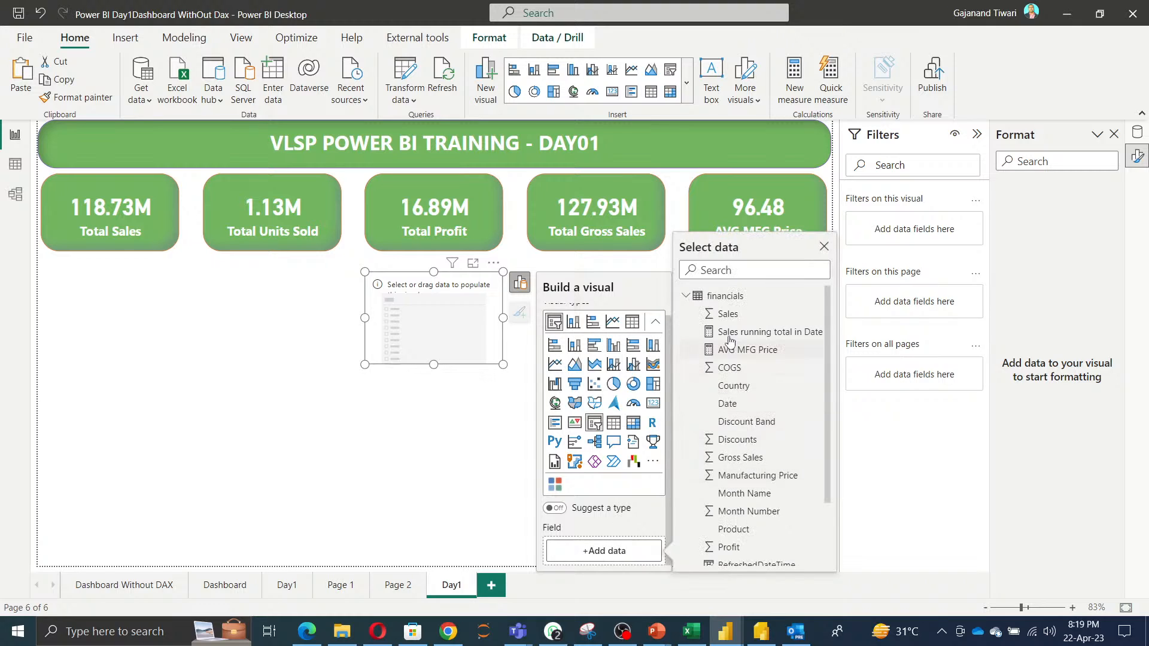
click(726, 388)
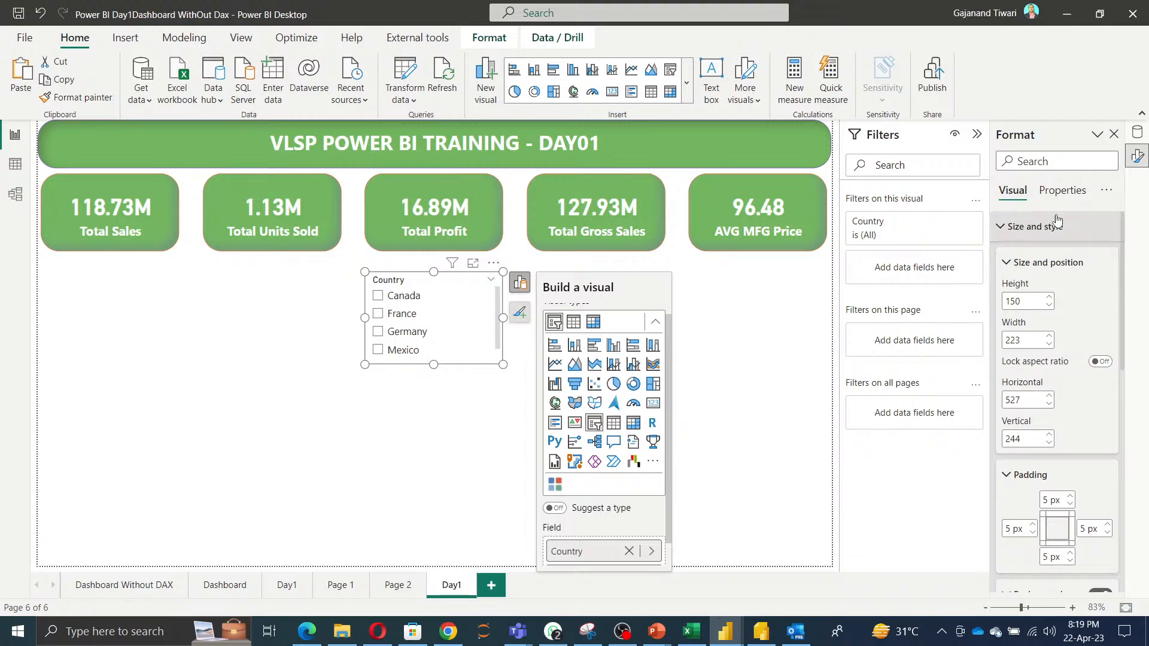
Switch the slicer's style to Tile in its slicer settings.
click(1065, 190)
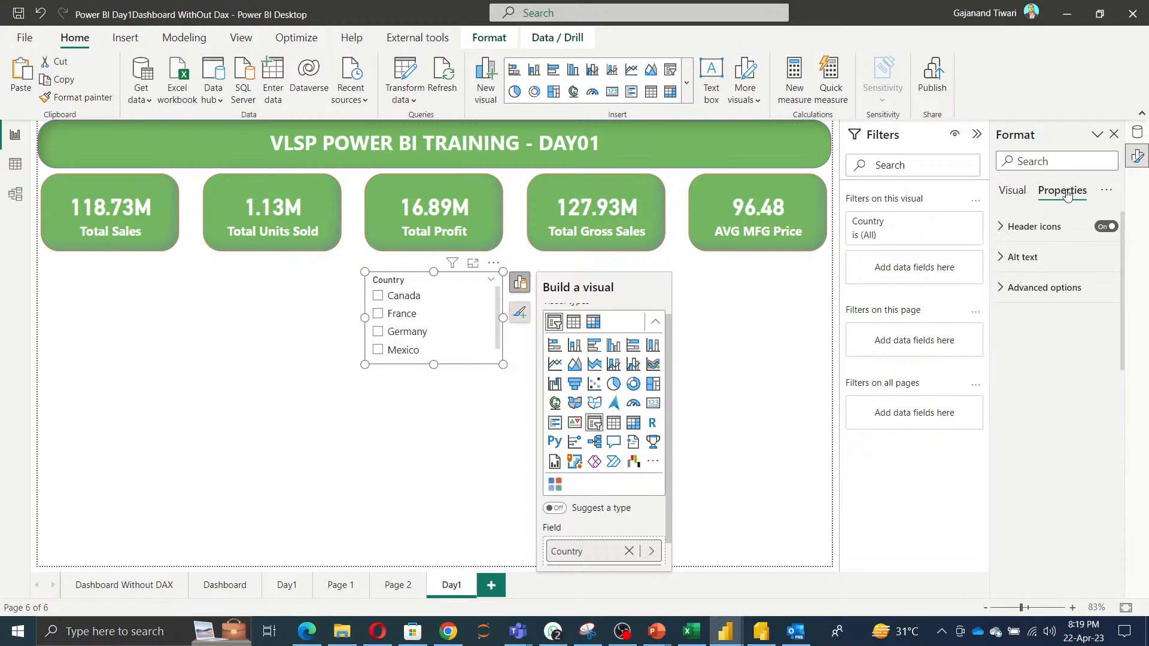
click(1012, 191)
click(1012, 271)
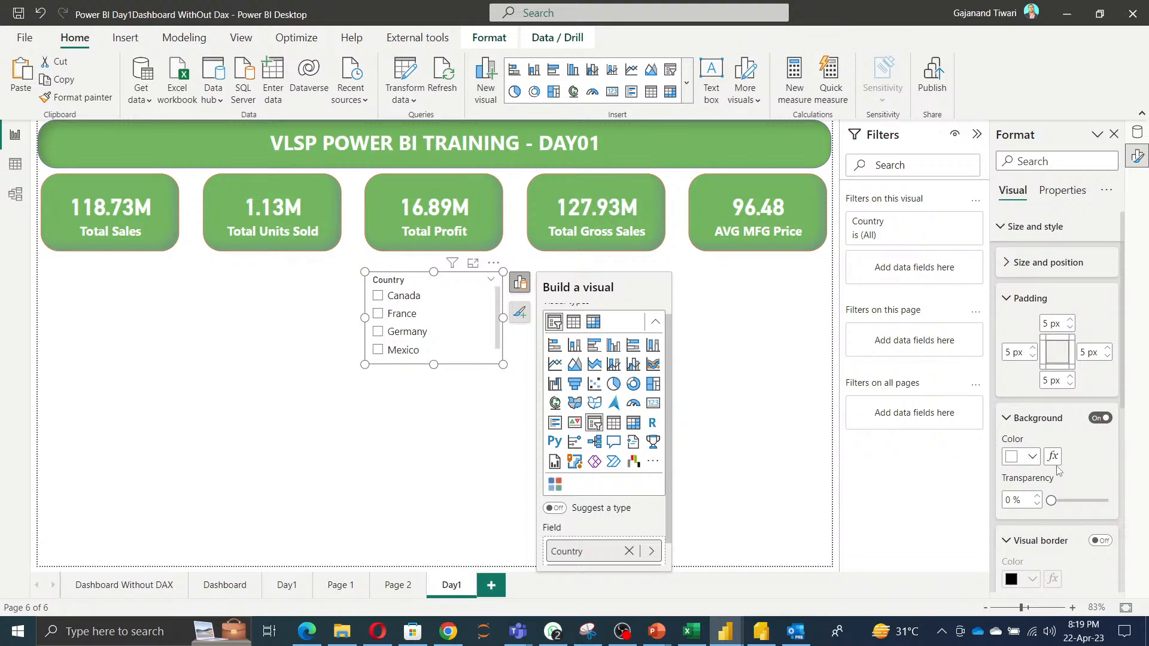
scroll(1057, 463, down, 5)
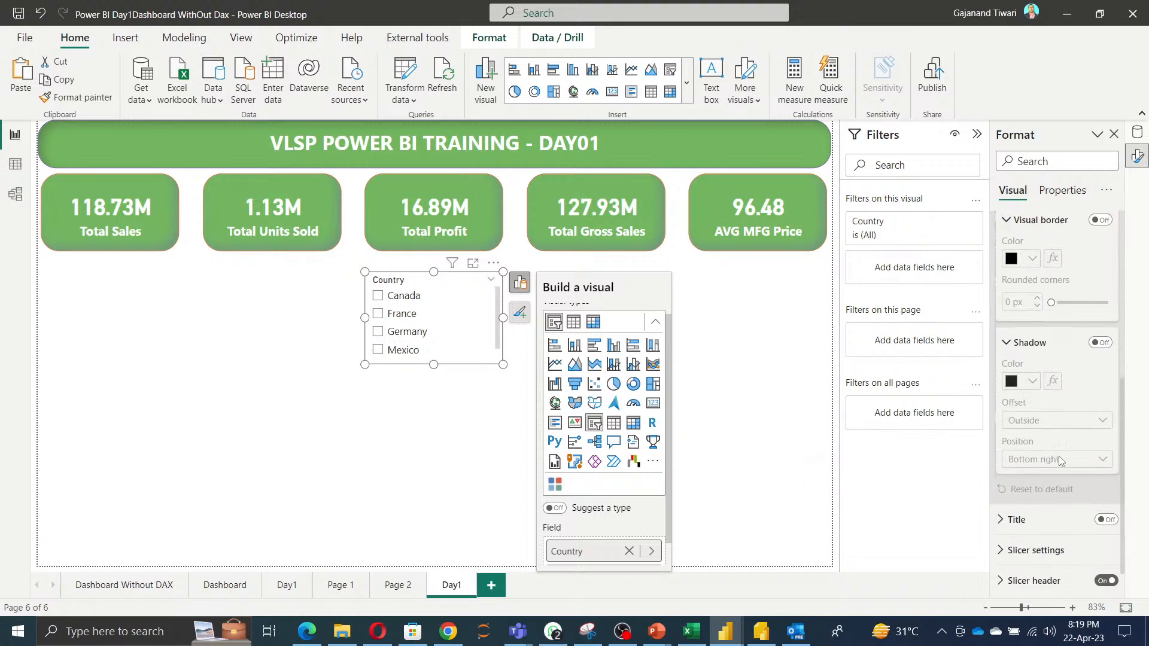
click(1053, 517)
scroll(1097, 510, down, 3)
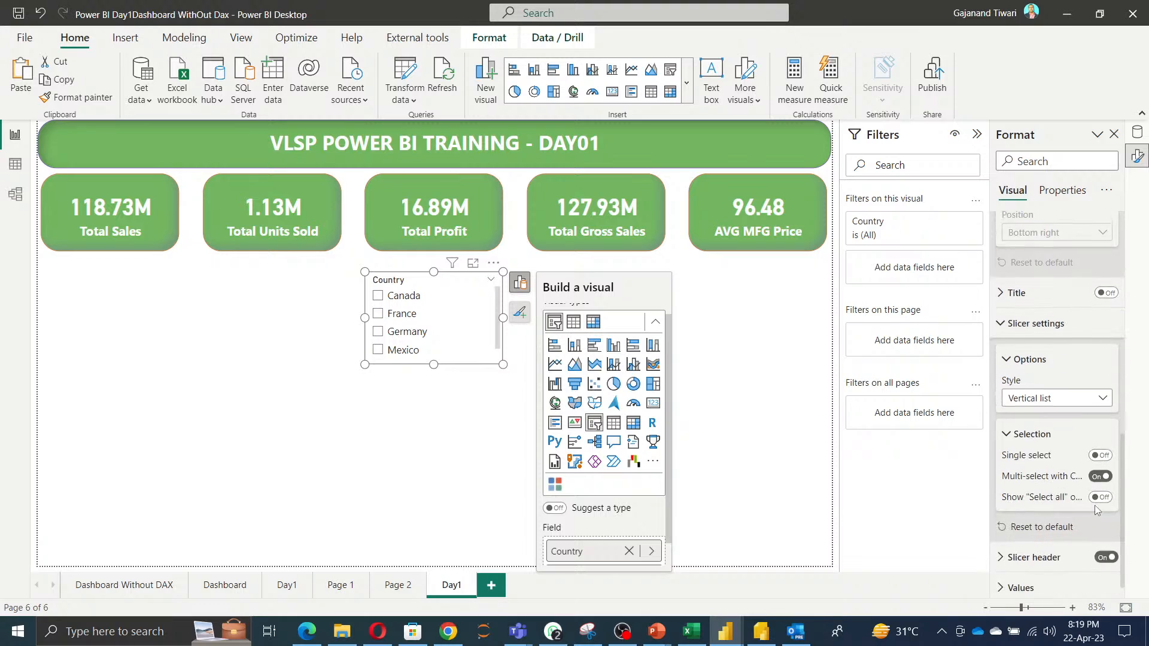
click(1083, 390)
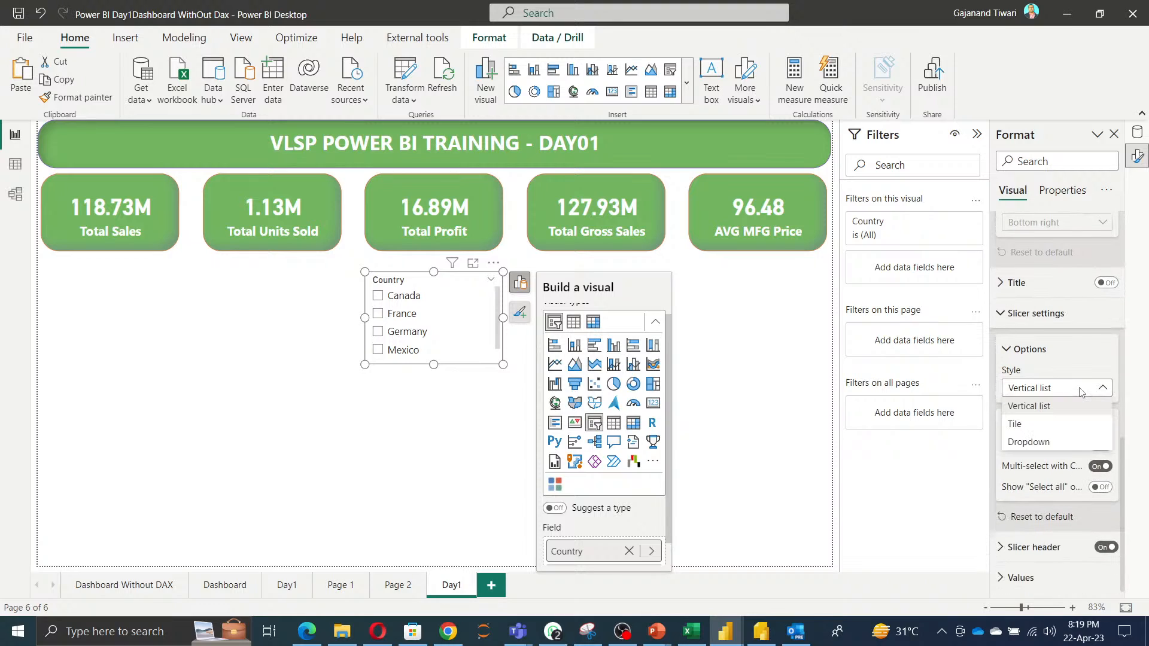
click(1047, 428)
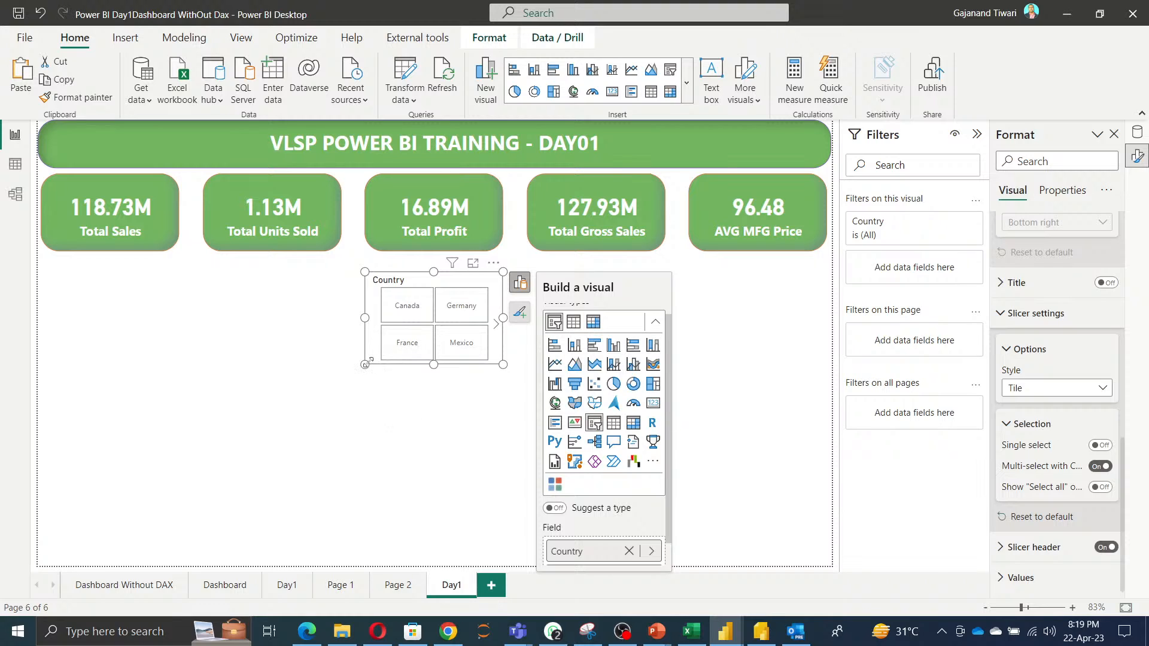
Widen the Country slicer to the left and change its style to Dropdown.
drag(365, 364, 170, 396)
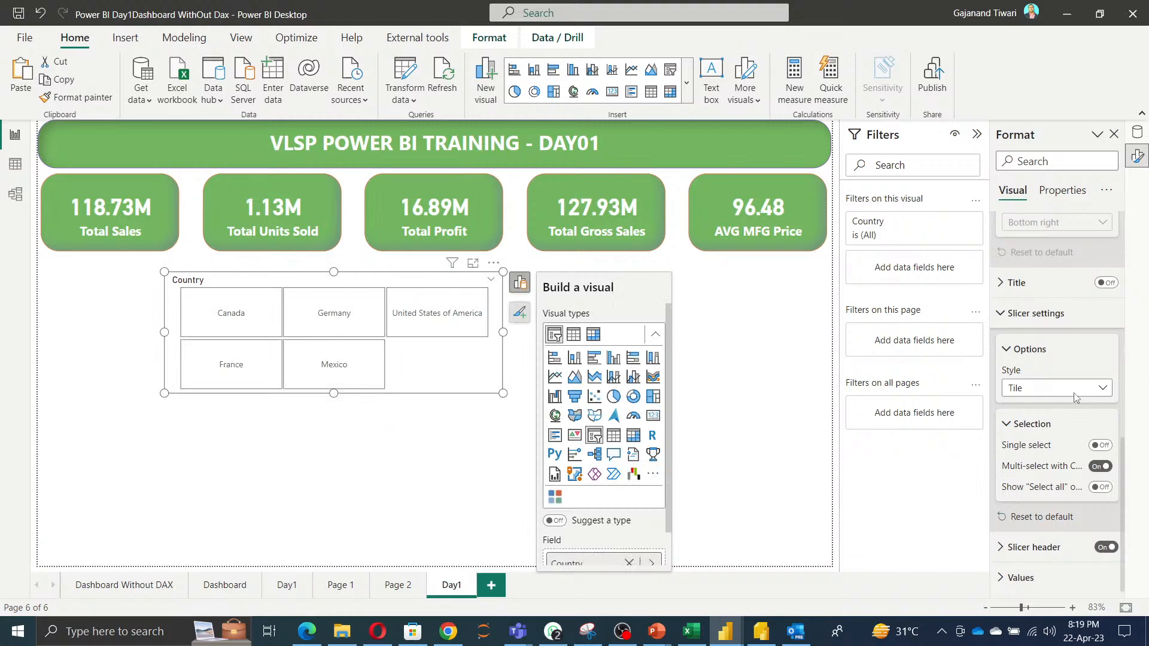
click(1094, 388)
click(1055, 442)
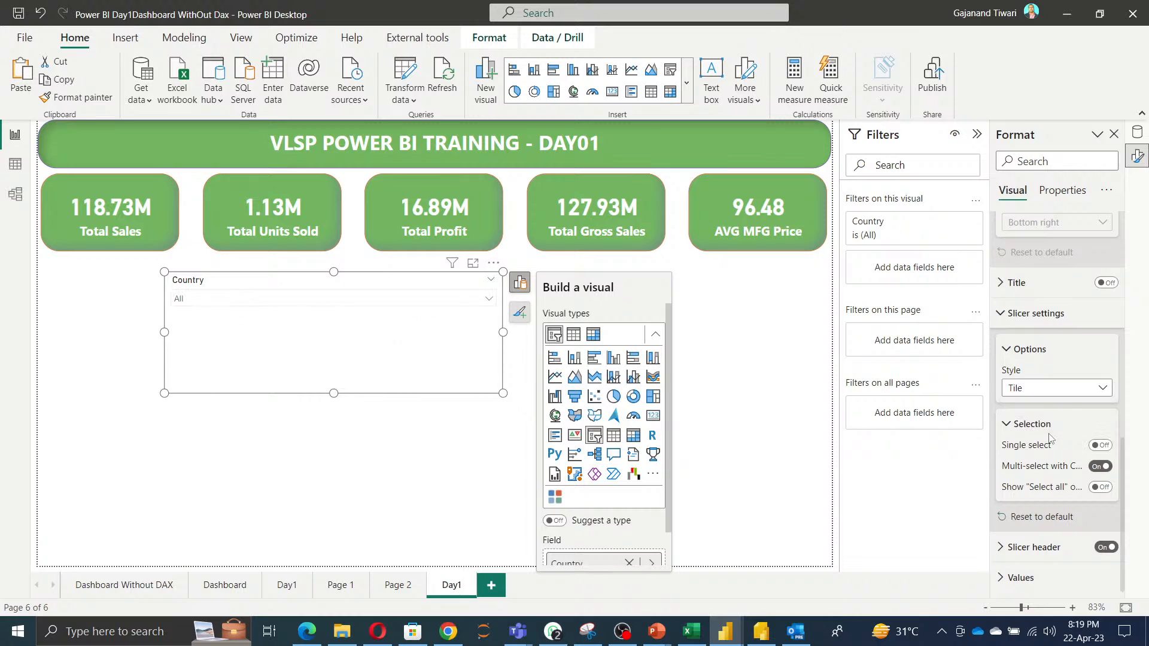
Test the Country dropdown by selecting countries individually and together, then clearing them.
click(488, 299)
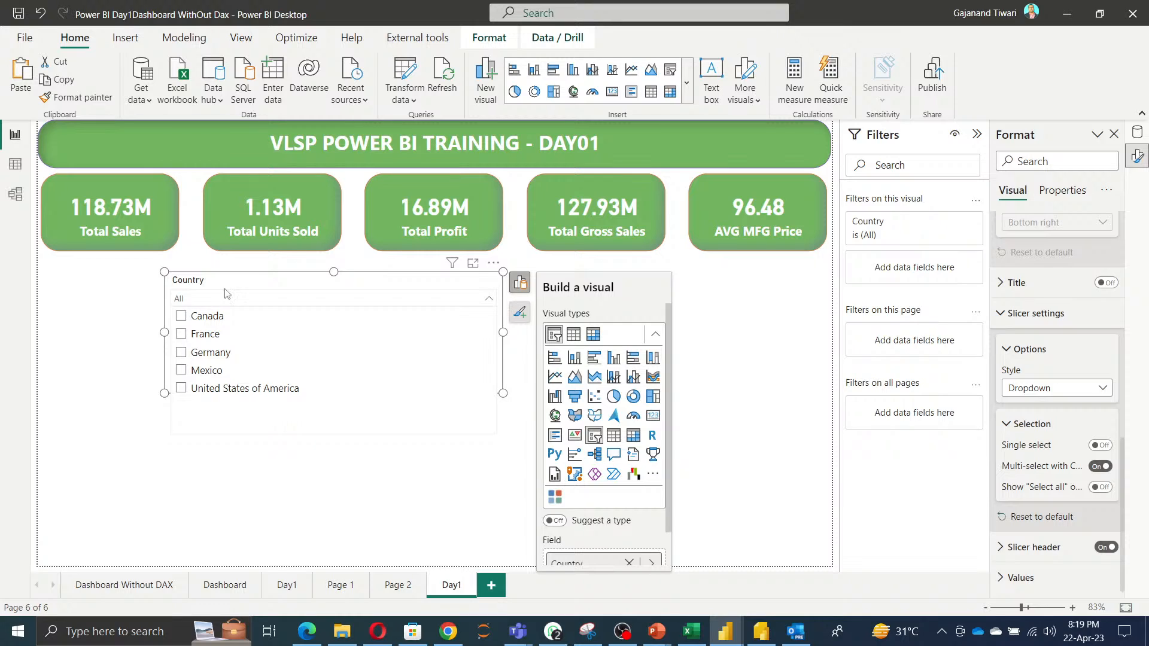
click(181, 317)
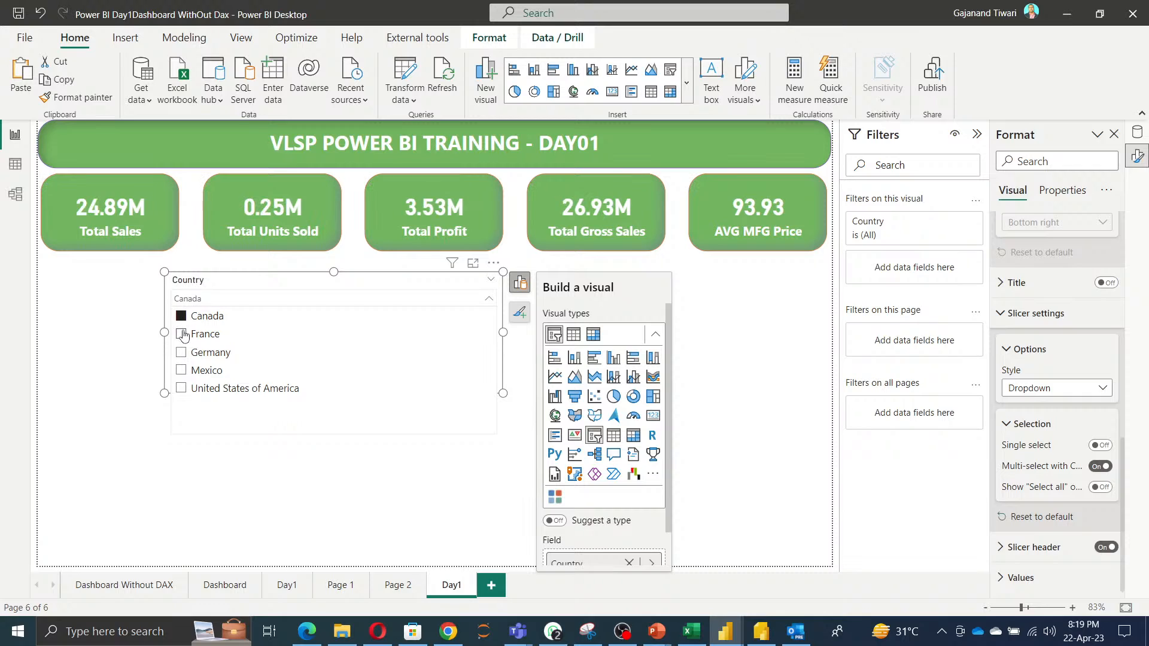
click(182, 335)
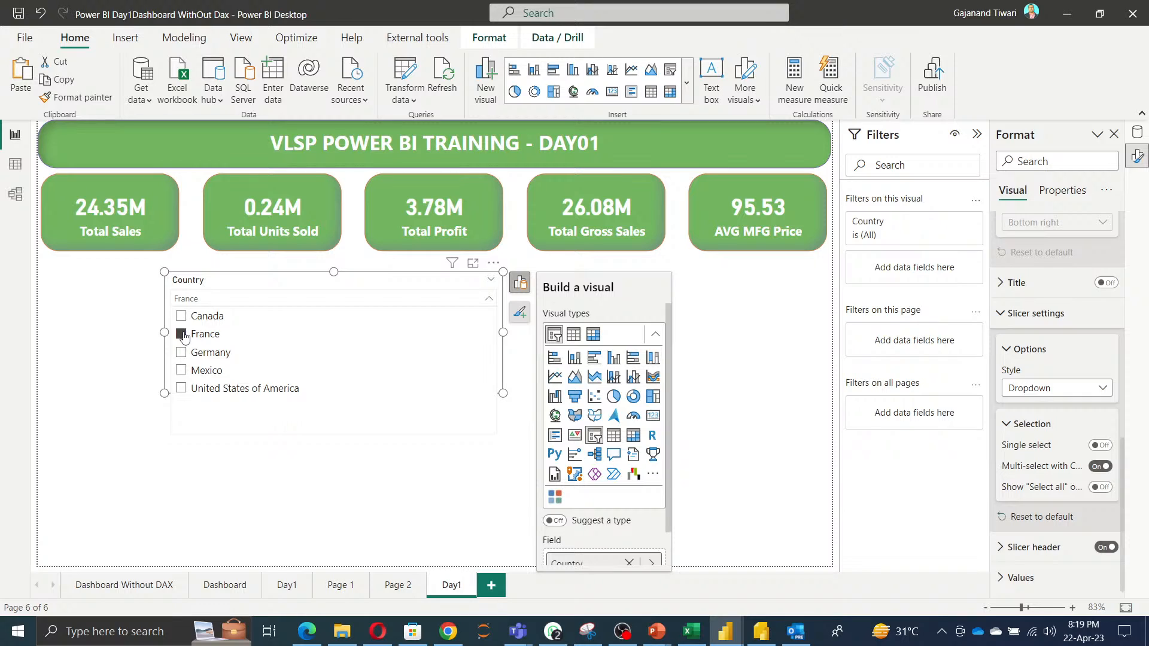
ctrl+click(181, 316)
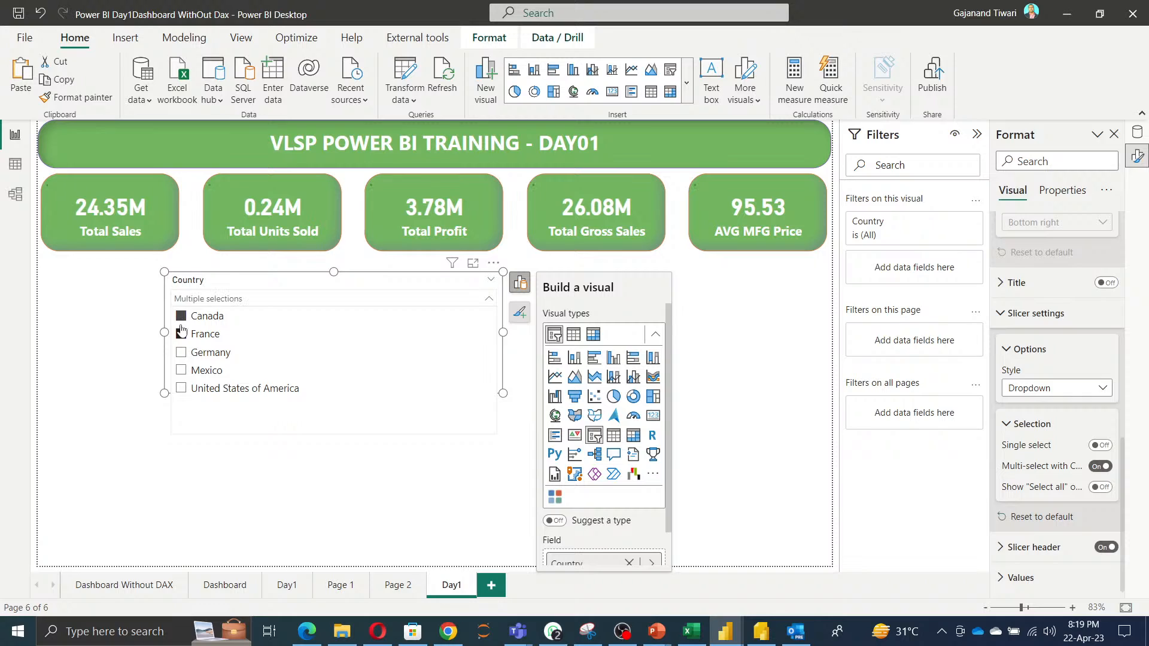
ctrl+click(182, 352)
ctrl+click(182, 371)
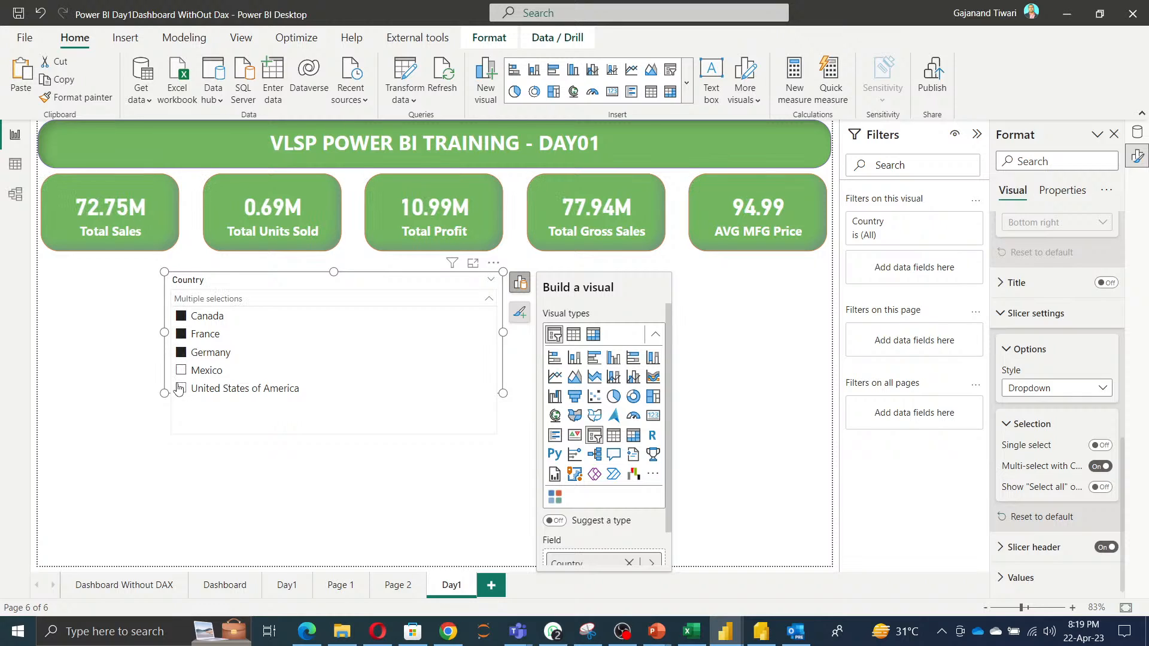
ctrl+click(180, 387)
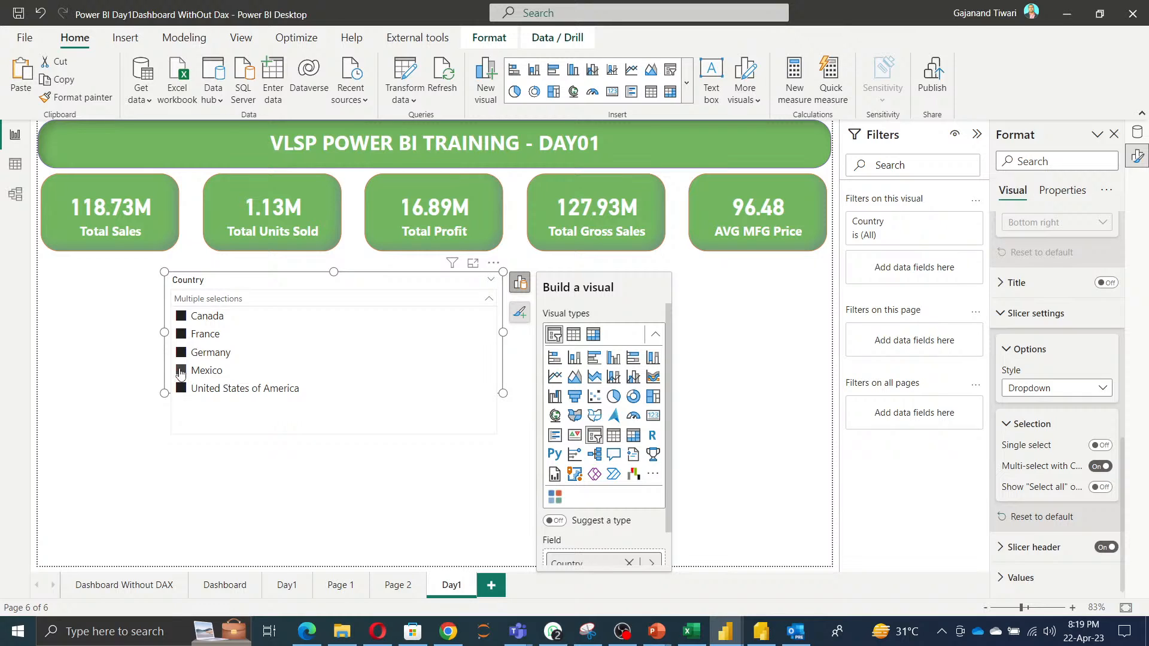
ctrl+click(181, 371)
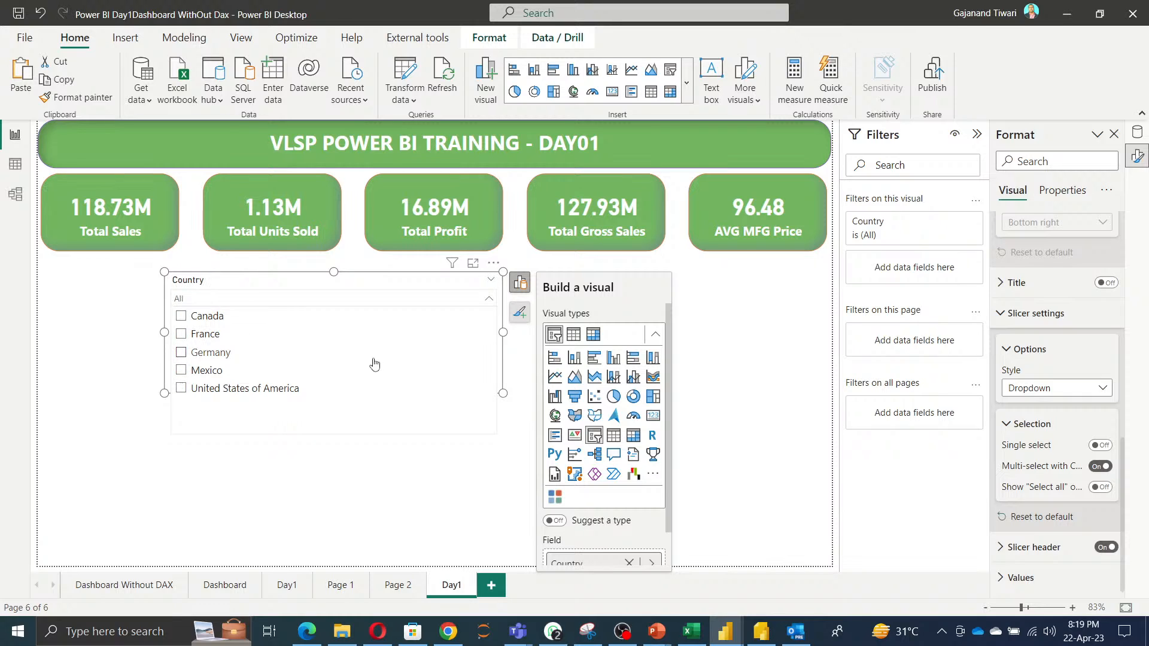
Try single select on the Country slicer, then turn it off and enable the Show "Select all" option.
click(1100, 446)
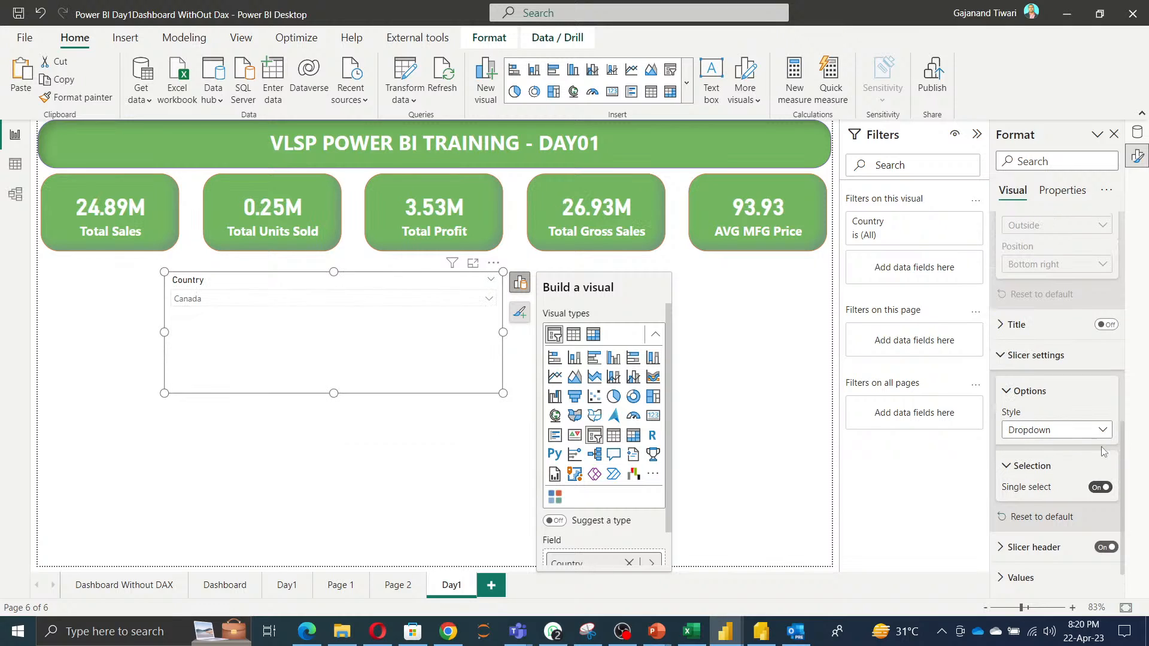
click(494, 301)
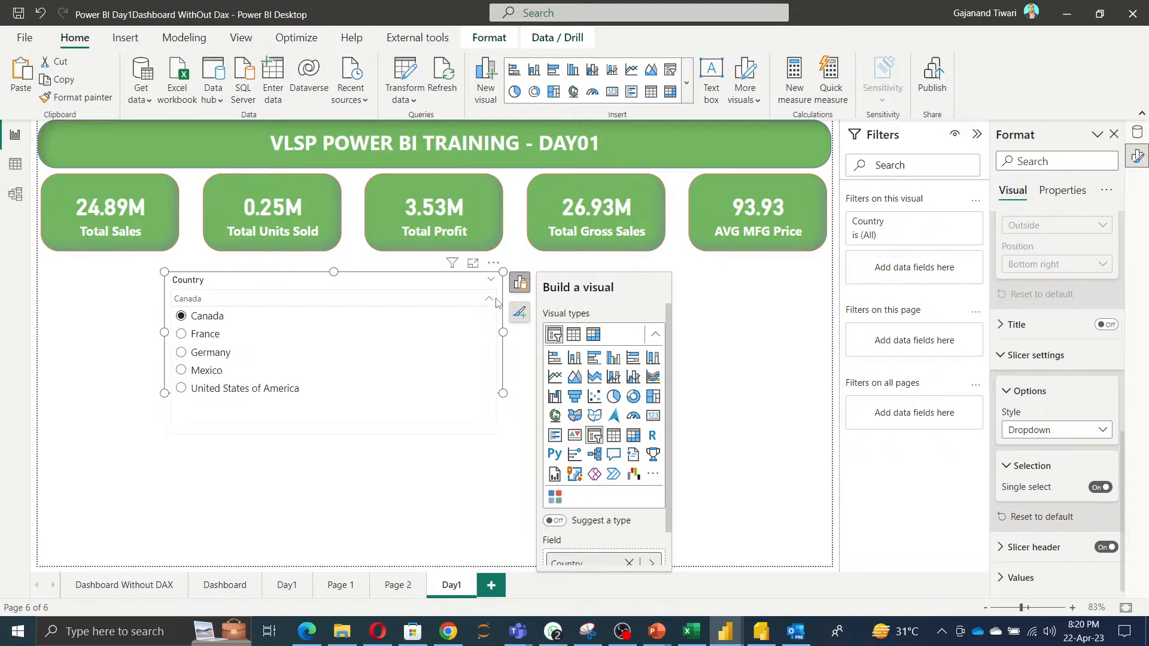
click(458, 289)
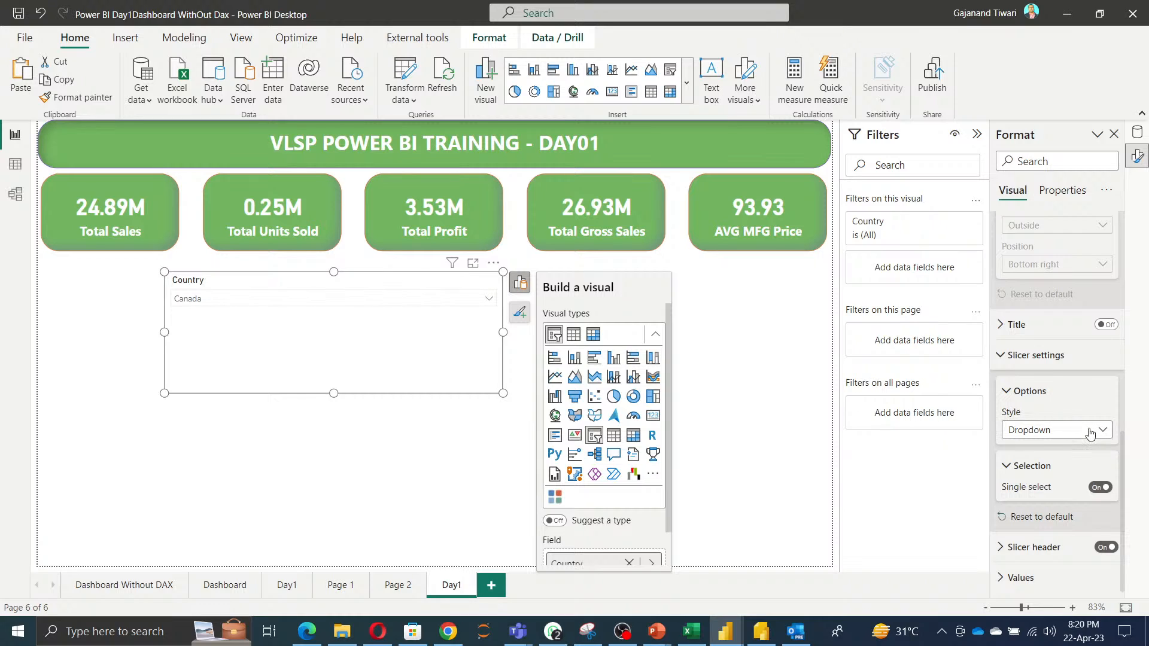
click(1099, 487)
scroll(1097, 490, down, 1)
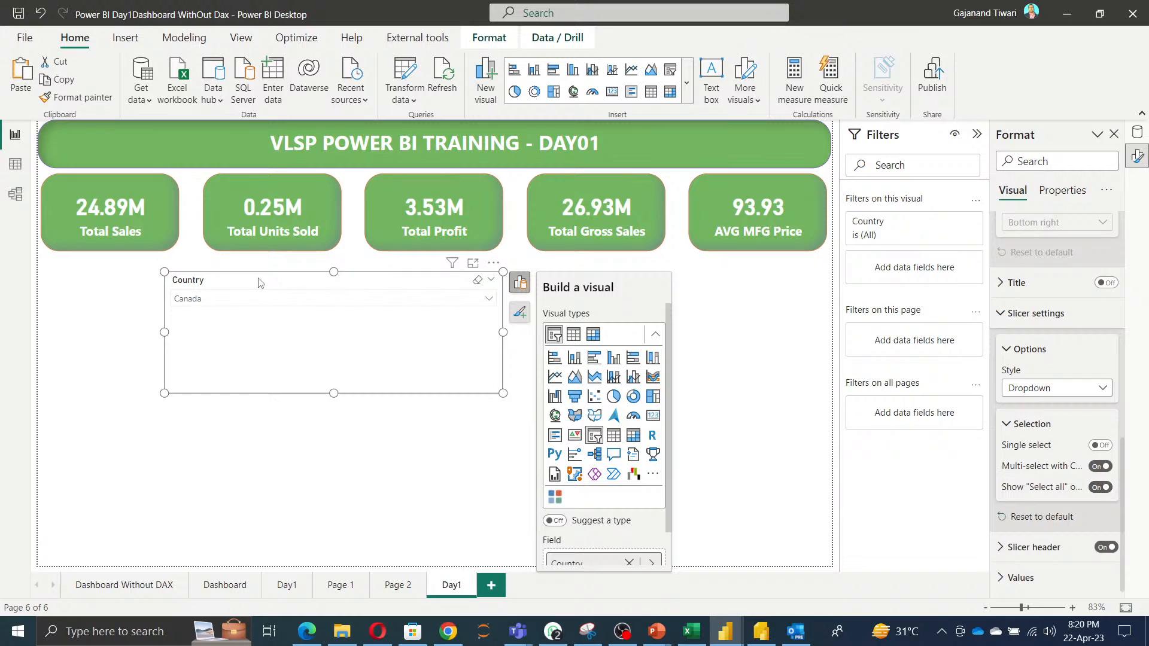
Test the dropdown's Select all option and individual country selections, then deselect the slicer.
click(319, 301)
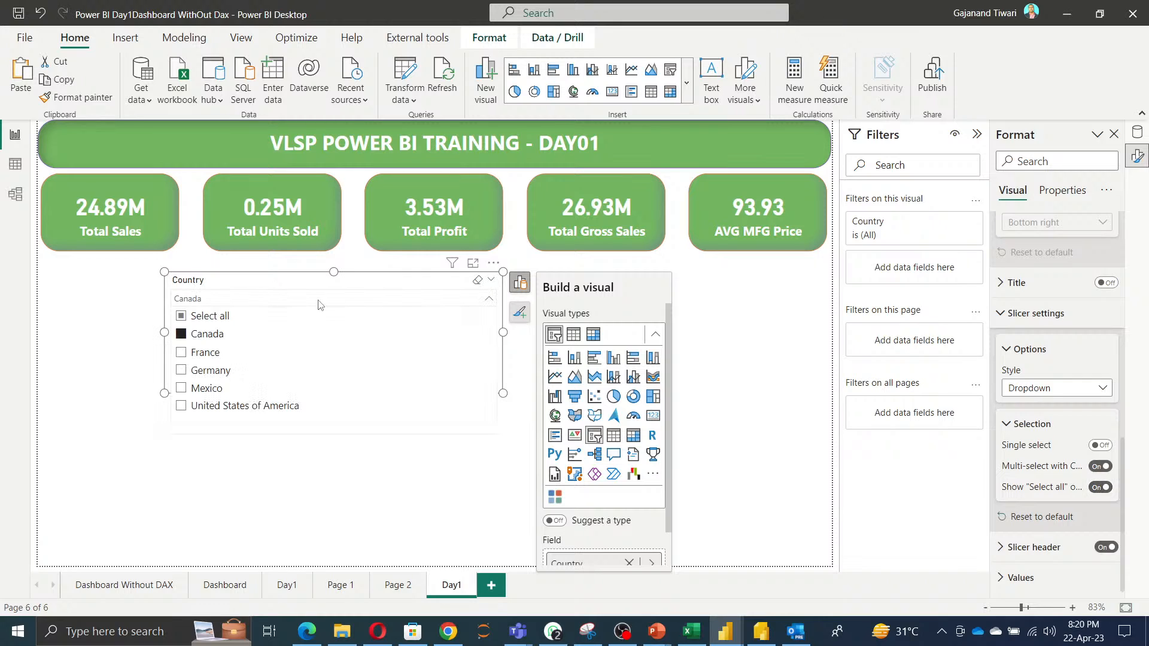
click(181, 321)
click(180, 321)
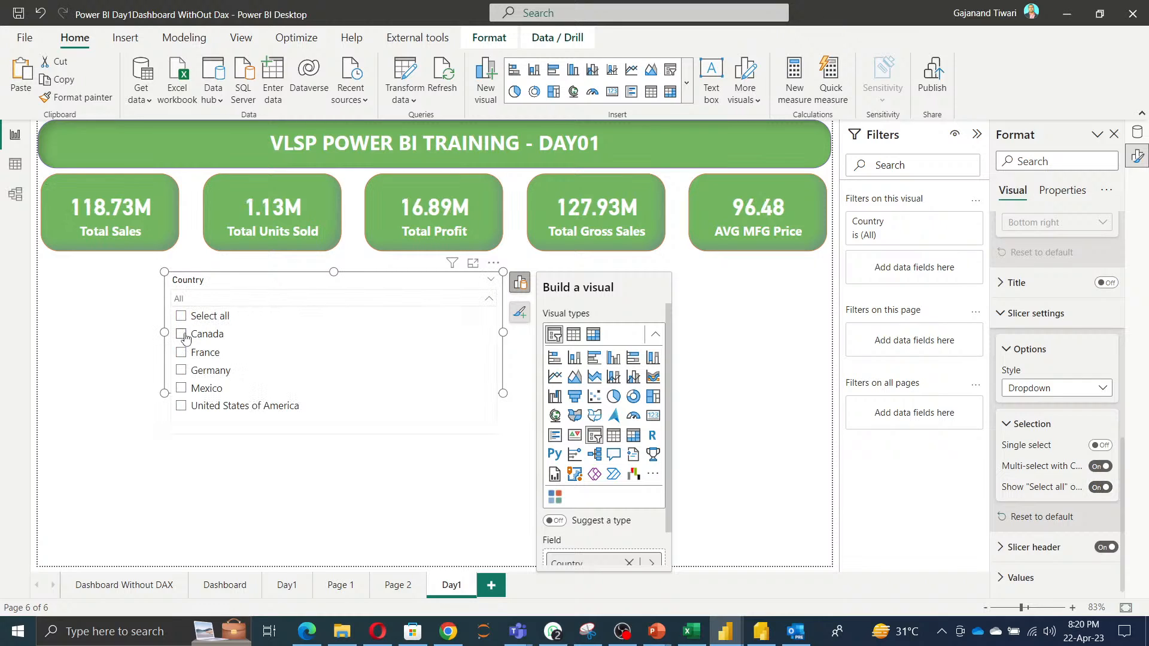
click(182, 337)
click(182, 353)
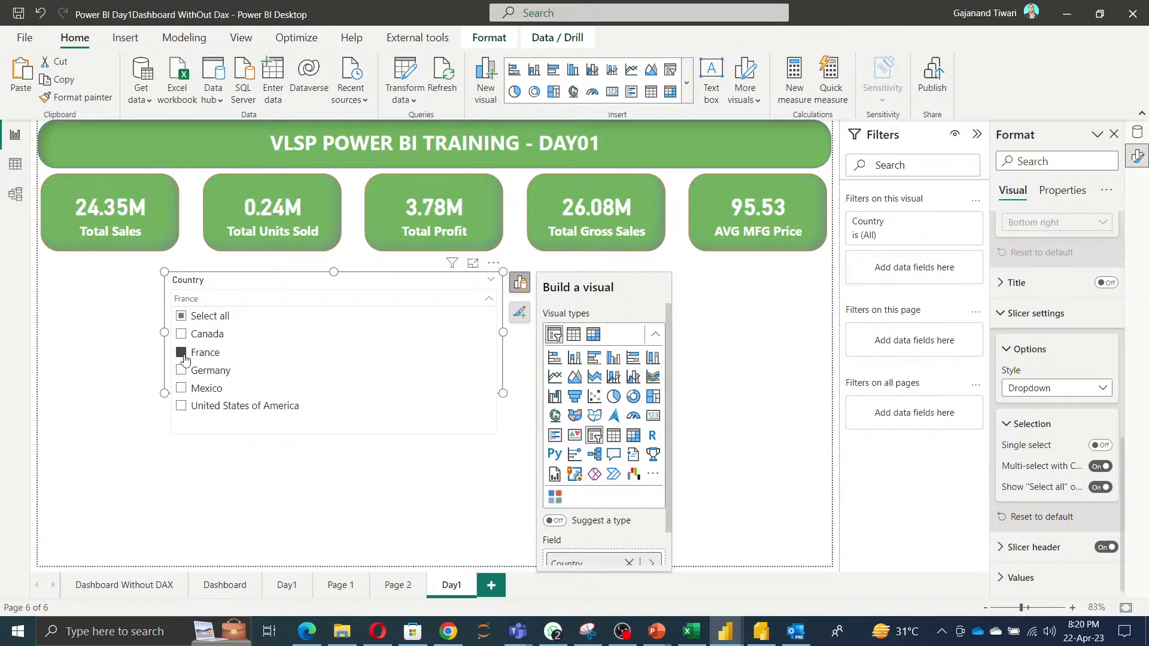
click(182, 370)
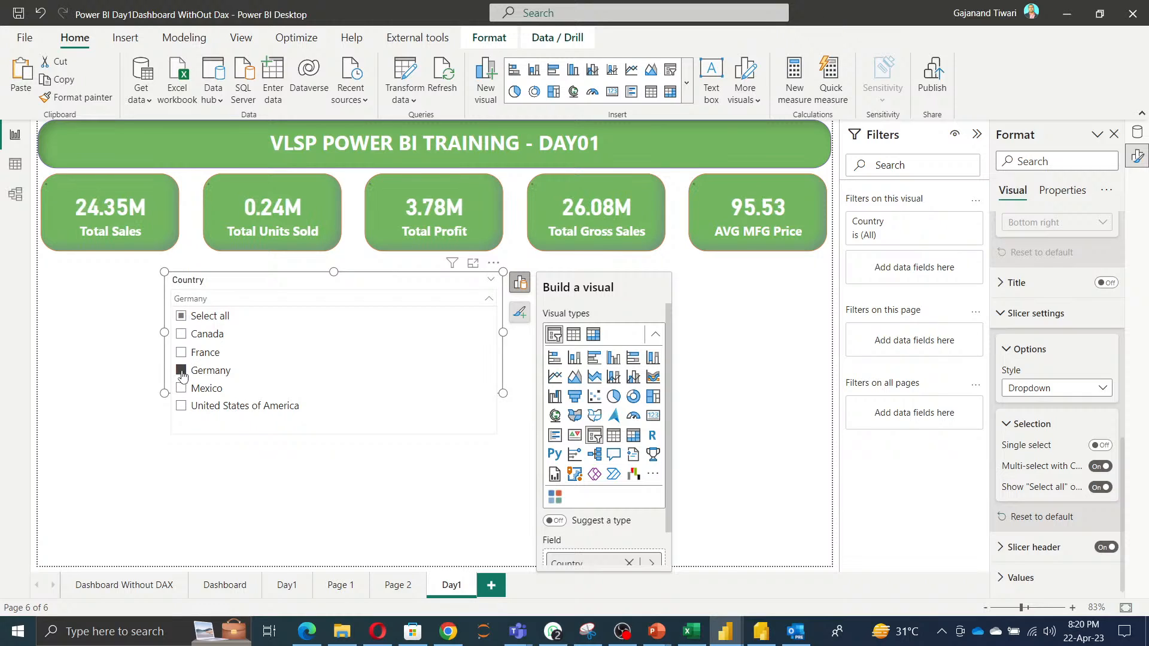
click(182, 317)
click(182, 317)
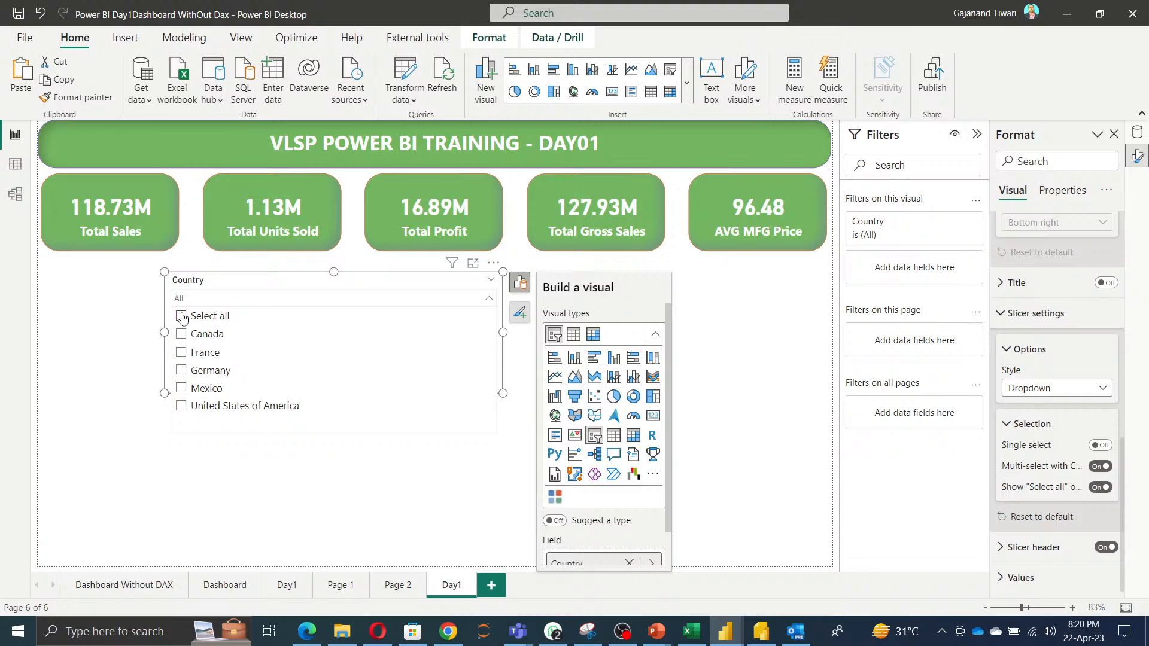
click(117, 319)
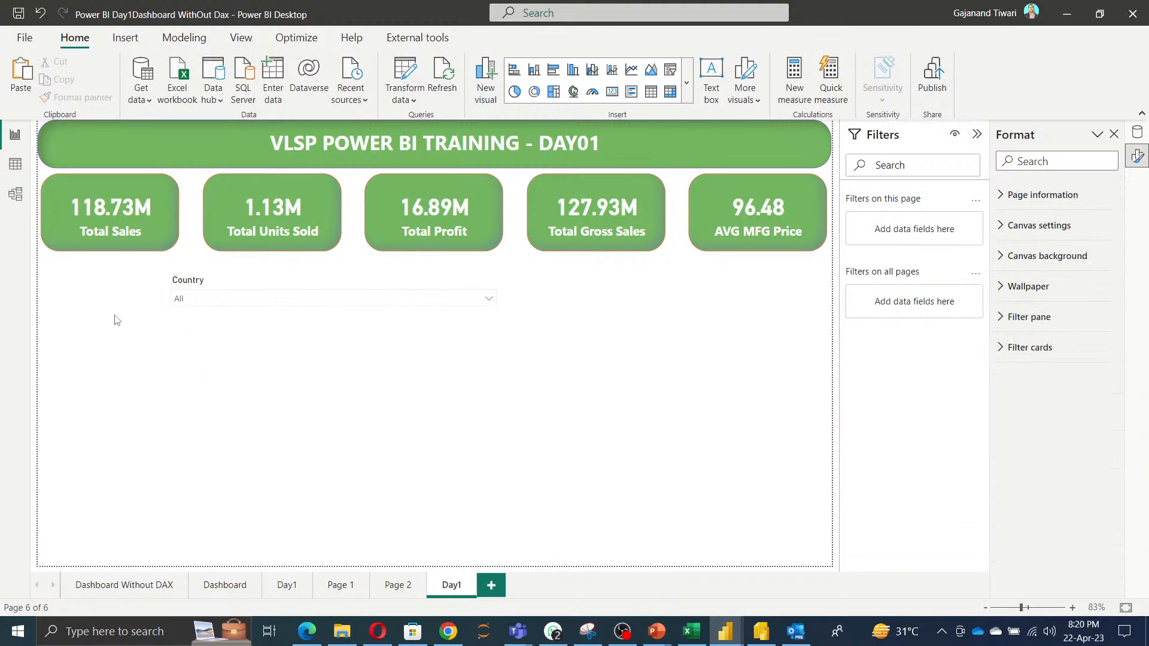
Shrink the Country slicer and move it under the Total Profit card.
click(344, 354)
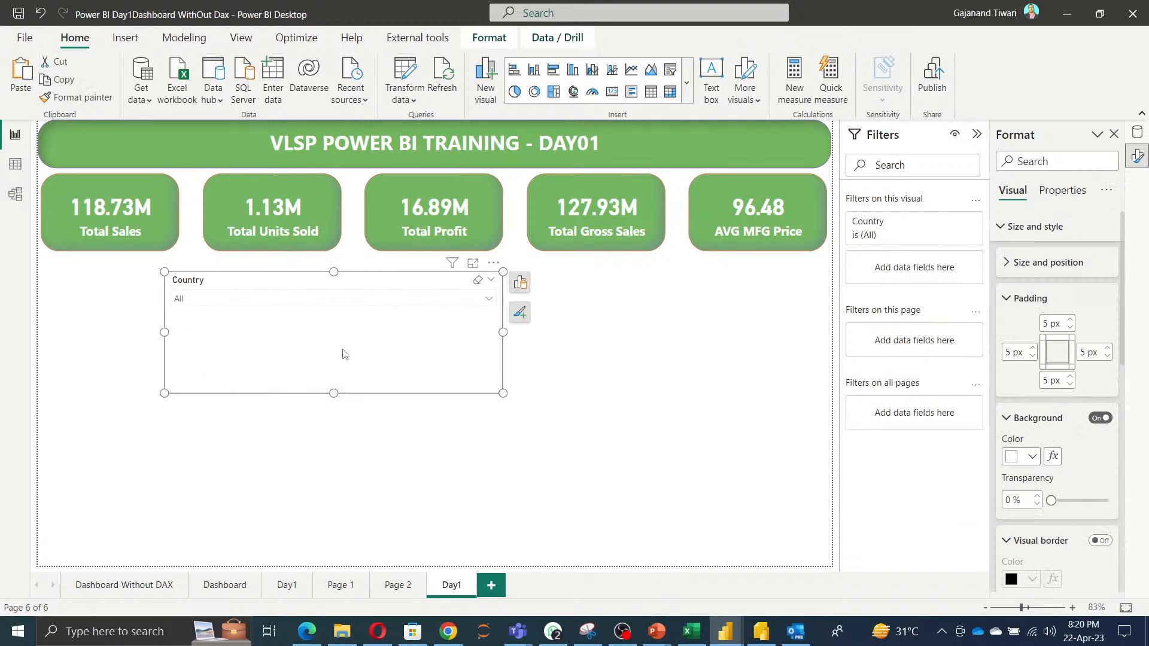
drag(505, 395, 310, 334)
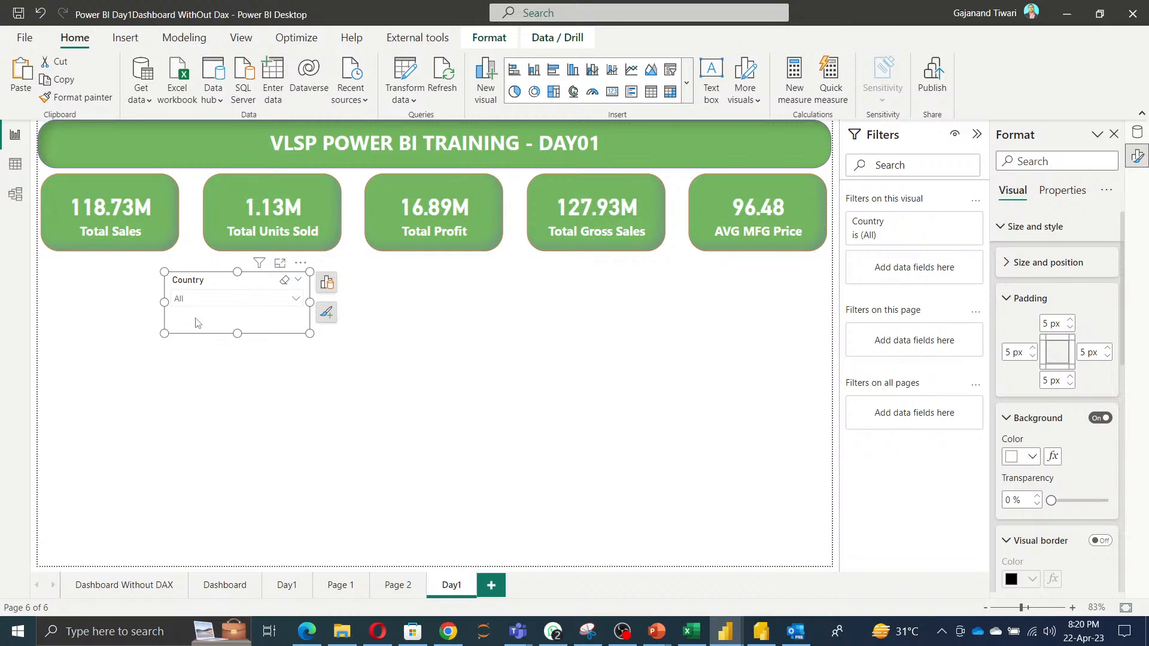
drag(198, 323, 369, 363)
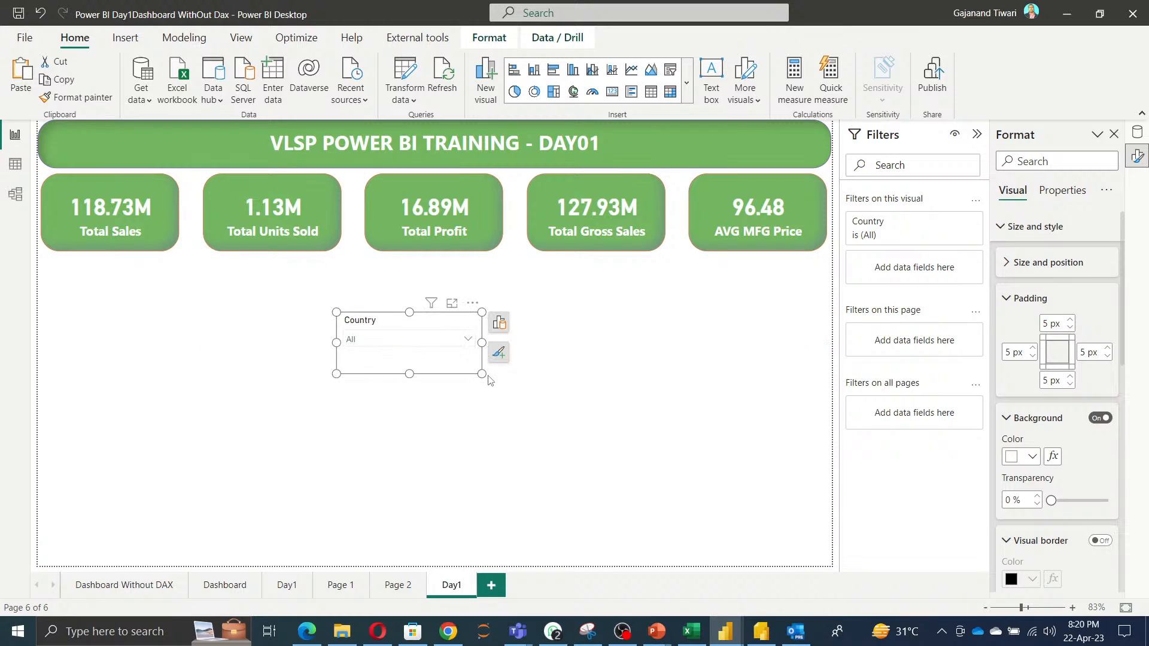
mouse_move(482, 375)
mouse_down()
mouse_move(489, 384)
mouse_move(483, 369)
mouse_up()
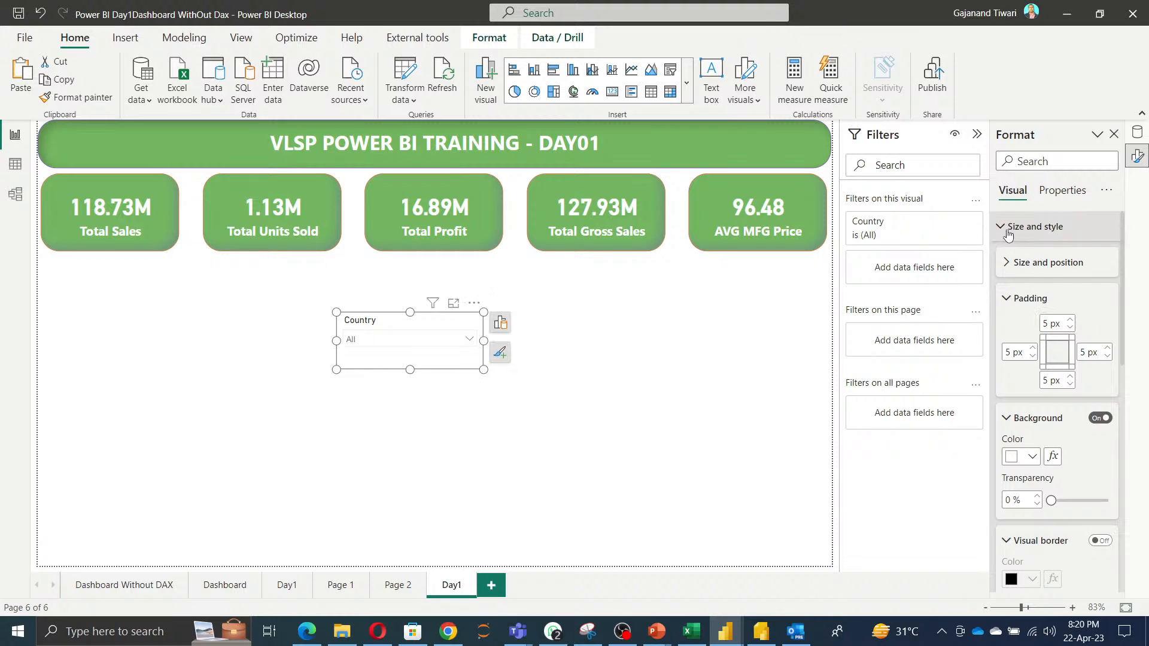
Set the Country slicer's background color to the green recent color.
click(1010, 300)
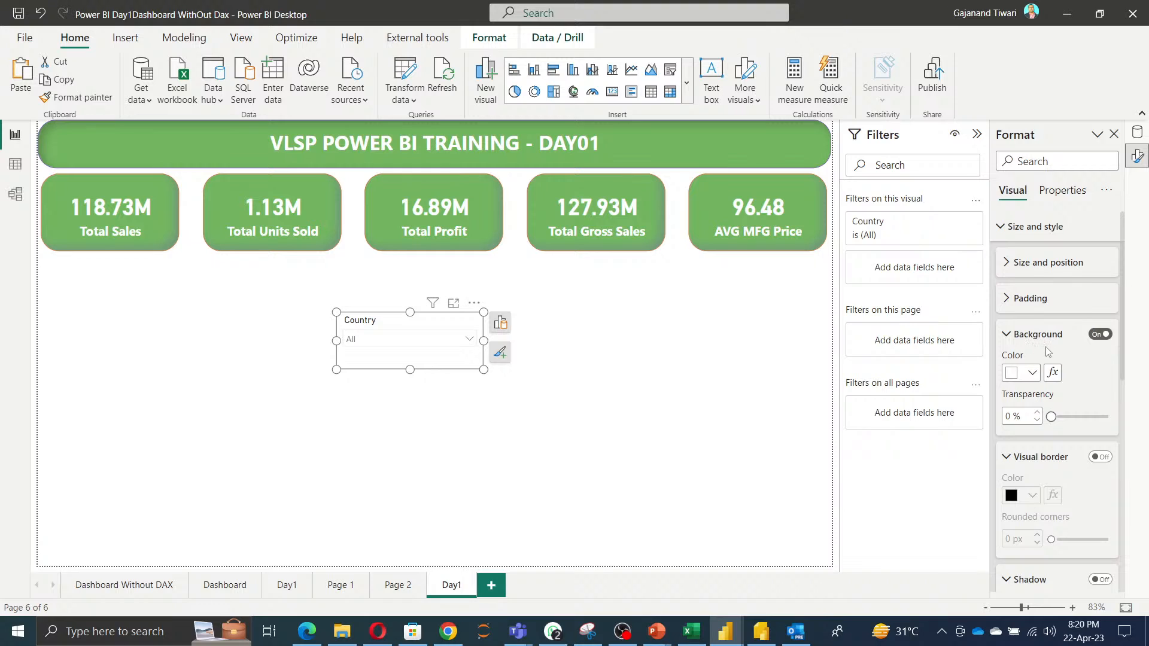
scroll(1048, 352, down, 2)
click(1028, 258)
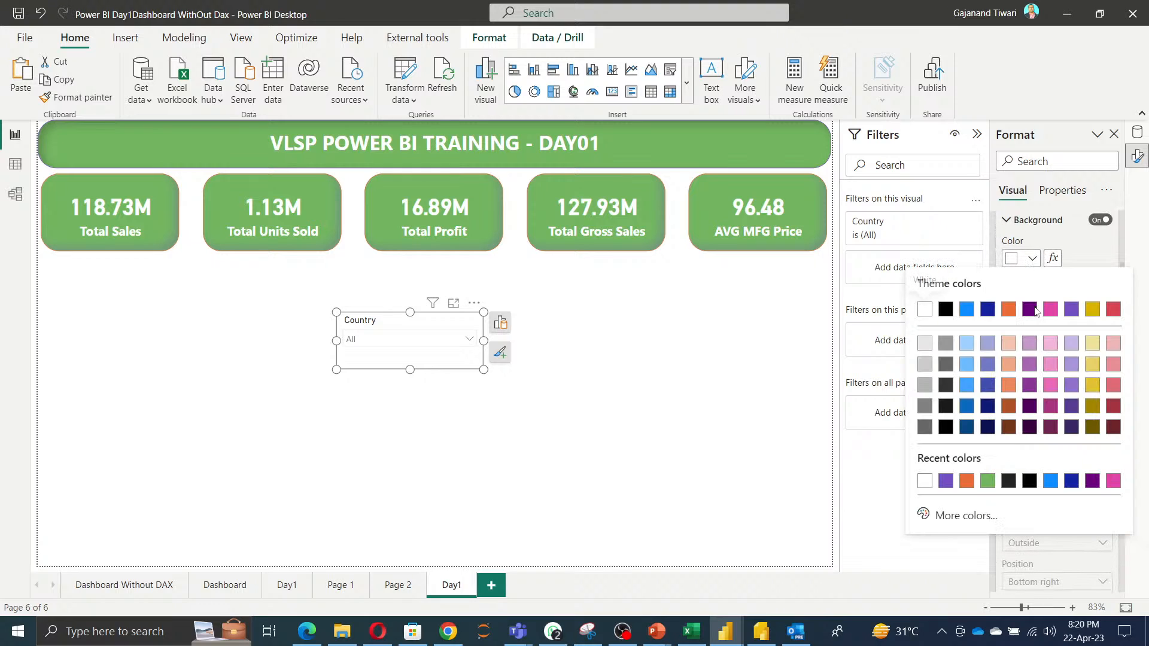
click(986, 483)
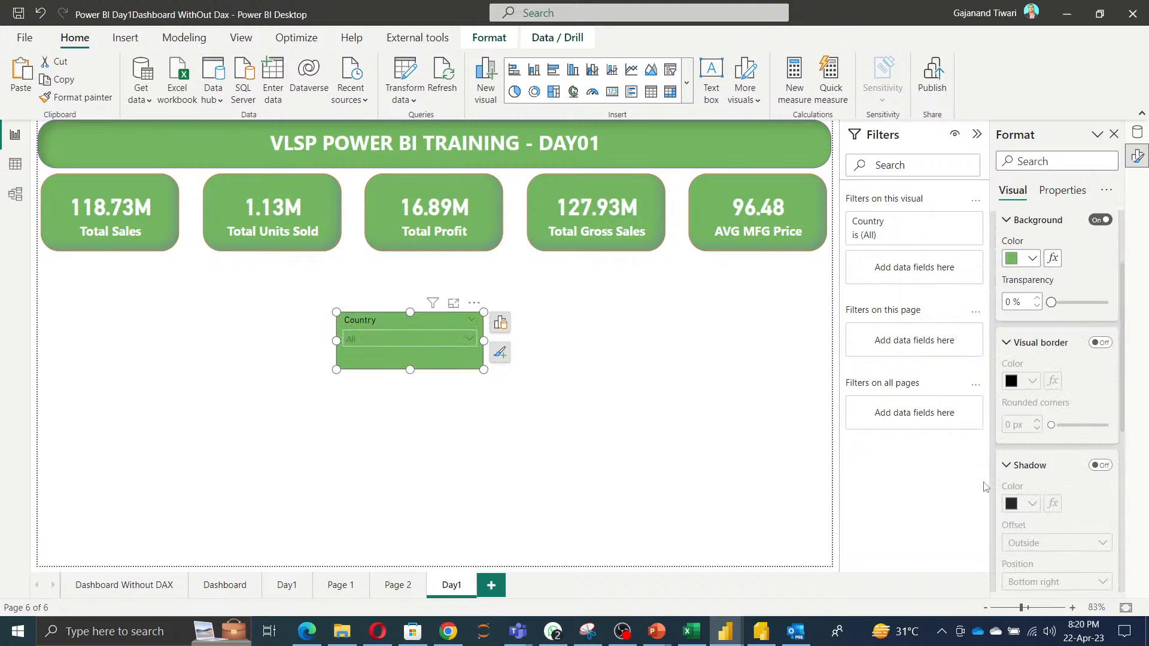
Turn on the Country slicer's visual border, round its corners to 30 px, and color it purple #744EC2.
click(1100, 343)
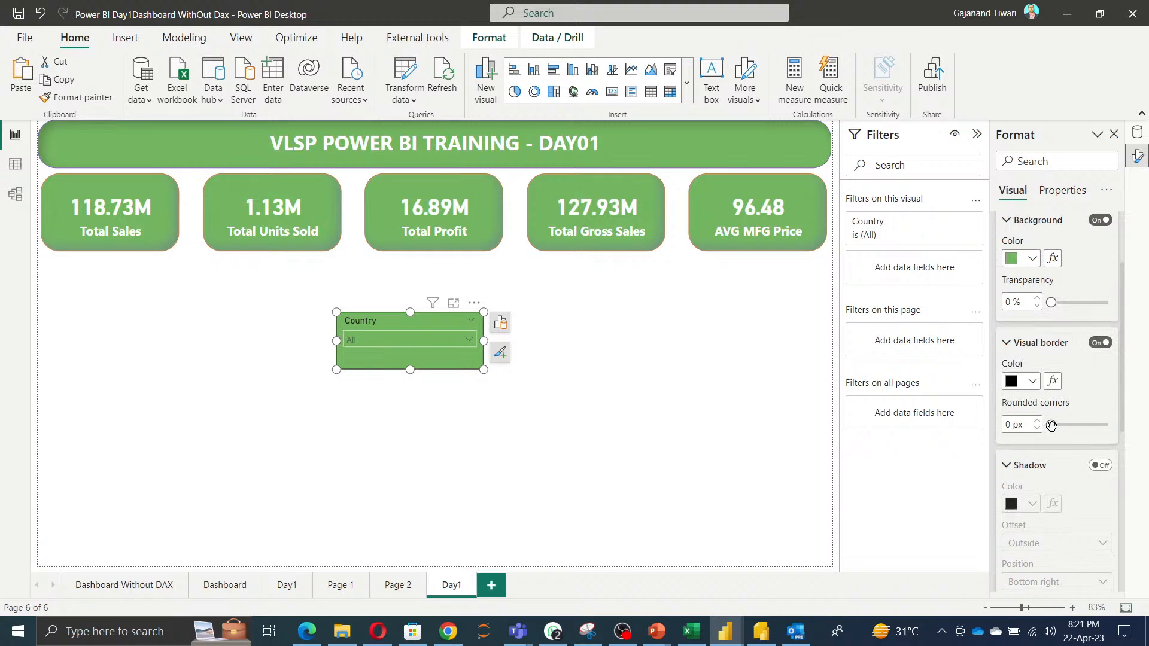
drag(1051, 426, 1107, 425)
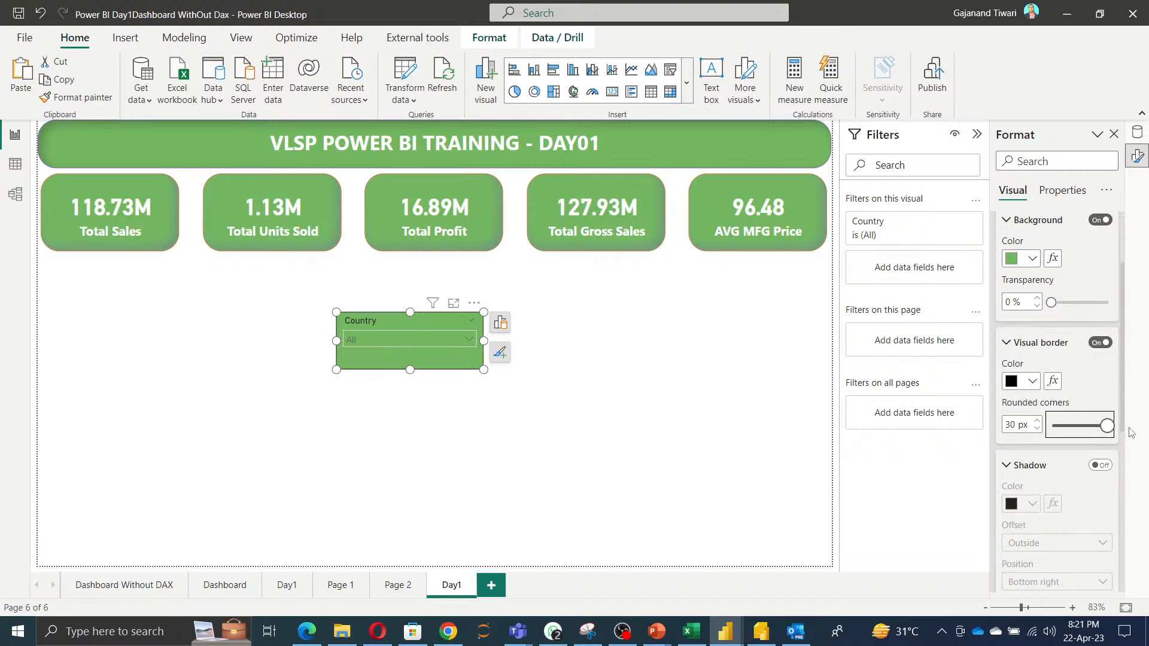
click(1037, 387)
click(987, 322)
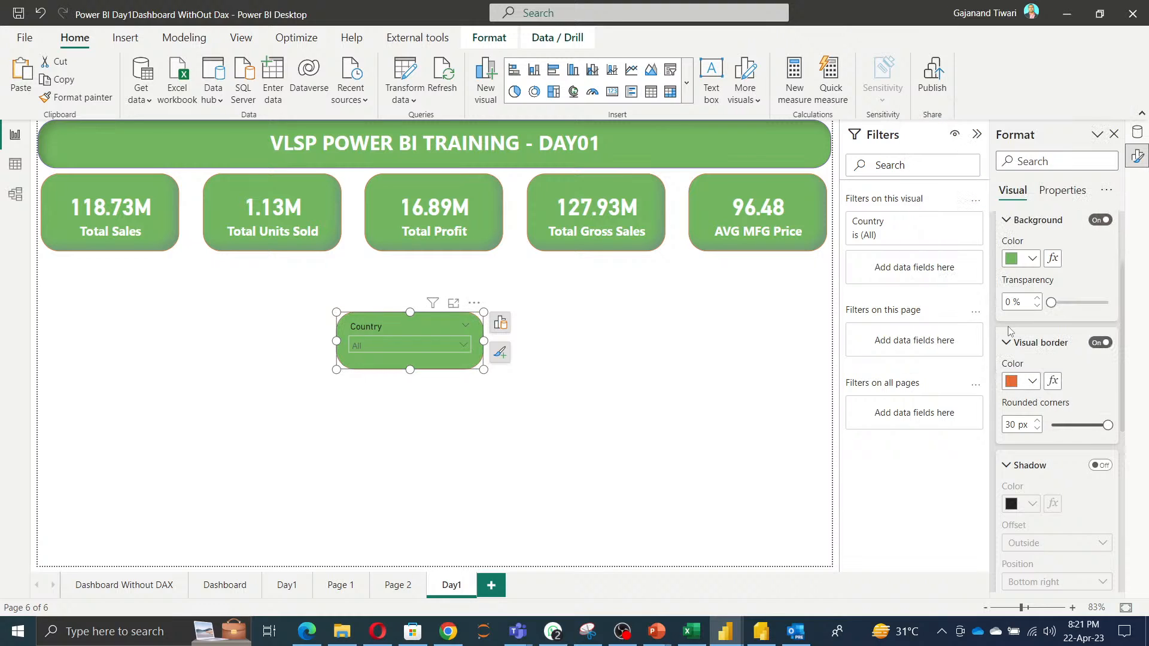
click(1032, 382)
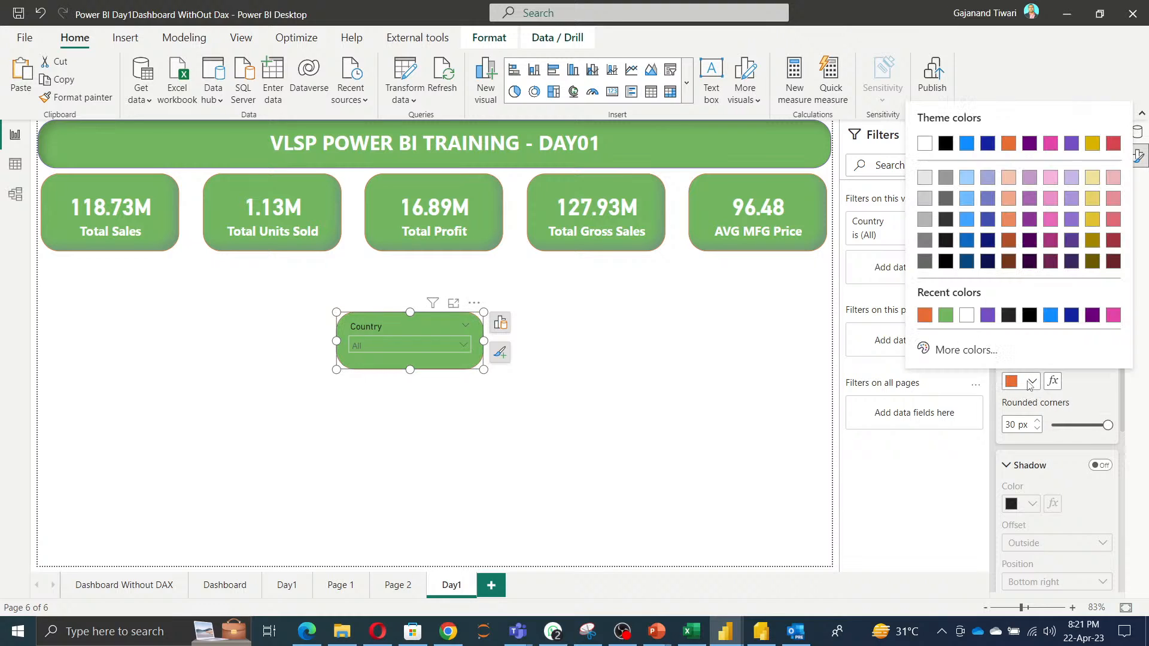
click(987, 315)
Turn on the slicer's shadow and set the shadow color to orange.
scroll(1033, 474, down, 3)
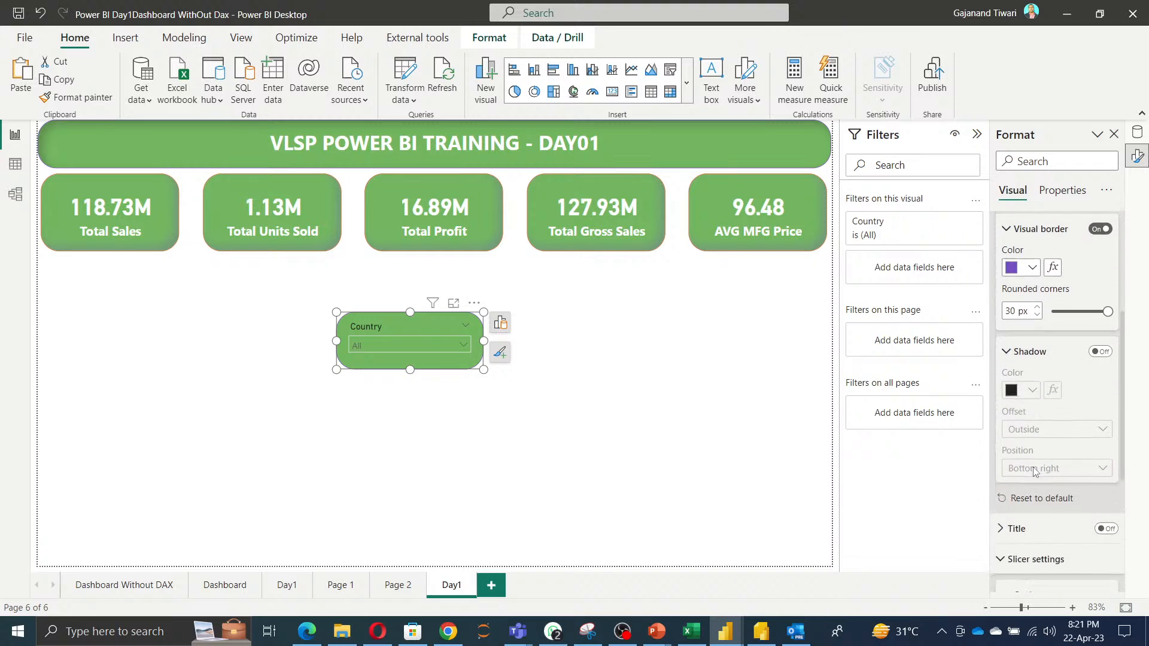
click(1101, 351)
click(1032, 388)
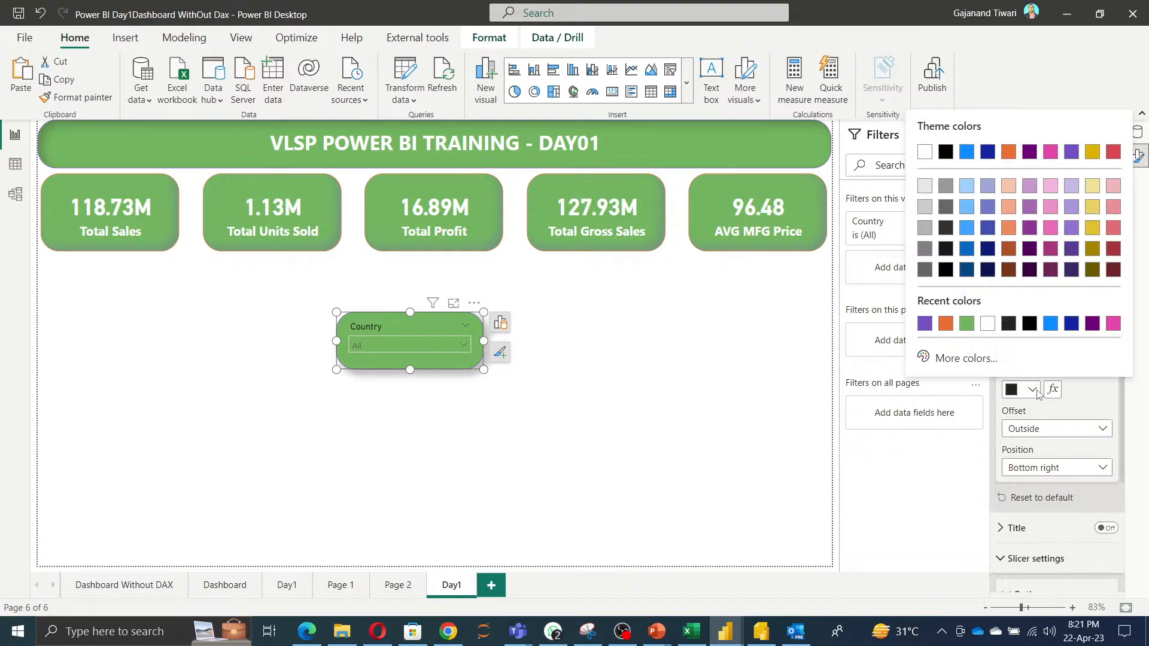
click(946, 324)
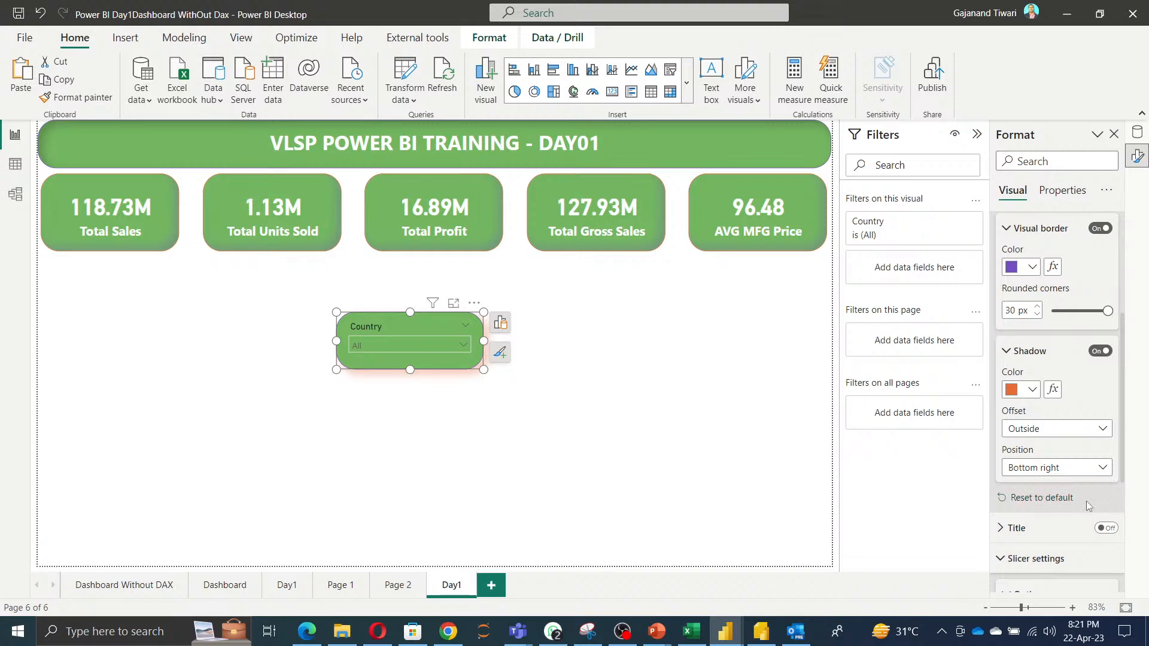
Set the slicer header's font color to White.
scroll(1088, 507, down, 3)
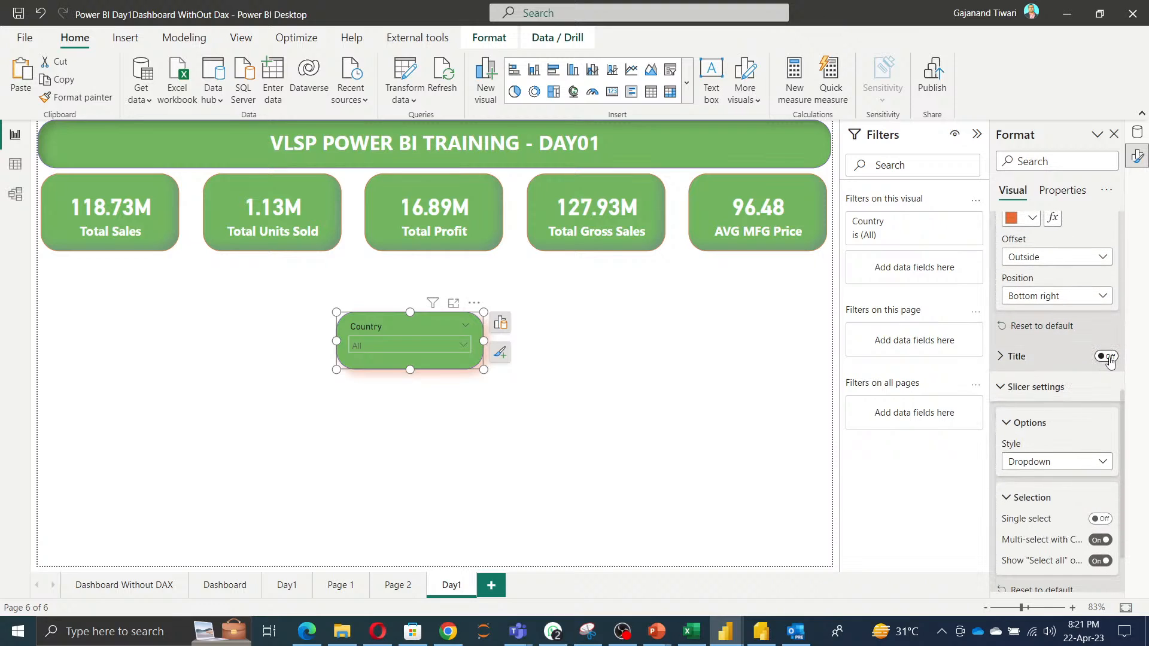
click(1108, 358)
click(1108, 357)
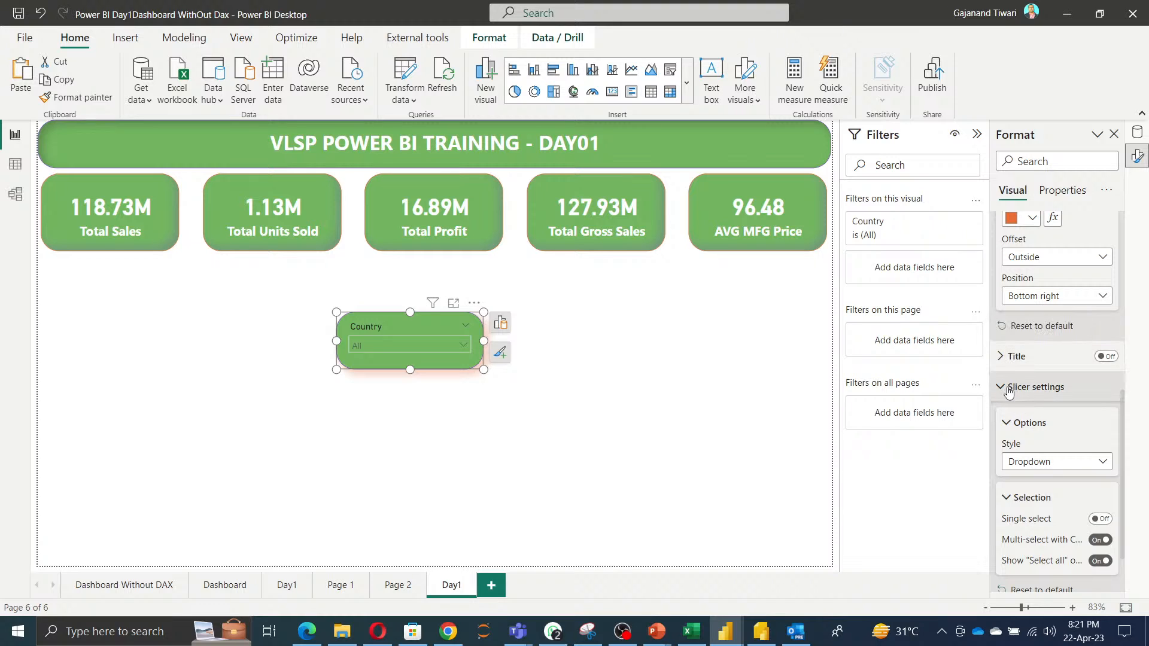
scroll(1047, 514, down, 2)
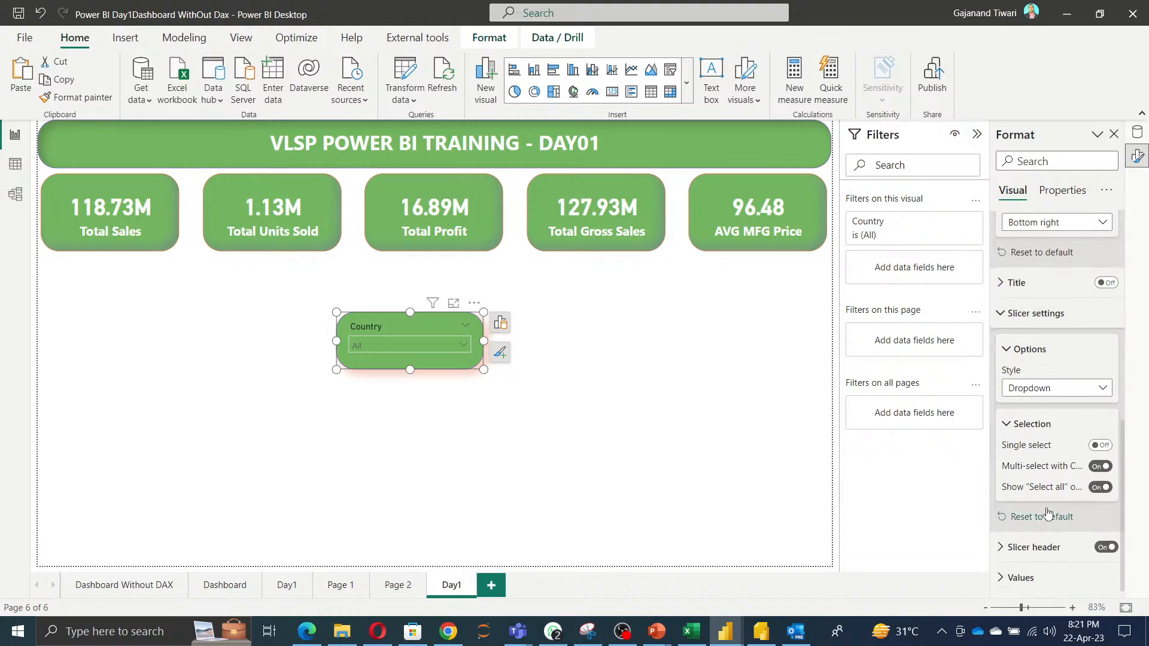
click(1035, 547)
scroll(1041, 419, down, 9)
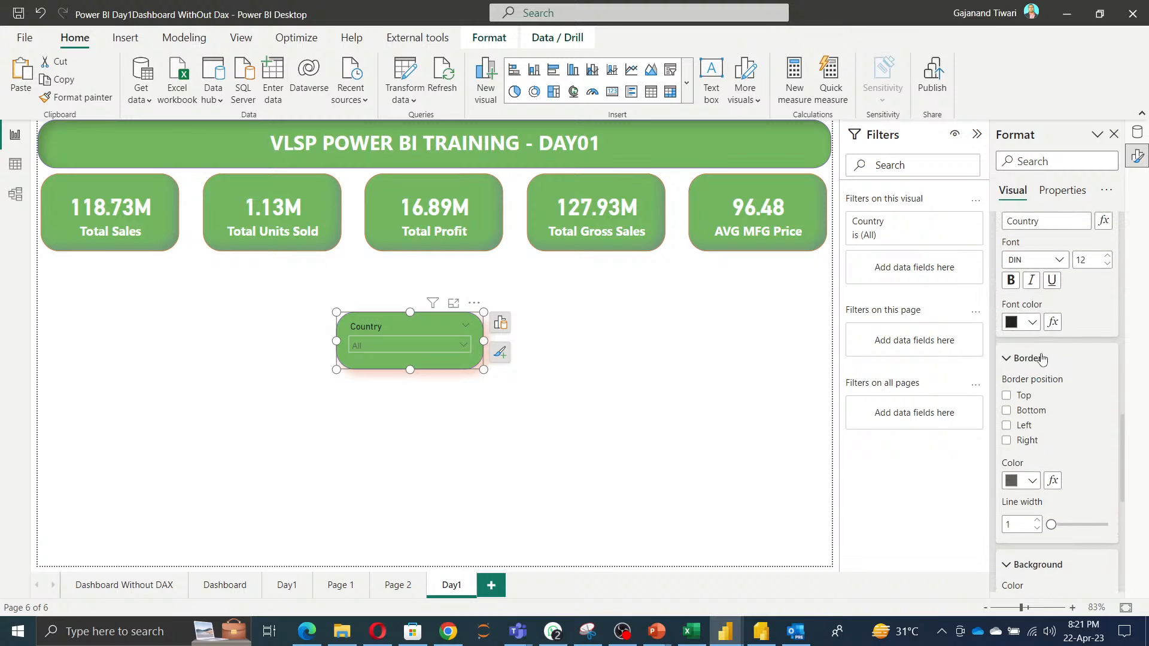
click(1032, 322)
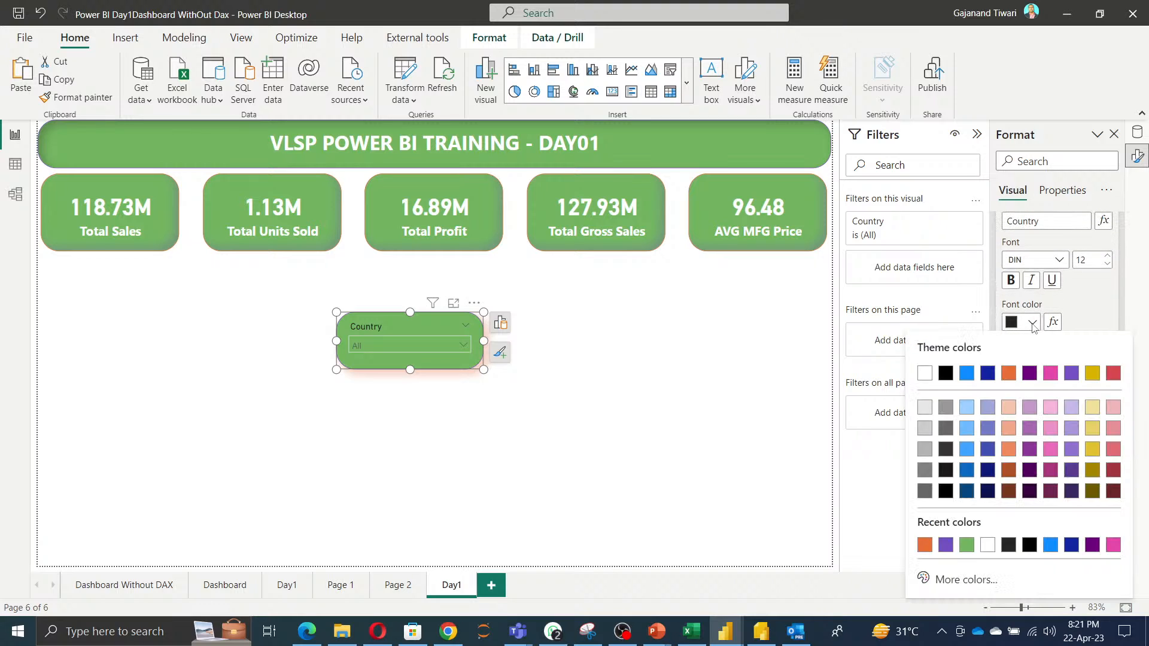
click(924, 374)
Set the slicer header's background color to orange.
scroll(1106, 428, down, 3)
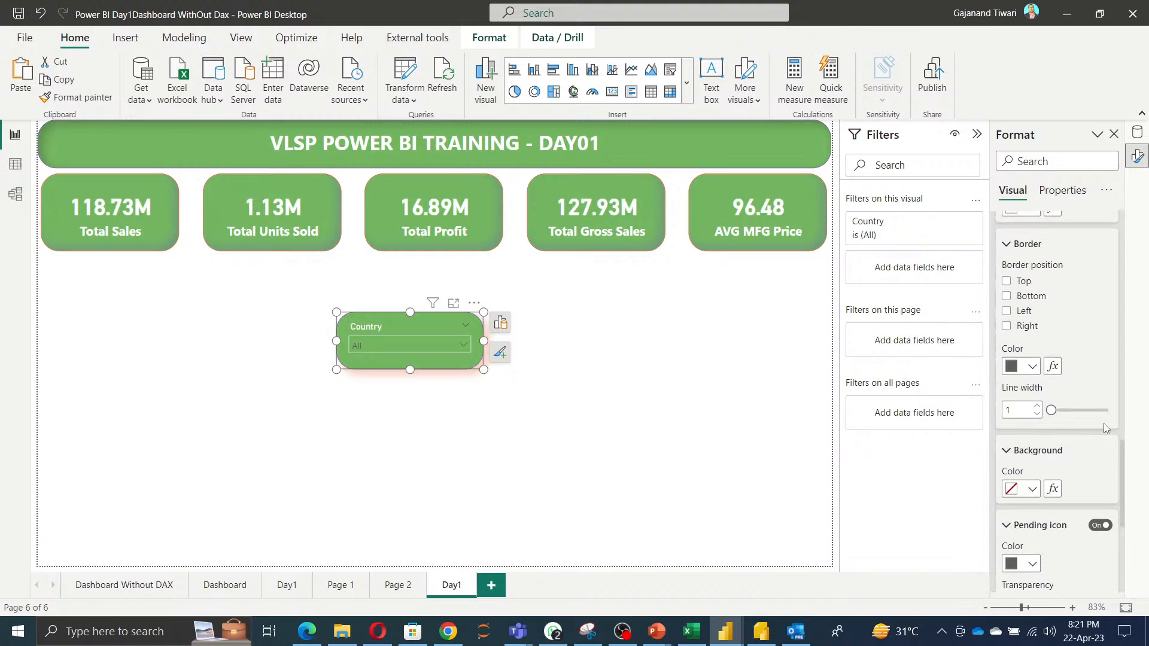
scroll(1064, 443, down, 2)
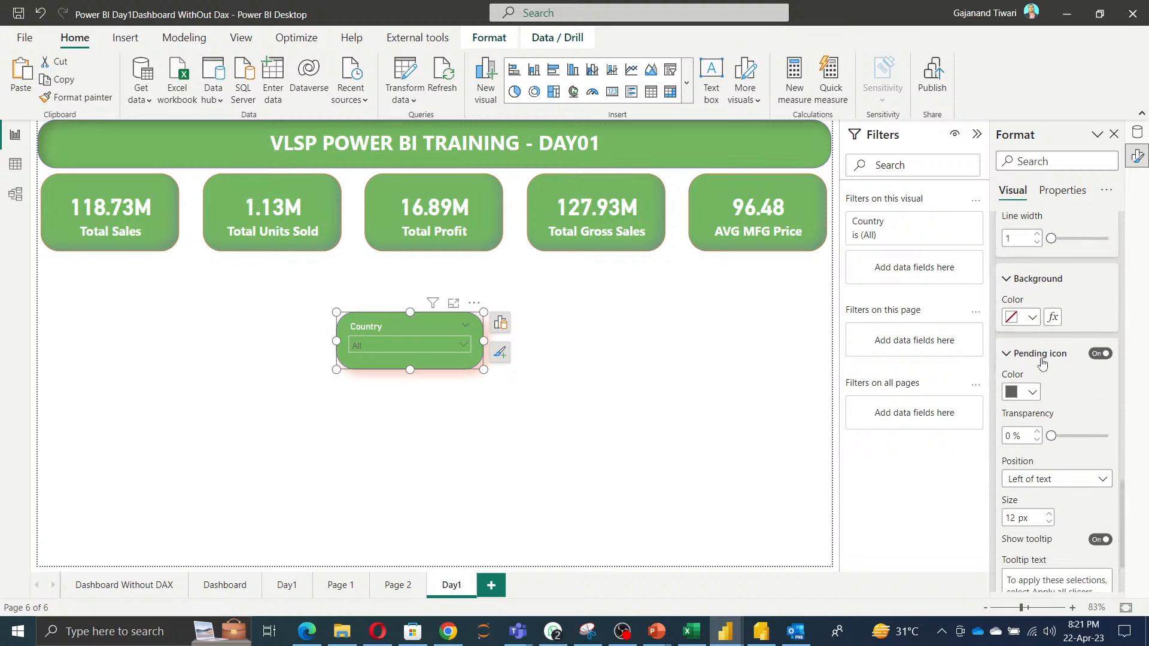
click(1032, 318)
click(1009, 369)
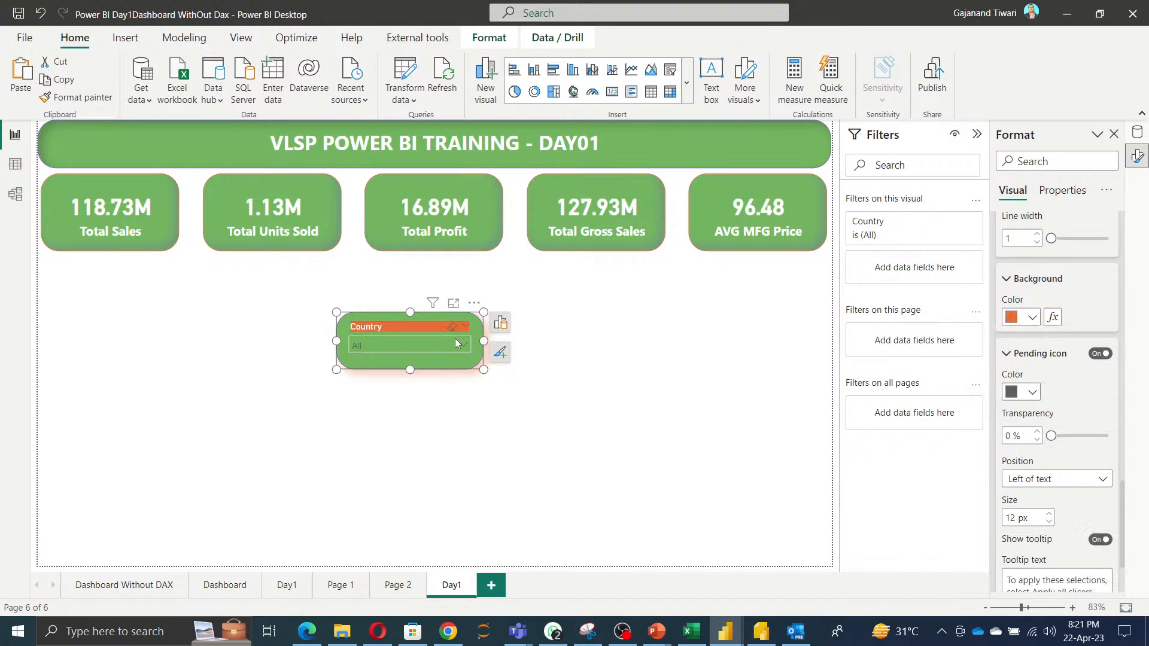
Open the Country slicer's dropdown to preview the styling, then close it.
click(621, 433)
click(432, 343)
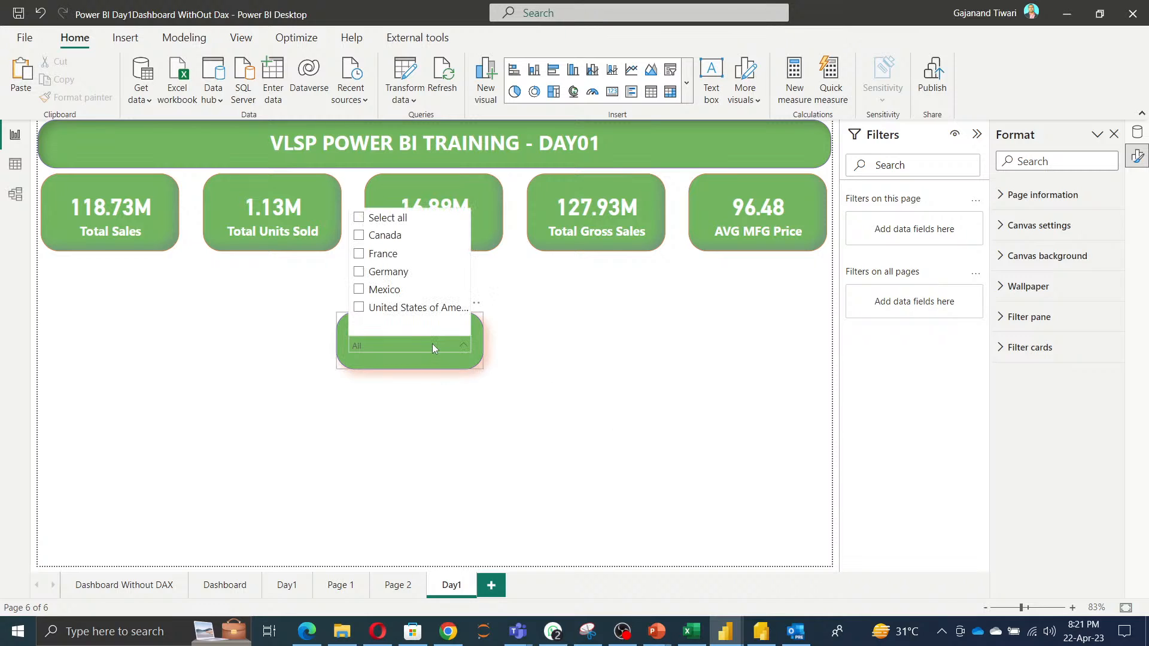
click(422, 354)
click(422, 358)
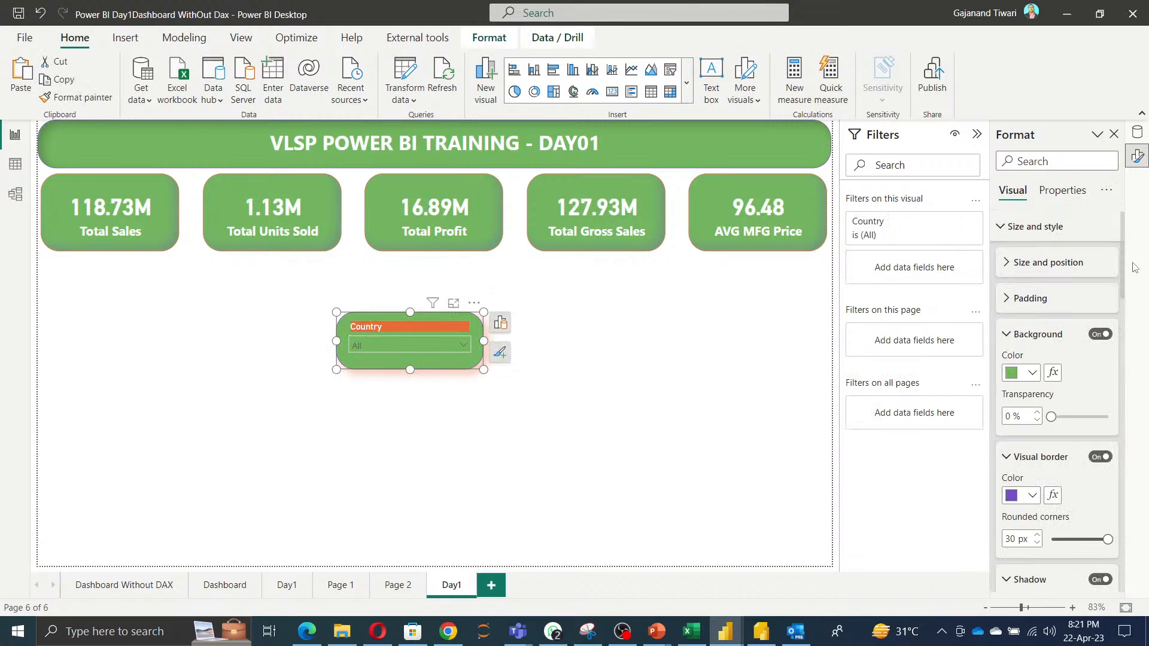
Change the slicer's shadow offset to Inside.
click(1006, 333)
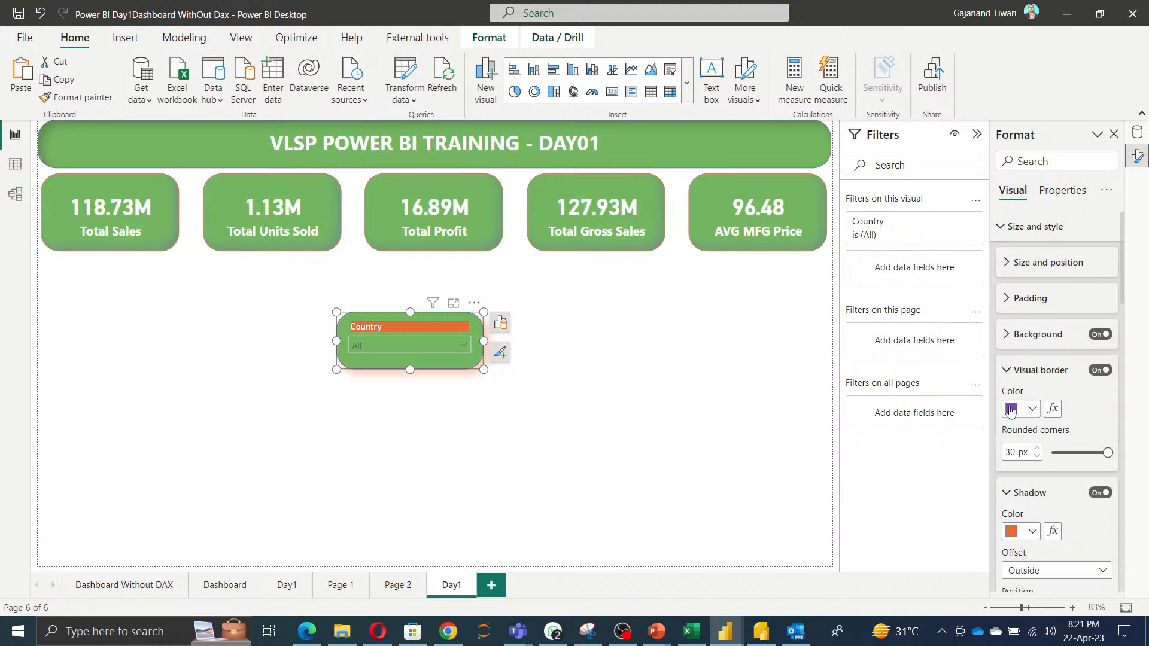
click(1009, 371)
scroll(1029, 425, down, 3)
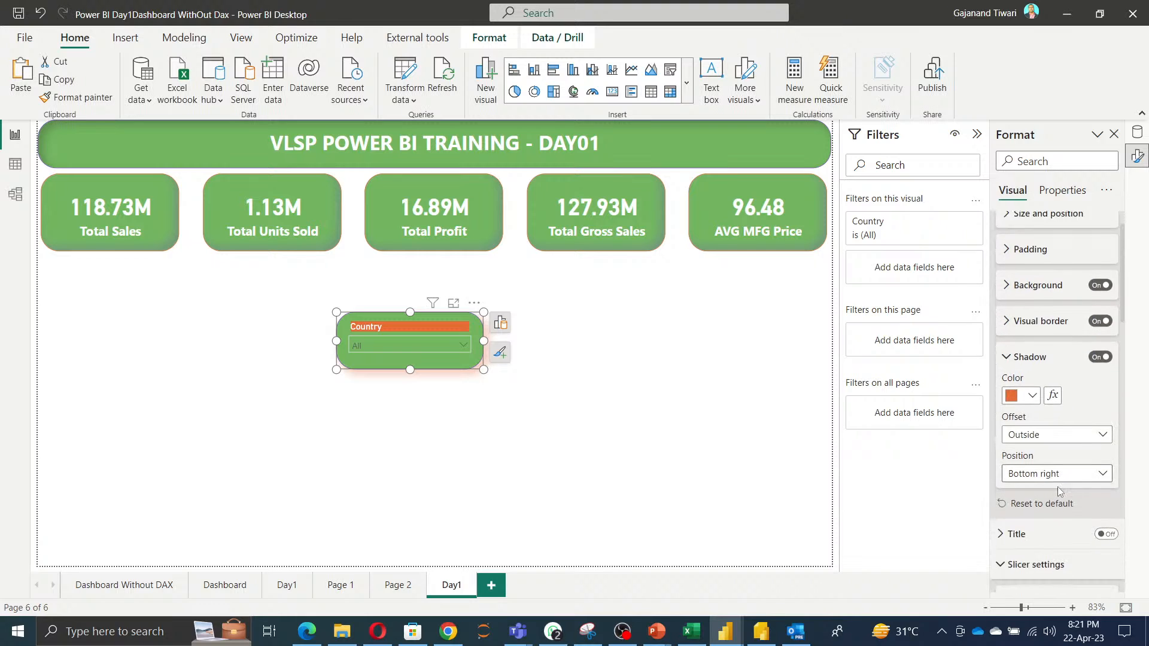
click(1072, 370)
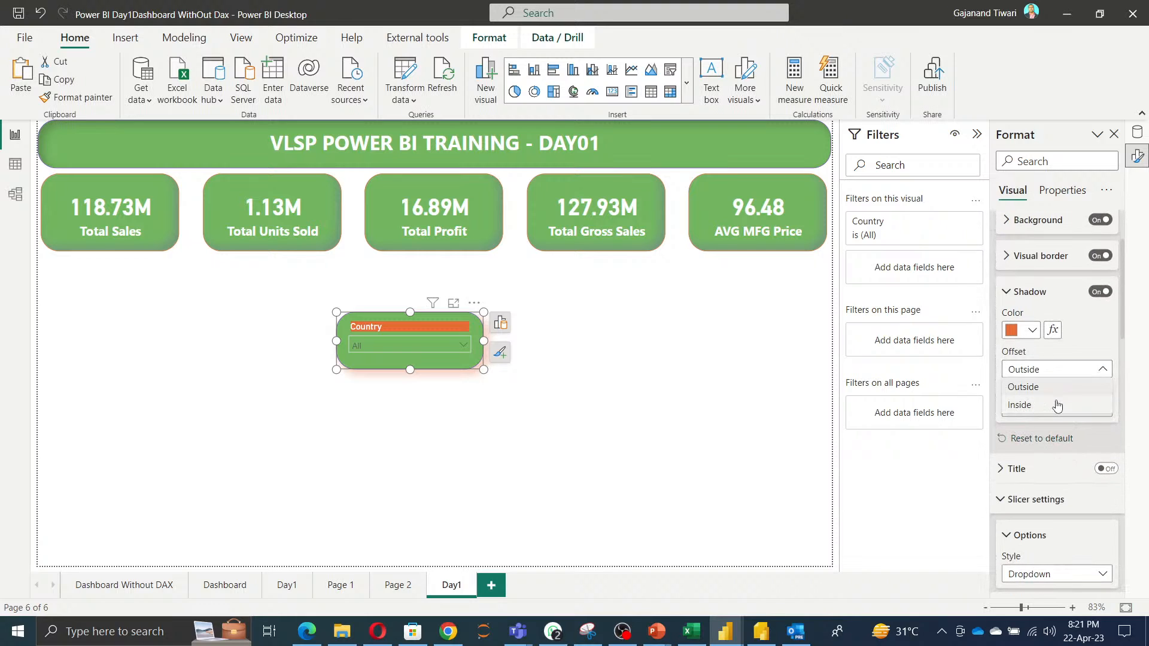
click(1057, 406)
click(456, 435)
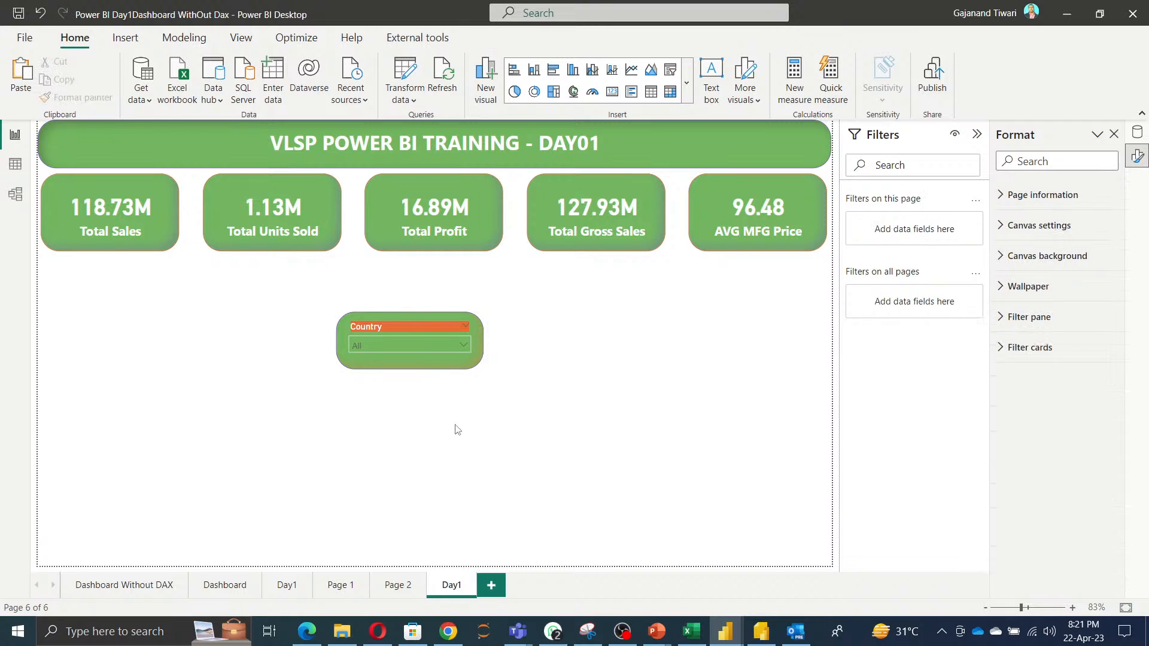
Duplicate the styled Country slicer and place the copy under the Total Sales card.
click(423, 323)
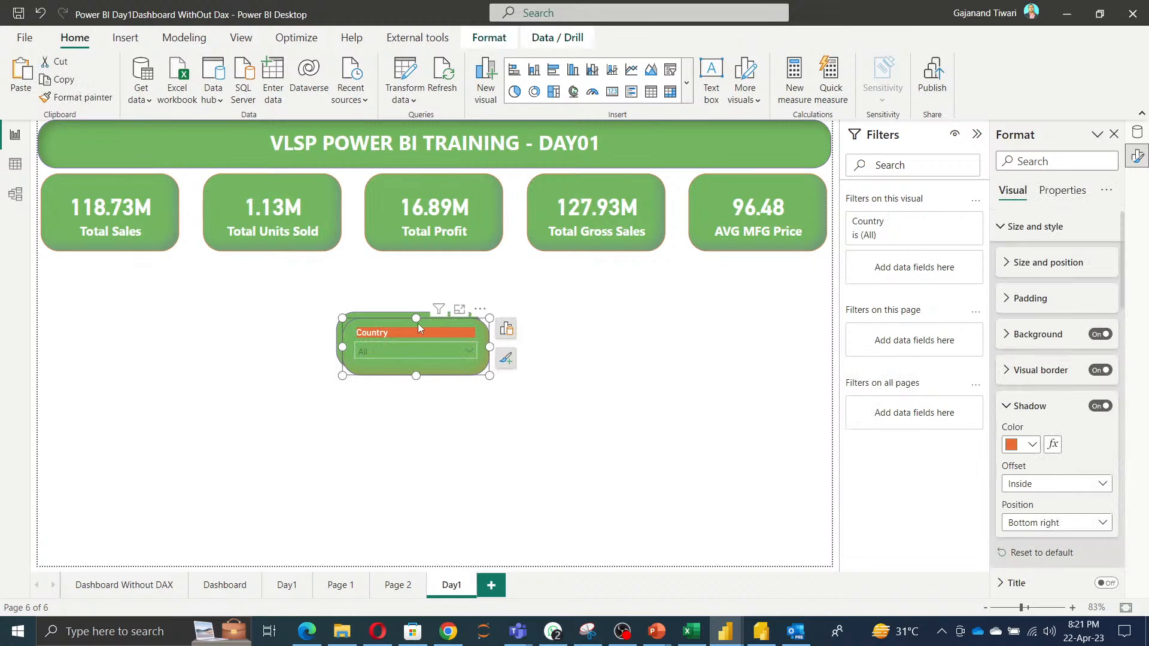
drag(418, 323, 124, 282)
click(368, 327)
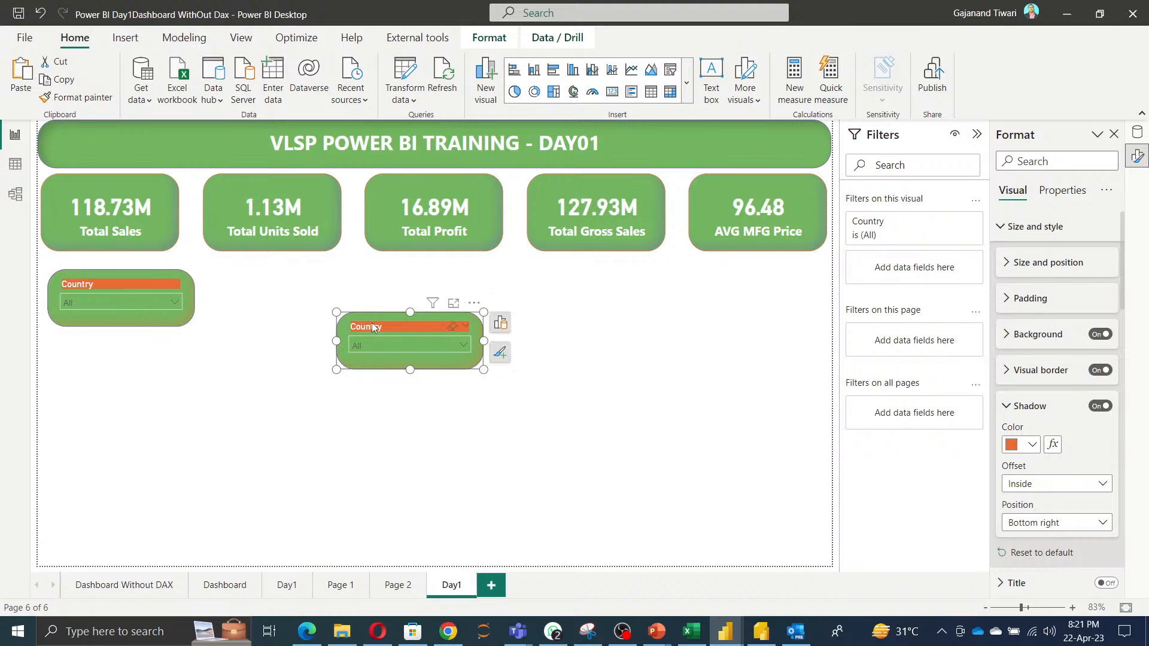
Replace the Country field in the middle slicer with Segment.
click(1137, 133)
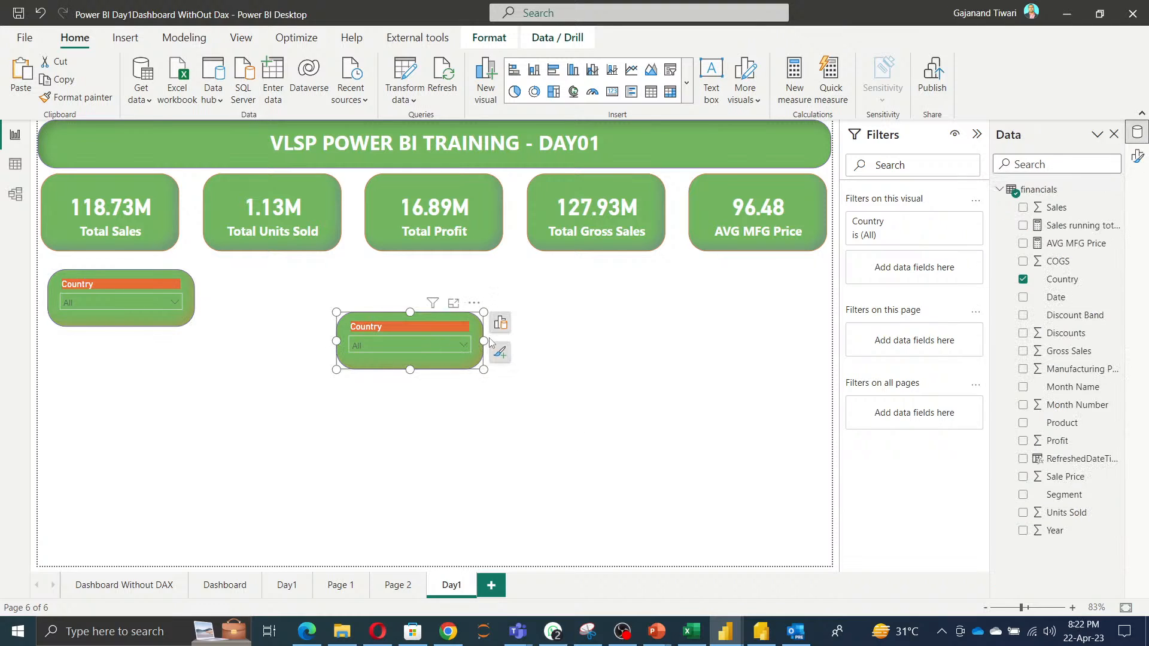
click(500, 323)
scroll(583, 479, down, 2)
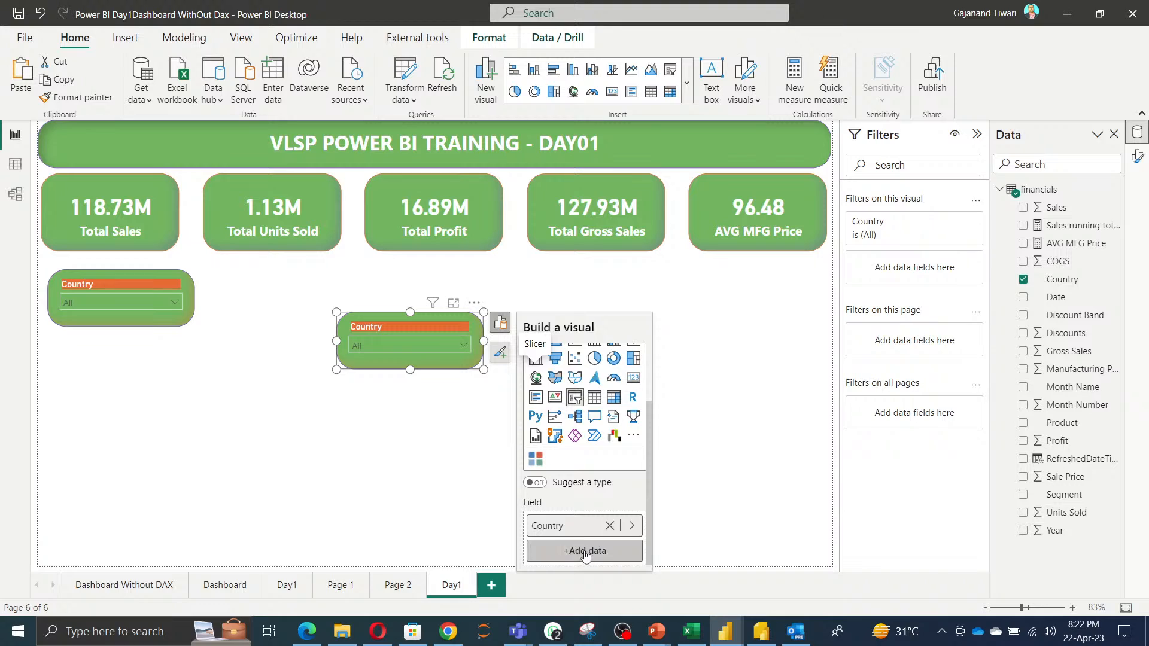
click(609, 525)
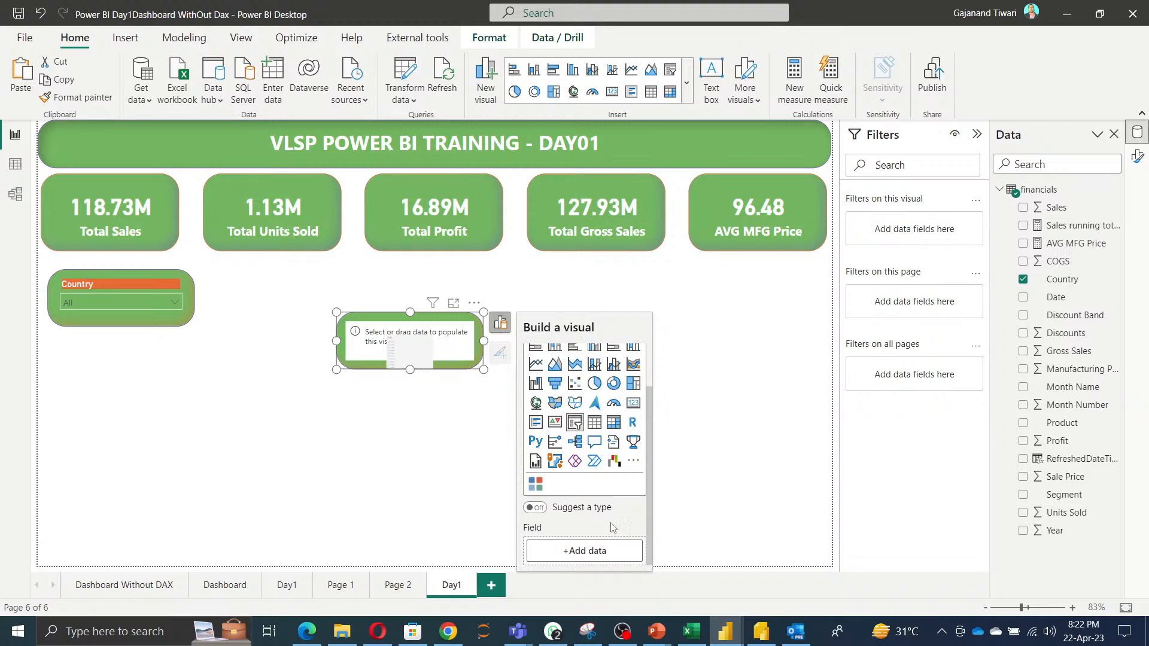
click(596, 553)
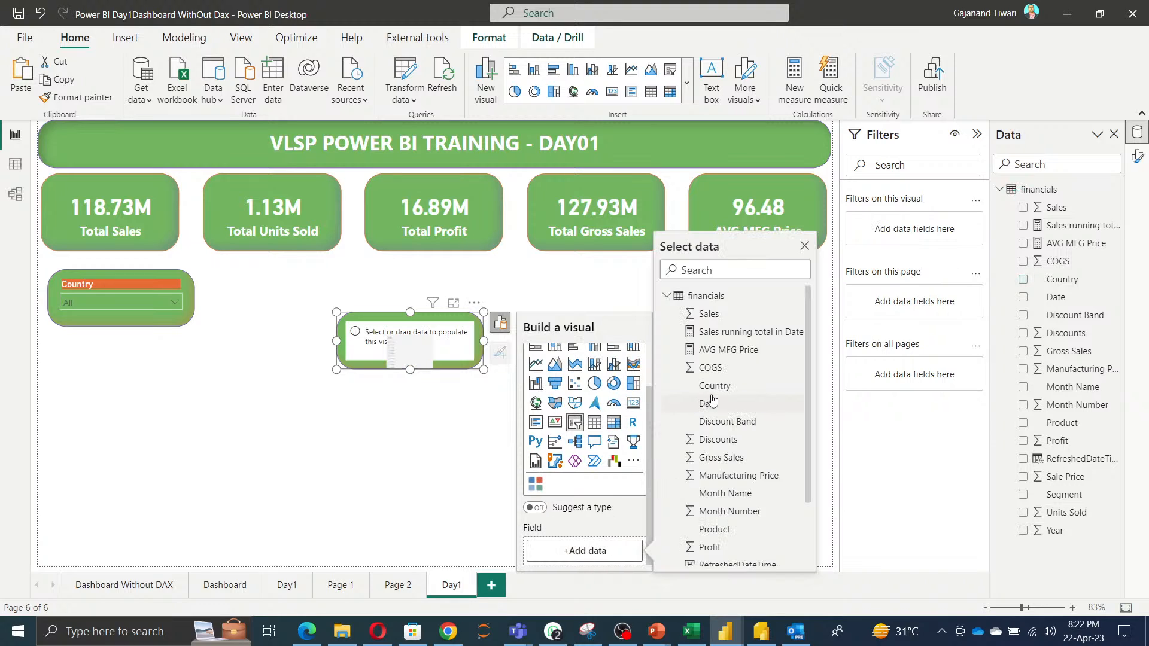
scroll(717, 446, down, 2)
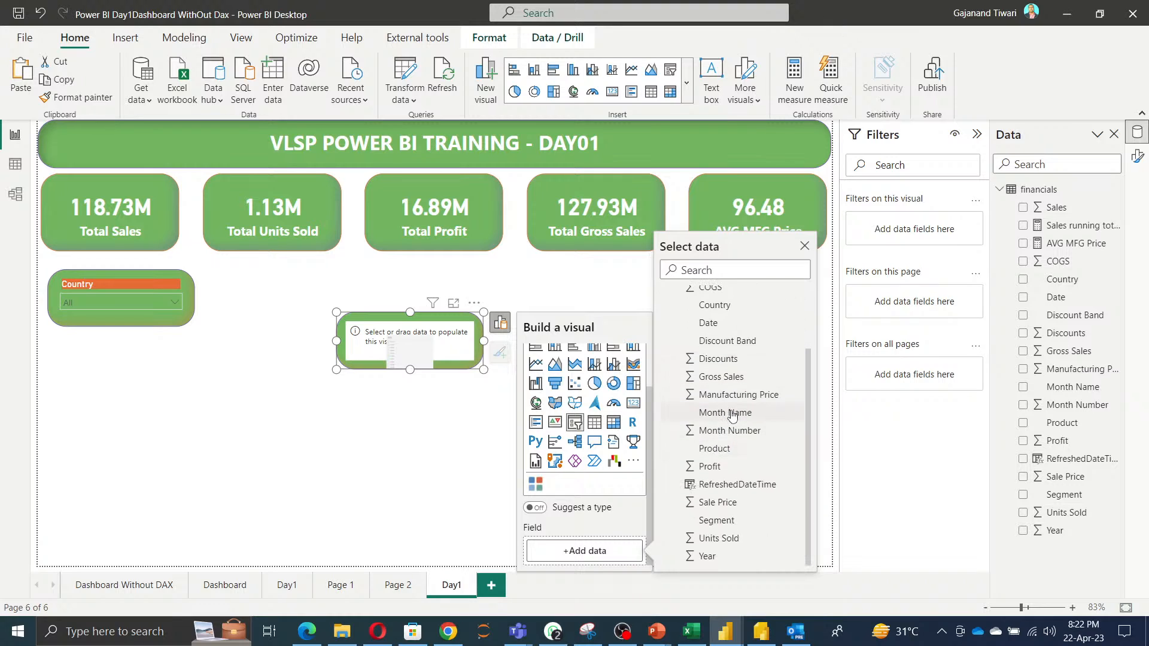
click(727, 520)
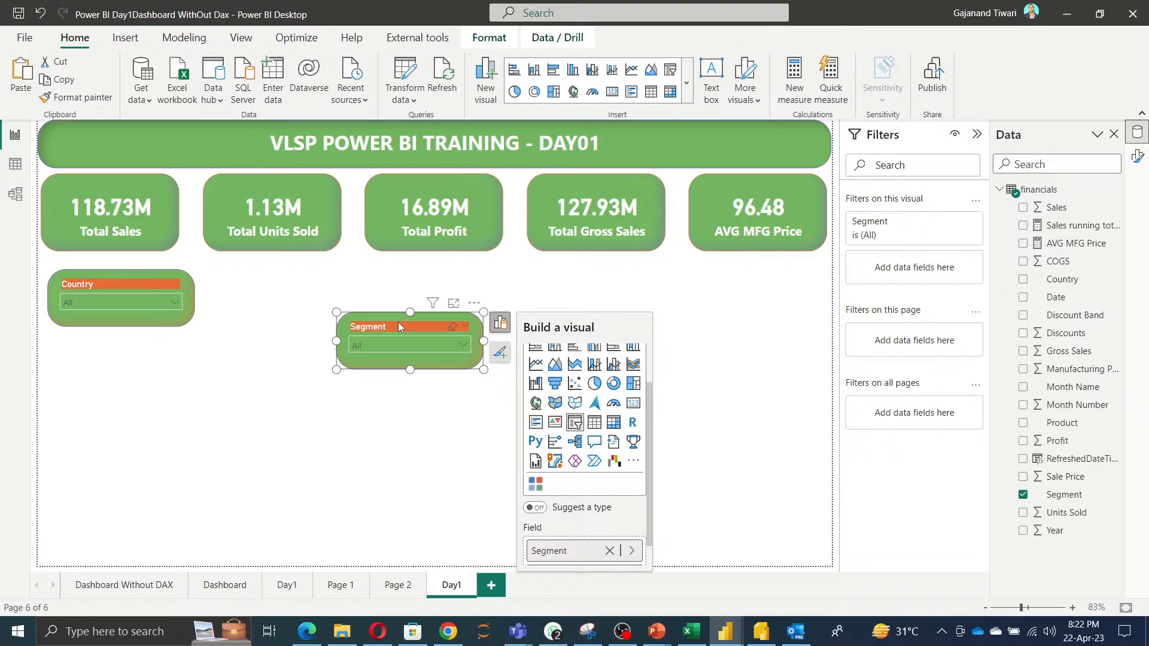
Copy the Segment slicer and place the pasted copy below the left Country slicer.
key(ctrl+c)
key(ctrl+v)
drag(399, 335, 84, 379)
click(396, 326)
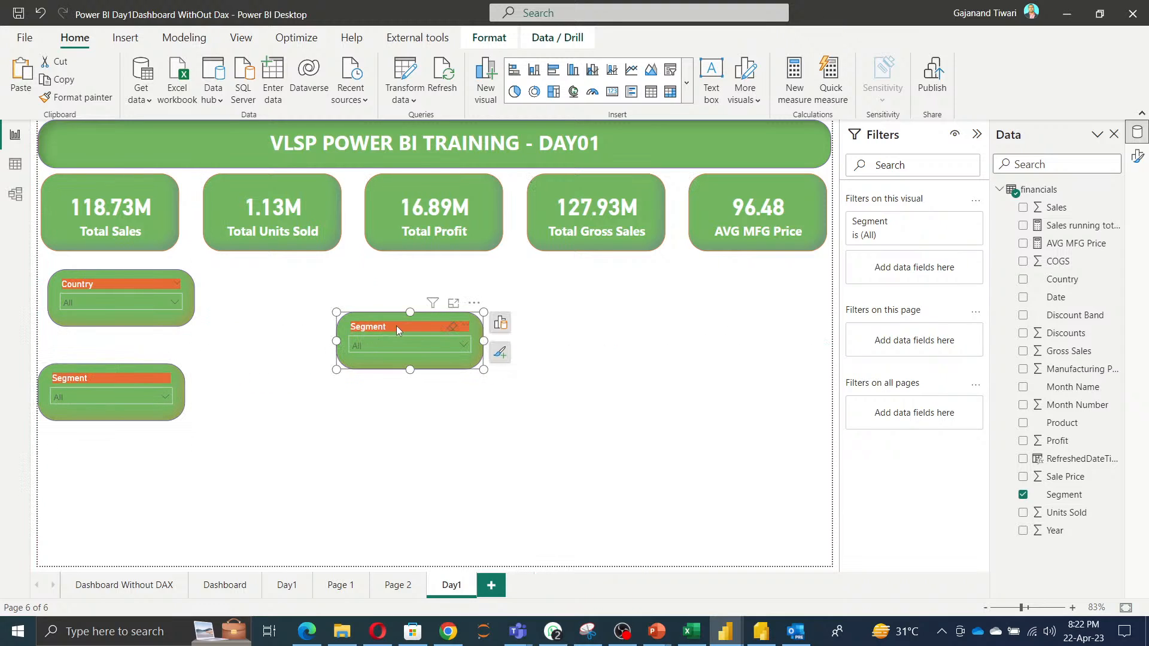
Replace the middle slicer's Segment field with Month Name.
click(500, 323)
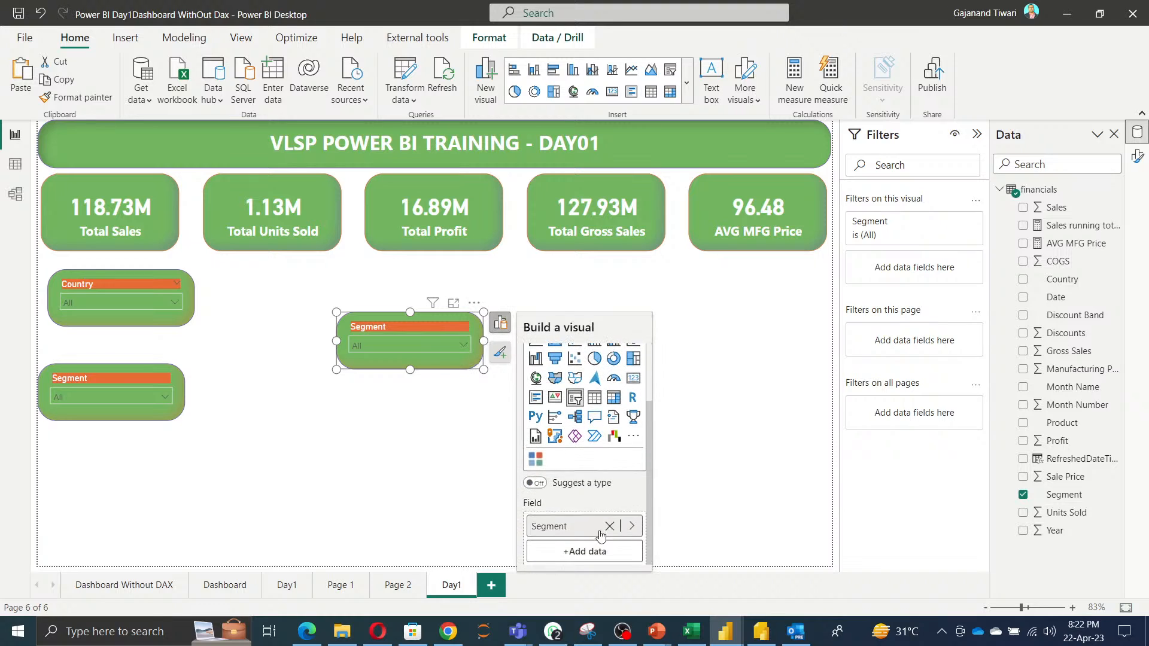
click(609, 526)
click(594, 551)
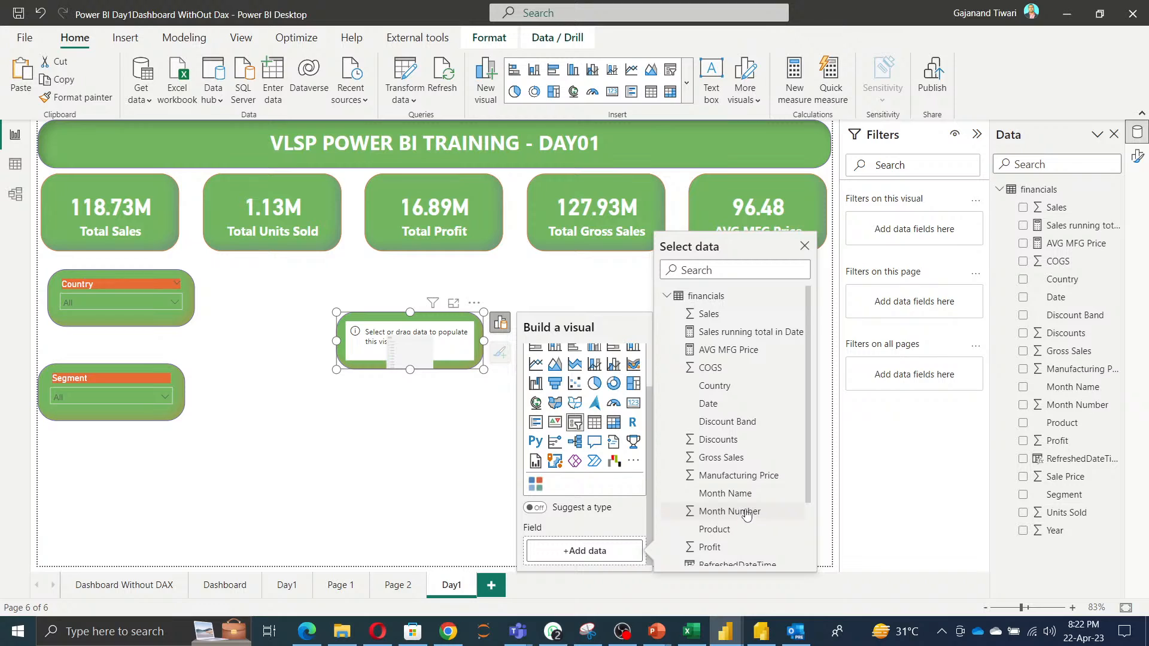
scroll(746, 514, down, 3)
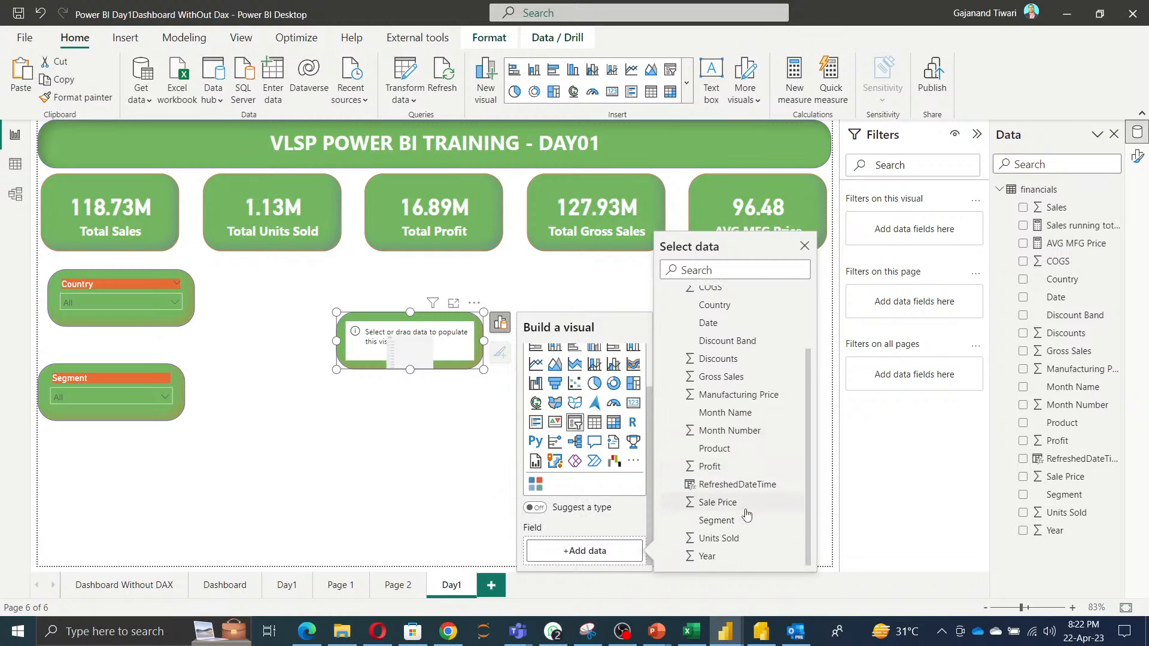
scroll(740, 464, up, 1)
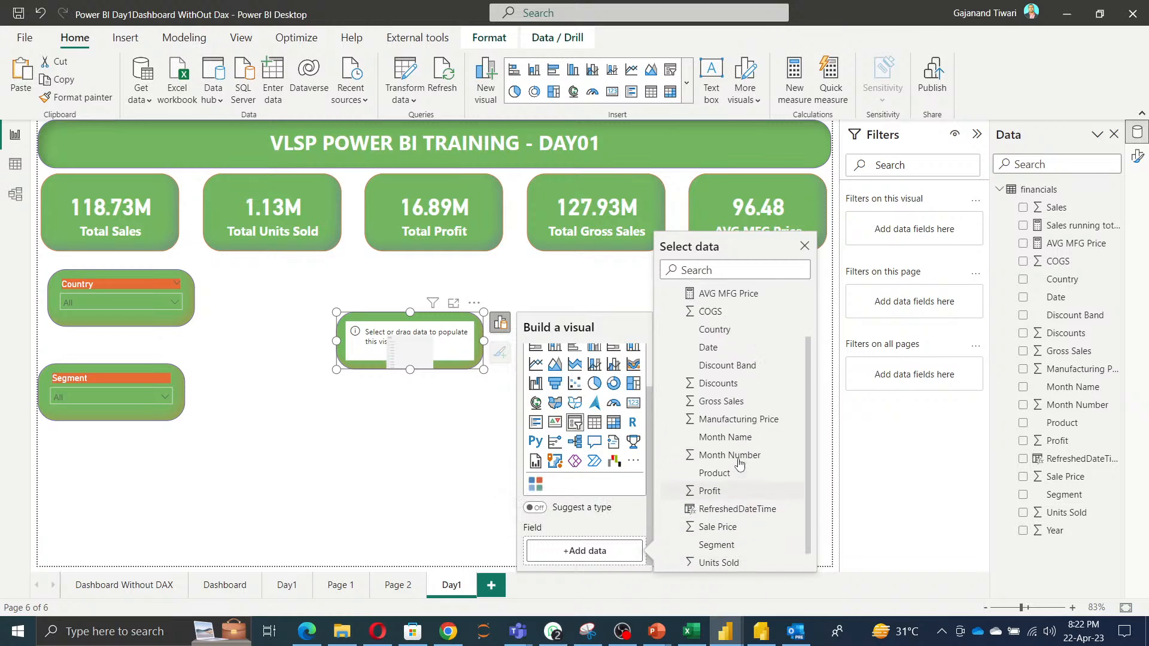
scroll(740, 464, up, 2)
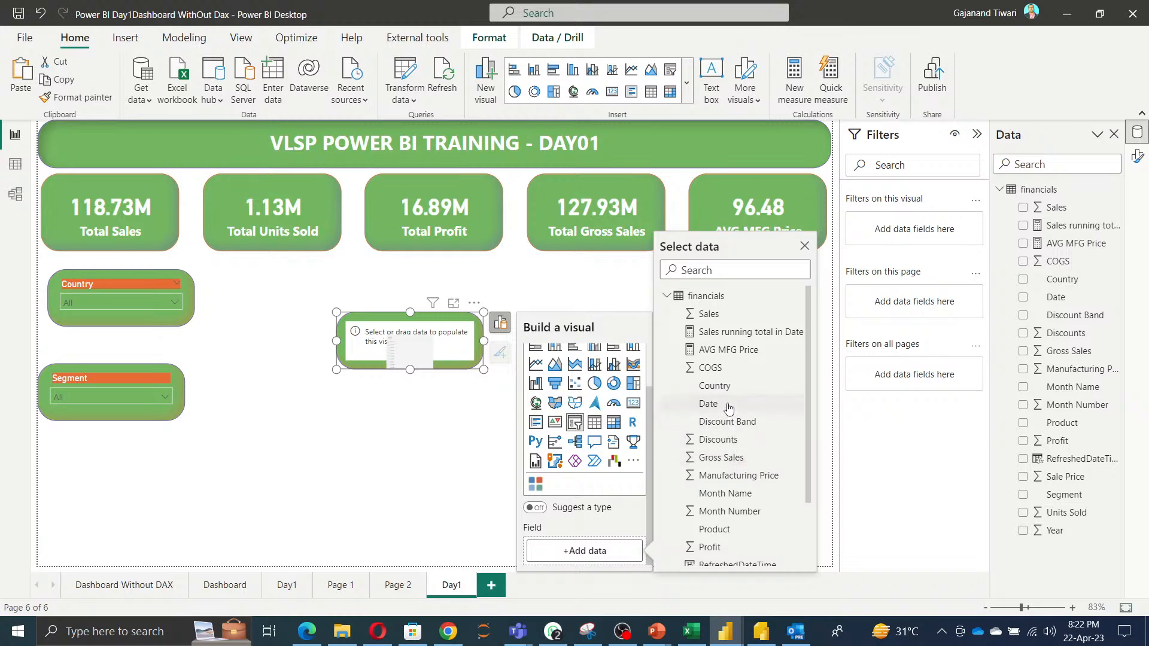
scroll(749, 482, down, 3)
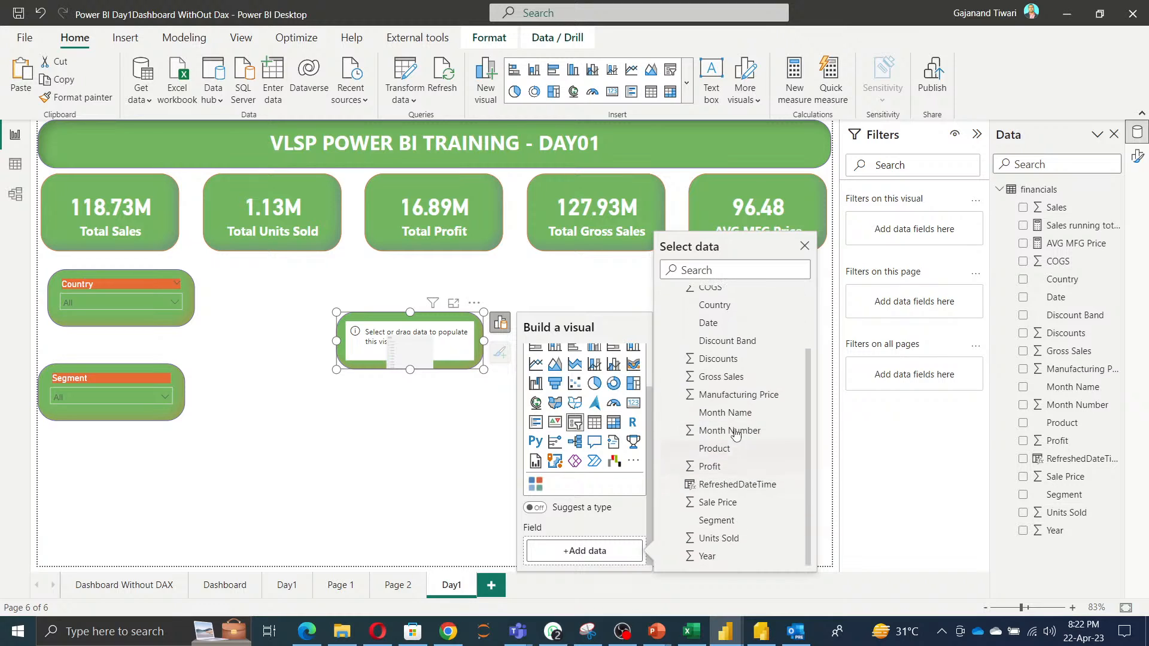
click(735, 413)
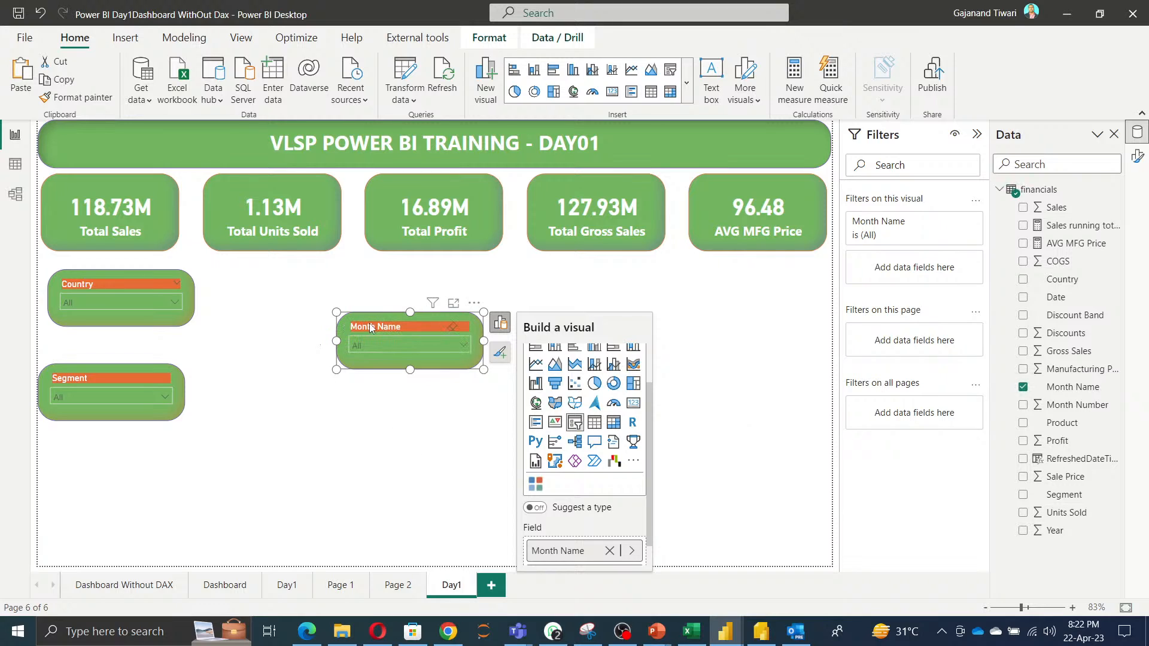
Copy the Month Name slicer to the bottom-left and stack the Segment and Country slicers above it in the left column.
drag(371, 328, 96, 505)
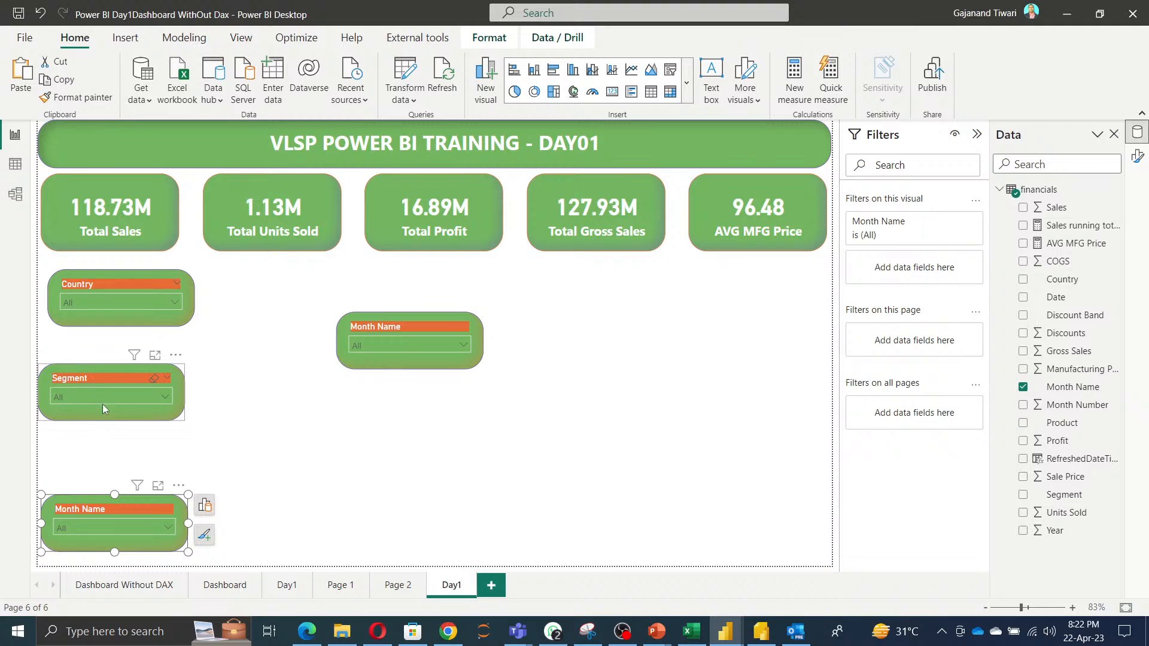
drag(103, 408, 87, 438)
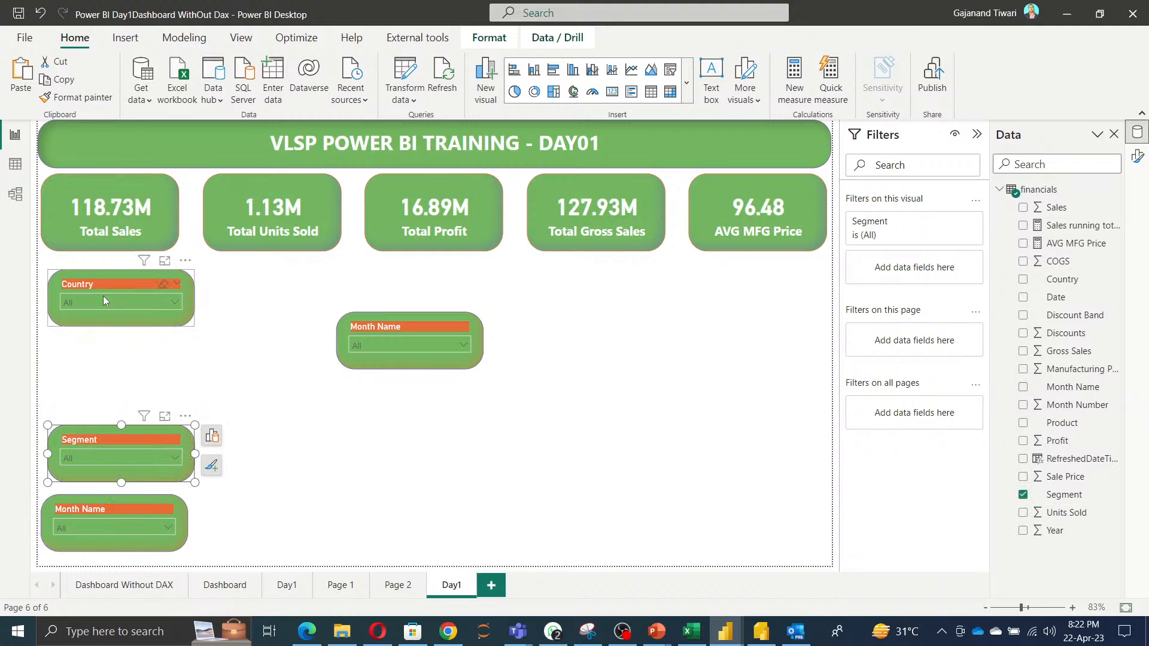
drag(109, 284, 111, 370)
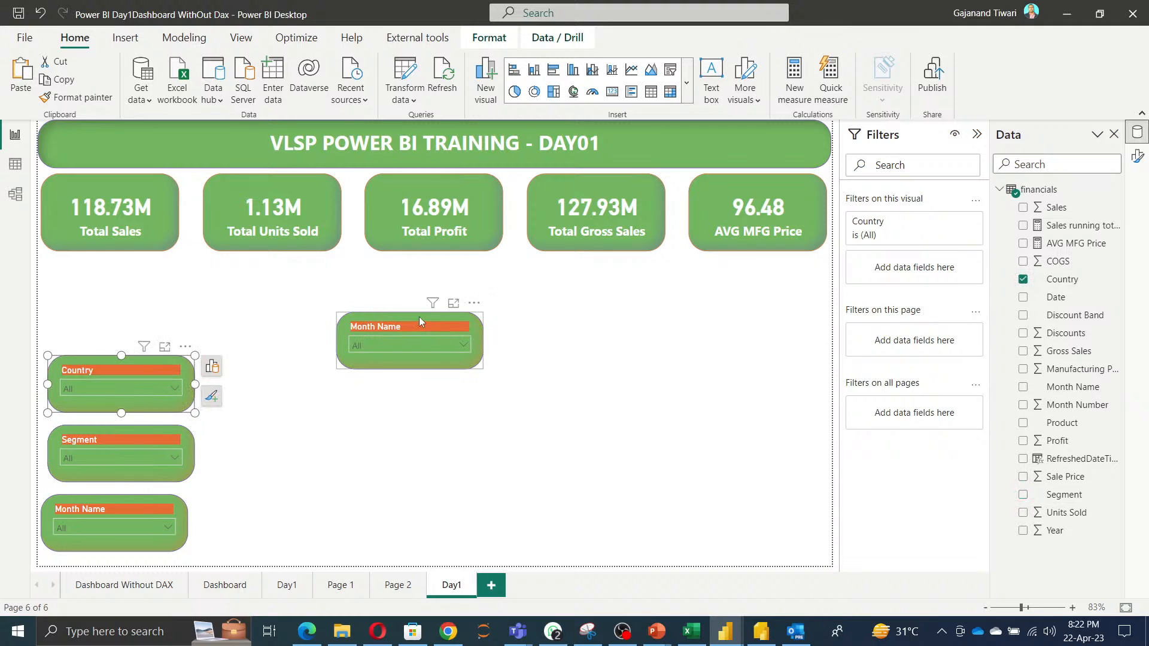
Replace the middle slicer's Month Name field with Date.
click(421, 321)
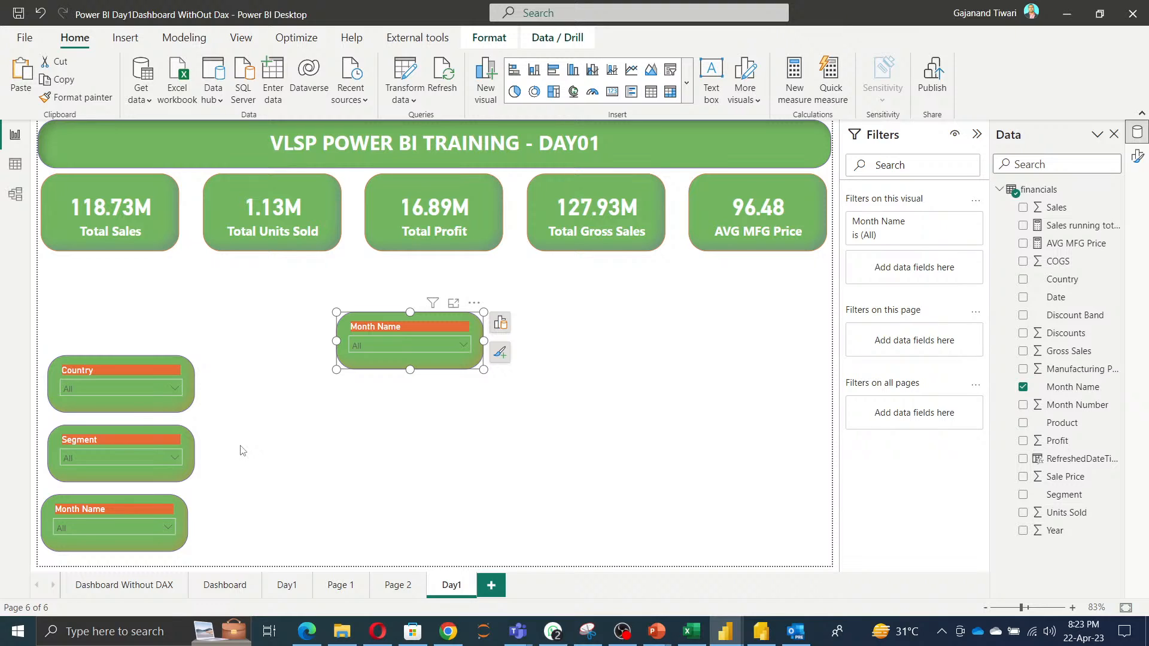
click(500, 323)
scroll(575, 474, down, 2)
scroll(575, 474, down, 3)
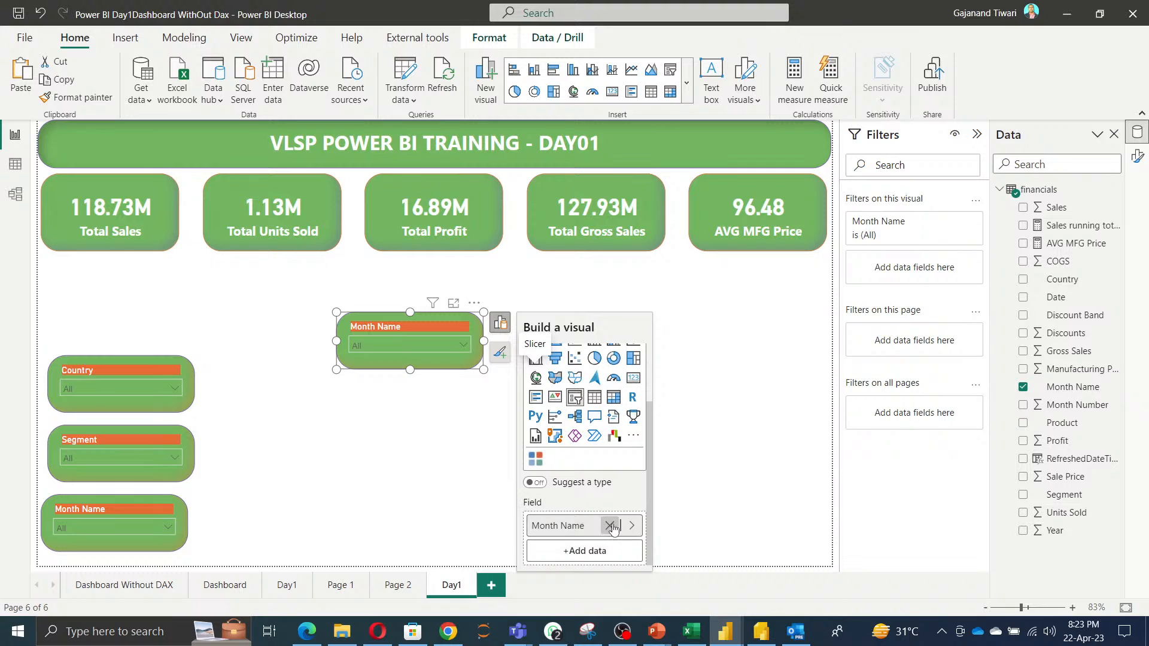
click(623, 525)
click(590, 552)
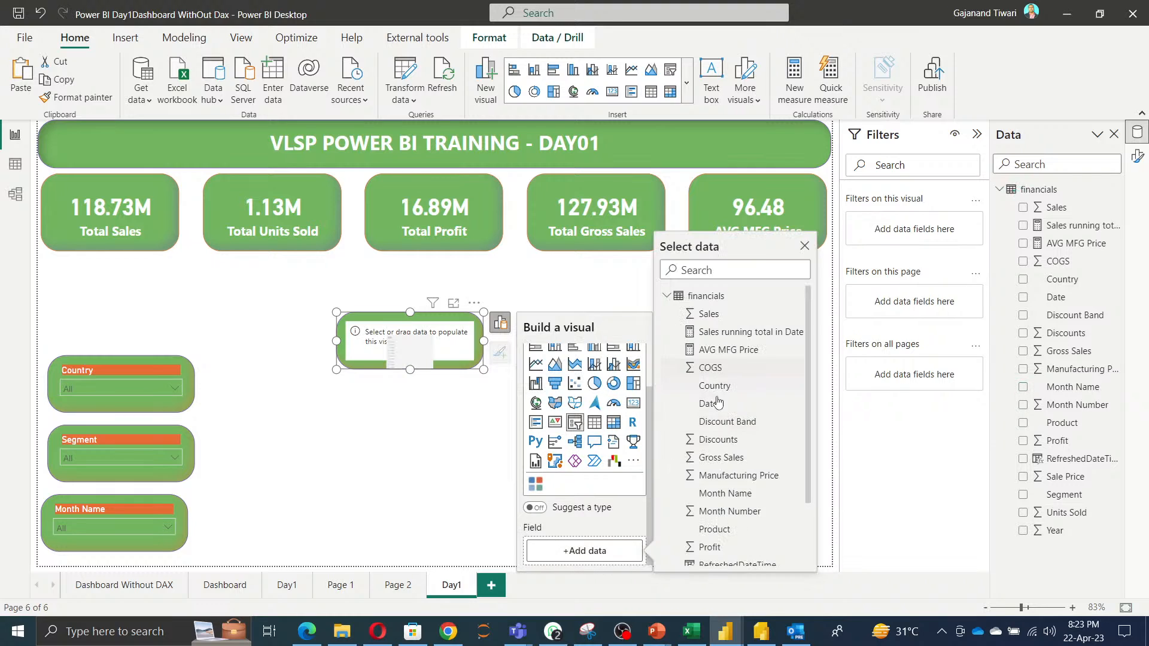
scroll(725, 509, down, 1)
scroll(726, 526, up, 2)
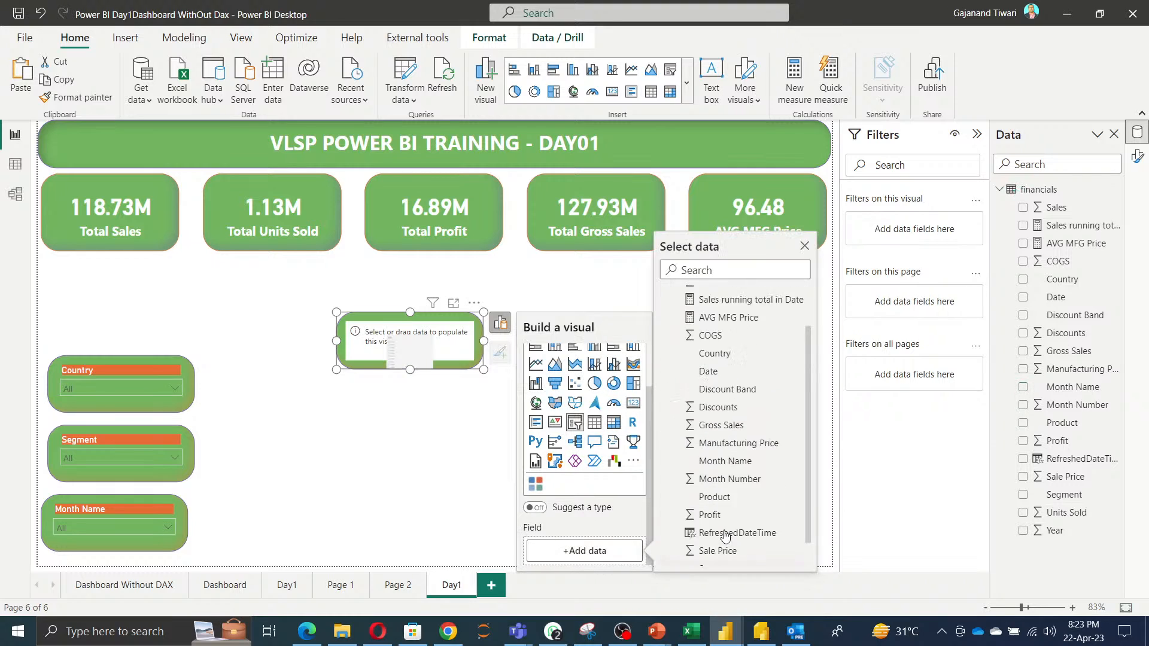
click(712, 411)
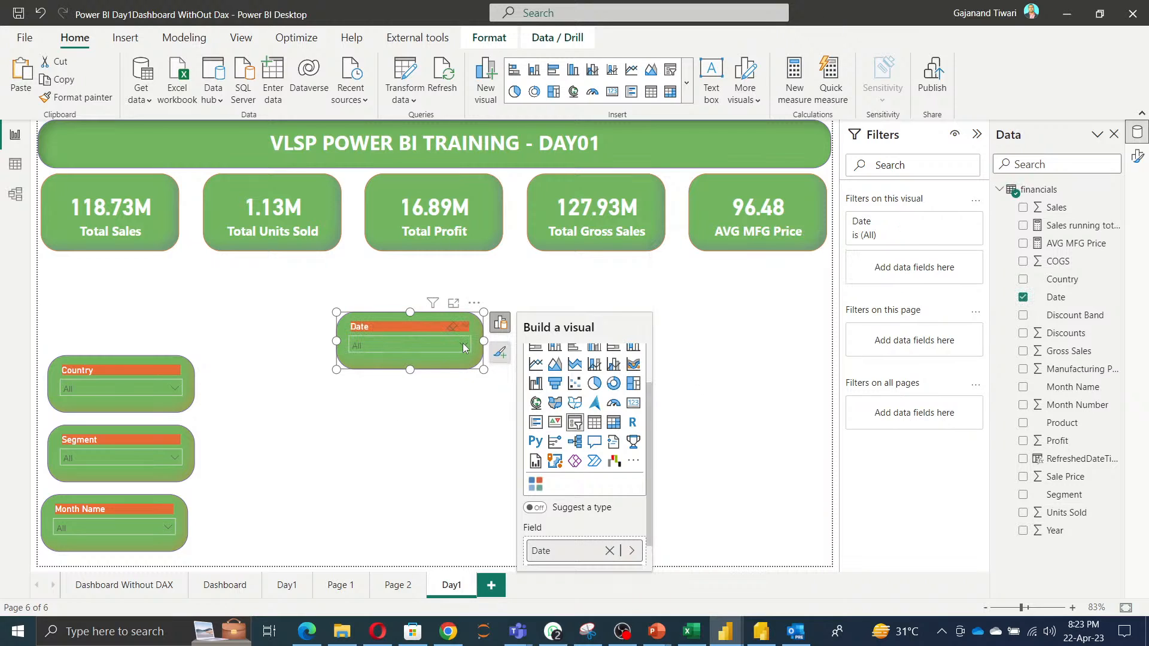
Change the Date column's data type to Date/time in the table view and return to the report.
click(11, 168)
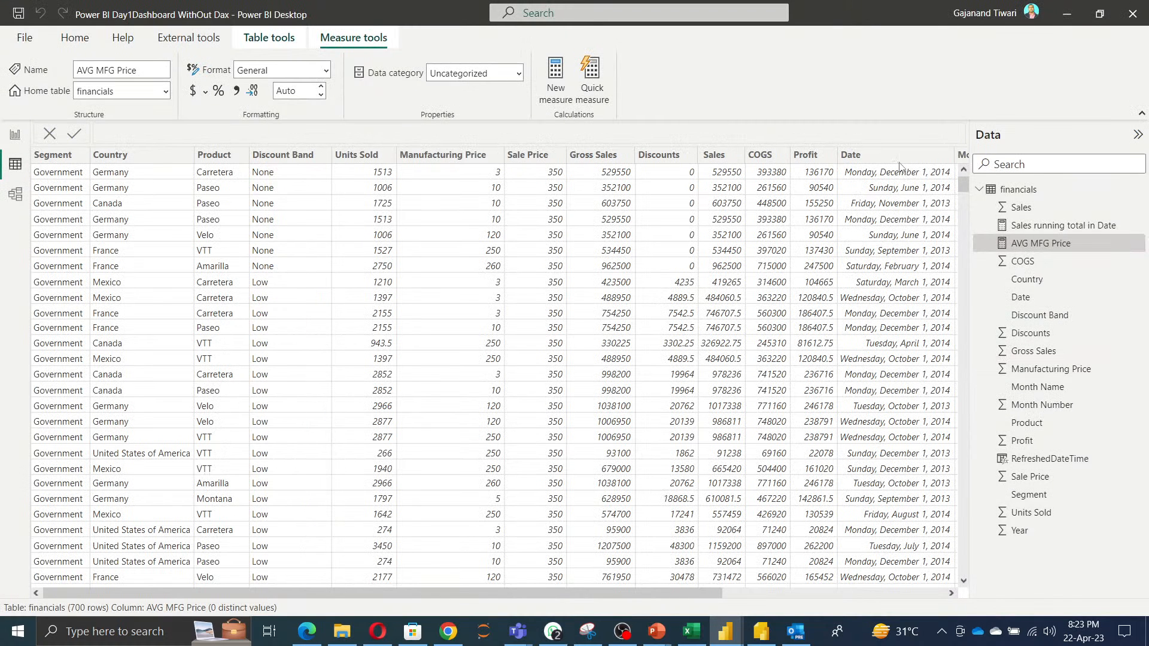
click(899, 160)
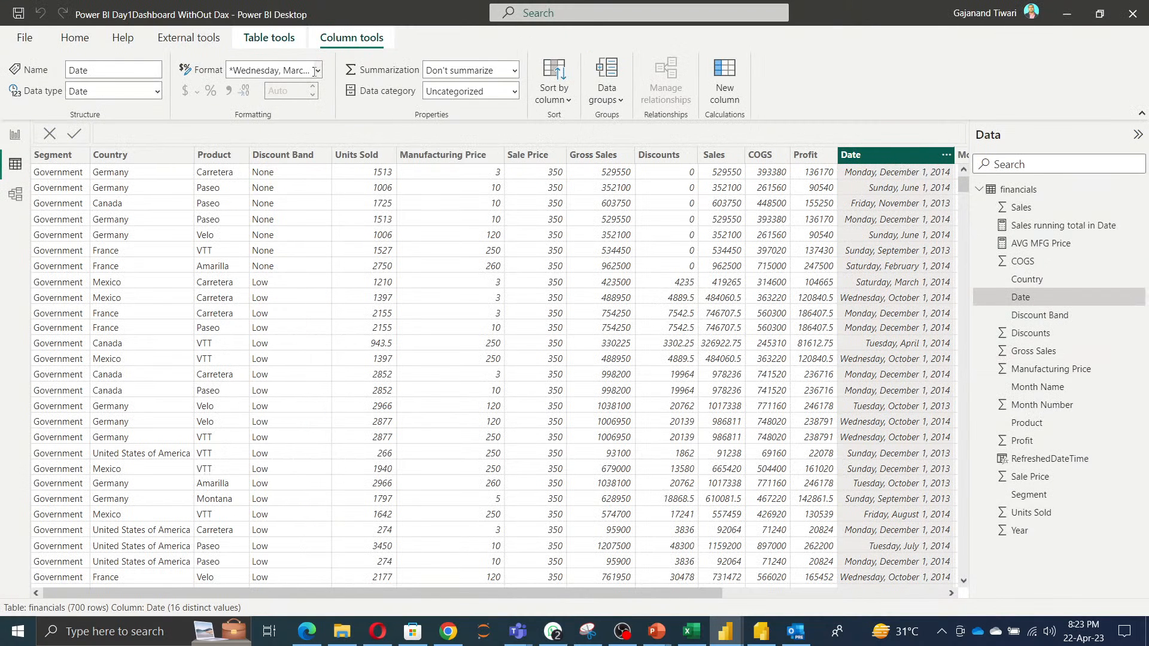
click(158, 91)
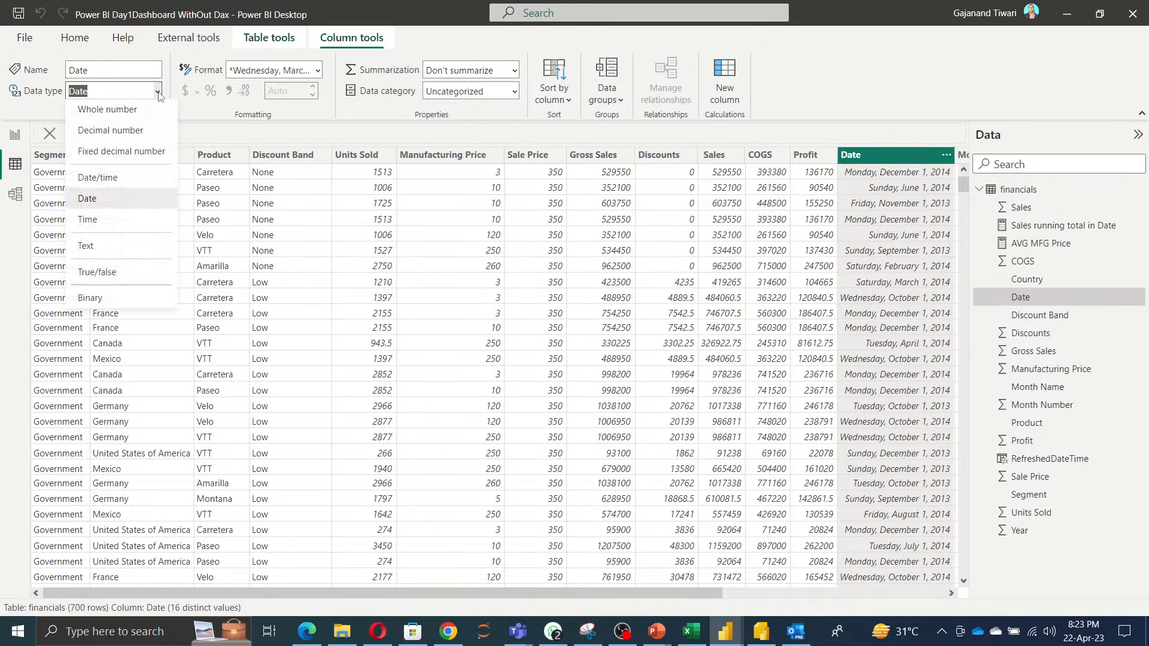
click(90, 190)
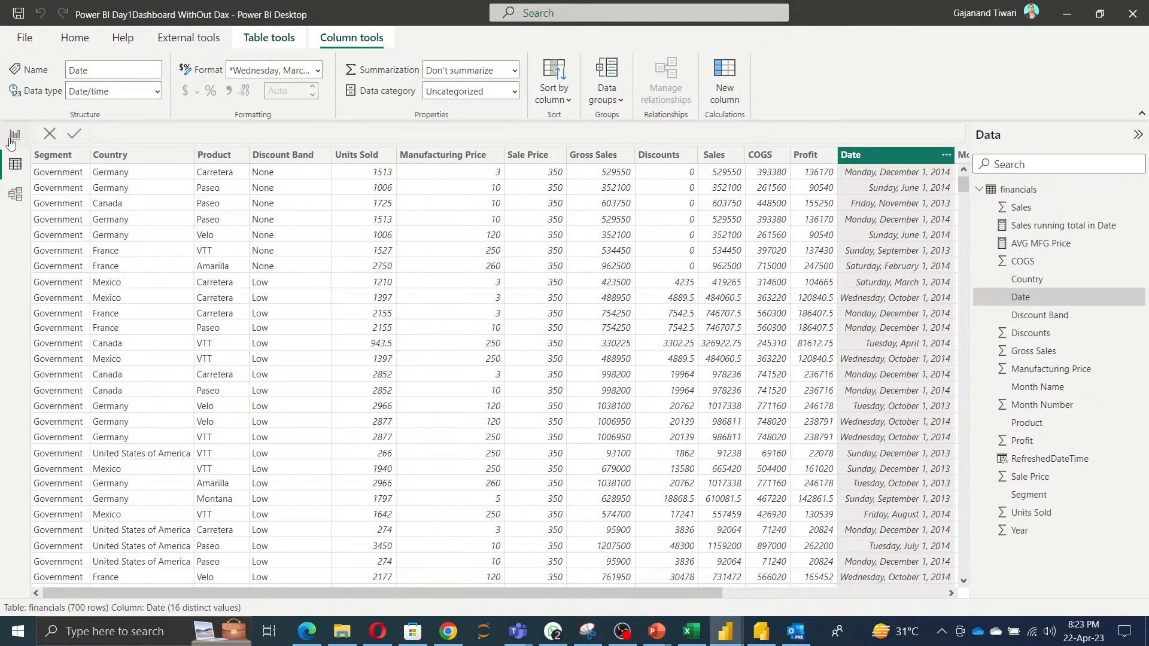
click(13, 136)
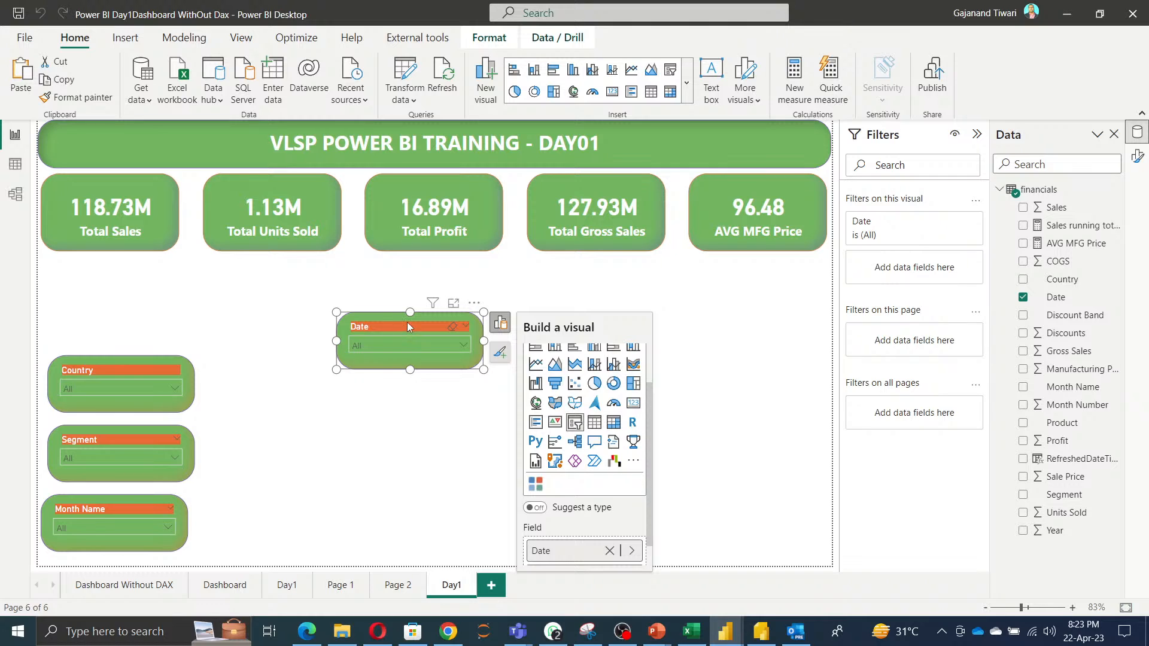
Set the Date slicer's style to Between and make the slicer slightly taller.
click(1137, 157)
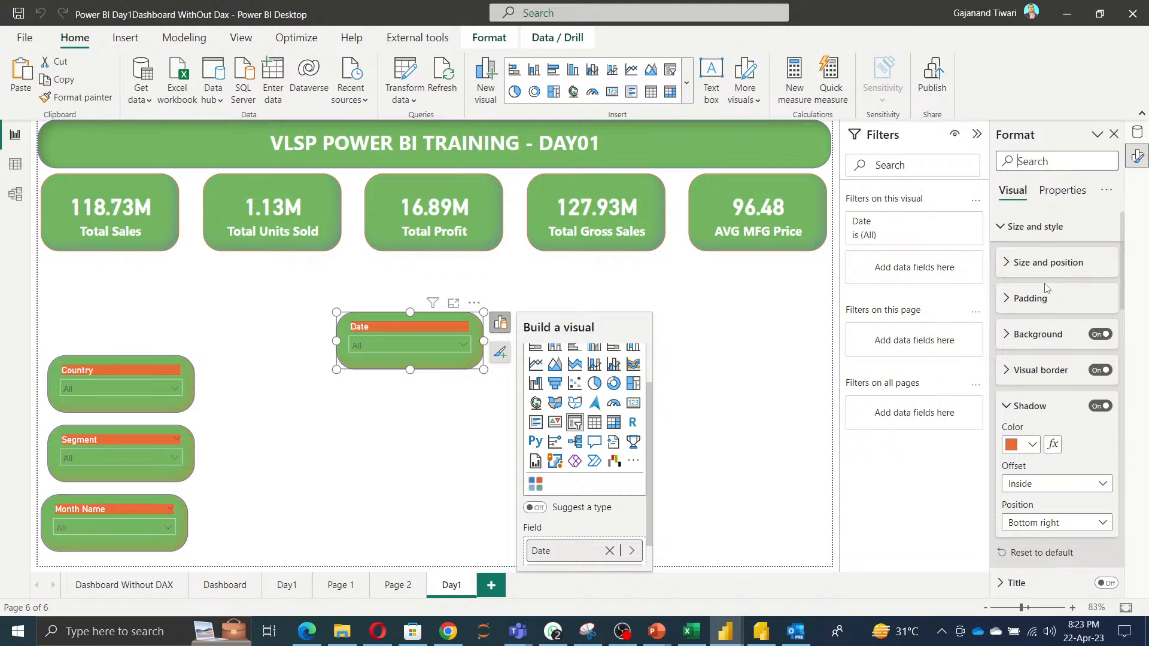
scroll(1071, 389, down, 3)
scroll(1073, 404, down, 3)
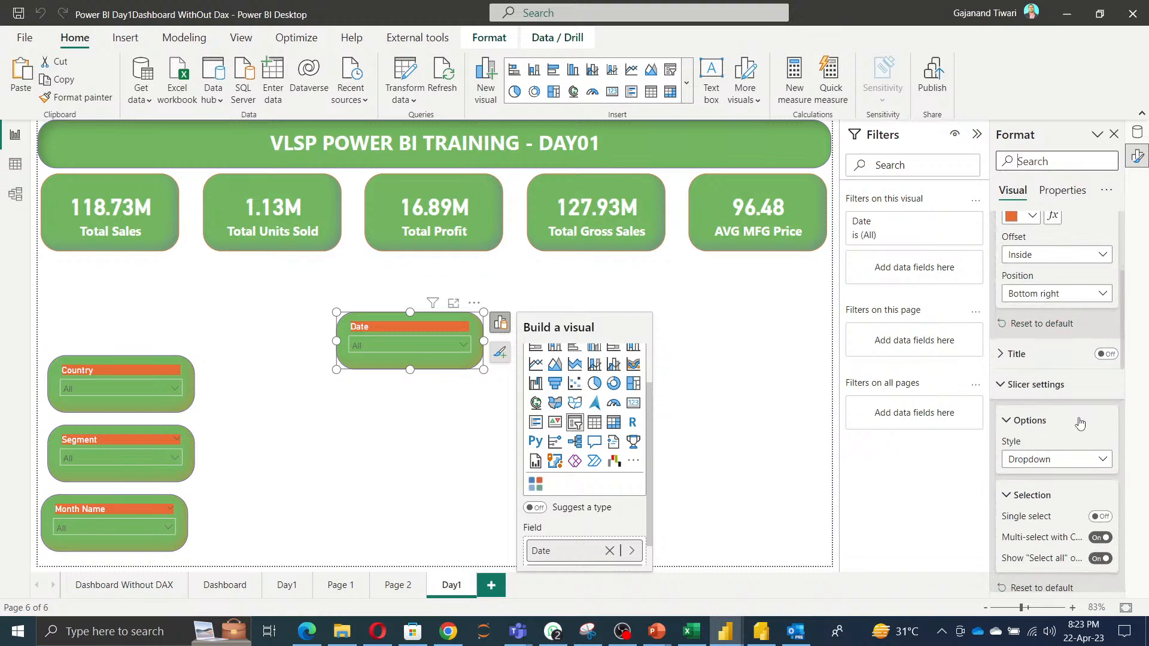
scroll(1080, 416, down, 2)
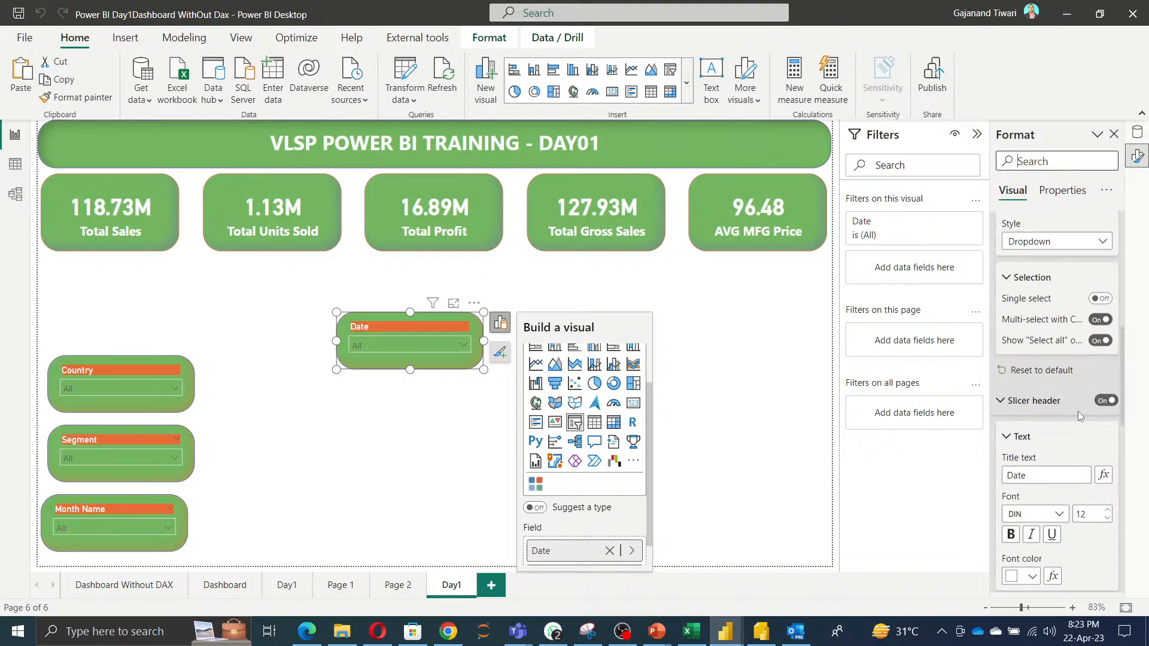
scroll(1078, 406, up, 3)
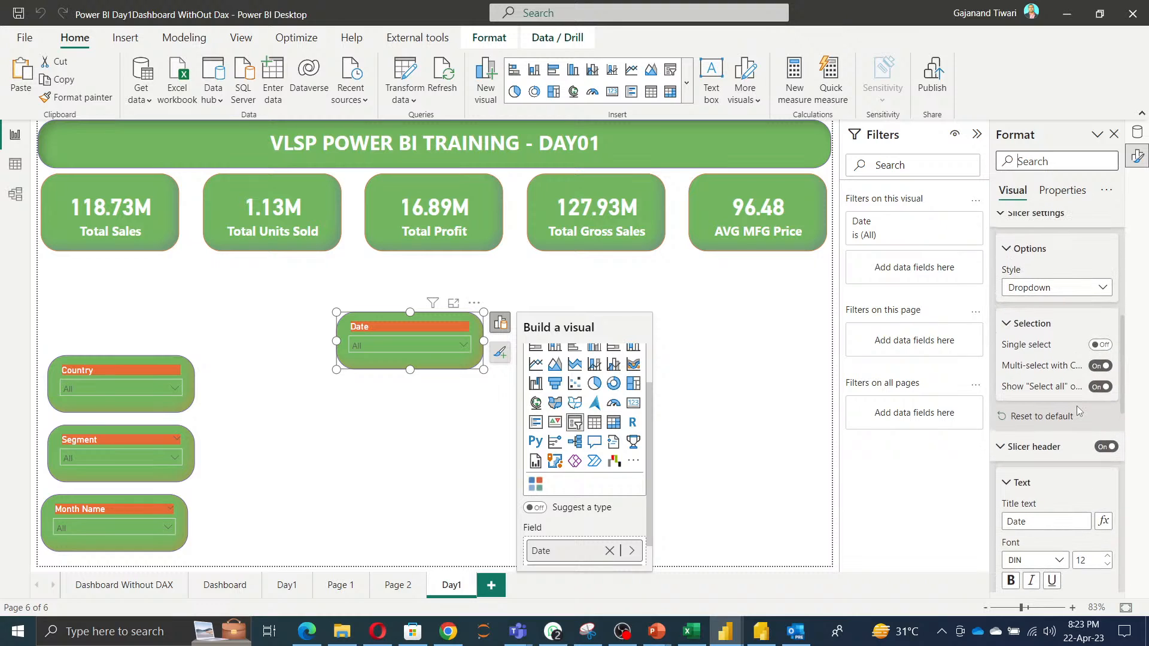
click(1083, 352)
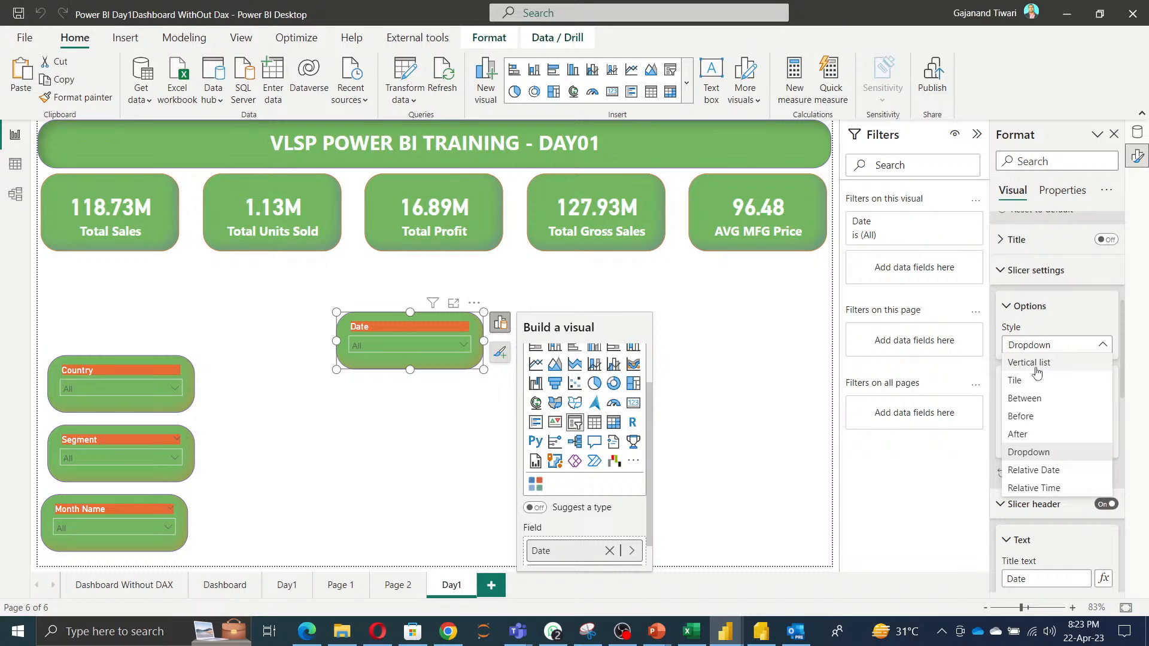
click(1040, 400)
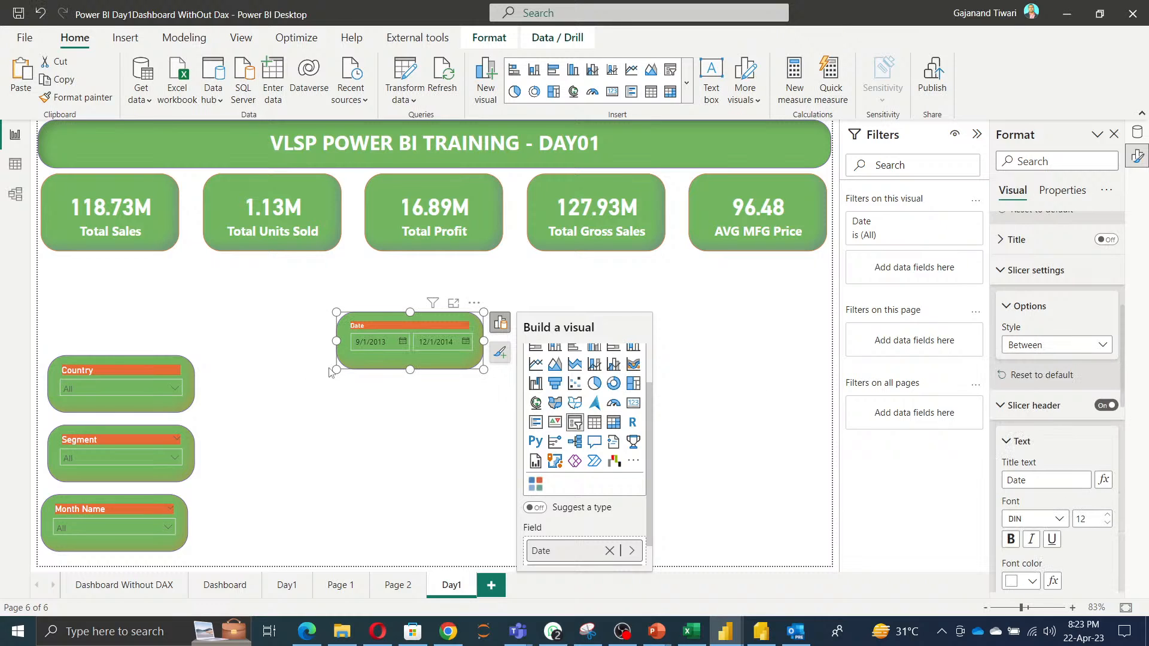
mouse_move(411, 369)
mouse_down()
mouse_move(416, 394)
mouse_move(418, 384)
mouse_up()
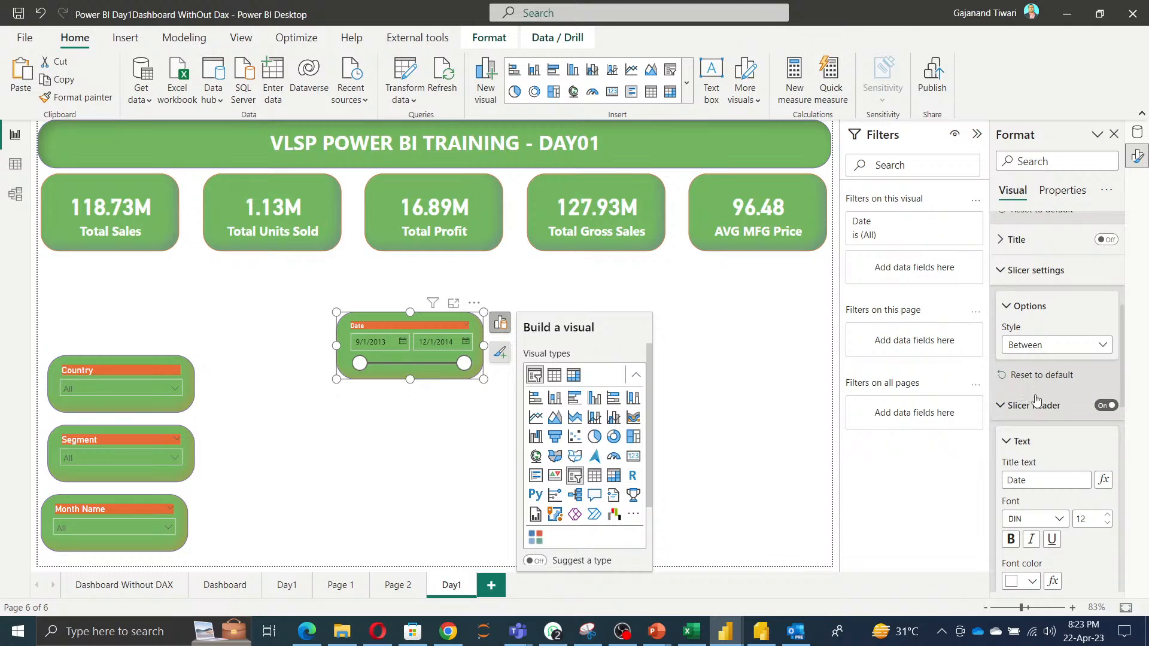
Try the Before, After and Dropdown styles on the Date slicer.
click(1053, 345)
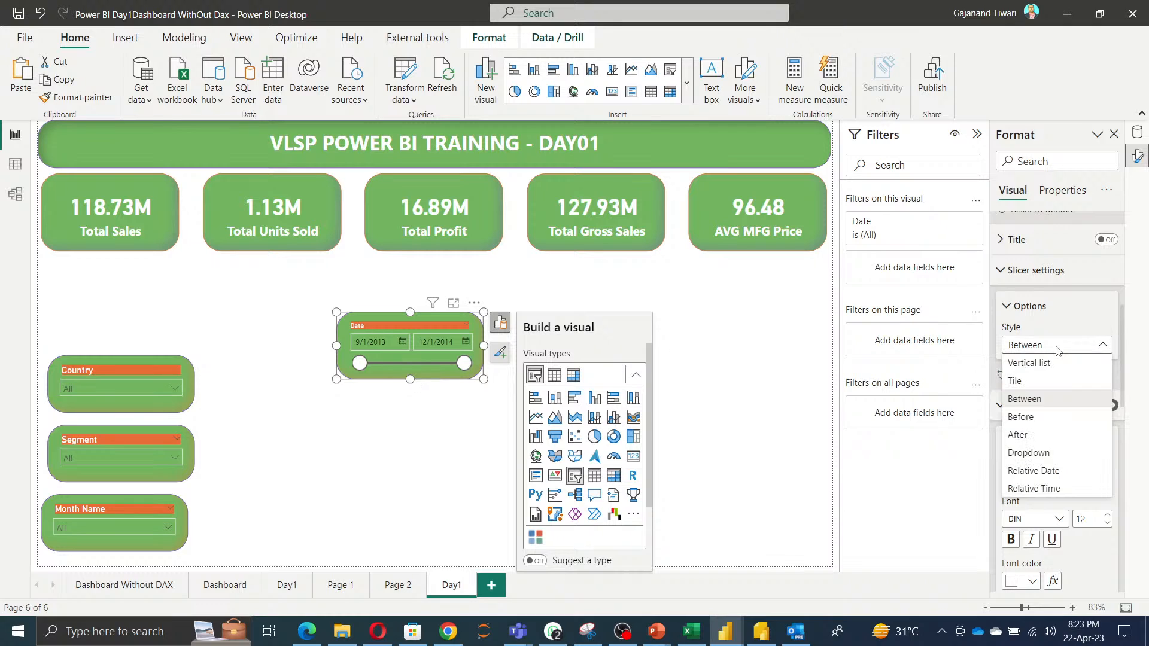
click(1047, 417)
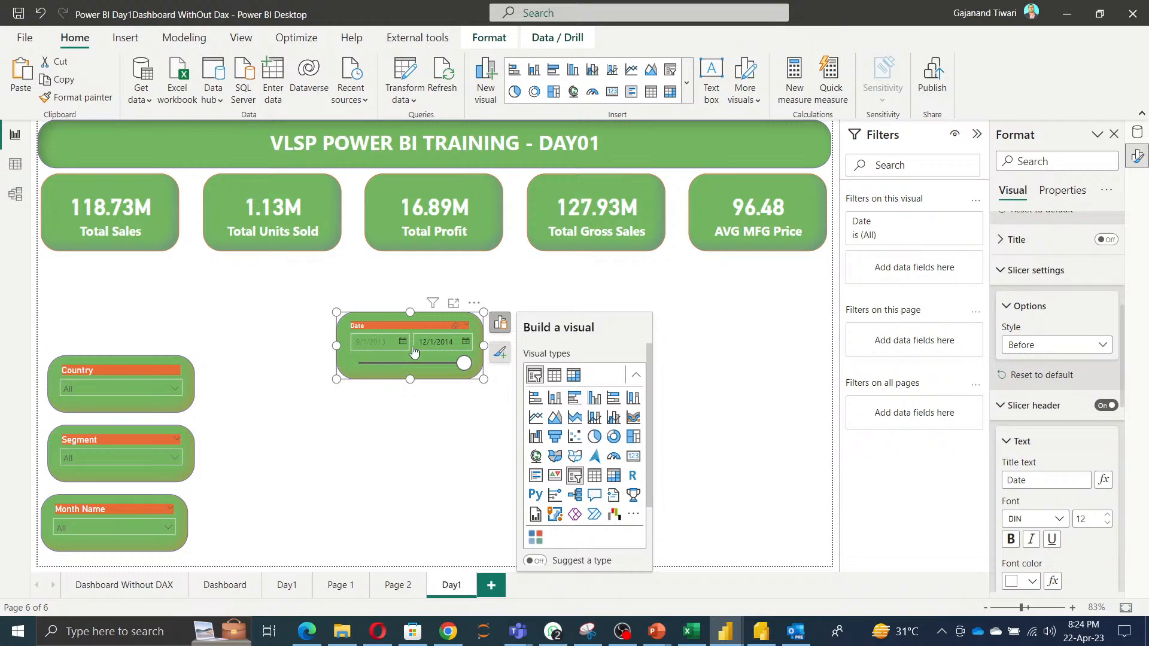
click(1089, 347)
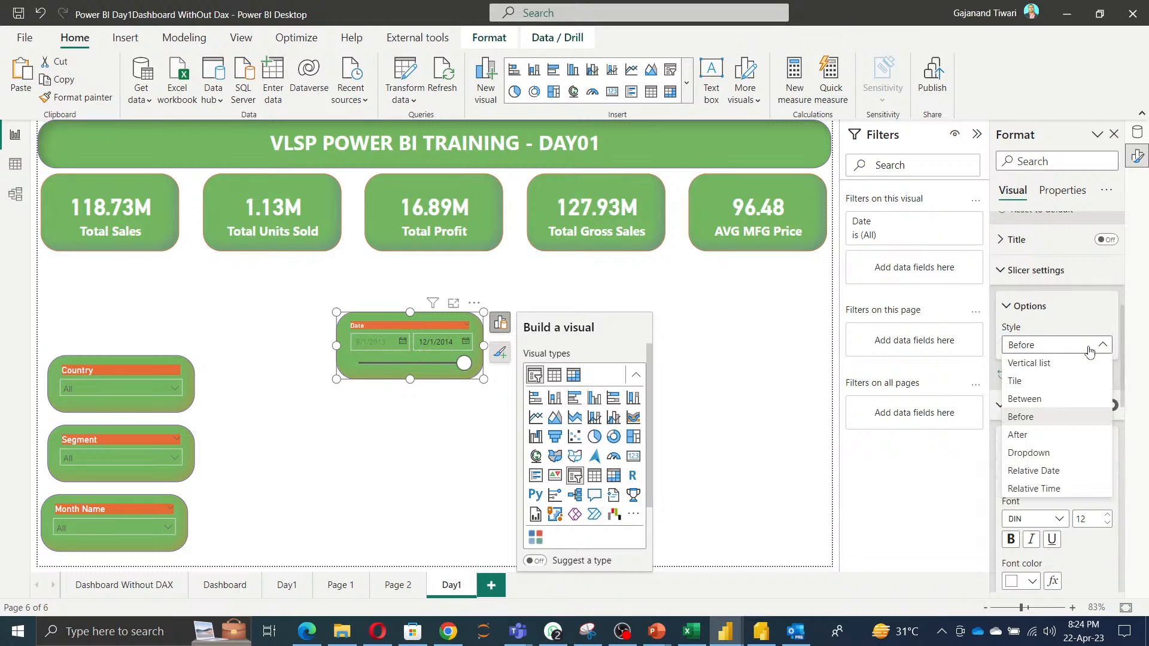
click(1027, 441)
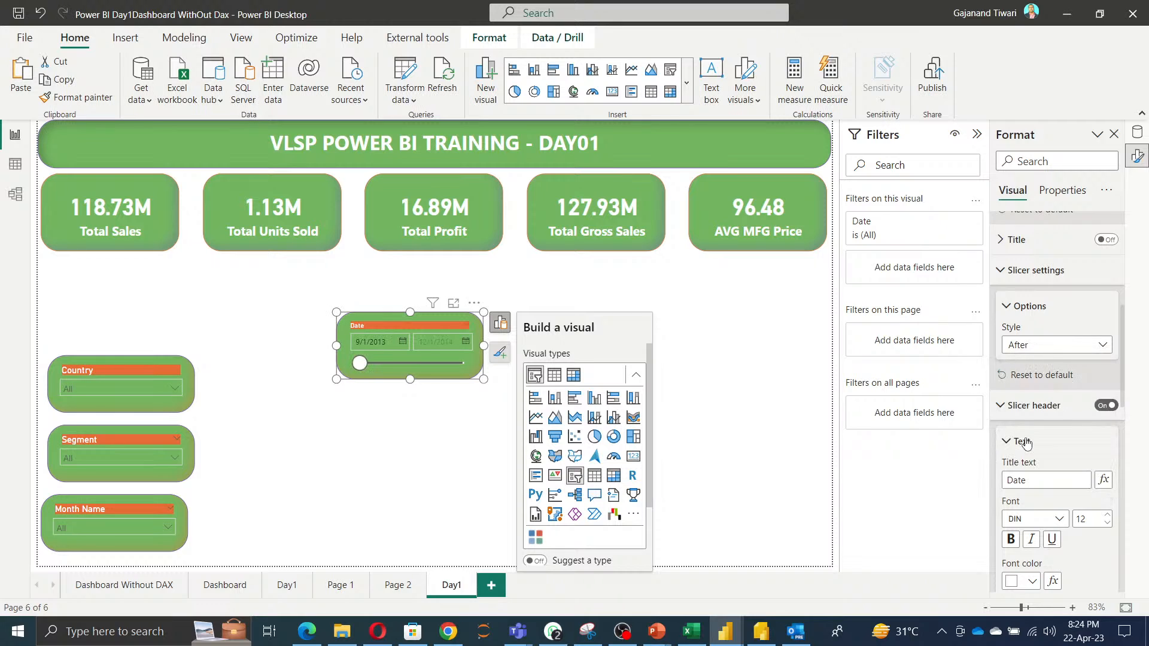
click(1054, 347)
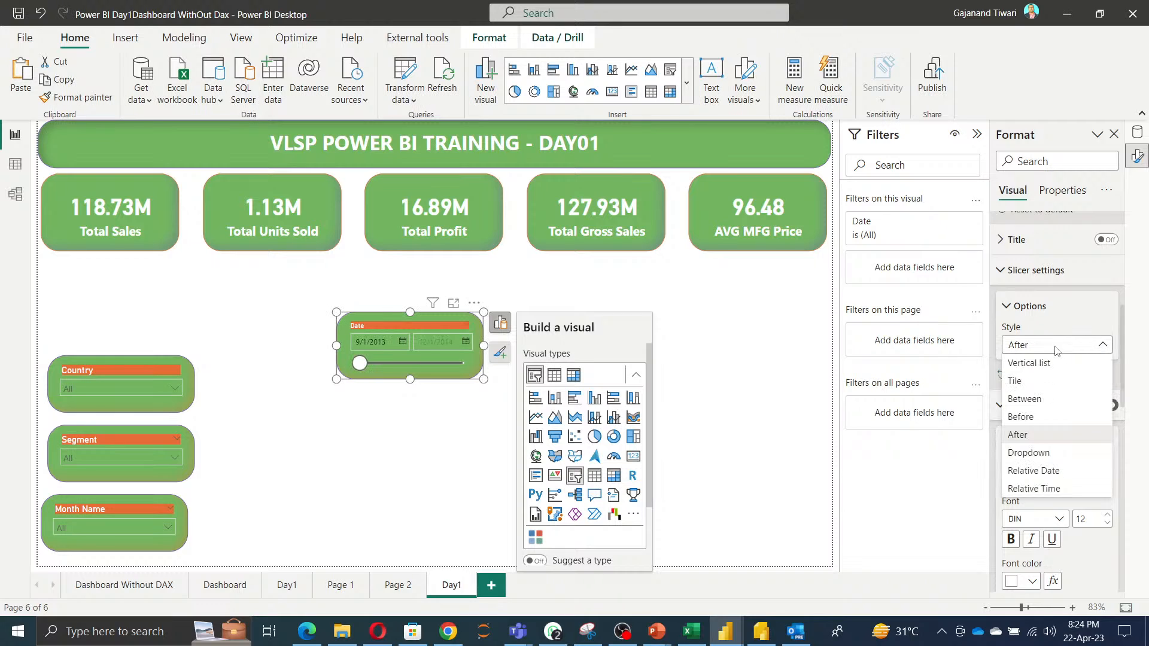
click(1029, 455)
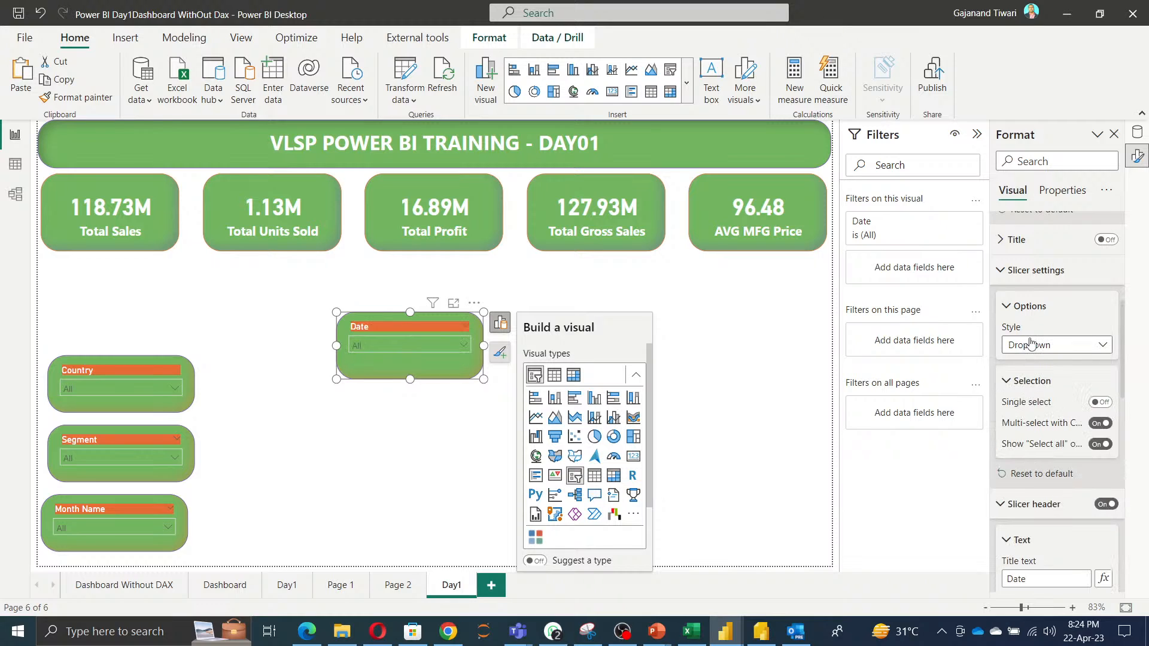
Set the Date slicer's style to Relative Date and browse its period and unit options without changing them.
click(1032, 344)
click(1032, 473)
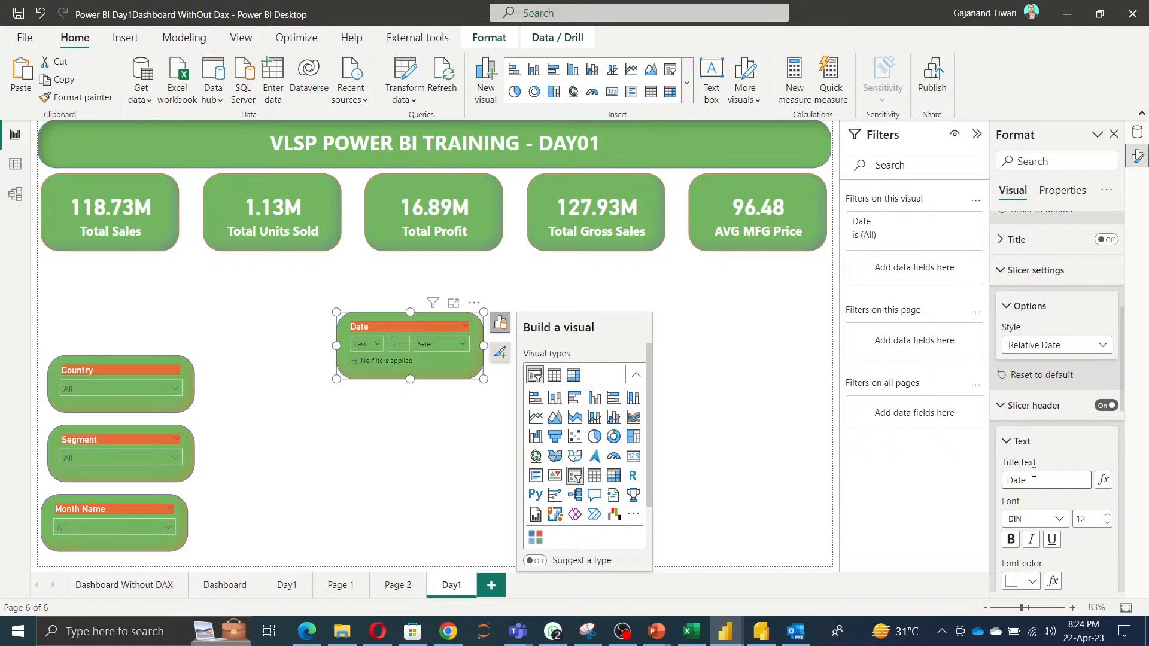
click(377, 345)
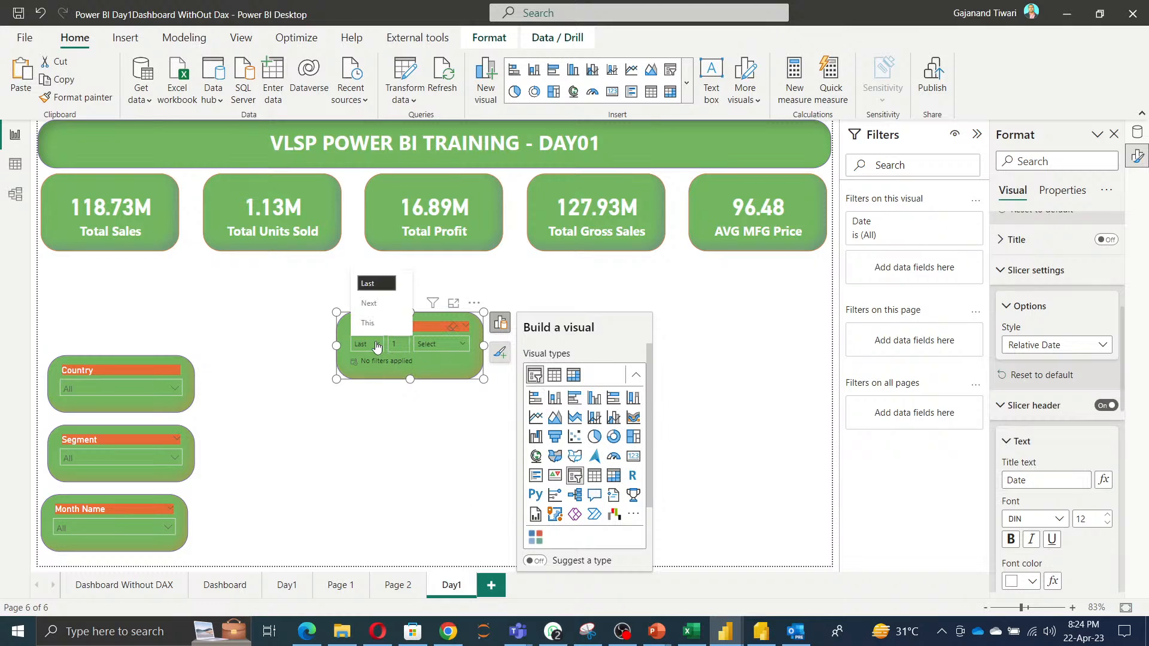
key(Down)
key(Down)
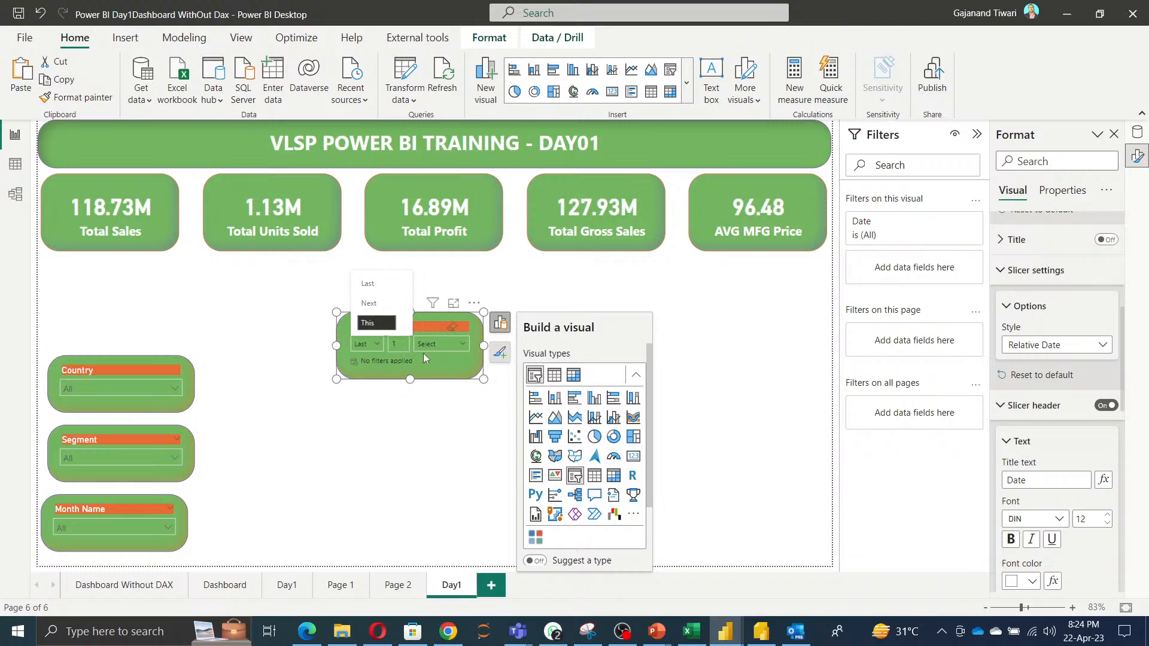
click(449, 347)
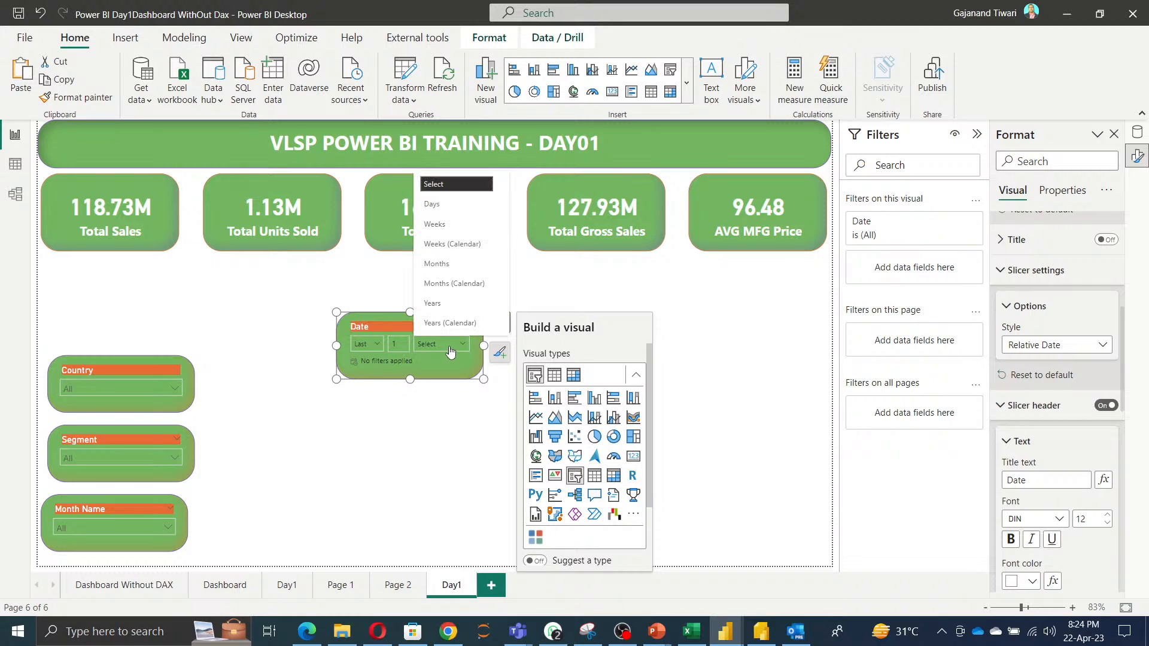
click(394, 343)
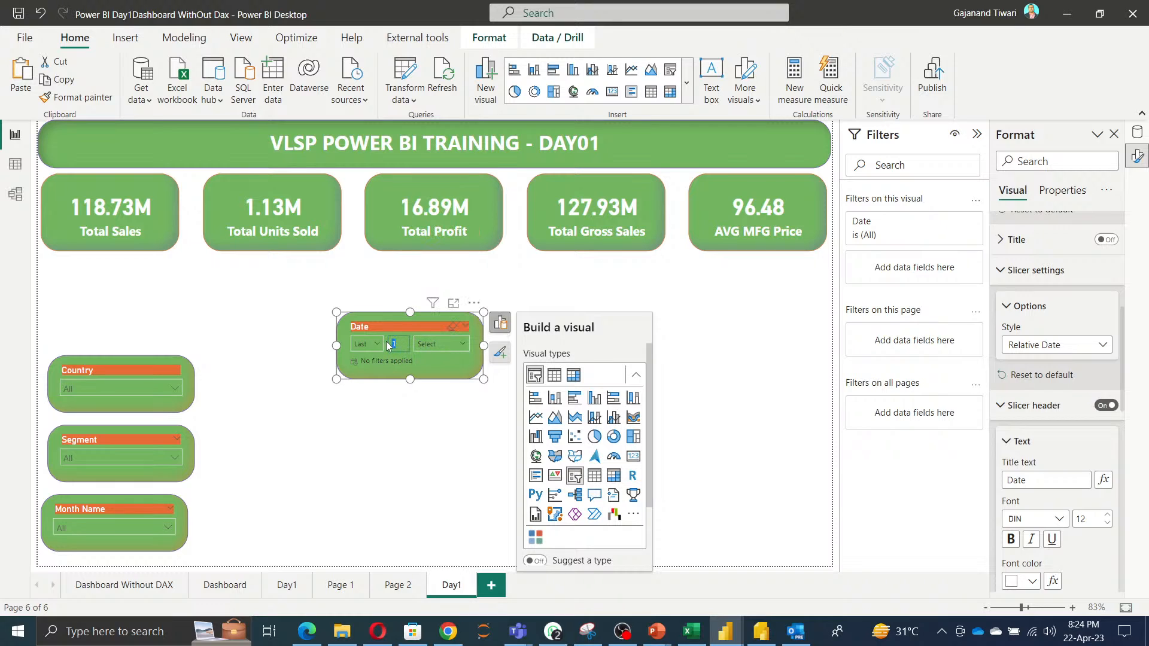
click(436, 346)
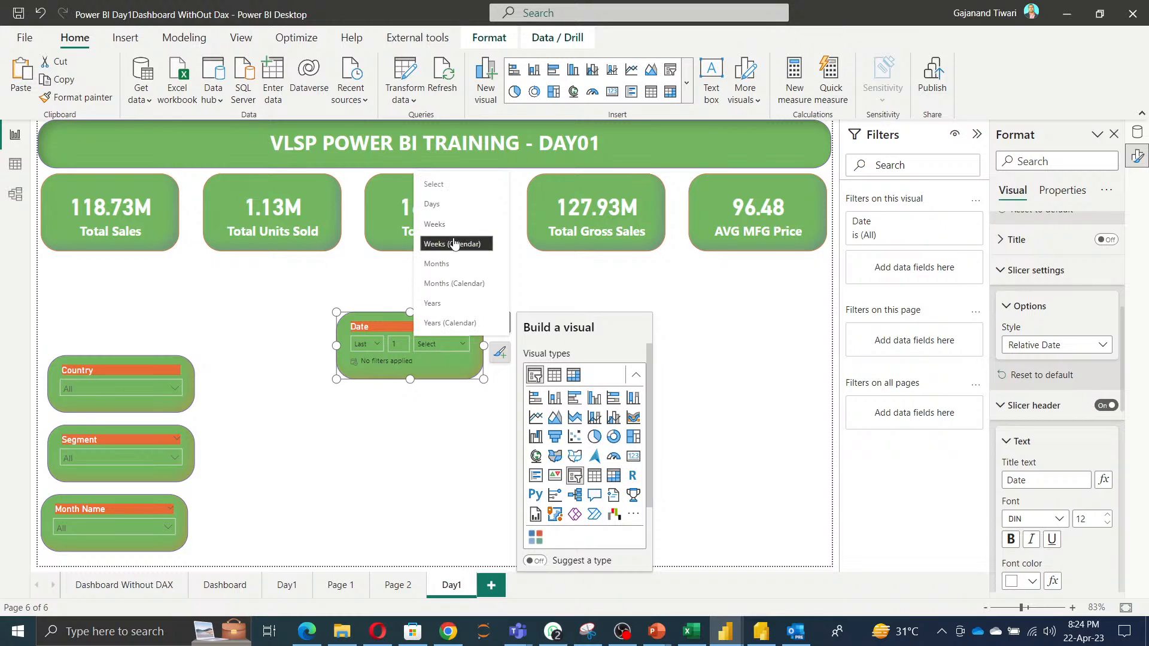
click(458, 373)
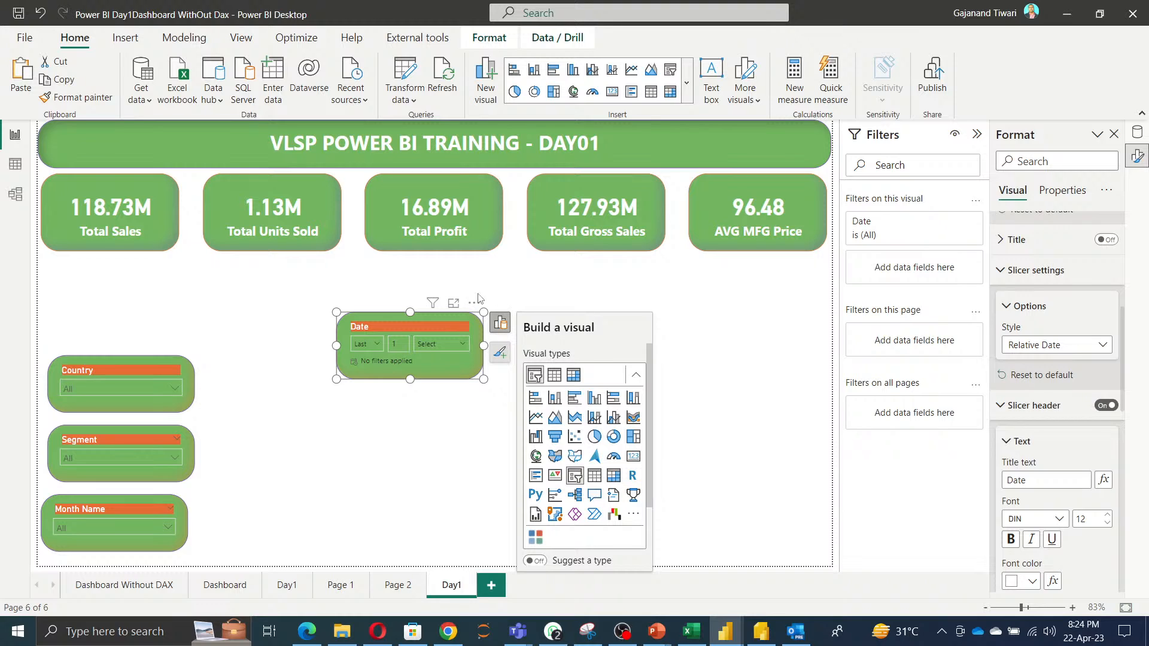
Move the Date slicer to the top of the slicer column, then select all four slicers and align them left.
drag(472, 306, 184, 256)
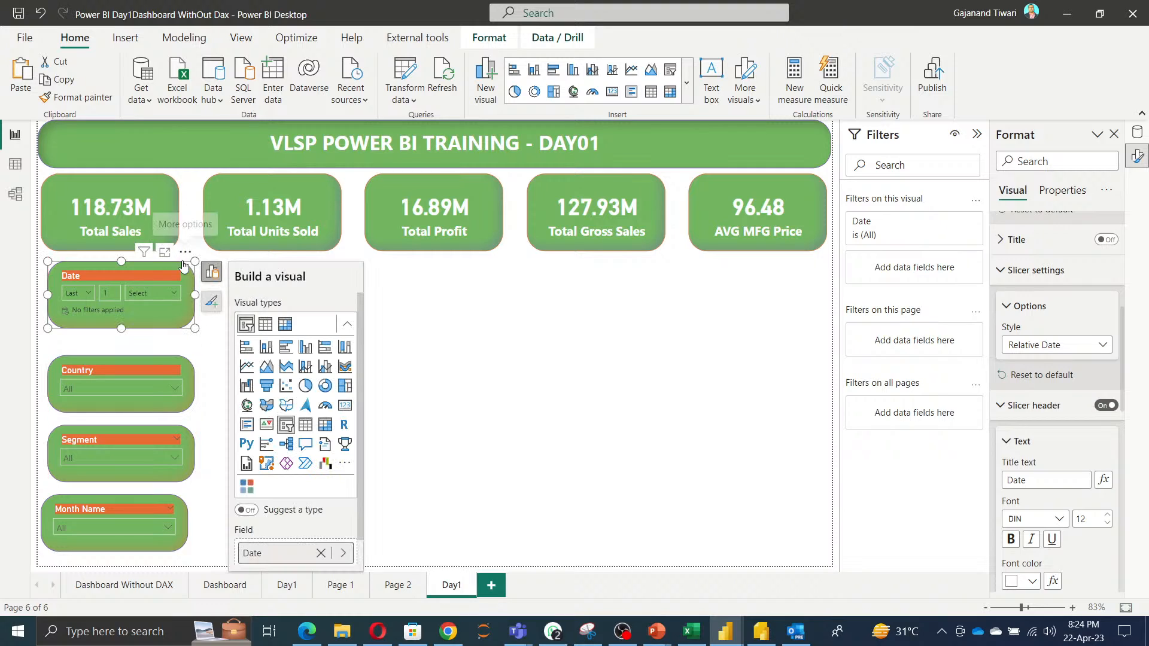
ctrl+click(99, 360)
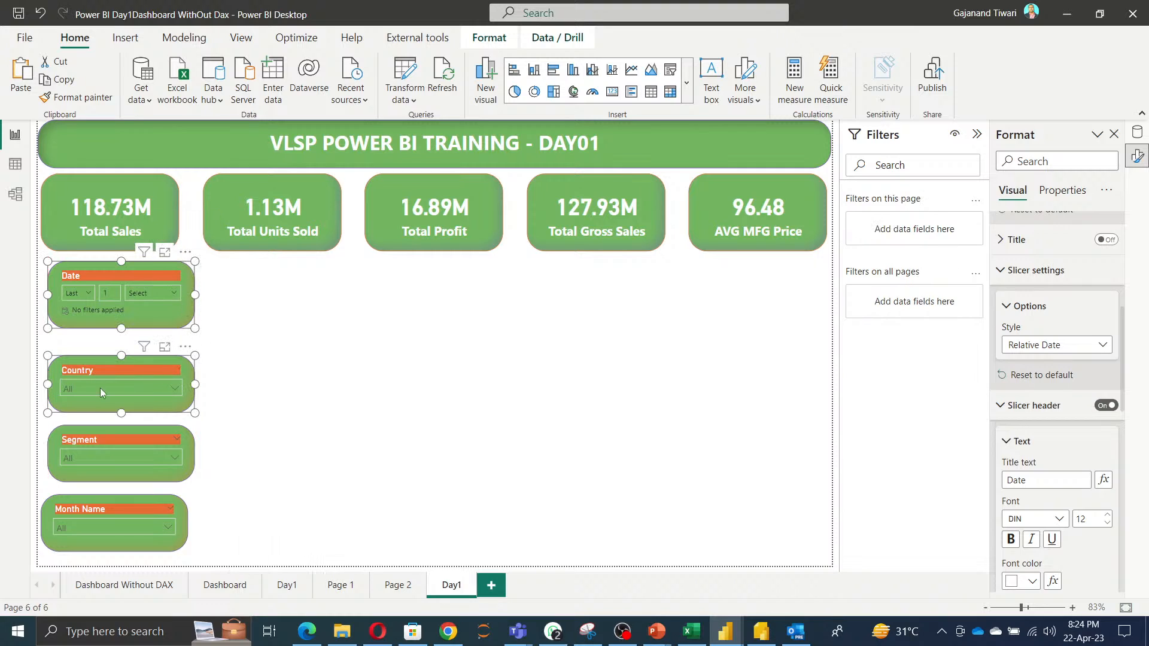
ctrl+click(94, 437)
ctrl+click(77, 510)
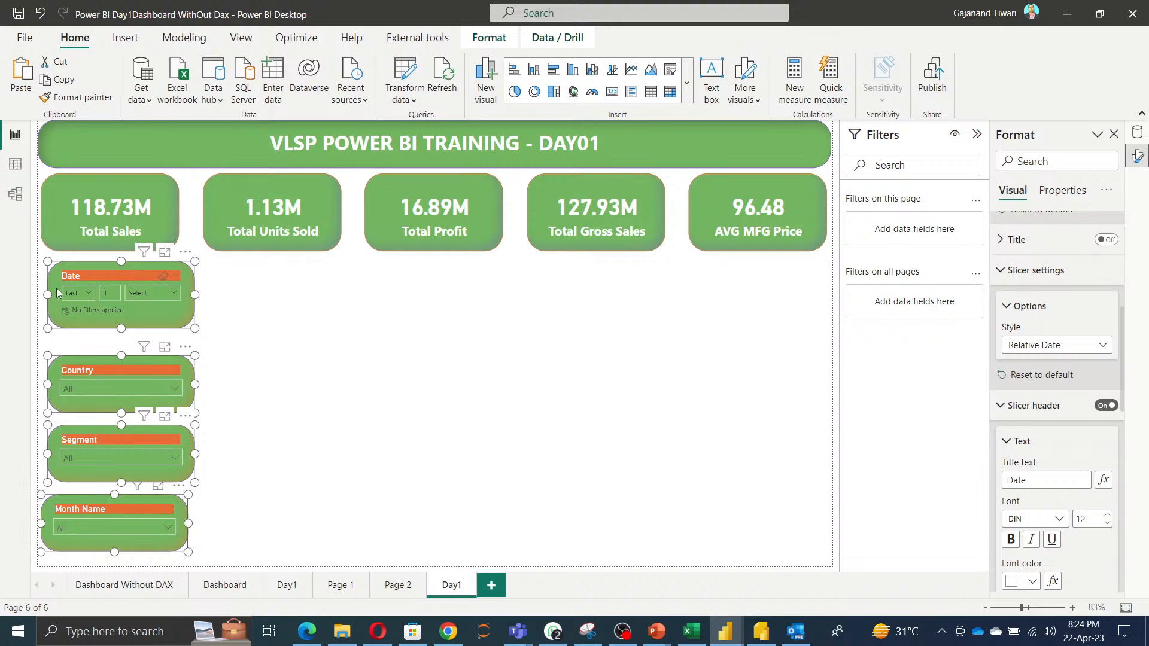
click(489, 38)
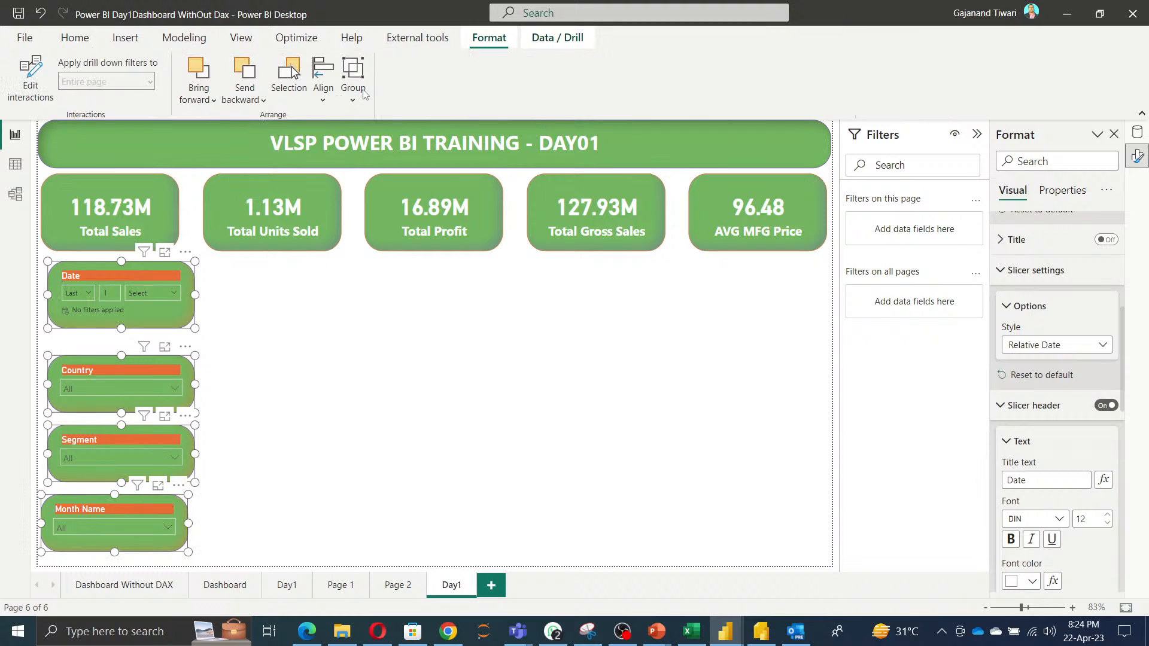
click(323, 105)
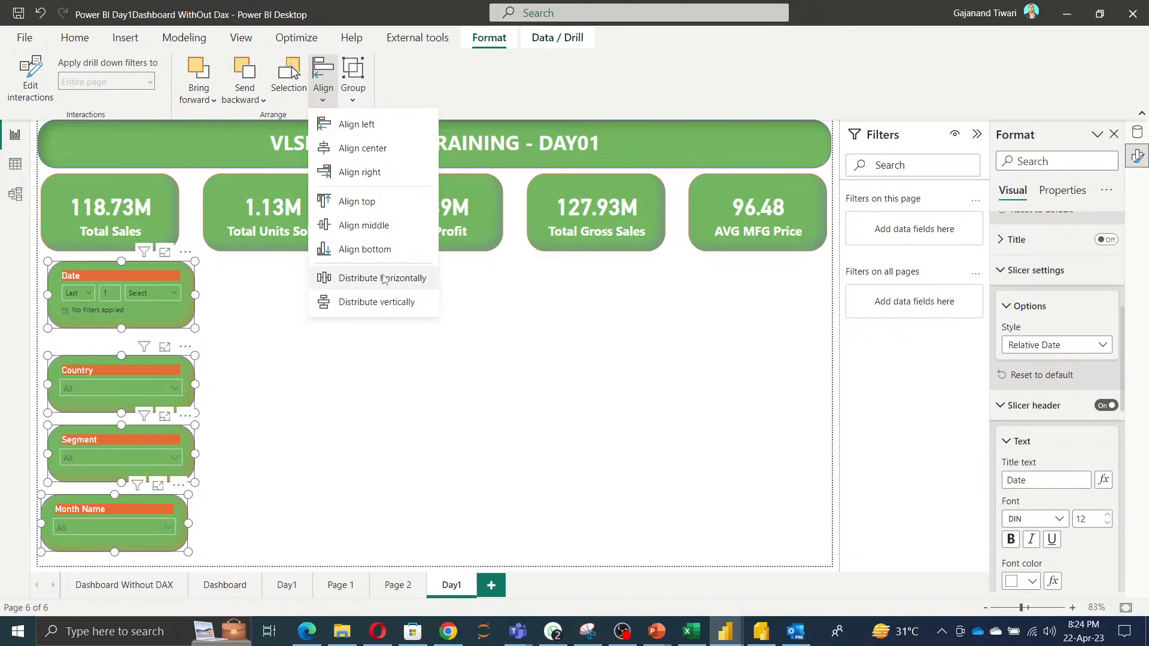
click(354, 125)
Distribute the four selected slicers vertically.
click(324, 99)
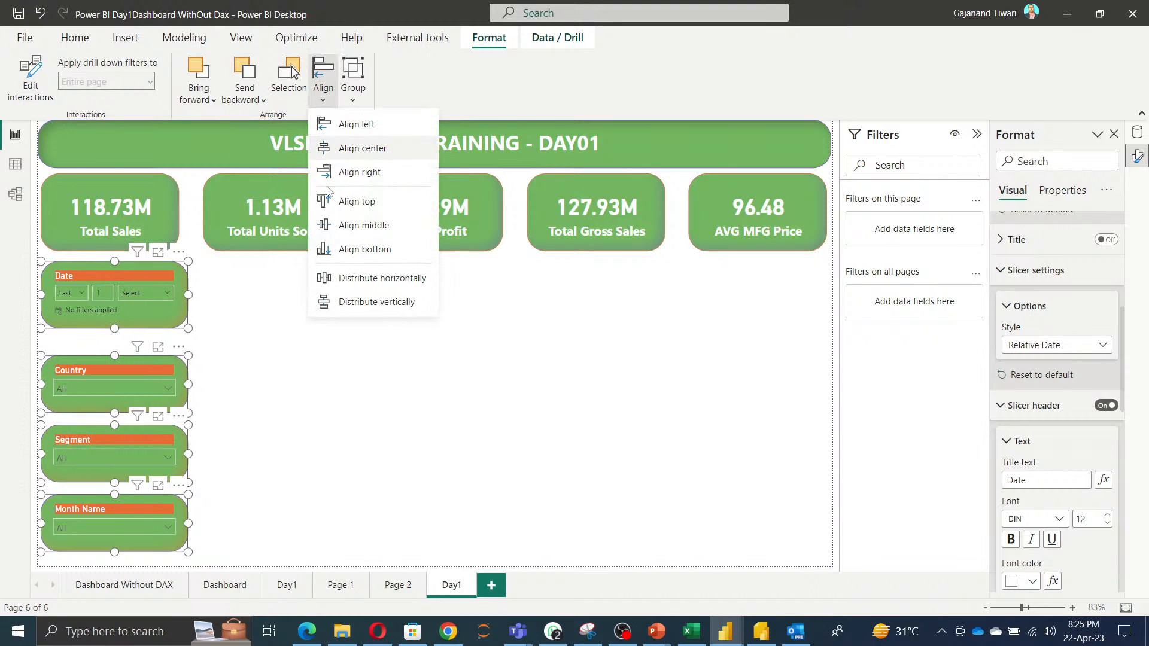
click(370, 302)
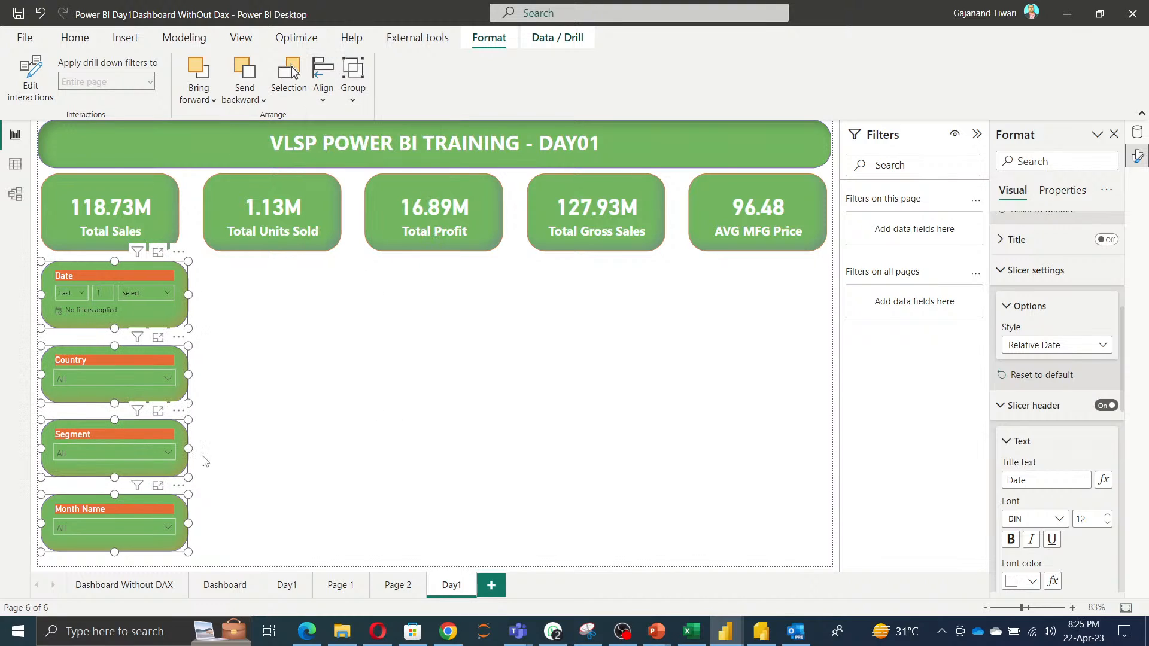
click(463, 409)
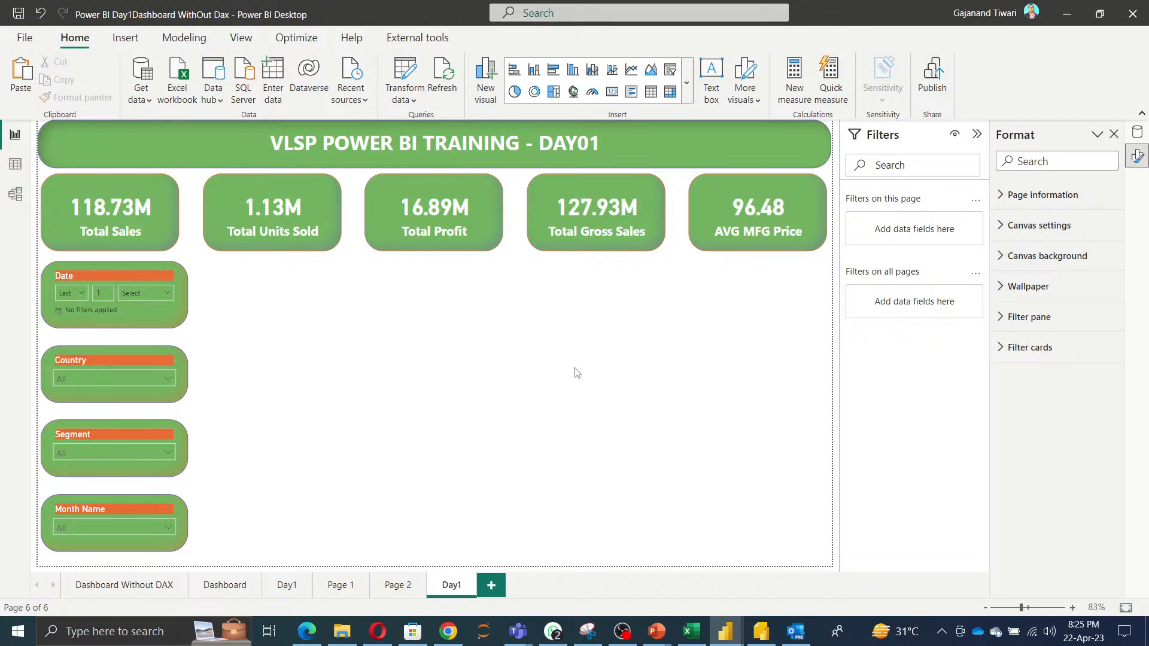
Copy the Total Sales By Segment chart from the Dashboard Without DAX page and paste it onto Day1 beside the slicers.
click(157, 590)
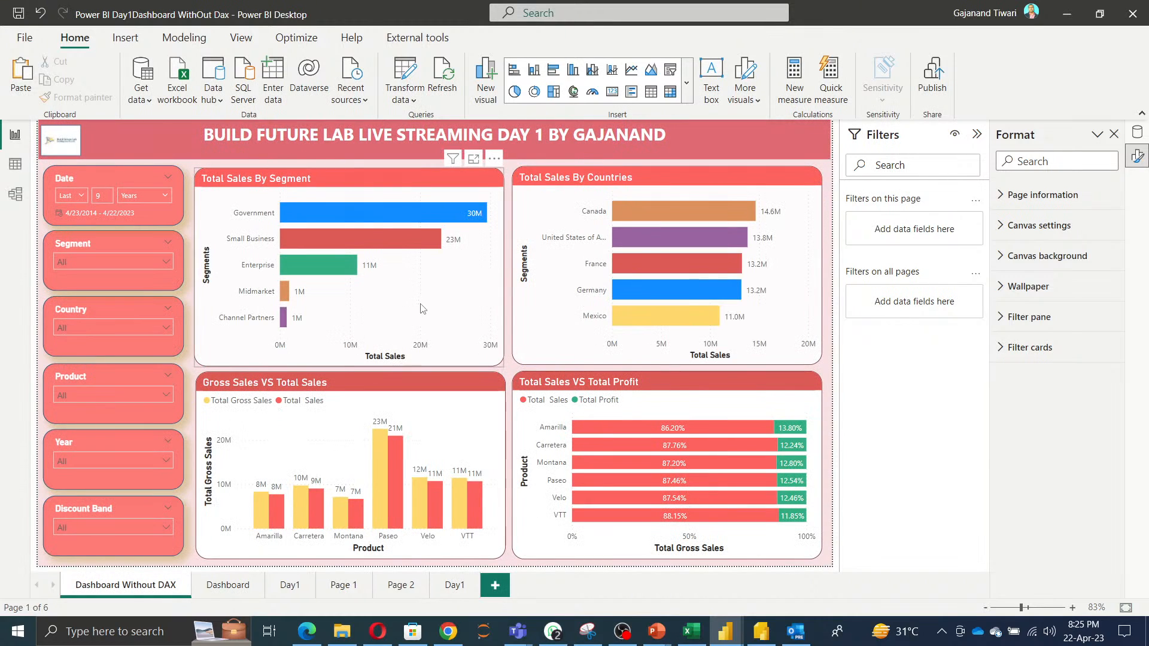
click(423, 309)
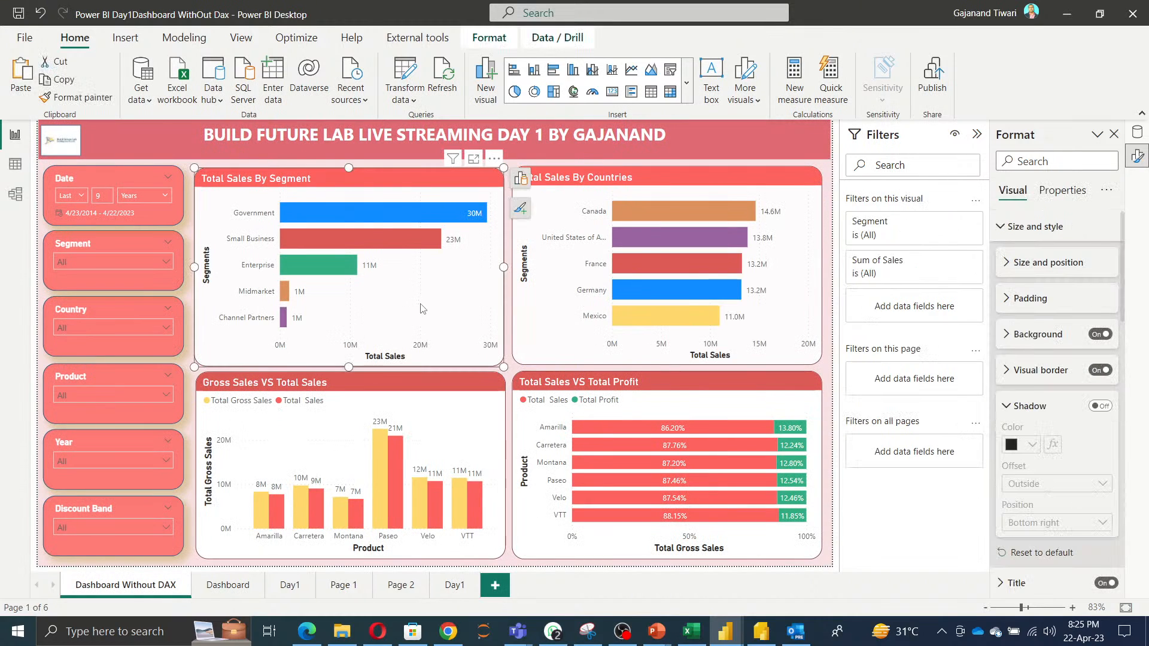
click(452, 587)
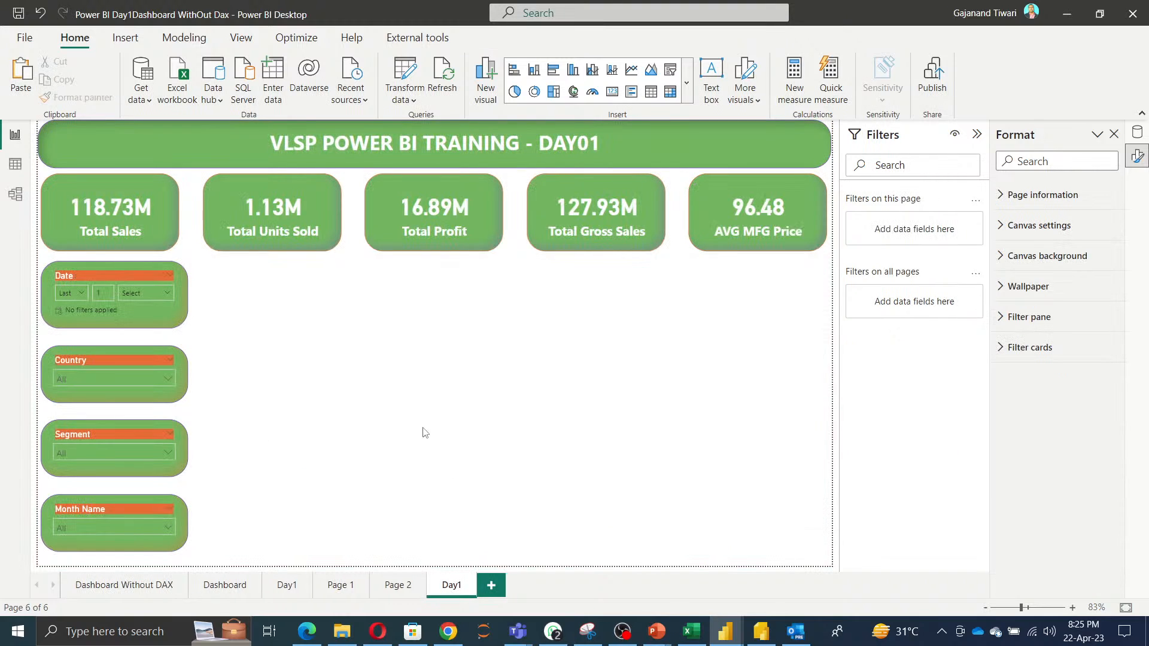
key(ctrl+v)
drag(402, 318, 404, 401)
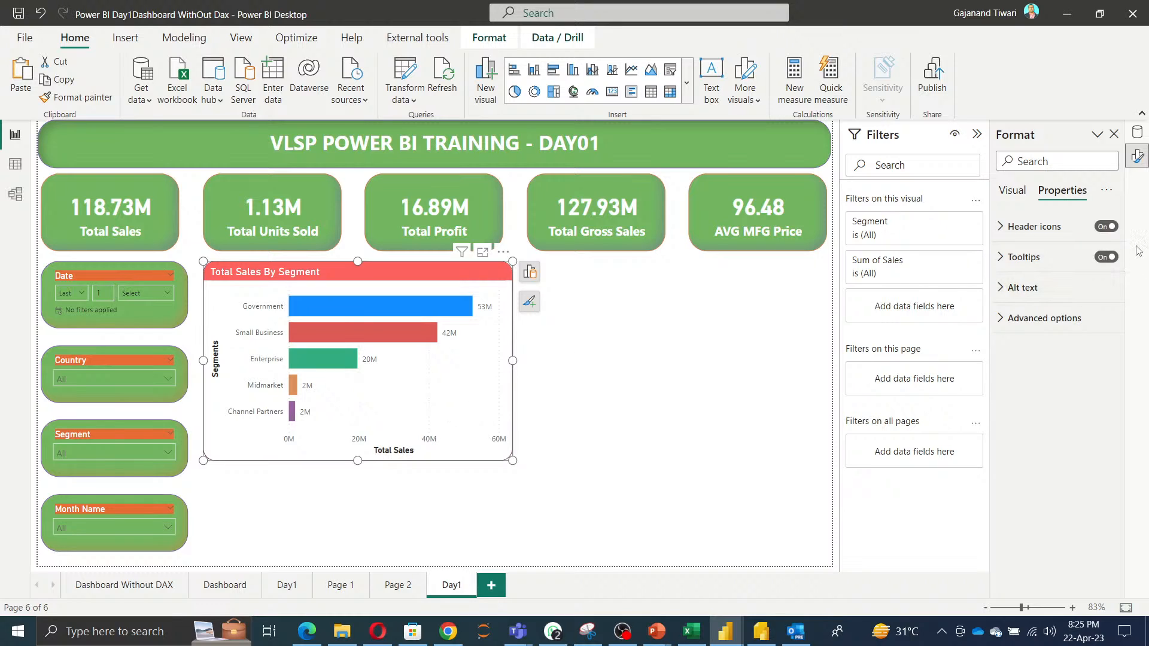
Add a new blank stacked bar chart visual to the right of the Total Sales By Segment chart.
right_click(689, 324)
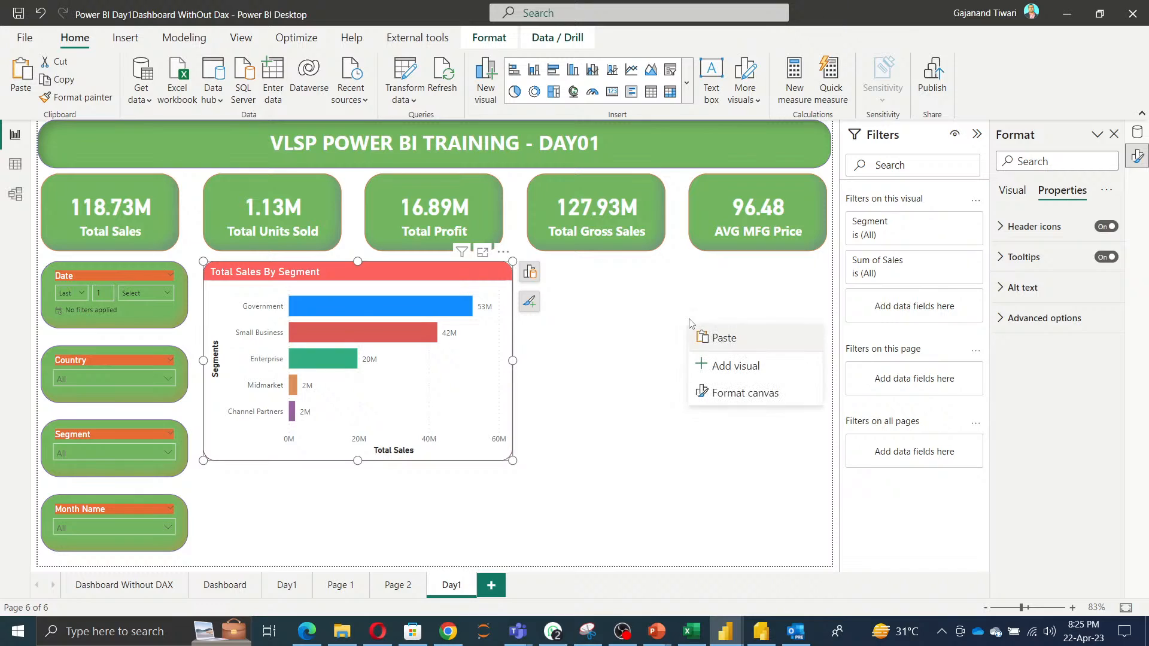
click(738, 395)
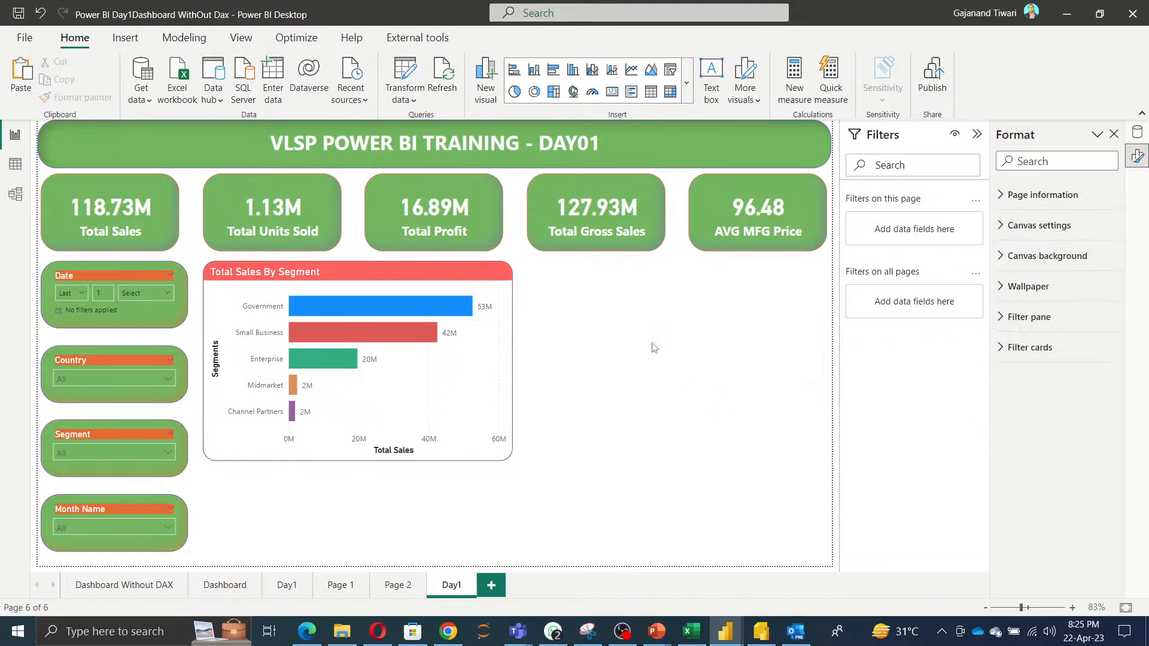
right_click(634, 330)
click(665, 374)
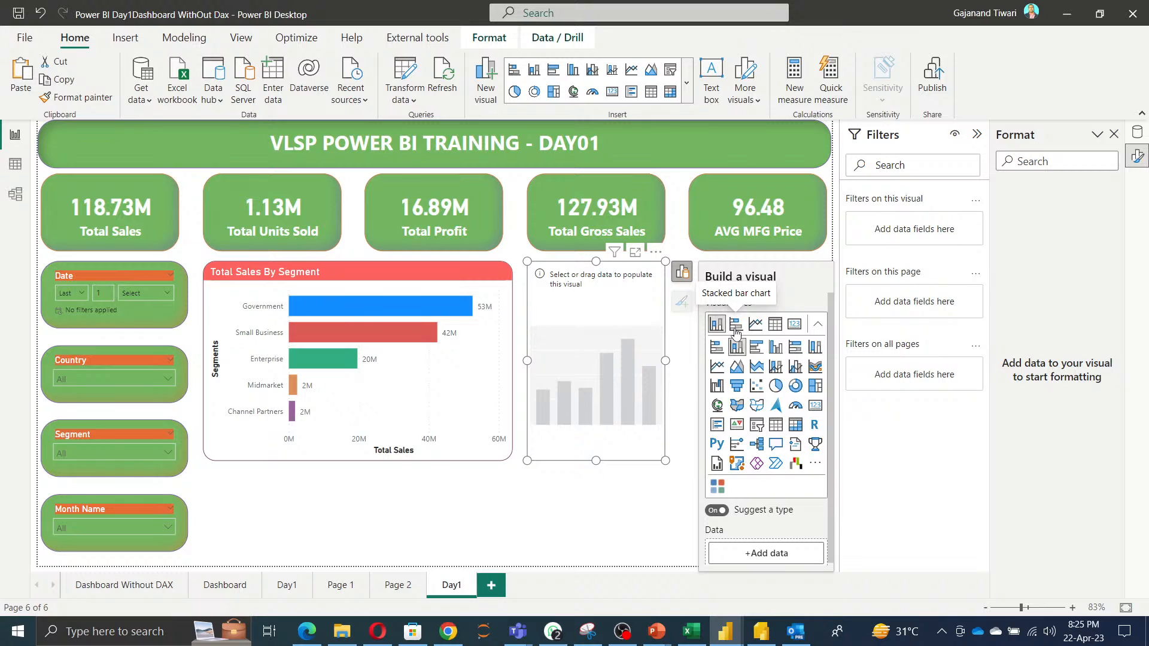
click(735, 327)
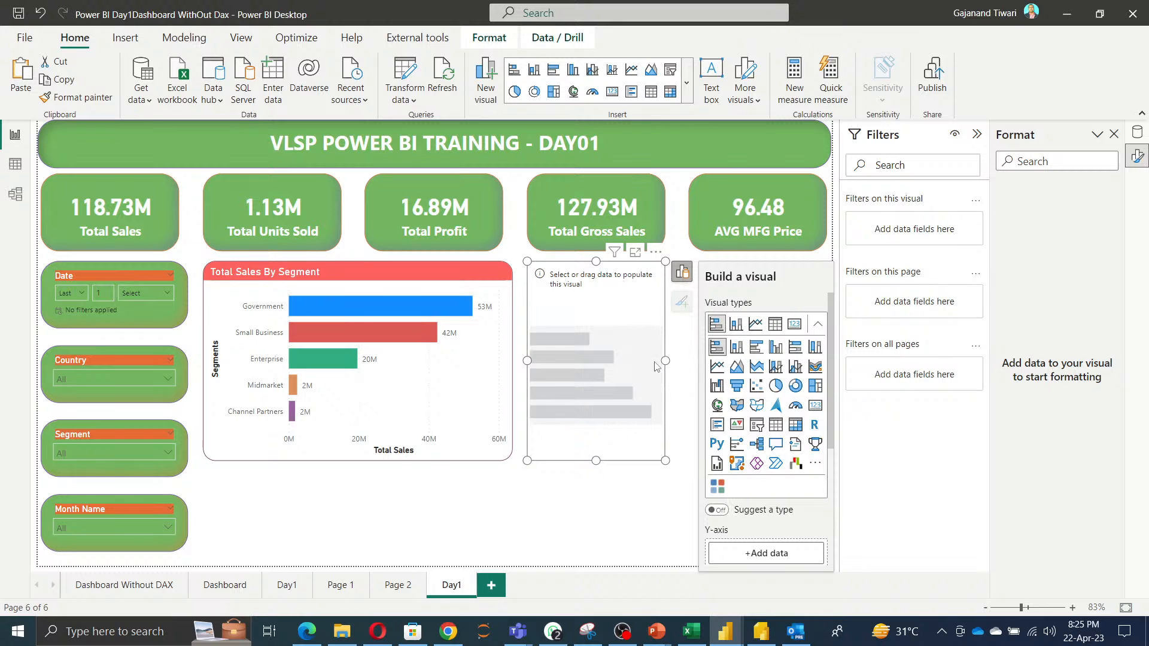
click(631, 469)
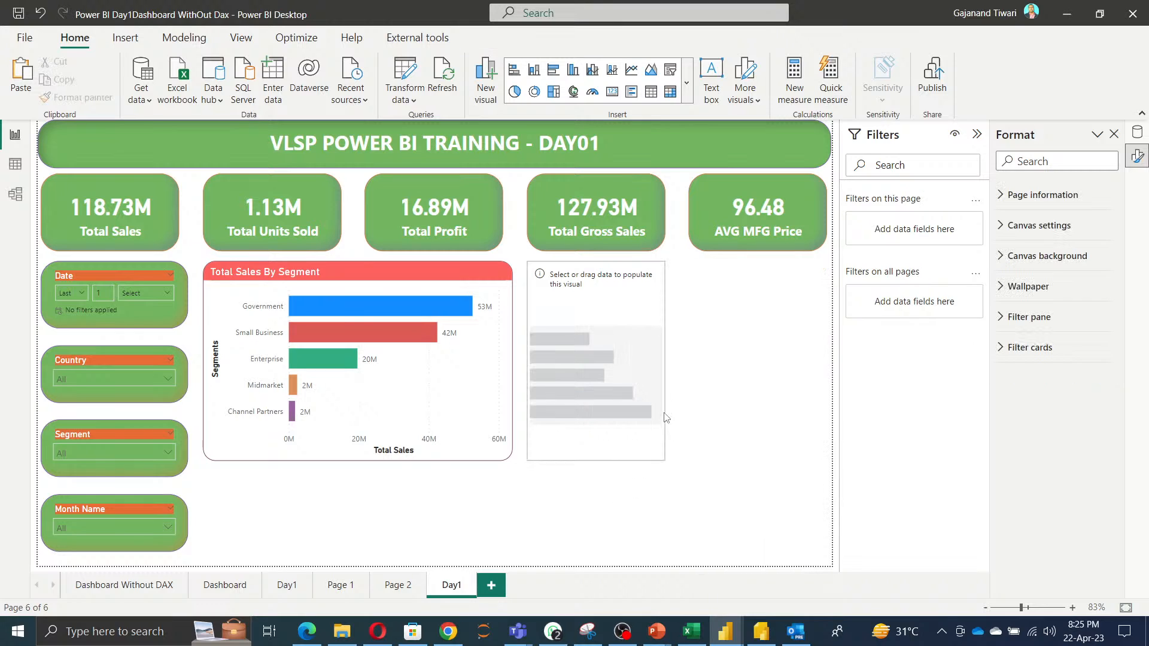
Widen the new bar chart so it extends to the canvas's right edge.
click(663, 371)
drag(666, 361, 825, 349)
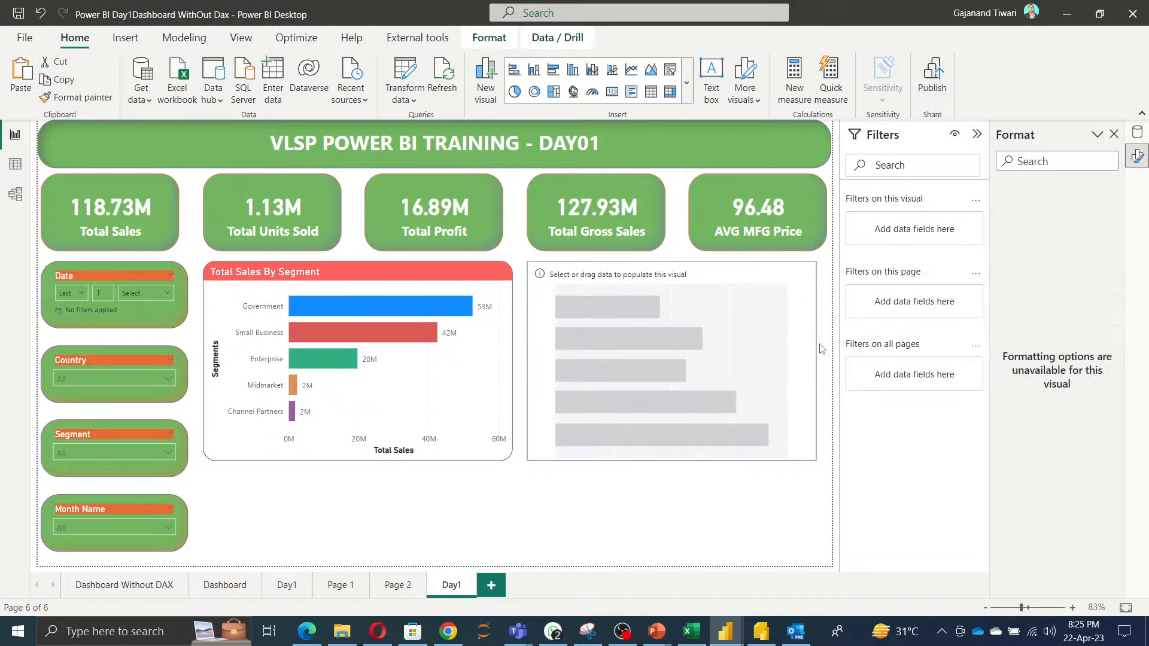
drag(682, 343, 676, 346)
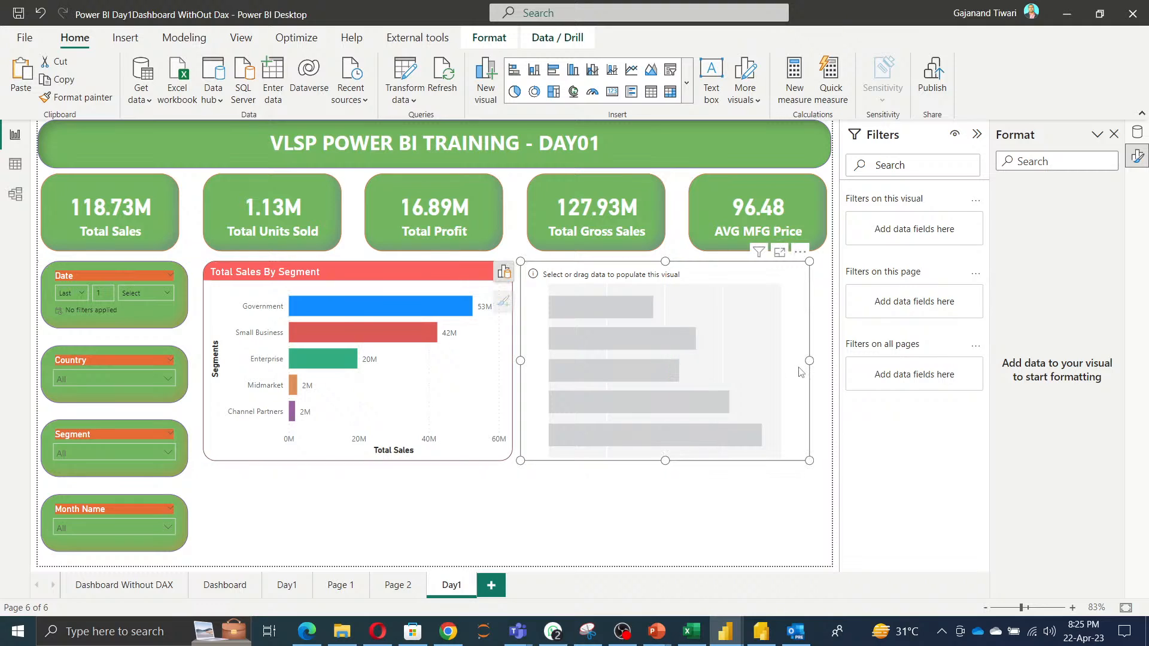
drag(809, 366, 812, 365)
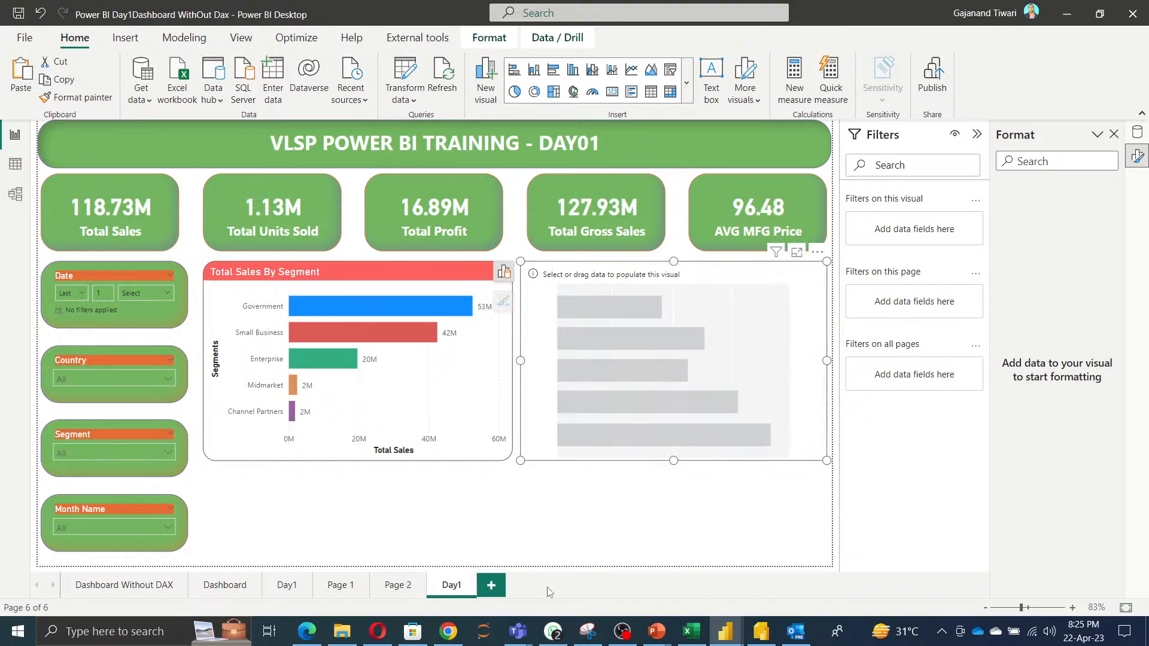
Switch to Chrome, open a new tab and search Google for color crop tool.
click(101, 632)
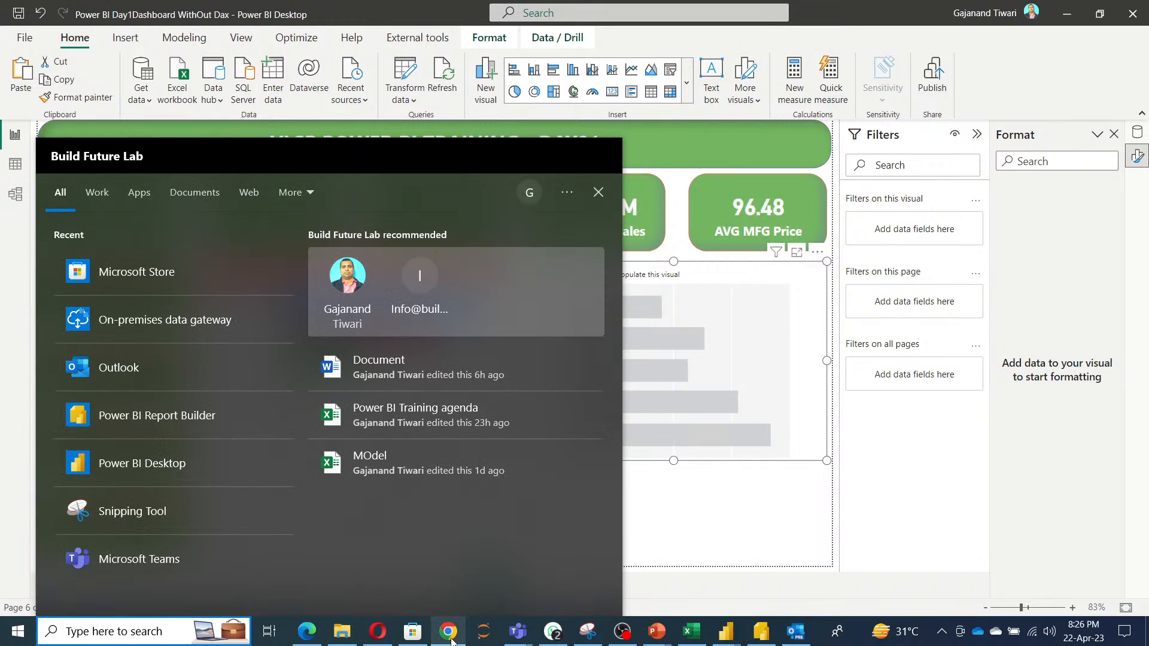
click(448, 635)
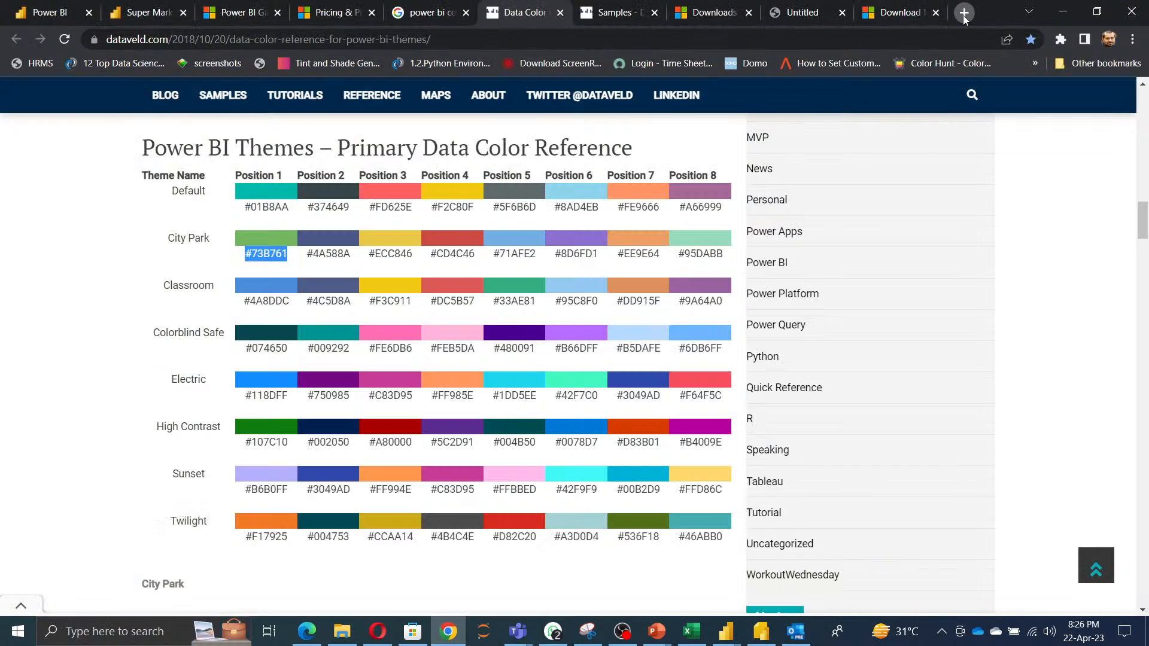
click(964, 13)
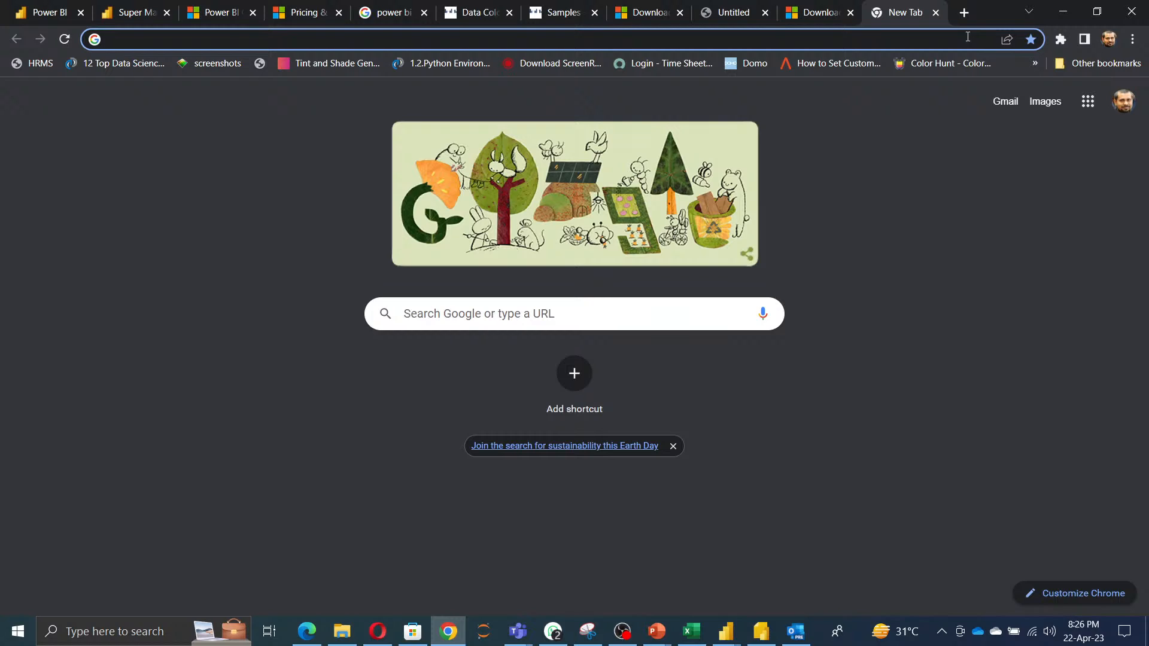
text(goo)
key(Return)
text(co)
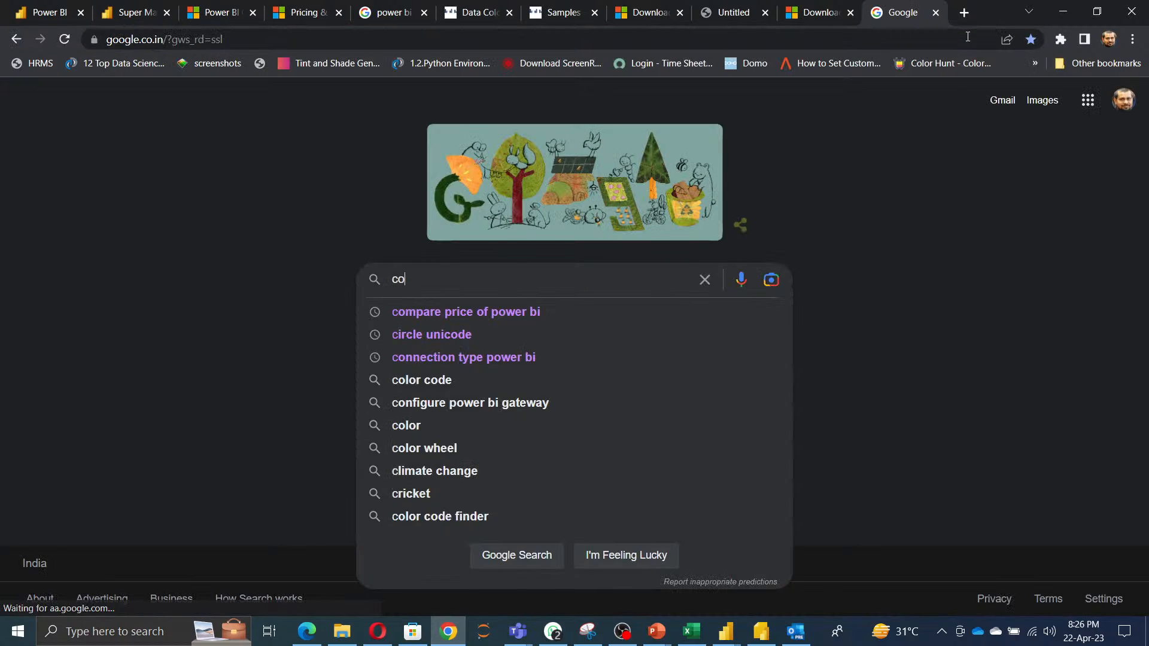
text(lo)
key(Down)
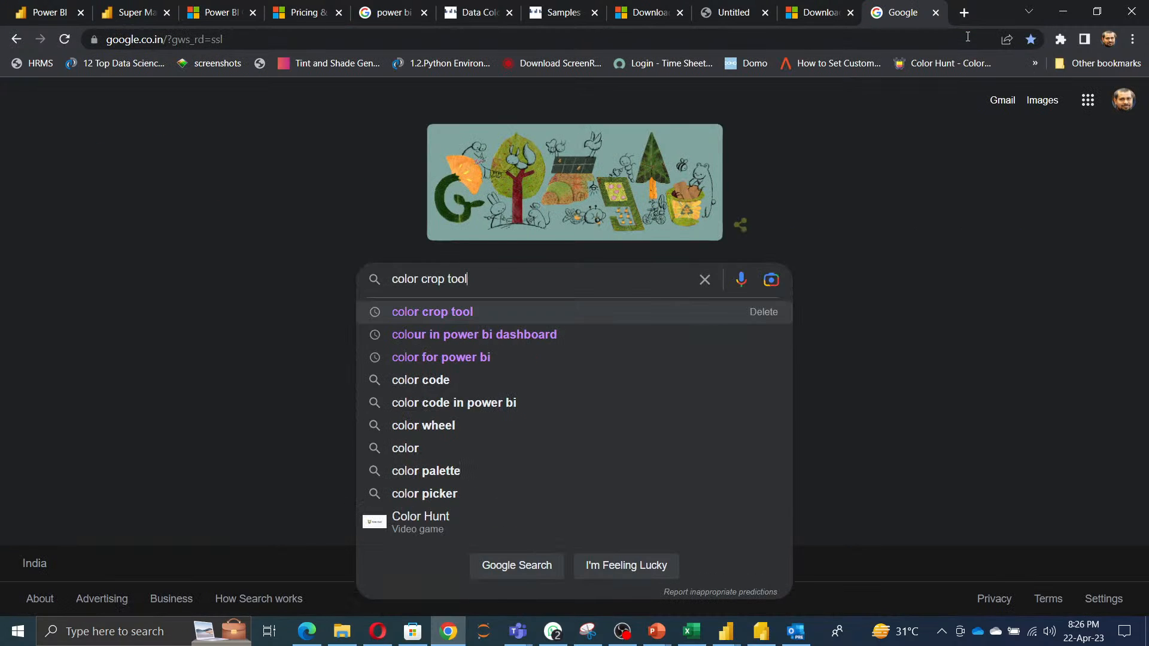
key(Return)
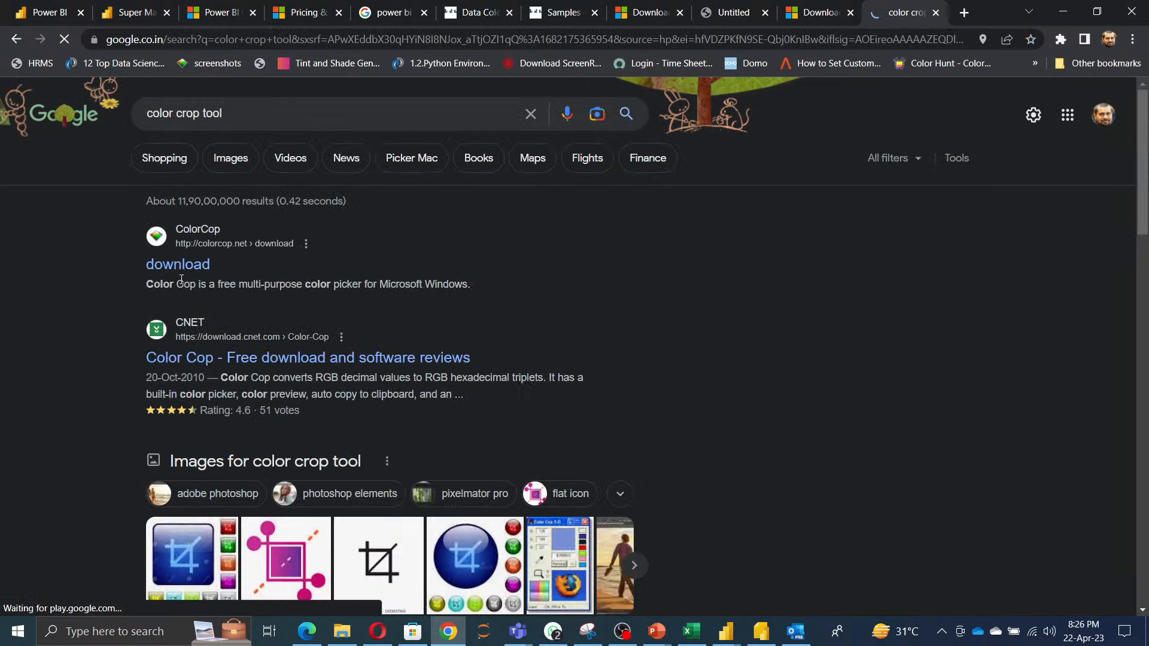
Open the Color Cop download page and save the colorcop-setup installer to the Downloads folder.
click(173, 264)
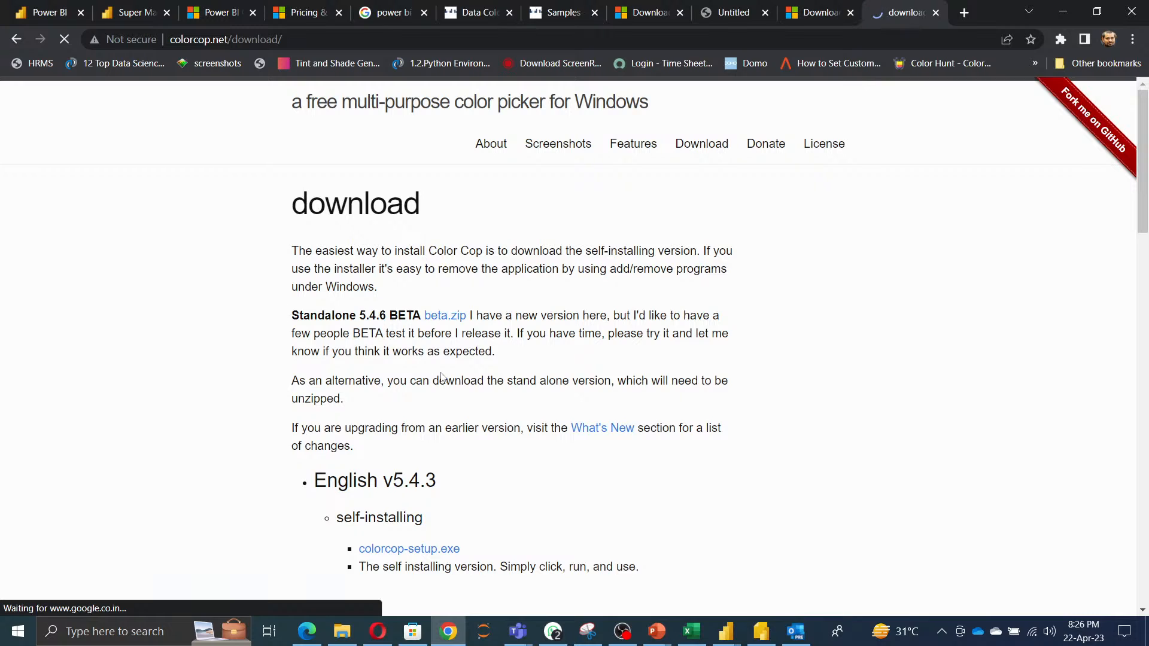
scroll(440, 525, down, 2)
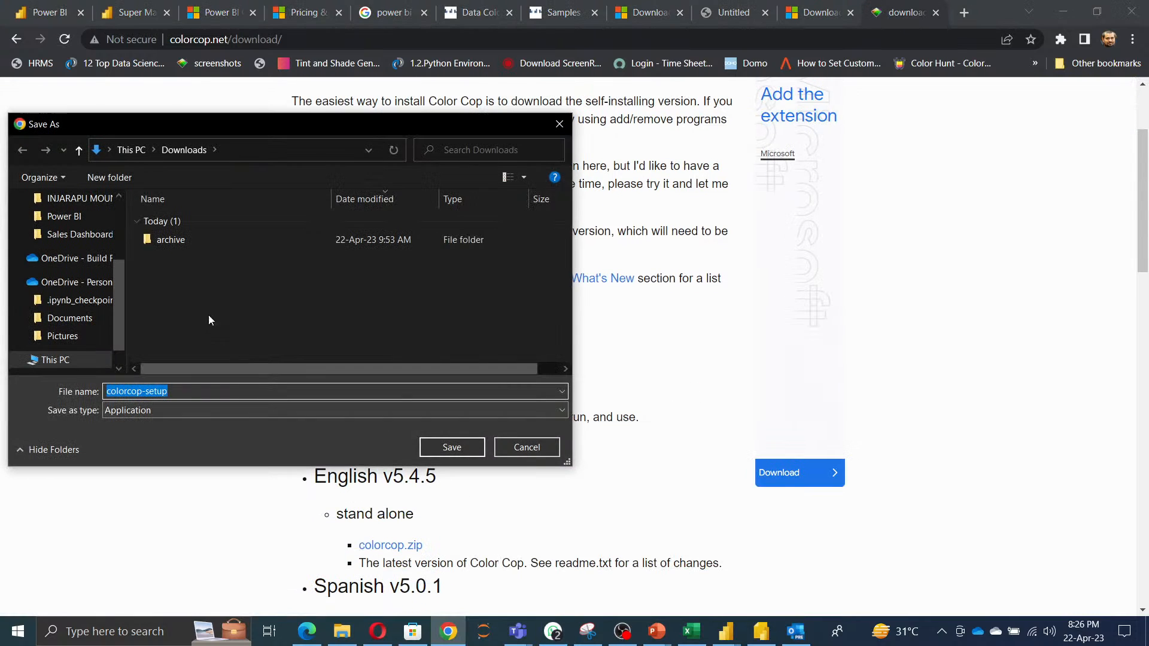
scroll(62, 251, up, 3)
click(60, 246)
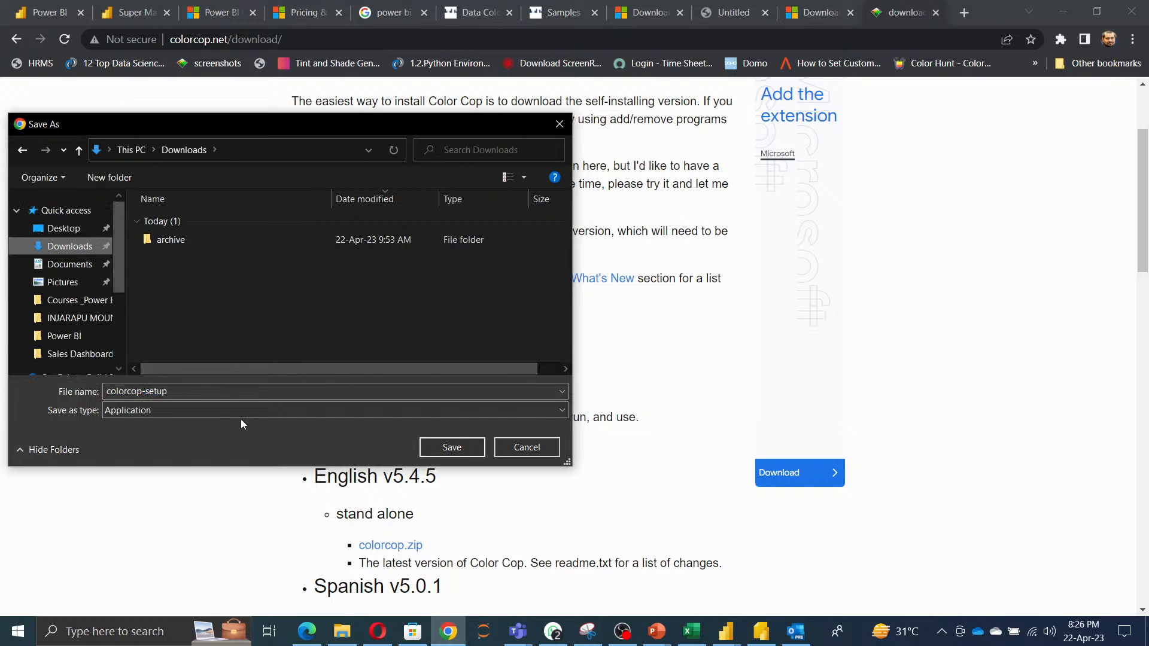
click(465, 449)
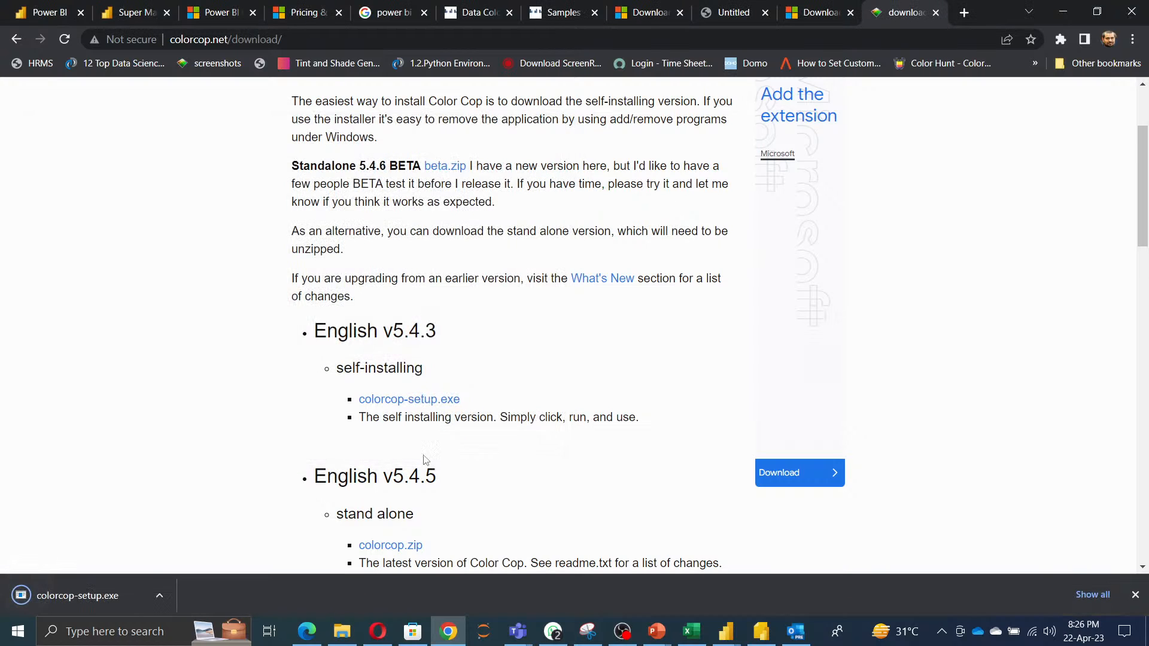
Run the downloaded colorcop-setup.exe and install Color Cop with default settings, accepting the licence agreement and launching it.
click(163, 599)
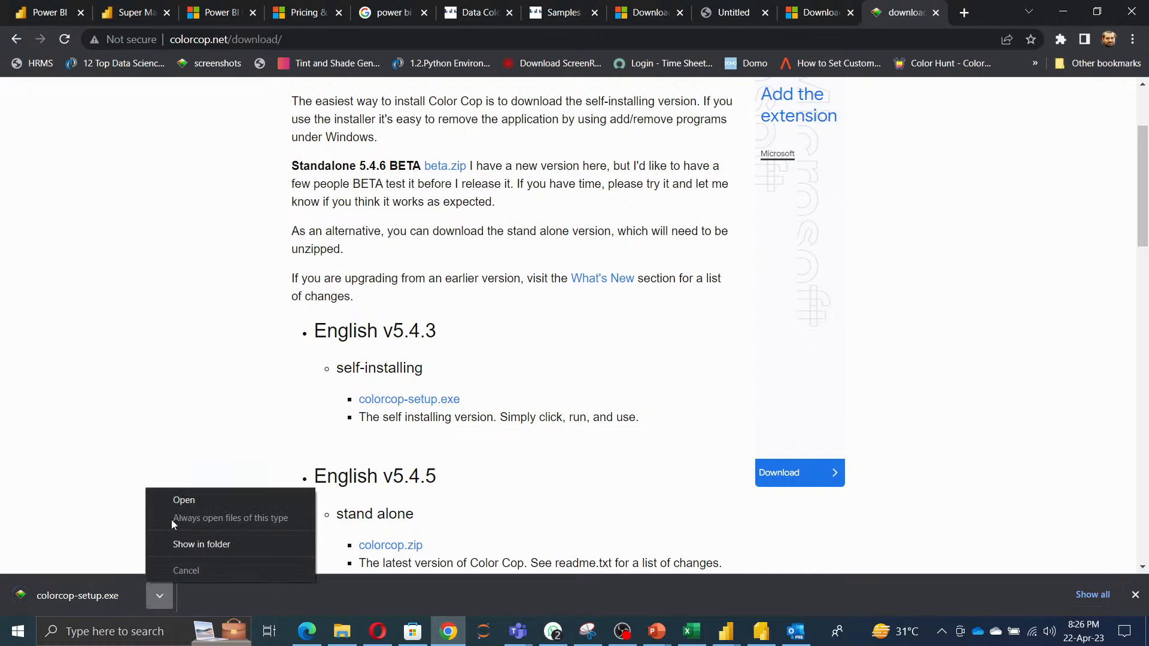
click(185, 500)
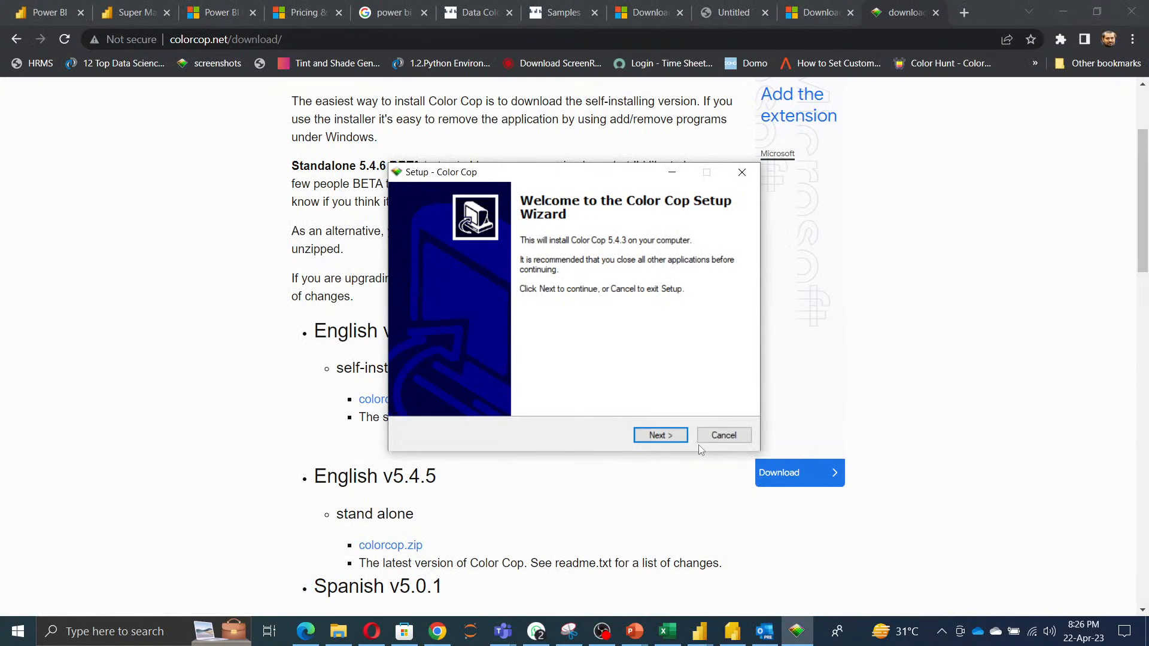
click(663, 437)
click(469, 389)
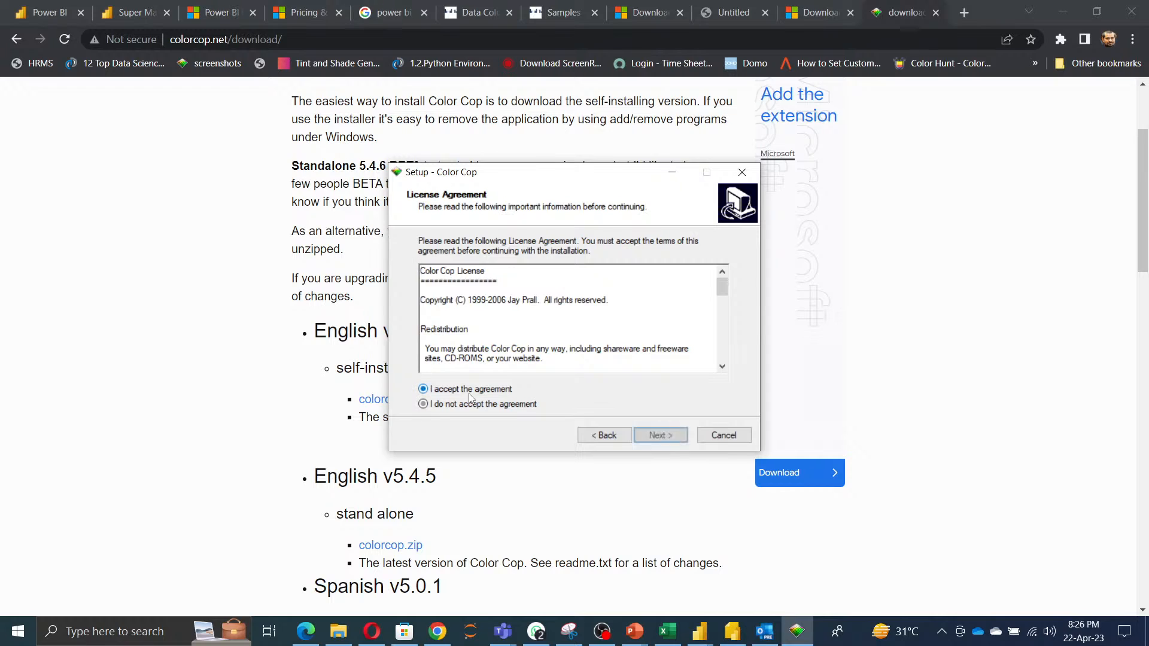
click(658, 434)
click(660, 435)
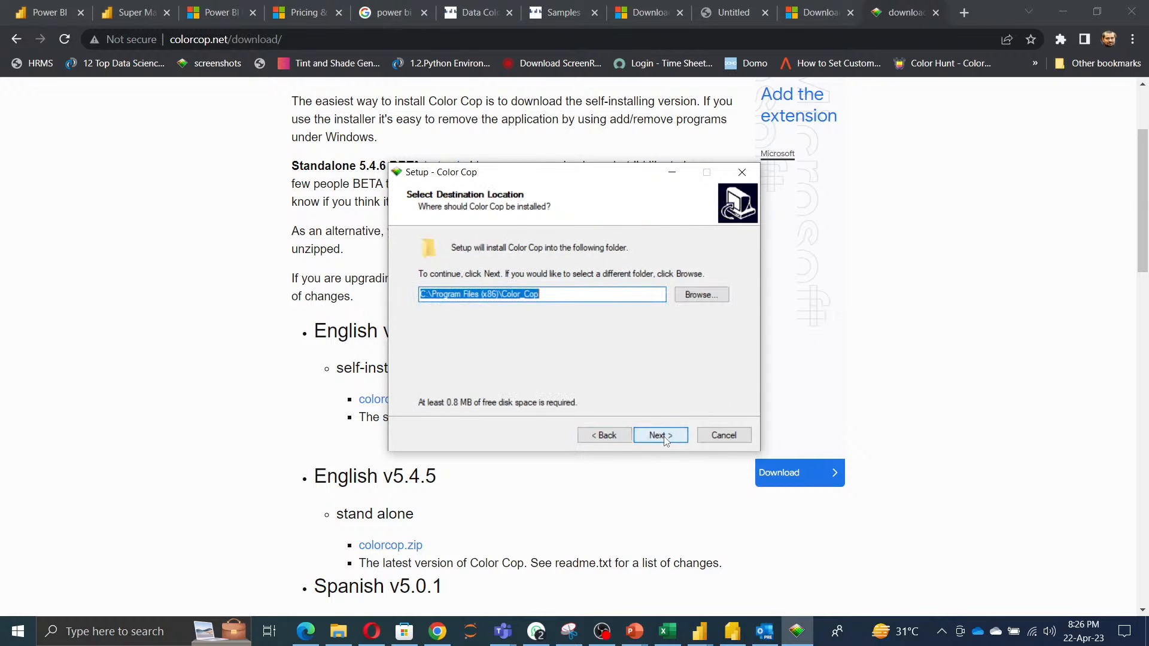
click(661, 436)
click(661, 435)
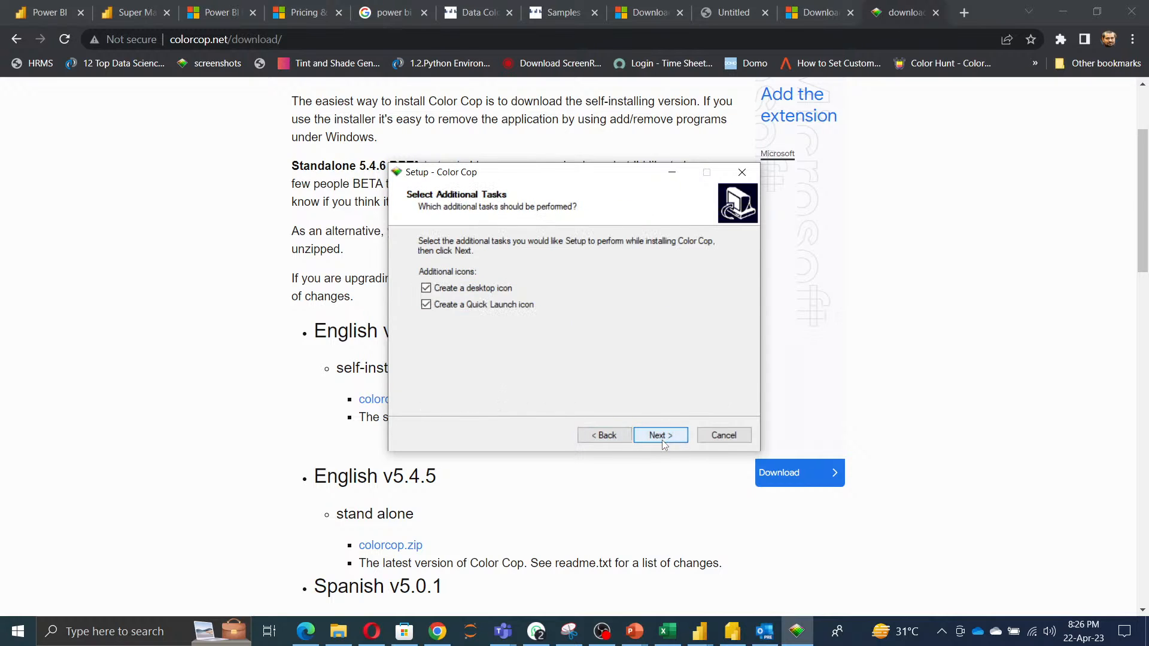
click(662, 440)
click(662, 439)
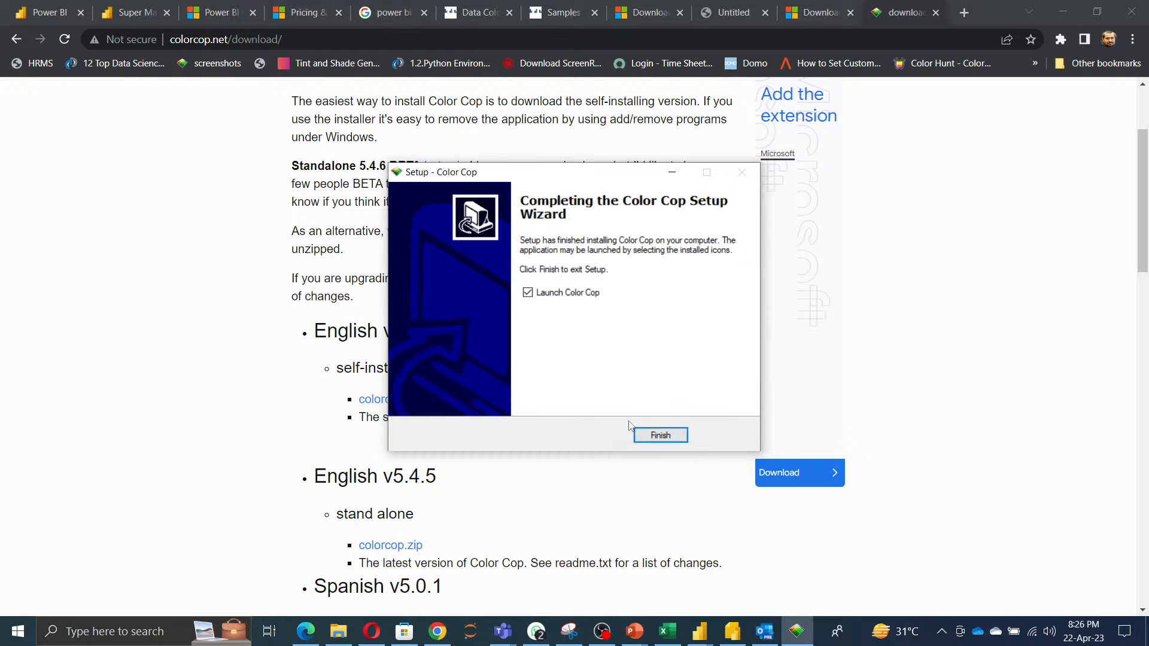
click(658, 435)
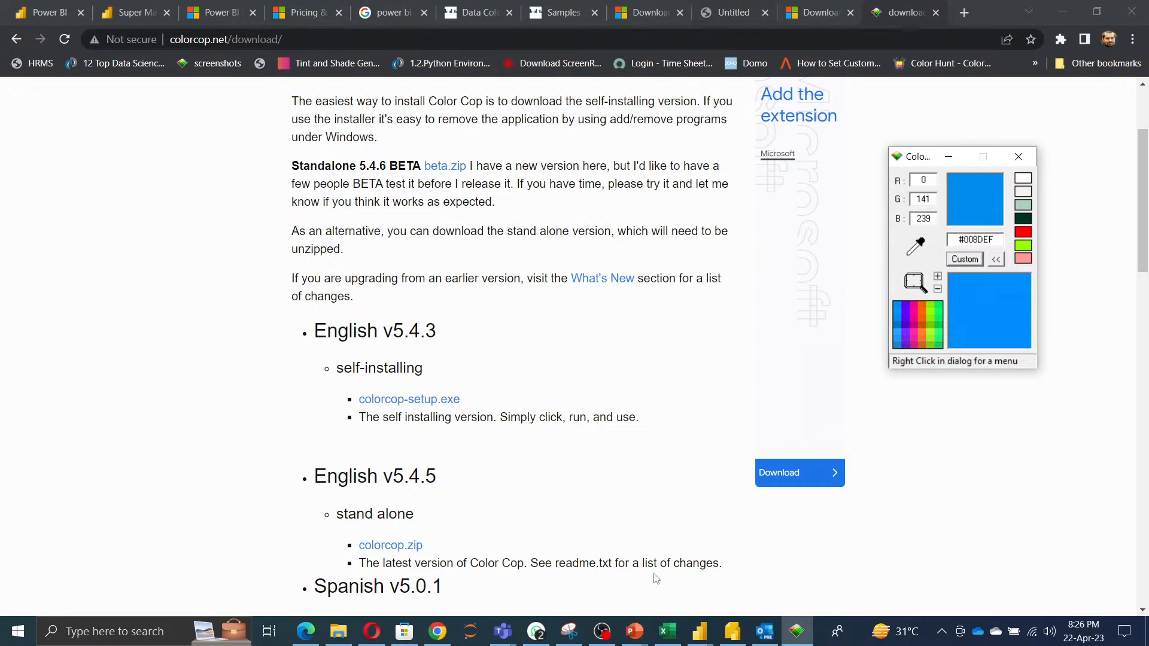
Switch to the Super Market Sales report and sample the light green visual background colour with Color Cop's eyedropper.
mouse_move(698, 633)
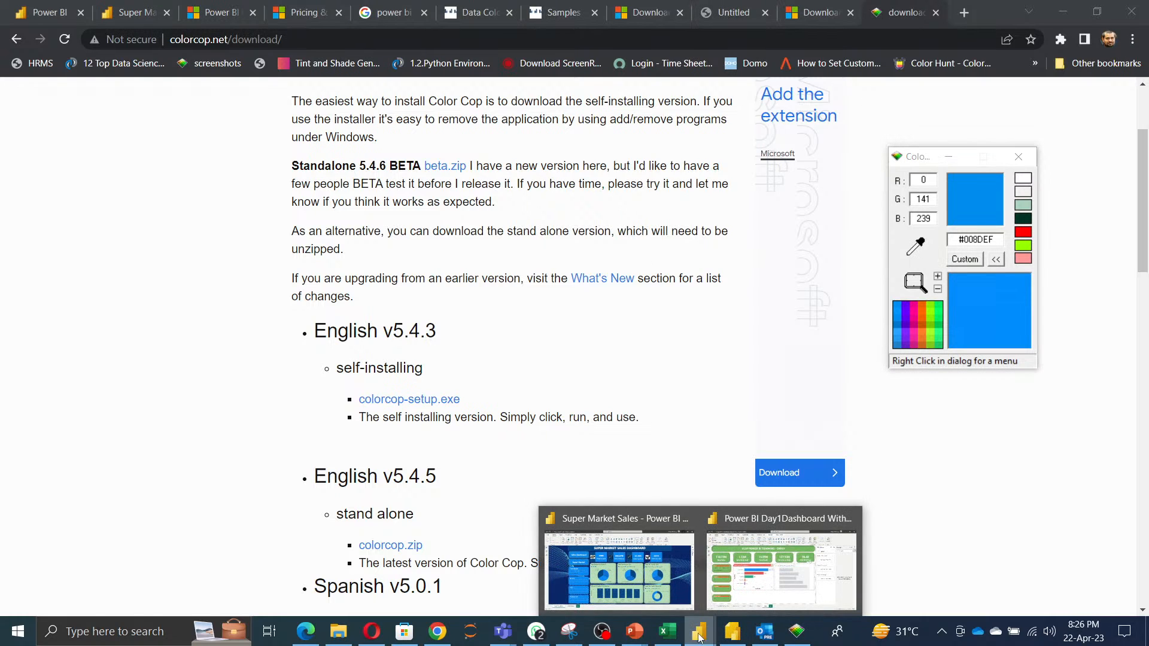
click(642, 580)
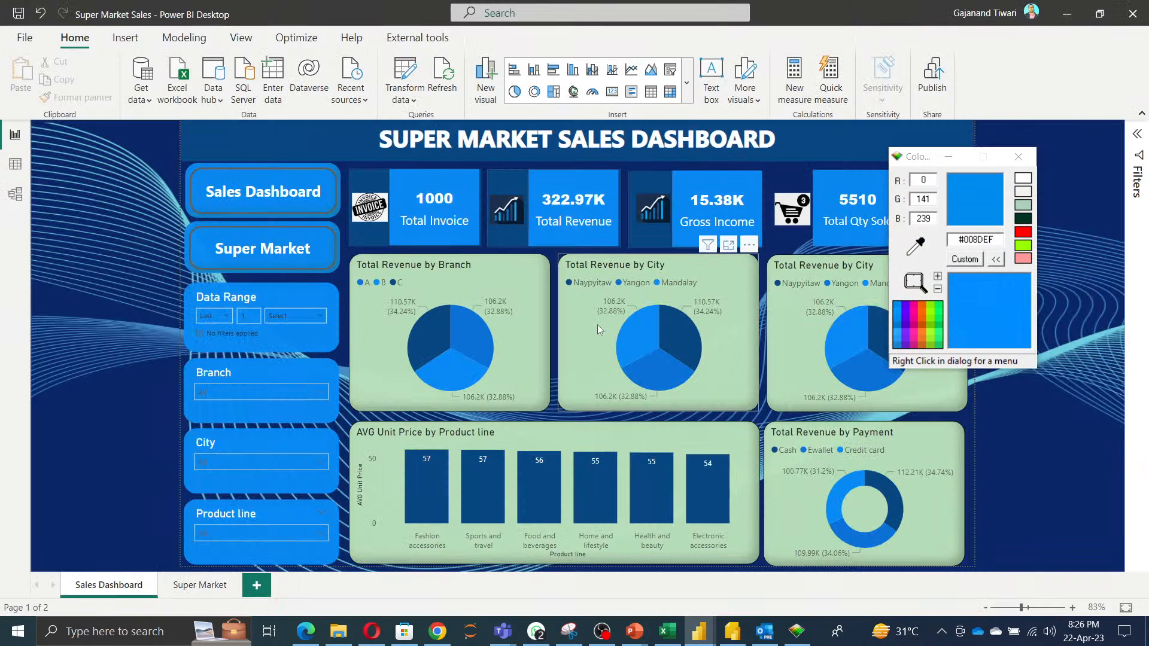
drag(919, 248, 606, 345)
click(600, 351)
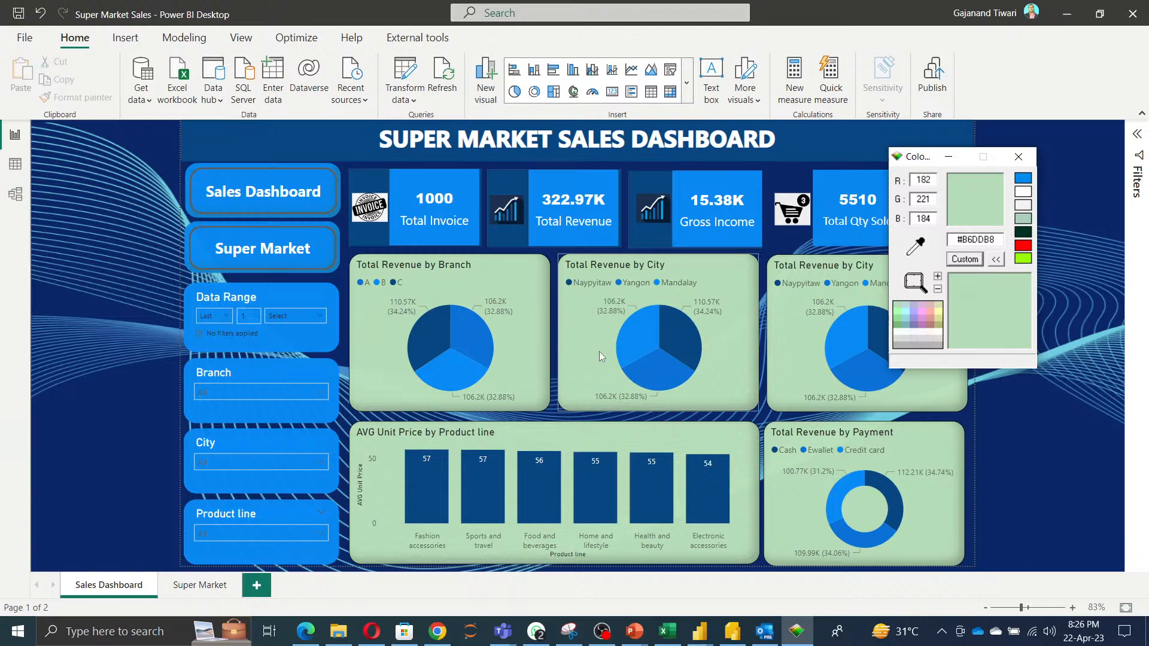
Sample the dark blue banner colour with the eyedropper, select its hex code, and minimise Color Cop.
click(916, 245)
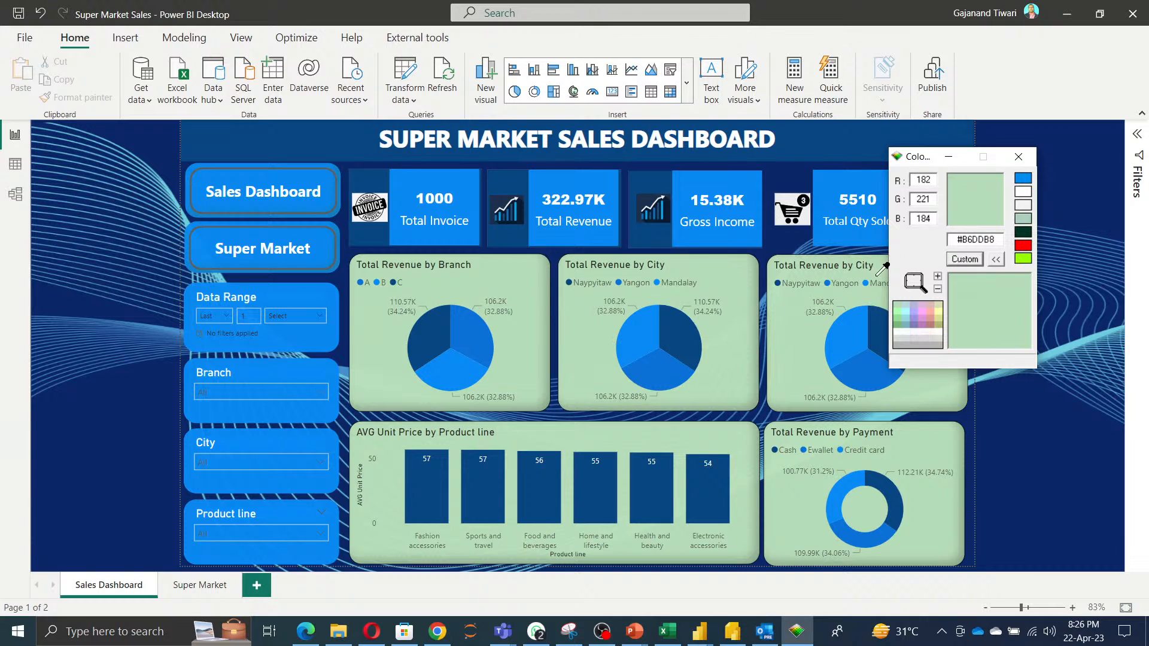
click(697, 338)
drag(693, 344, 706, 181)
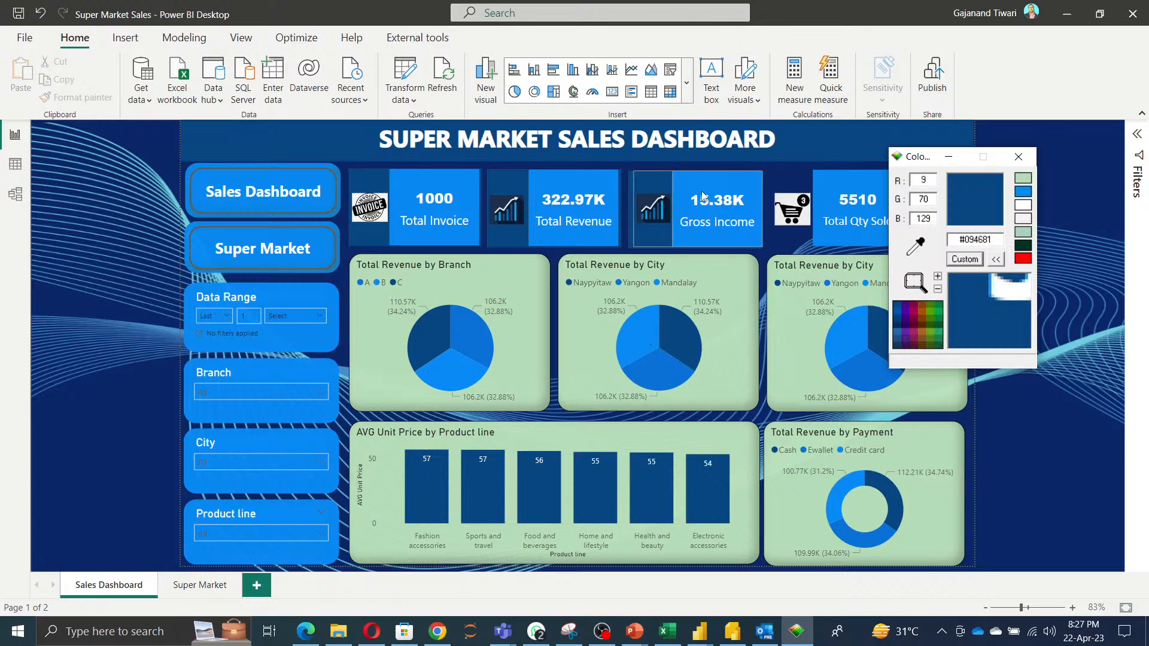
double_click(987, 239)
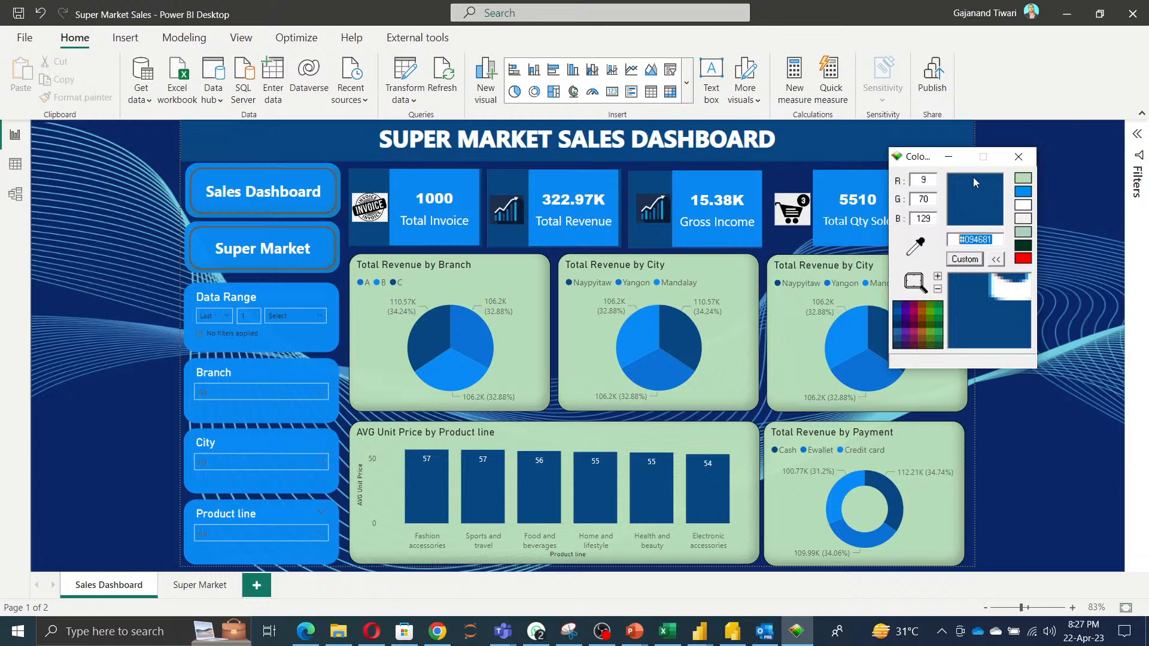
click(946, 157)
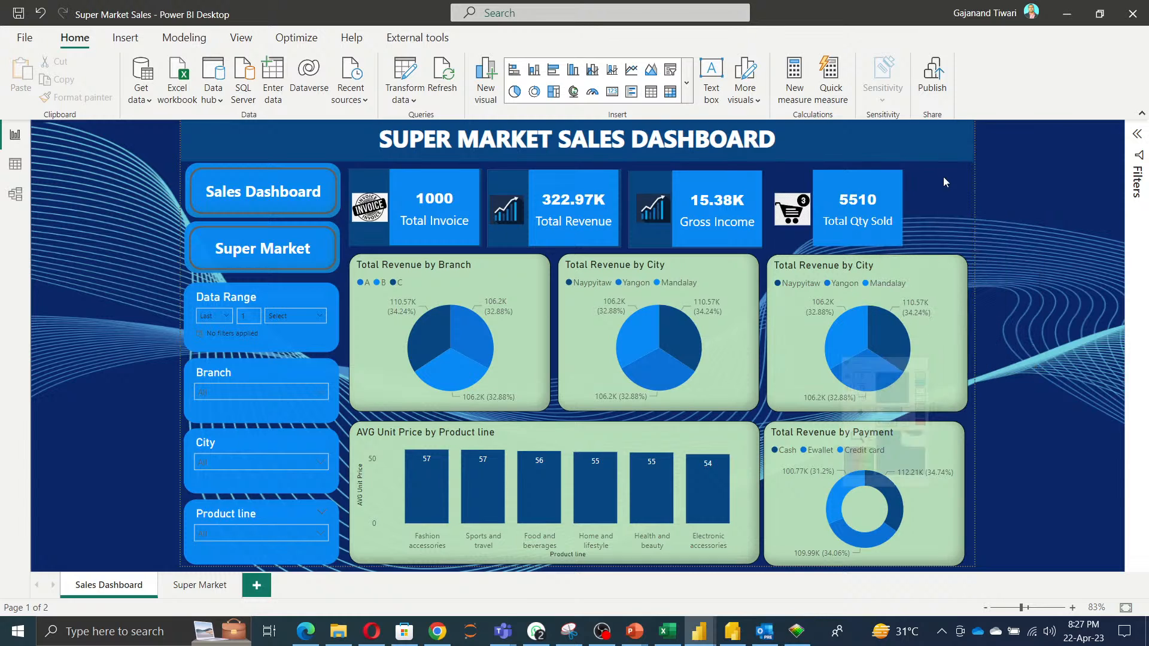
Return to the Day1 report and add the Segment and Sales fields to the new bar chart.
click(1068, 18)
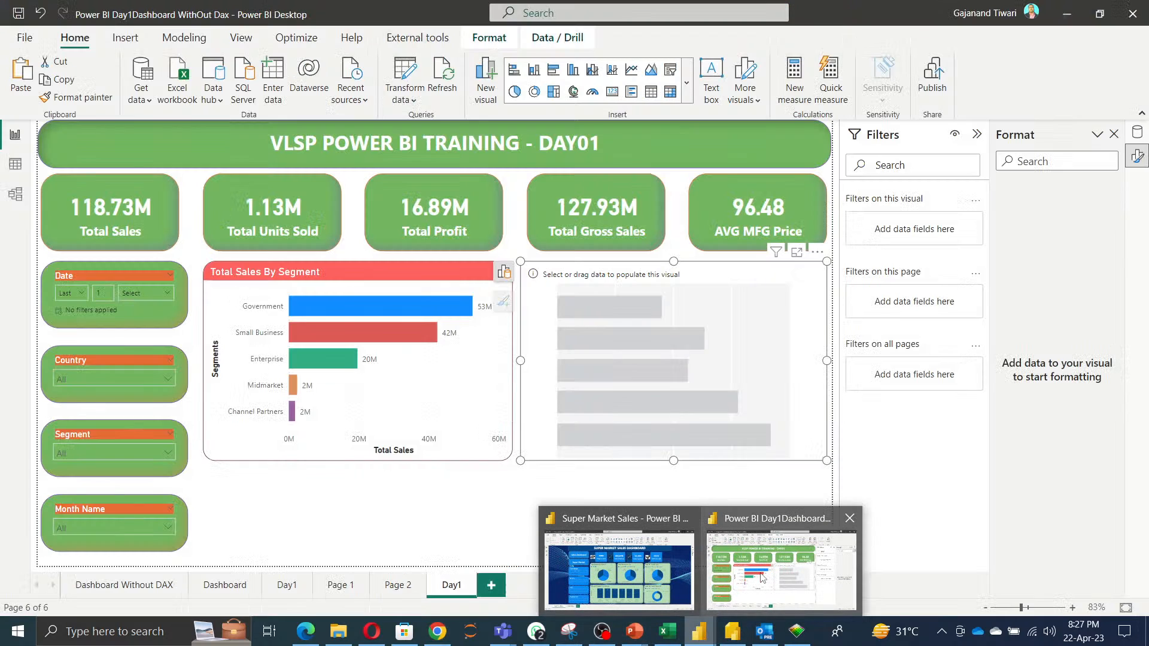
click(784, 569)
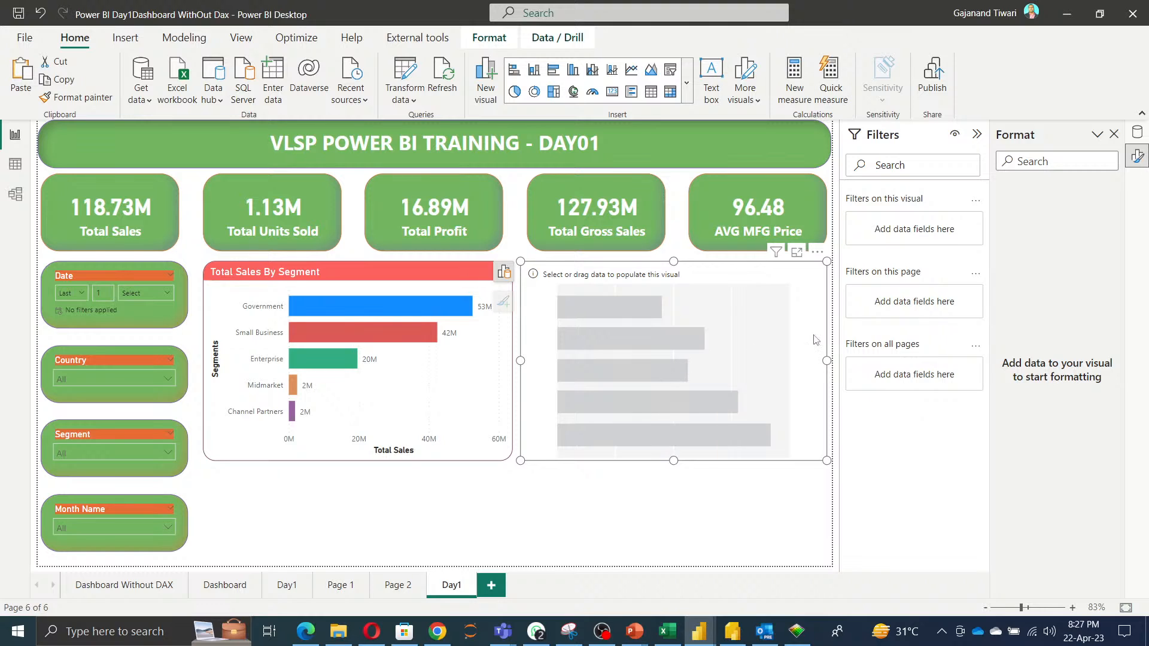
click(386, 408)
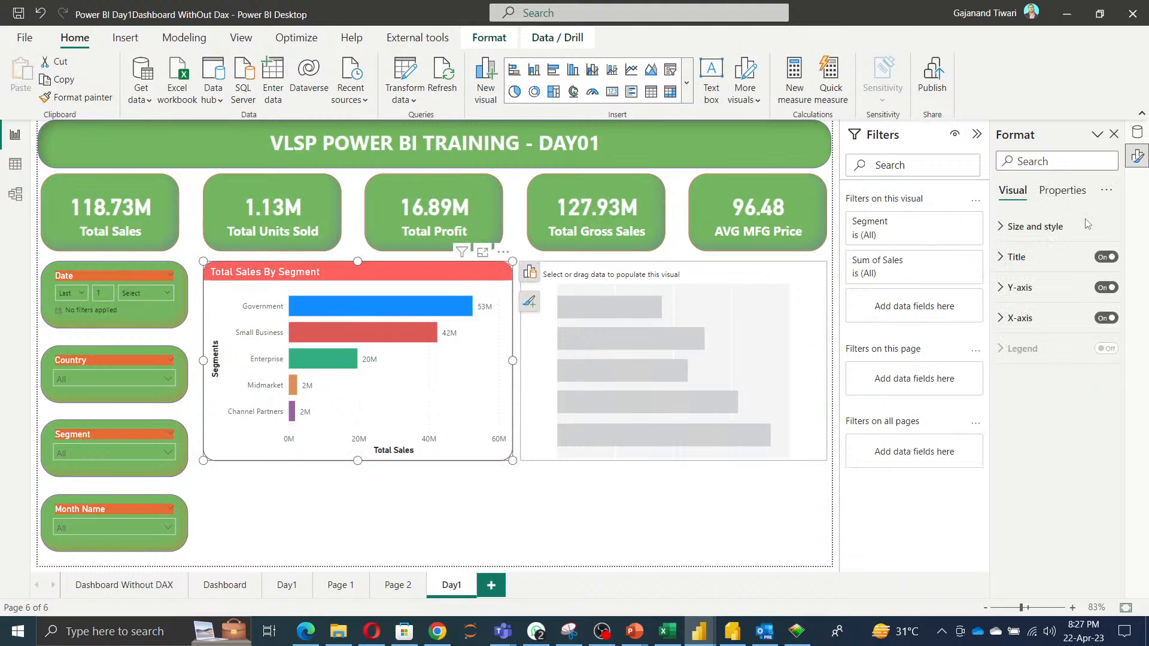
click(1137, 135)
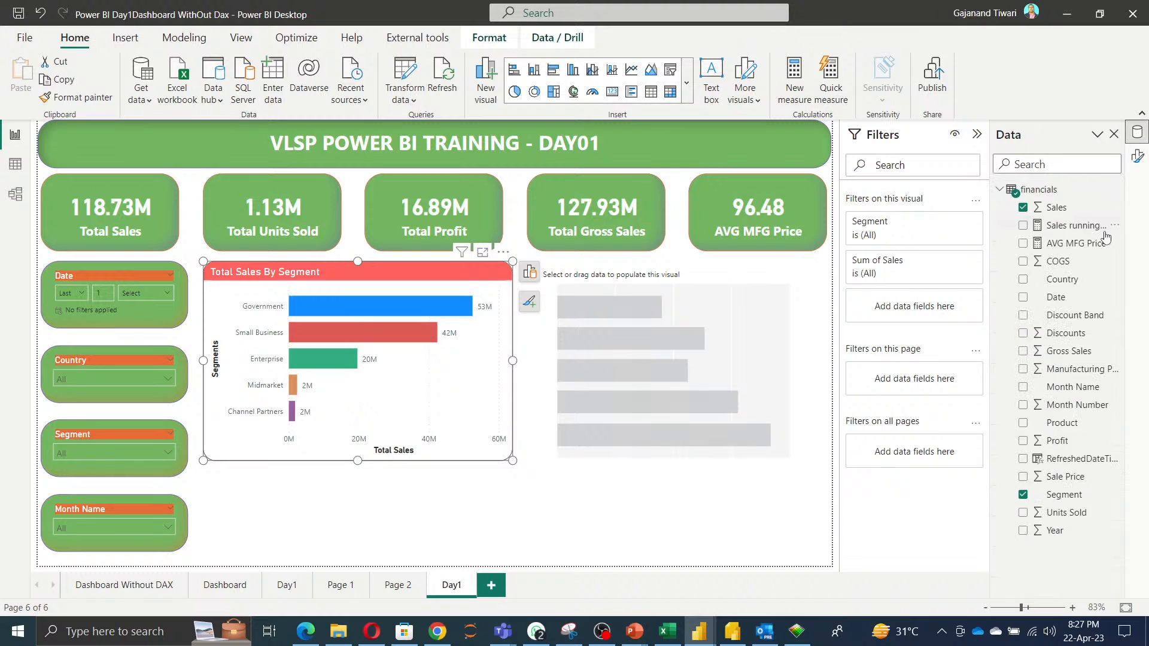
click(636, 393)
click(1023, 495)
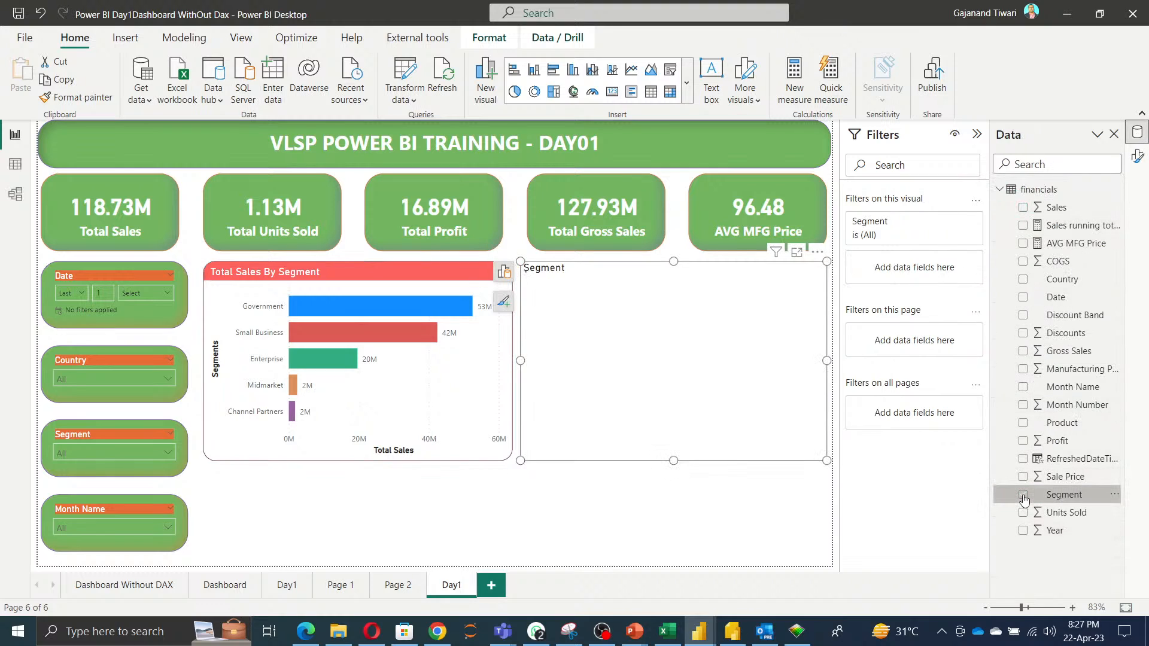
click(1023, 207)
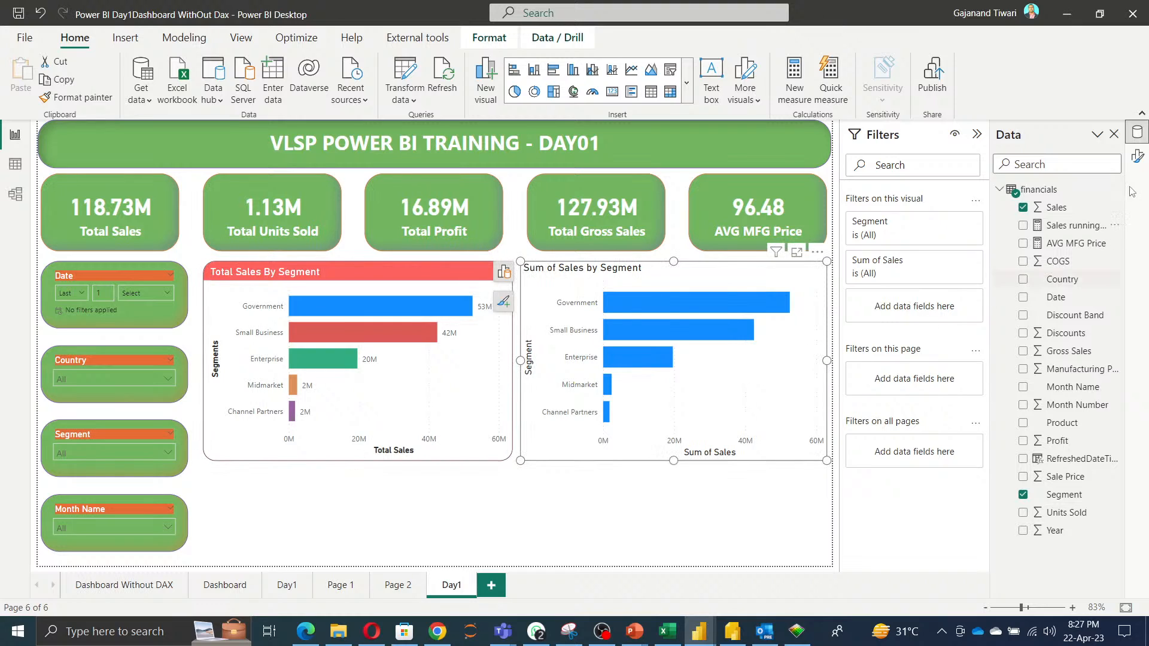
Rename the new bar chart's title to Total Sales and set its heading level to Heading 2.
click(1135, 158)
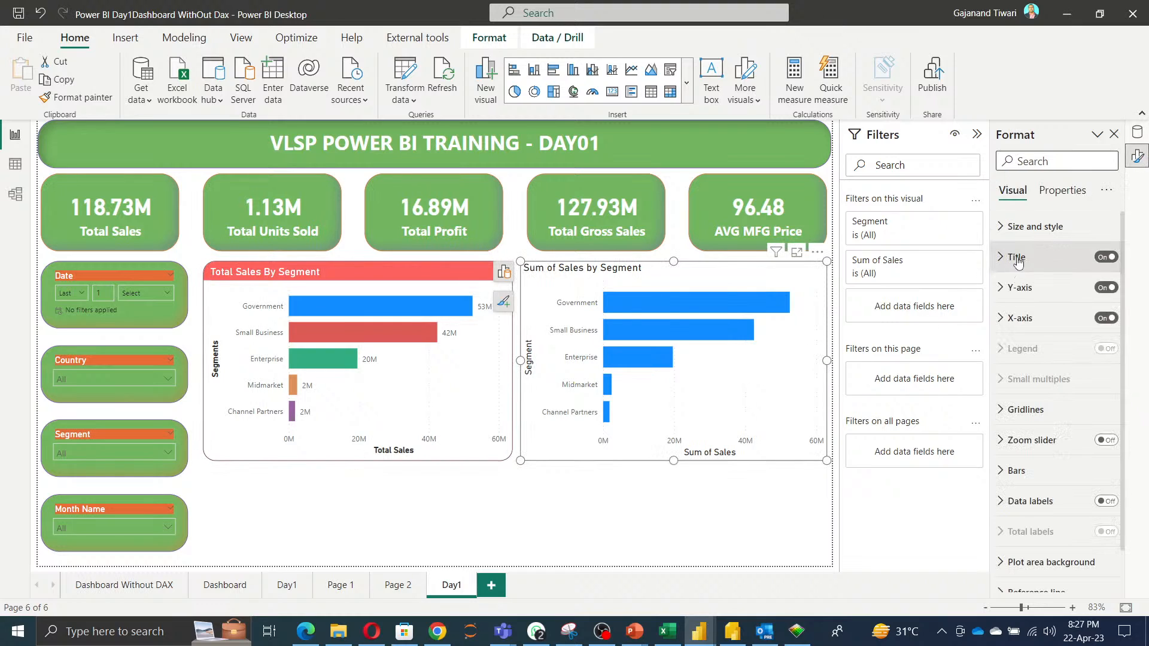
click(1019, 257)
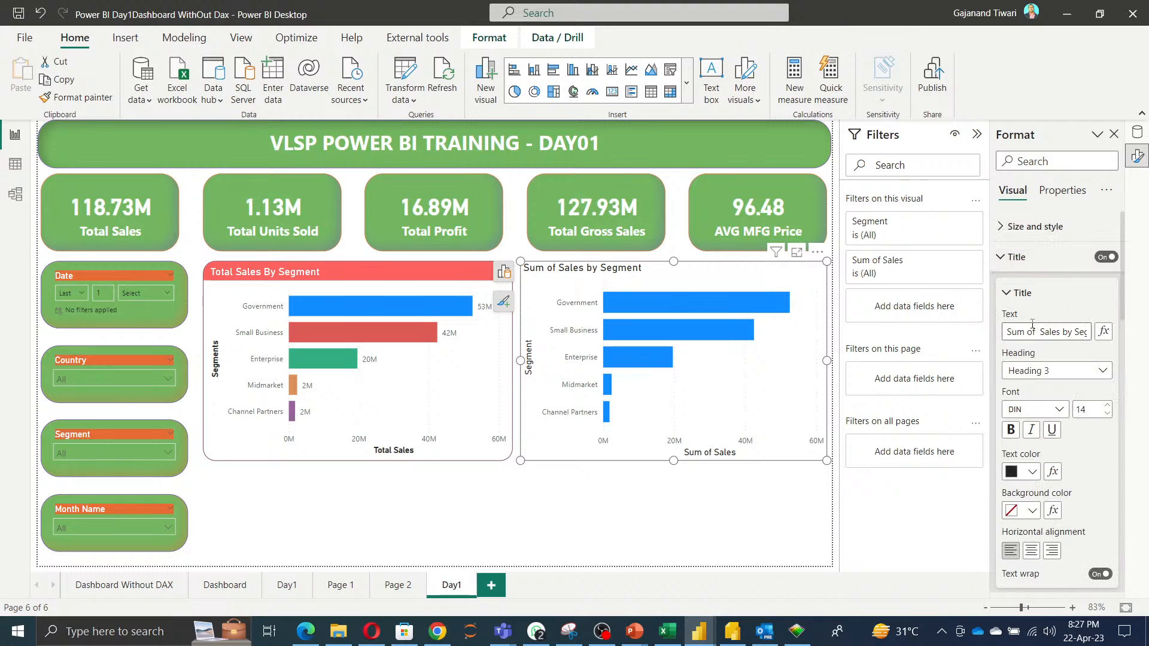
triple_click(1033, 329)
text(Total Sales)
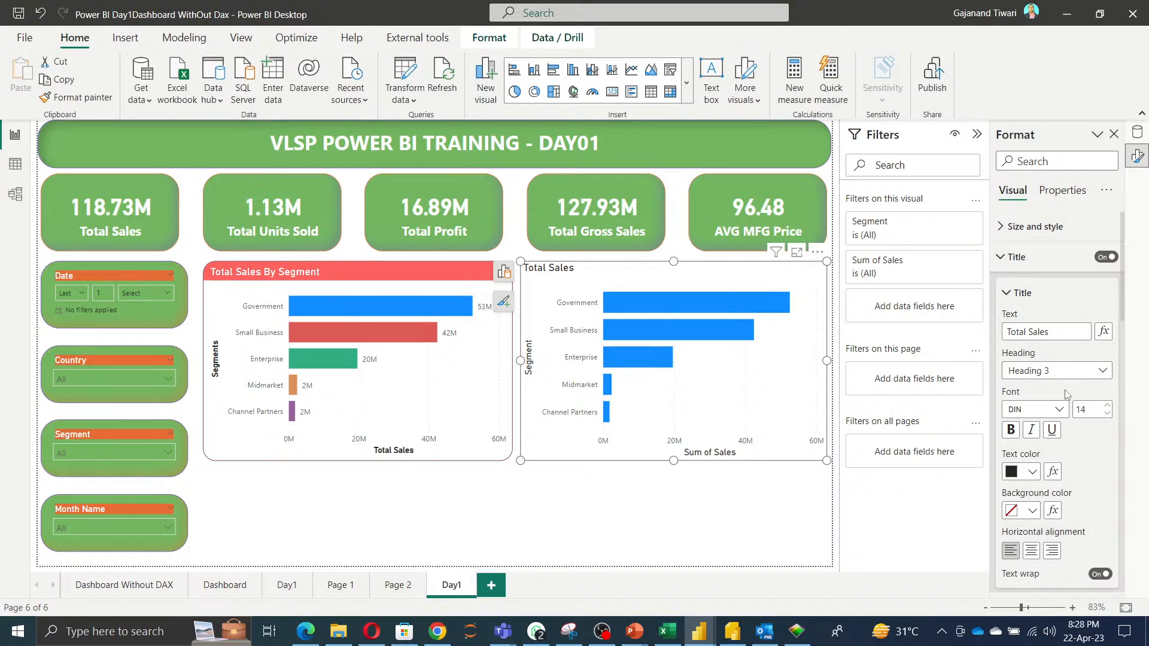
scroll(1062, 407, down, 1)
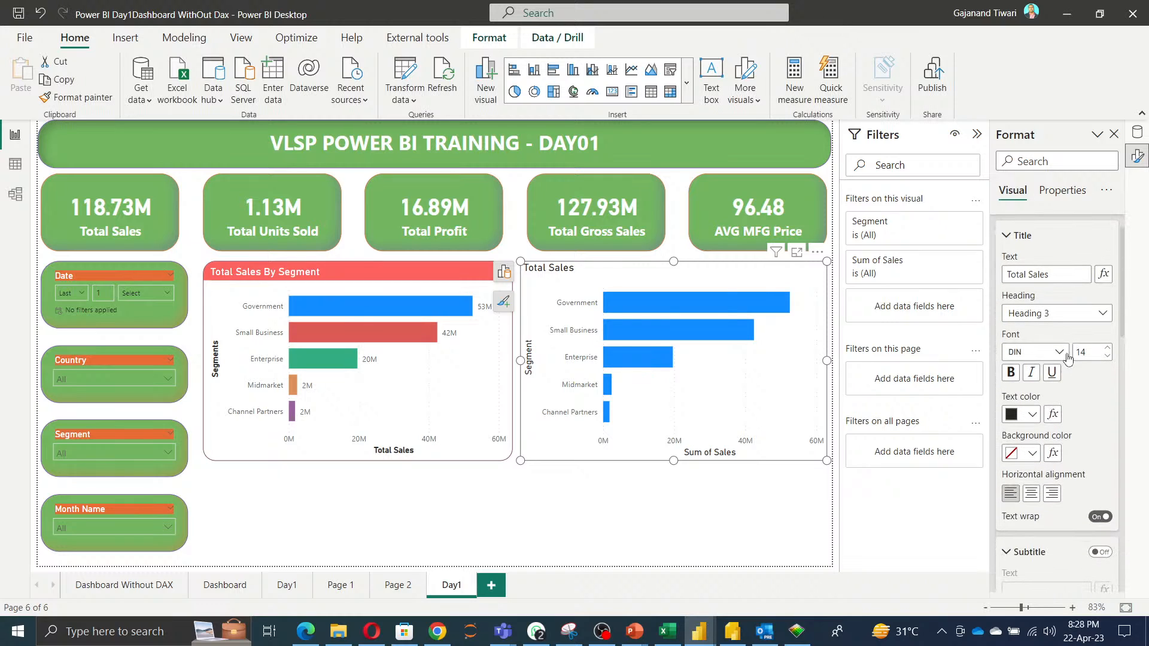
click(1061, 319)
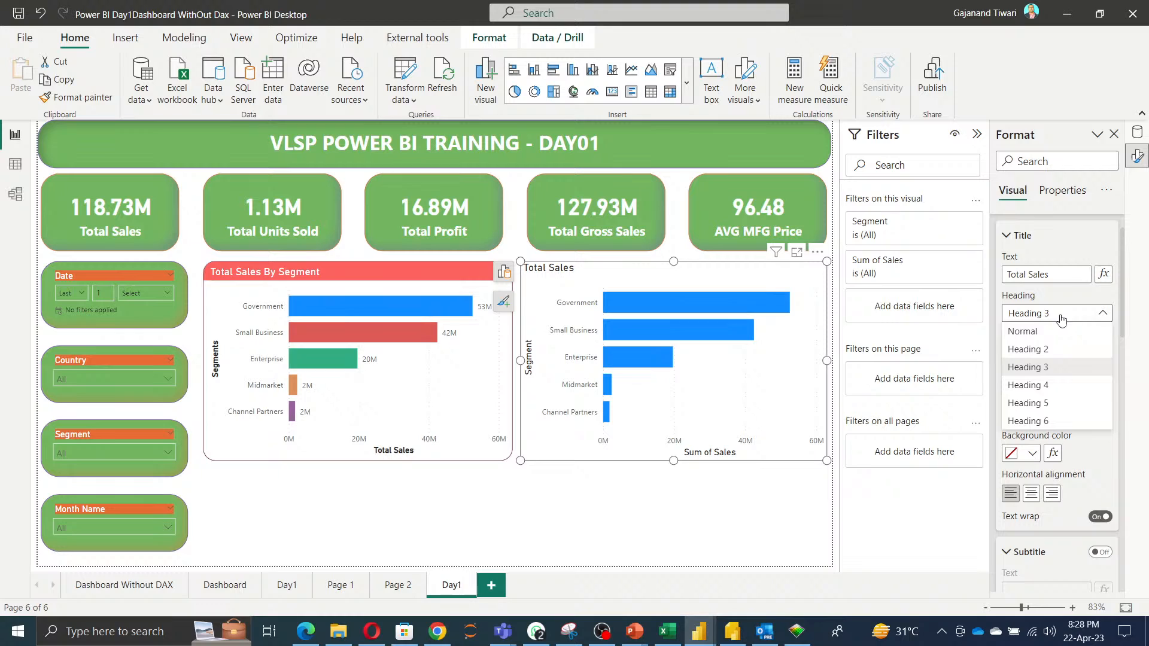
click(1047, 354)
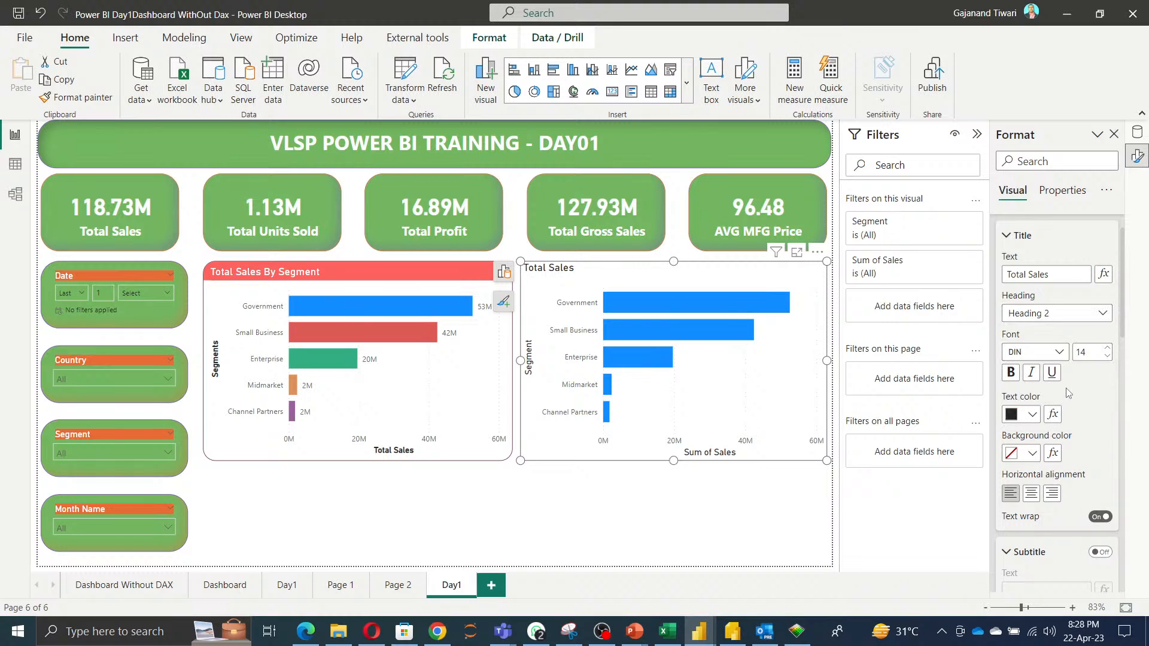
Set the chart title's text colour to white and its background colour to green.
scroll(1053, 389, down, 2)
click(1031, 301)
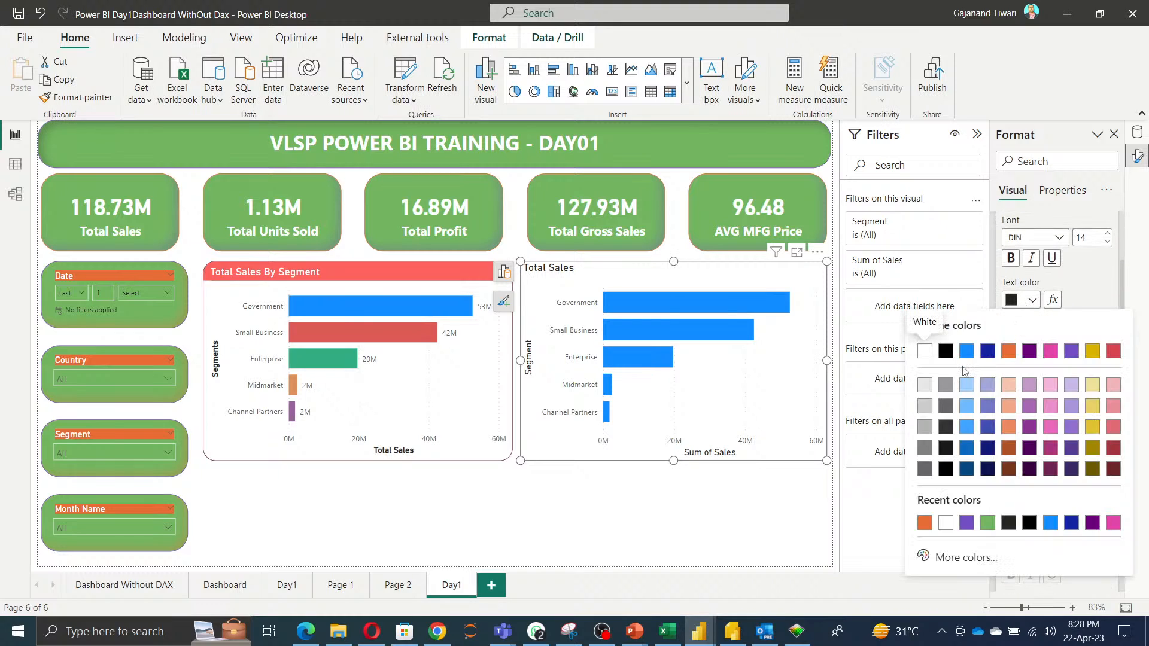
click(924, 351)
click(1032, 339)
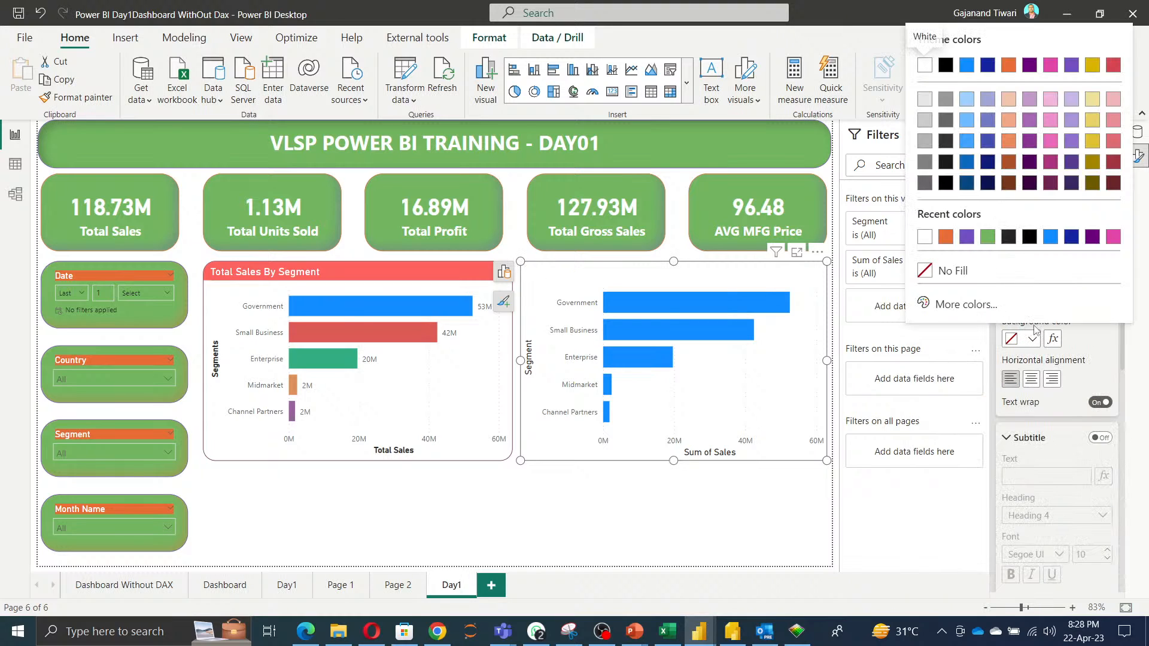
click(987, 238)
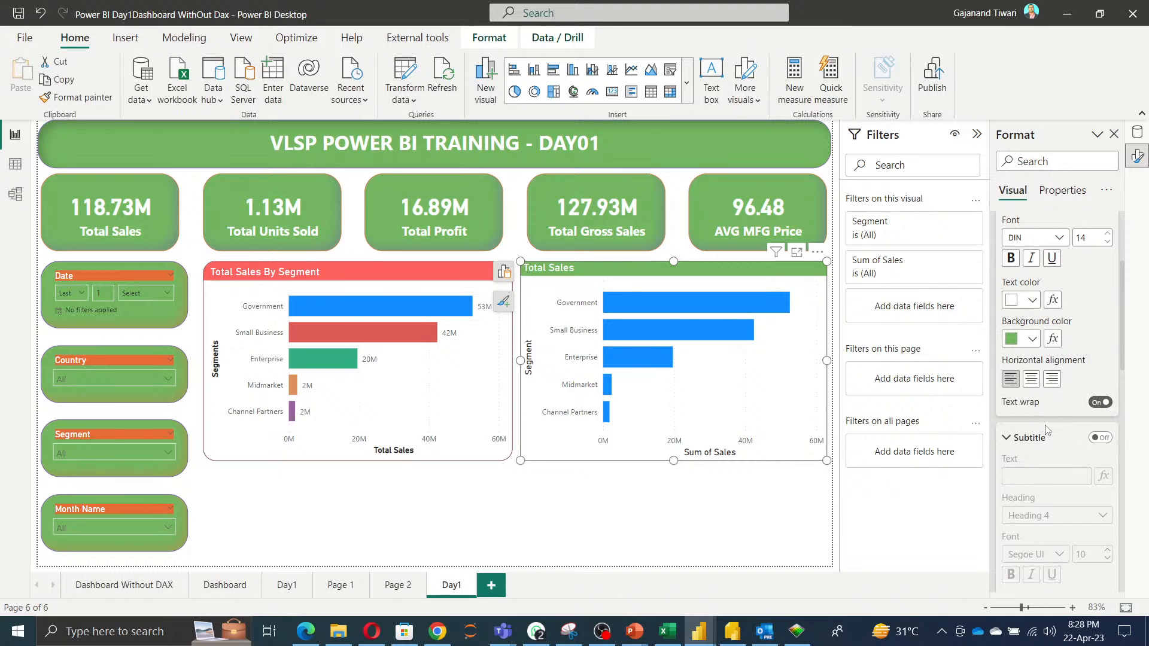
click(1032, 379)
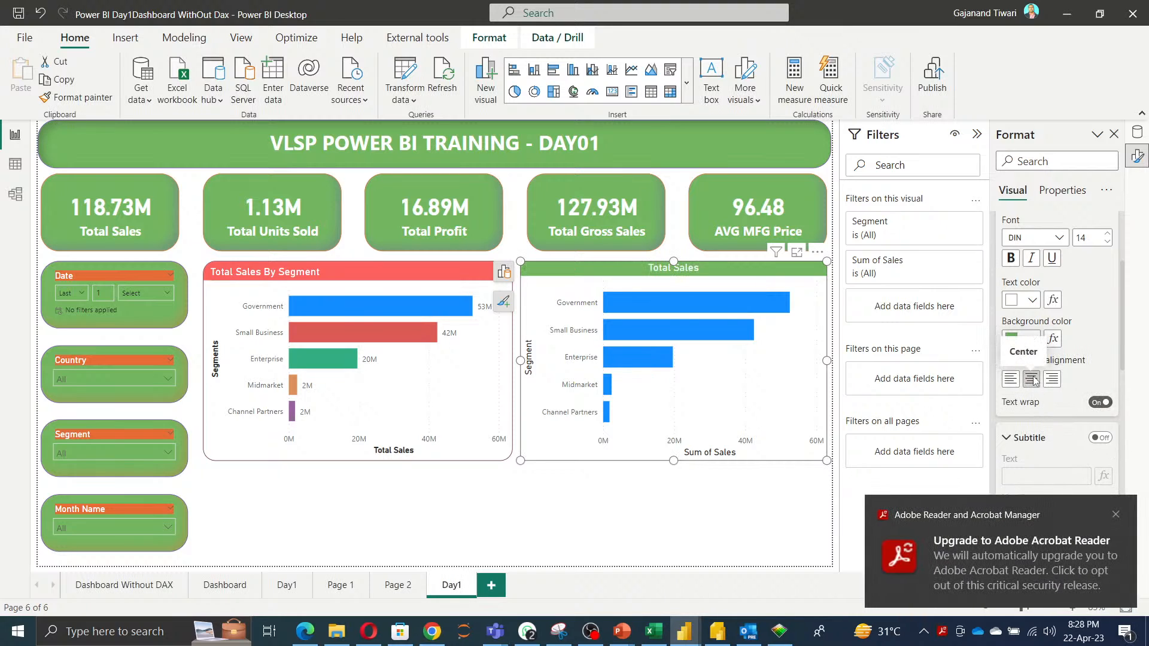
click(1012, 382)
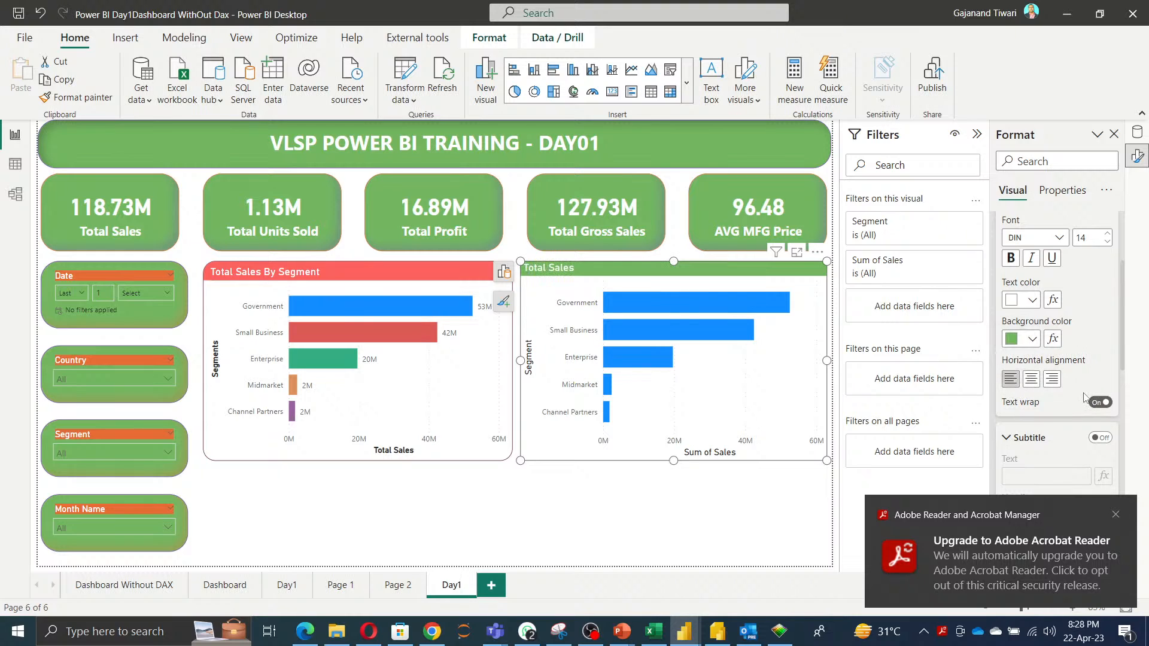
scroll(1084, 398, down, 6)
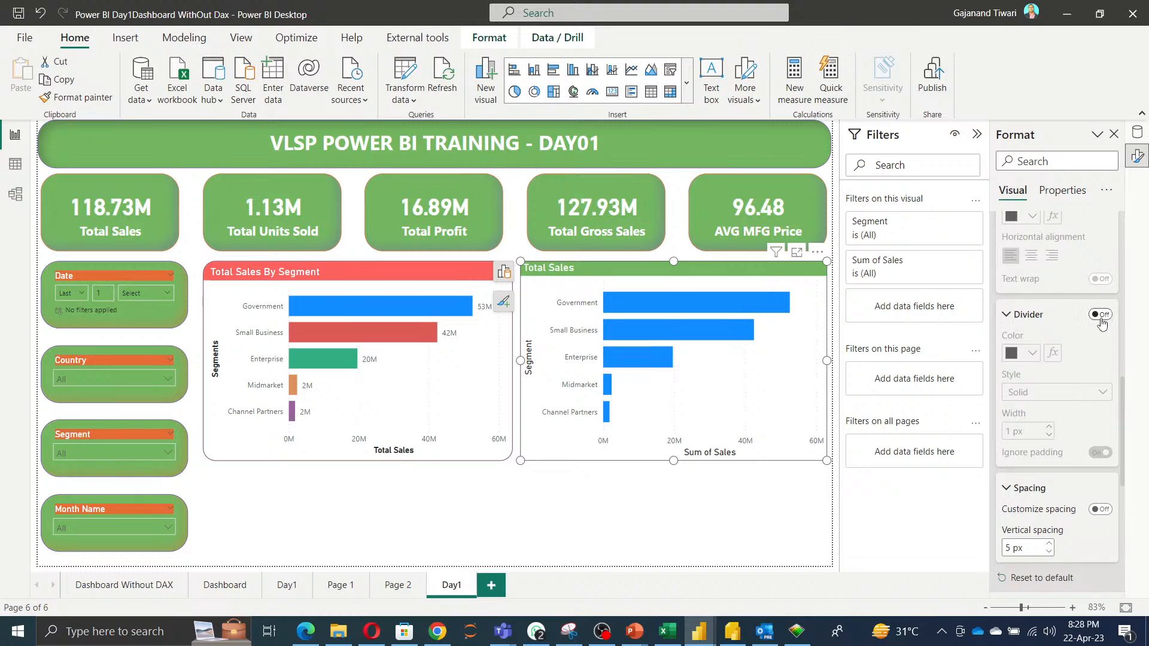
Turn on data labels for the Total Sales bar chart.
scroll(1090, 461, down, 5)
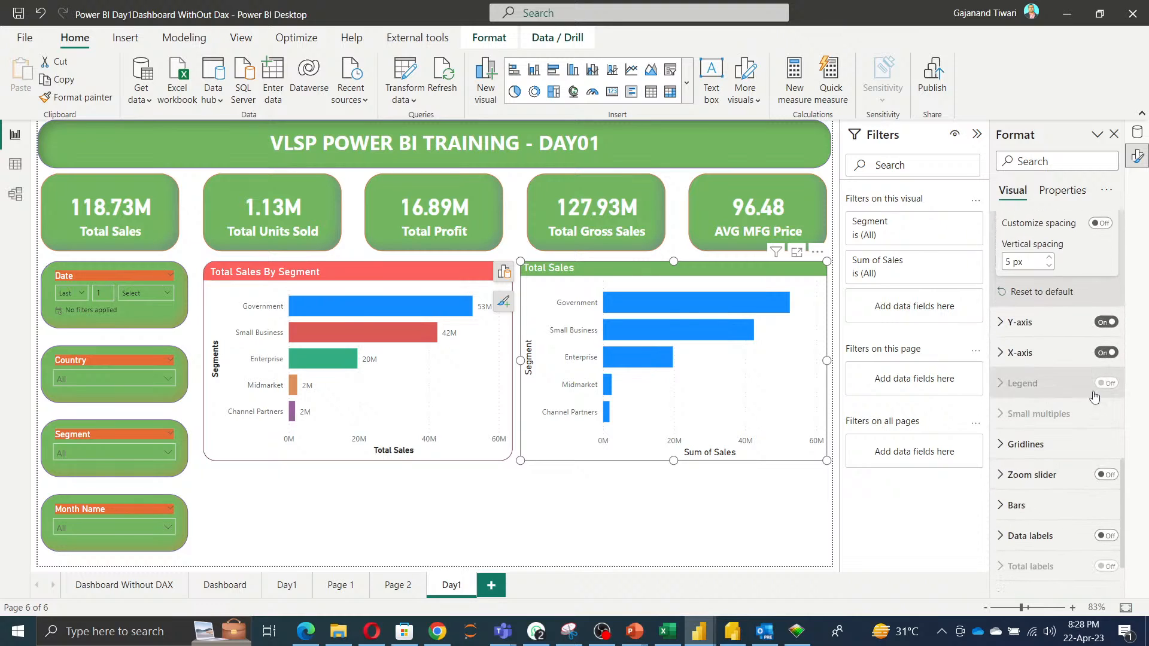
scroll(1094, 398, down, 3)
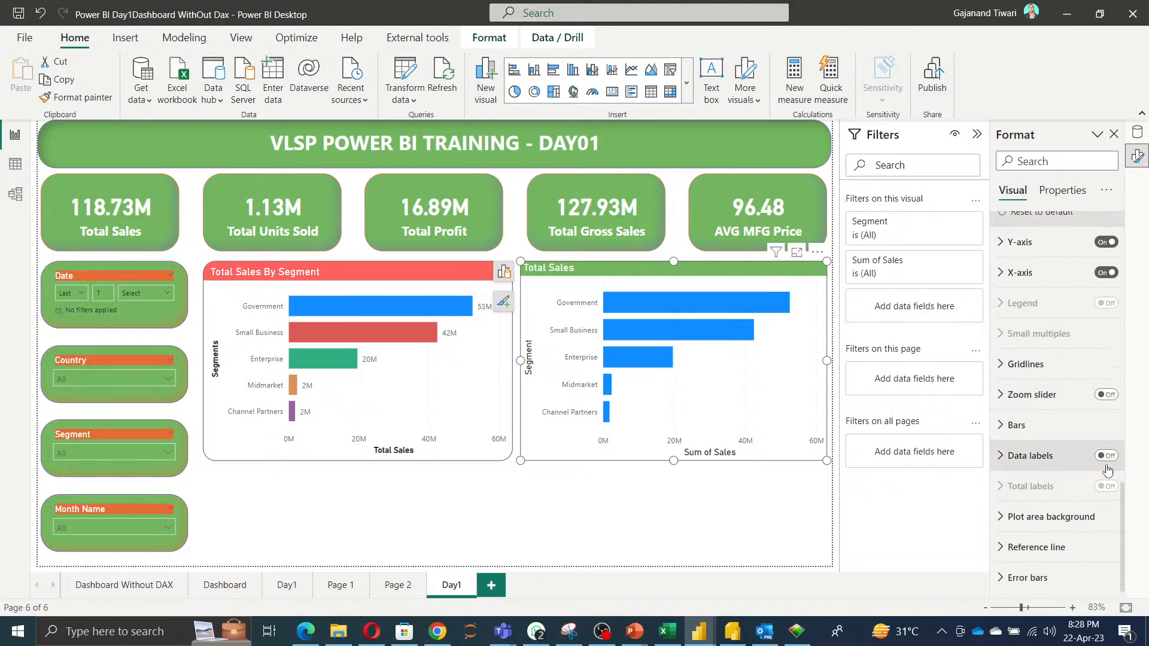
click(1106, 456)
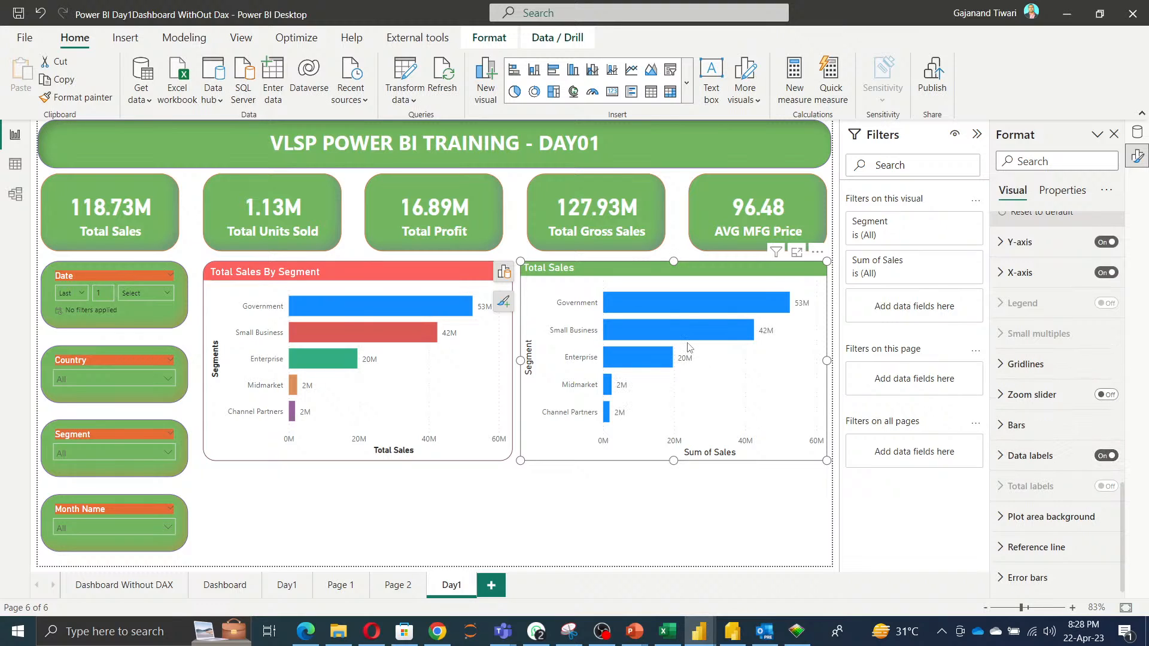
Expand the bar colour settings and turn on Show all to list a colour for each segment.
click(1004, 425)
scroll(1053, 389, down, 3)
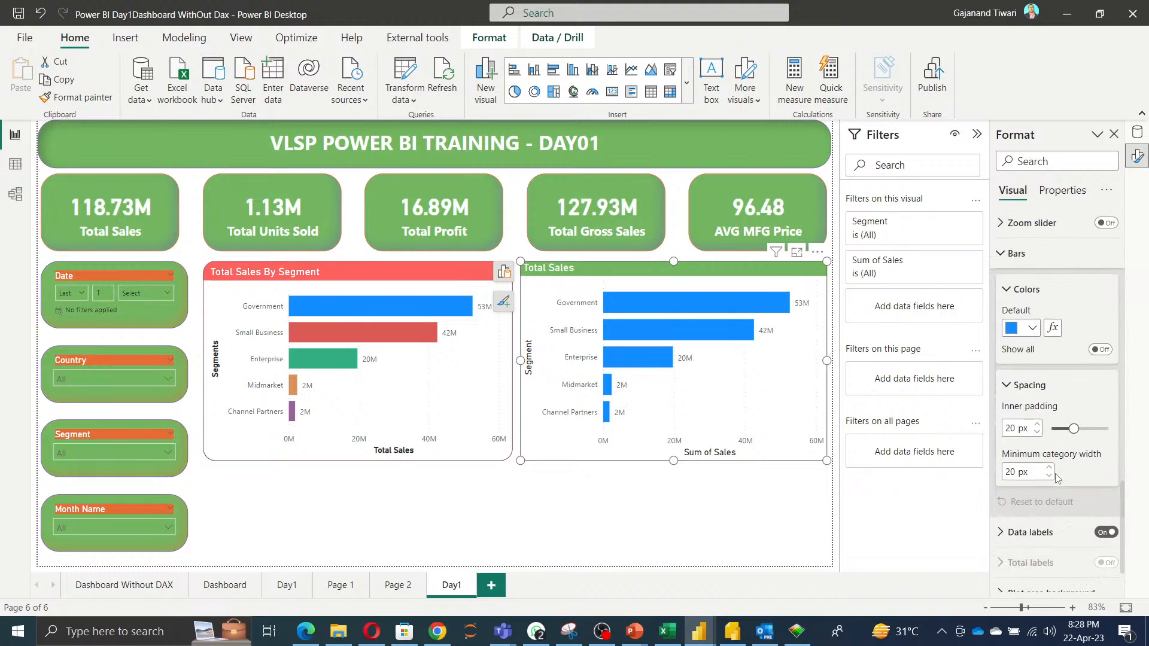
click(1095, 350)
scroll(1106, 362, down, 2)
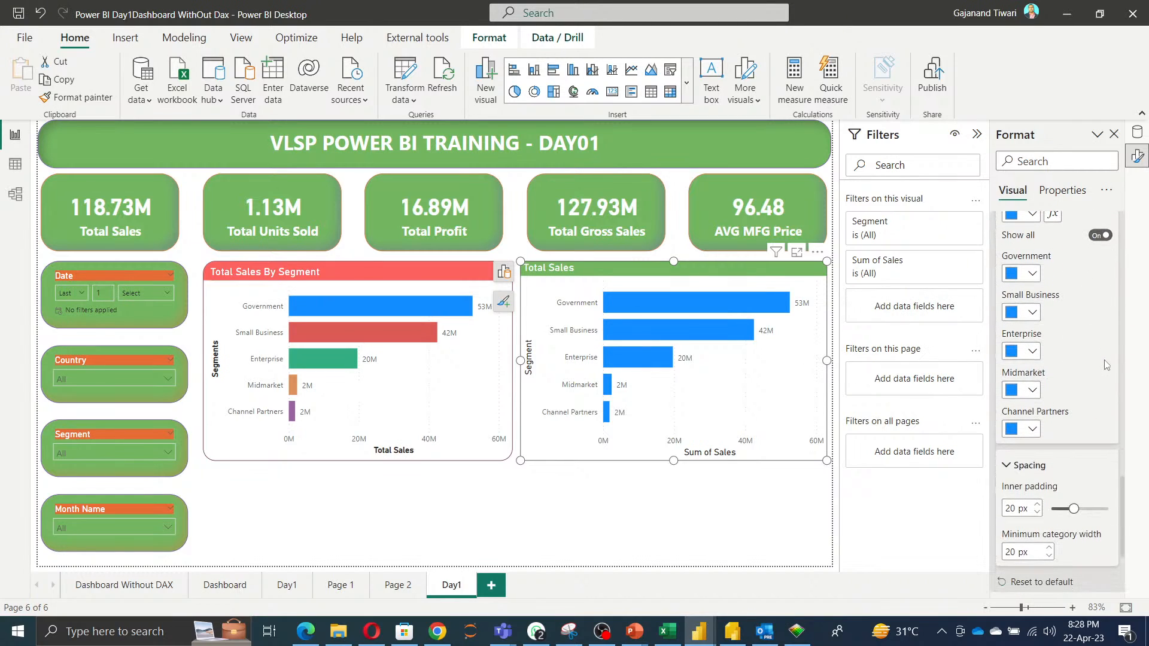
scroll(1106, 365, up, 1)
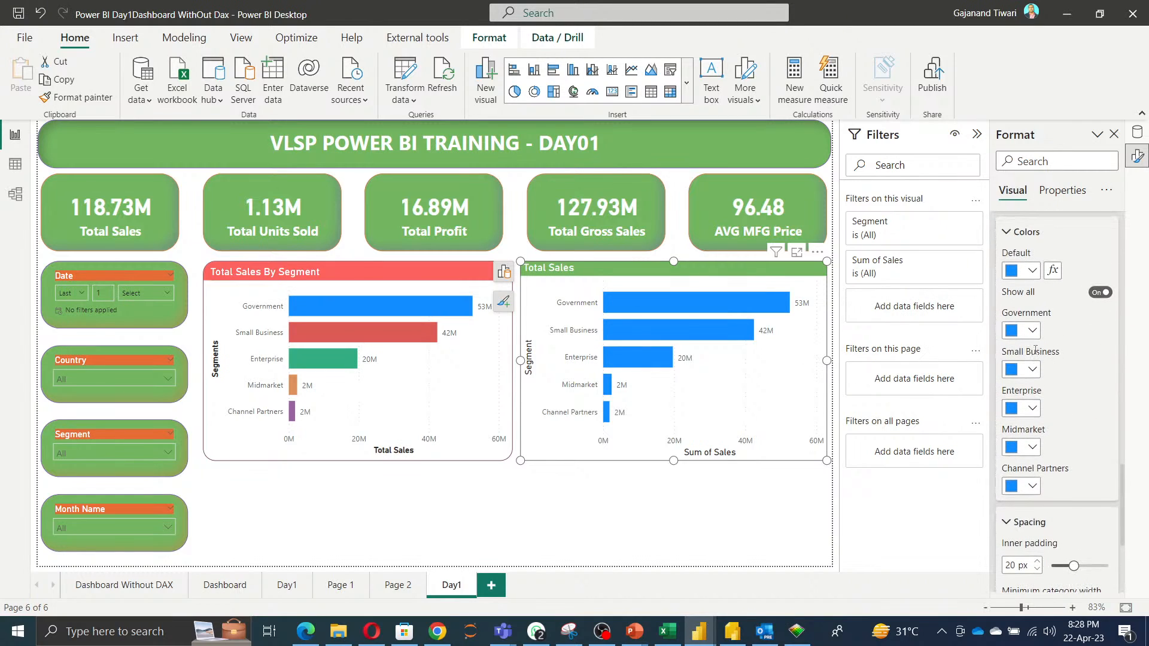
In the browser's Power BI theme colour reference, copy #FD625E and set the Government bar colour to it.
click(305, 640)
click(305, 640)
click(438, 631)
scroll(507, 477, up, 3)
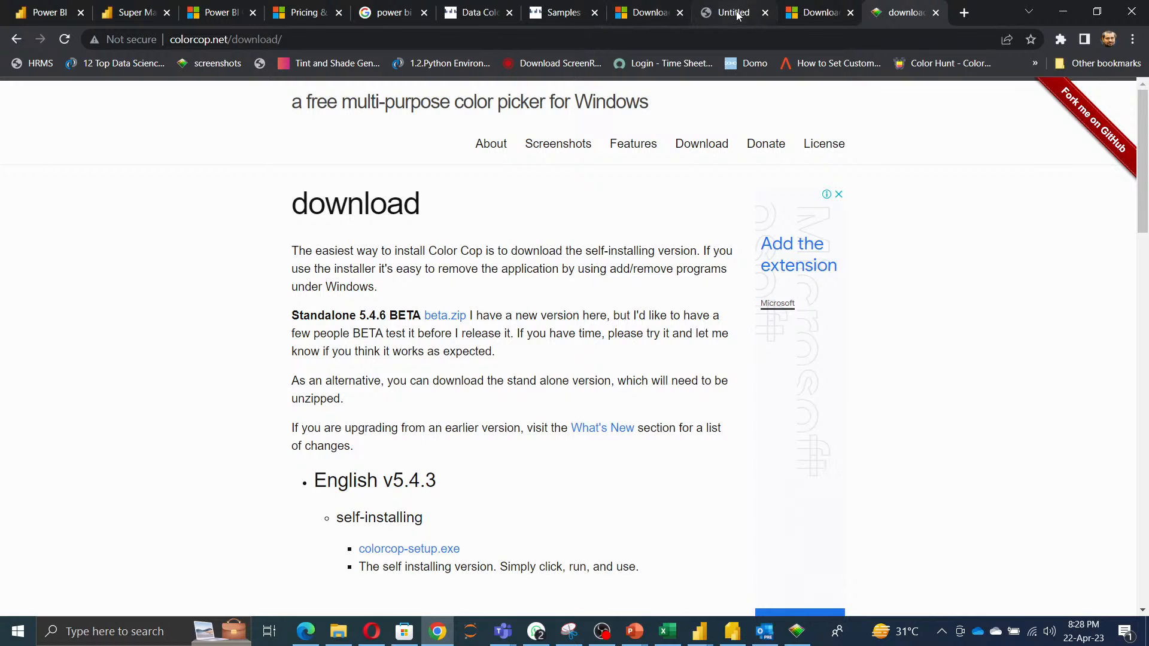
click(558, 16)
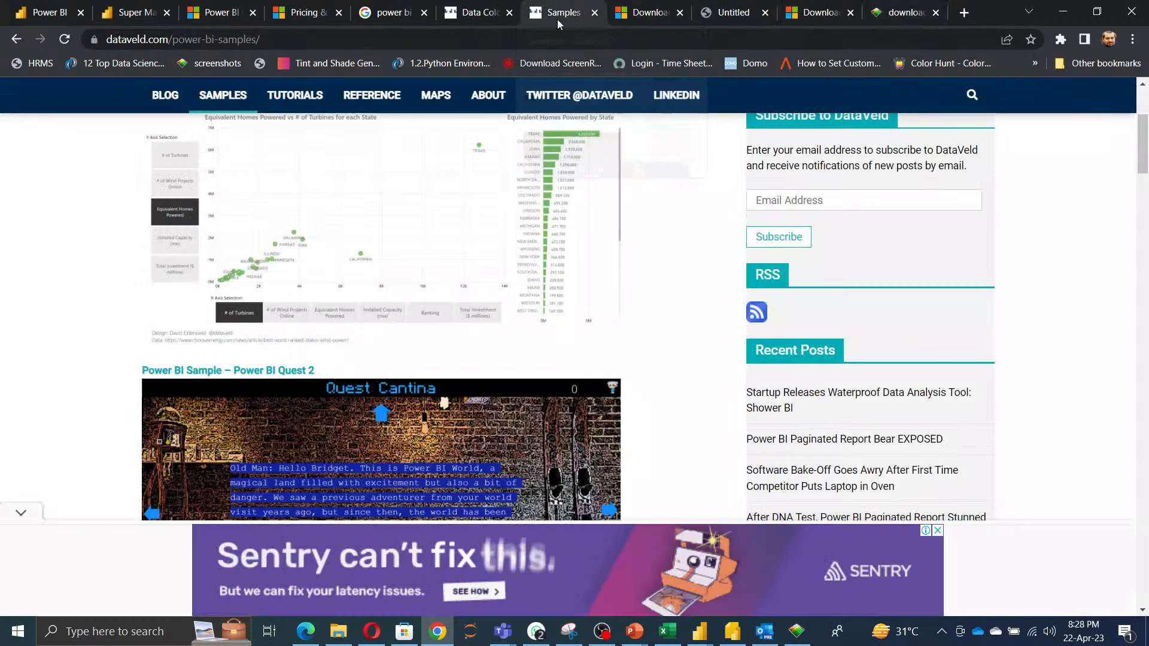
click(473, 12)
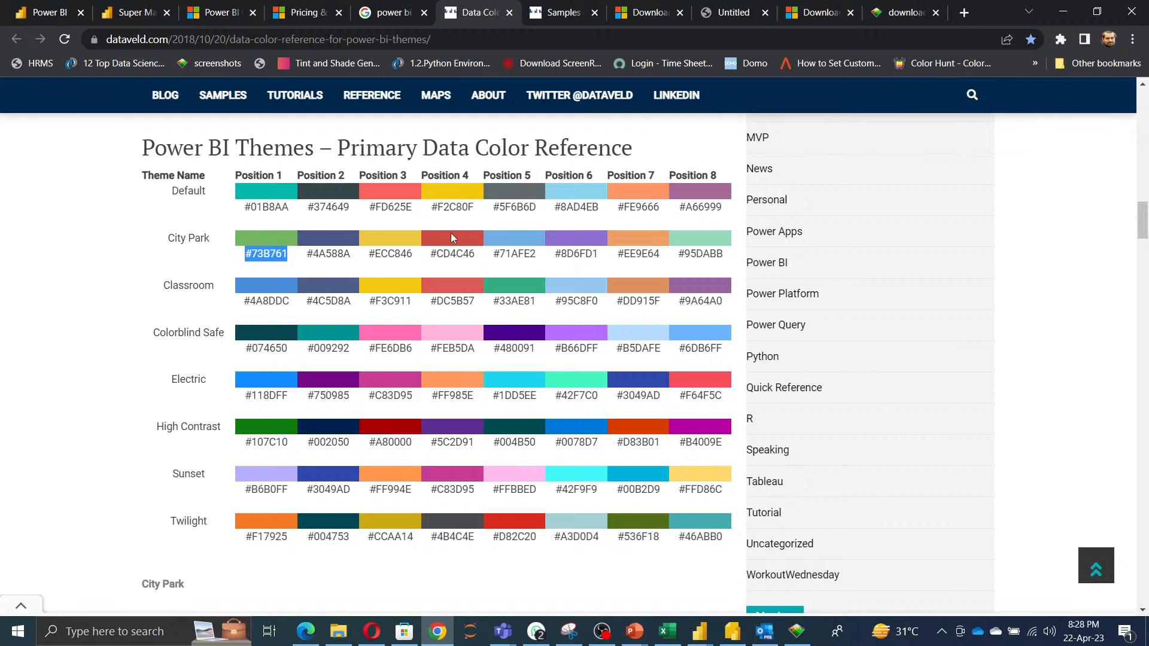
drag(369, 207, 411, 202)
key(ctrl+c)
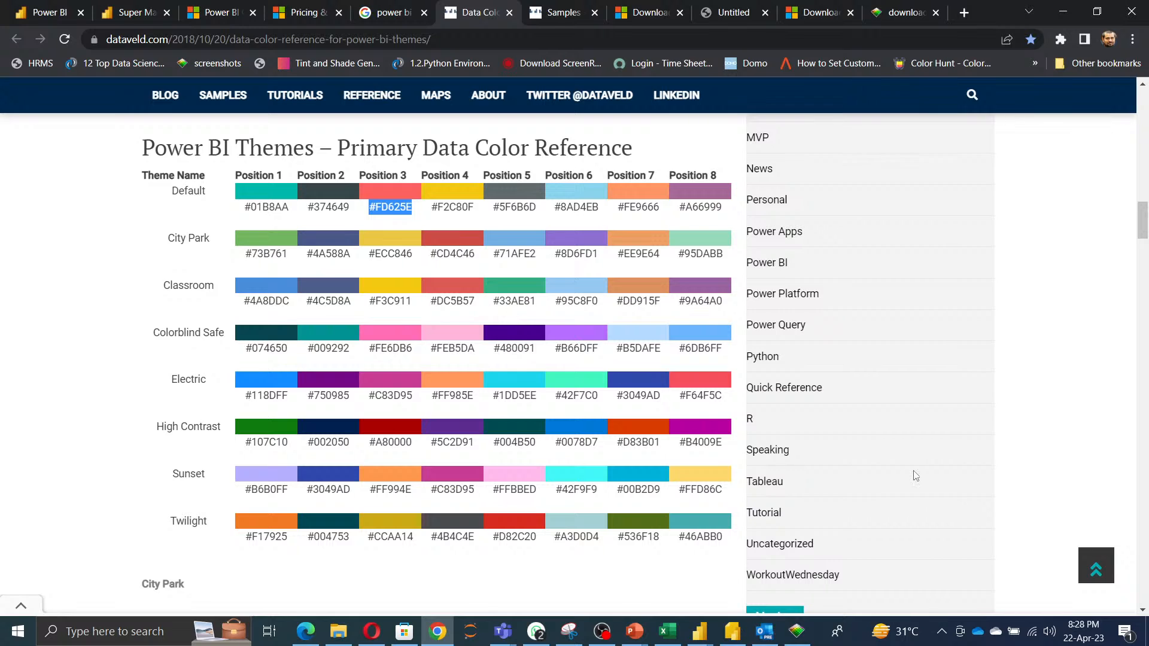
key(alt+Tab)
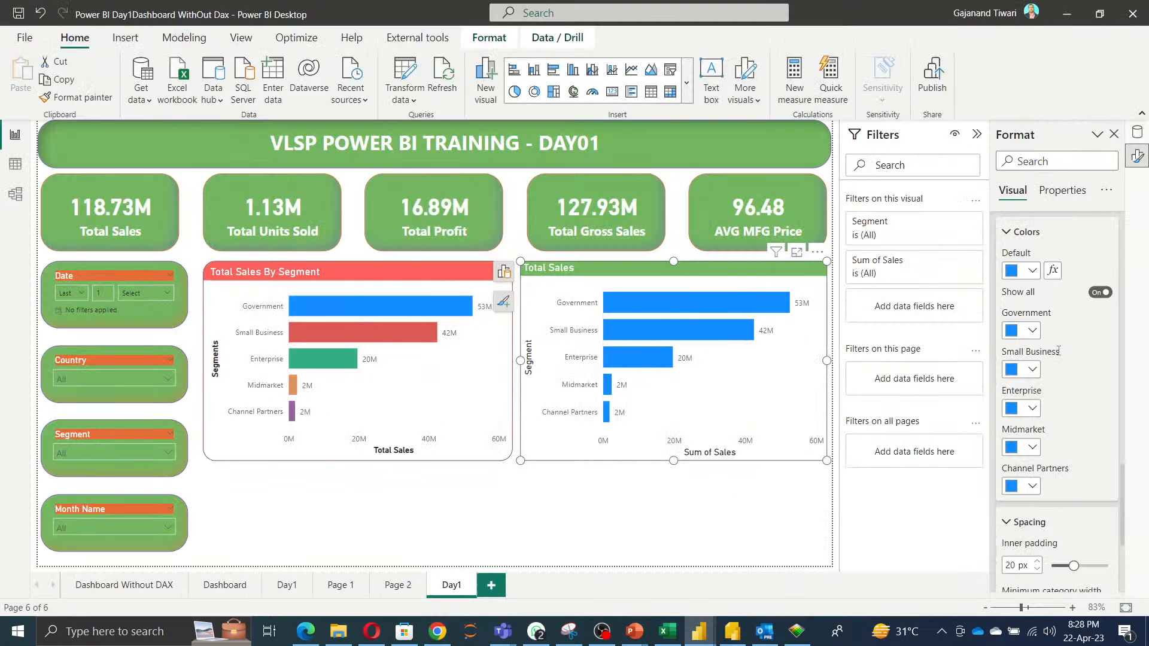
click(1032, 330)
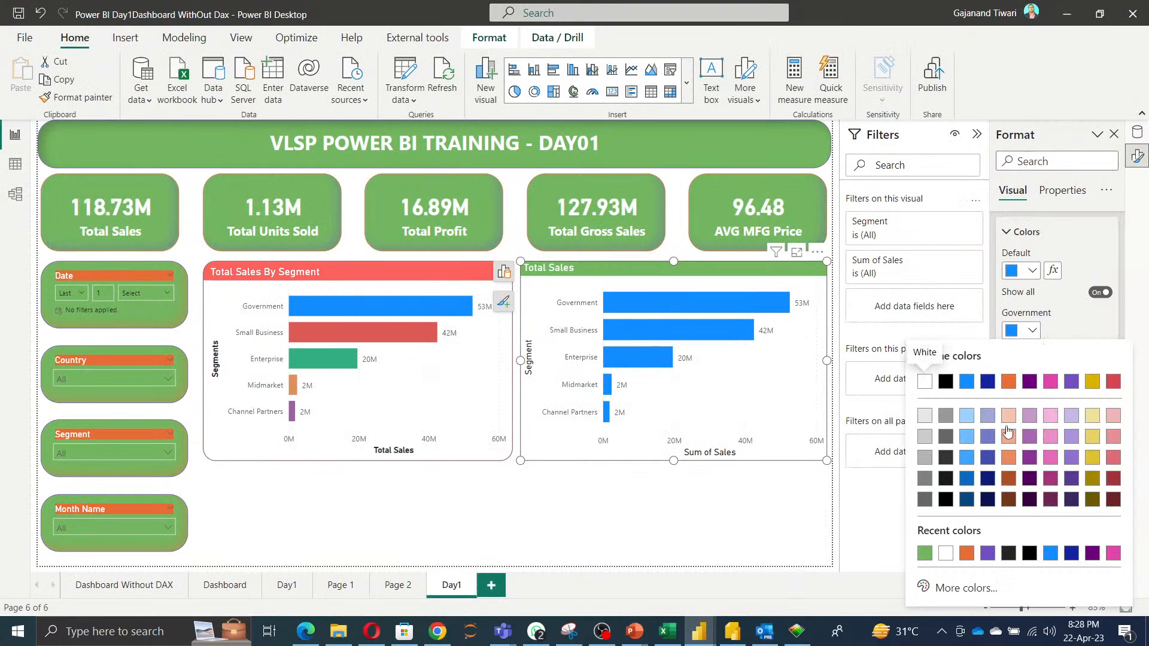
click(964, 589)
key(ctrl+v)
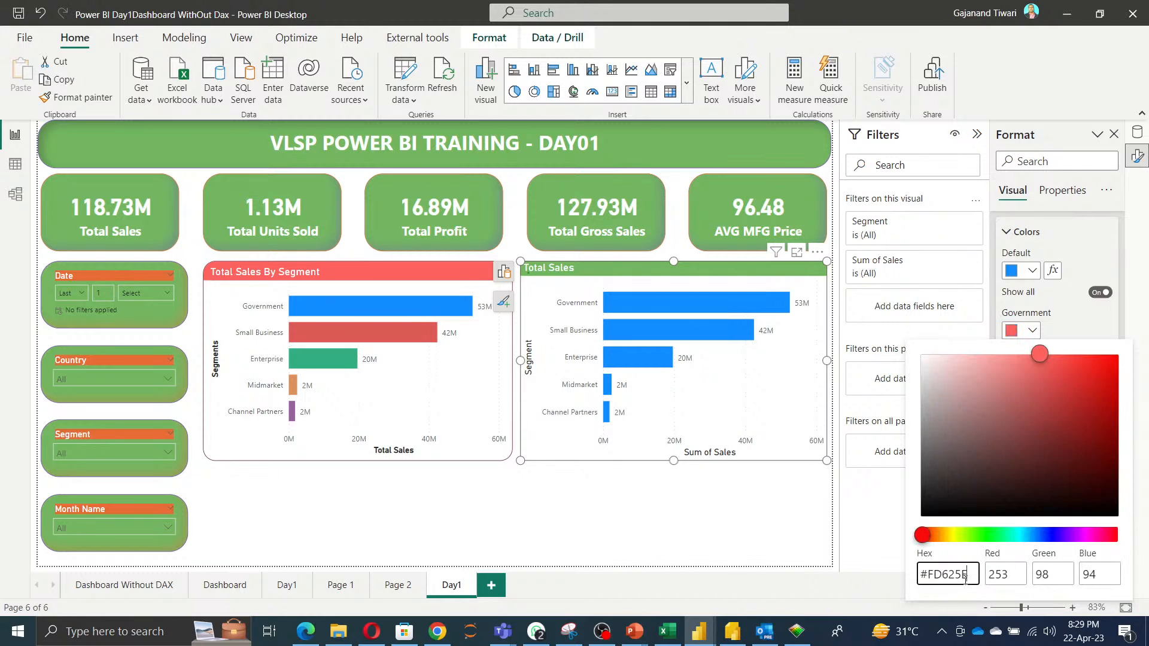
Copy #F2C80F from the colour reference and set the Small Business bar colour to it.
key(alt+Tab)
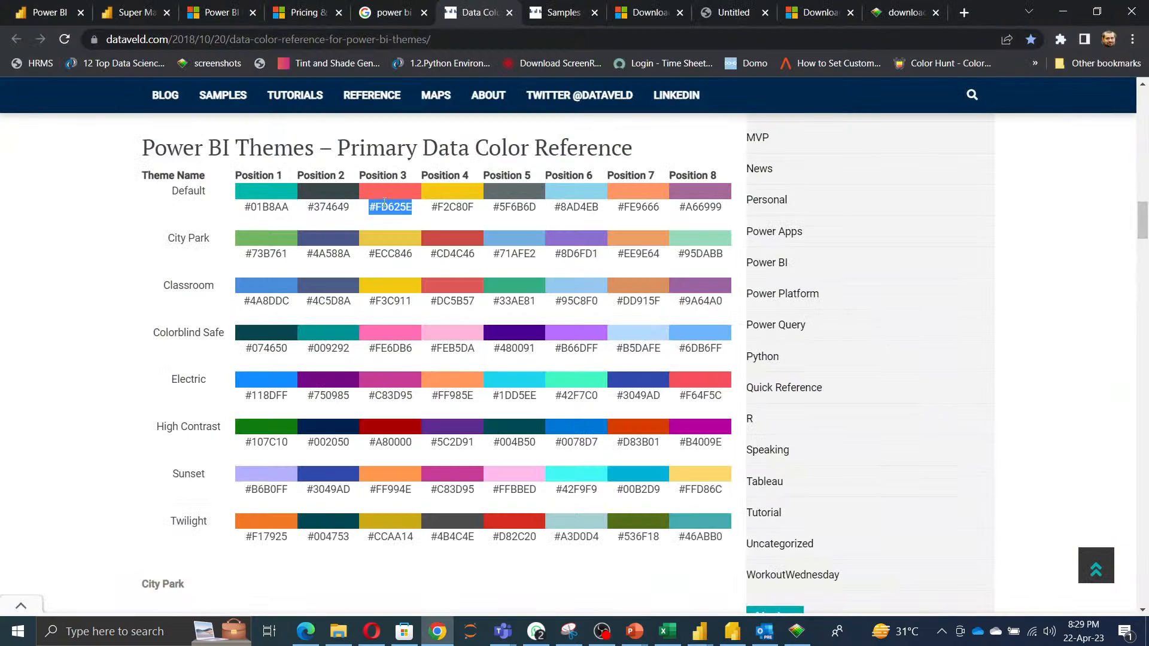
drag(431, 207, 471, 209)
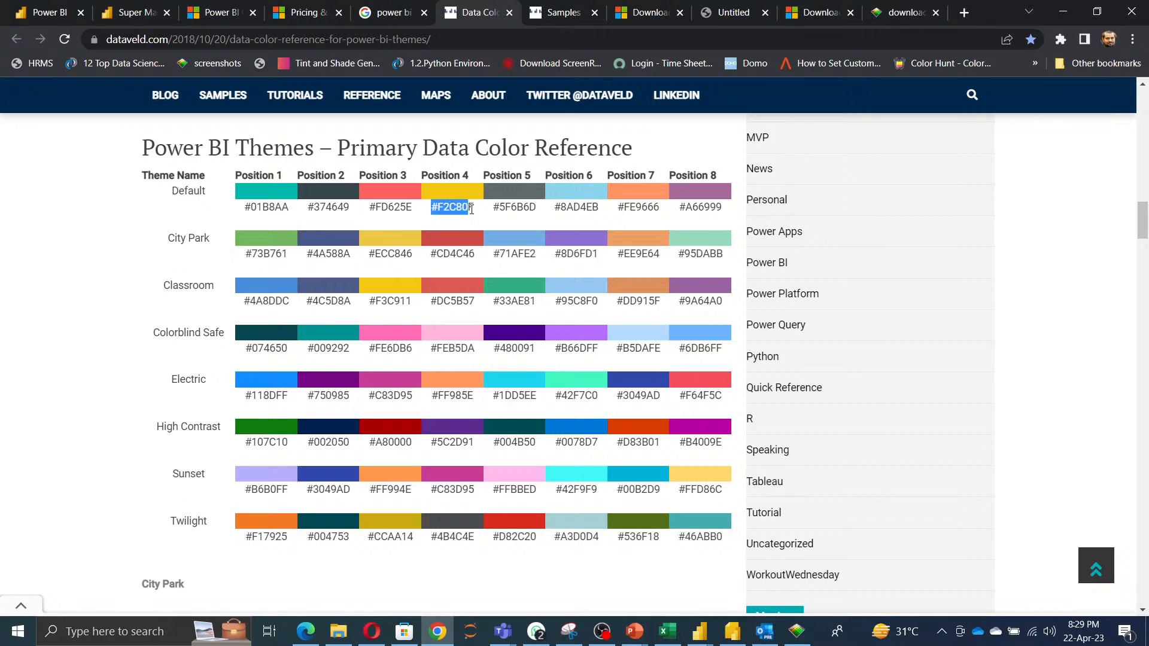
key(alt+Tab)
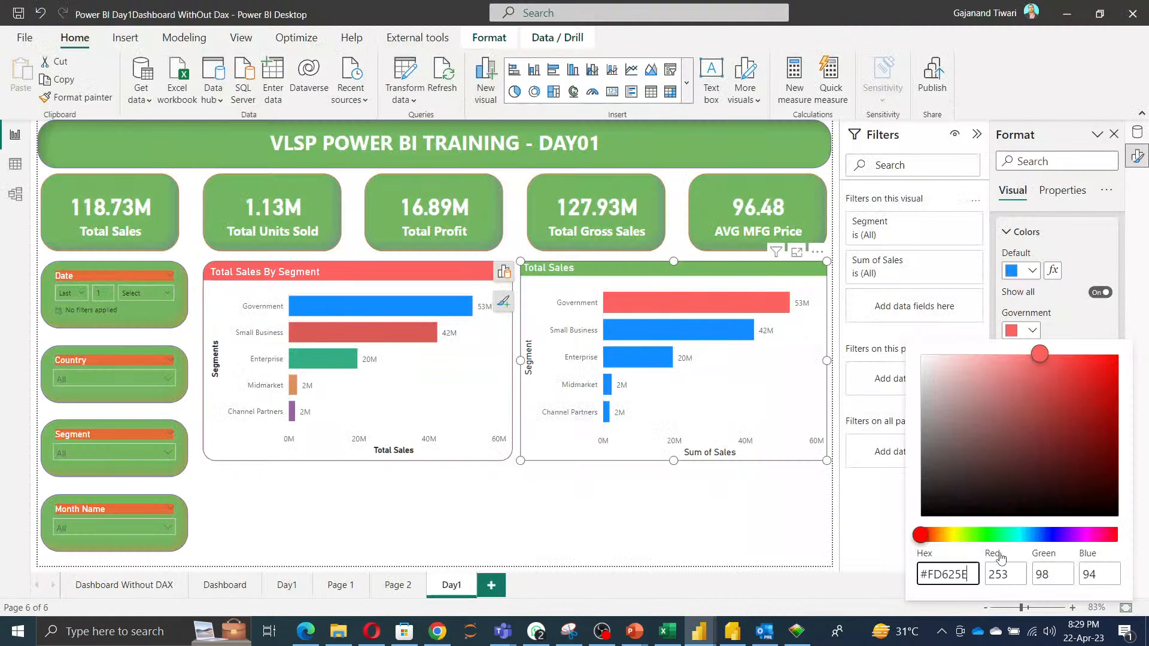
click(1070, 310)
click(1035, 368)
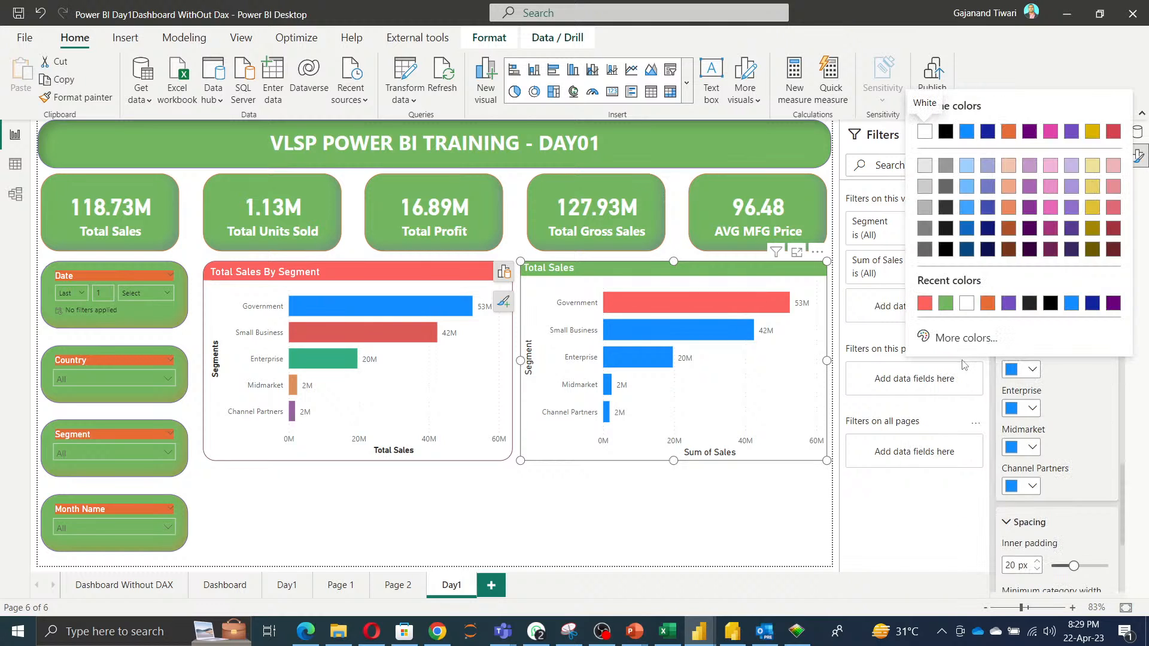
click(947, 340)
text(#F2C80F)
click(1072, 389)
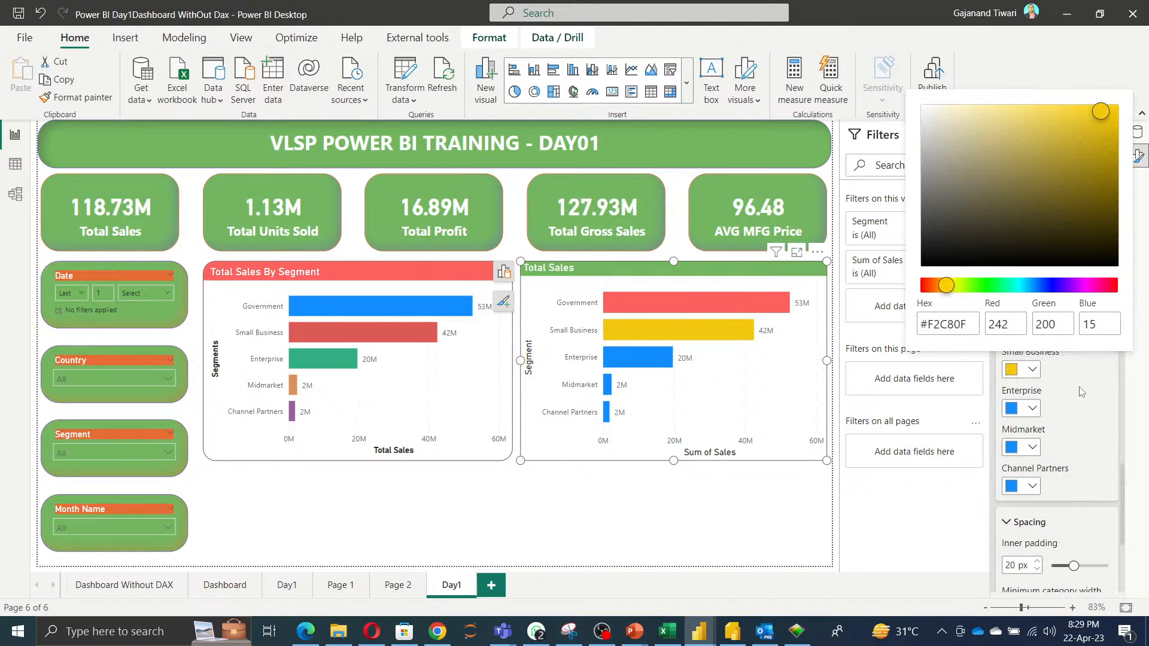
Copy #8D6FD1 from the colour reference and set the Enterprise bar colour to it.
key(alt+Tab)
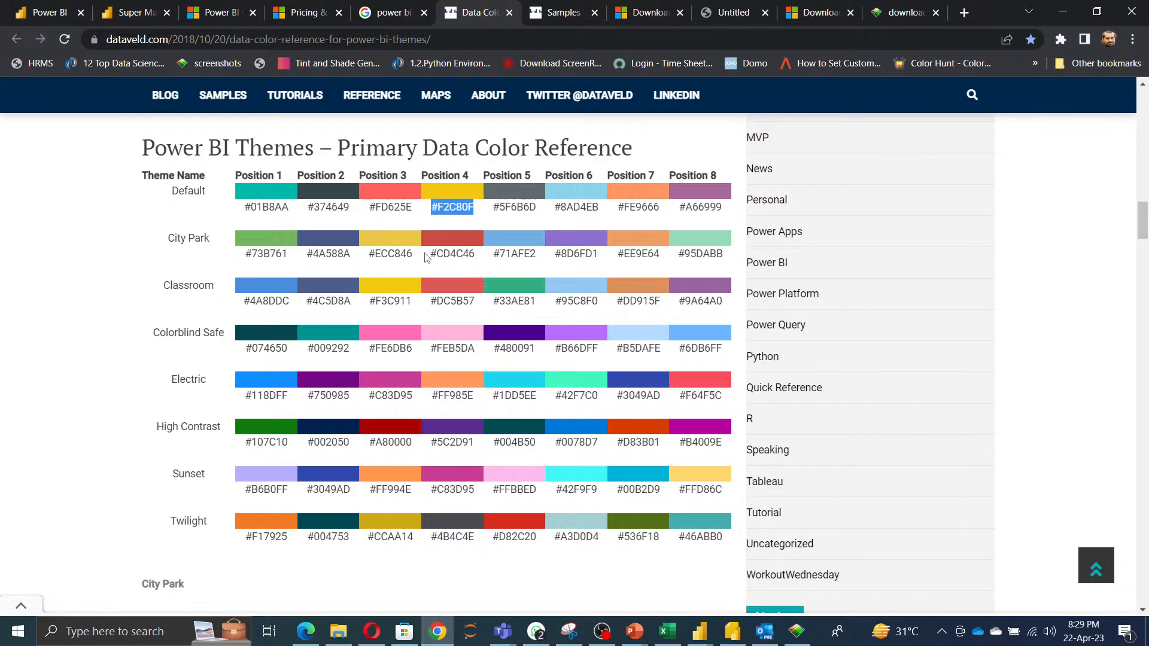
drag(426, 255, 480, 258)
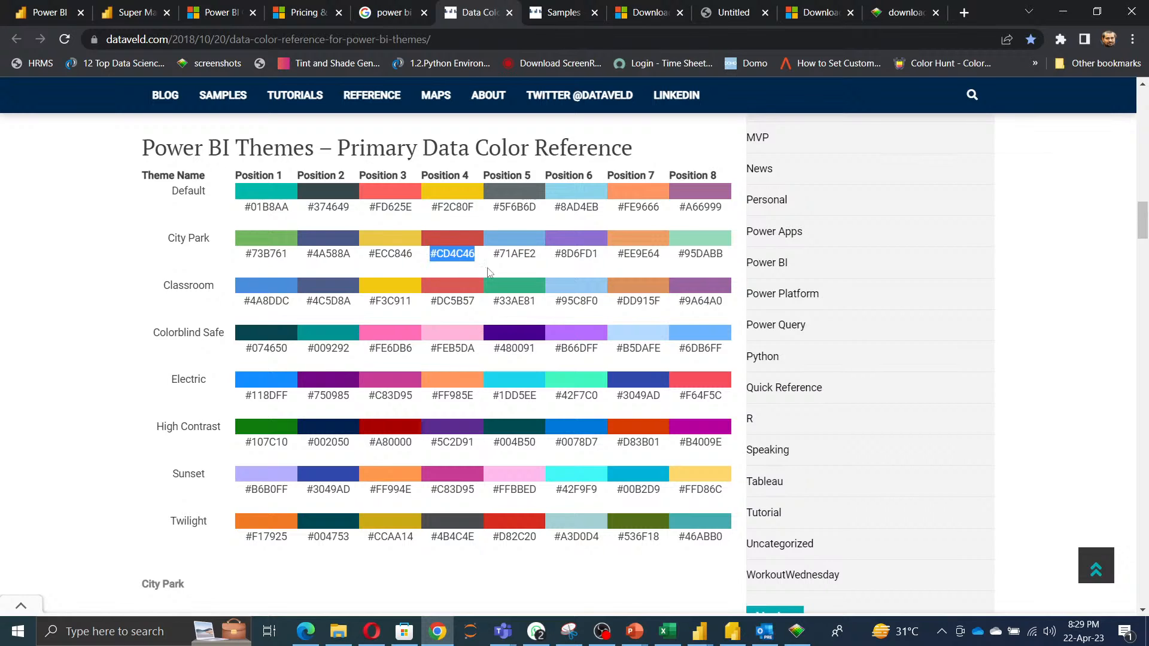
click(511, 266)
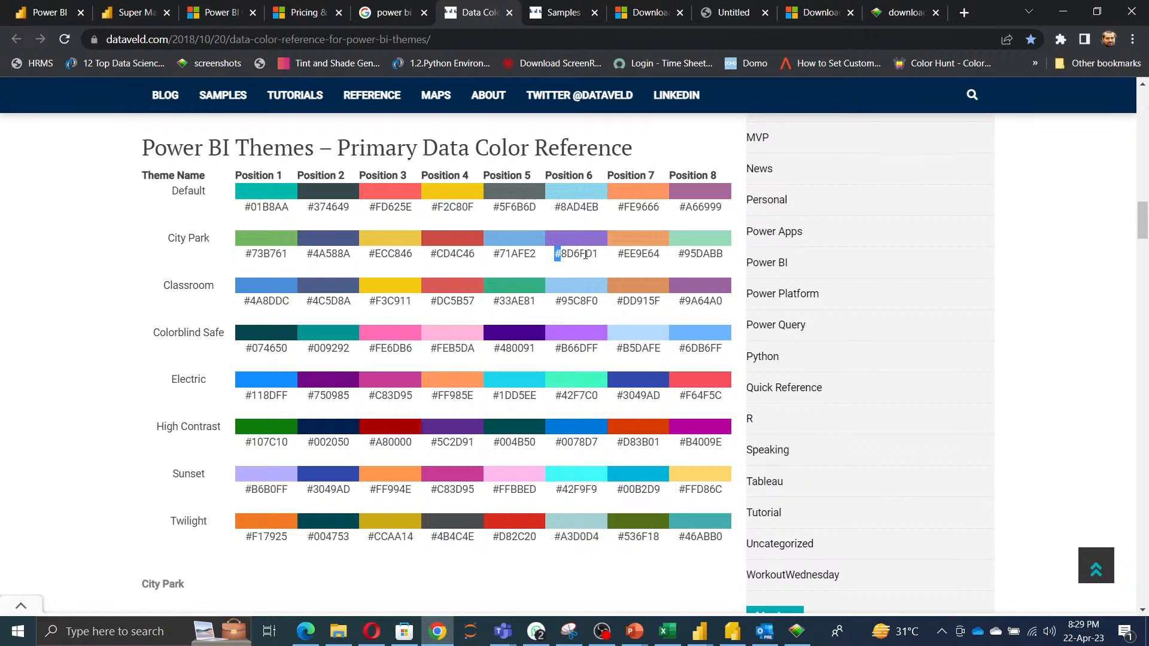
drag(557, 255, 611, 259)
key(ctrl+c)
key(alt+Tab)
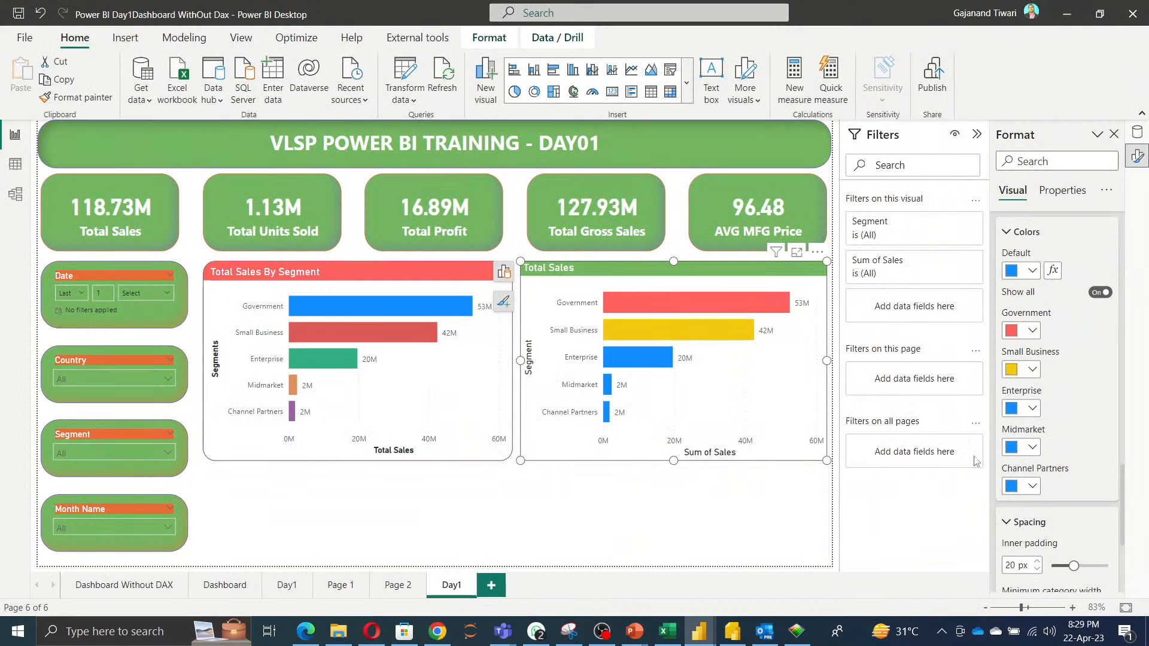
click(1015, 404)
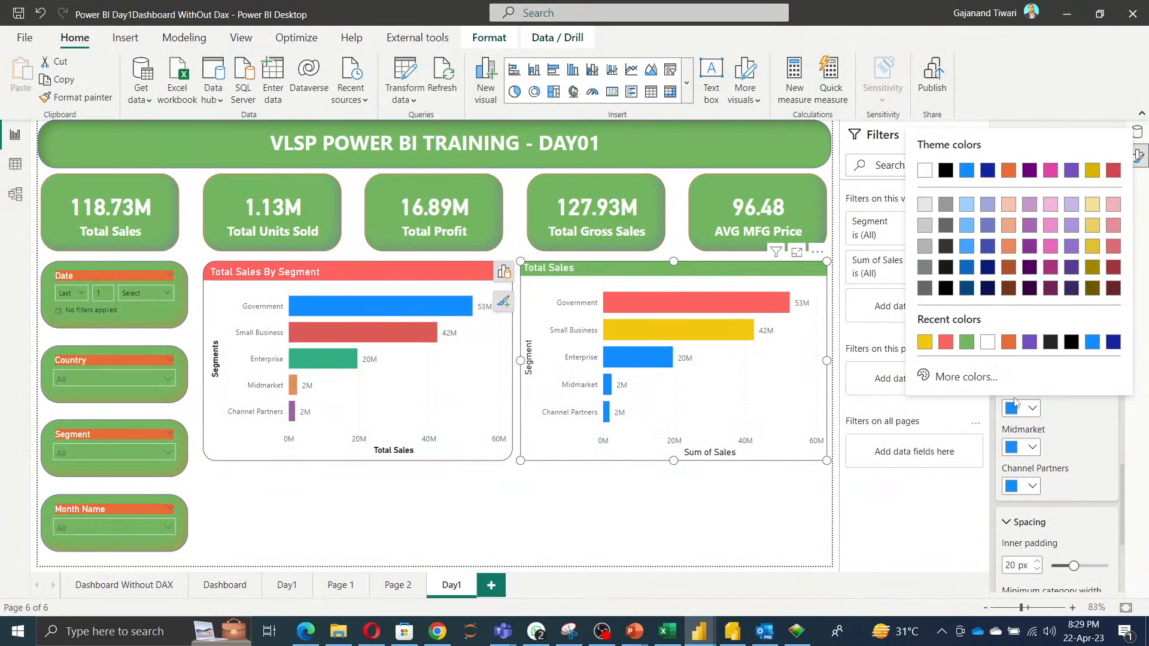
click(966, 377)
key(ctrl+v)
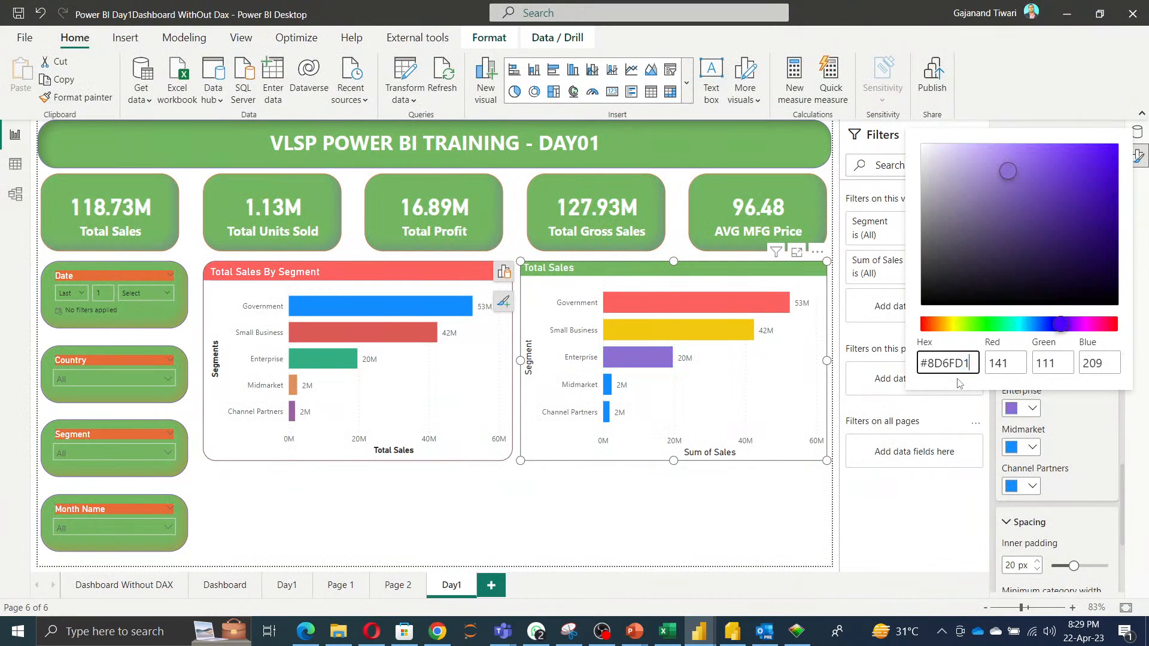
click(1059, 443)
Copy #6DB6FF from the colour reference and set the Midmarket bar colour to it.
key(alt+Tab)
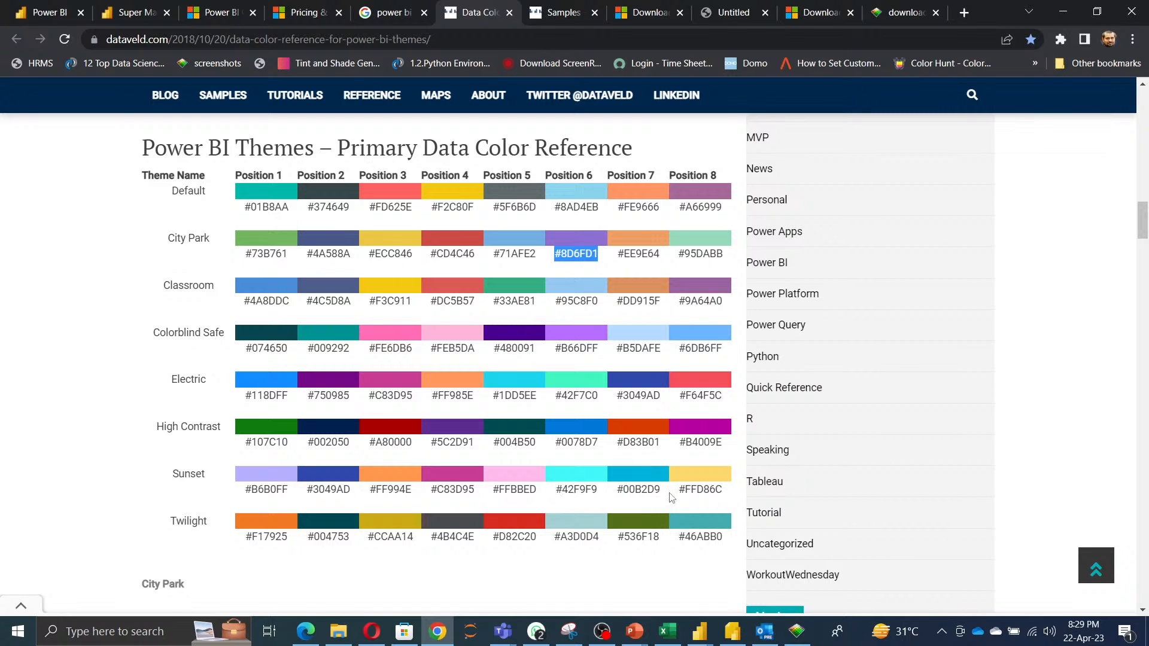
drag(676, 355, 726, 357)
key(ctrl+c)
key(alt+Tab)
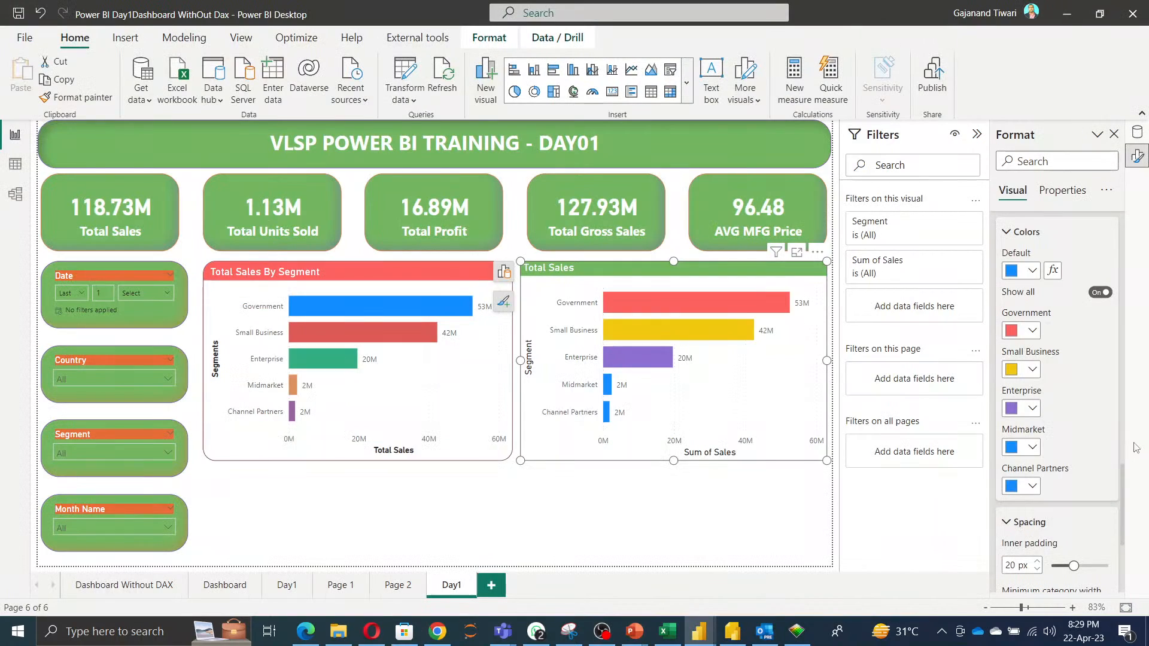
click(1032, 447)
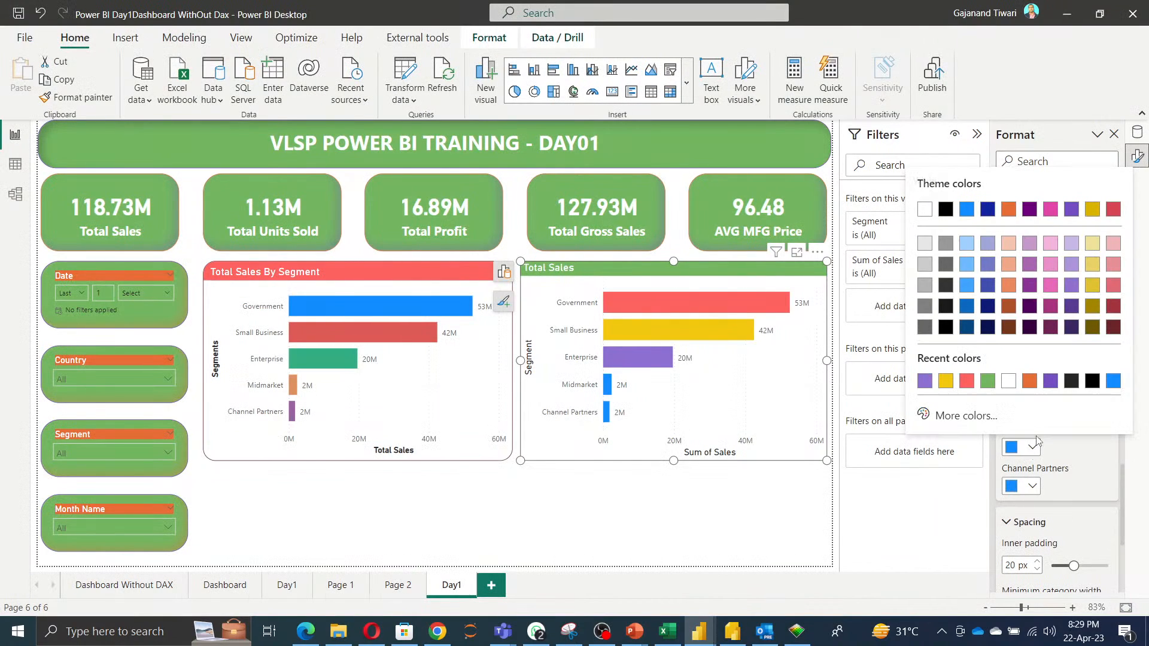
click(965, 415)
key(ctrl+v)
click(1114, 460)
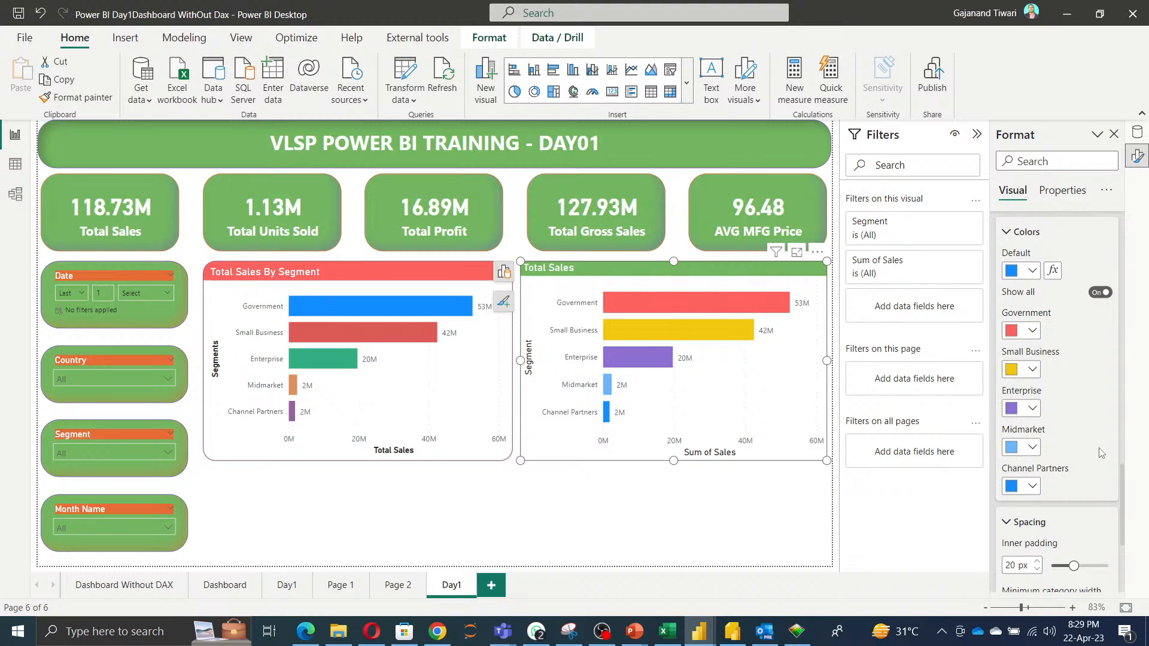
Copy #F17925 from the colour reference, set the Channel Partners bar colour to it, and collapse the colour settings.
key(alt+Tab)
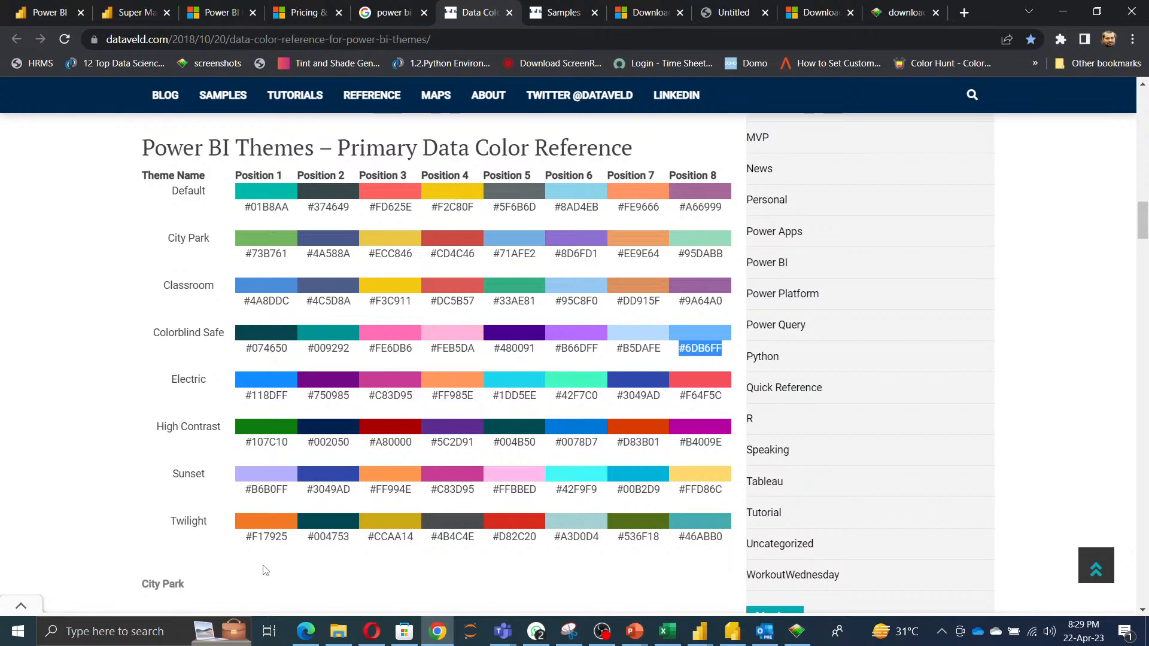
drag(247, 536, 295, 544)
key(ctrl+c)
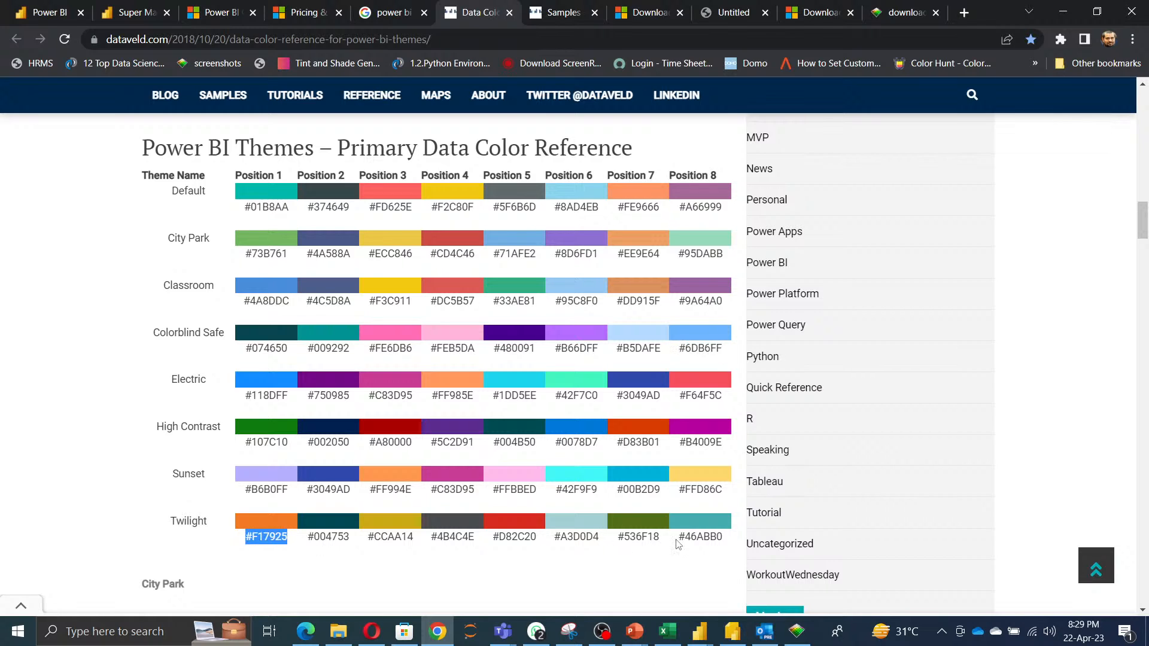
key(alt+Tab)
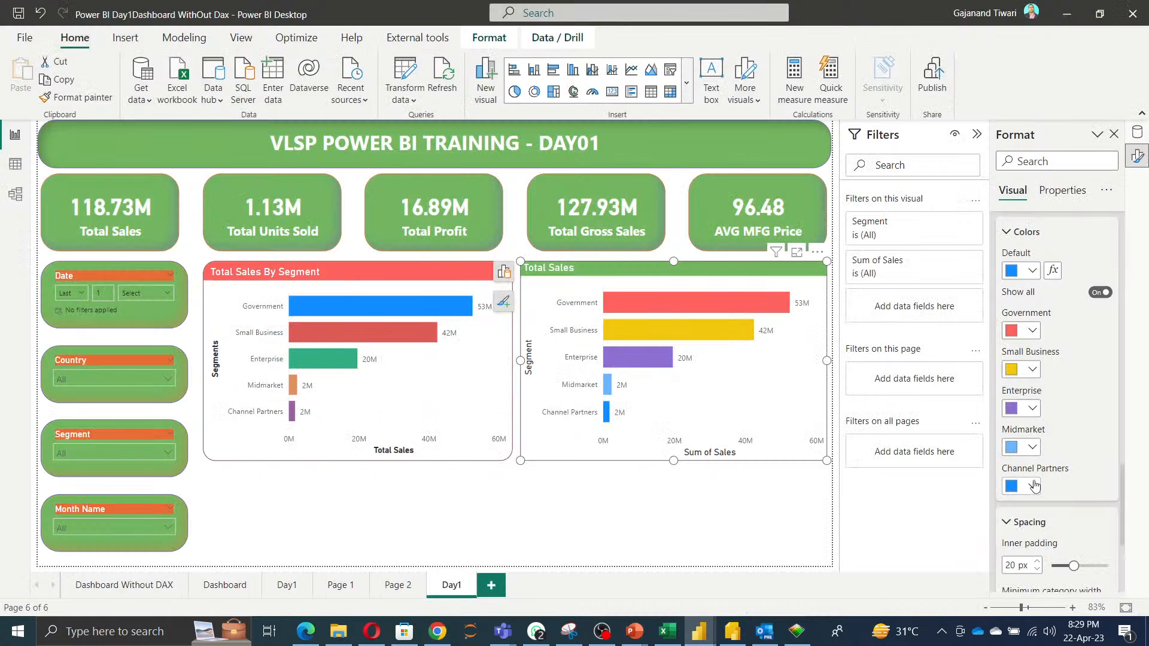
click(1034, 486)
click(961, 453)
key(ctrl+v)
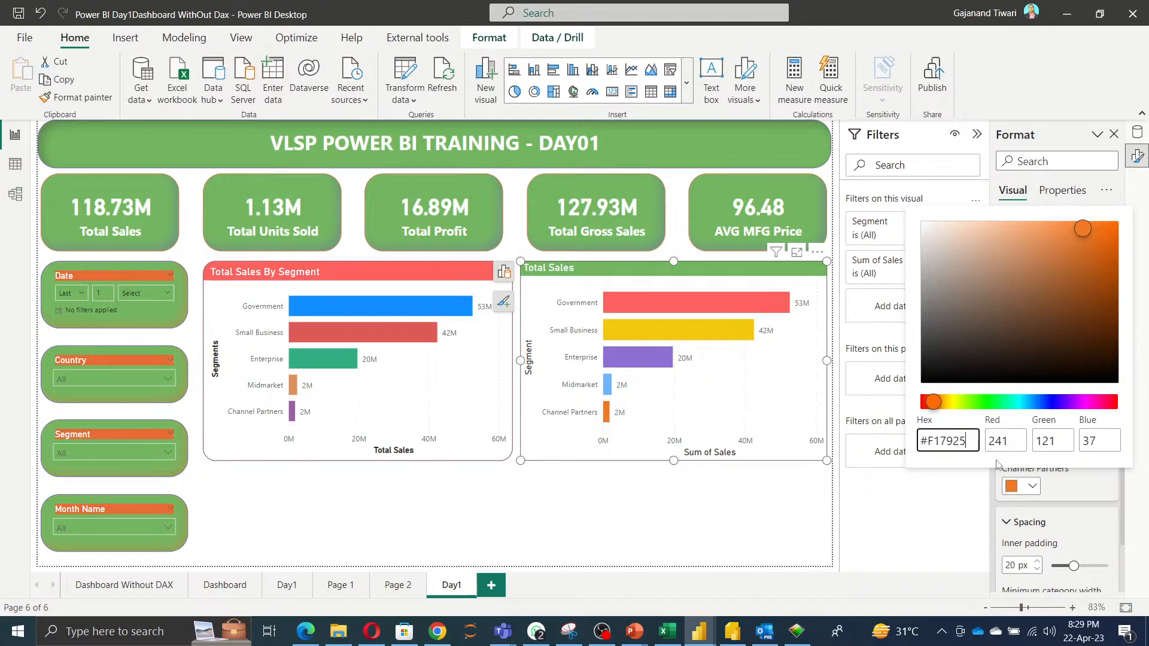
click(677, 517)
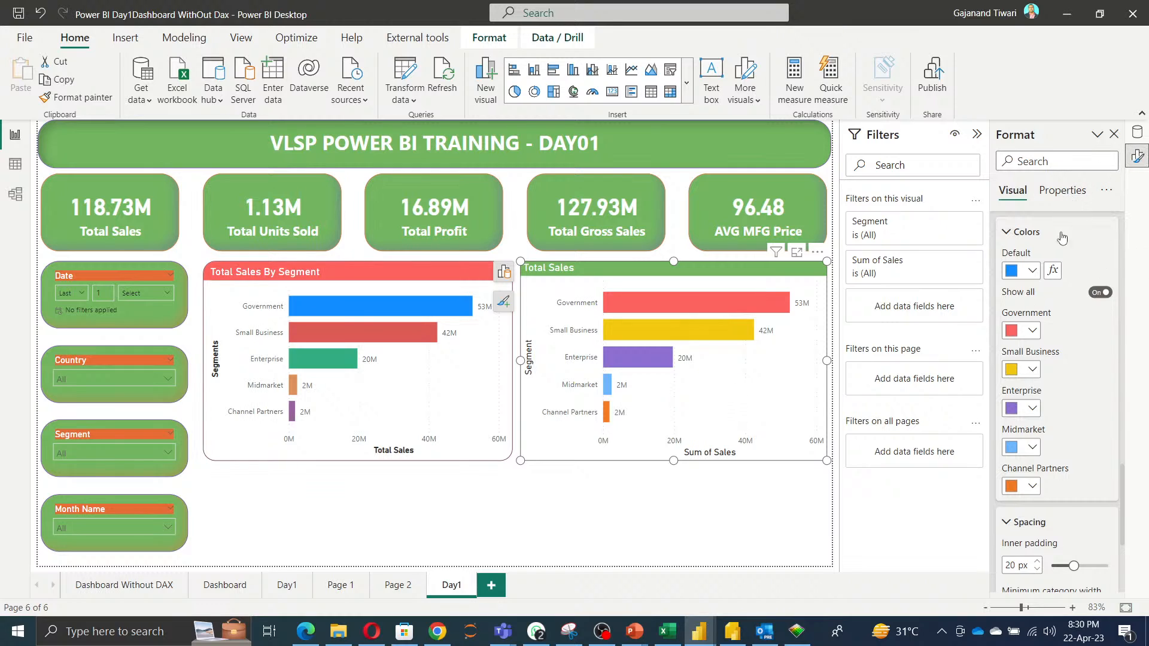
click(1019, 235)
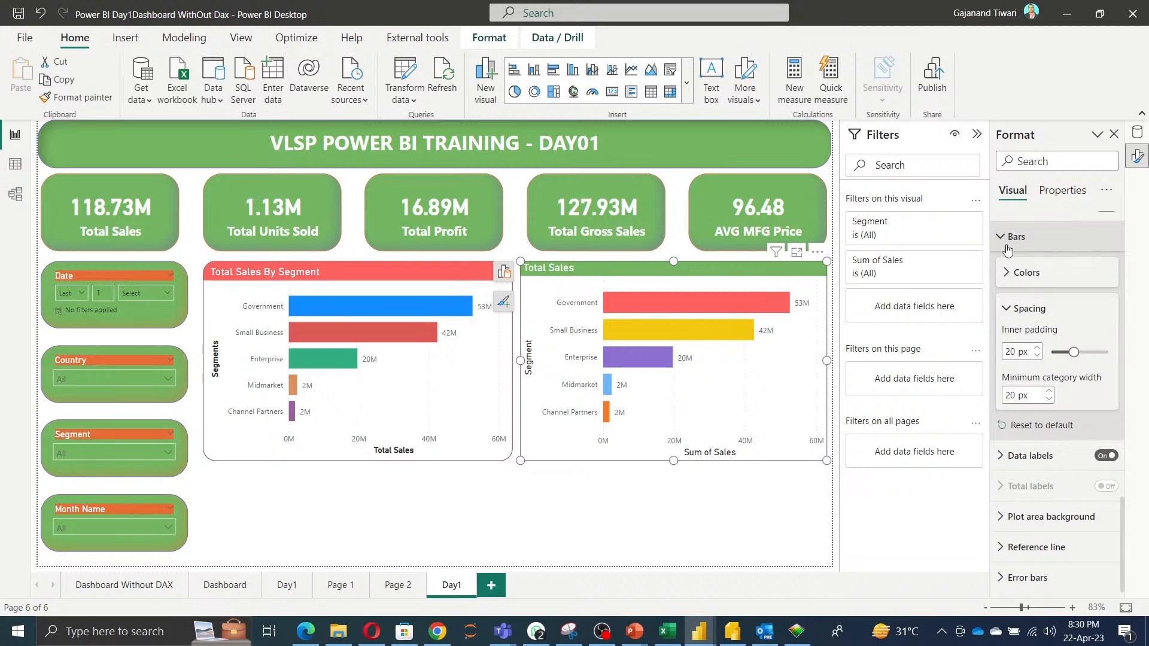
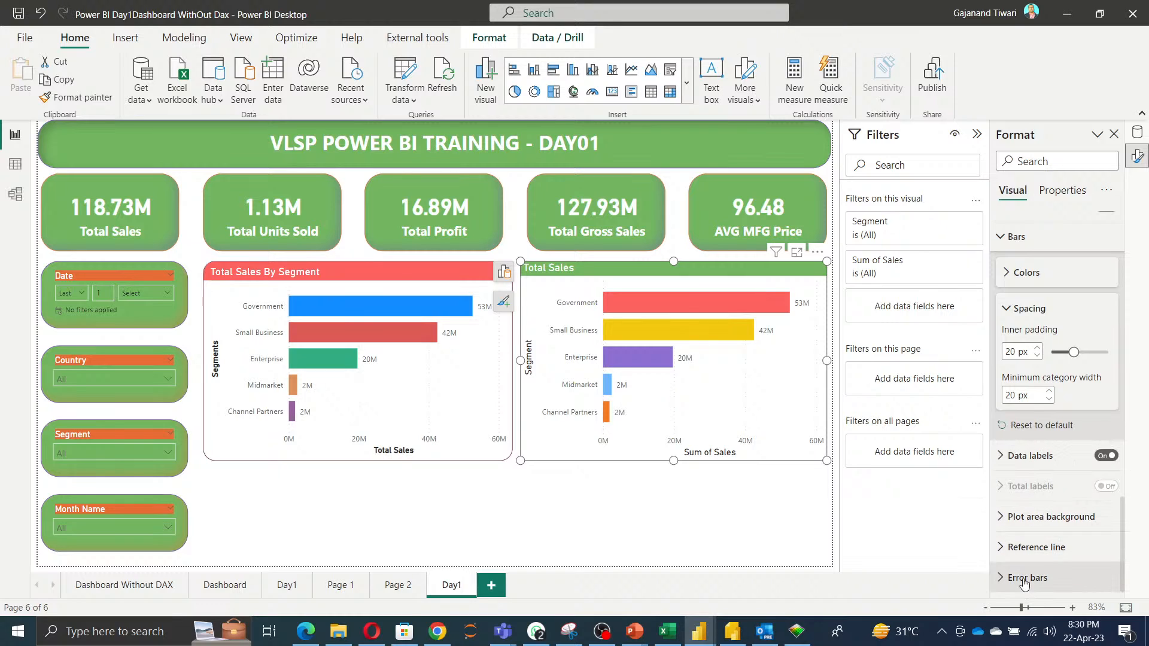
Toggle the Total Sales chart's data labels off and back on.
click(1011, 458)
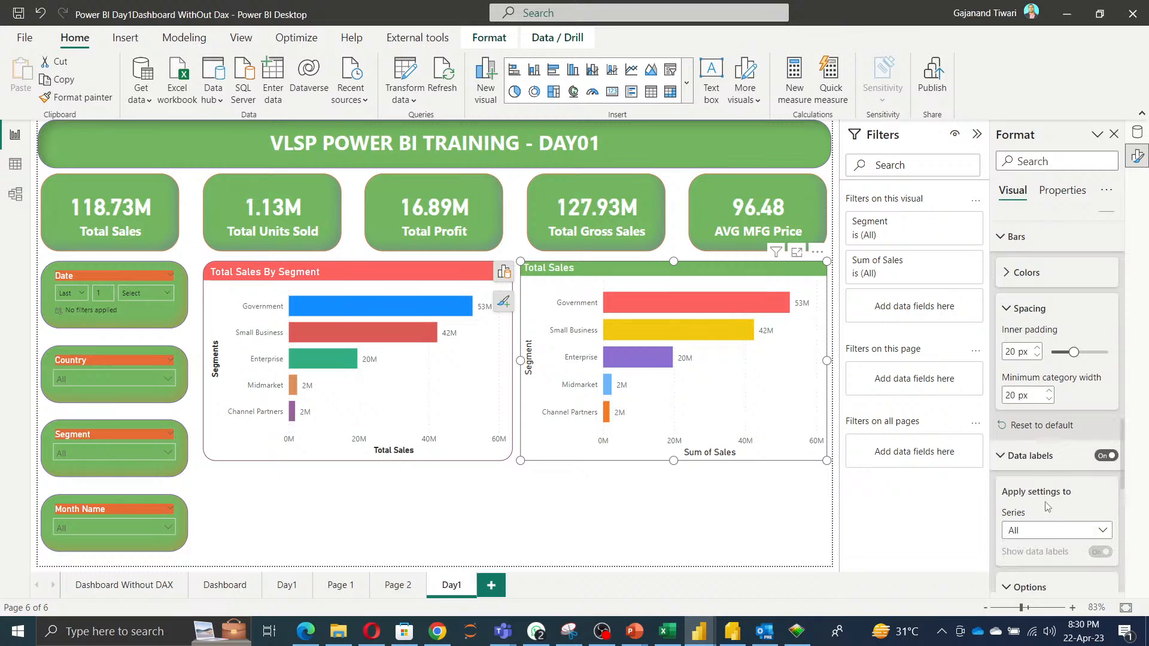
click(1053, 531)
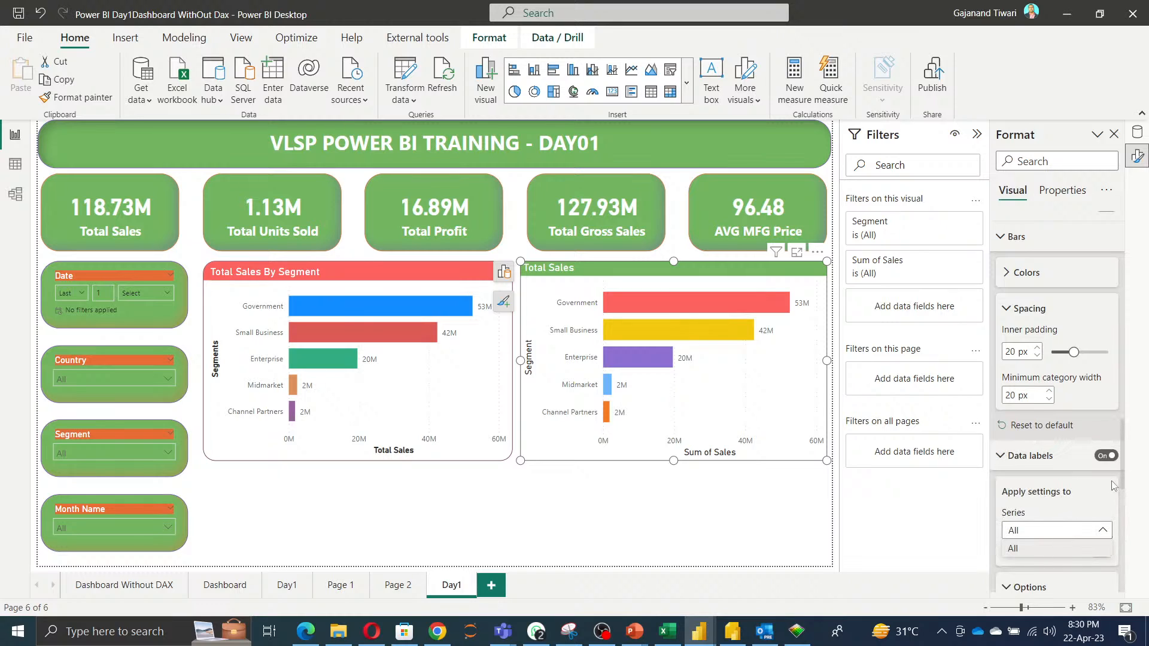
click(1107, 458)
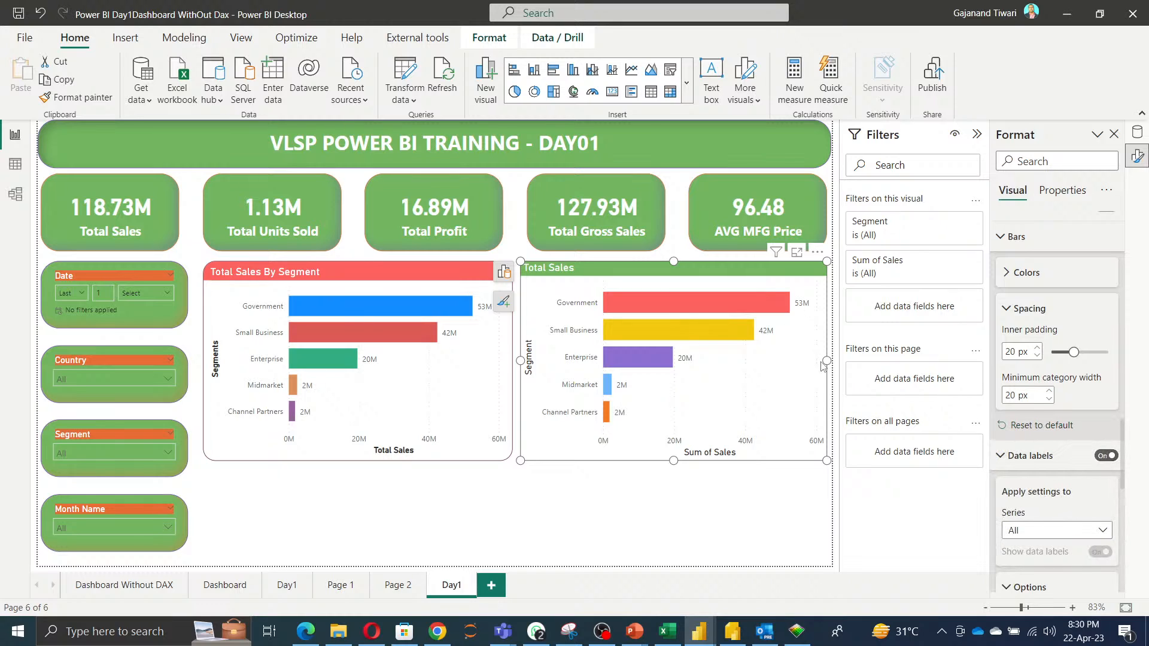
click(1106, 456)
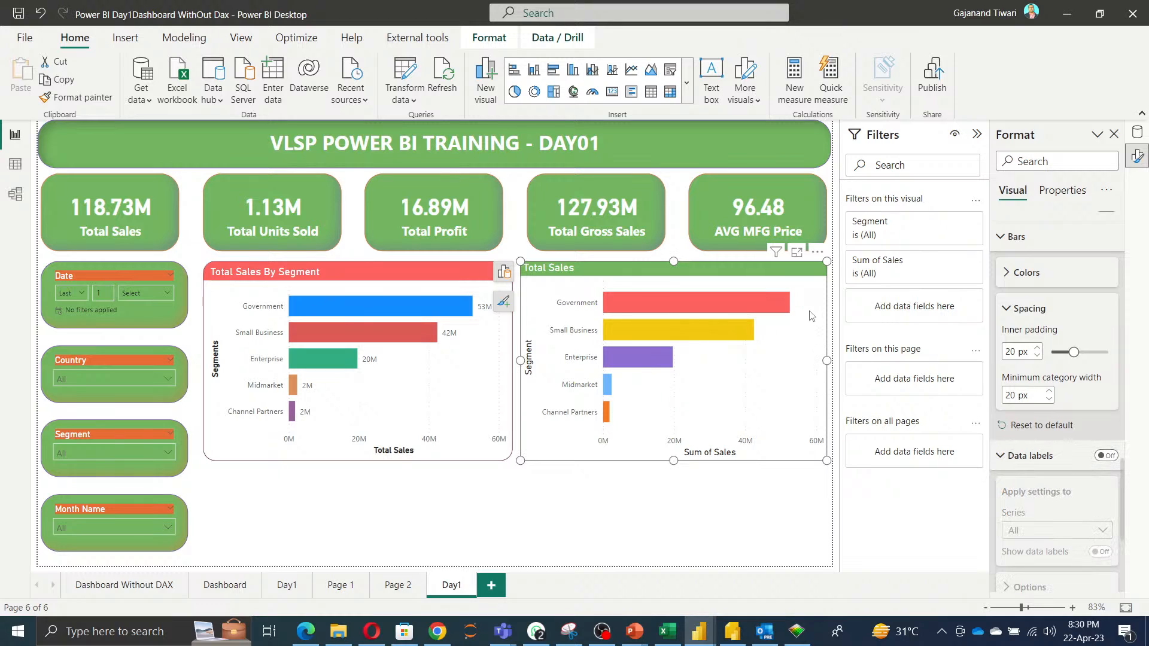
click(1107, 456)
Set the Total Sales chart's Y-axis title text to Segment.
scroll(1072, 284, up, 5)
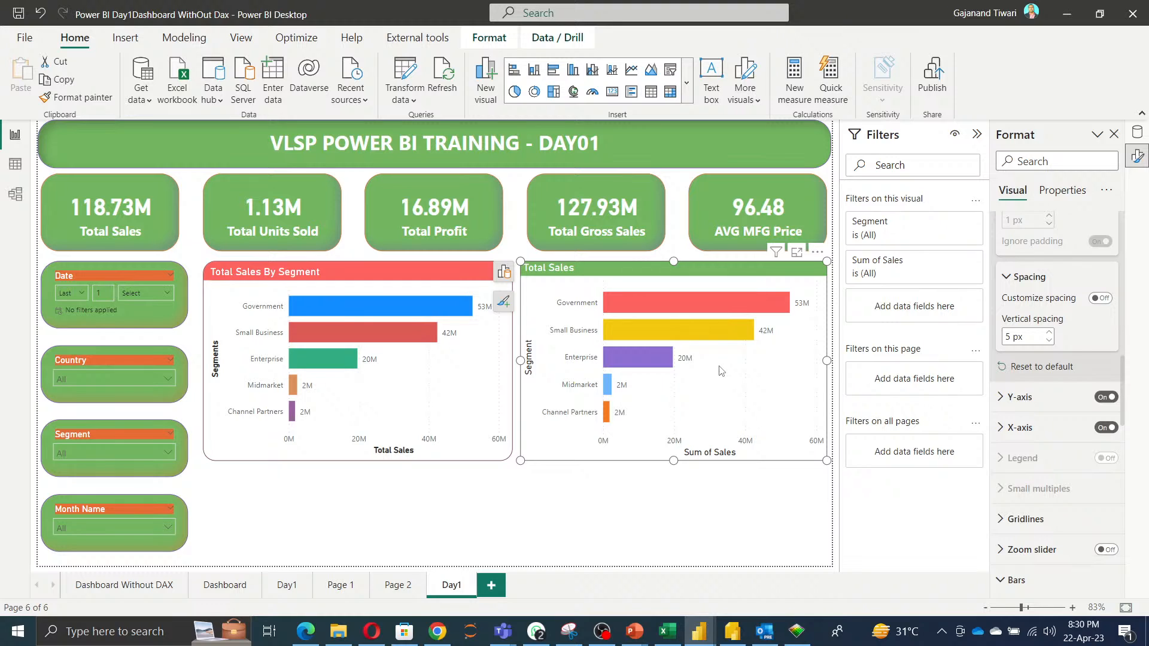
scroll(1101, 384, up, 10)
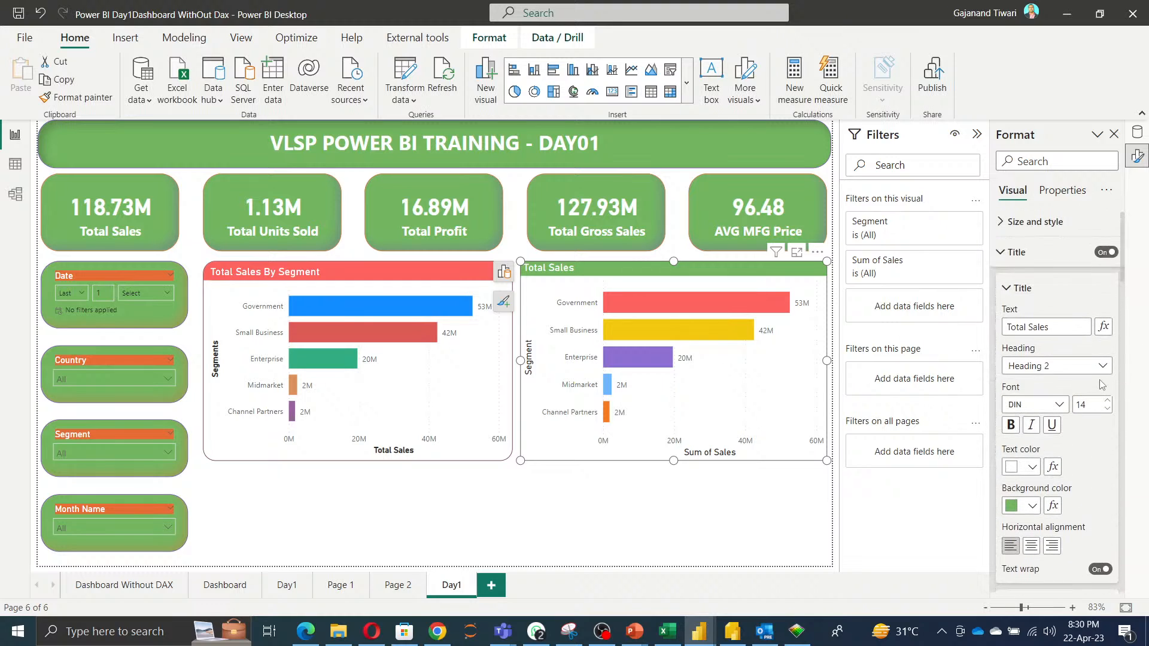
scroll(1102, 384, down, 1)
scroll(1048, 280, up, 1)
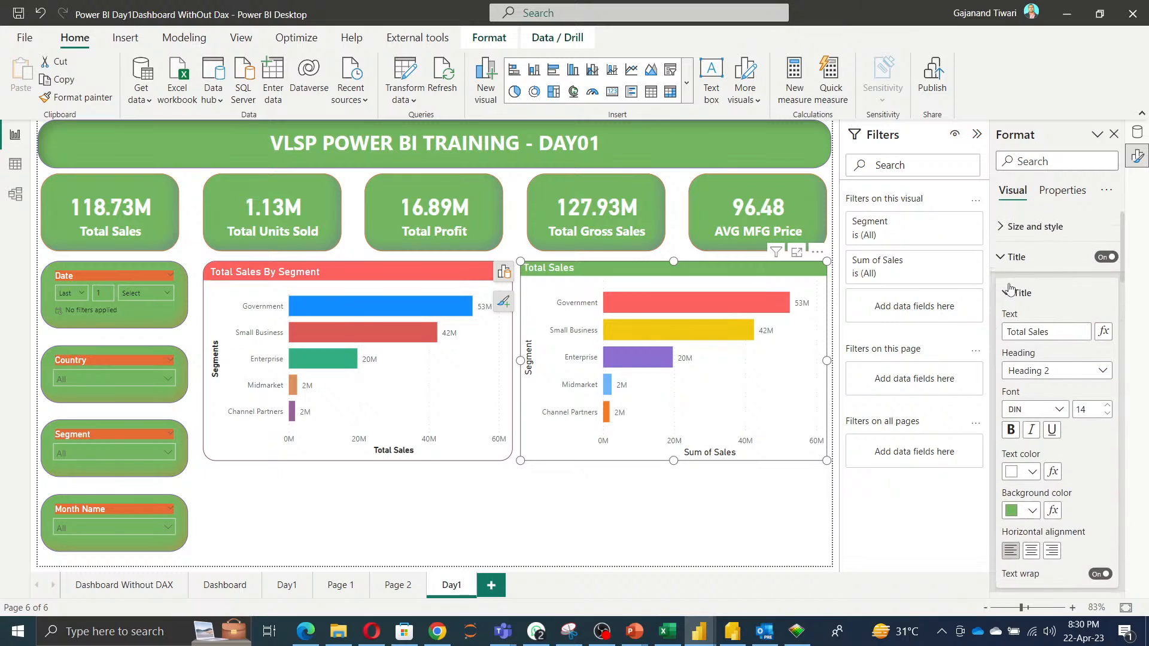
click(999, 264)
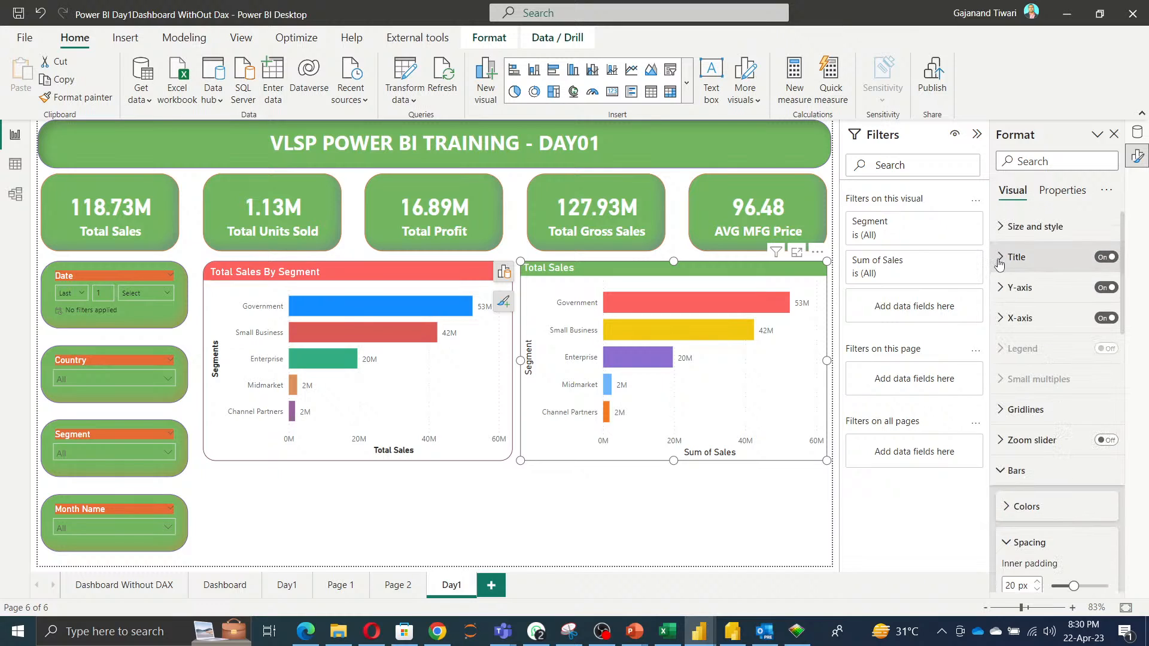
click(1017, 292)
scroll(1071, 442, down, 3)
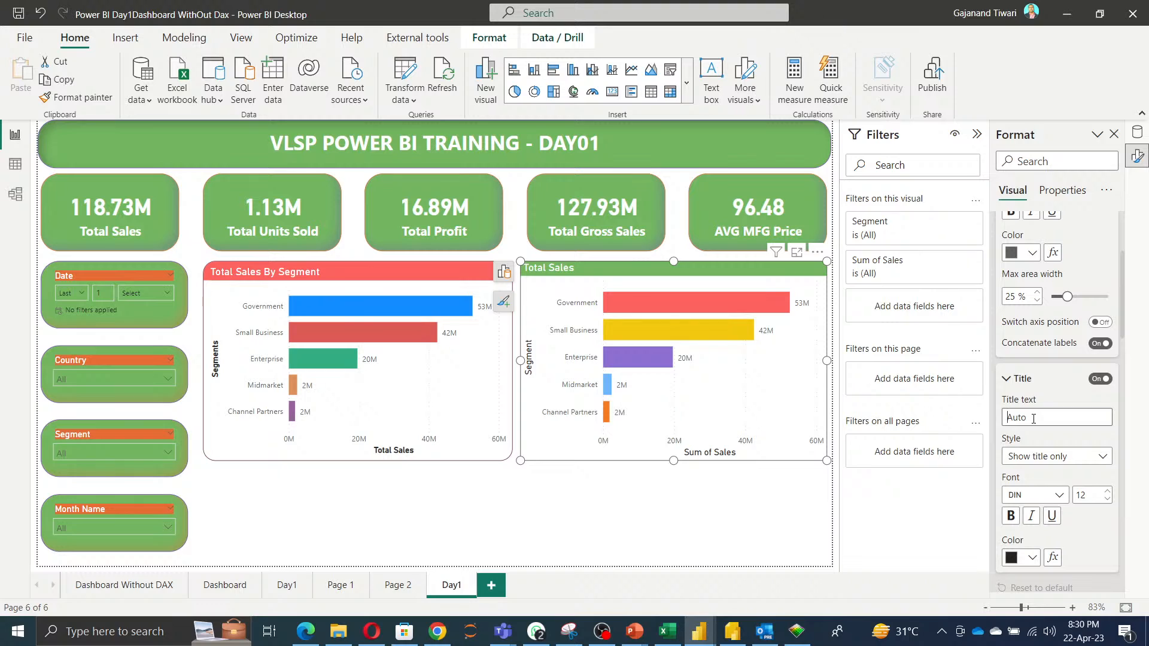
text(Se)
scroll(1034, 419, up, 4)
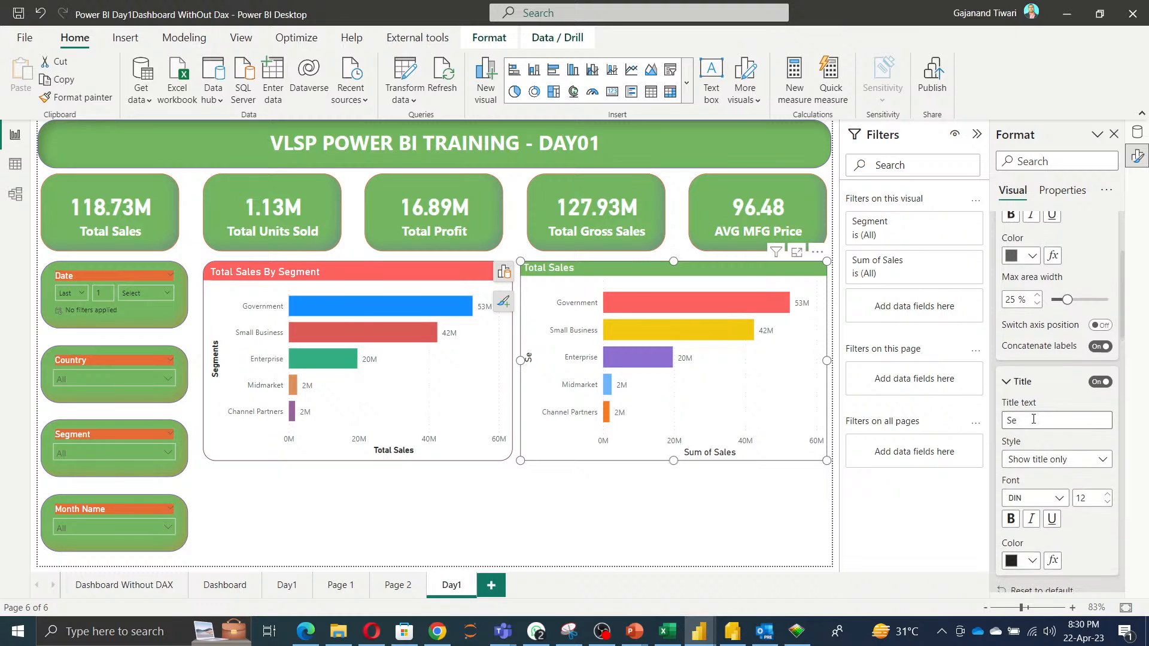
scroll(1034, 424, down, 3)
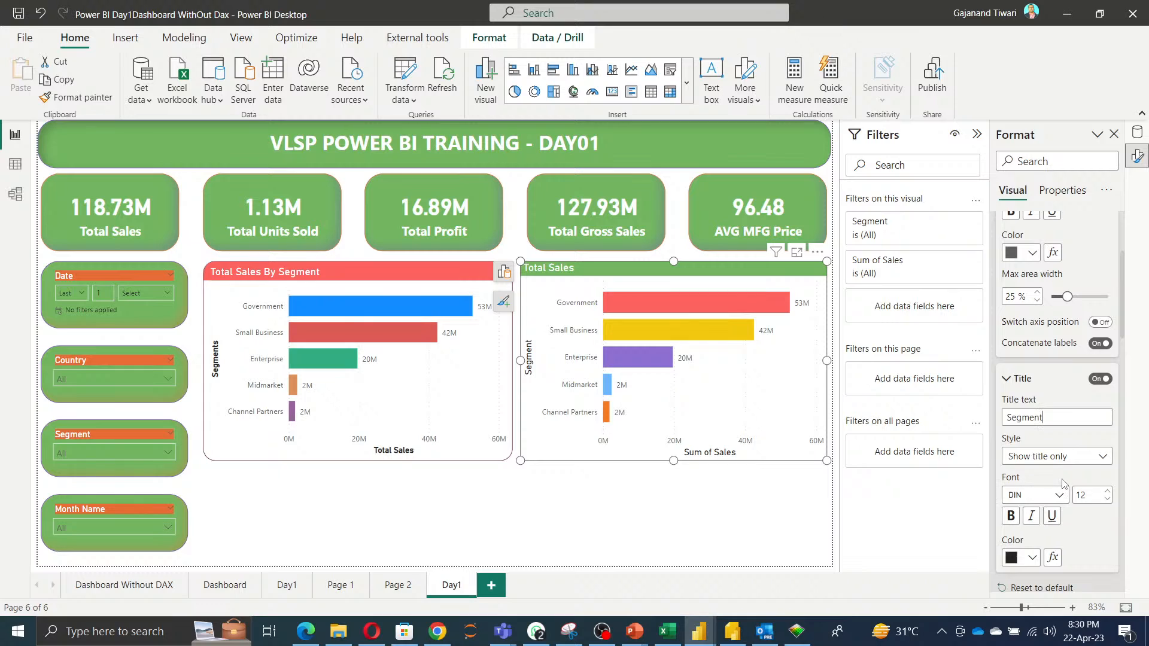
Change the Y-axis title font to Arial Black.
scroll(1053, 478, down, 2)
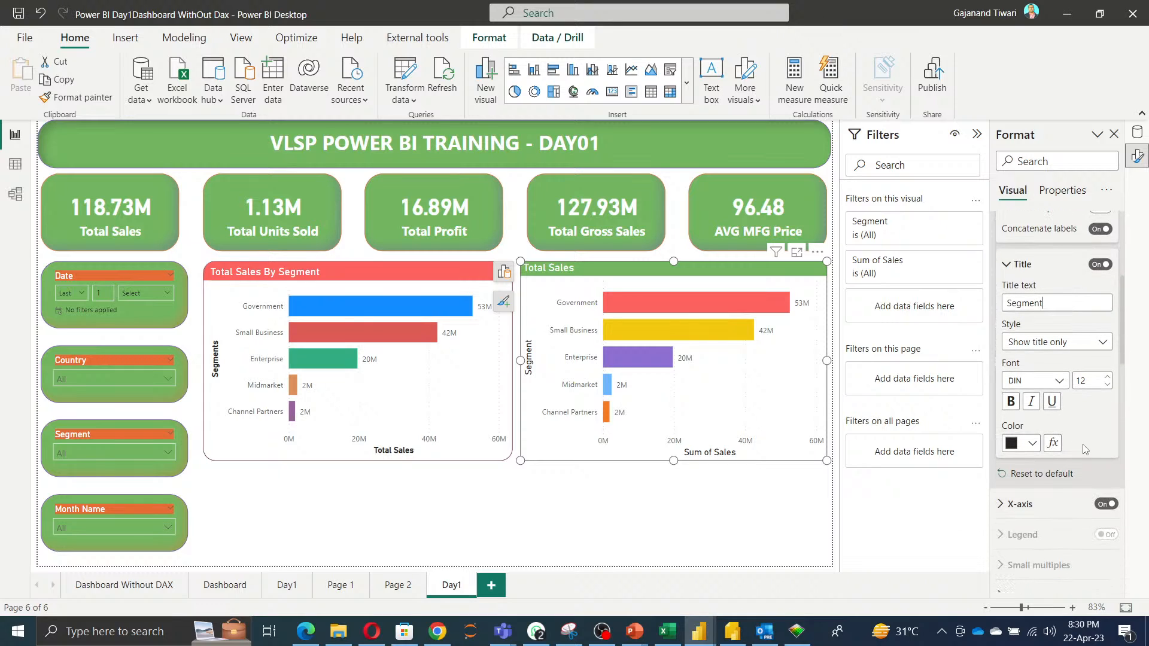
click(1057, 380)
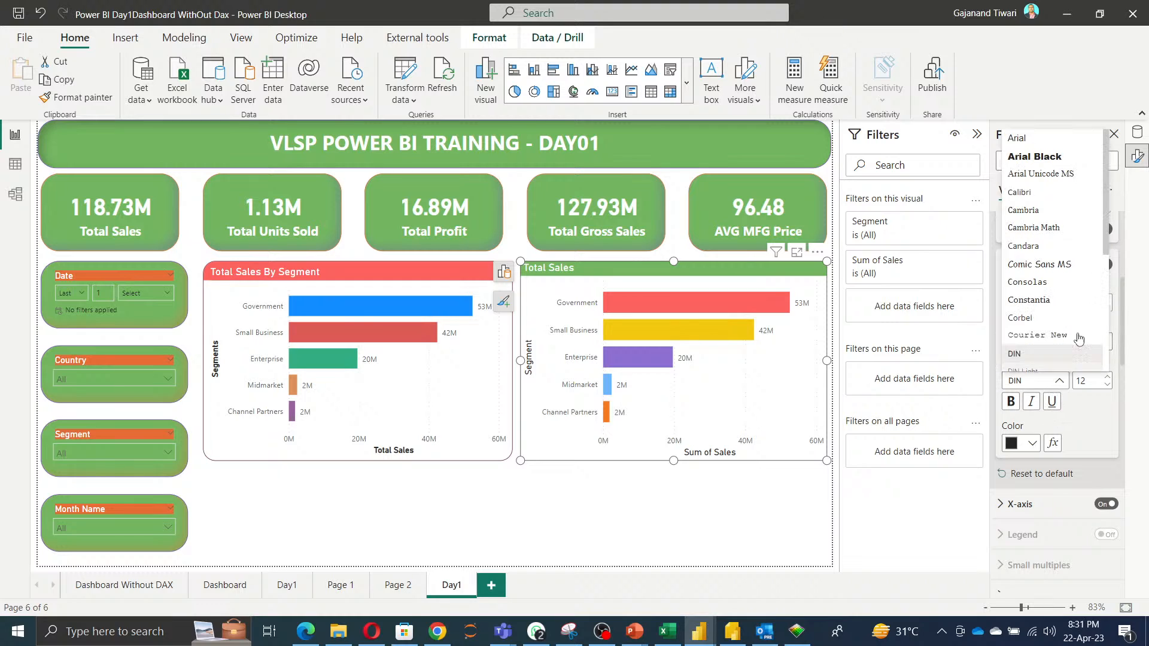
click(1045, 154)
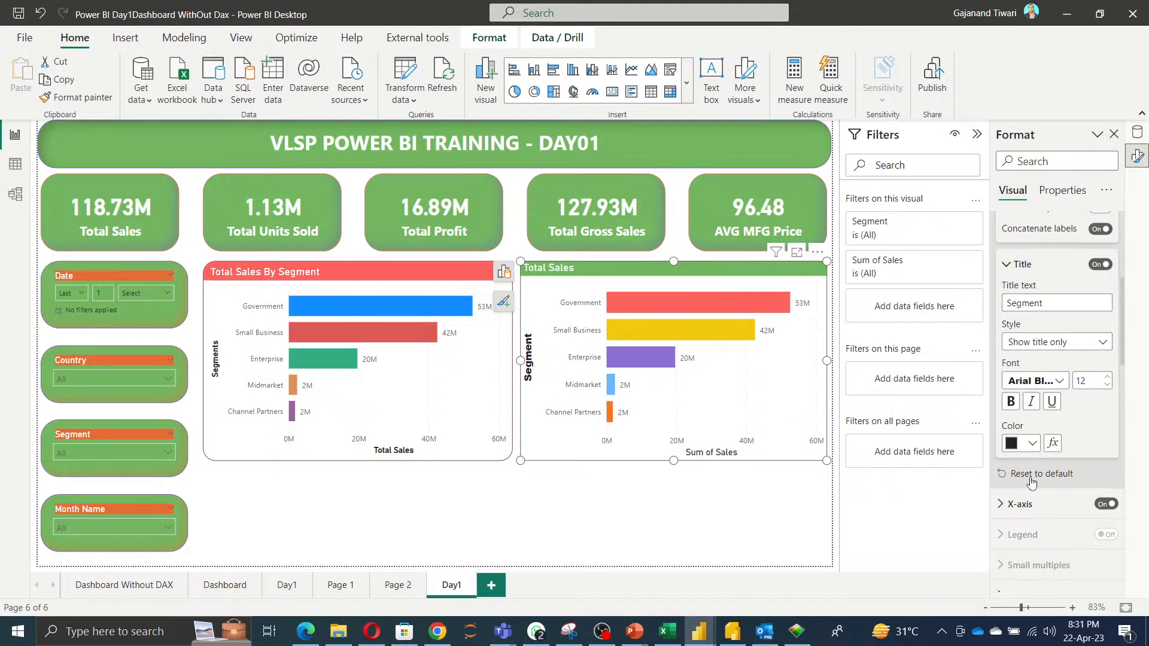
Set the X-axis values font size to 10.
scroll(1072, 449, down, 2)
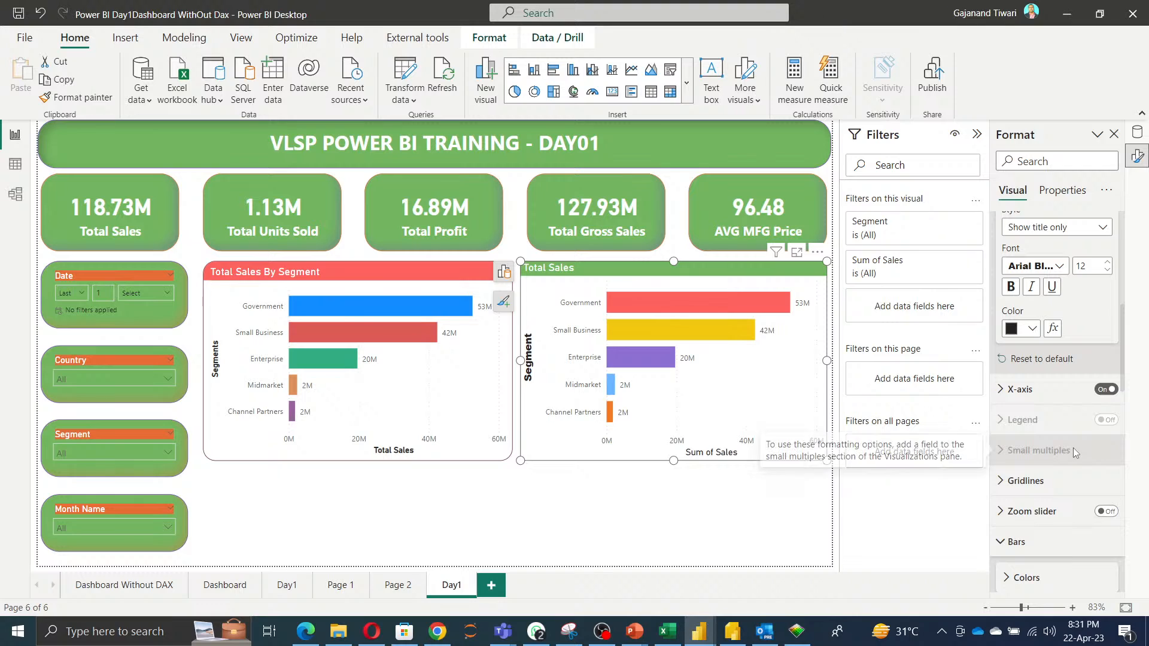
scroll(1072, 448, down, 1)
click(1020, 332)
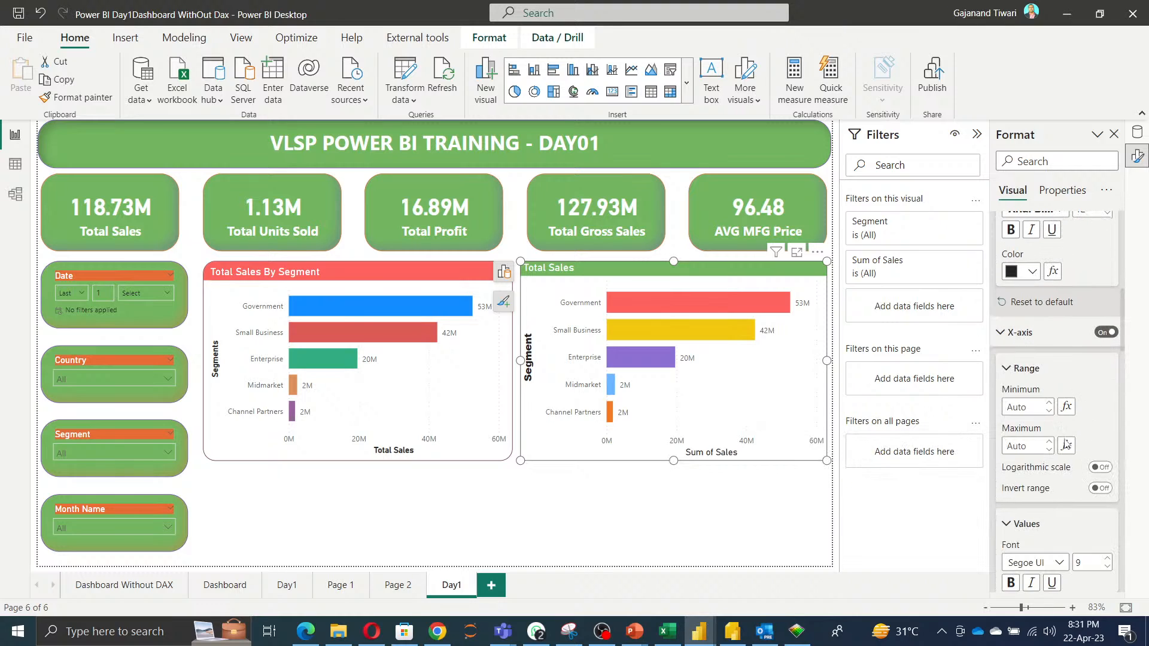
scroll(1072, 483, down, 3)
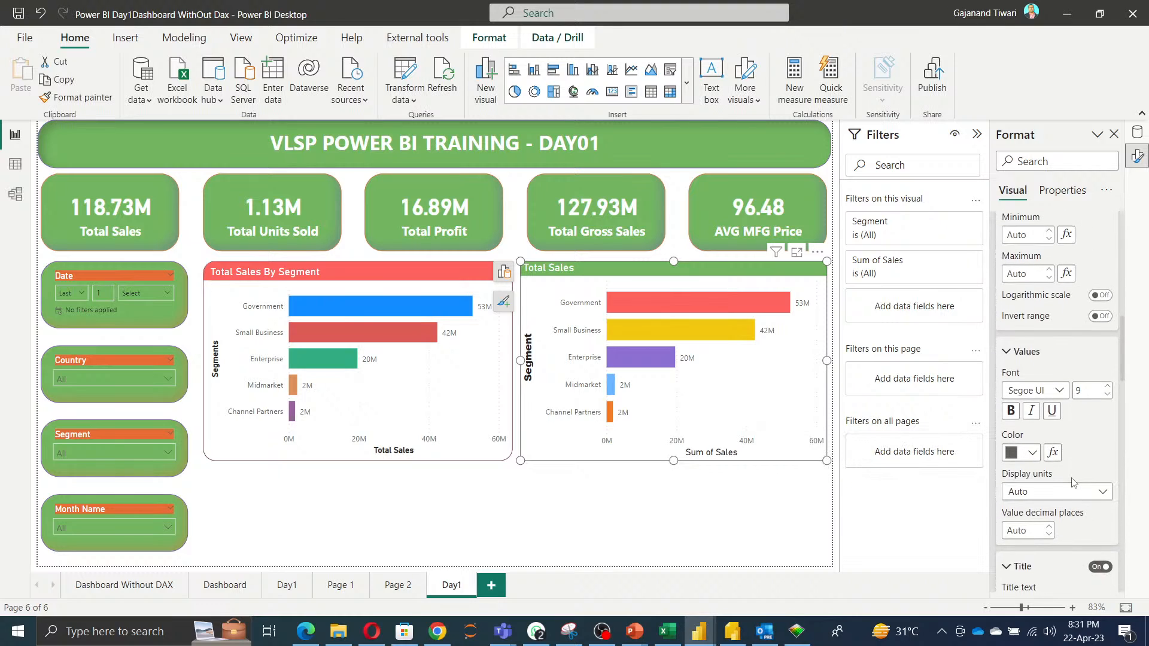
scroll(1072, 482, down, 1)
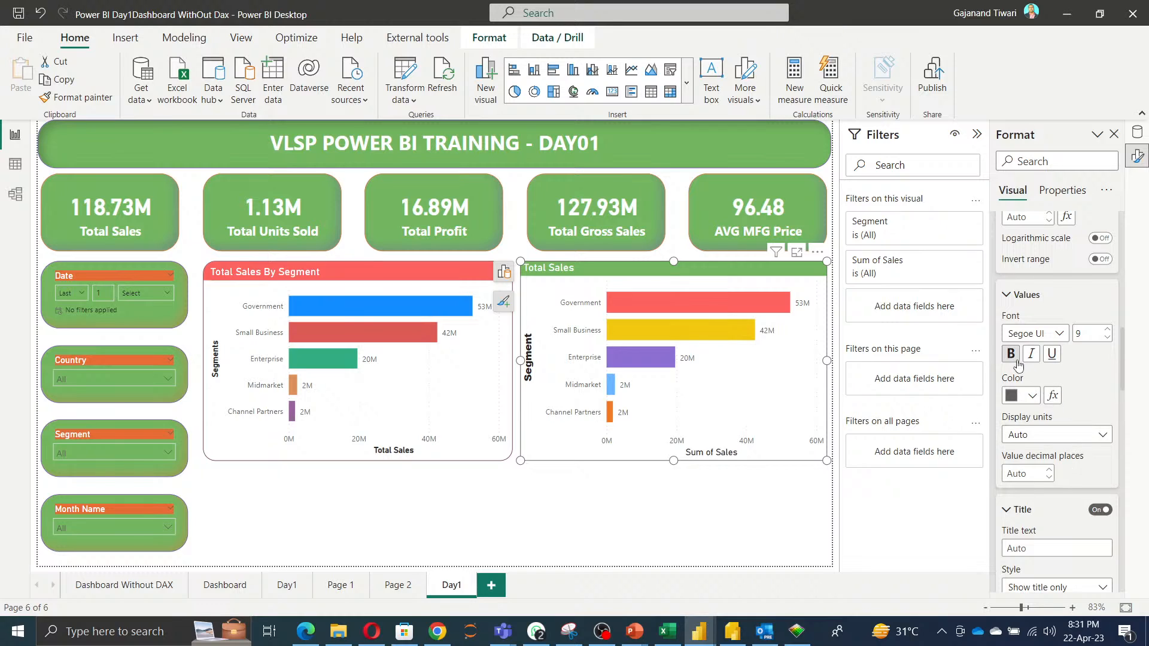
click(1038, 334)
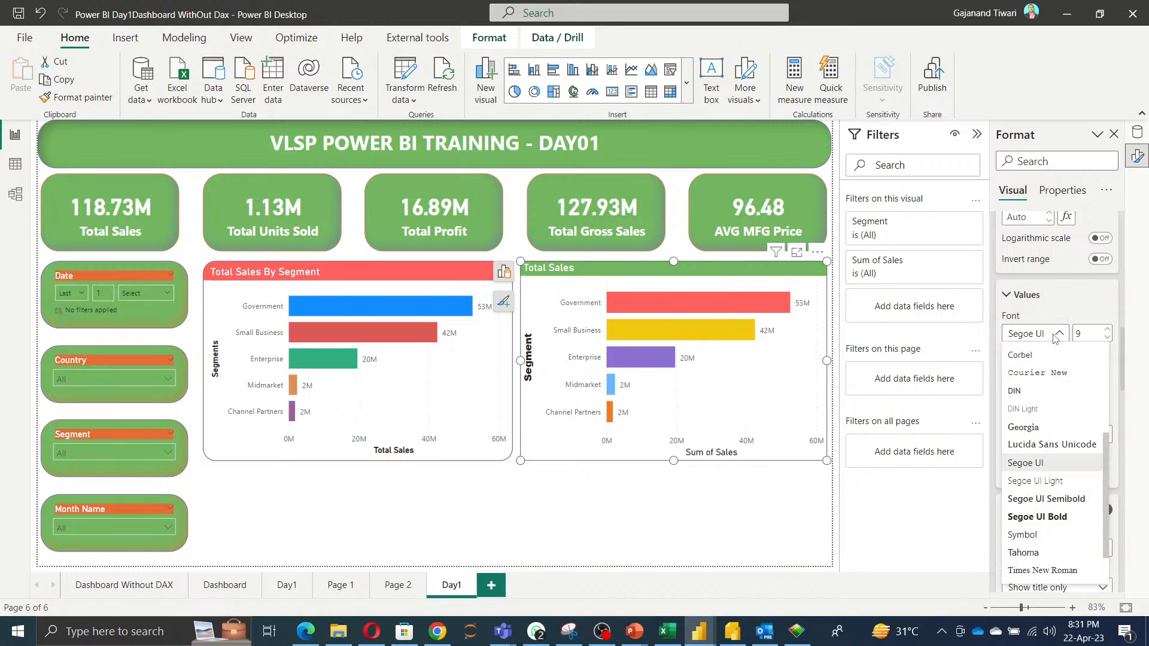
click(1039, 334)
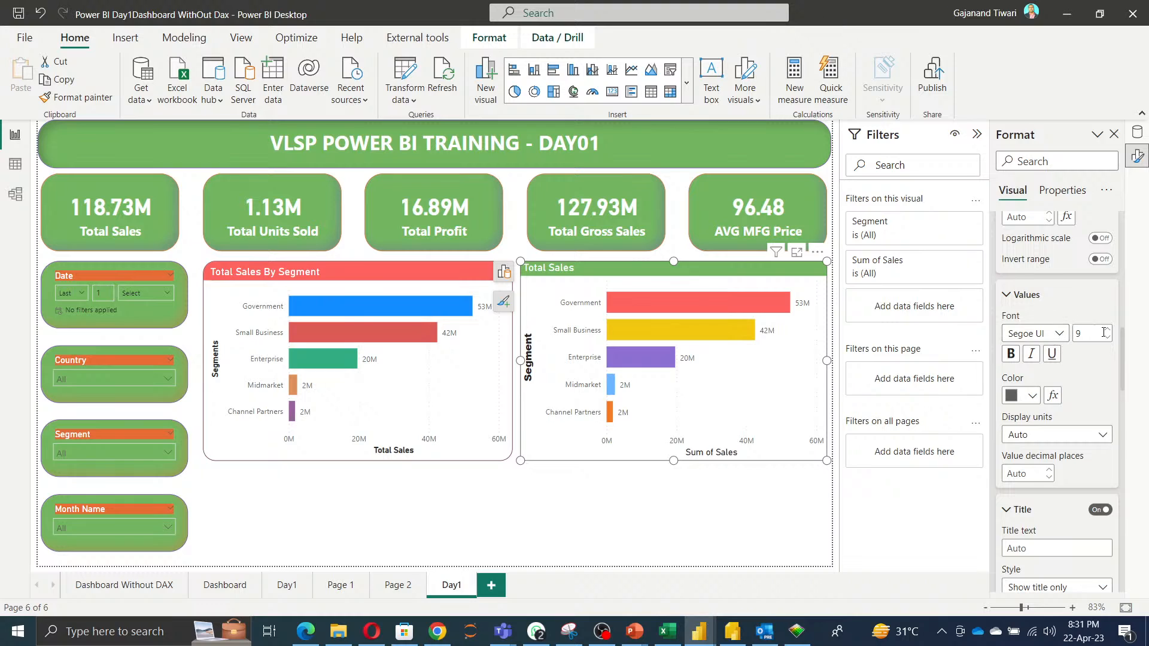
click(1106, 330)
Set the X-axis title text to Total Sales.
scroll(1069, 436, up, 2)
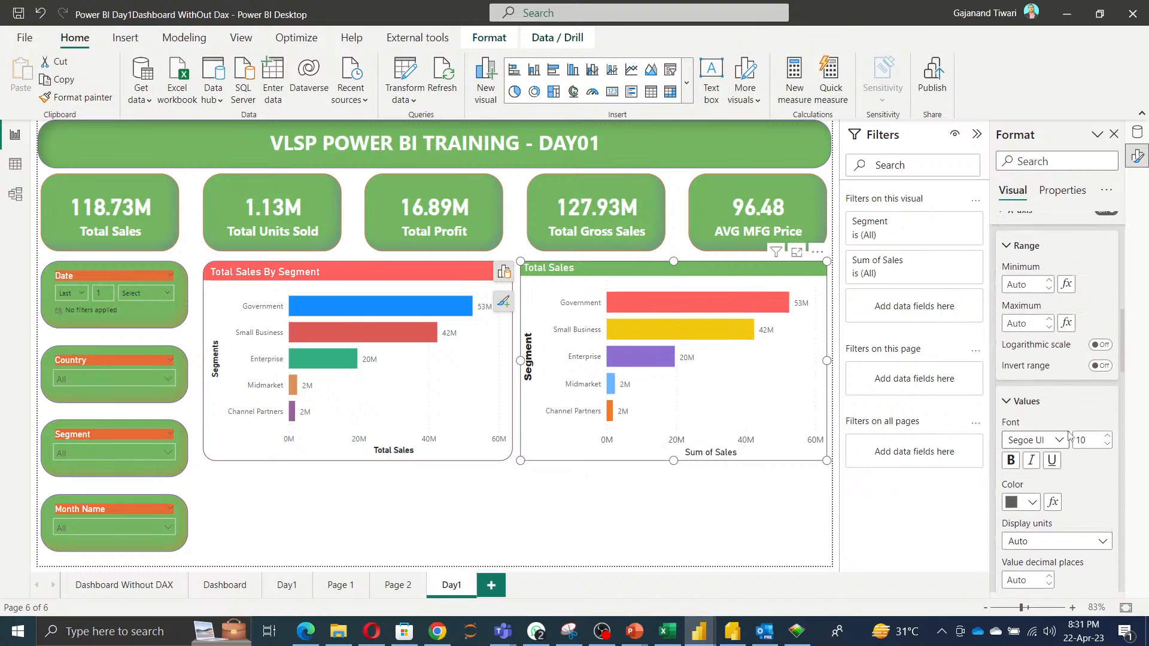
scroll(1070, 435, down, 4)
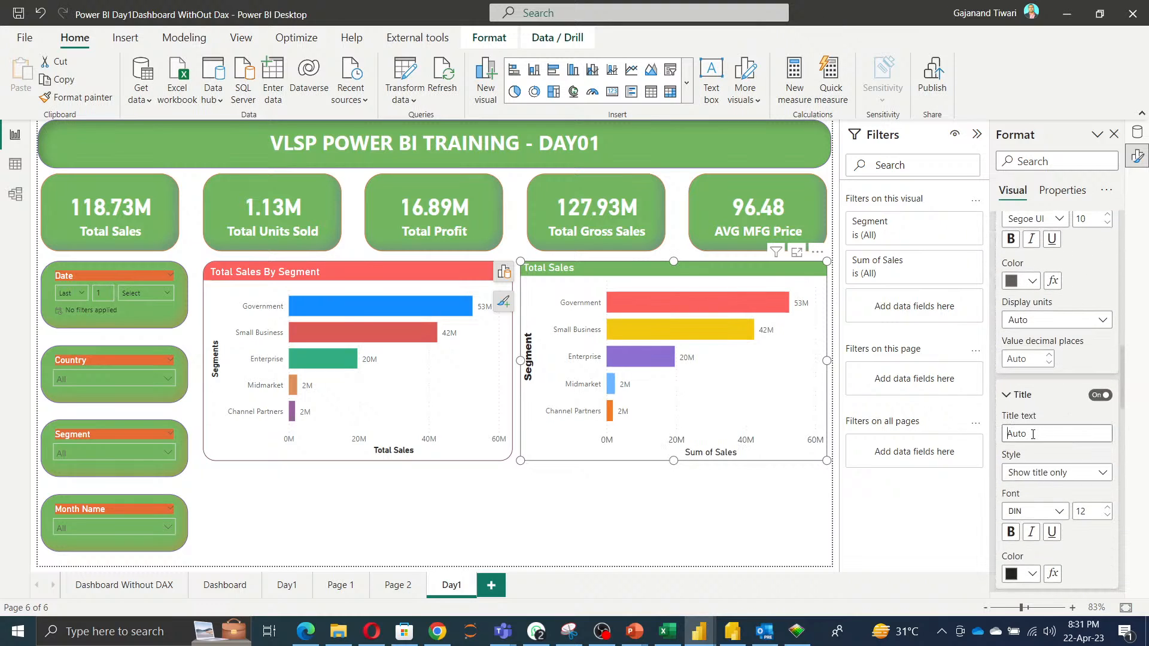
text(Total Sales)
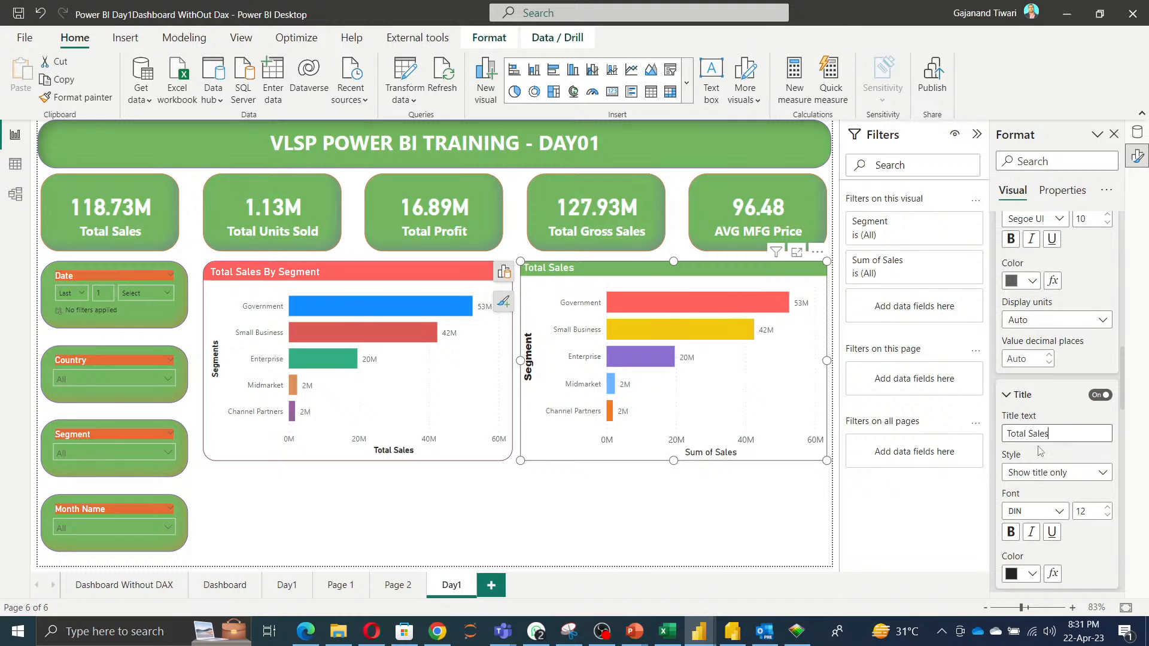
click(1039, 449)
Set the X-axis title colour to black.
scroll(1051, 464, down, 2)
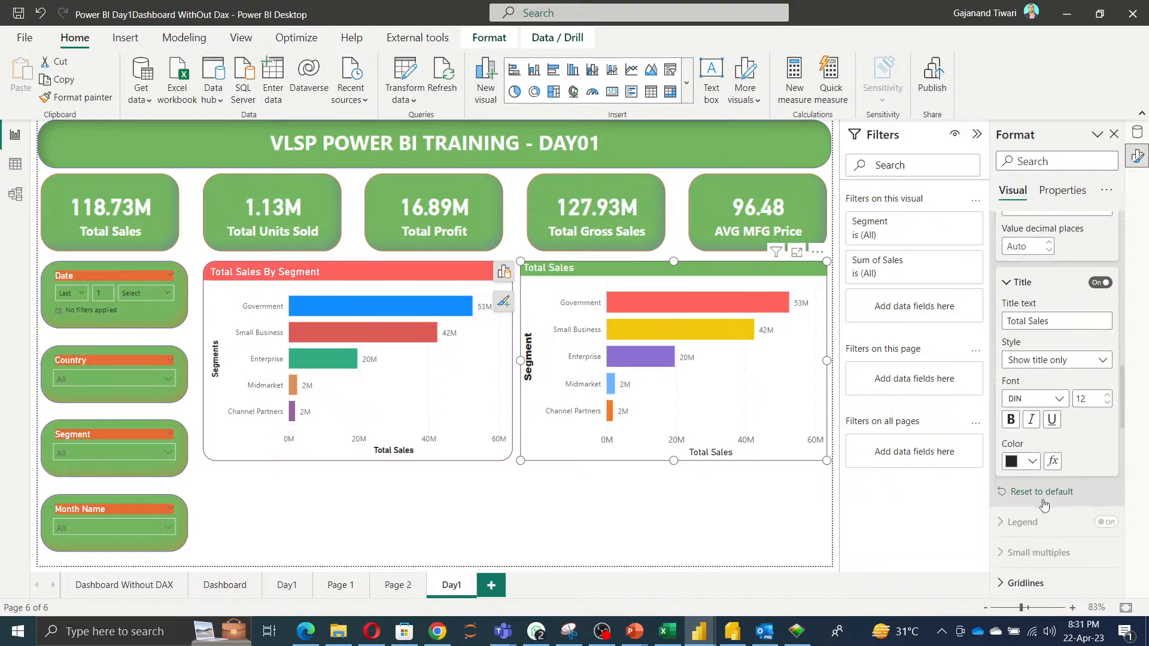
click(1029, 459)
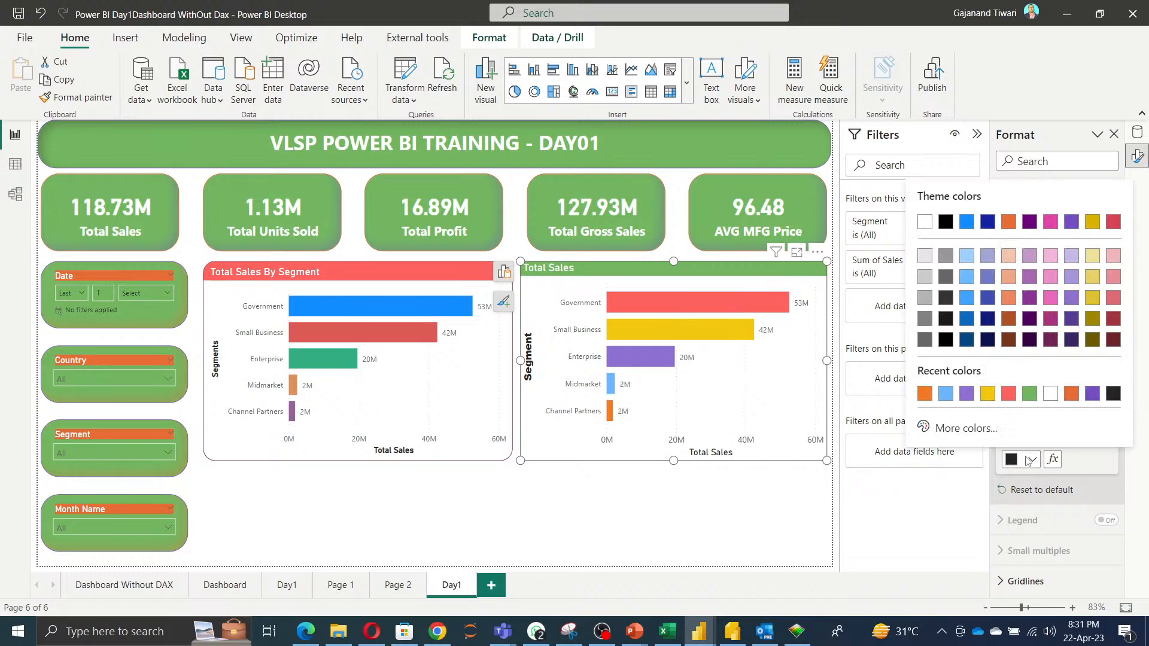
click(946, 222)
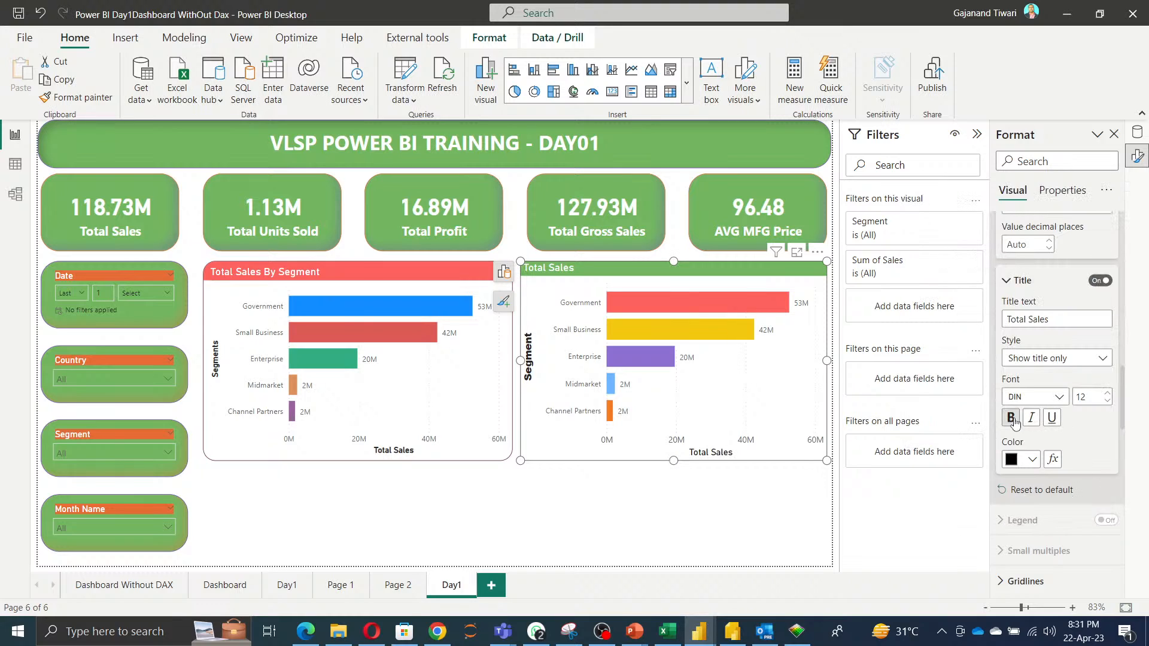
Change the X-axis title font to Arial Black.
click(1044, 398)
click(1047, 175)
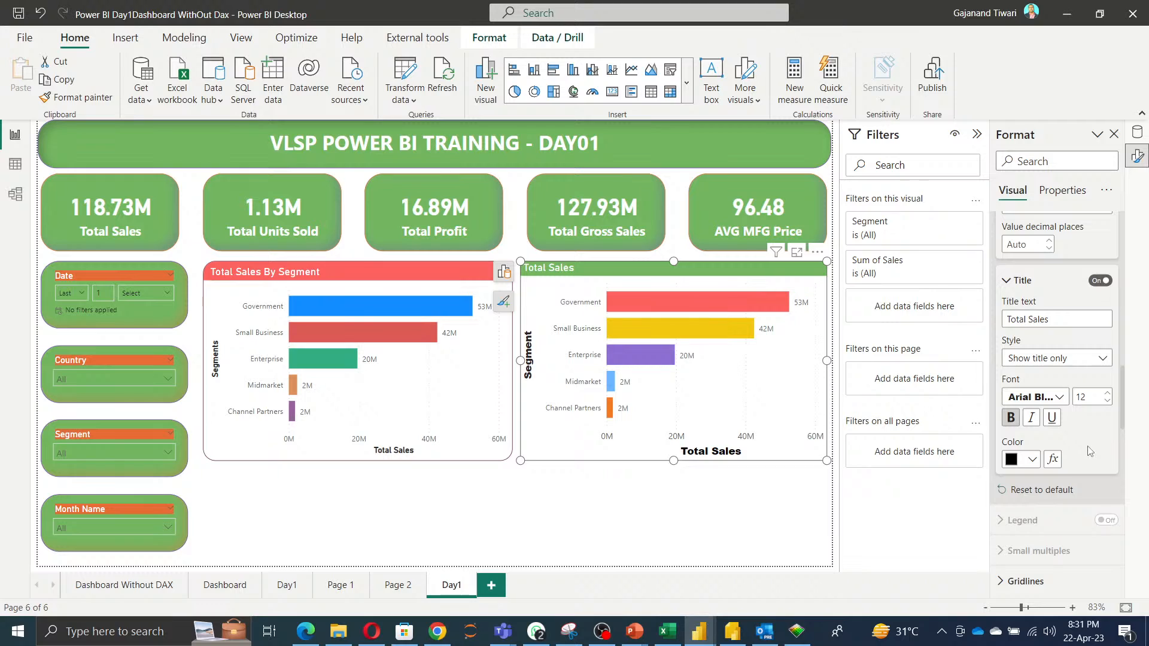
Set the X-axis title colour to the recent green #73B761.
click(1028, 462)
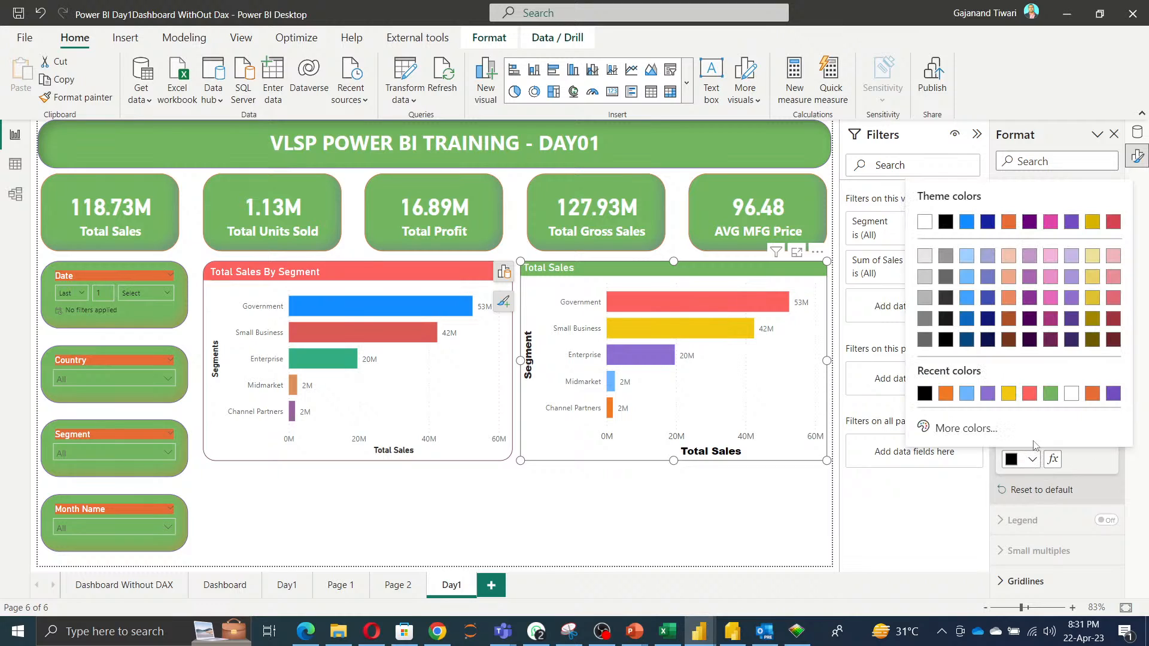
click(1051, 398)
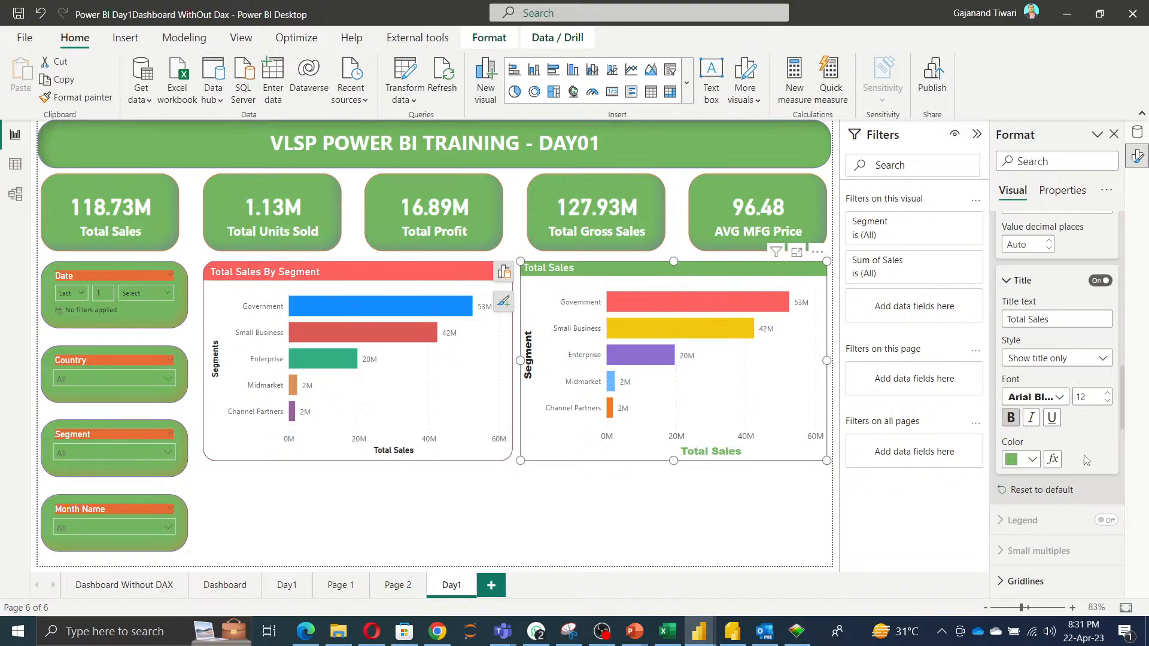
Browse the chart's bar, data label and plot area background format settings.
scroll(1088, 461, down, 4)
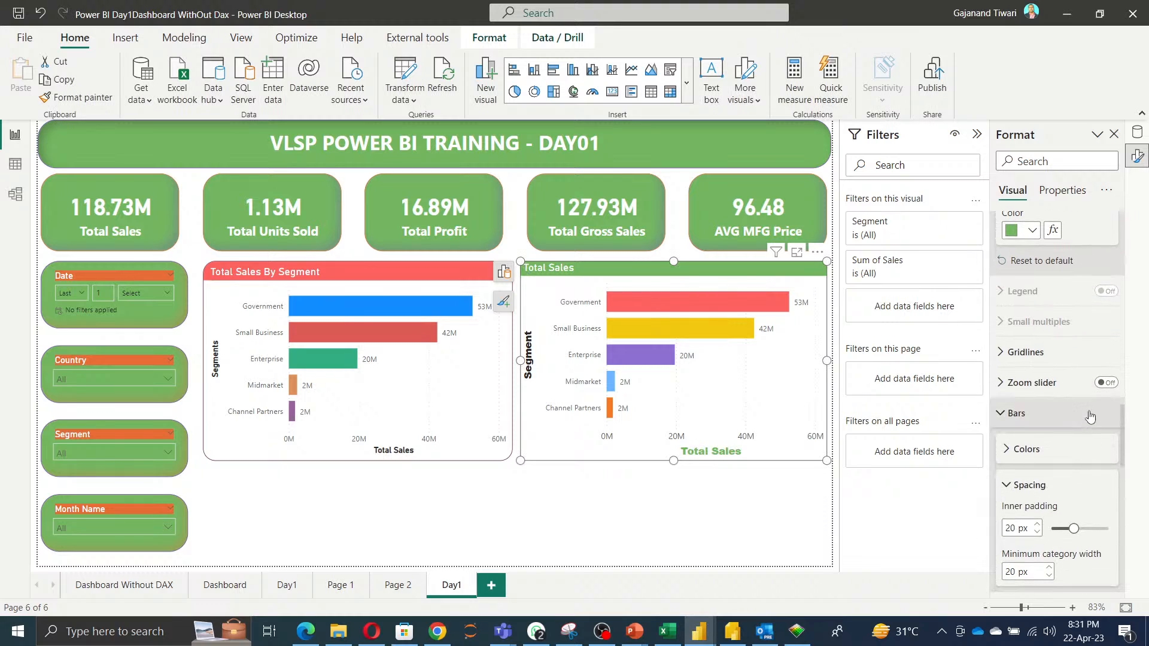
click(1039, 462)
scroll(1038, 461, up, 5)
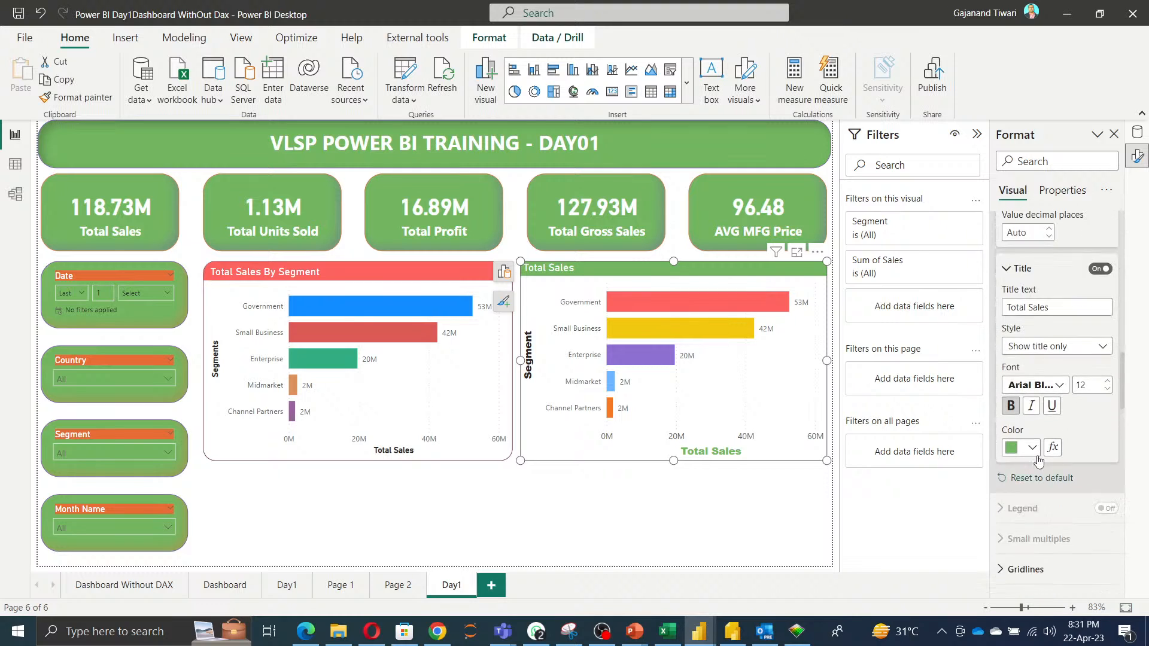
scroll(1038, 462, down, 10)
scroll(1038, 459, down, 5)
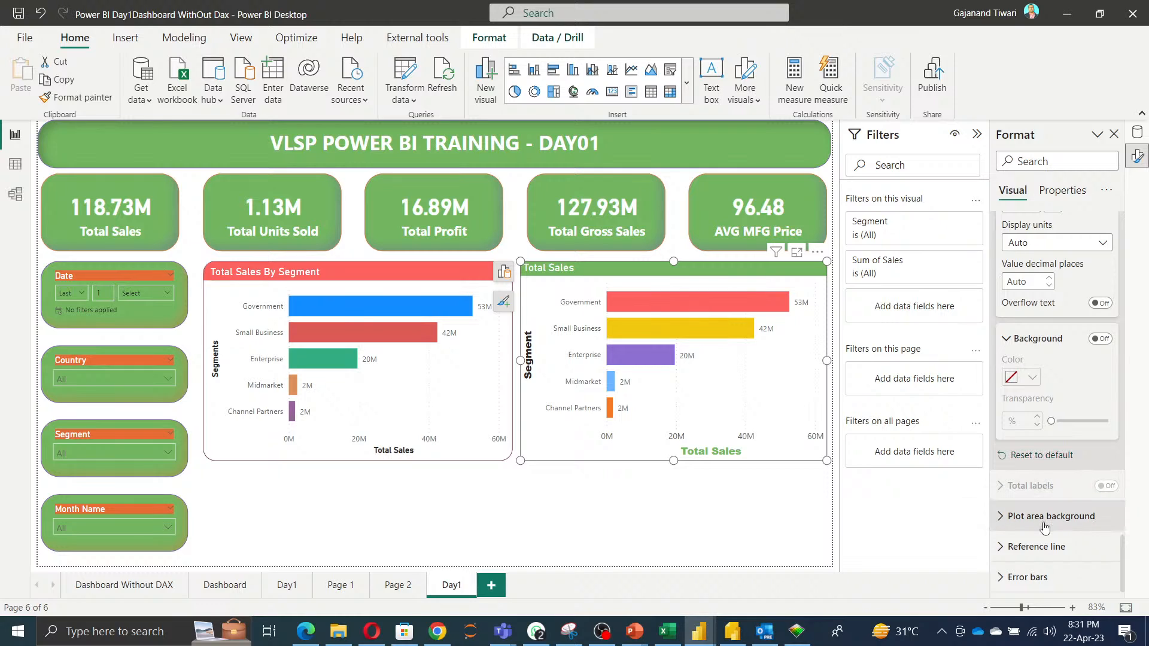
click(1044, 526)
scroll(1064, 509, down, 2)
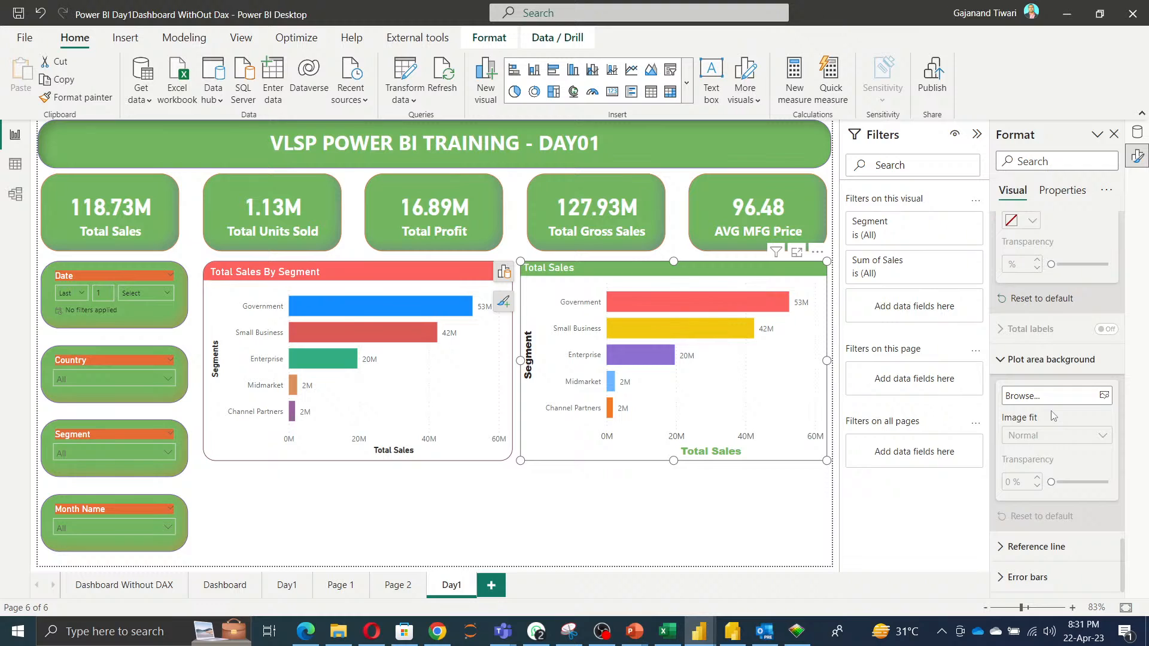
scroll(1053, 416, up, 10)
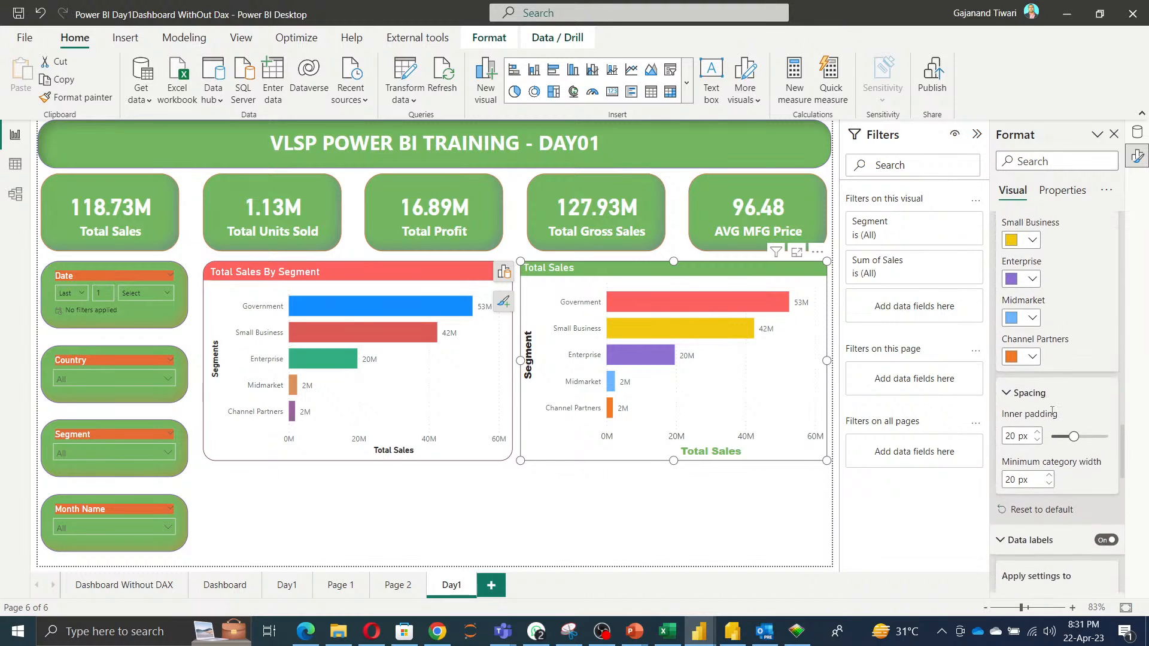
Review and collapse the bar chart's spacing, axis, data label and plot area background format sections.
scroll(1052, 412, up, 5)
click(998, 299)
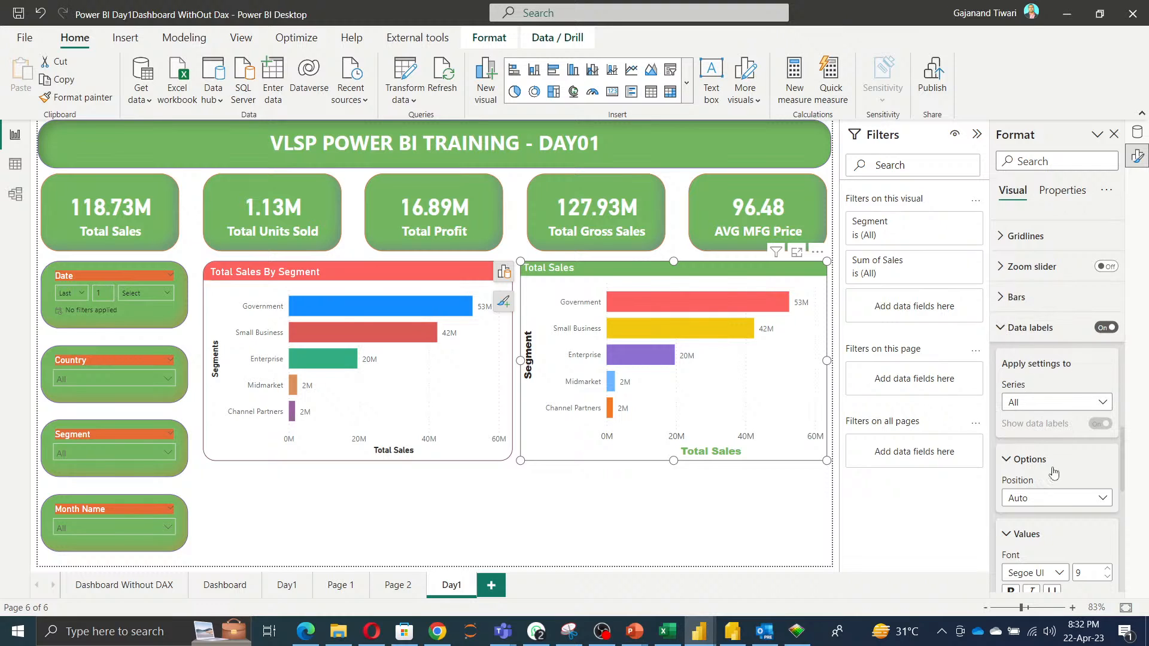
scroll(1056, 471, up, 4)
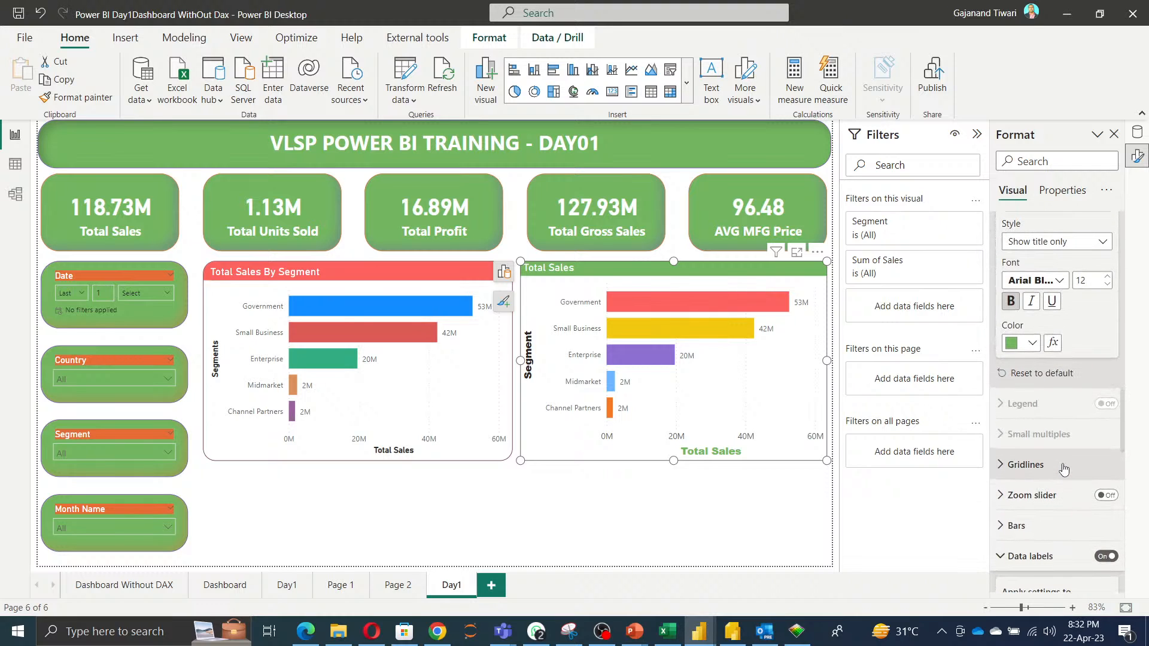
scroll(1063, 470, up, 8)
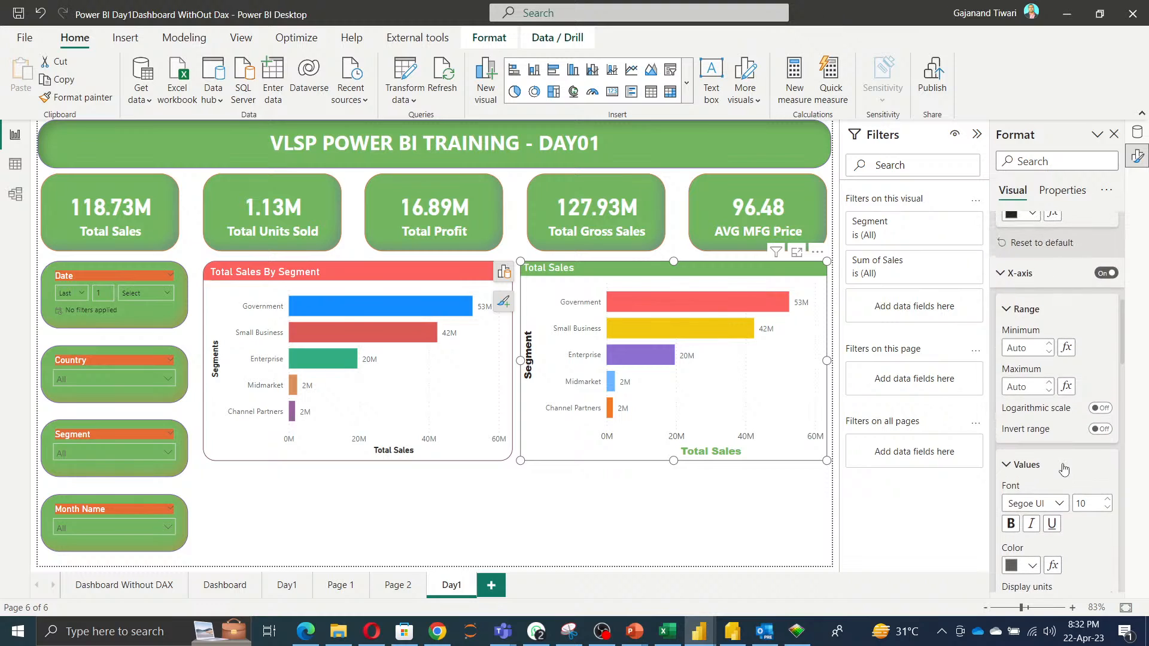
scroll(1063, 469, up, 6)
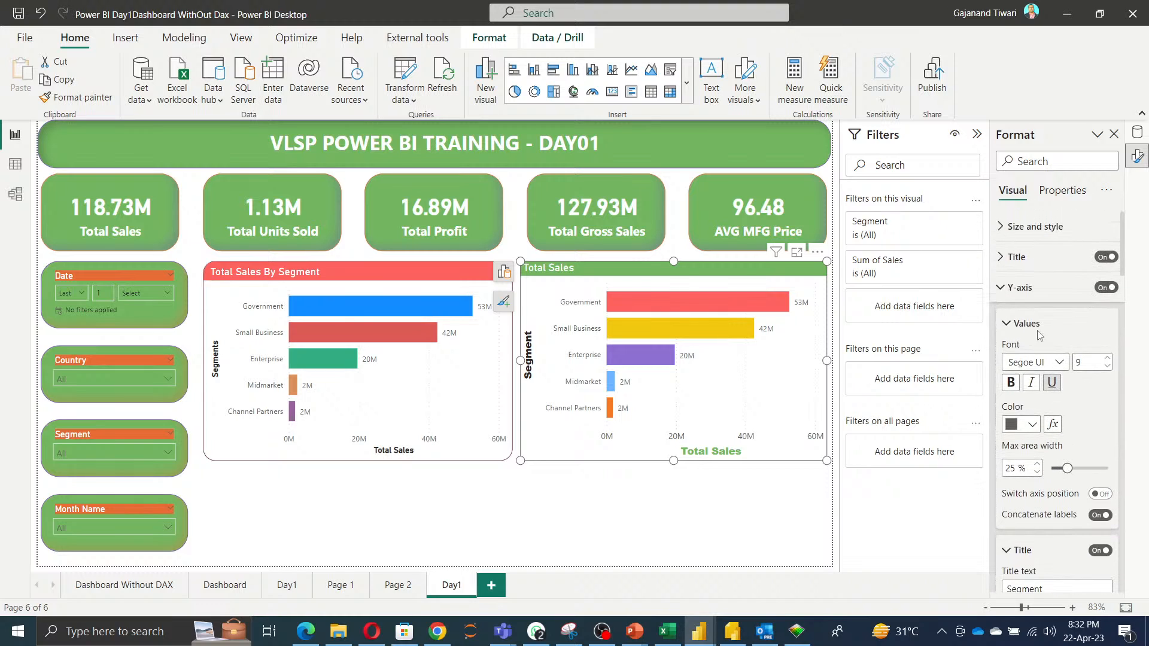
click(1002, 287)
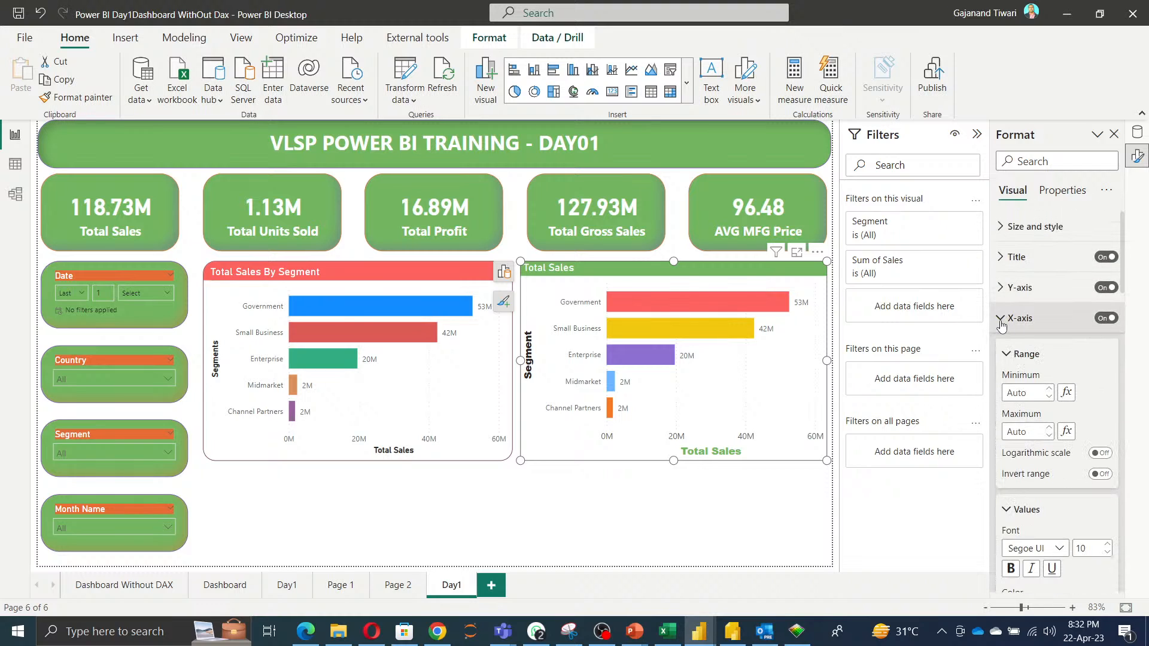
click(1002, 321)
scroll(1029, 409, down, 2)
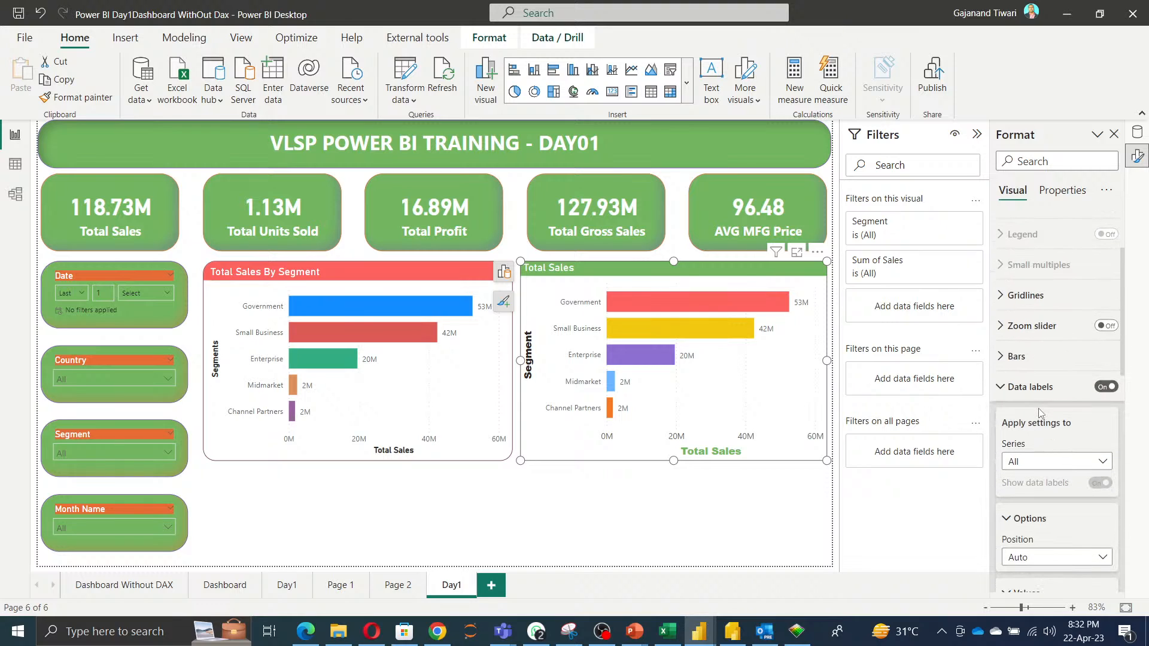
click(1011, 388)
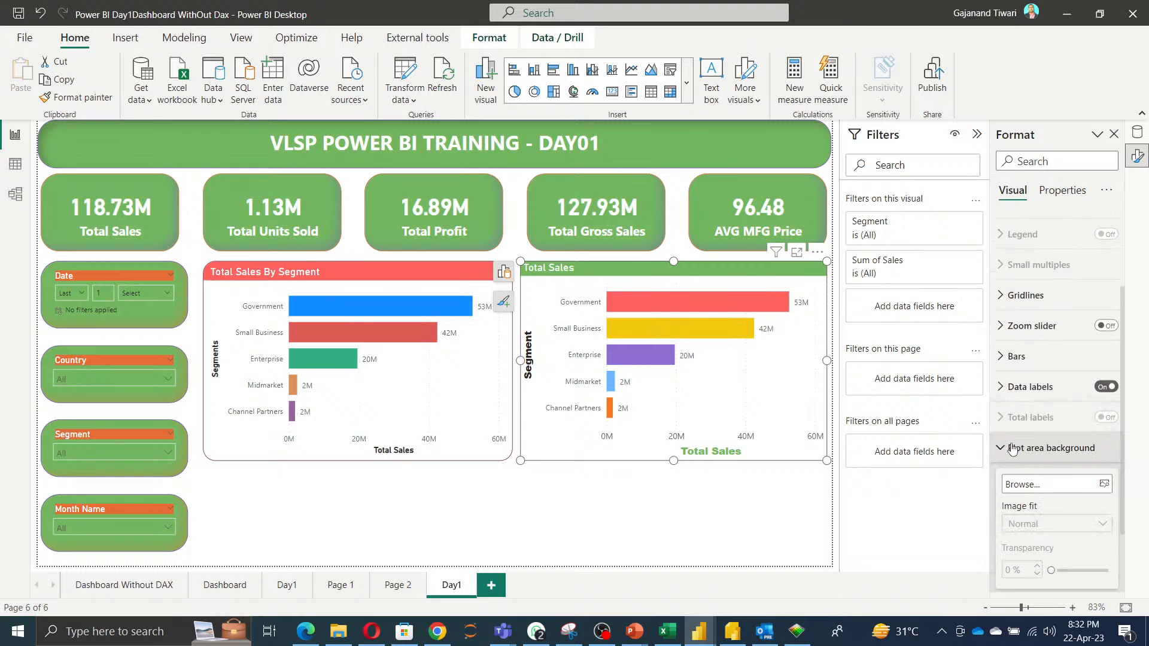
scroll(1021, 470, up, 1)
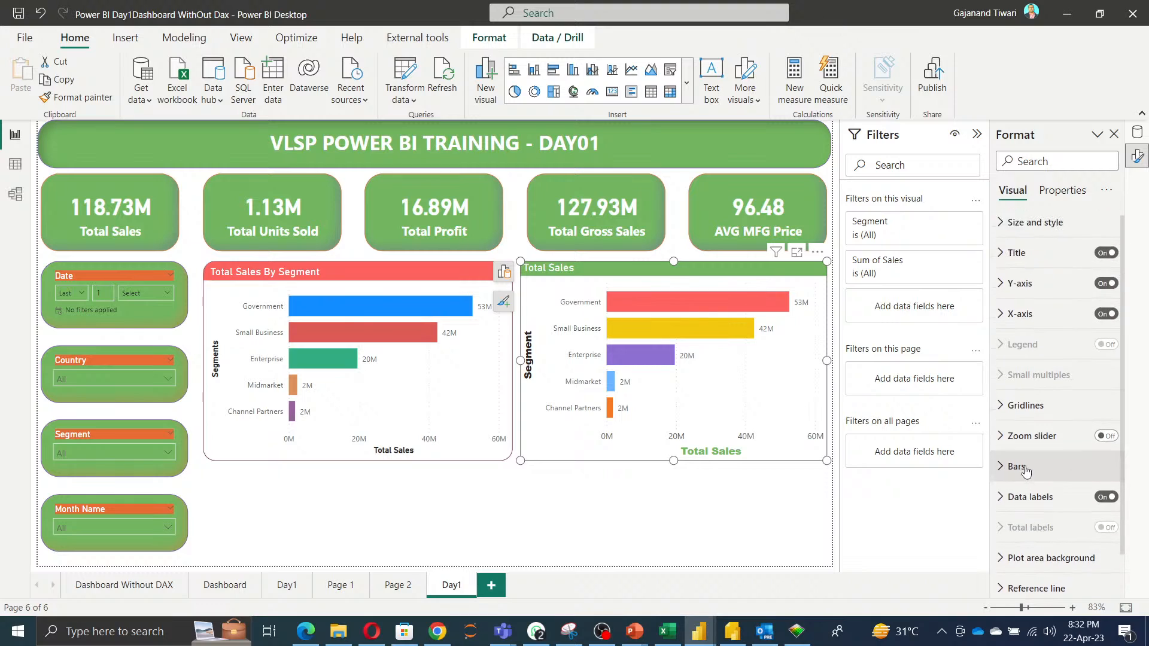
Set the Total Sales chart's bottom padding to 0 px.
click(1041, 226)
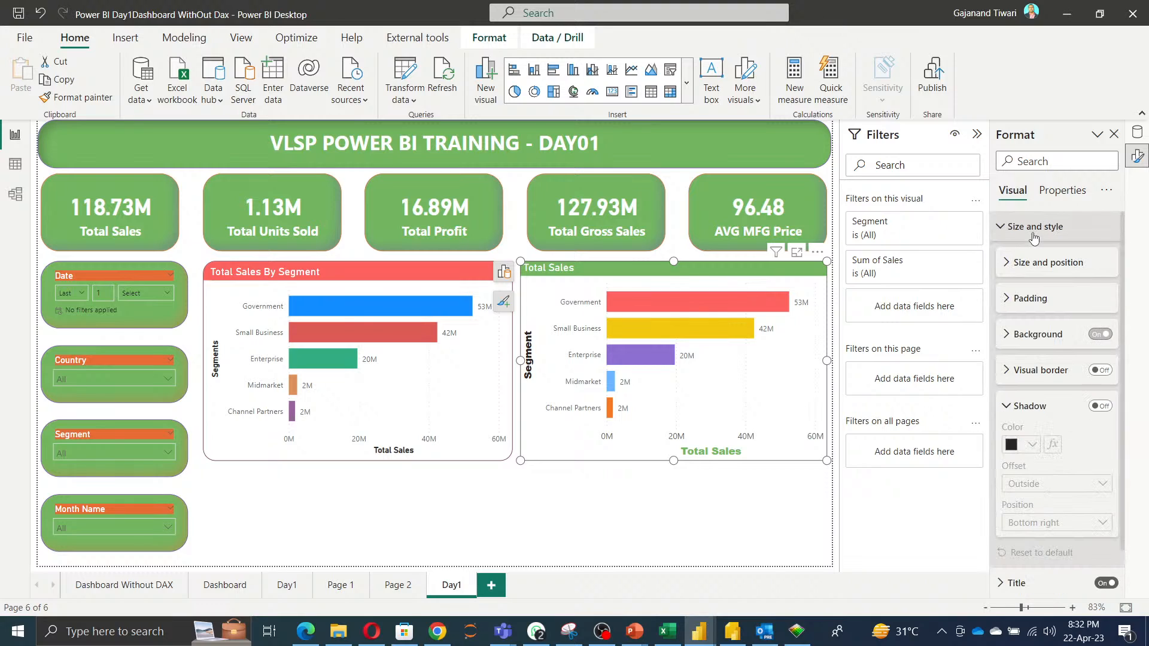
click(1009, 302)
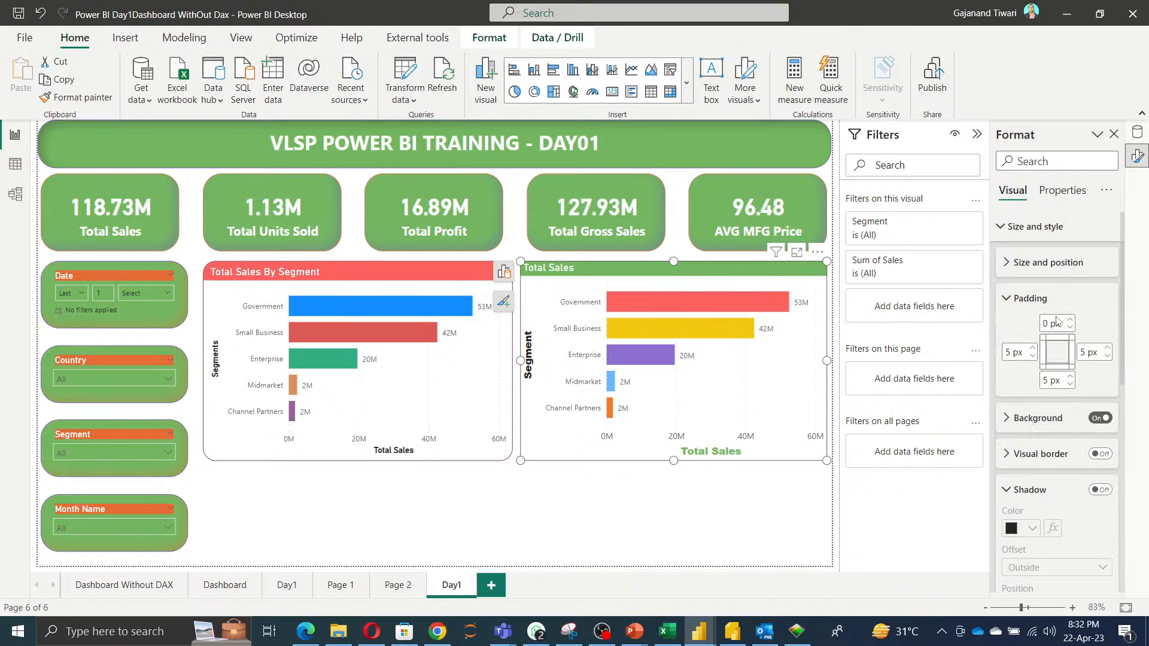
click(1070, 377)
click(1070, 378)
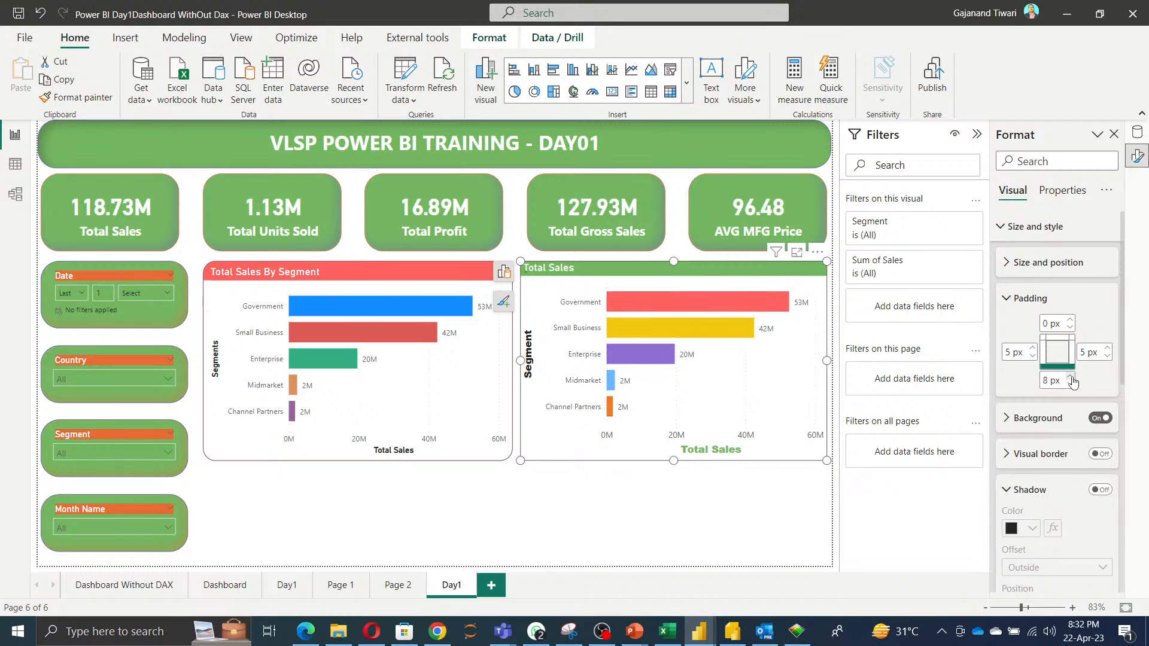
click(1070, 377)
click(1070, 377)
click(1070, 377)
click(1070, 378)
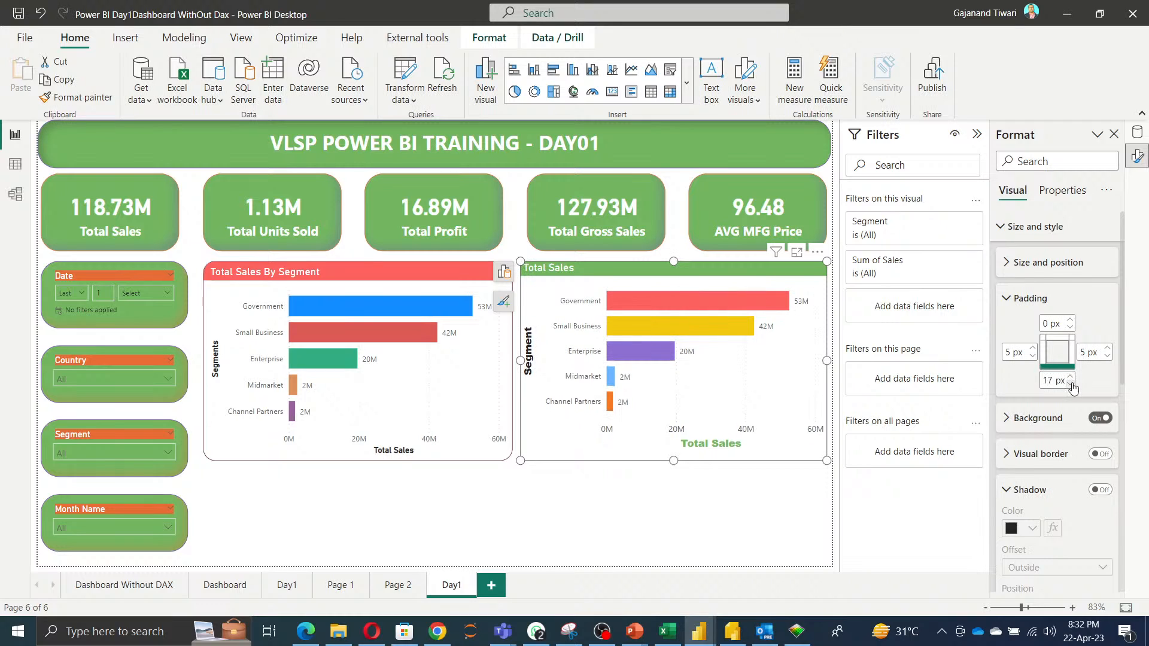
click(1070, 384)
click(1069, 383)
click(1070, 383)
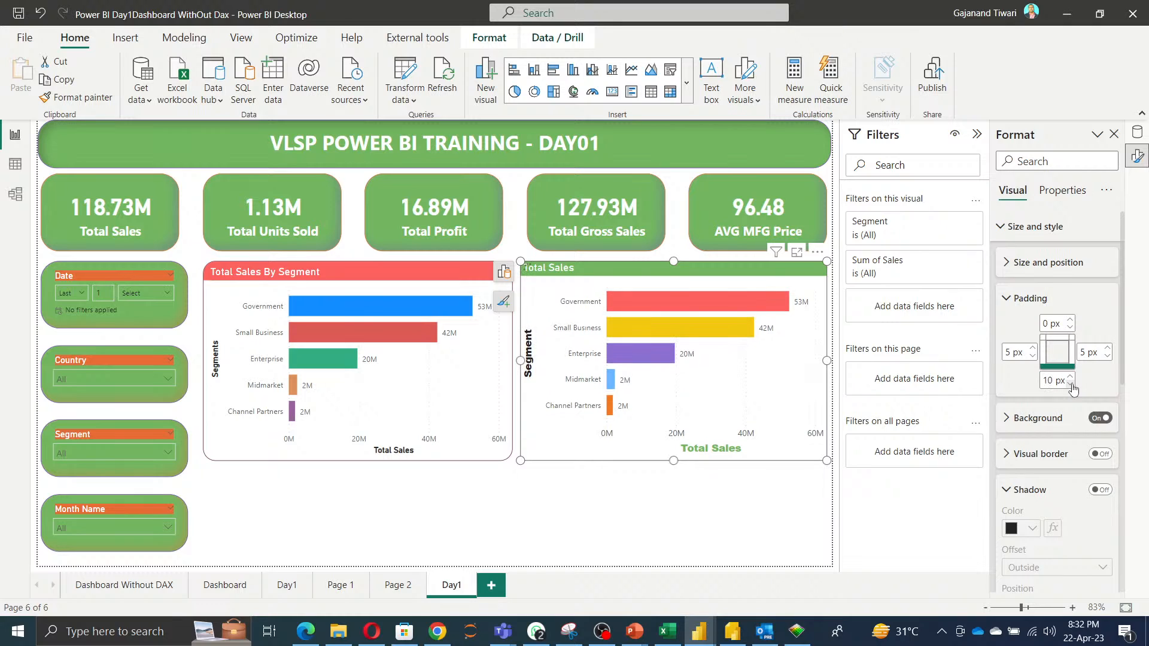
click(1070, 384)
click(1070, 383)
click(1070, 384)
click(1070, 383)
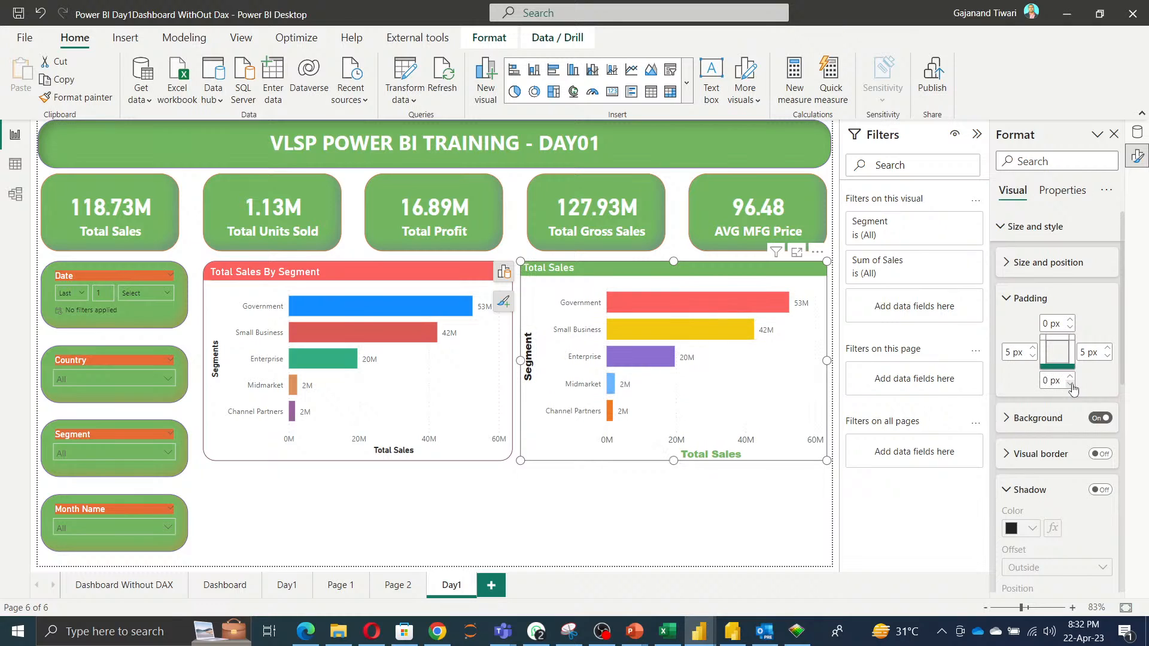
Try the recent green and then yellow as the chart's background colour.
click(1019, 419)
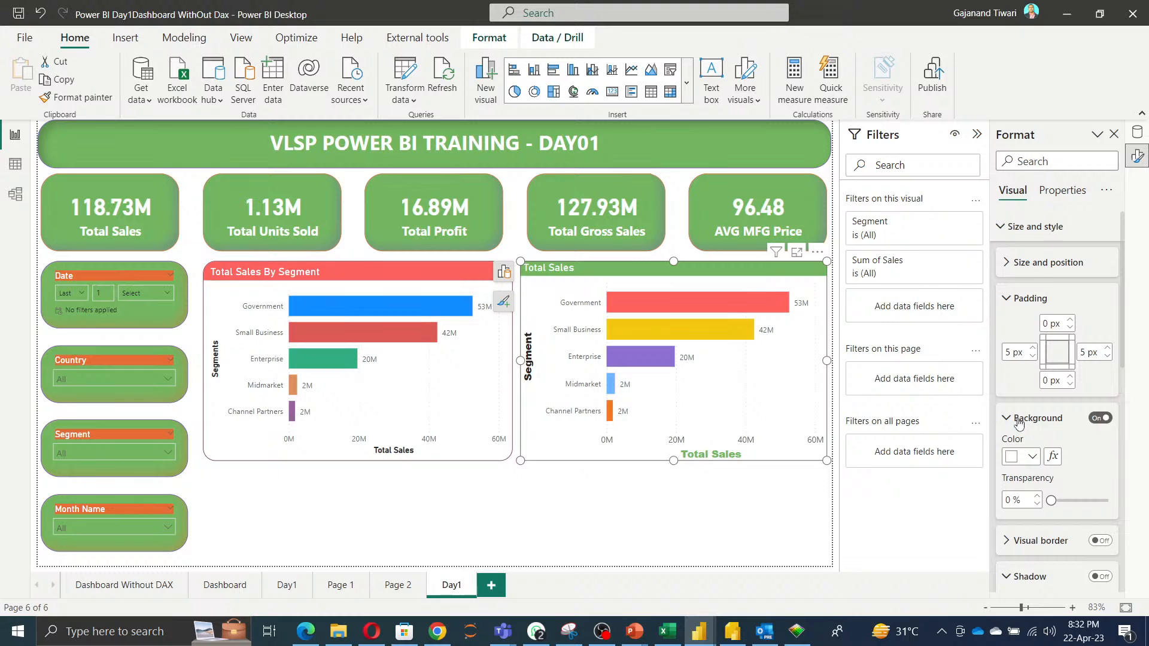
click(1032, 457)
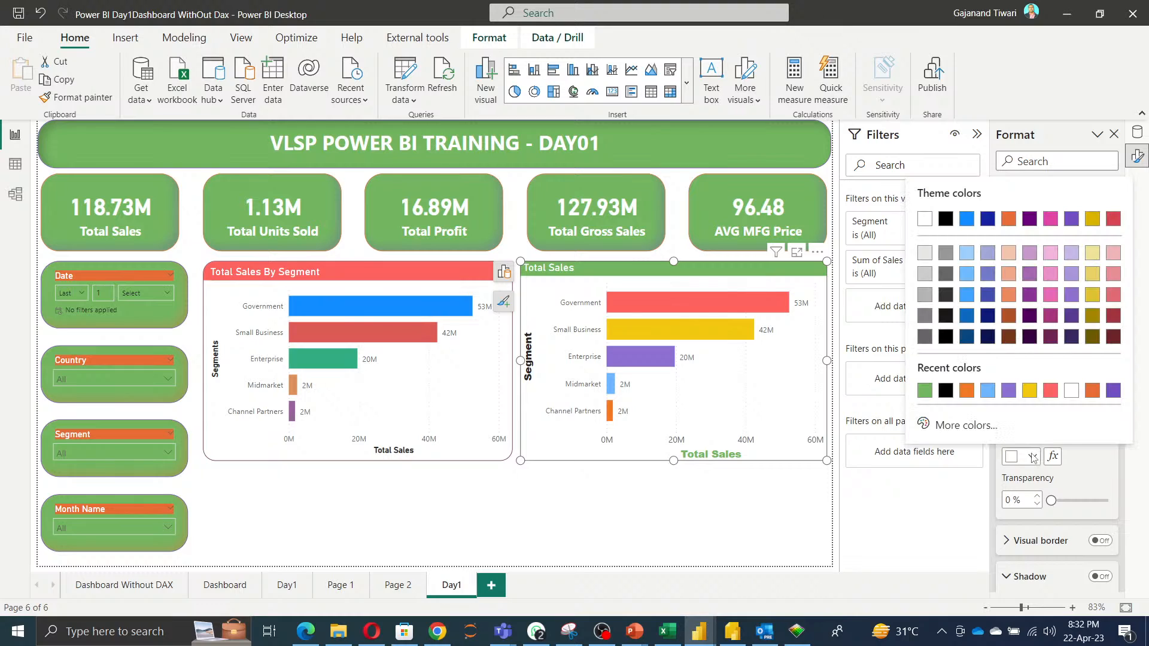
click(925, 391)
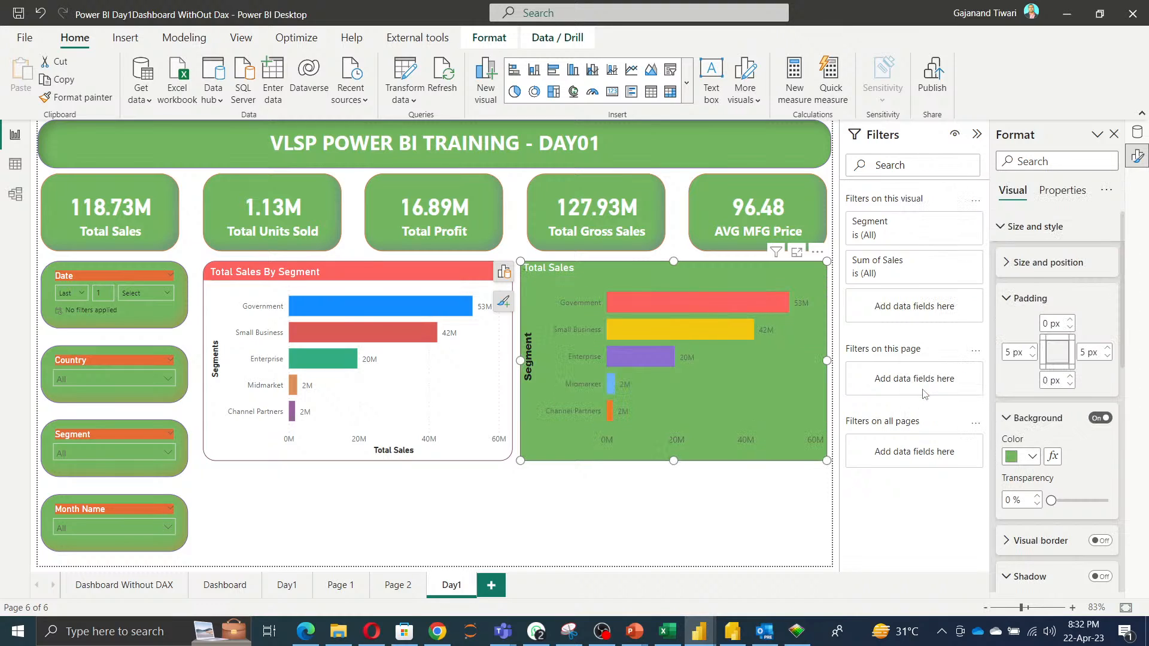
click(1028, 457)
click(1029, 392)
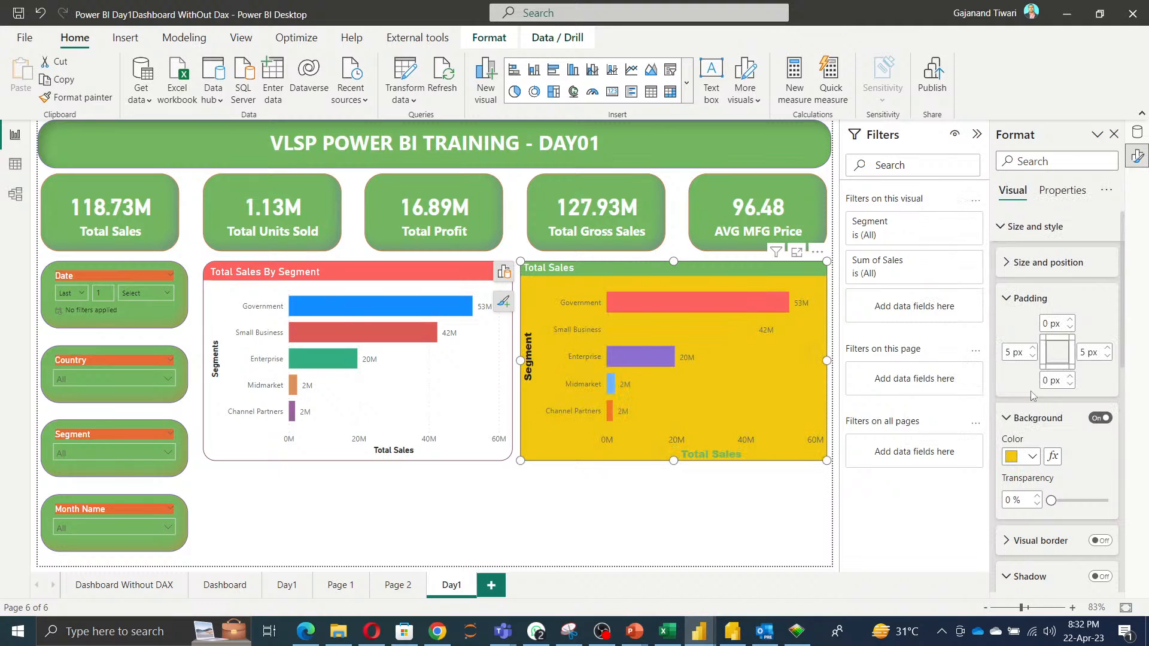
Set the chart background to light grey with 39% transparency.
click(1032, 458)
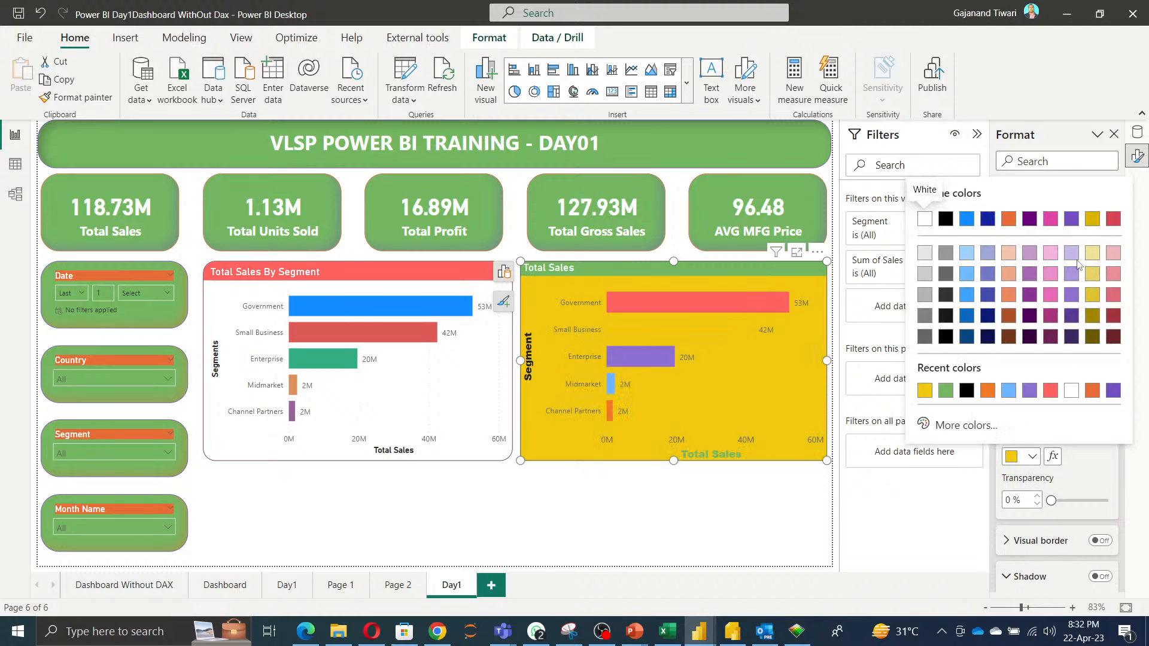
click(924, 256)
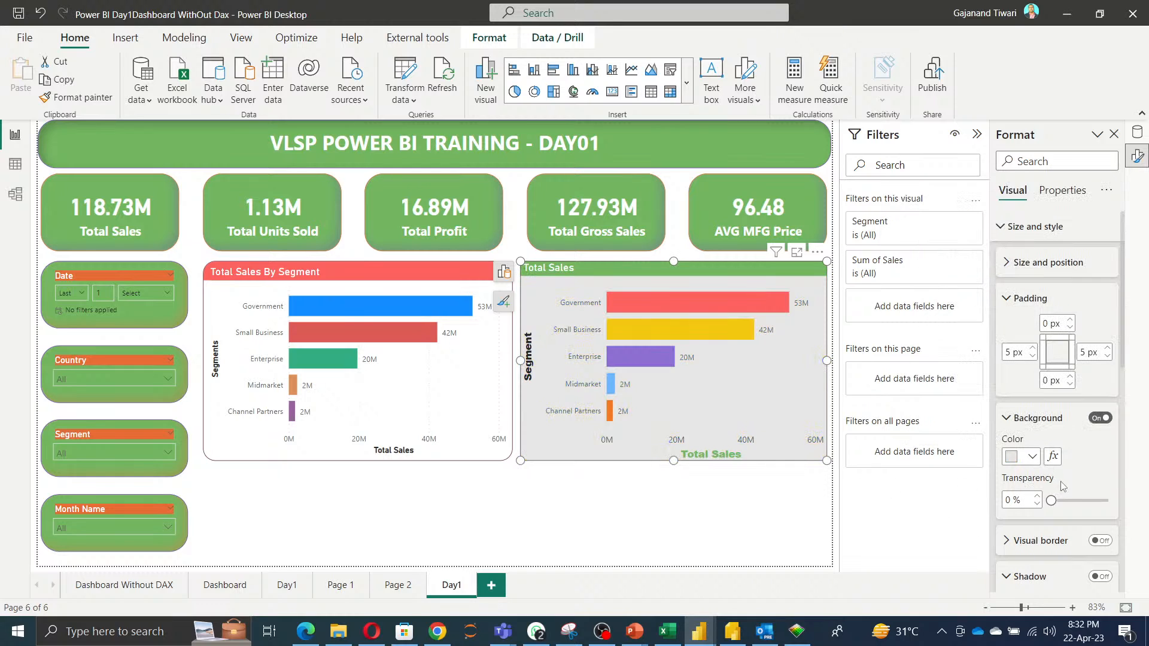
drag(1052, 501, 1073, 500)
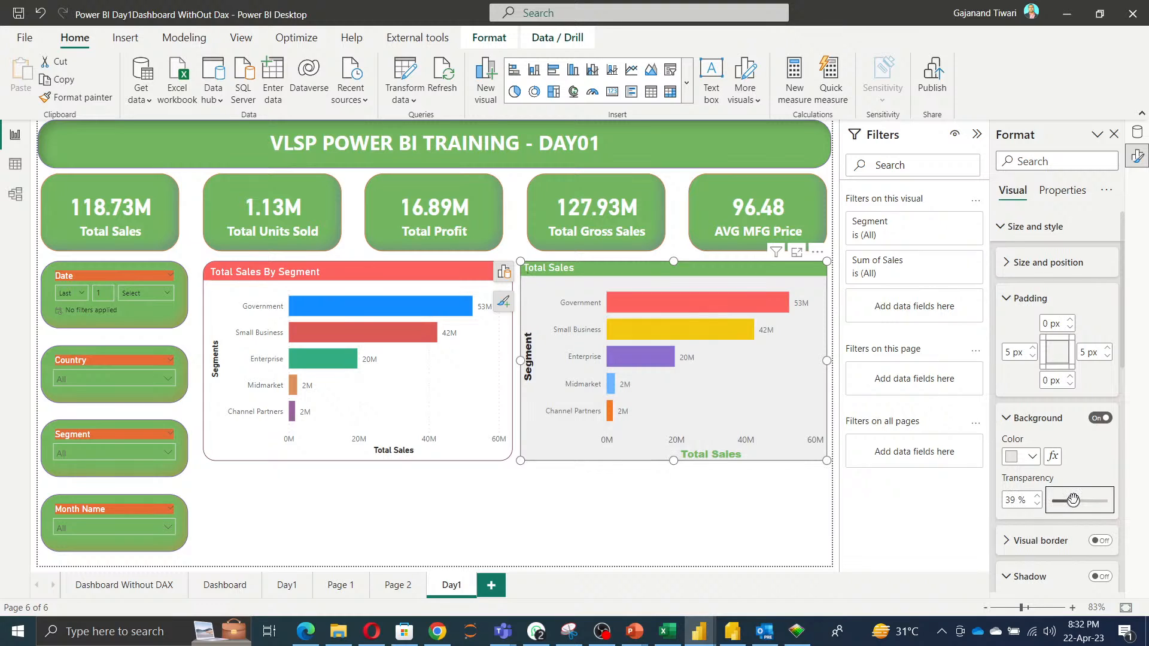
Turn on the chart's visual border in purple with 30 px rounded corners.
scroll(1089, 487, down, 2)
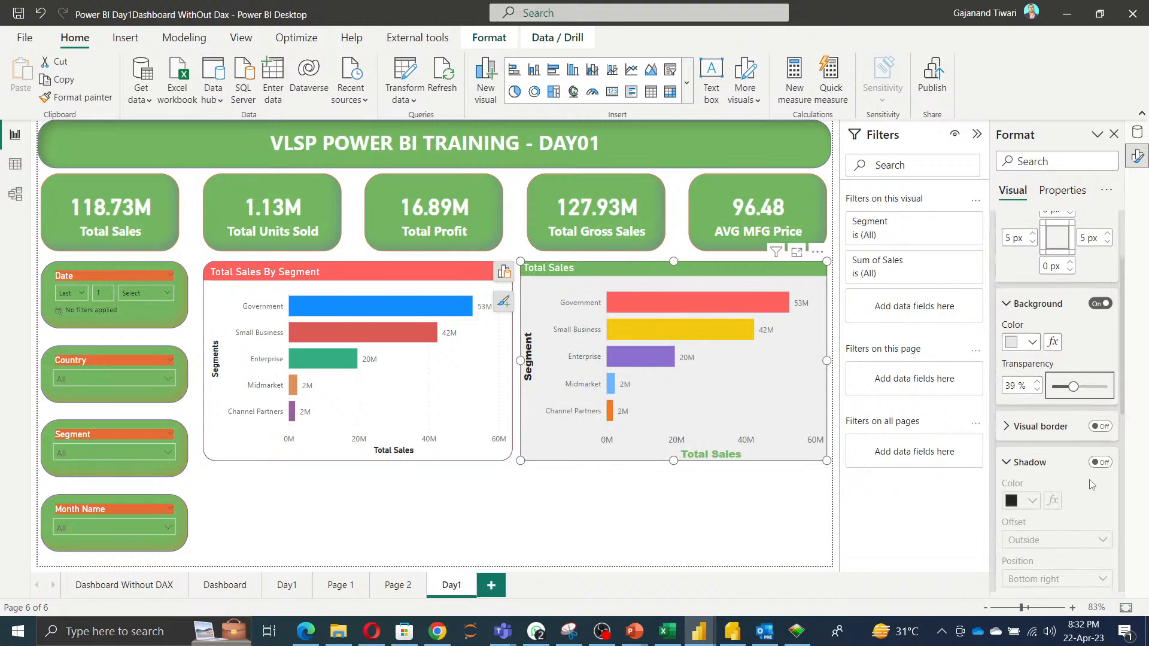
click(1091, 430)
click(1030, 432)
scroll(1033, 406, down, 2)
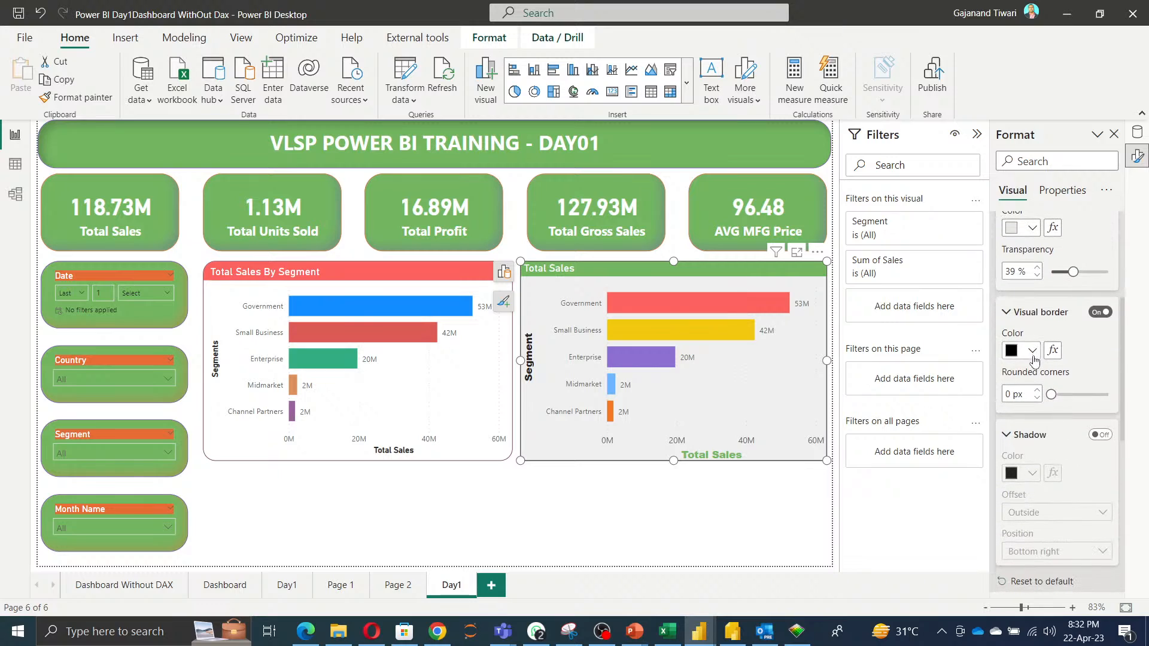
click(1032, 351)
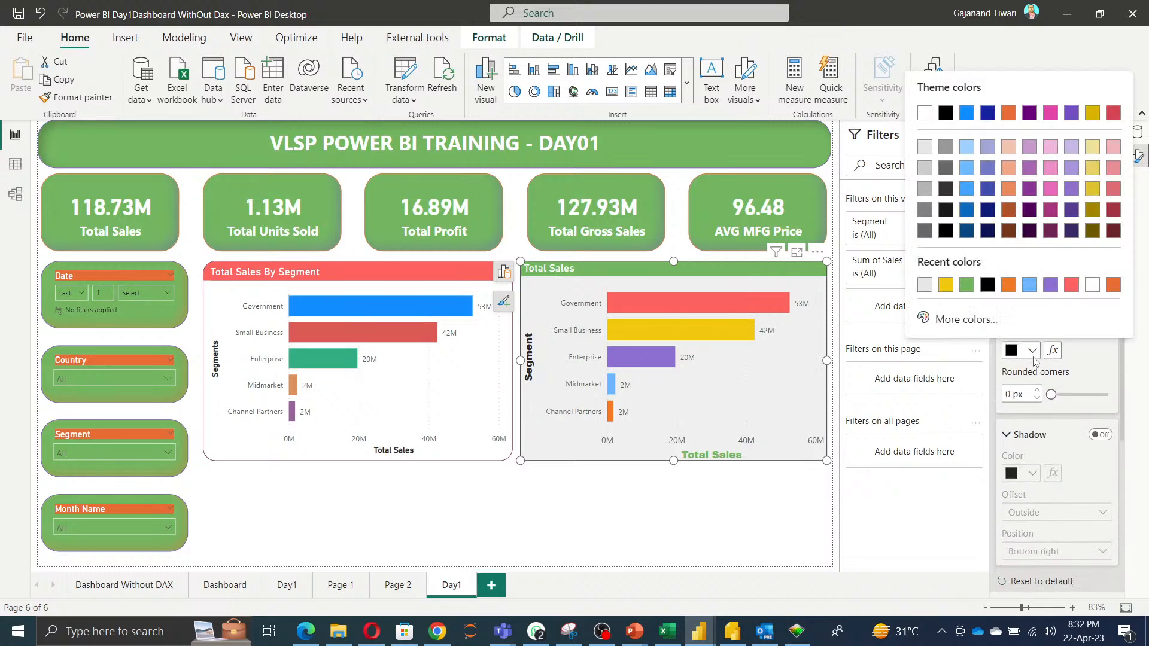
click(1050, 285)
drag(1056, 395, 1117, 396)
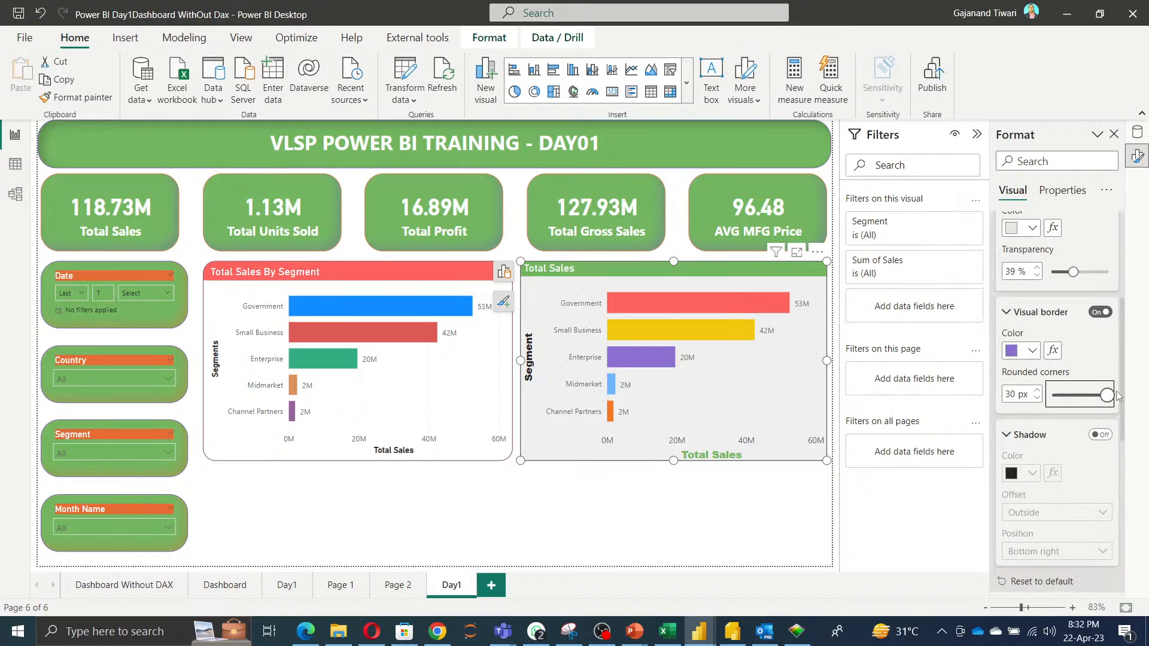
Enable an inside shadow on the chart coloured yellow #F2C80F.
scroll(1110, 359, down, 3)
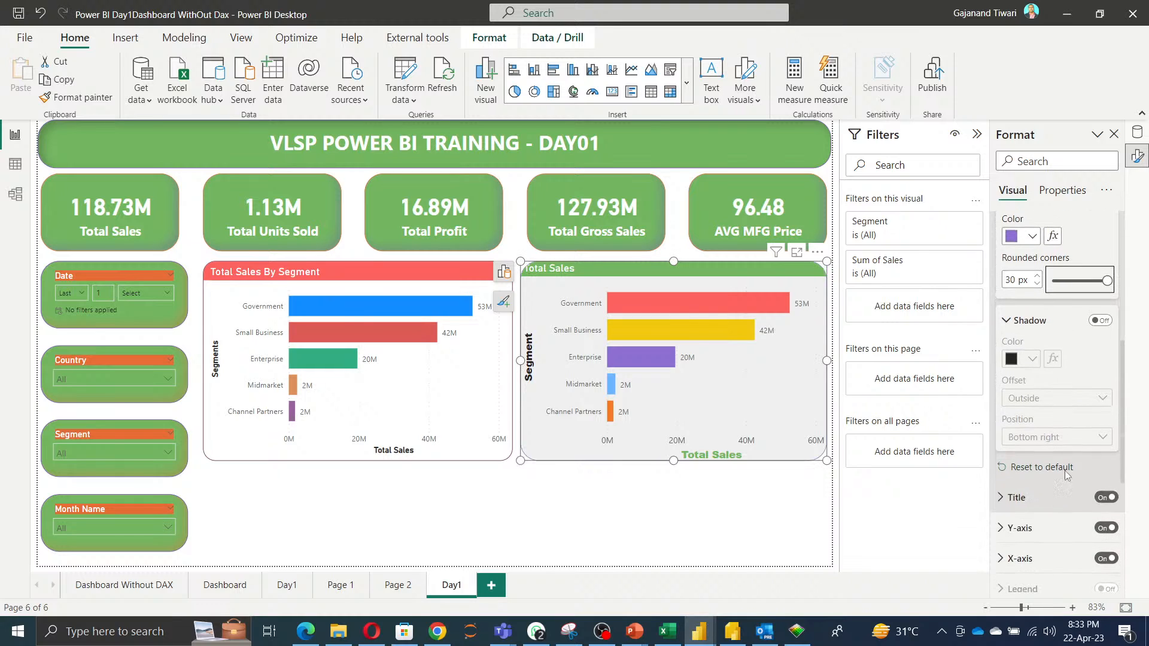
click(1101, 321)
click(1069, 399)
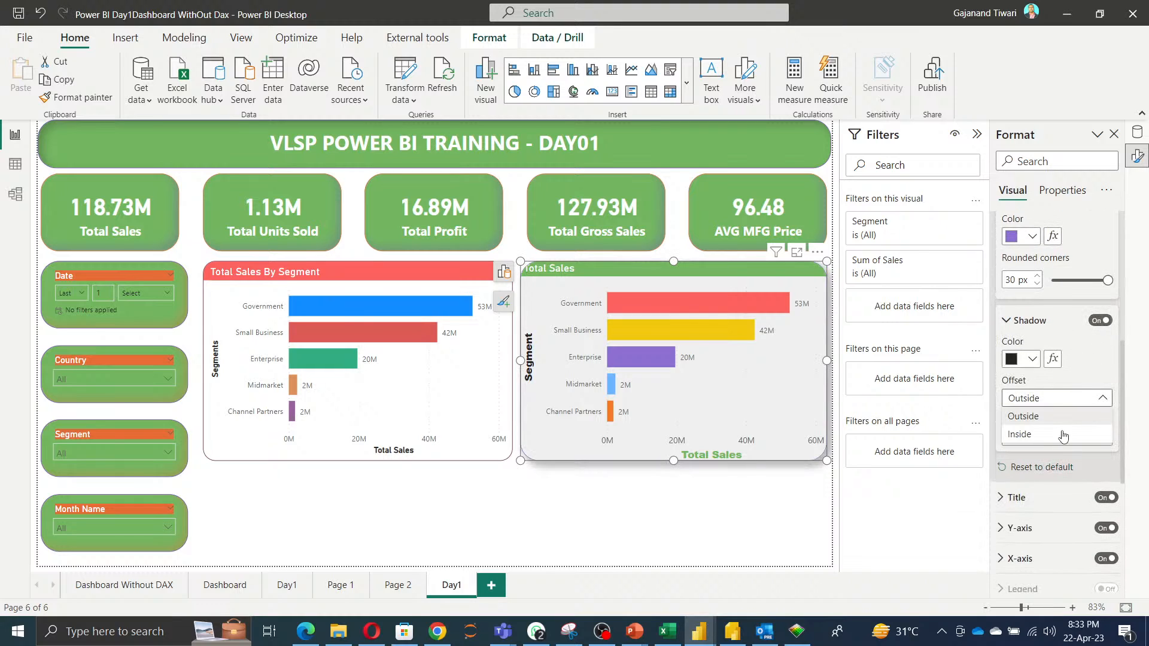
click(1062, 436)
click(1032, 362)
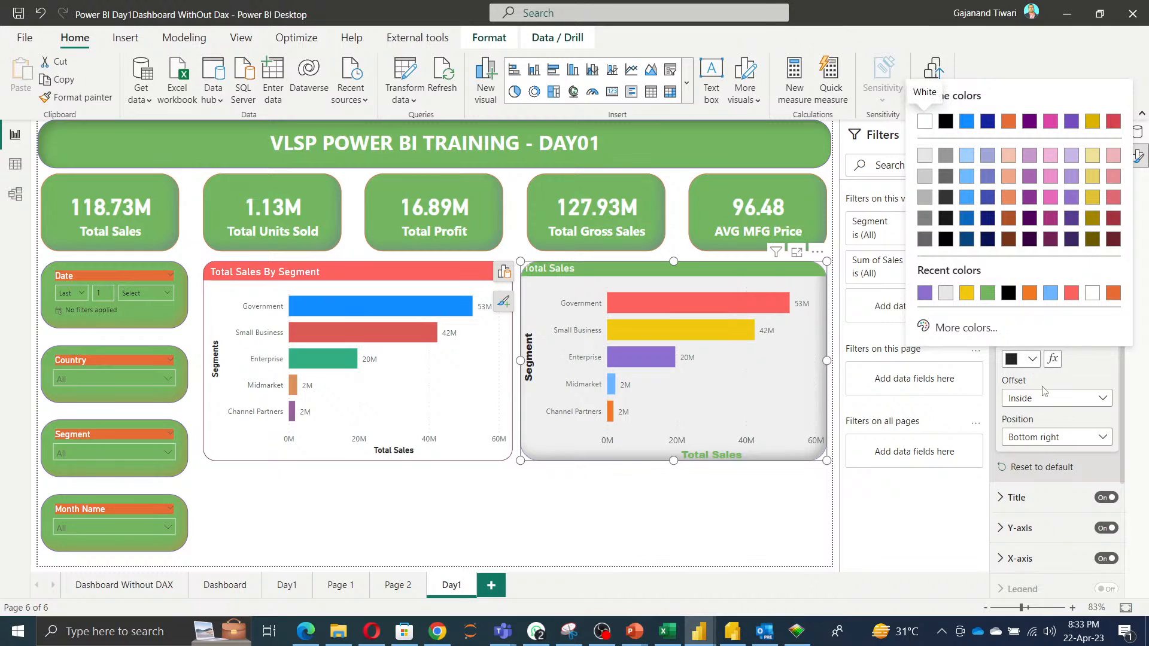
click(966, 293)
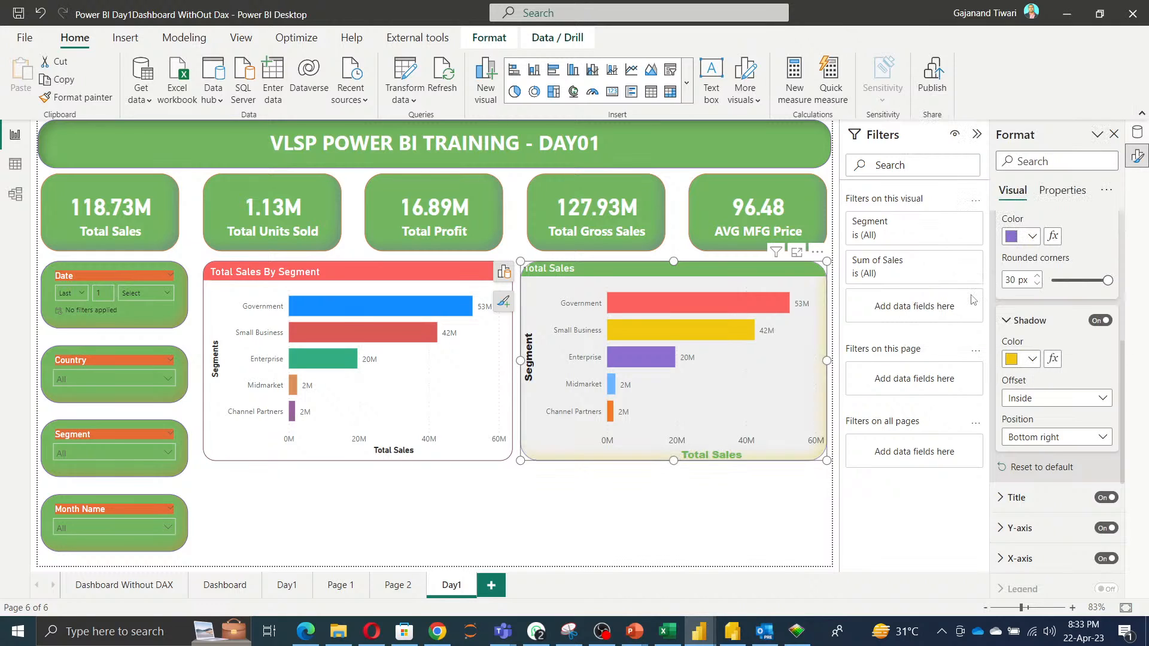
Delete the Total Sales By Segment chart and move the Total Sales chart into its place.
click(609, 543)
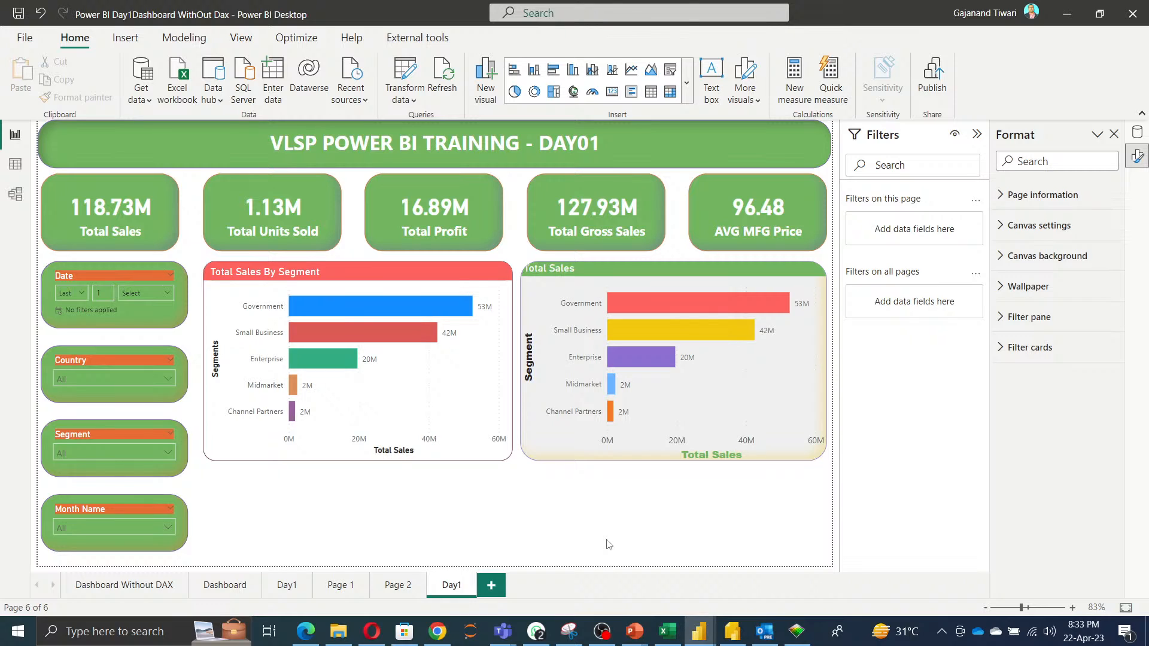
click(447, 403)
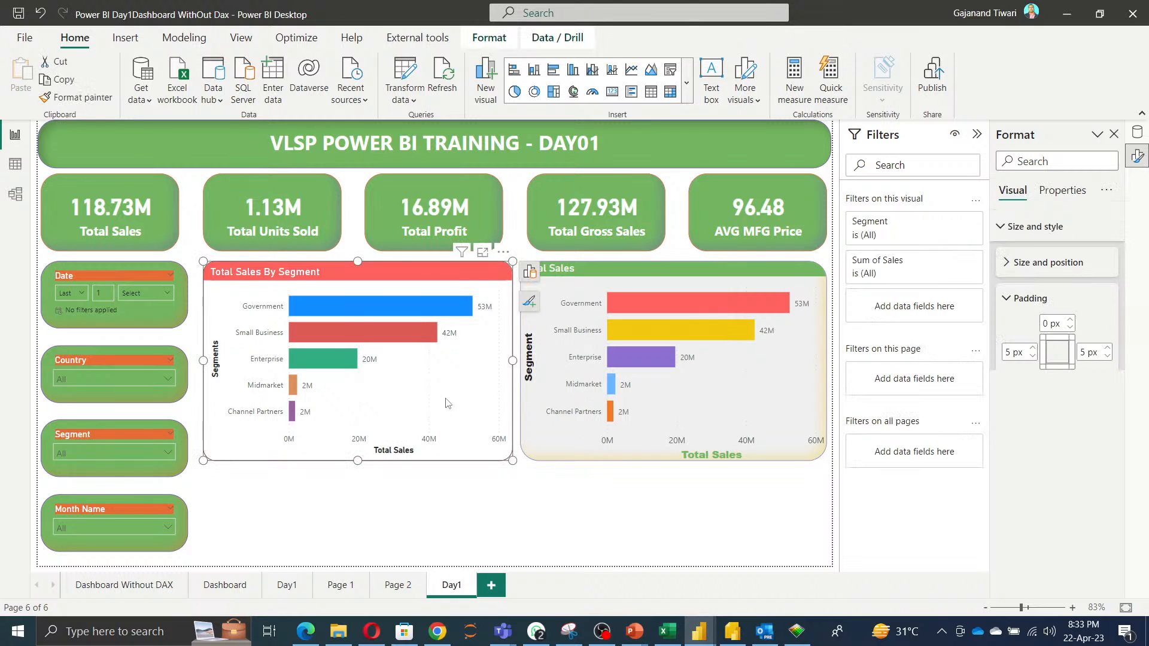
key(Delete)
drag(675, 388, 407, 392)
click(645, 386)
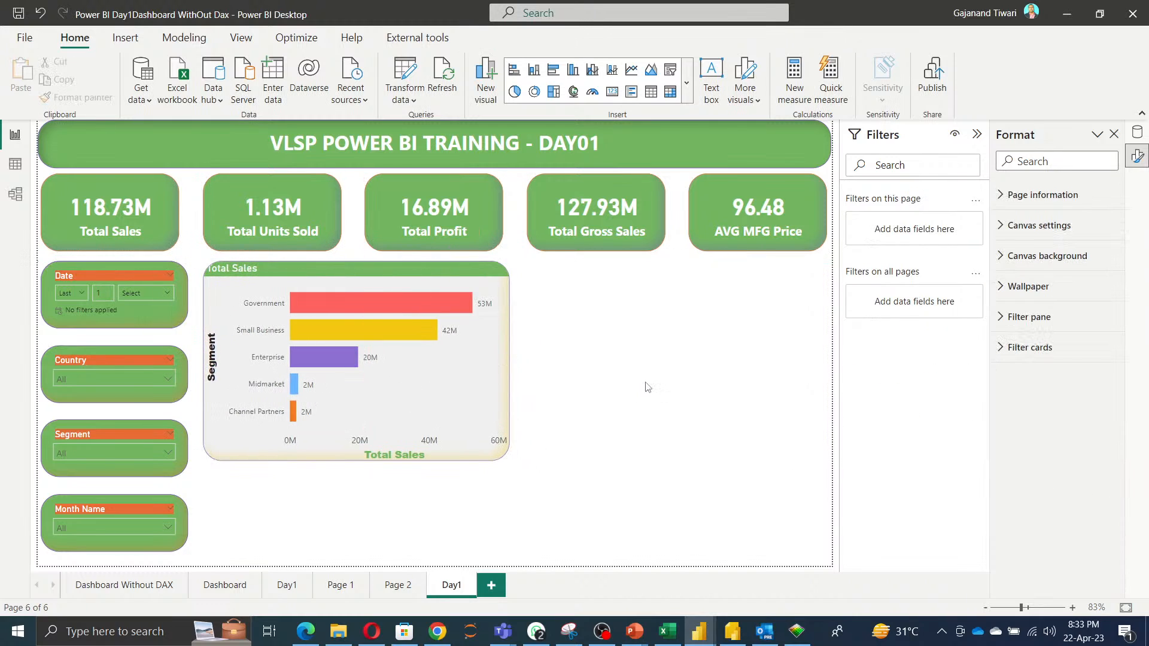
Add a new pie chart visual on the empty canvas beside the Total Sales chart.
right_click(617, 333)
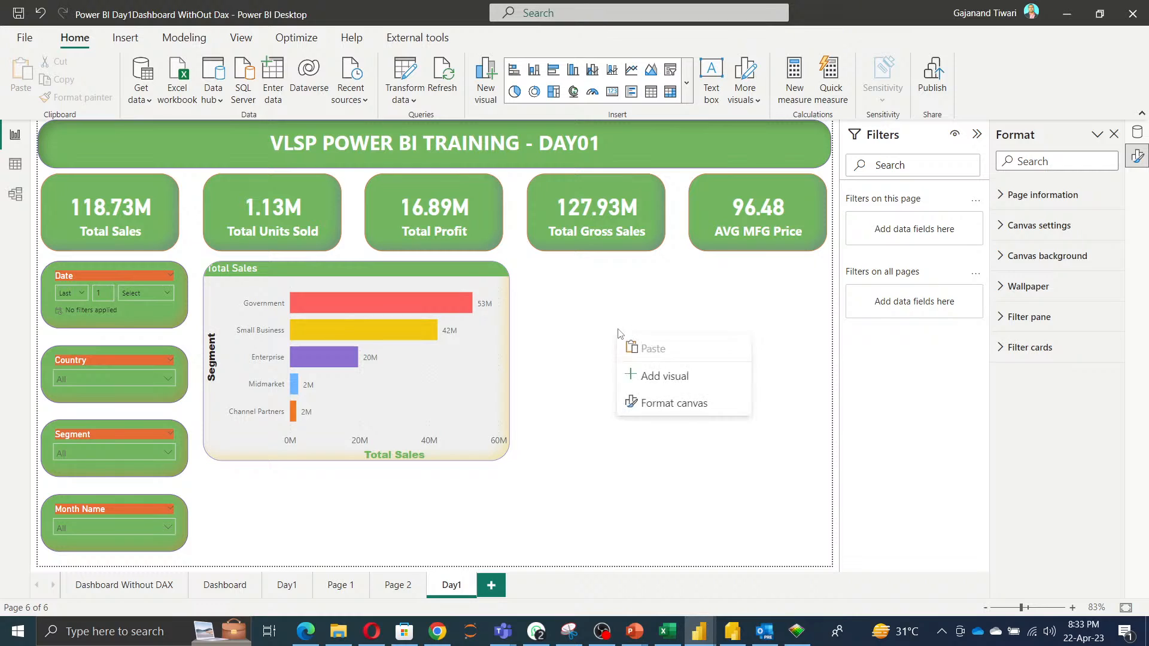
click(661, 377)
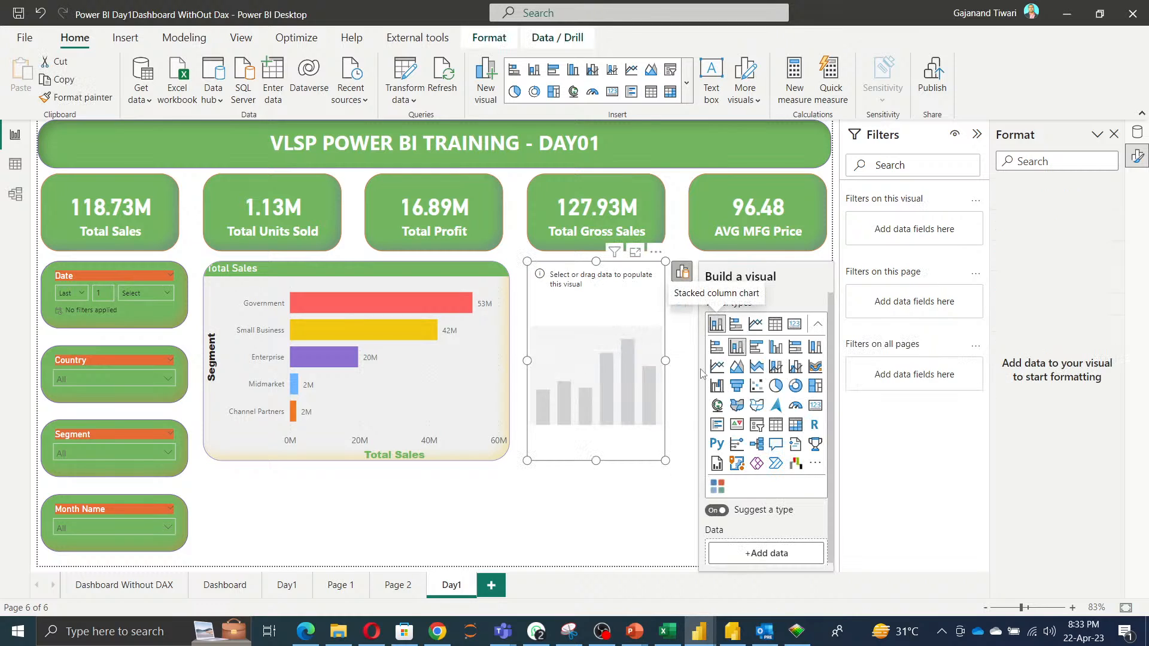
click(776, 386)
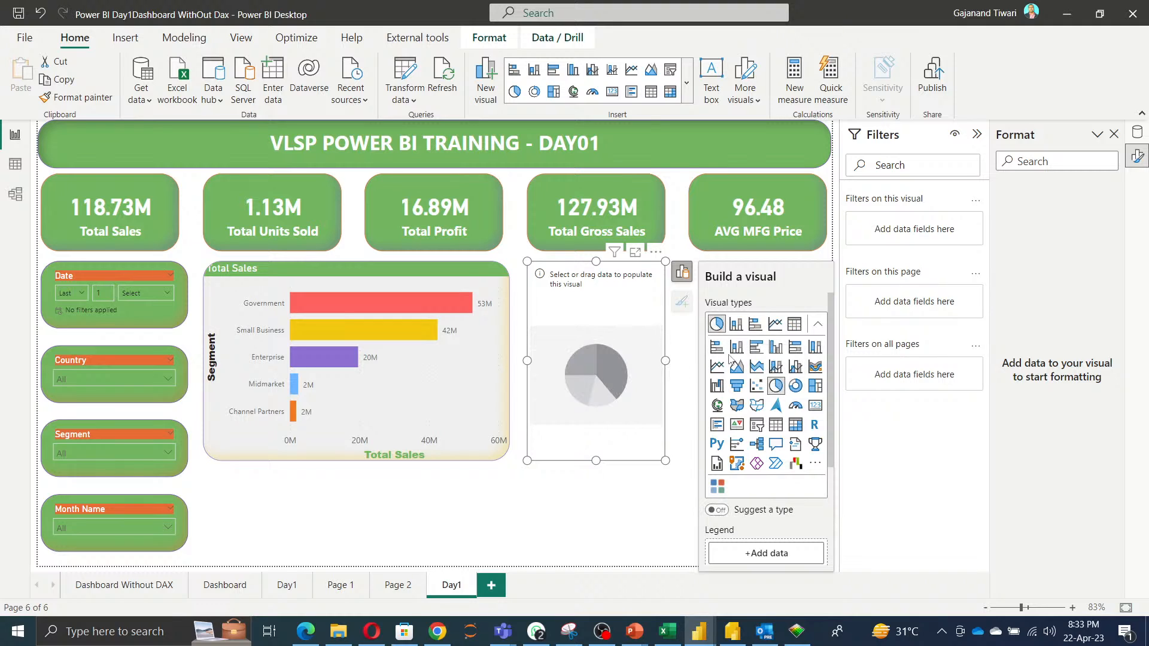
Widen the empty pie chart placeholder, then delete it from the canvas.
drag(666, 360, 822, 359)
click(790, 356)
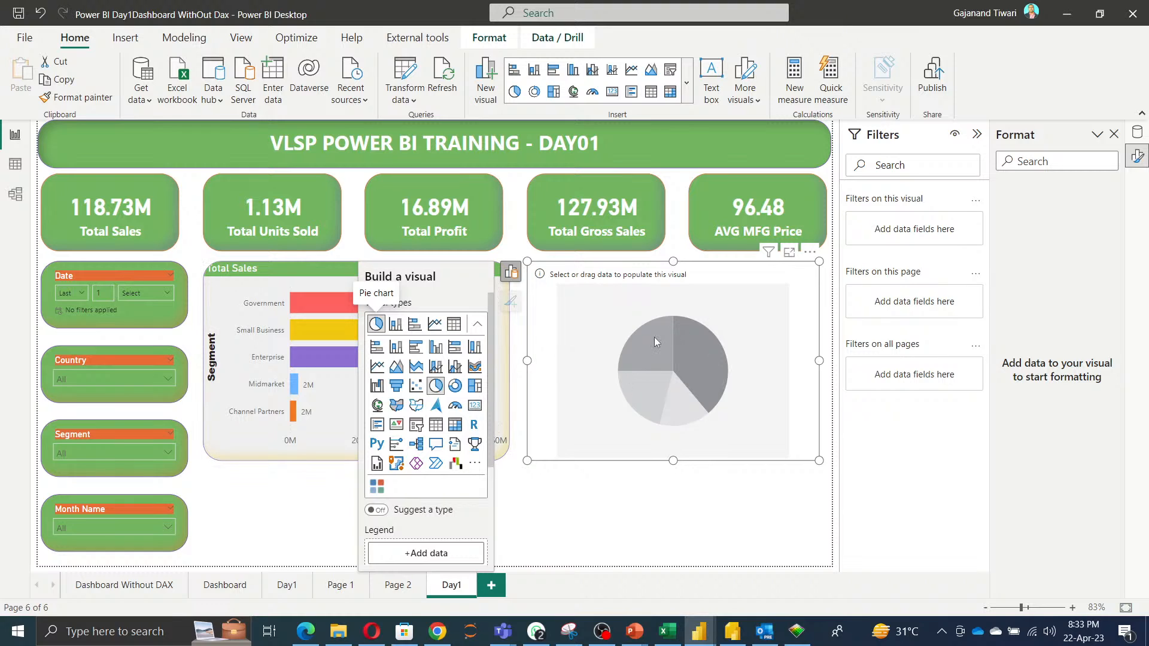
key(Delete)
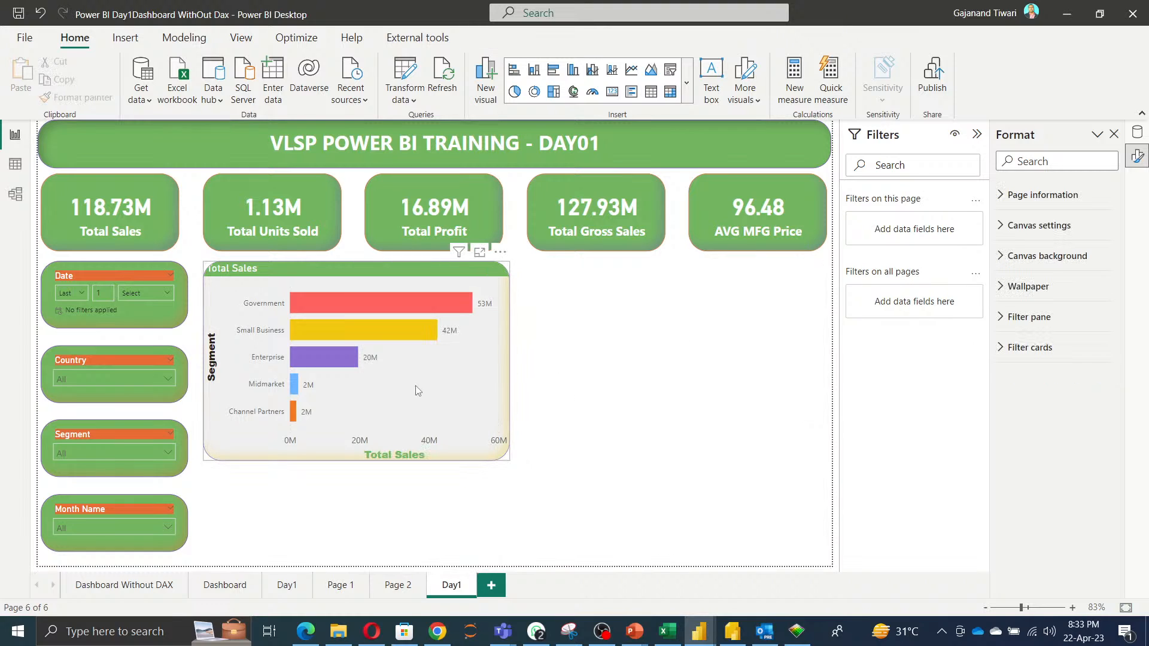
Duplicate the Total Sales bar chart into the empty space beside it and change the copy to a pie chart.
click(426, 402)
drag(613, 389, 740, 366)
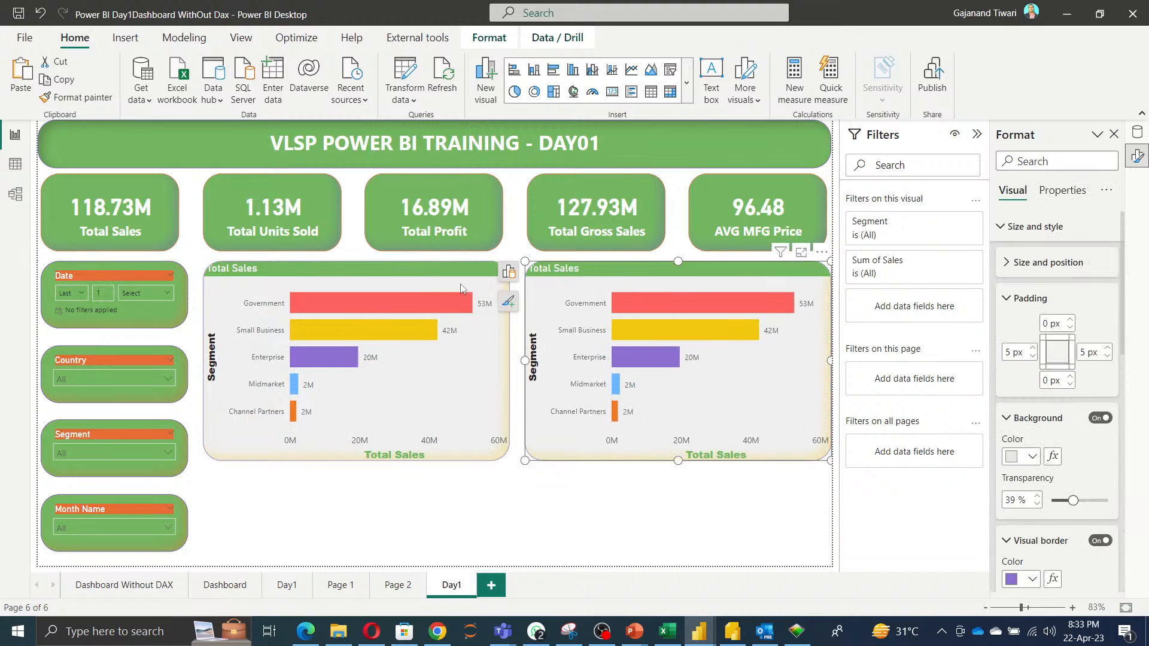
click(508, 271)
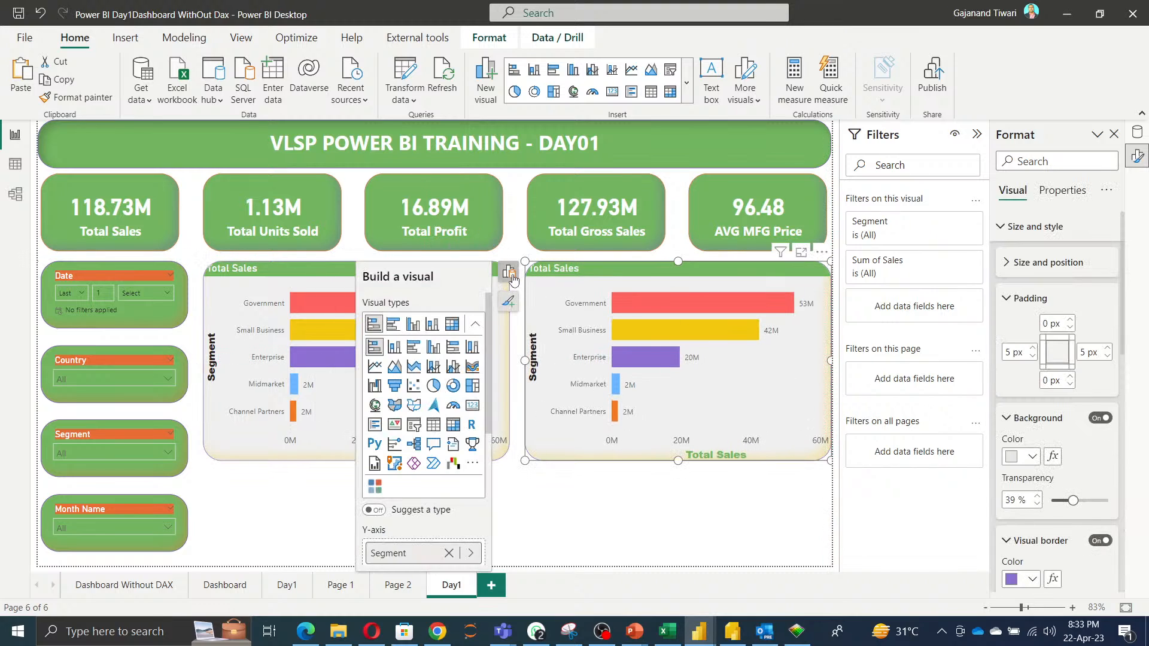
click(434, 387)
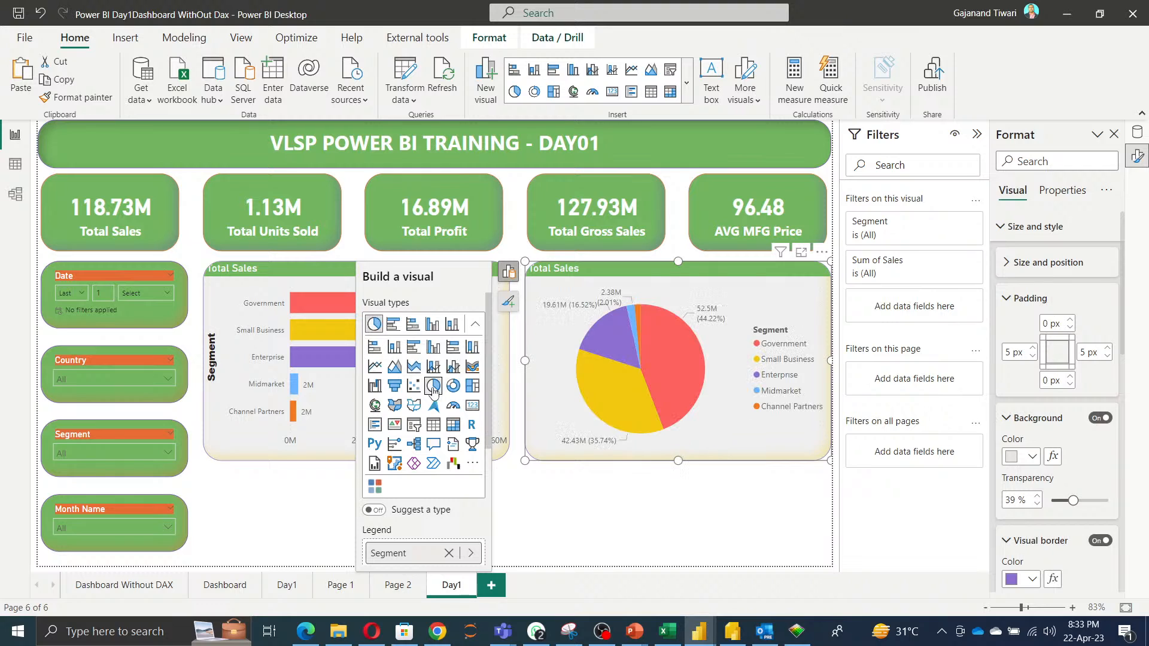
click(701, 506)
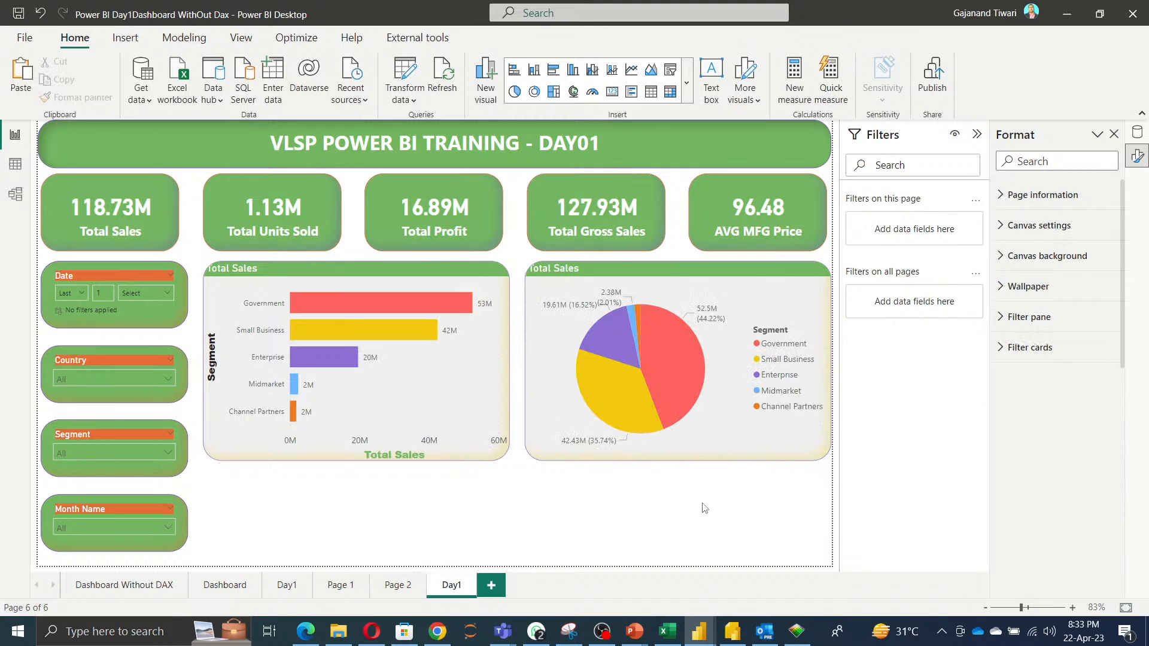
Shrink the pie chart slightly from its corner so it fits inside the page.
click(827, 458)
drag(829, 460, 823, 456)
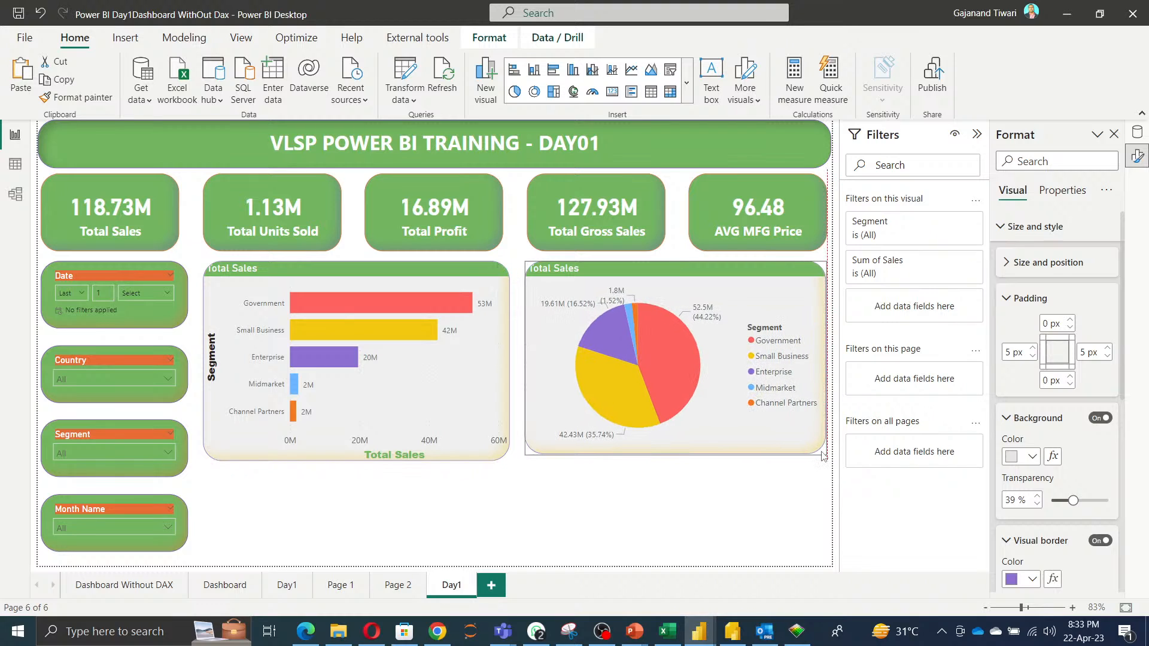
click(363, 527)
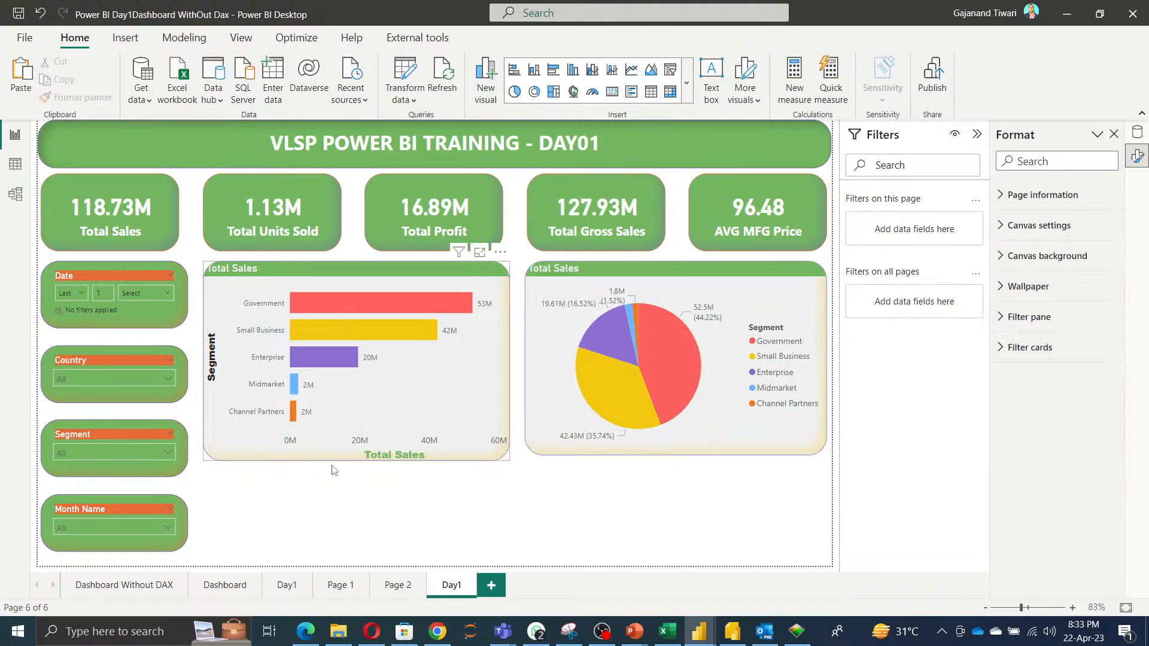
Stretch both the bar chart and the pie chart downward to reach the bottom of the page.
click(350, 458)
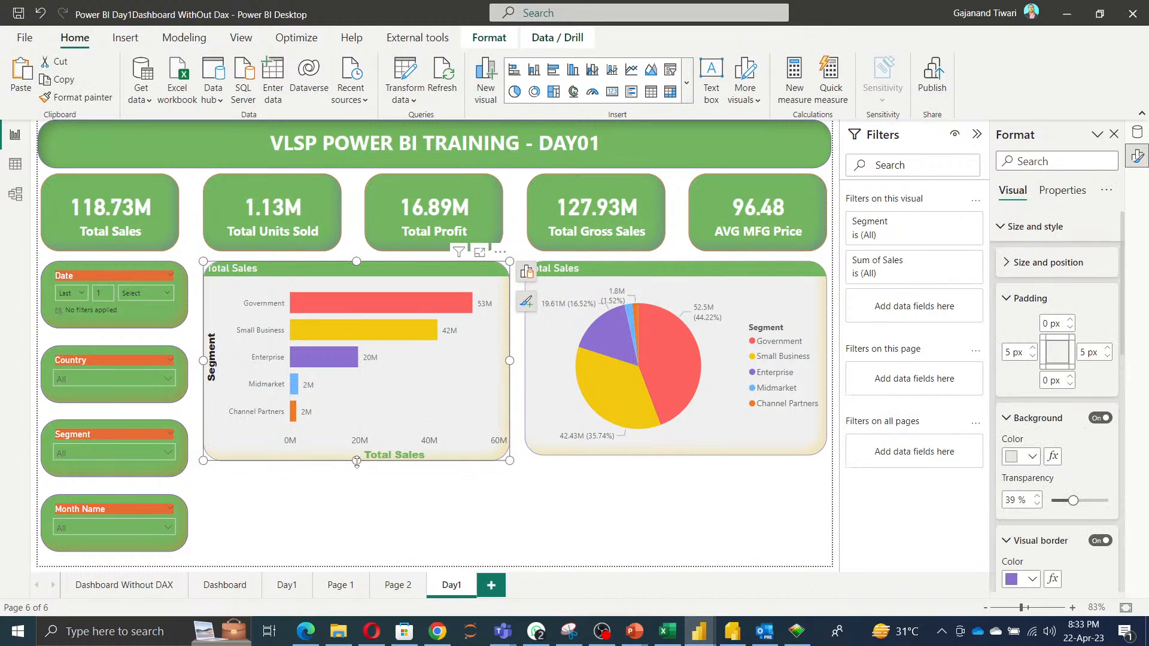
drag(357, 461, 356, 547)
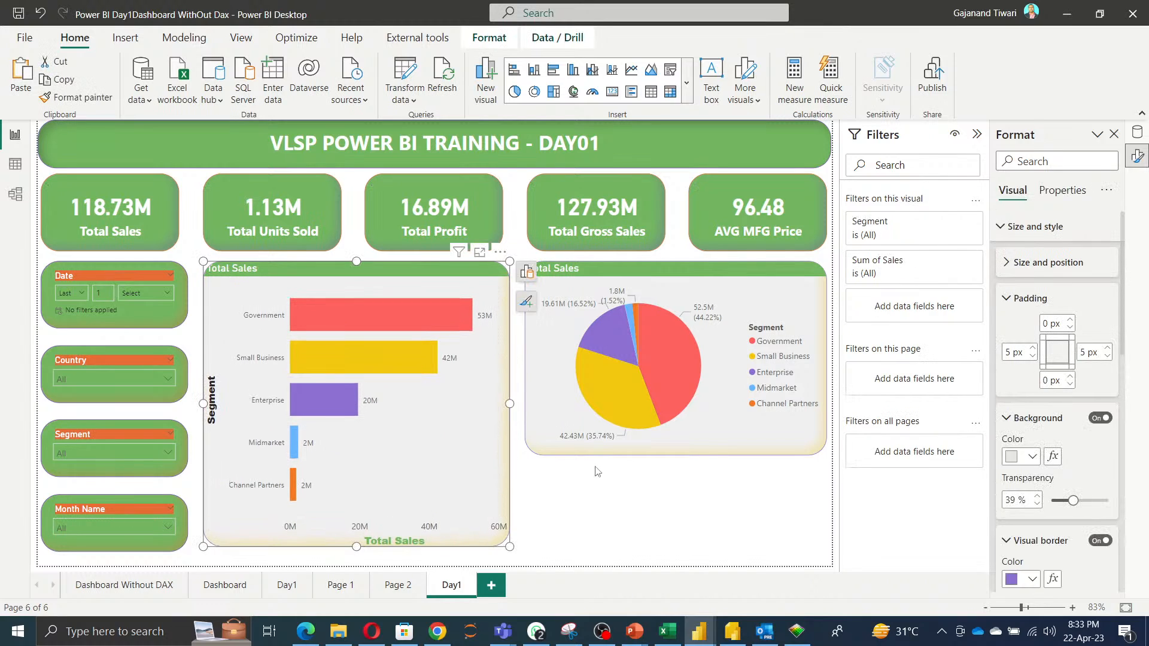
click(687, 446)
drag(677, 456, 677, 557)
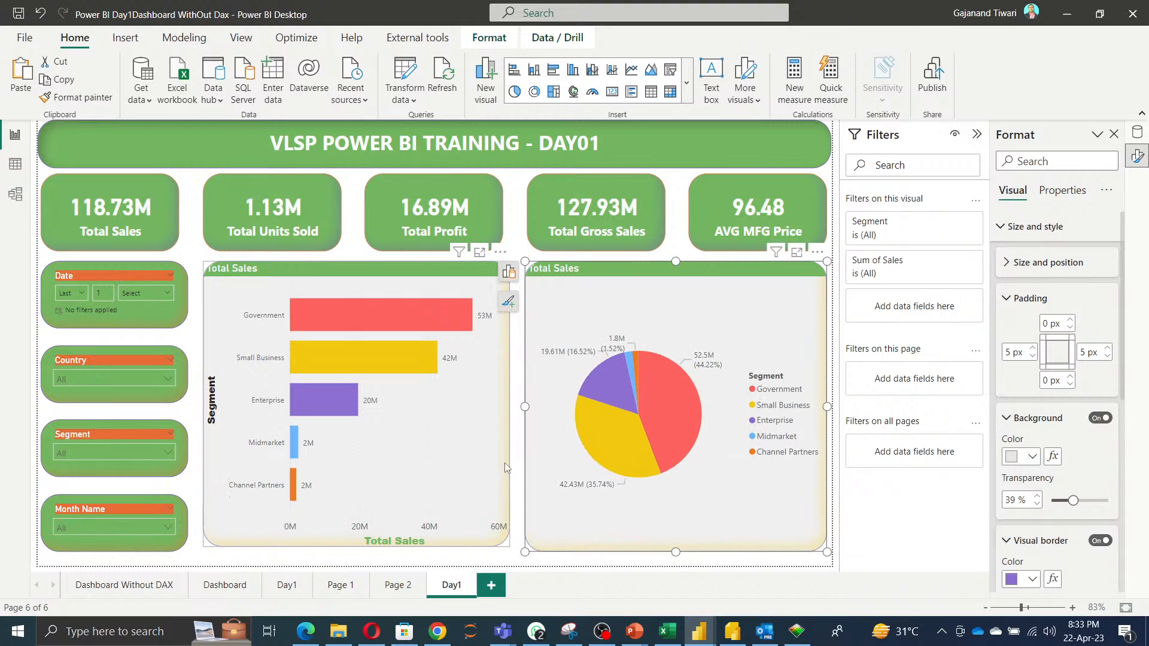
click(520, 242)
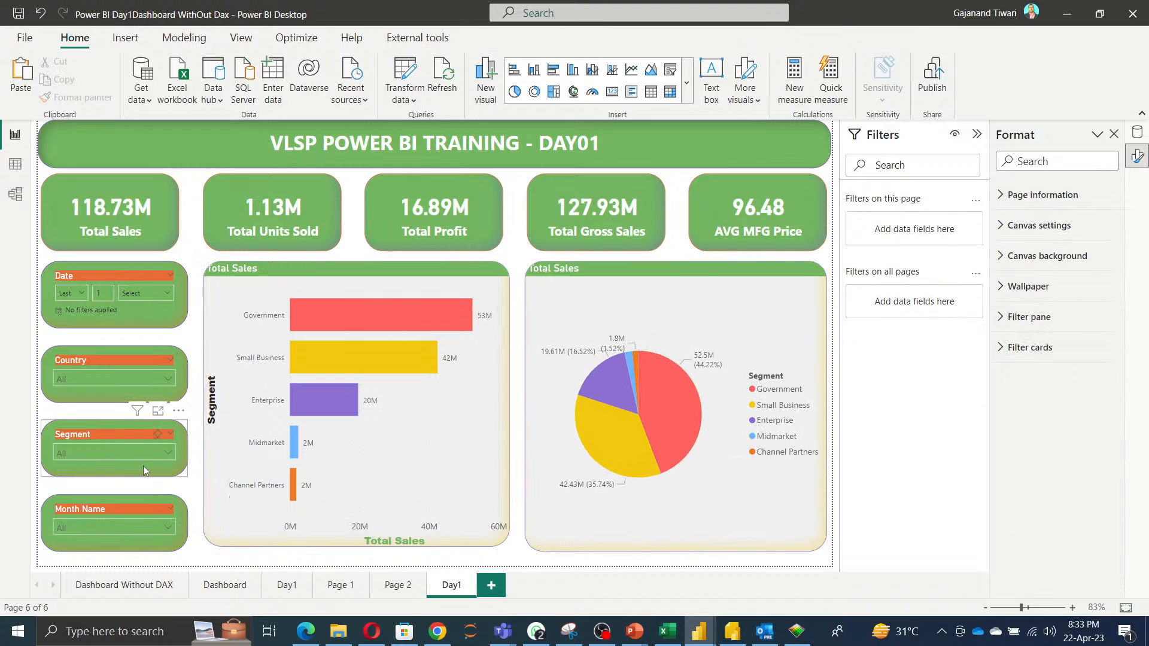
Test the Month Name and Segment slicers by selecting and clearing December and Small Business.
click(106, 523)
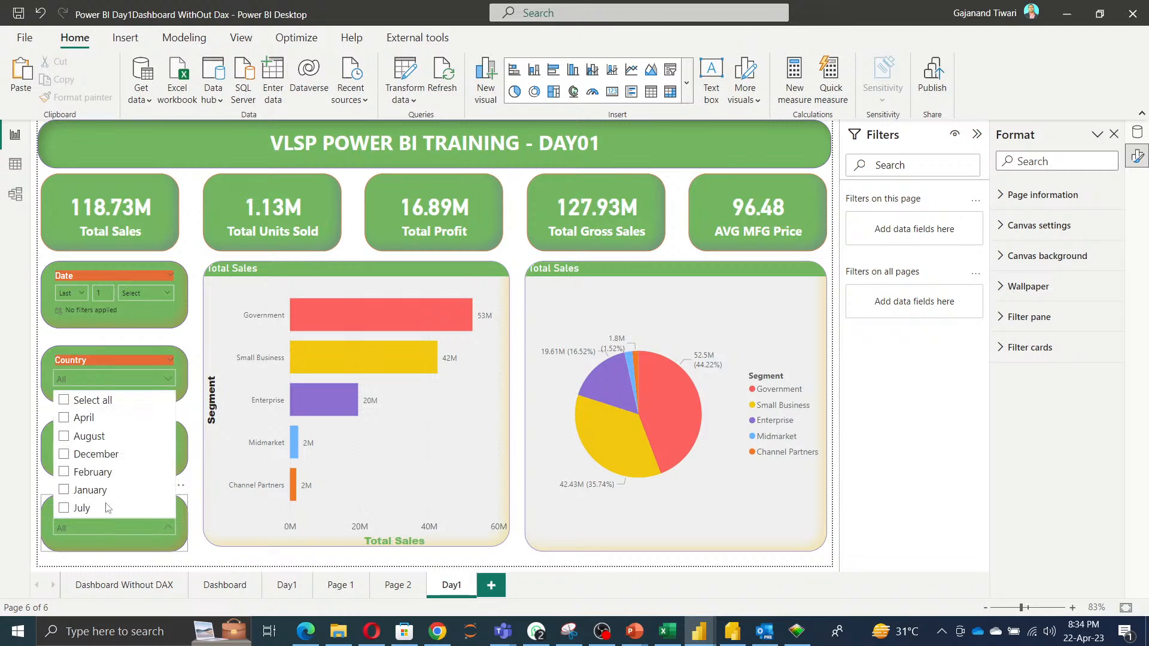
click(64, 456)
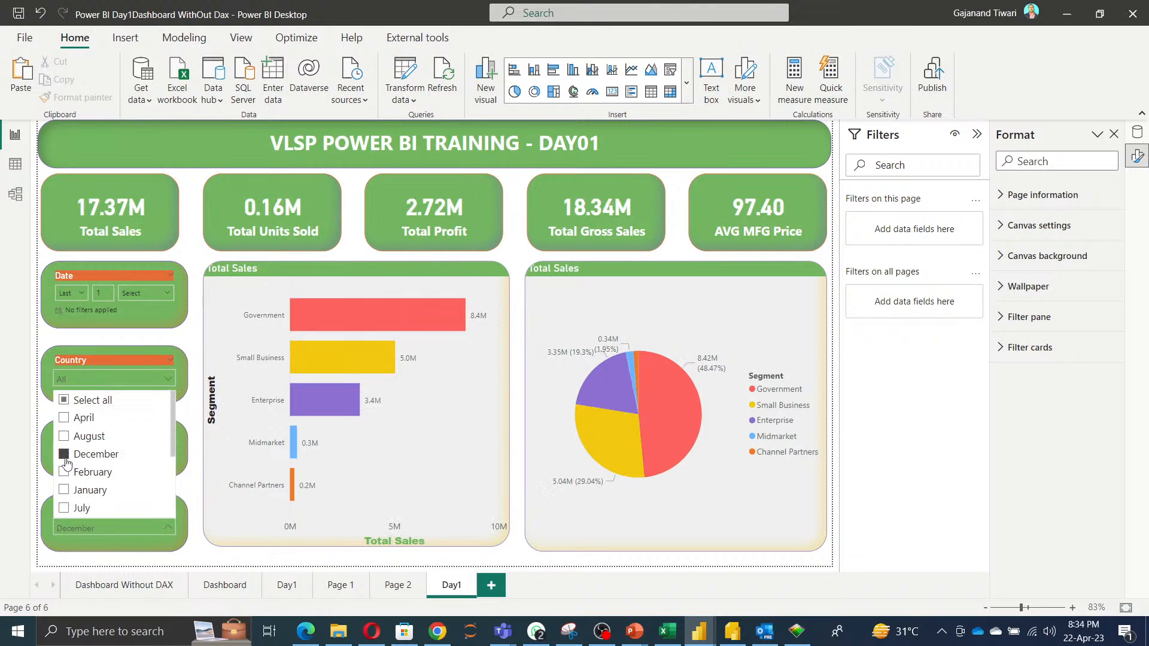
click(64, 456)
click(118, 464)
click(119, 450)
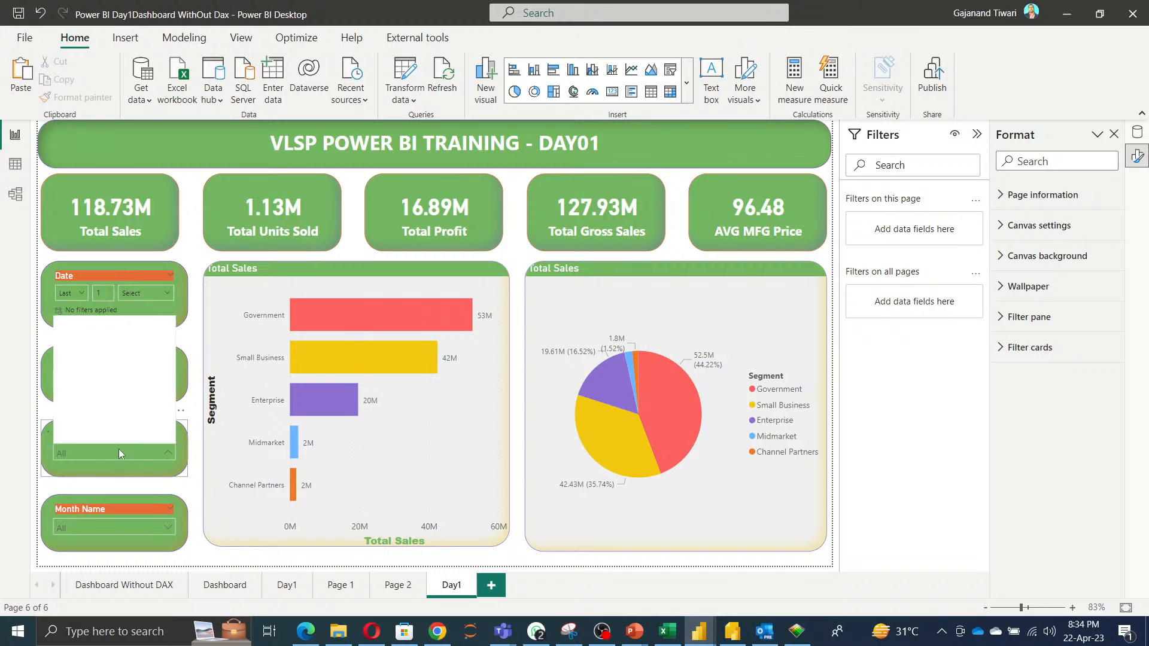
click(64, 414)
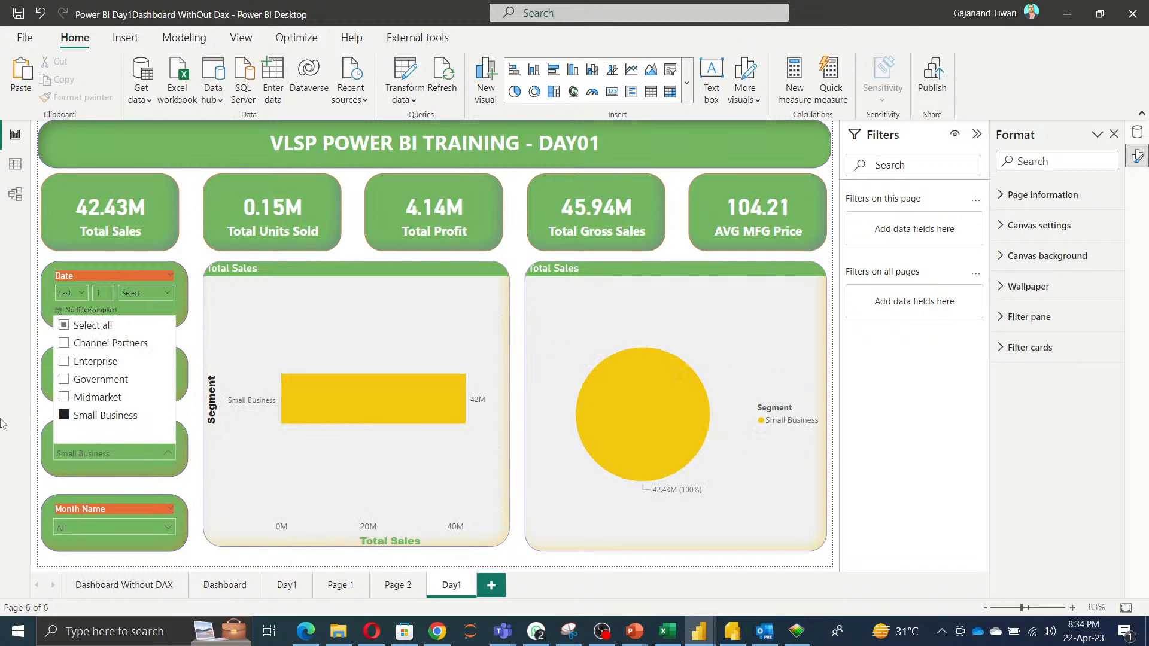
click(64, 415)
click(3, 422)
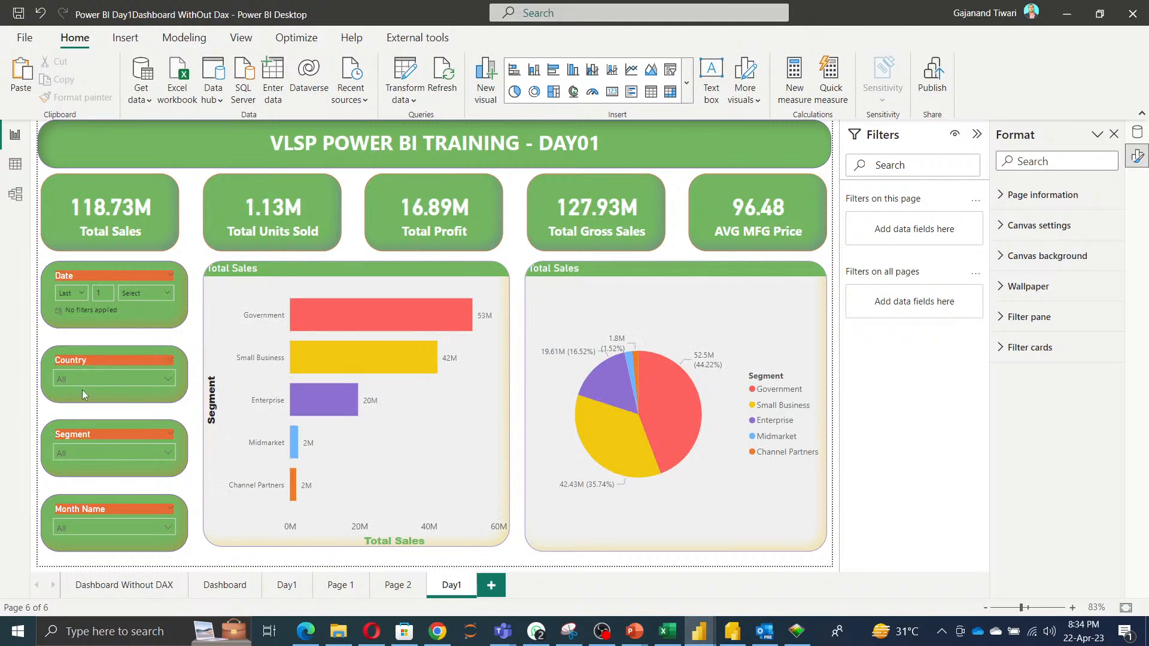
Filter the Country slicer to France and Germany.
click(110, 373)
click(63, 287)
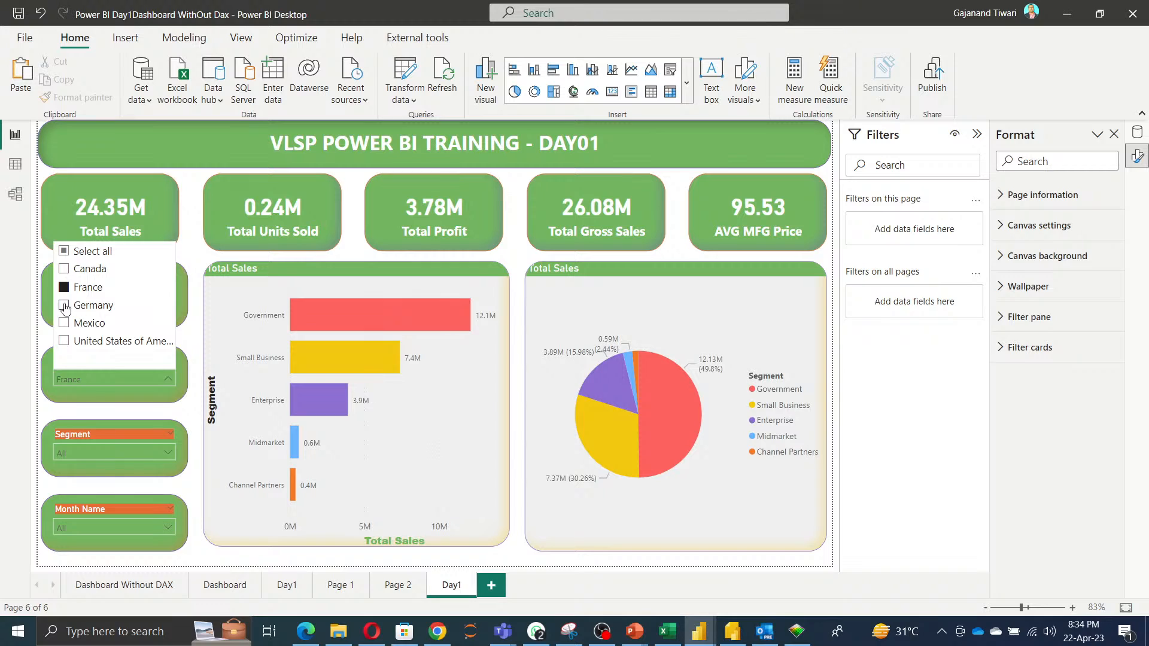
click(64, 305)
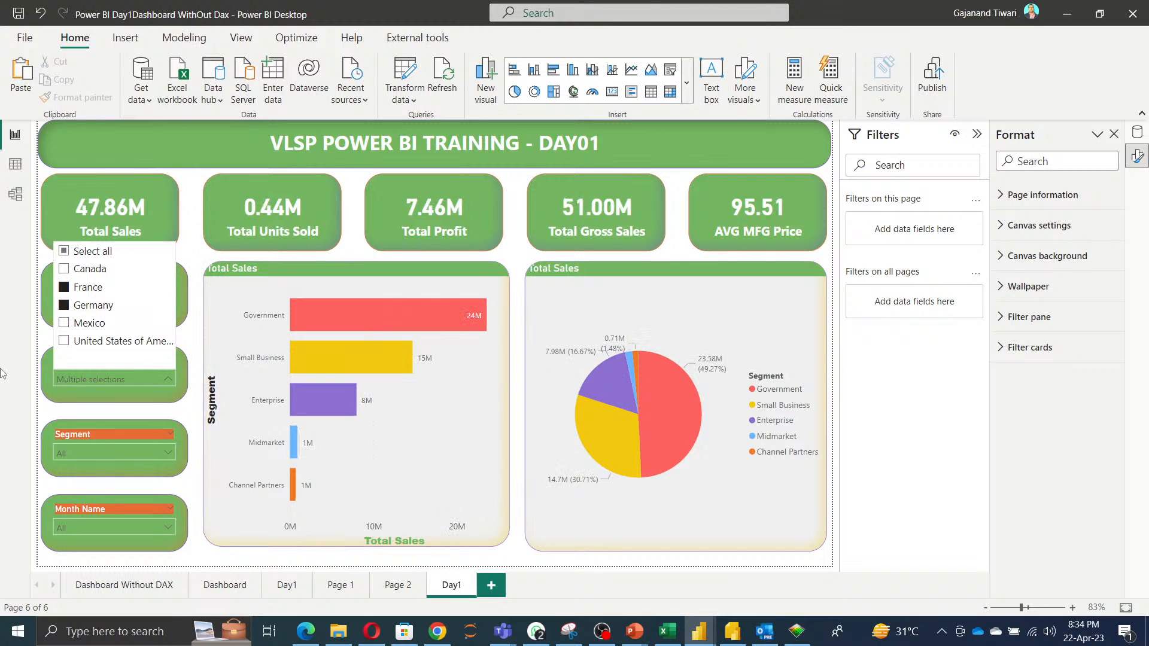
click(4, 374)
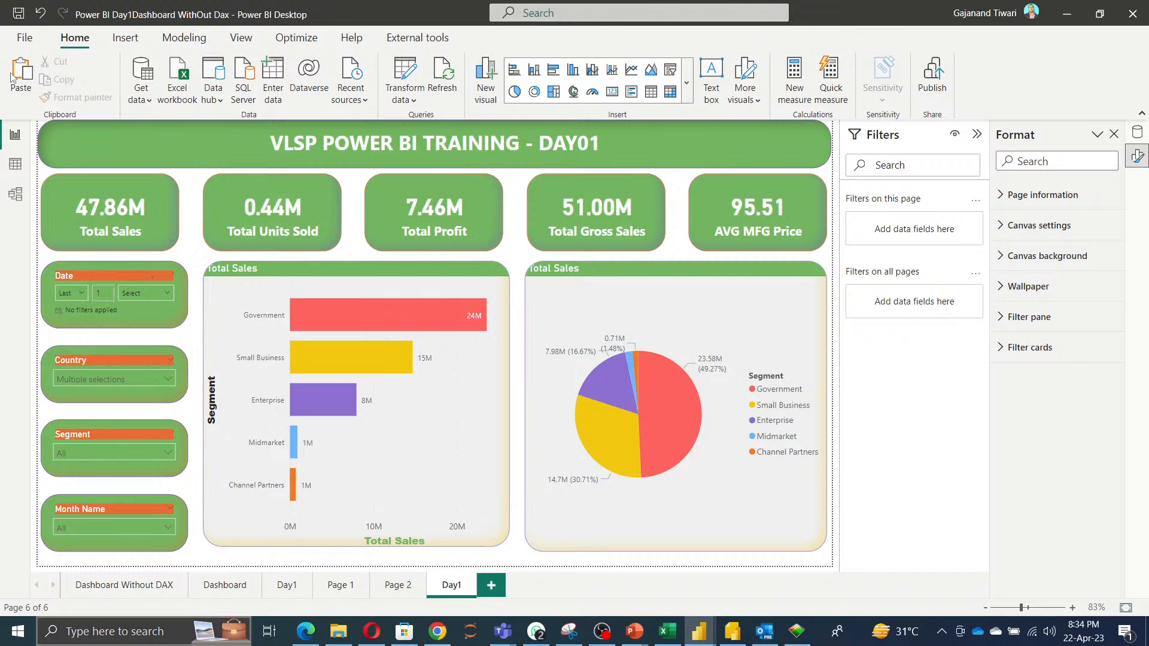
Save the report as Power BI Day1Dashboard WithOut Dax in the Candidate_Folders > VLSP_BATCH01 folder.
click(19, 14)
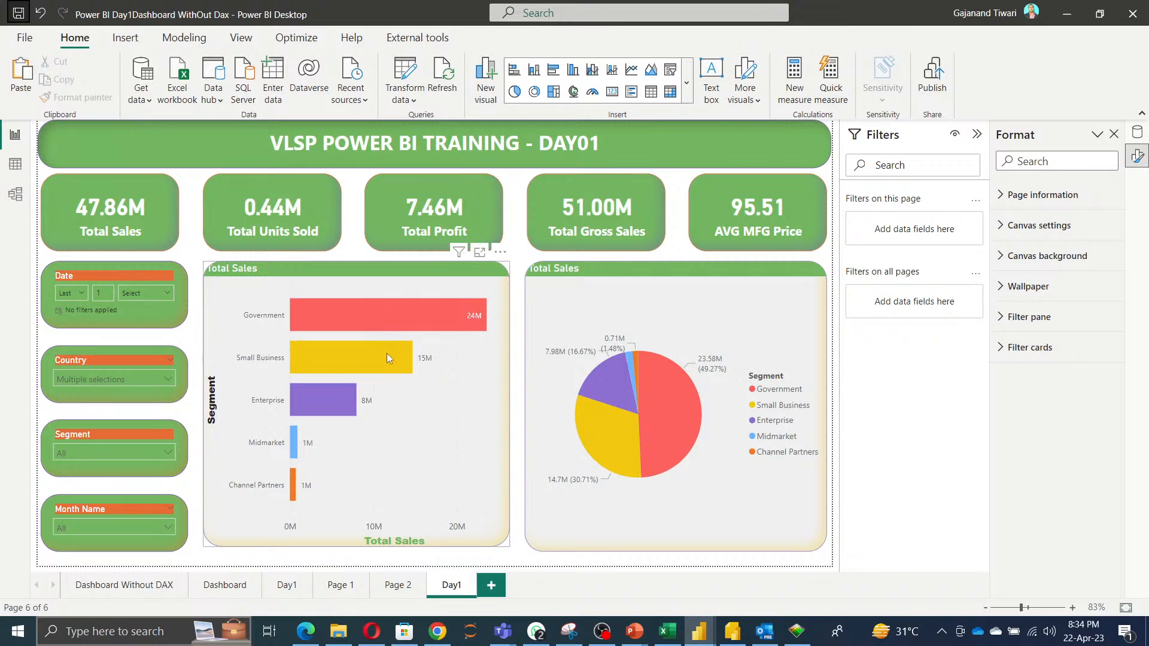
click(28, 43)
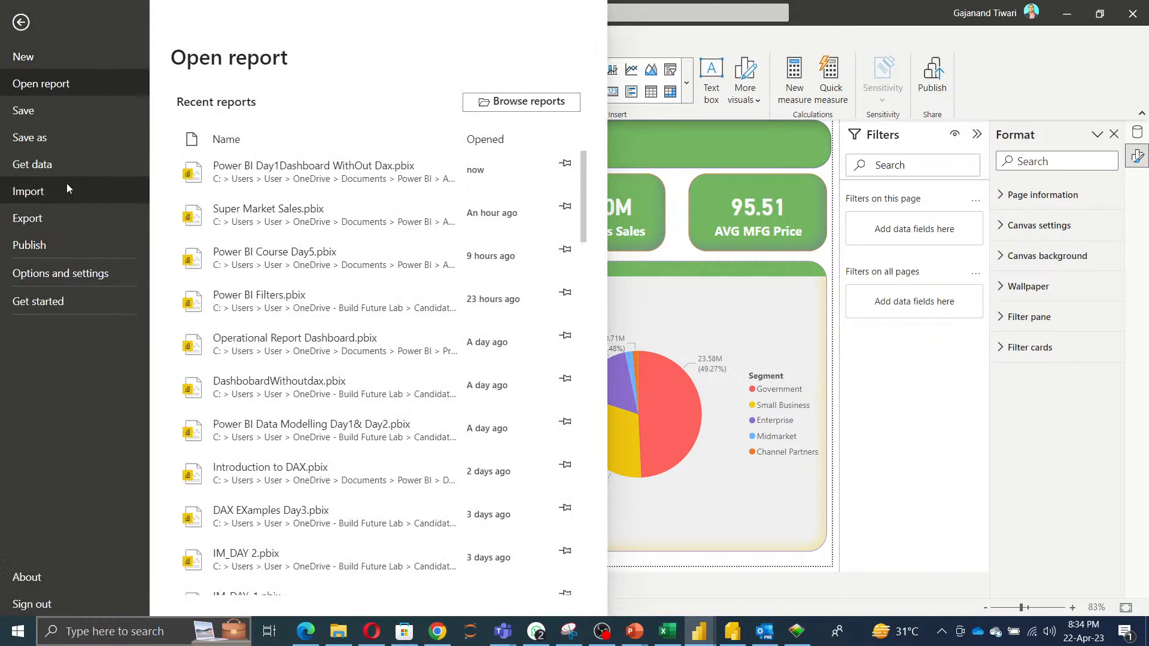
click(40, 146)
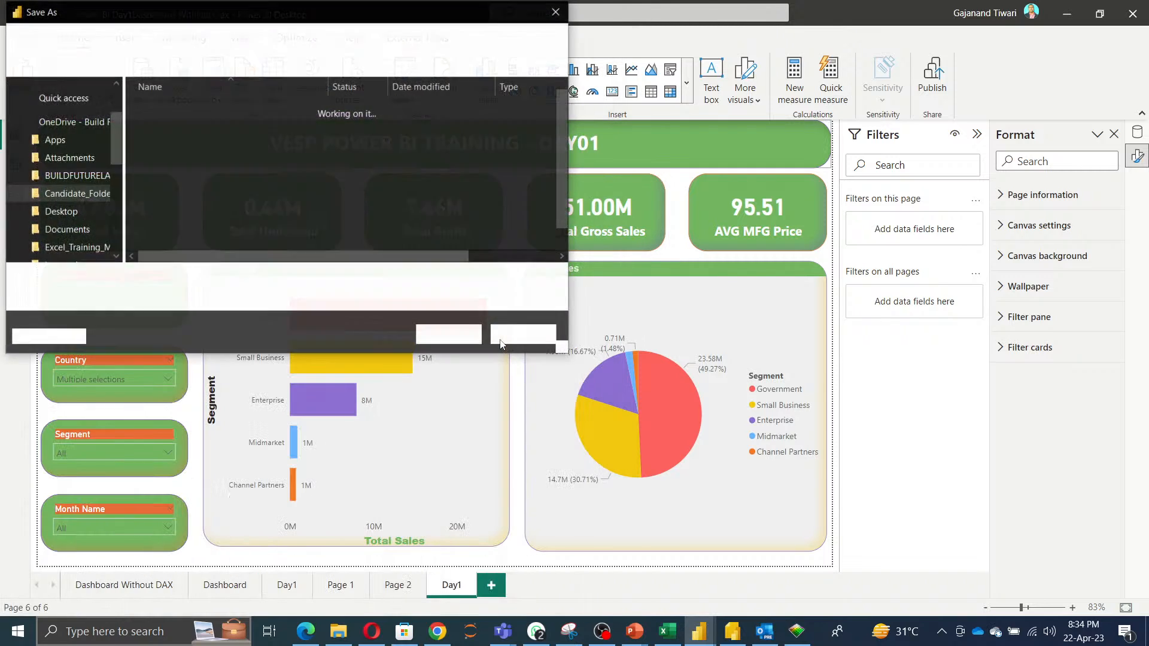
scroll(89, 239, down, 1)
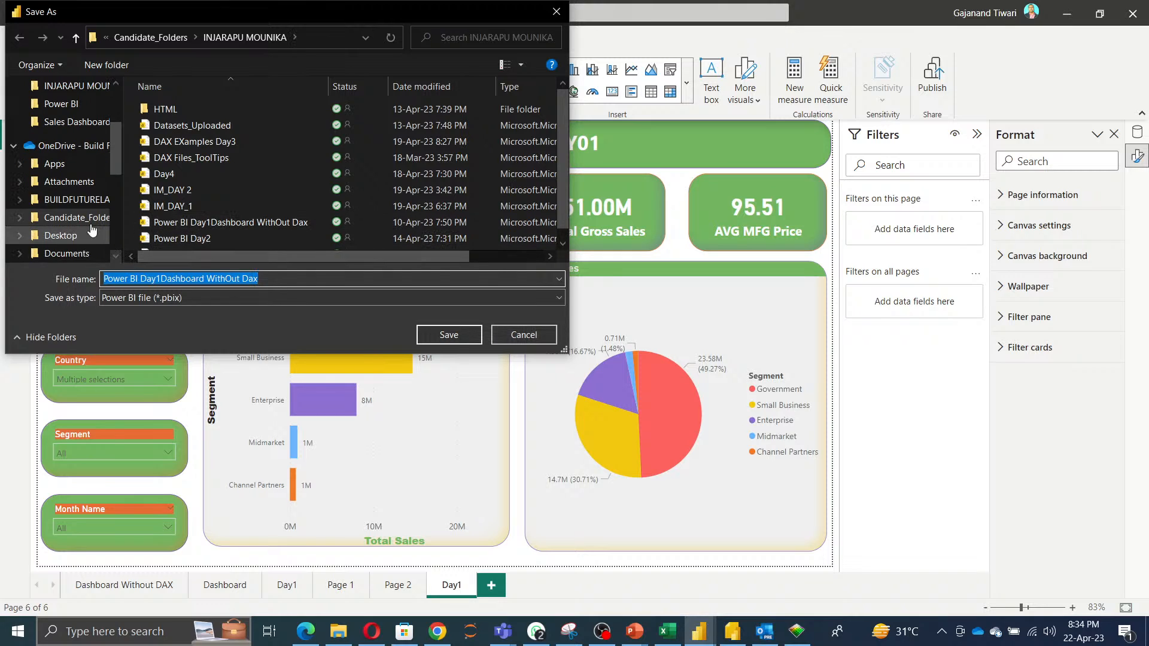
click(72, 217)
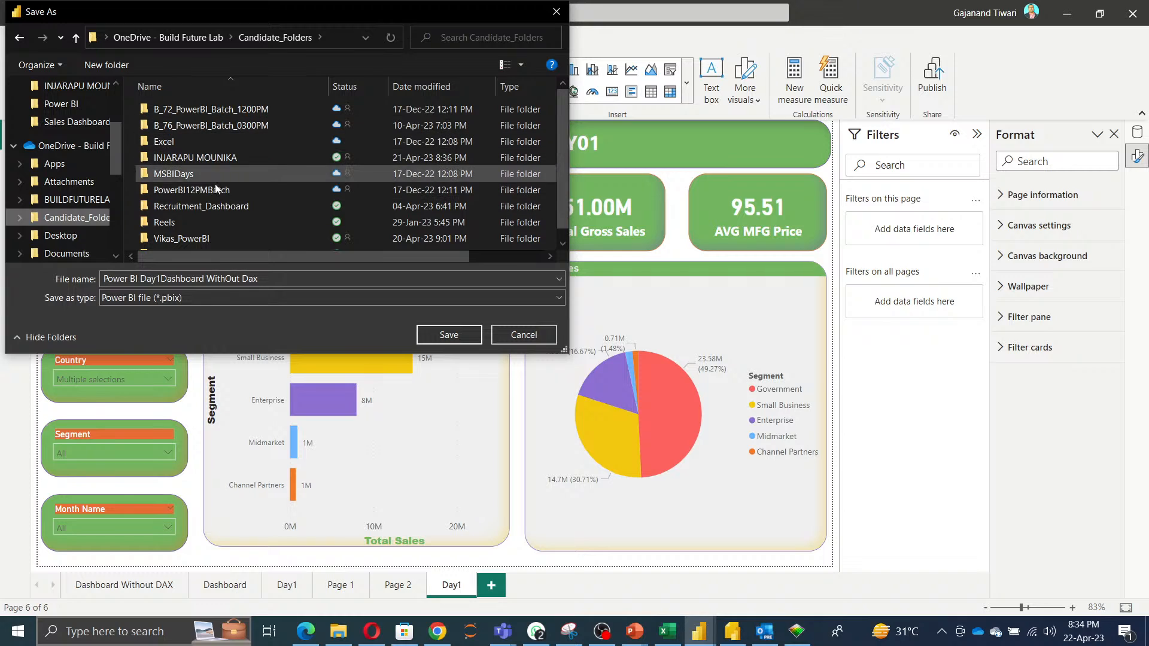
scroll(191, 237, down, 1)
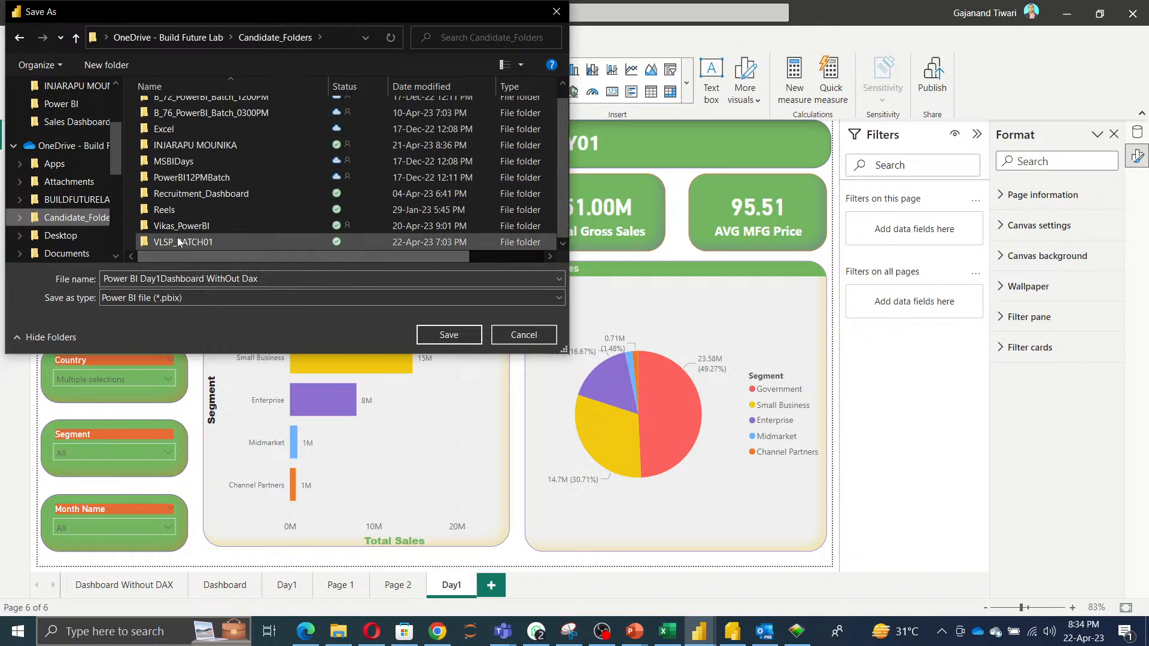
double_click(180, 241)
click(450, 336)
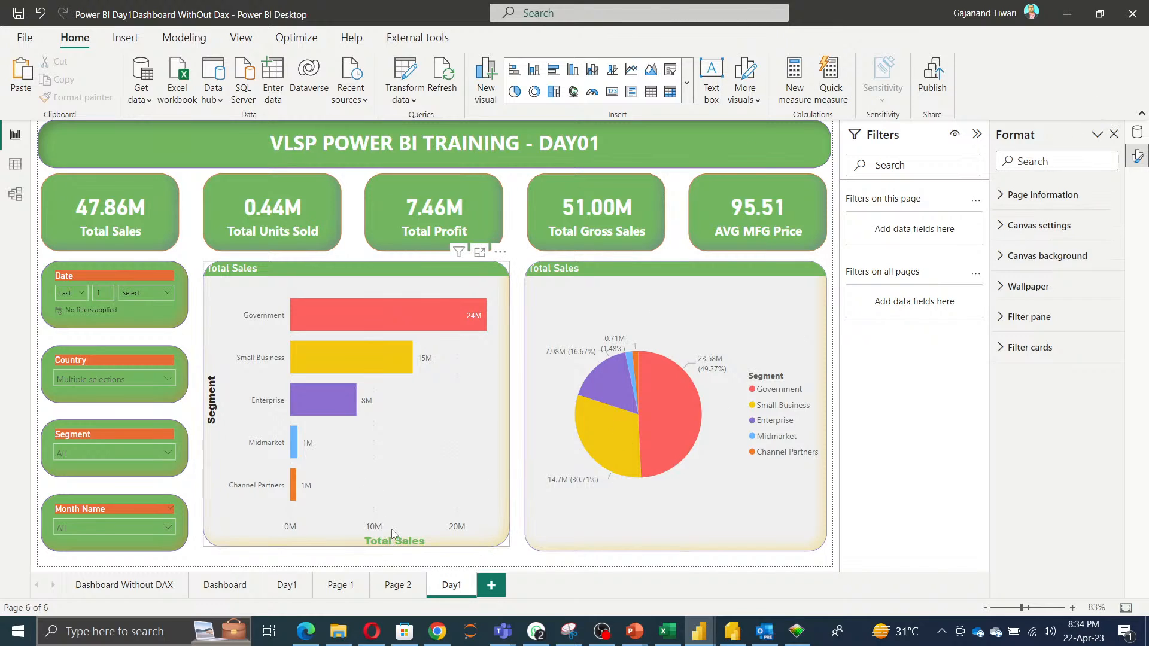
Stretch the bar chart slightly lower and save the report.
drag(354, 543, 358, 552)
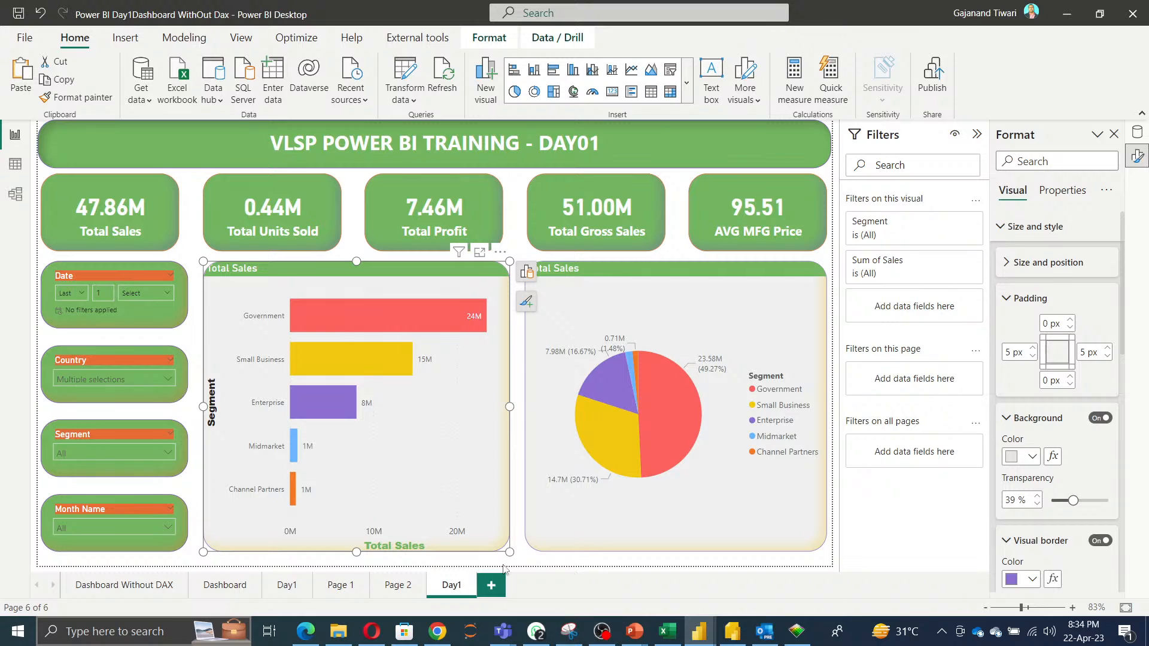
click(19, 12)
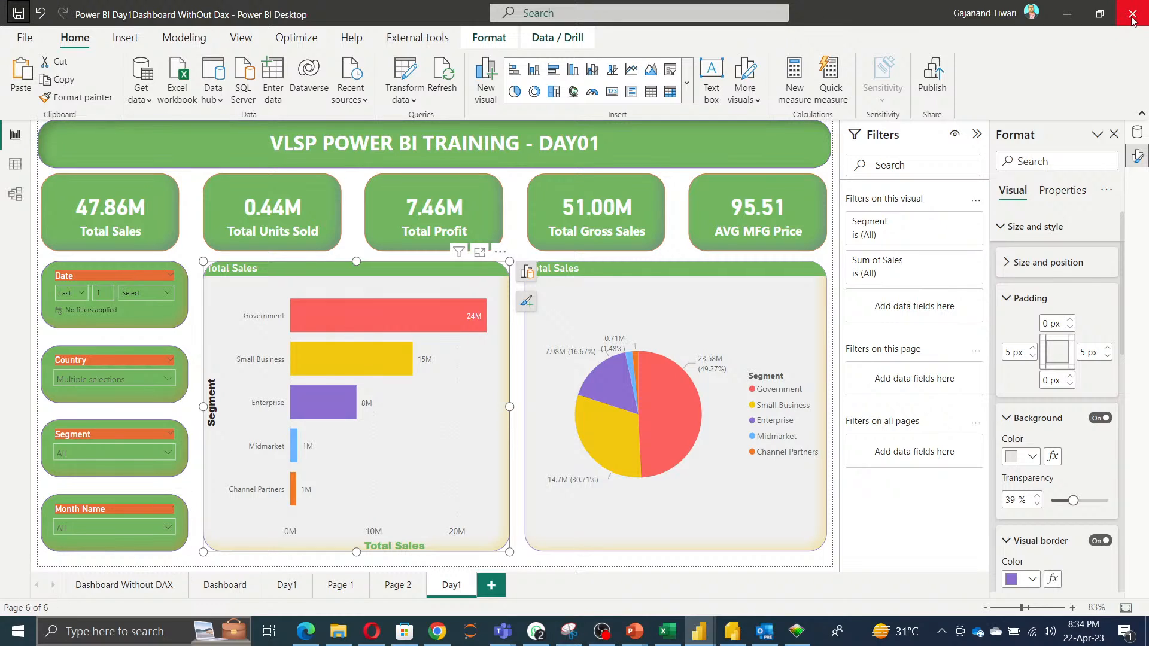
Close the Format and Data panes to enlarge the canvas.
click(1113, 136)
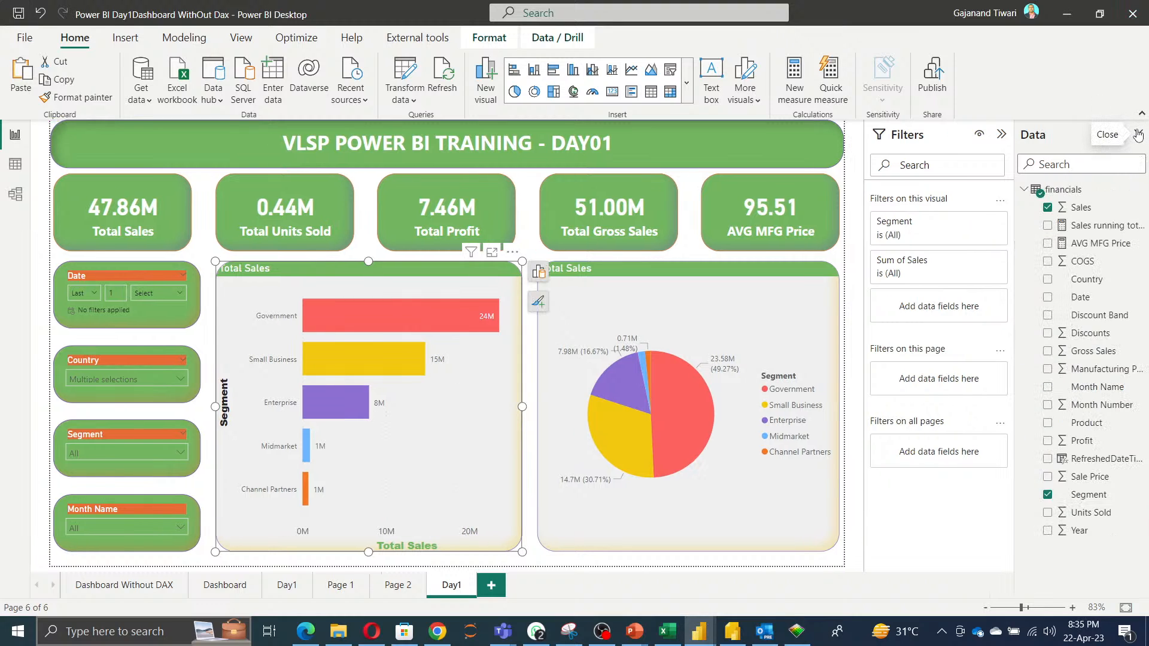
click(1137, 134)
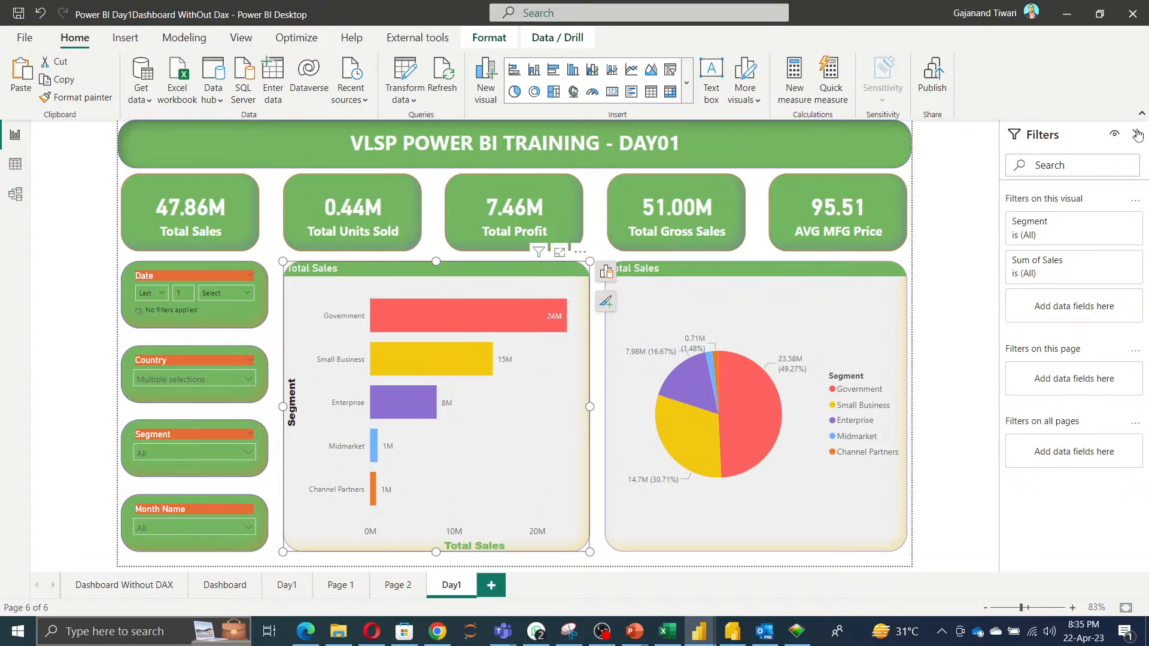
click(909, 254)
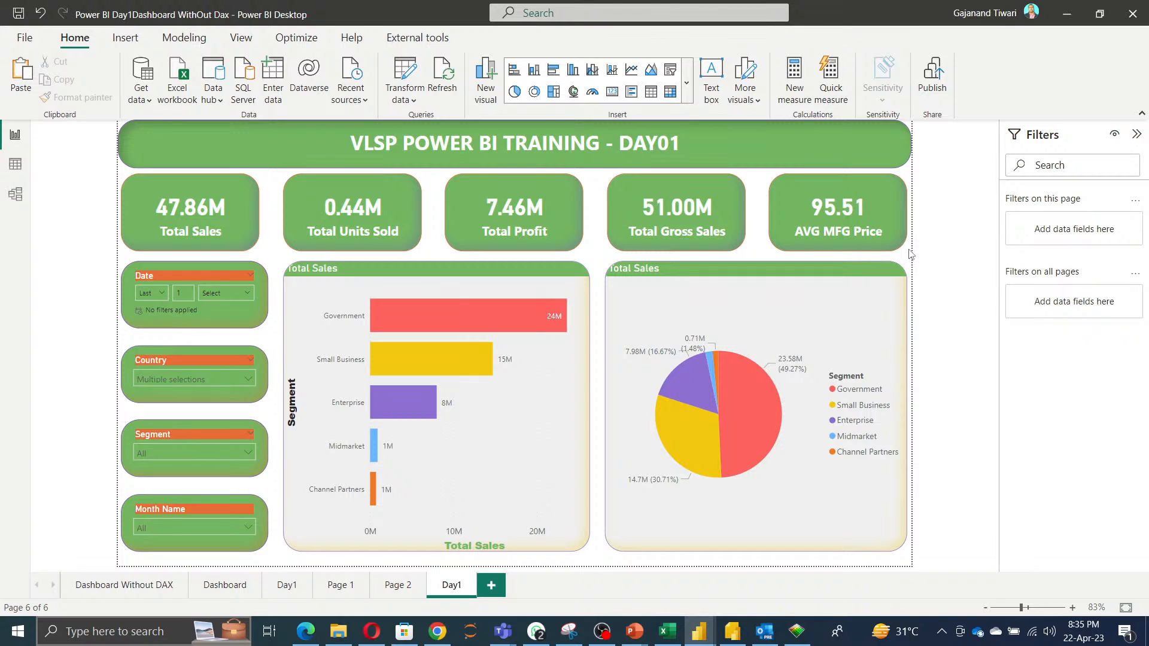
Widen the pie chart slightly to the left and save the report.
click(620, 414)
drag(606, 412, 597, 406)
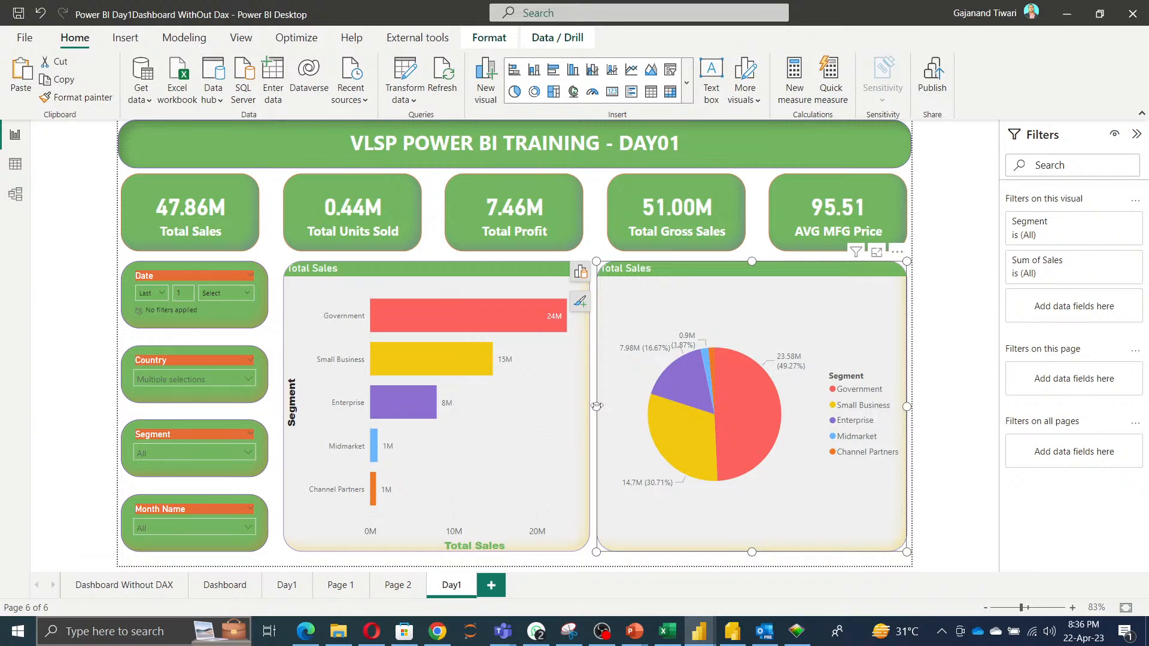
click(18, 13)
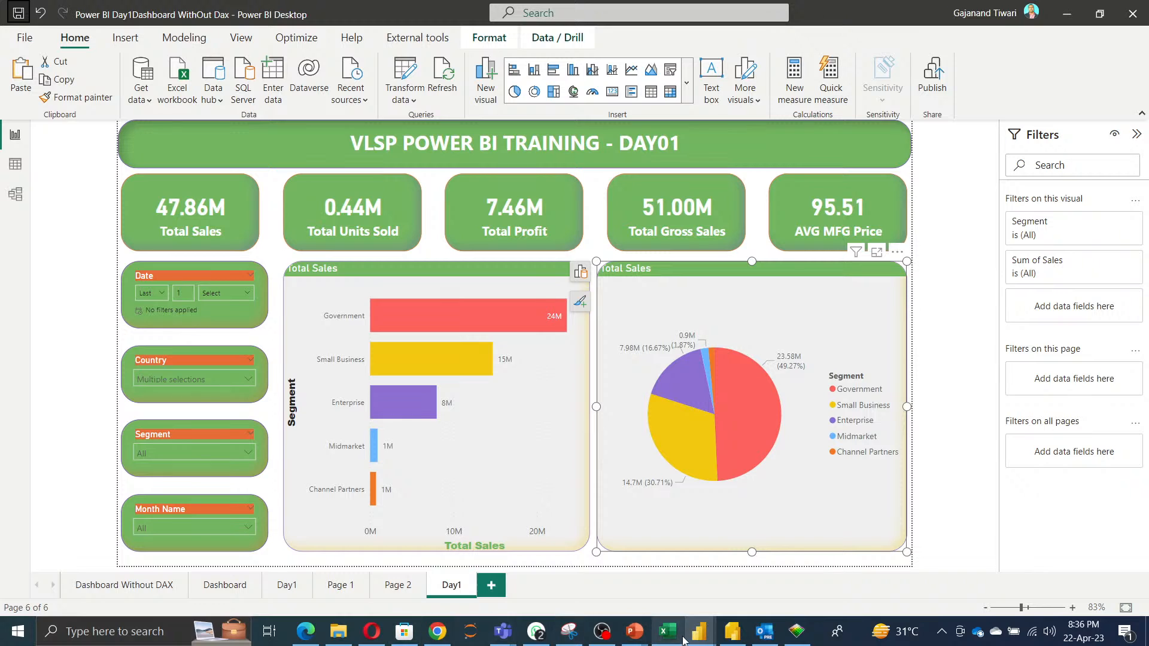
Switch to the Super Market Sales report window and open its Branch slicer list.
mouse_move(699, 632)
click(606, 578)
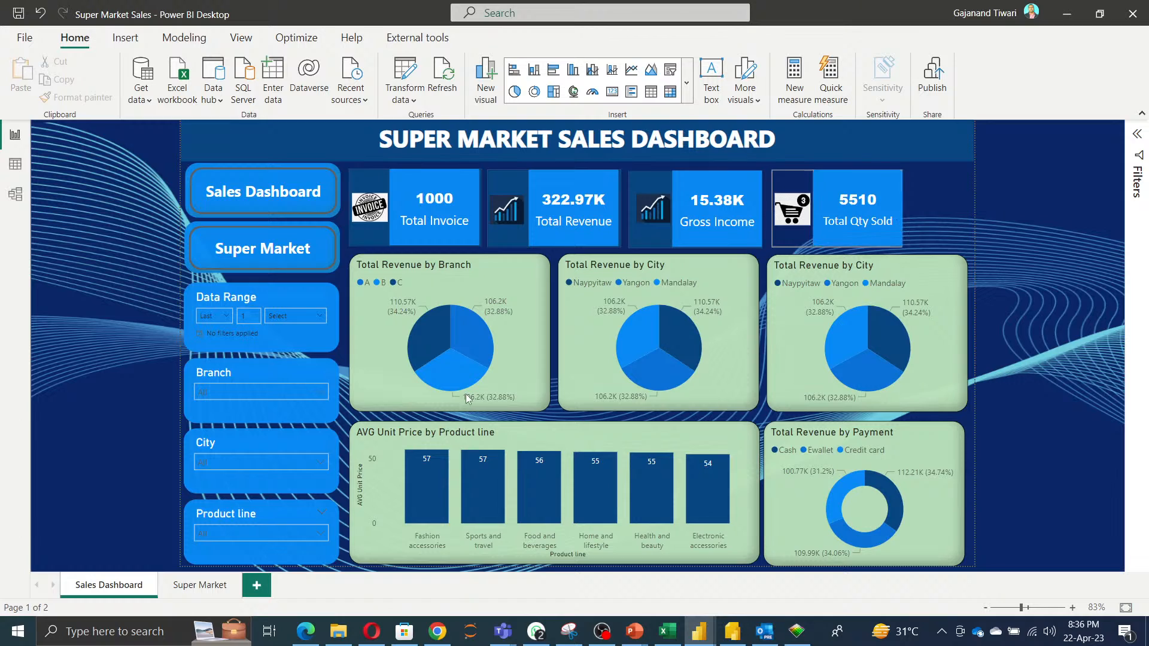
click(239, 391)
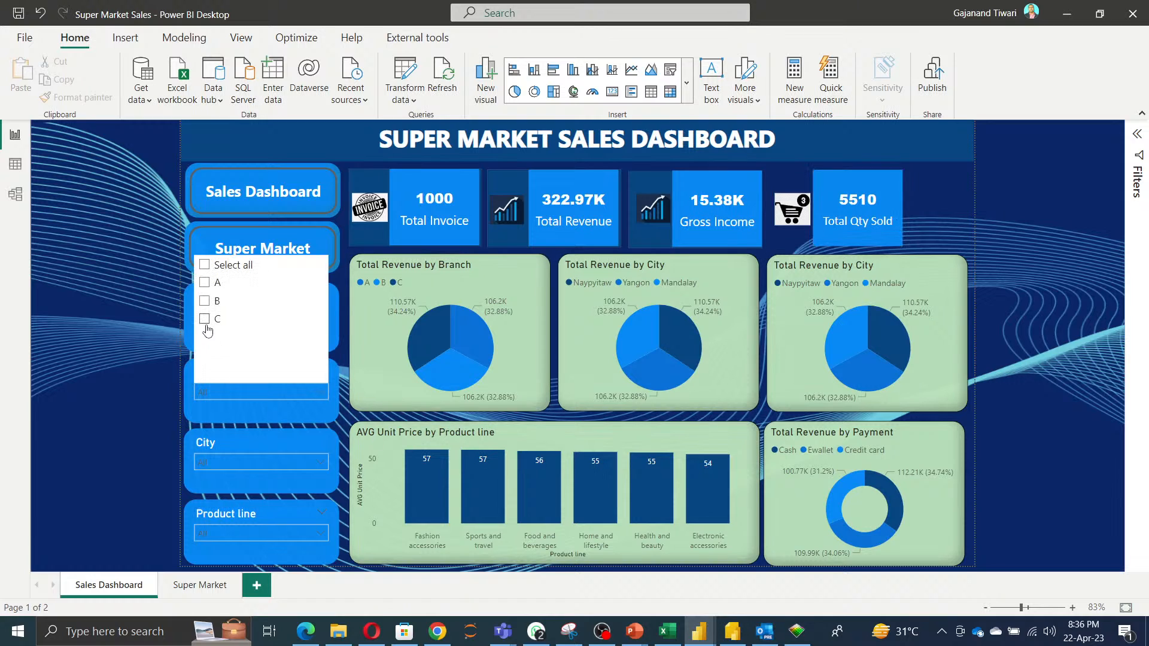
Filter the Super Market dashboard to branch C, then clear that selection and close the Branch slicer list.
click(205, 320)
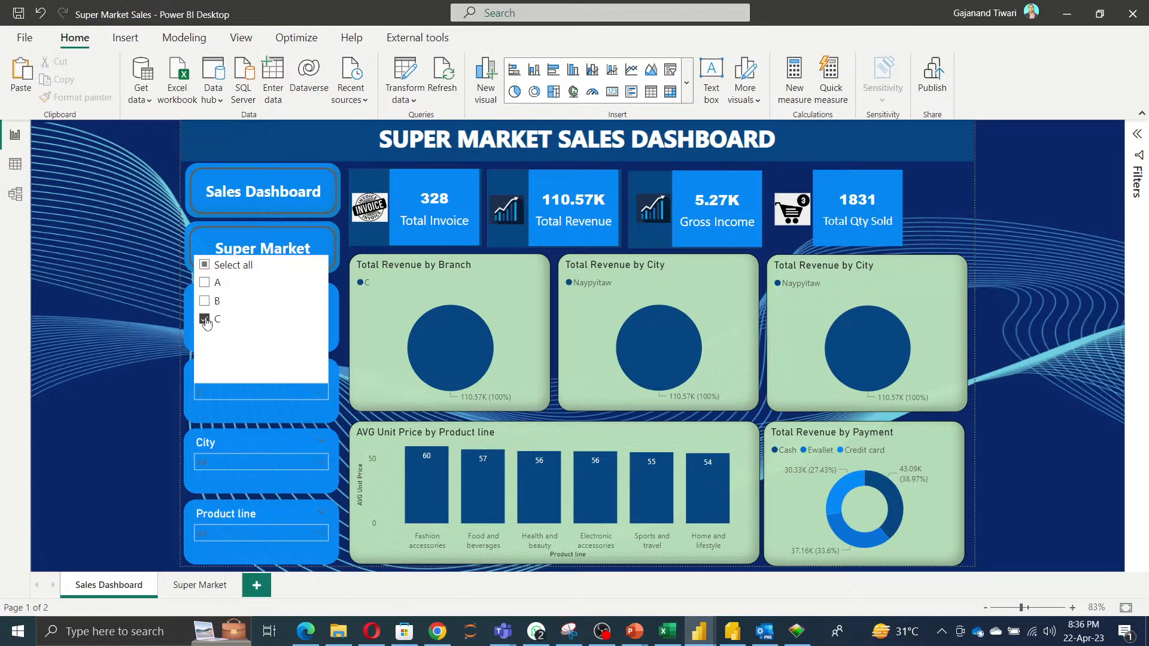
click(204, 319)
click(116, 353)
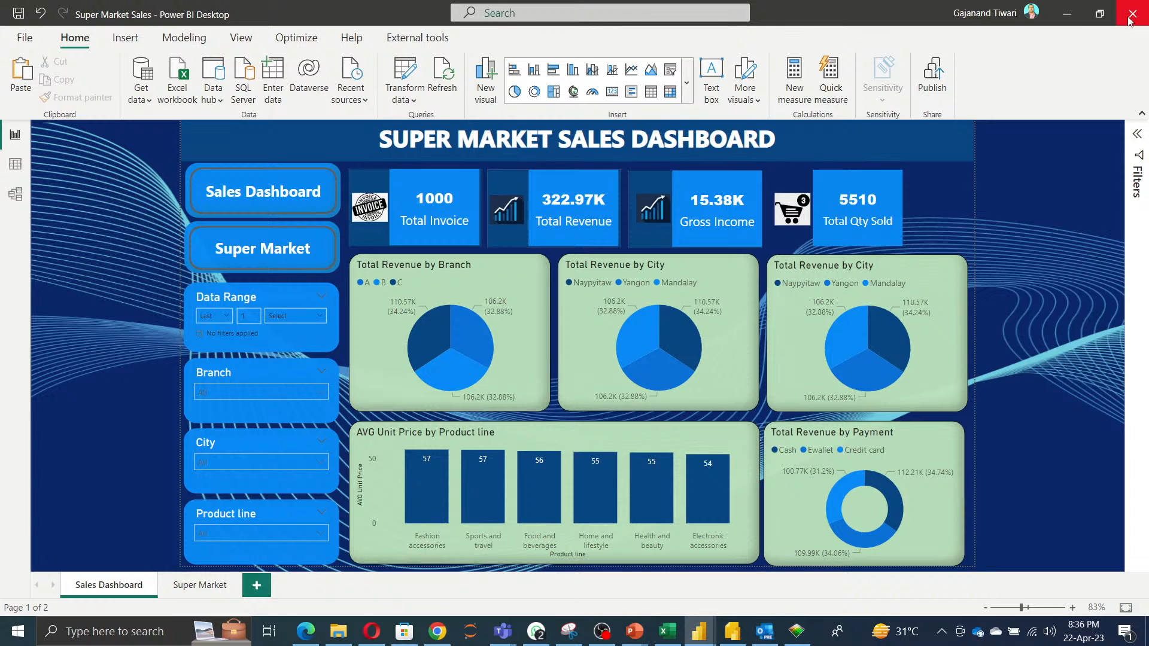
Save the Super Market Sales report under its existing name.
click(24, 37)
click(30, 138)
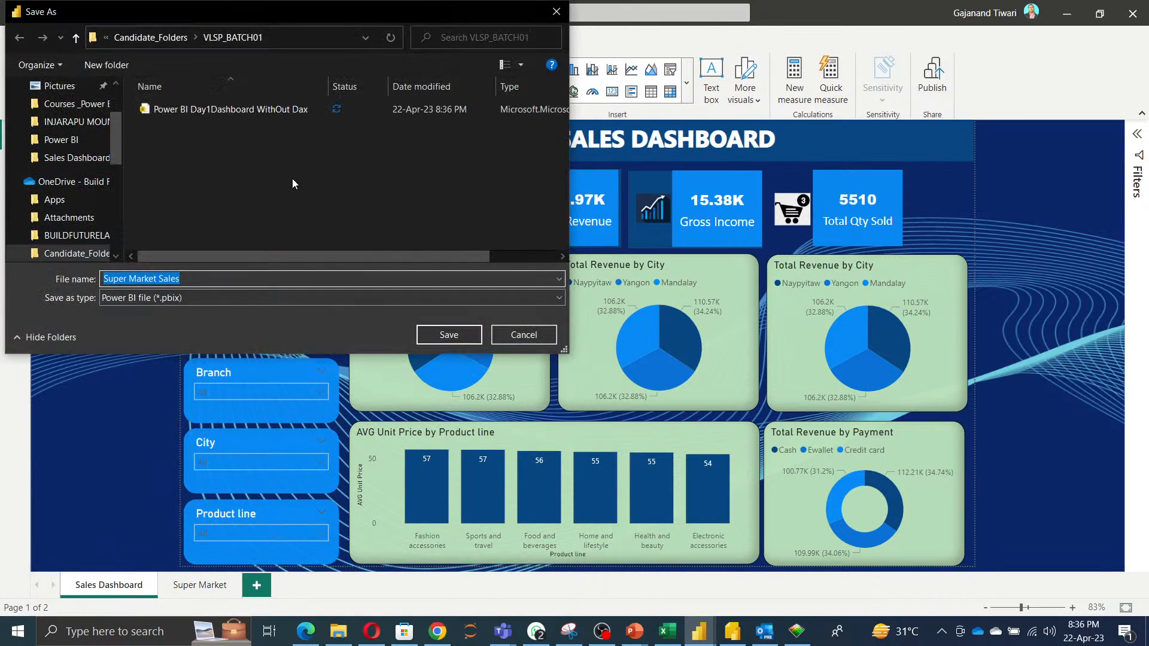
click(454, 339)
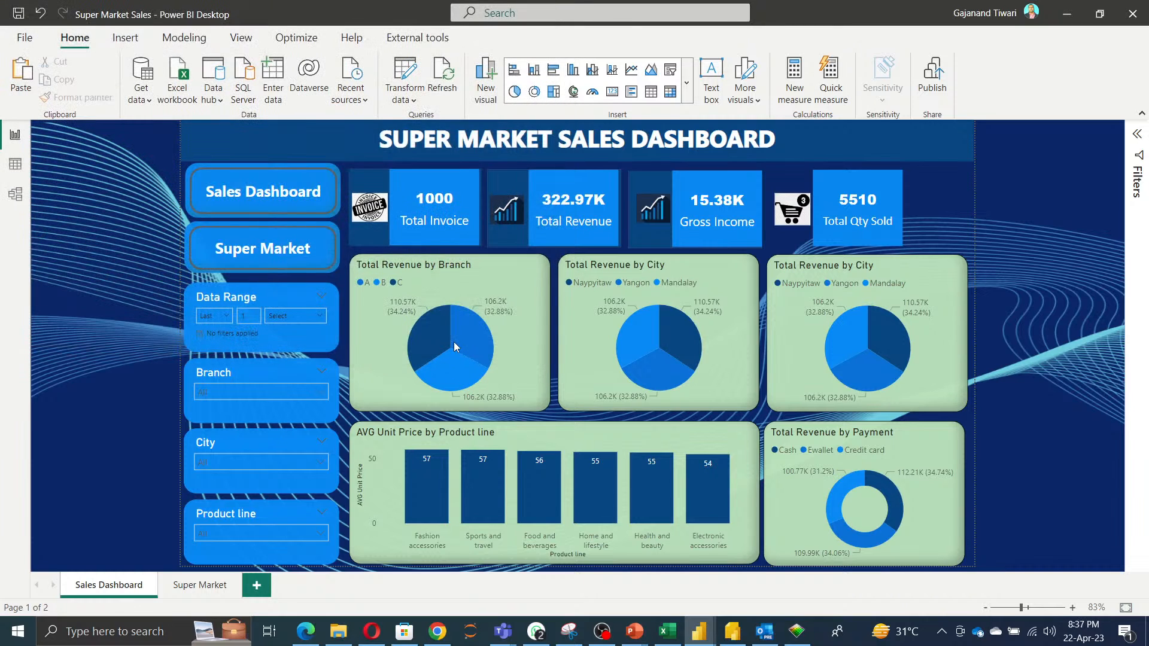
Close the Super Market Sales report window and return to the Day1 report page.
click(1132, 14)
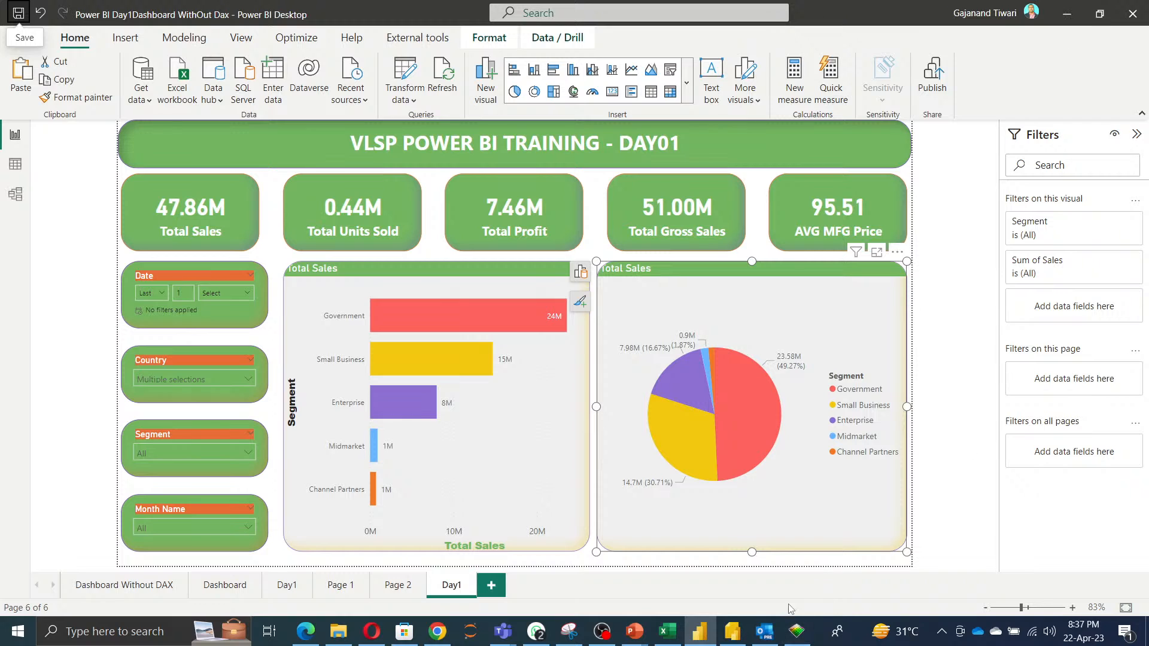
click(1065, 18)
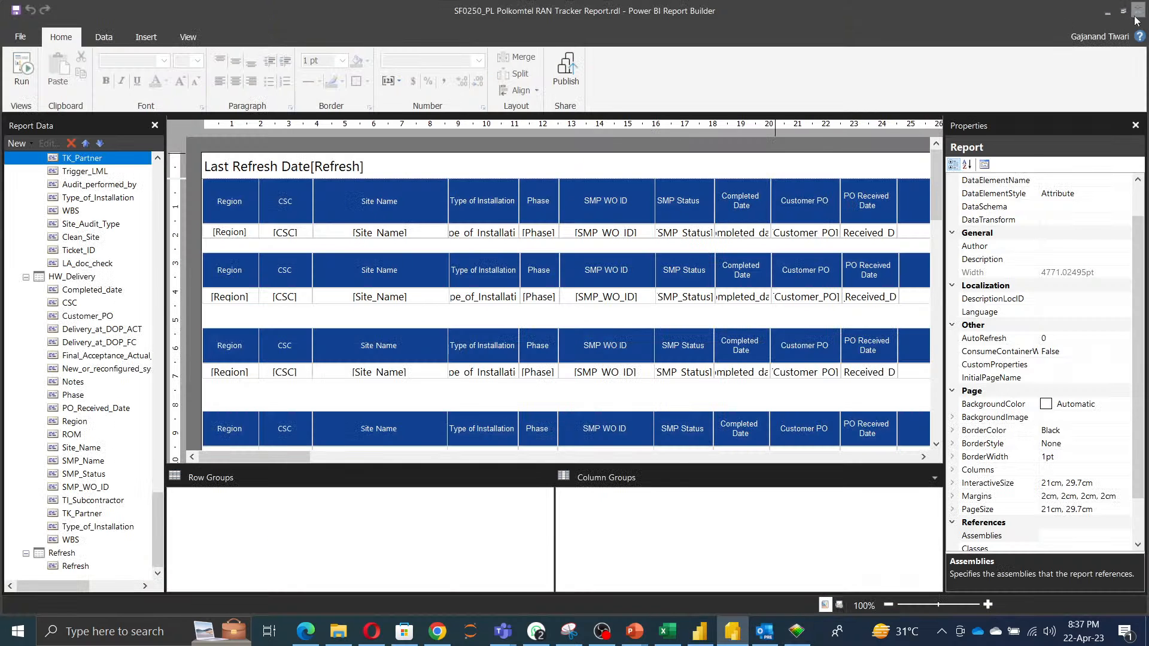
key(alt+Tab)
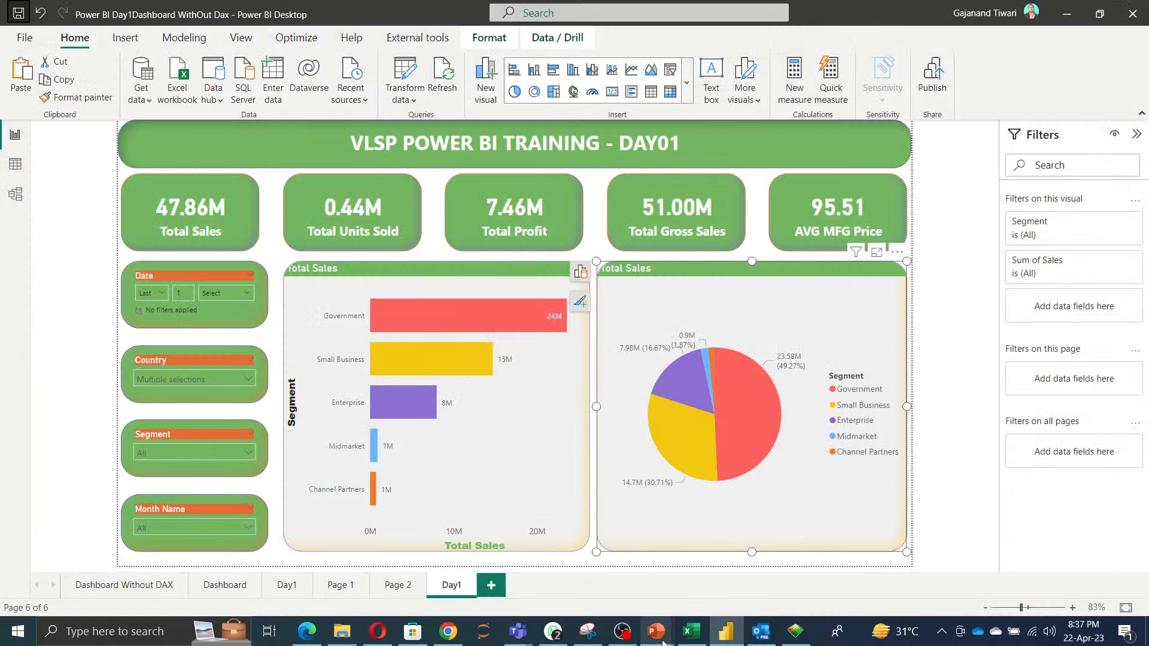
click(736, 640)
click(733, 642)
click(733, 641)
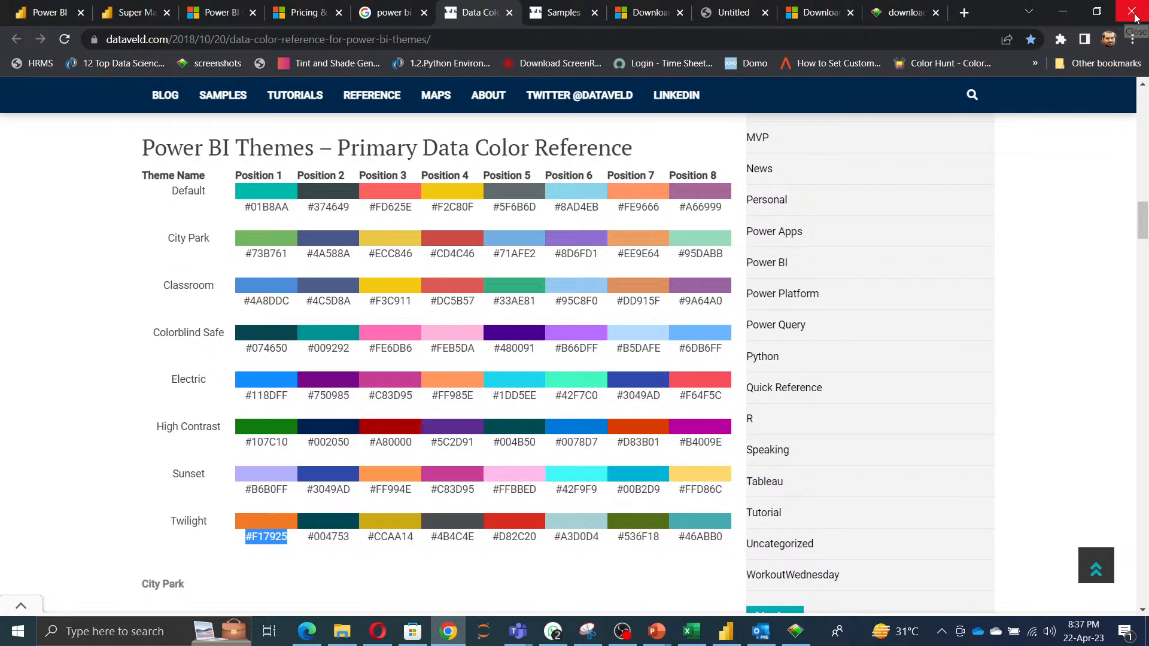
click(725, 630)
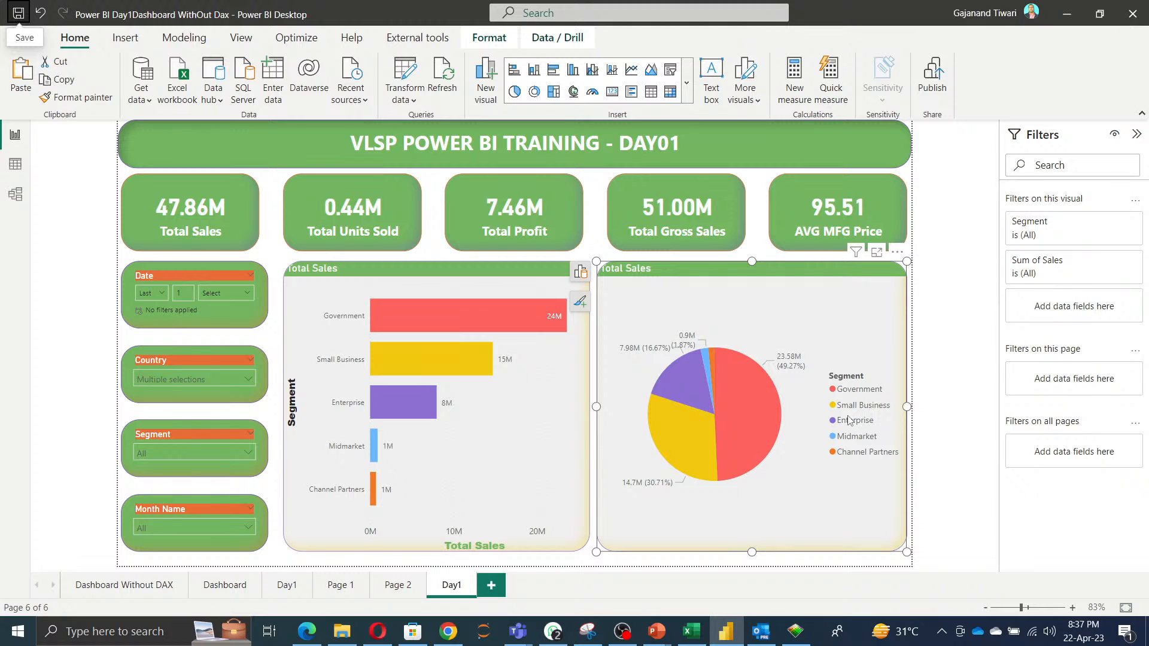
click(768, 563)
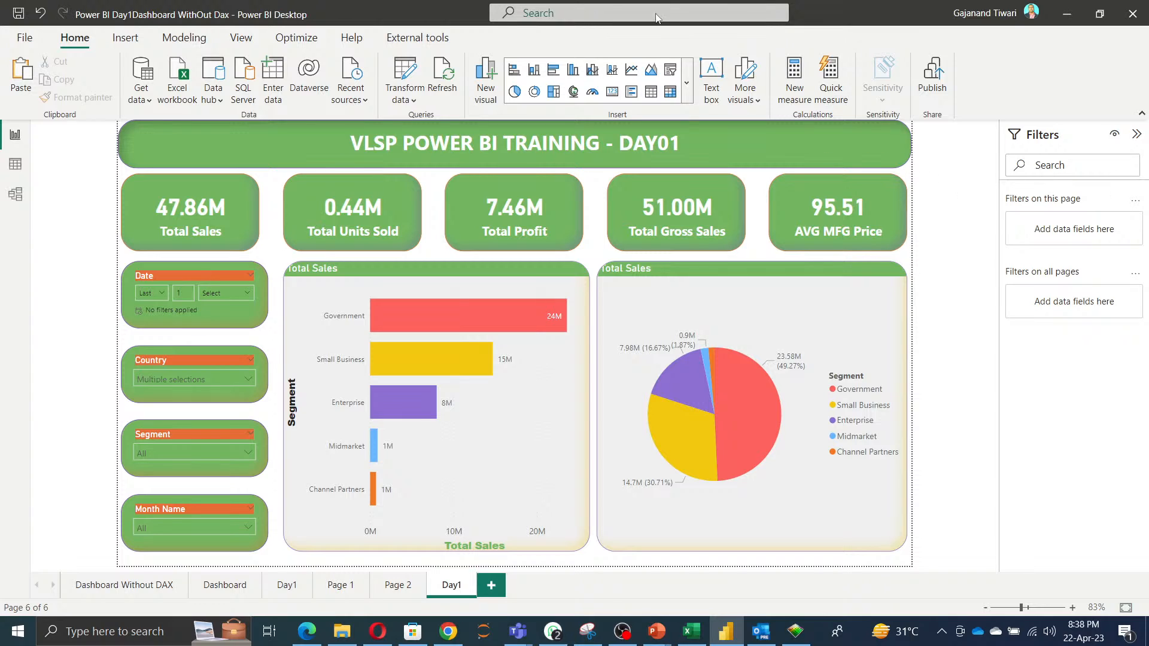
Show the Data, Bookmarks, Selection, Performance analyzer and Sync slicers panes for the report.
click(242, 39)
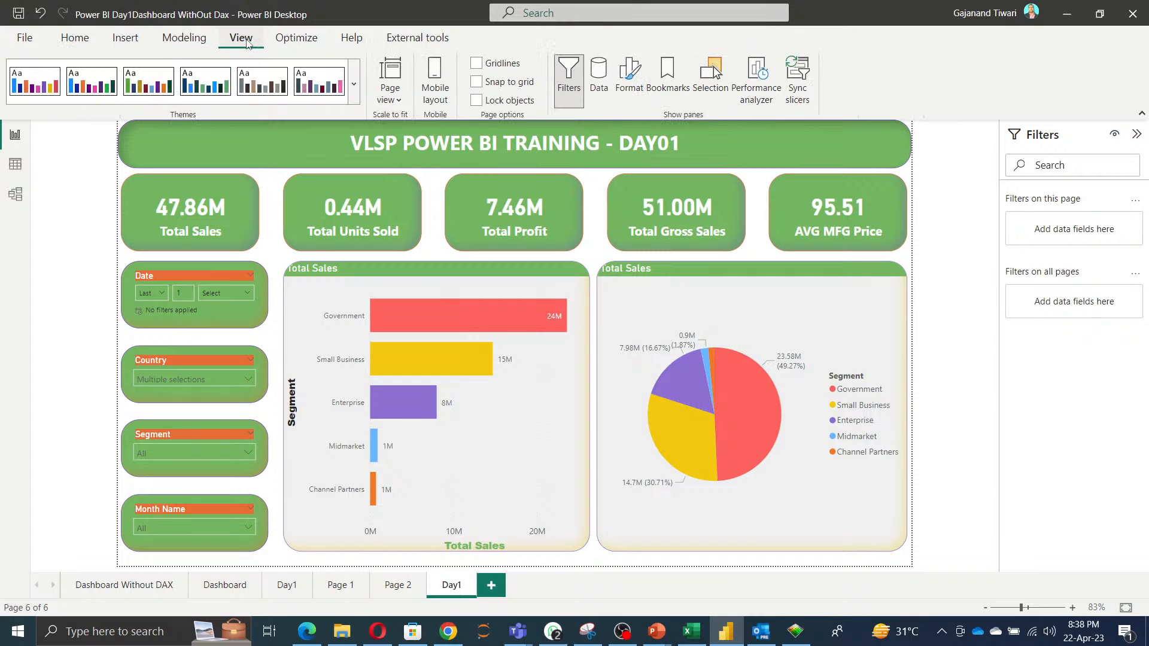
click(601, 84)
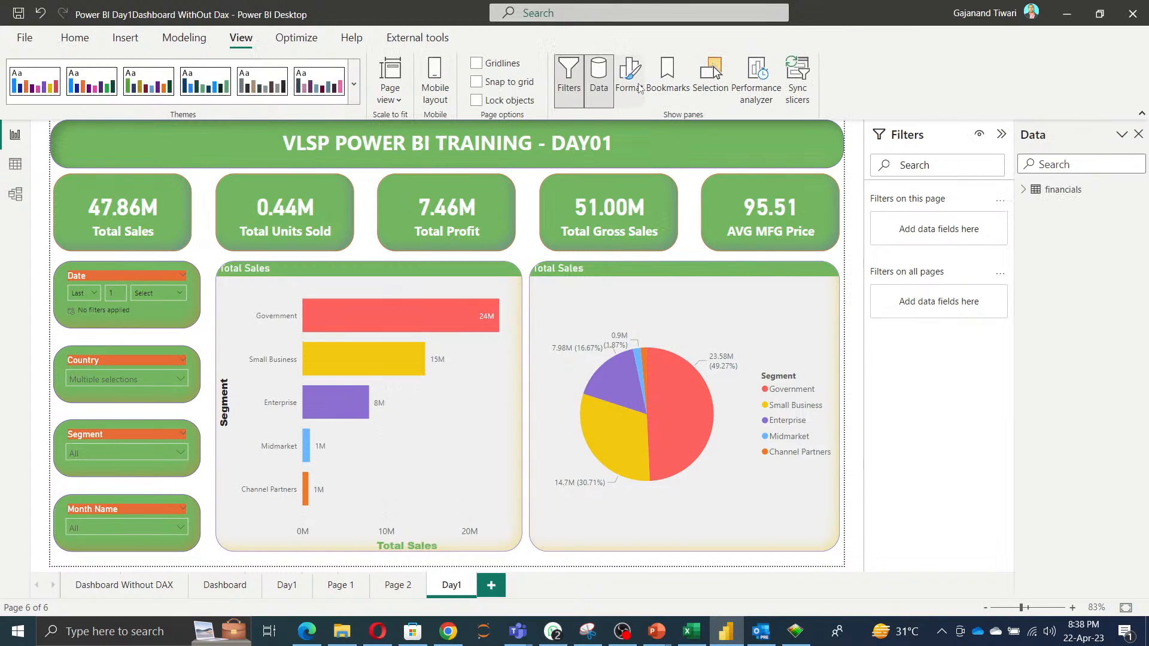
click(667, 89)
click(710, 87)
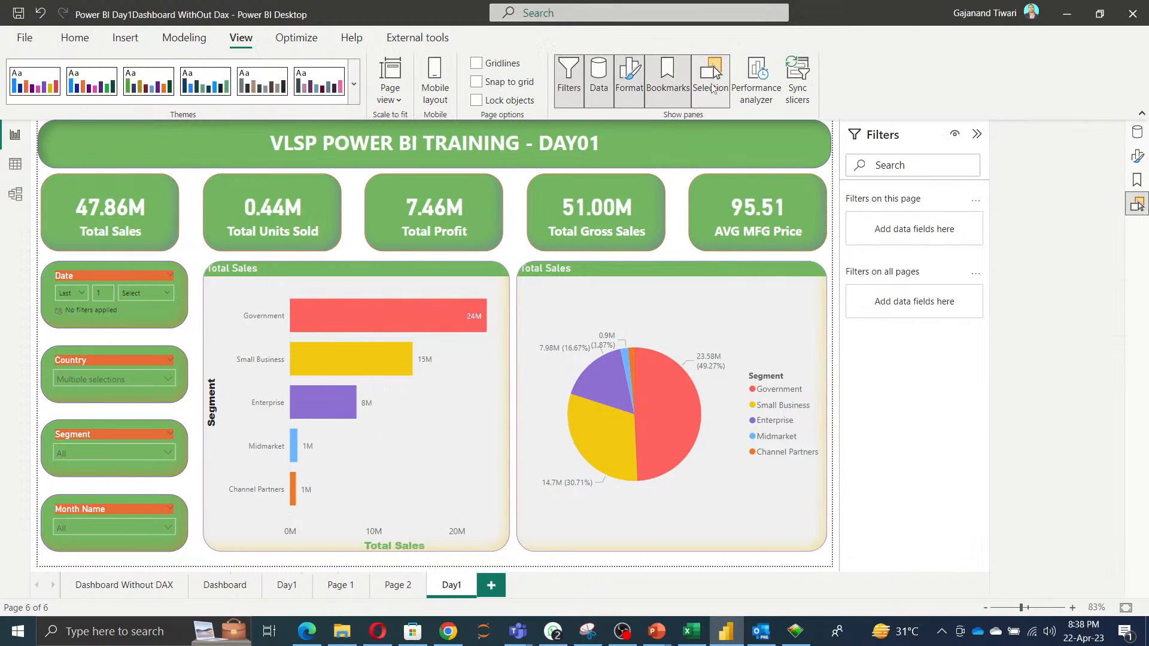
click(751, 96)
click(799, 96)
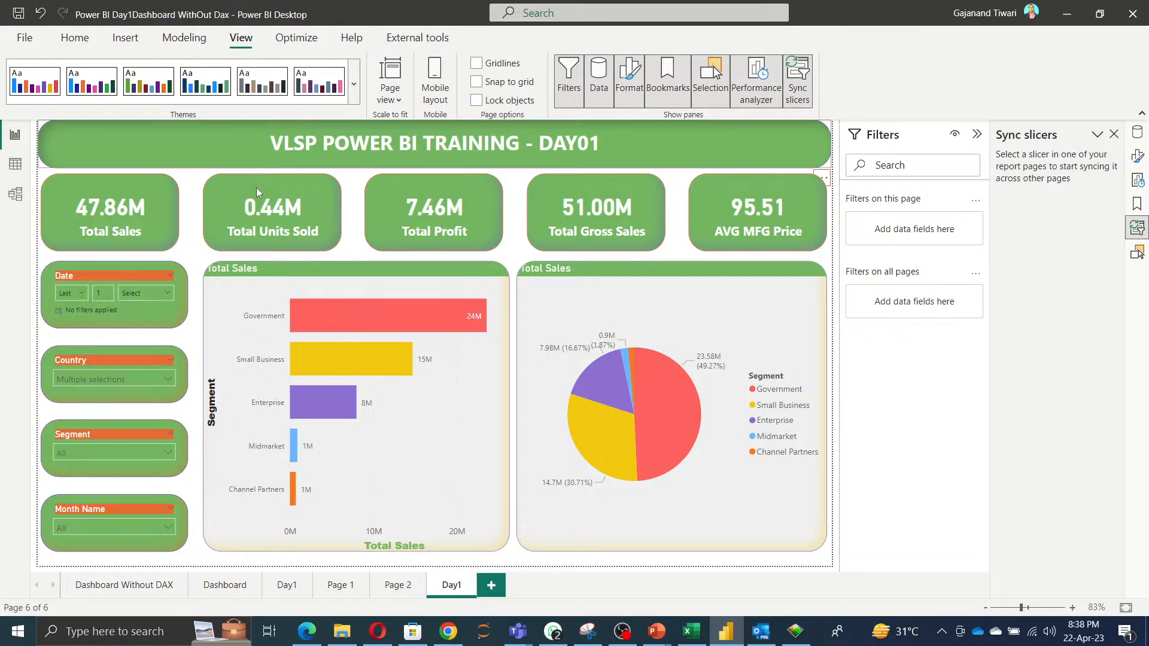
mouse_move(352, 326)
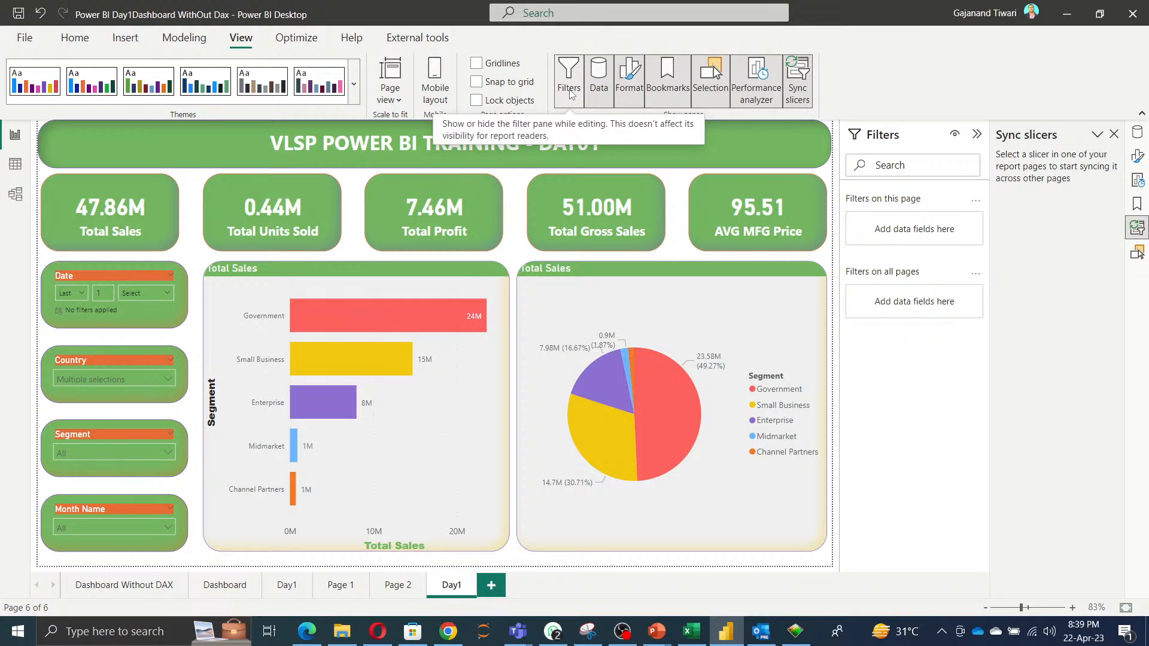
Switch to Chrome, search Google for 'microsoft power bi ticket' and open the Power BI support page.
click(307, 634)
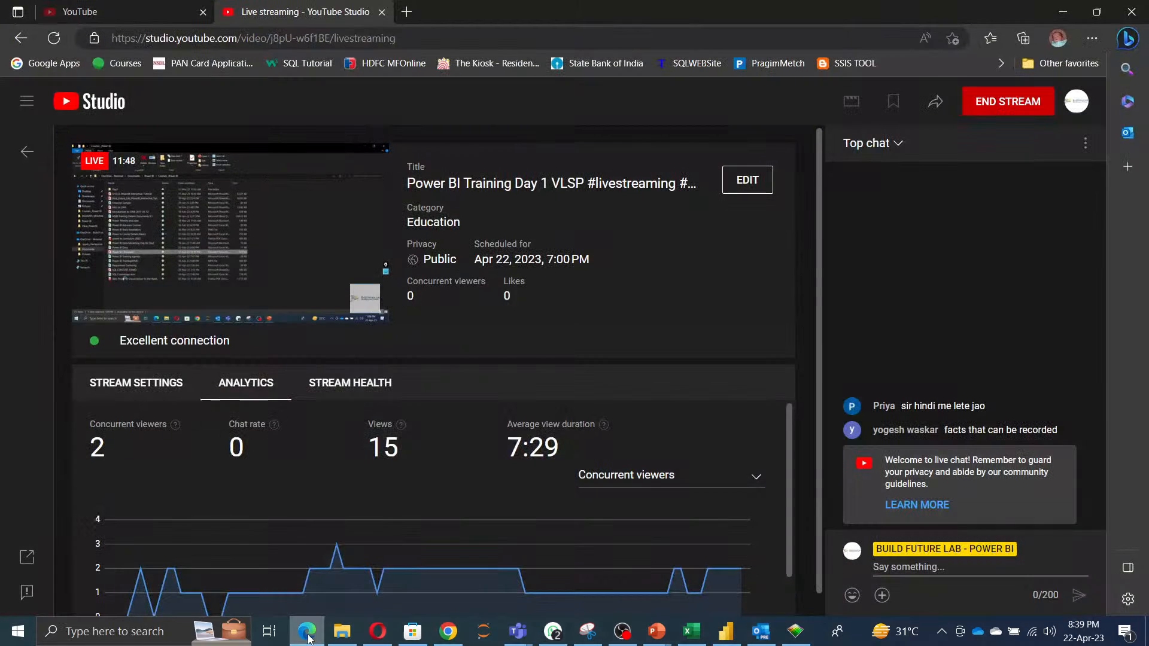
click(446, 640)
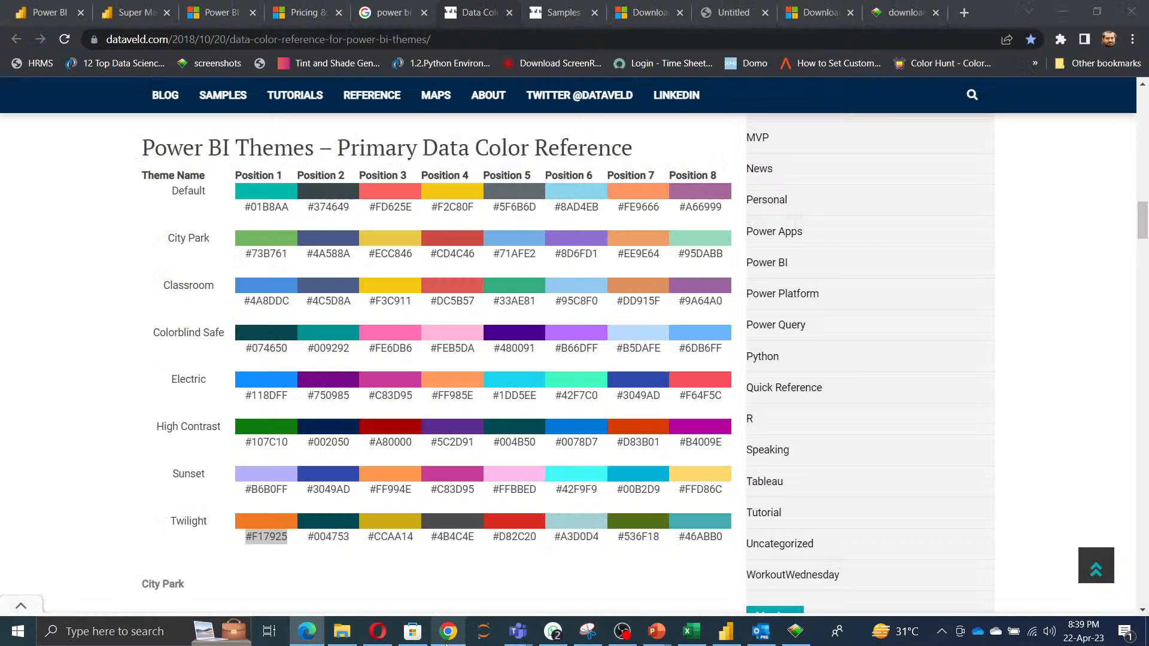
click(963, 12)
text(goo)
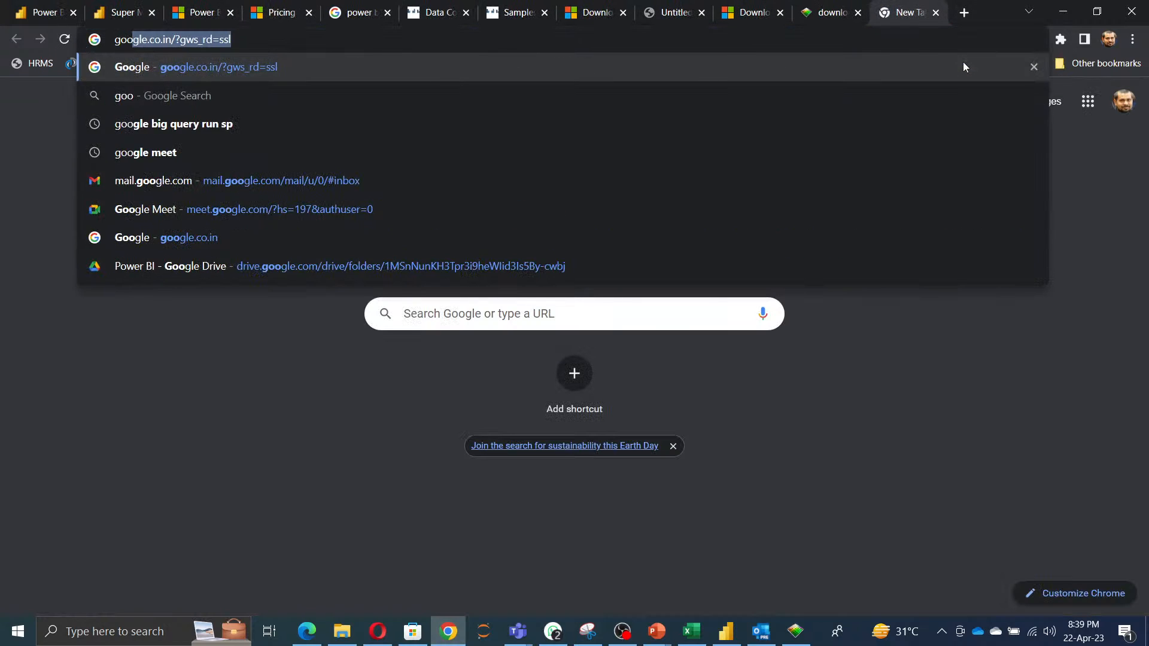
key(Return)
text(mic)
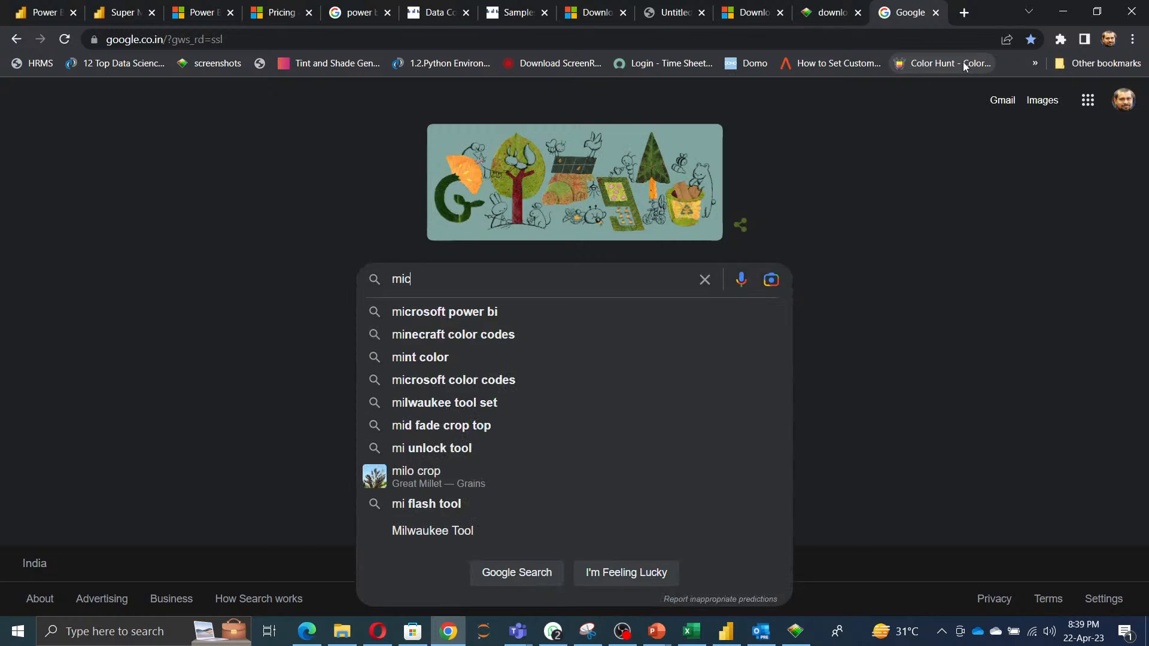
text(r)
key(Down)
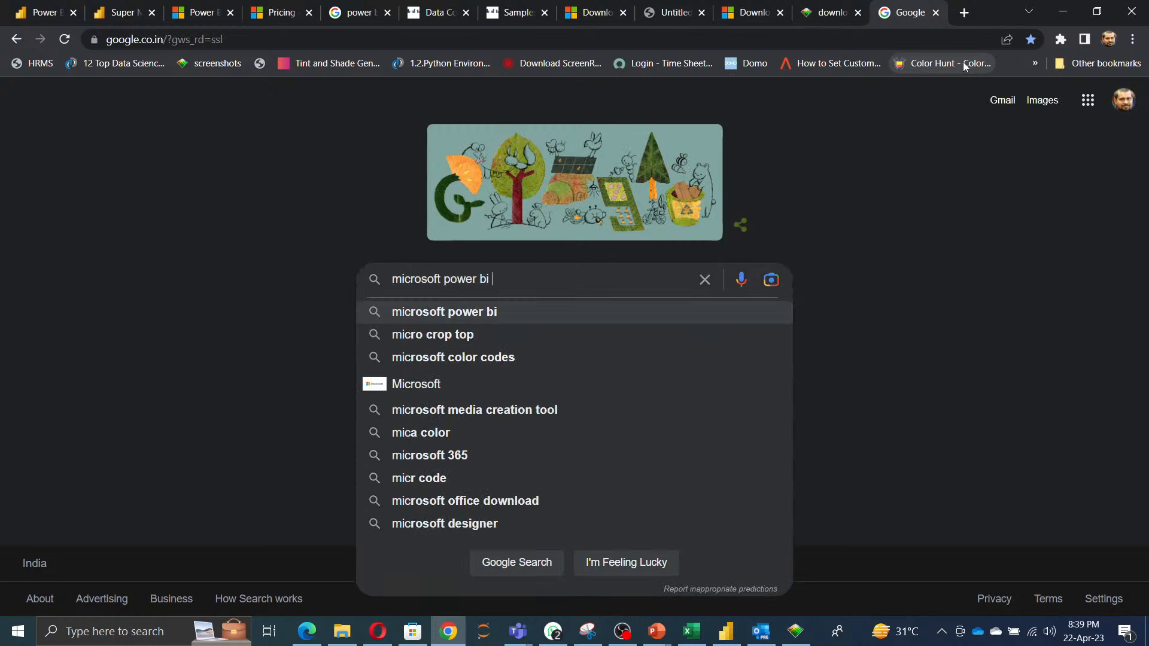
text(ticket)
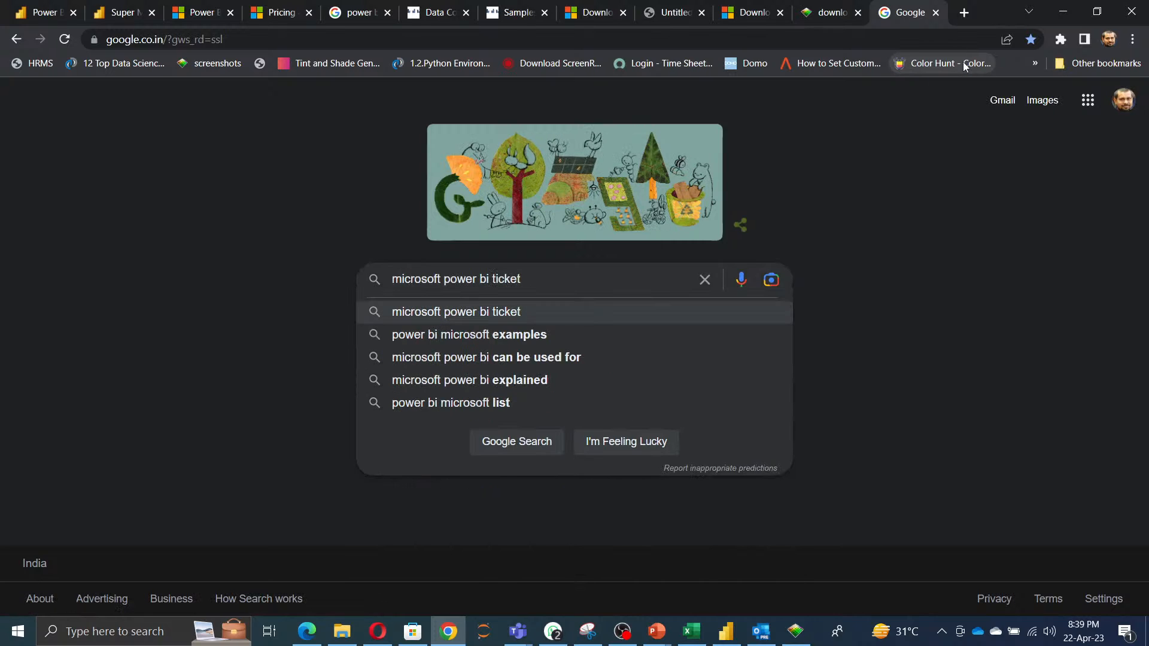
key(Return)
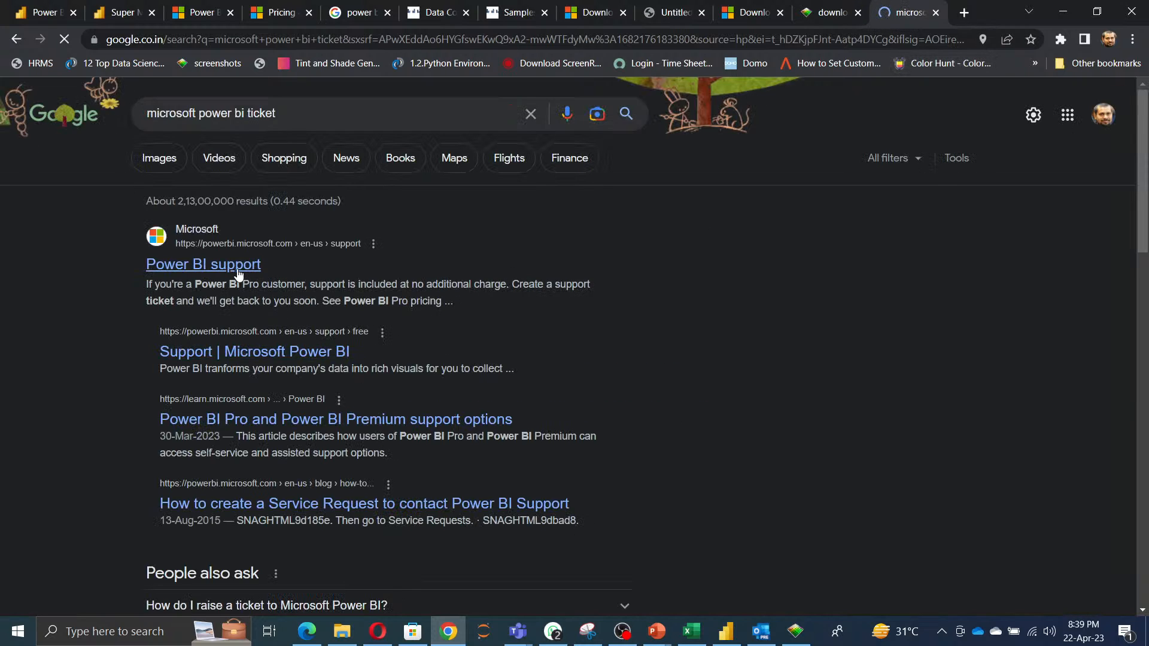
click(238, 274)
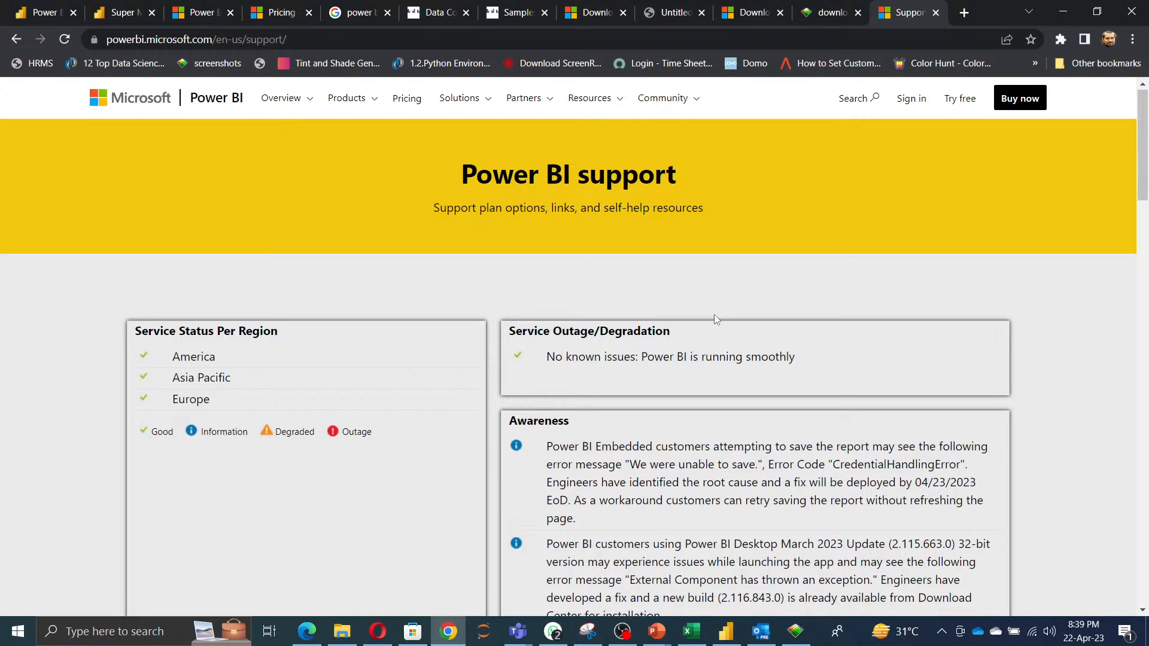
Browse the Power BI support page and open Get Support for Power BI Pro to view the Contact support page.
scroll(713, 317, down, 15)
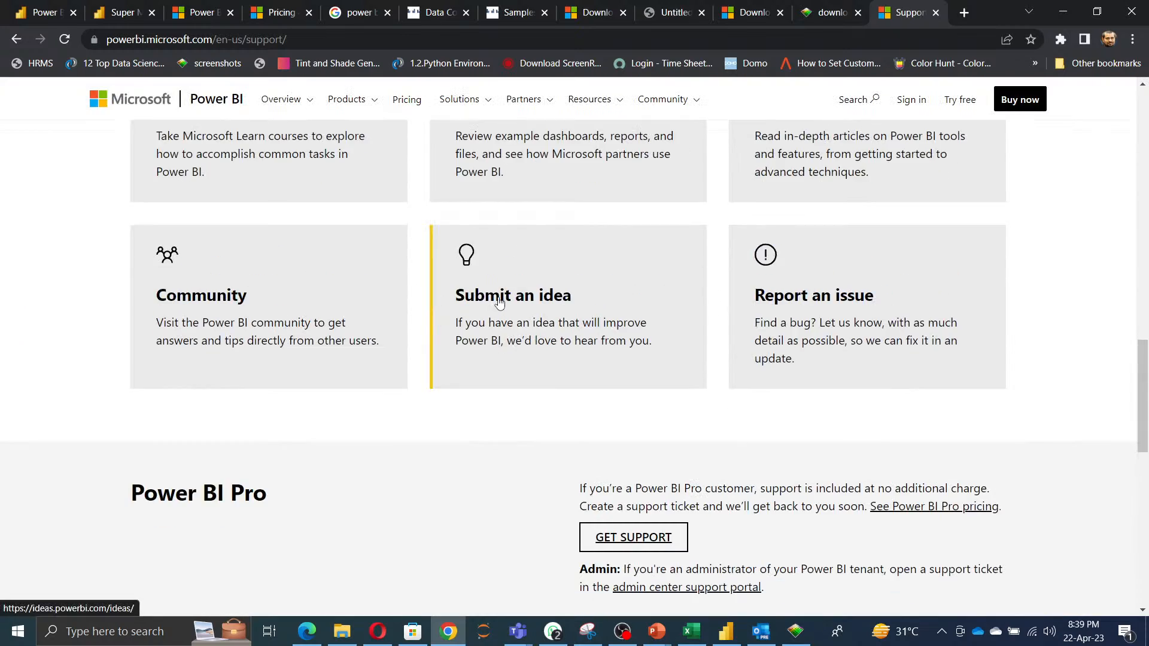
scroll(926, 313, up, 4)
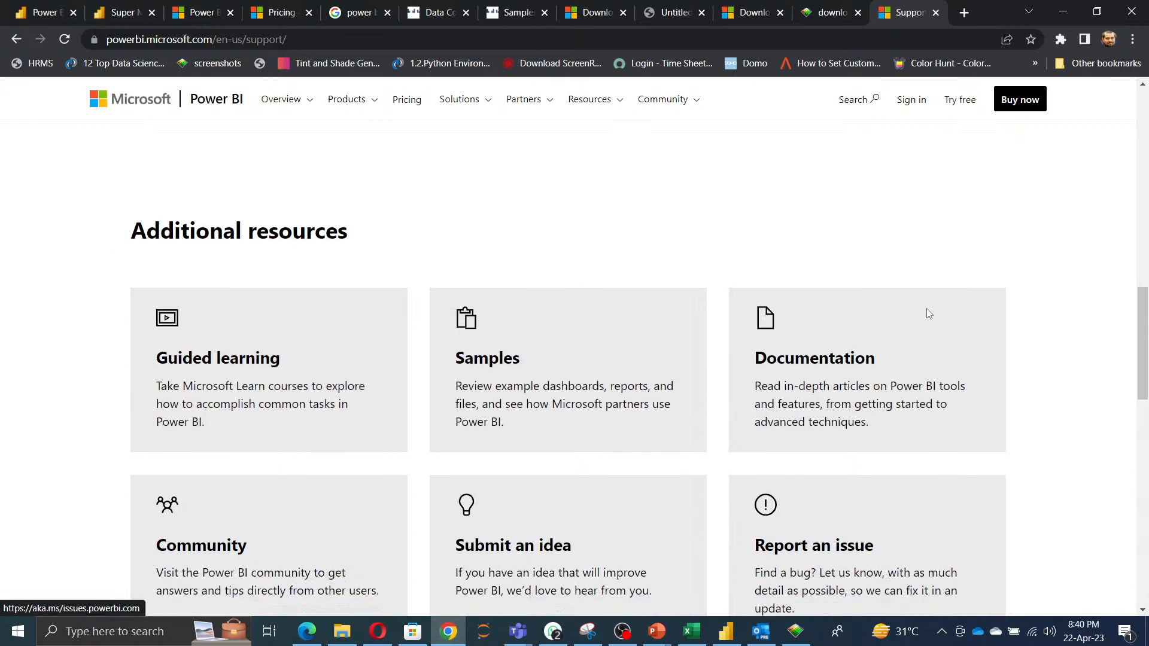
scroll(926, 313, down, 1)
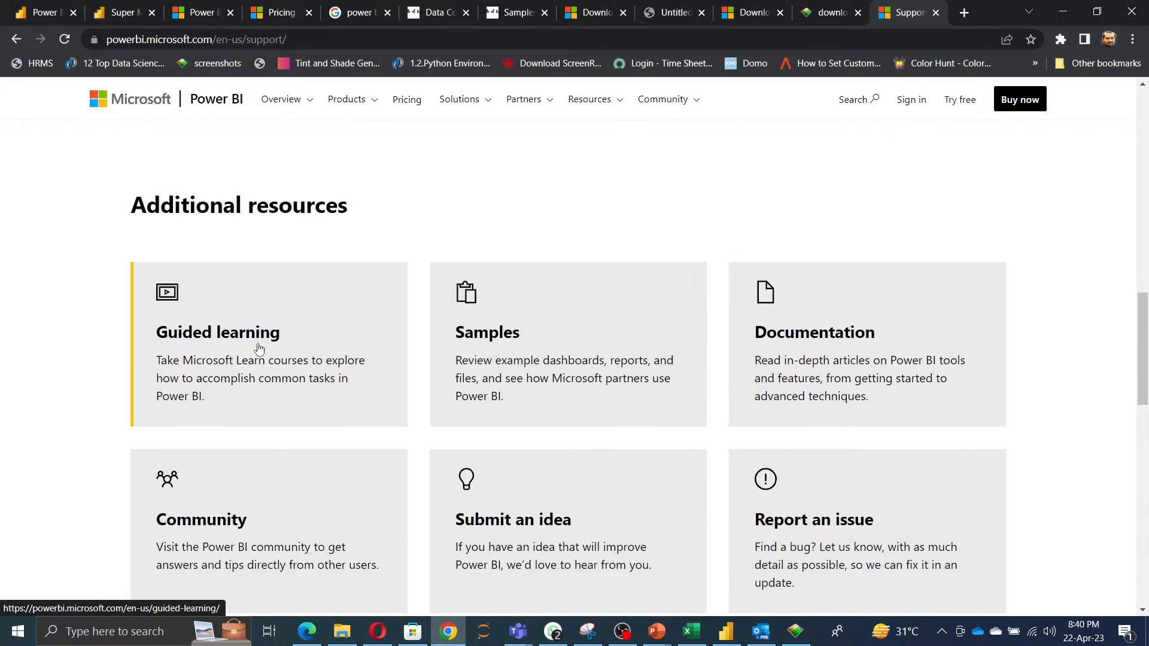
scroll(311, 418, down, 3)
scroll(663, 431, down, 4)
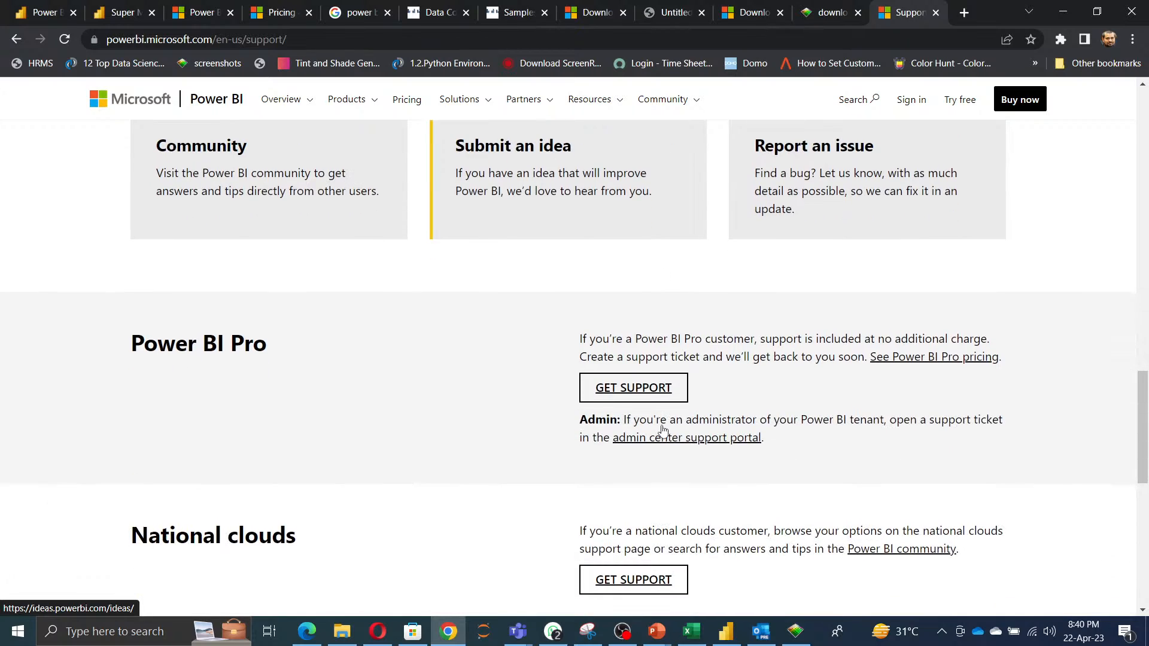
click(639, 390)
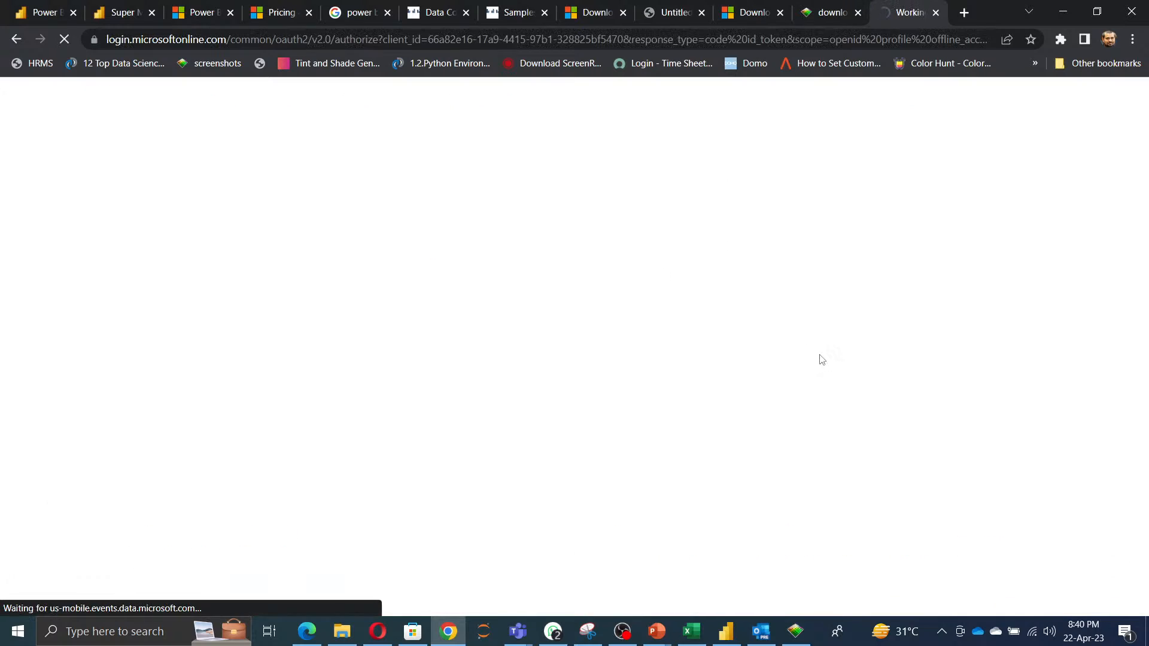
scroll(822, 359, down, 4)
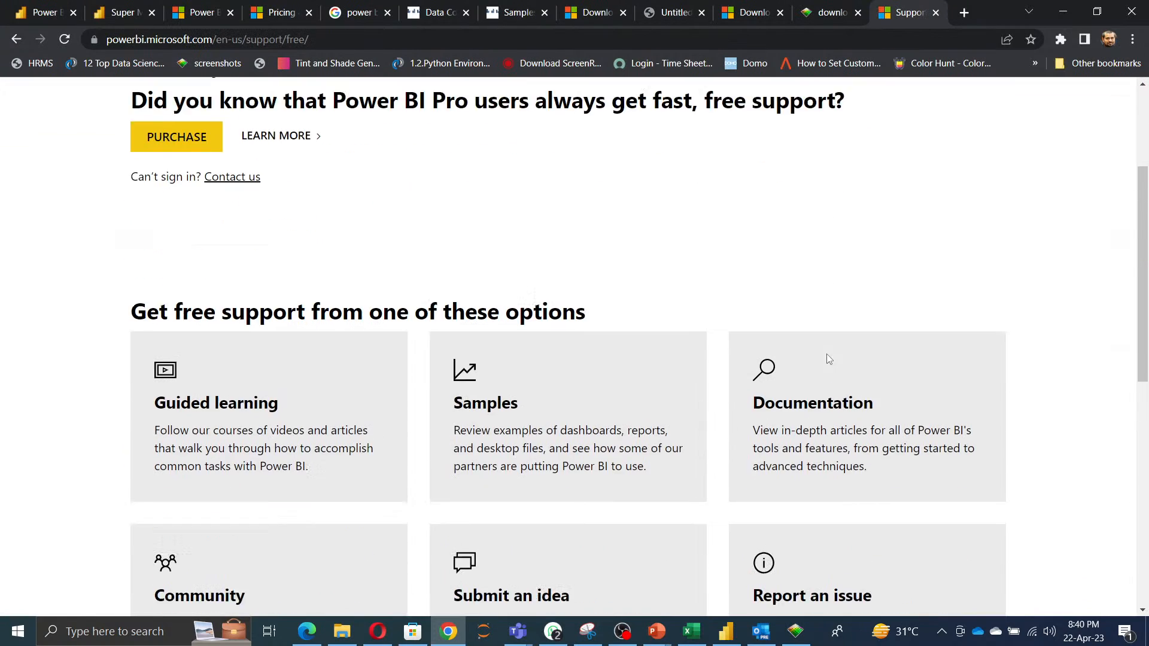
scroll(826, 359, up, 5)
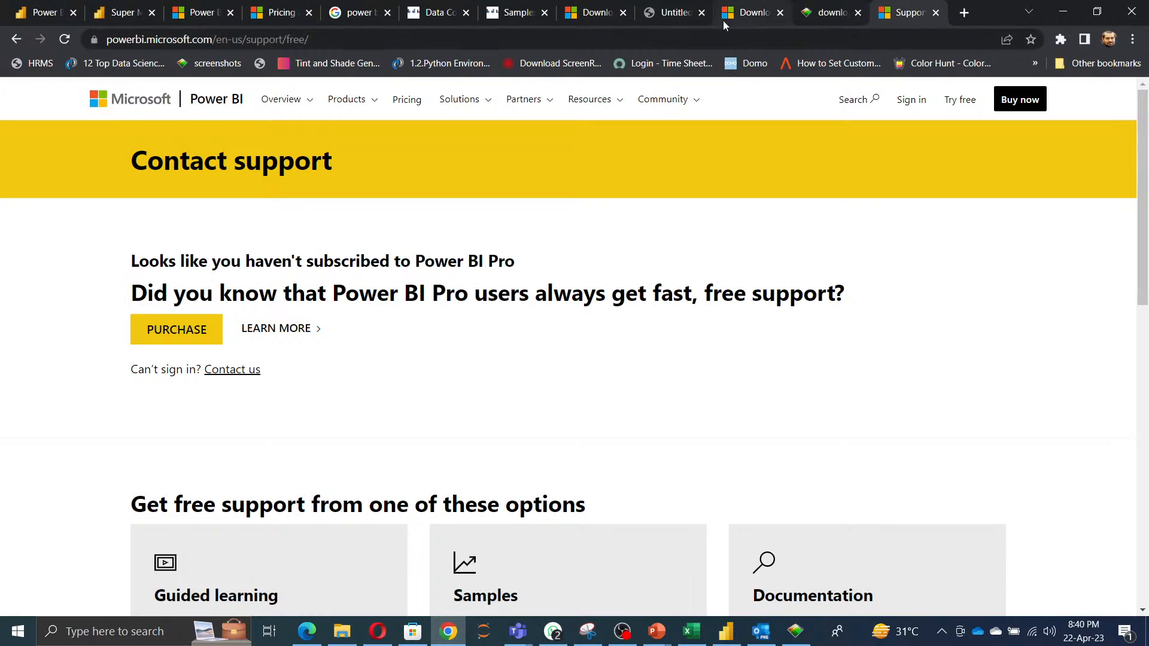
Return to the Google search tab and search for 'how to solve months to years in power bi'.
click(363, 18)
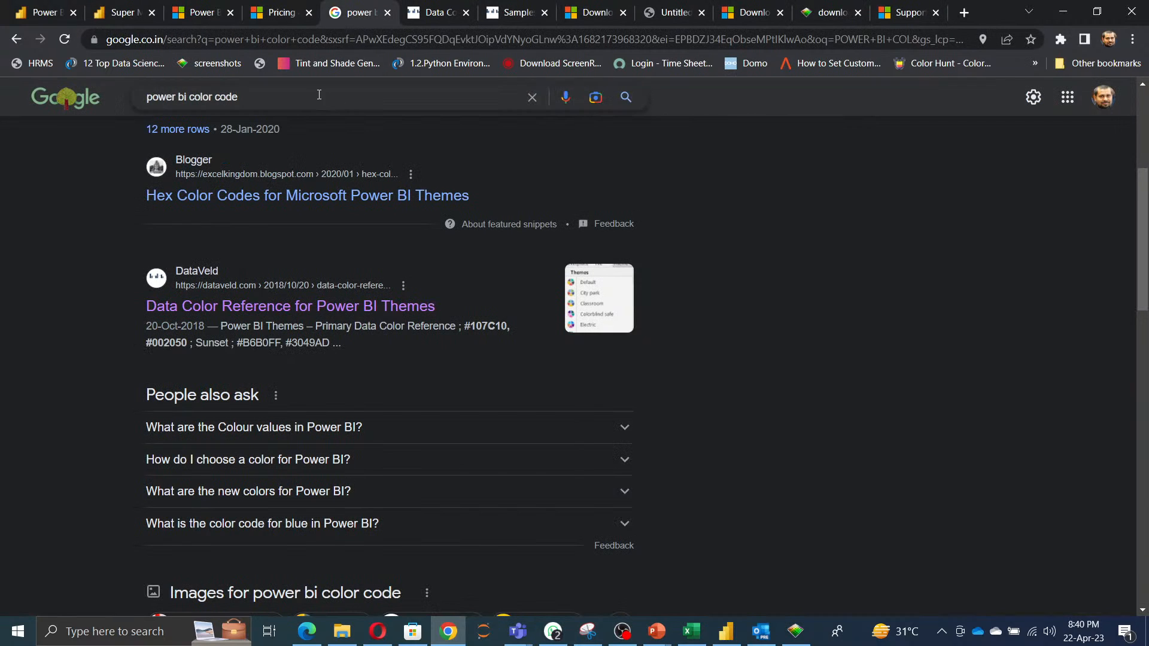
drag(318, 95, 1, 109)
key(BackSpace)
text(how to sov)
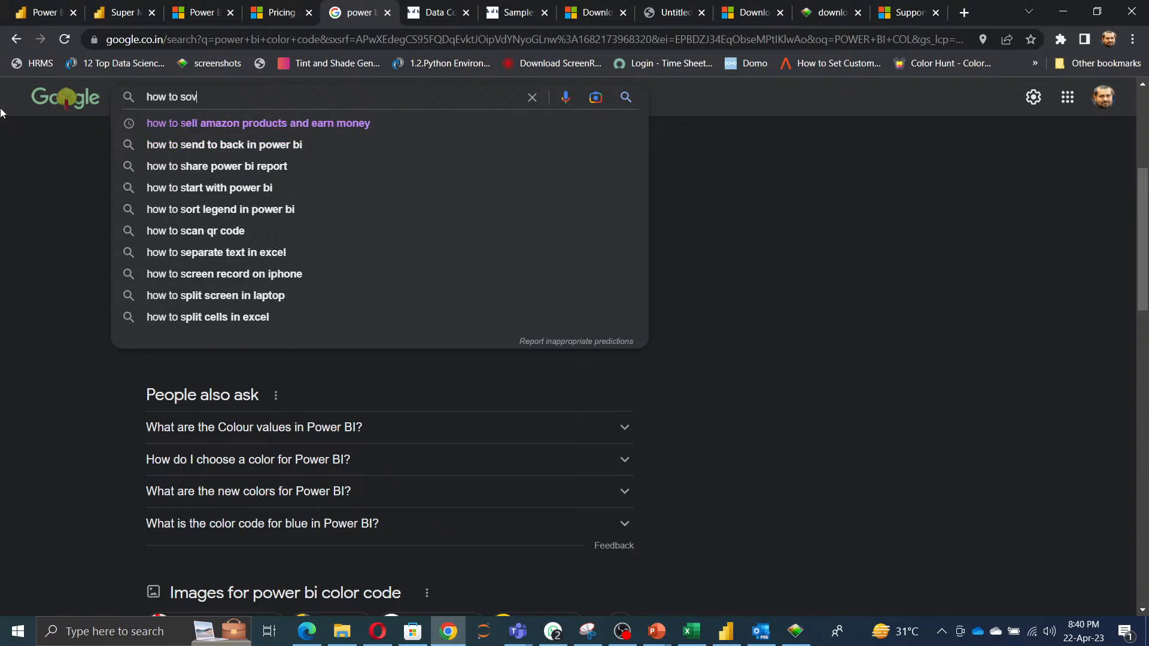
key(BackSpace)
text(lve months to years)
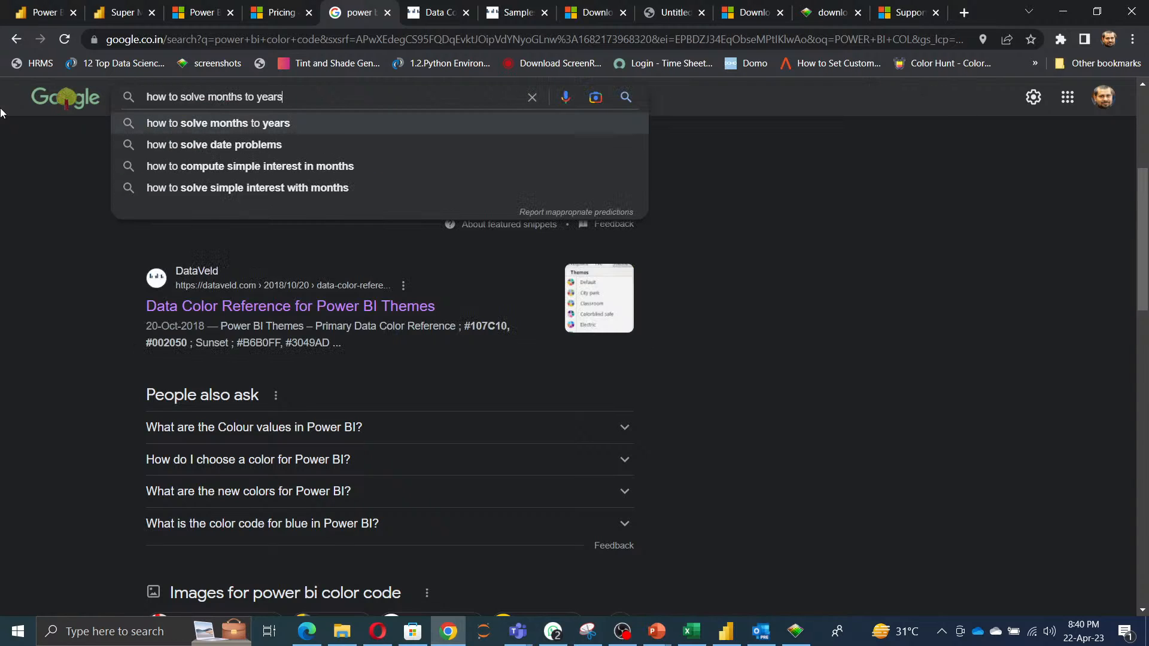
text( in power bi)
key(Return)
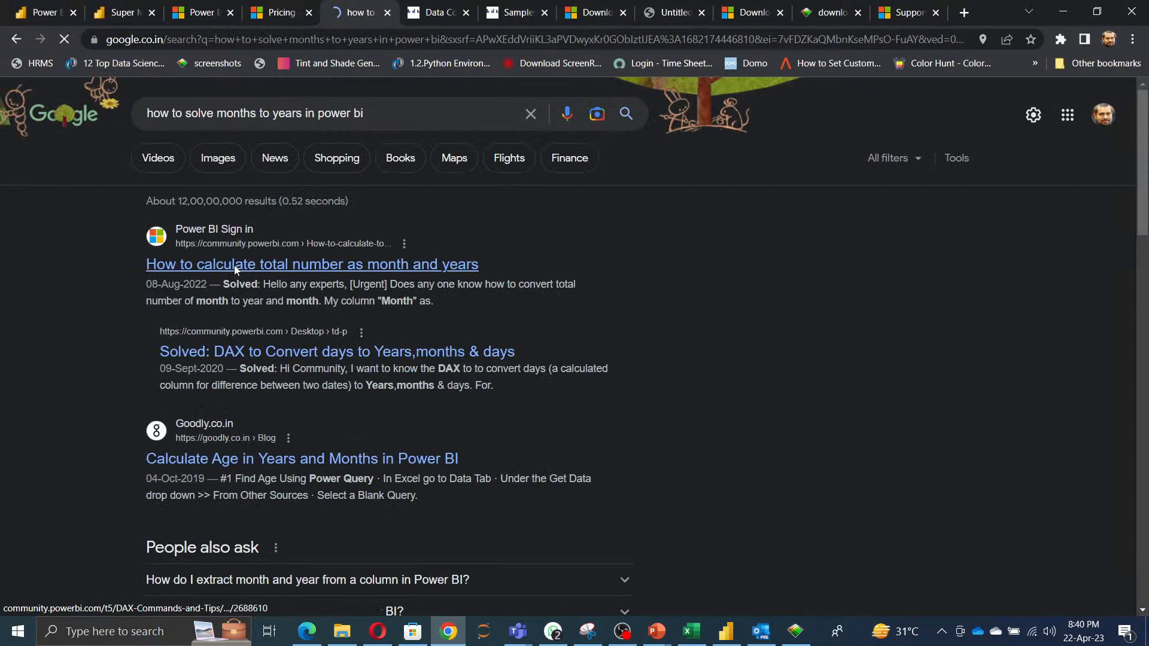
Open the 'Solved: DAX to Convert days to Years,months & days' community result in a new tab and switch to it.
right_click(234, 265)
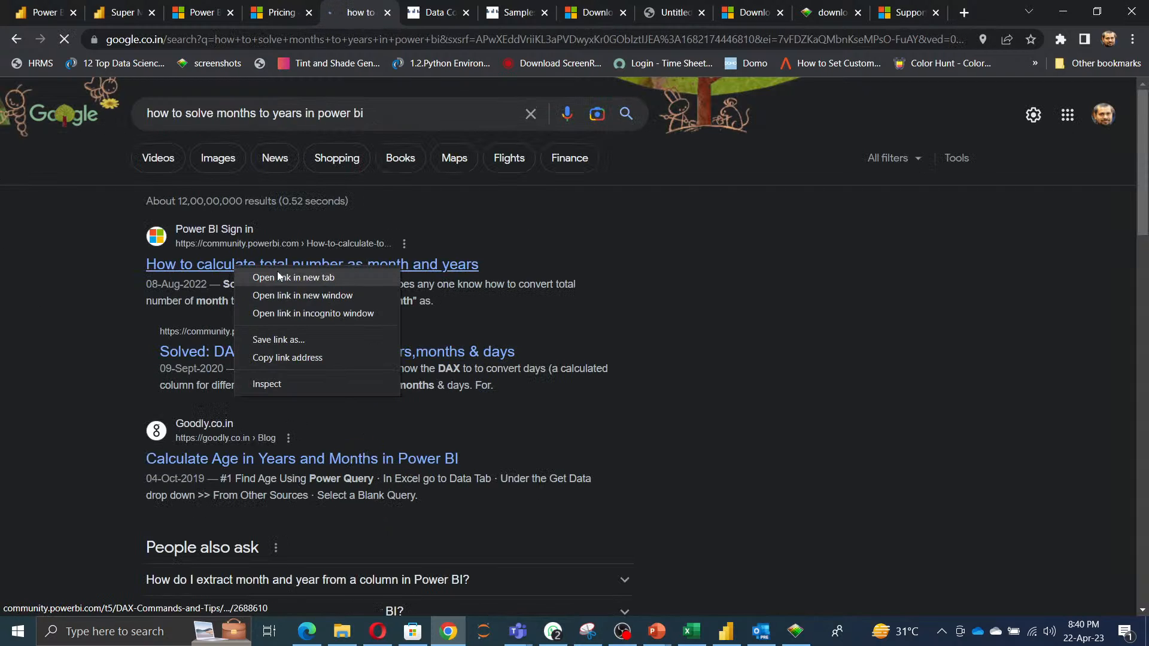
click(791, 362)
right_click(309, 355)
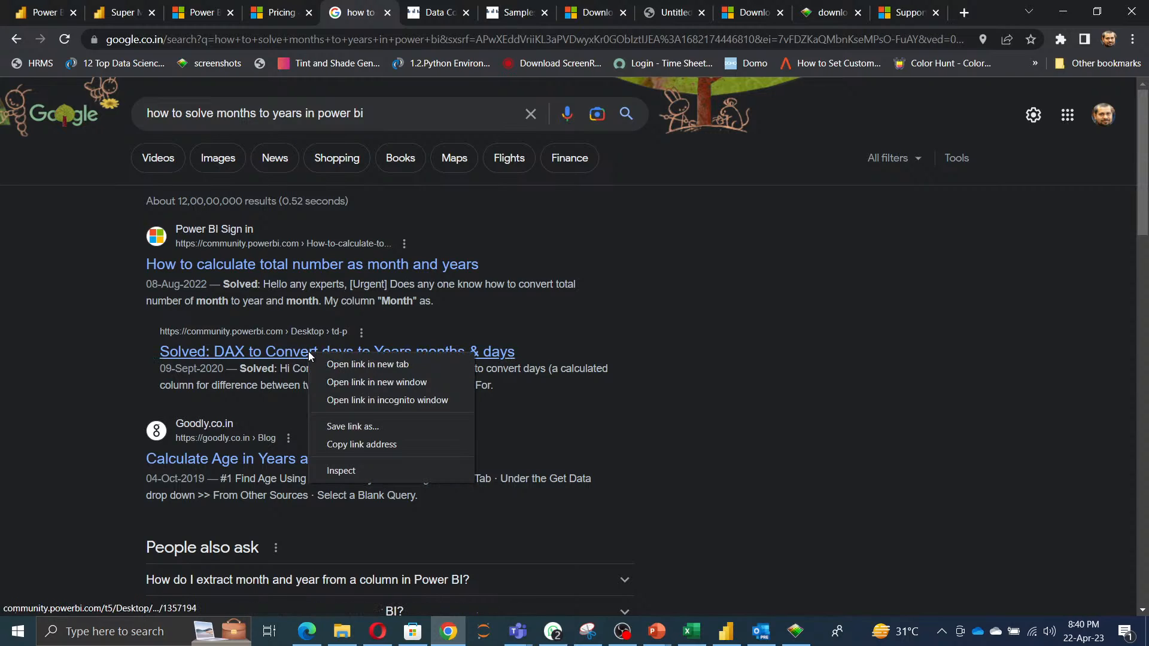
click(346, 364)
click(404, 15)
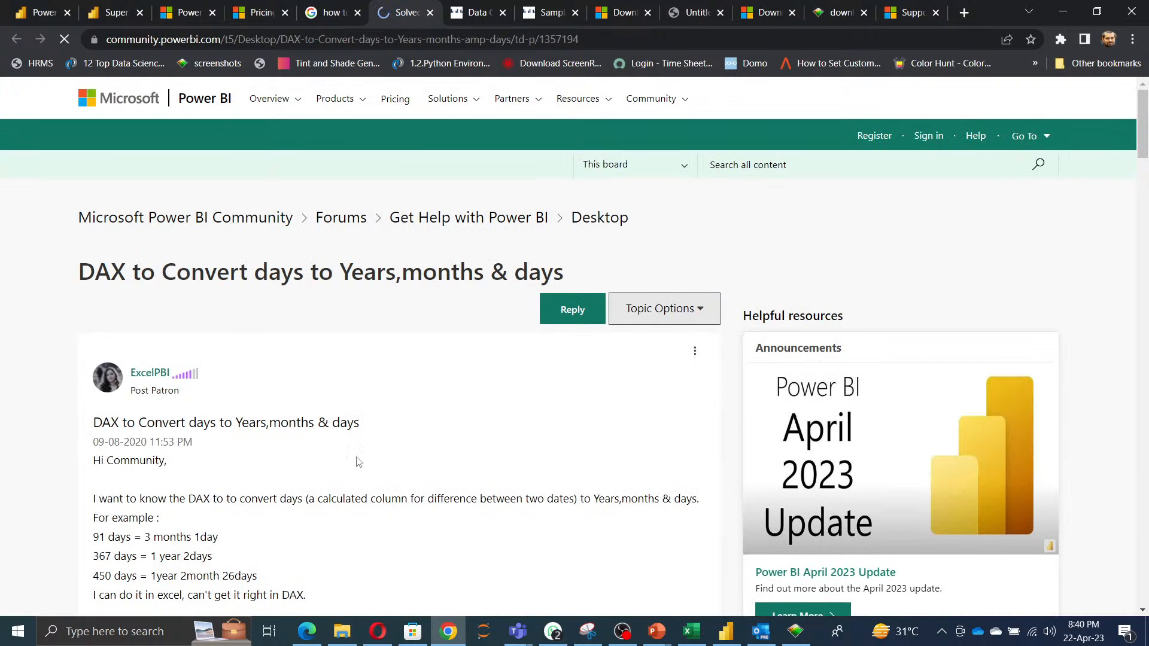
Read through the community thread's question, accepted DAX solution and replies on converting days to years, months and days.
scroll(403, 473, down, 5)
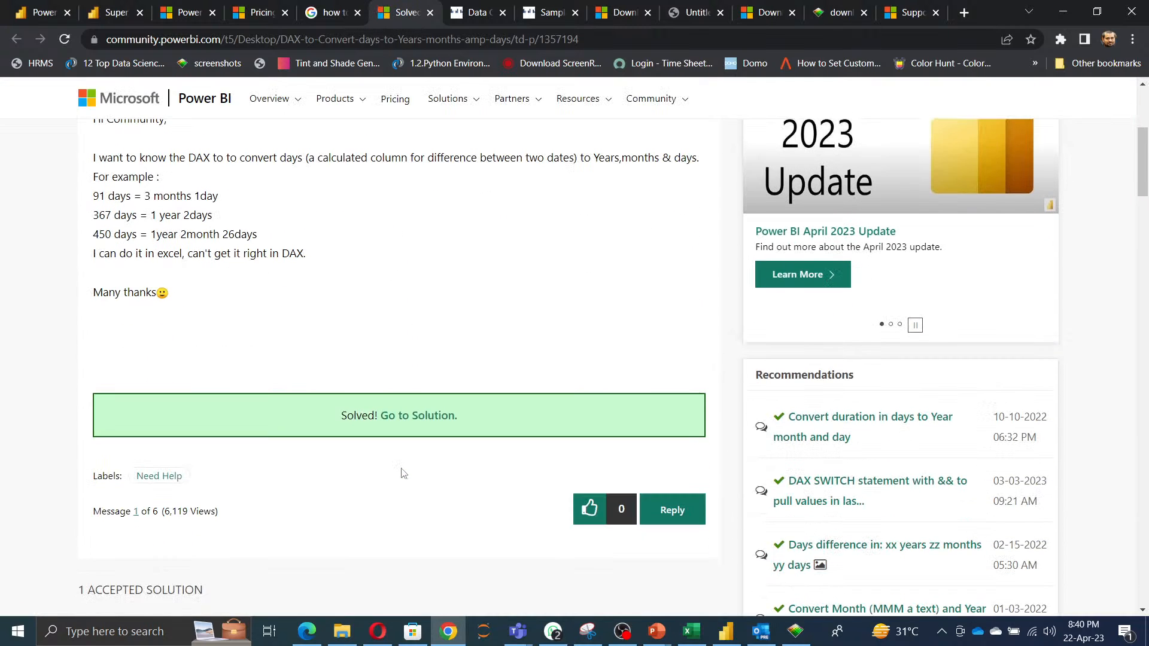
scroll(403, 472, up, 1)
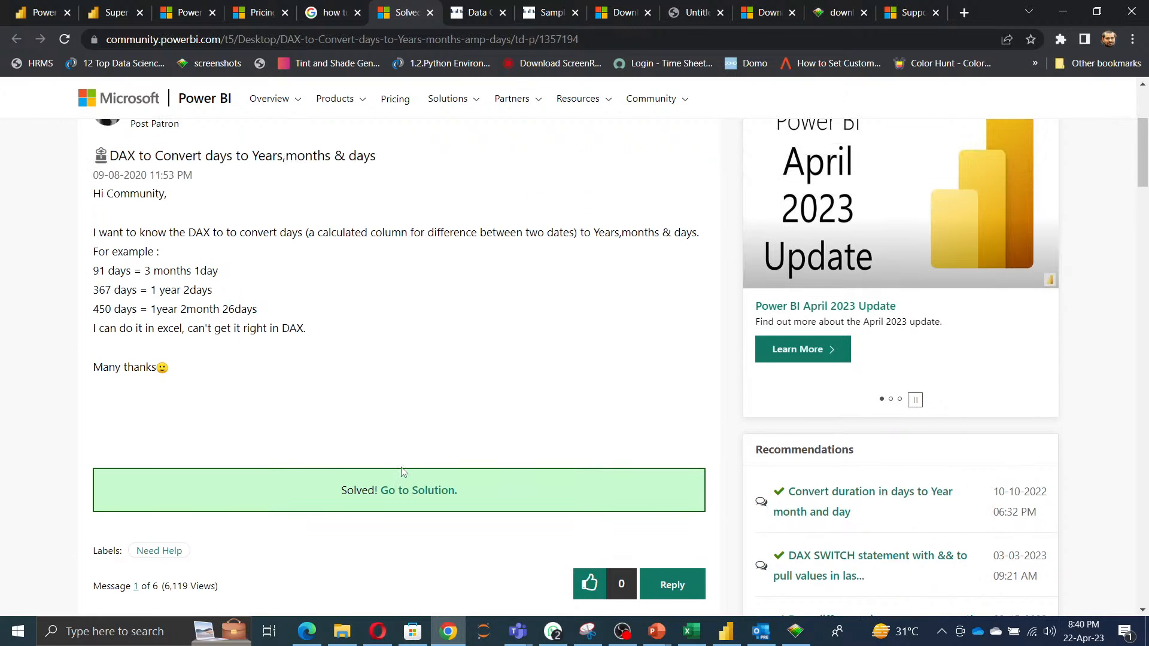
scroll(403, 472, down, 10)
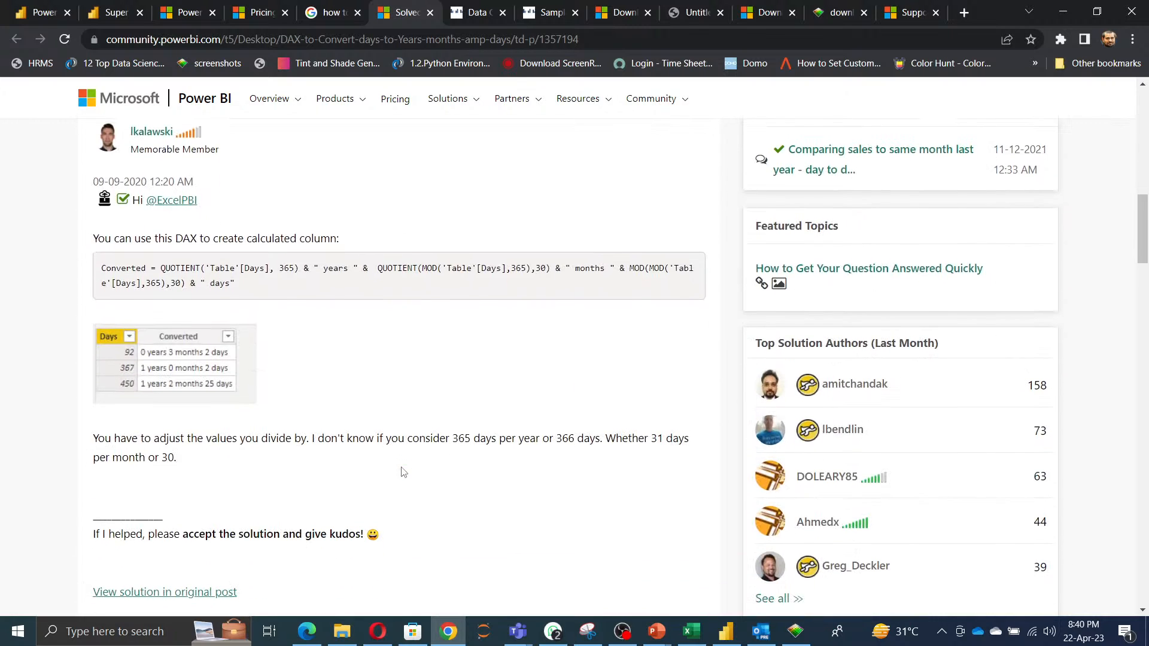
scroll(403, 473, down, 12)
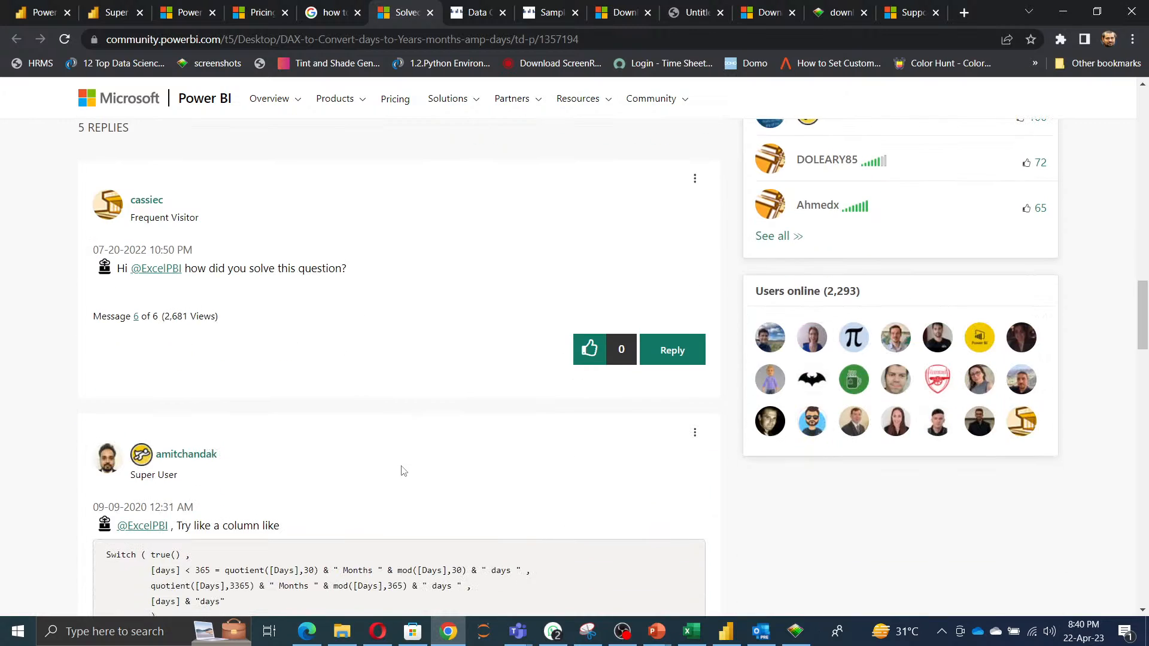
scroll(403, 471, down, 5)
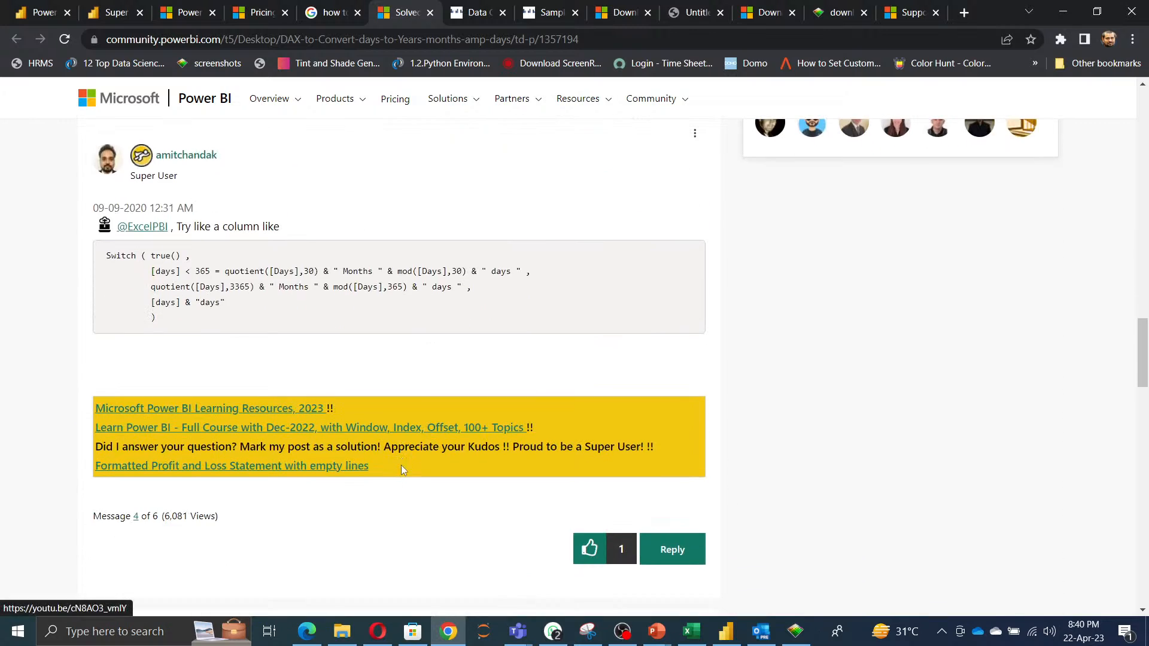
scroll(403, 469, down, 4)
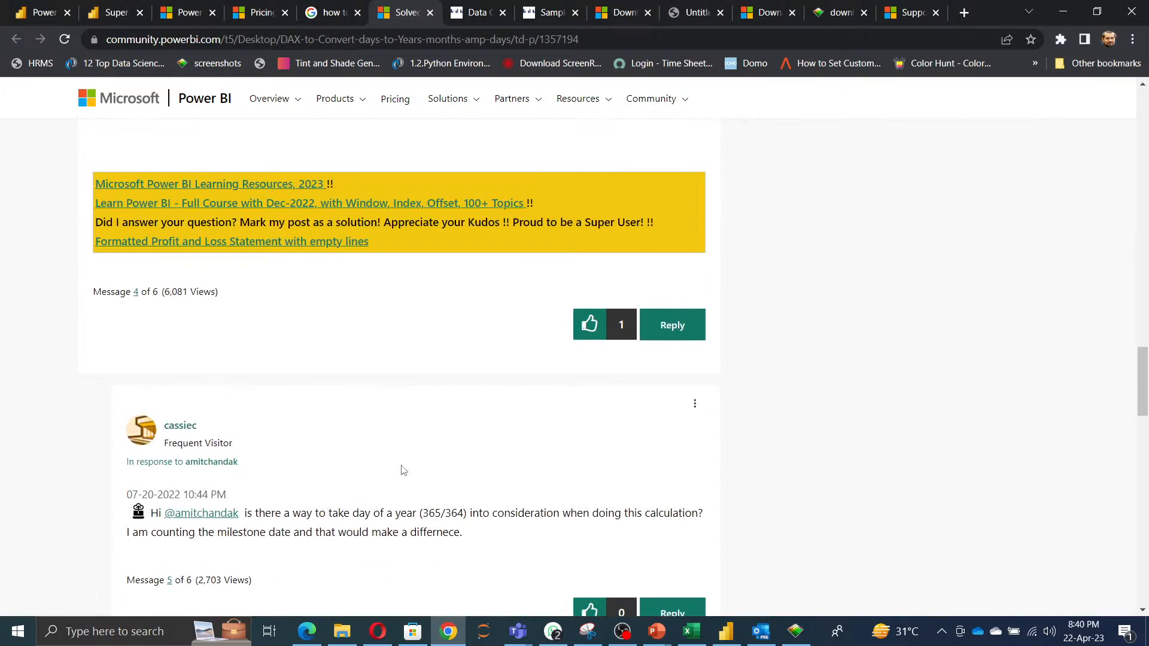
scroll(403, 471, down, 3)
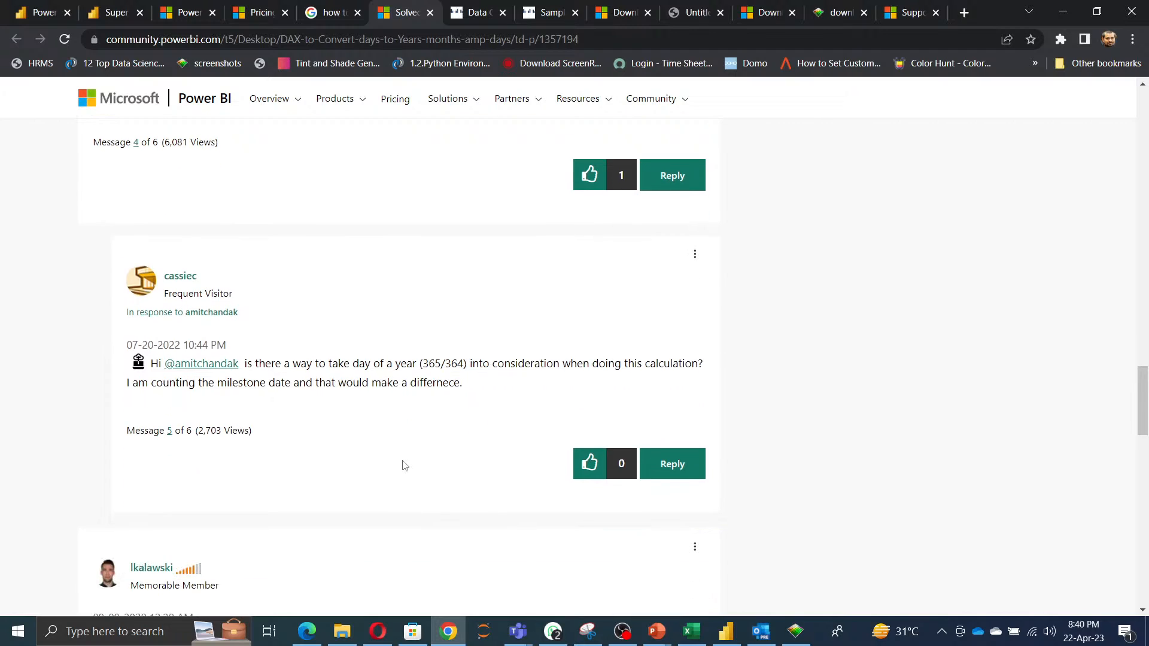
scroll(402, 470, up, 1)
scroll(403, 462, down, 2)
scroll(403, 461, down, 6)
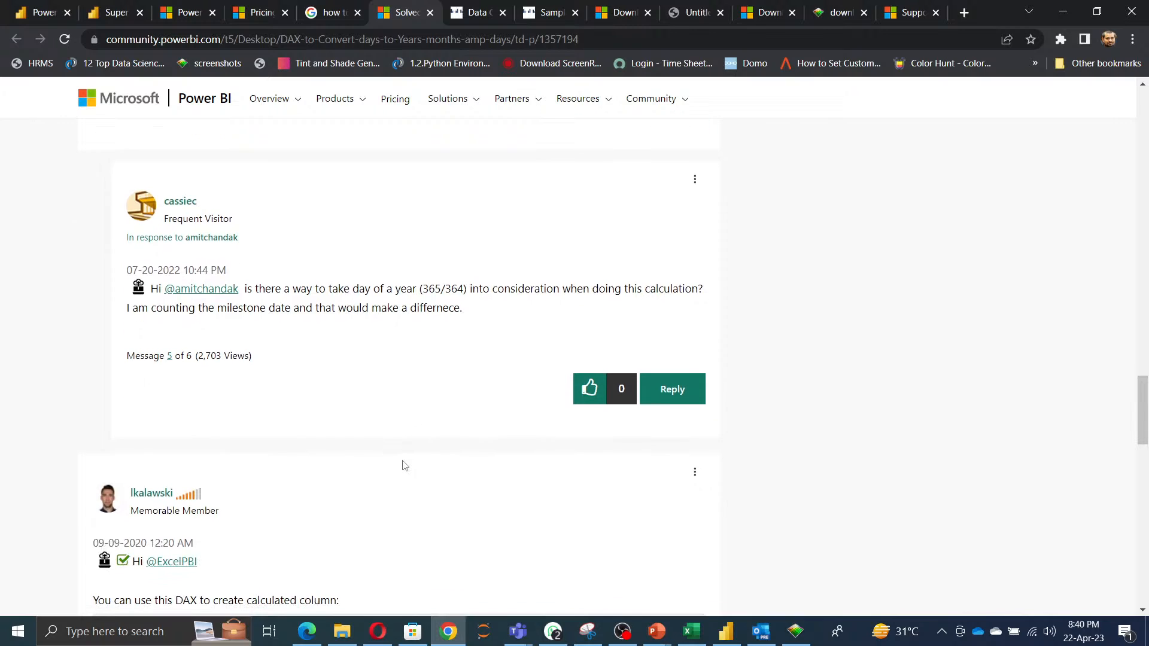
scroll(405, 466, down, 5)
scroll(404, 466, down, 6)
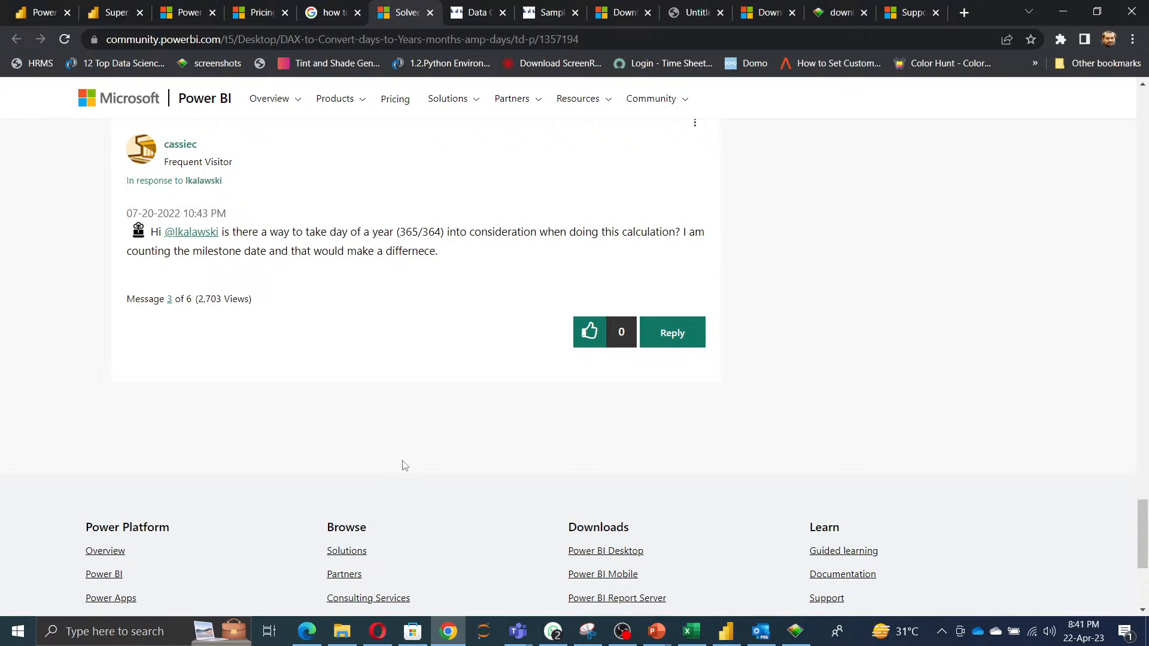
scroll(405, 465, up, 10)
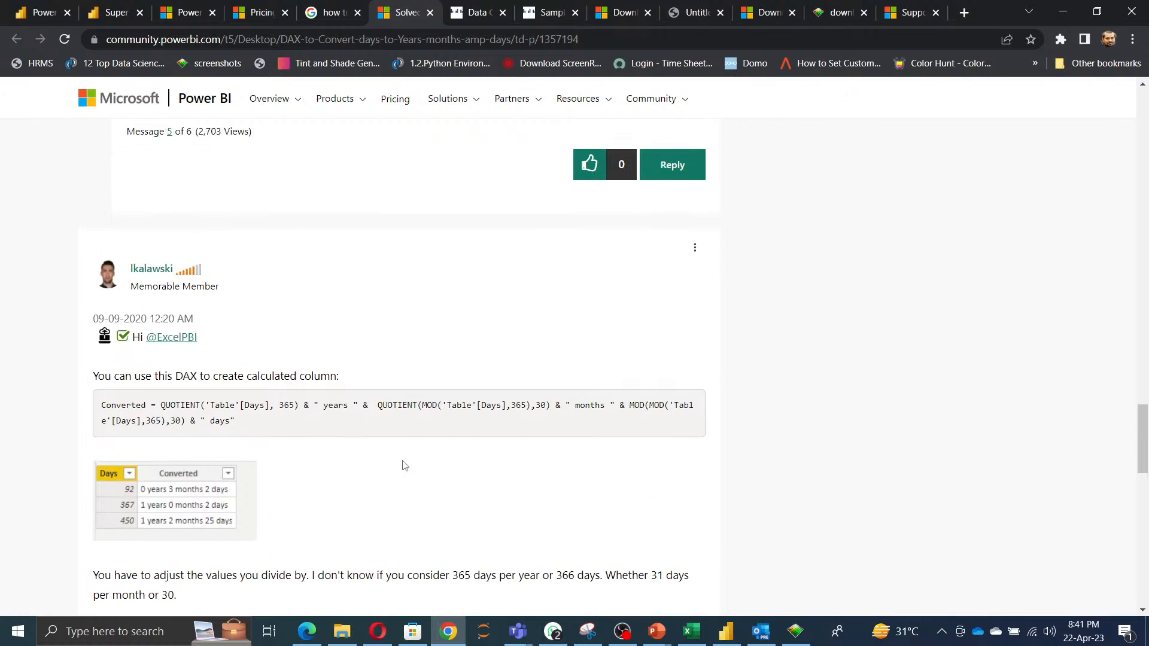
scroll(405, 466, up, 5)
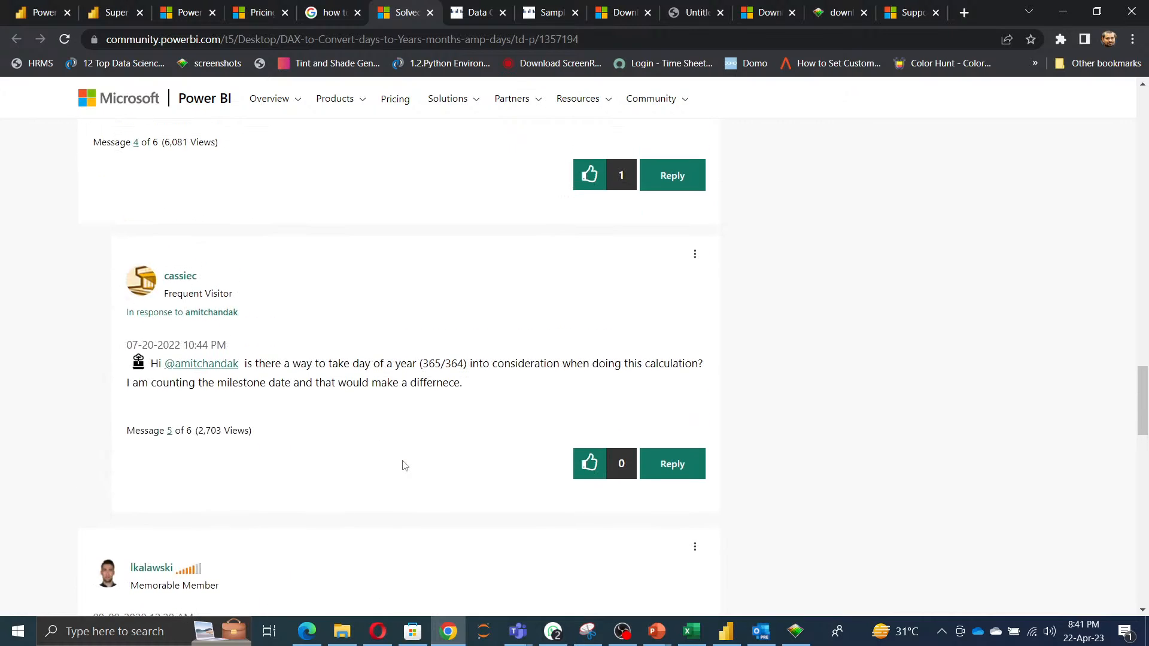
scroll(405, 465, up, 1)
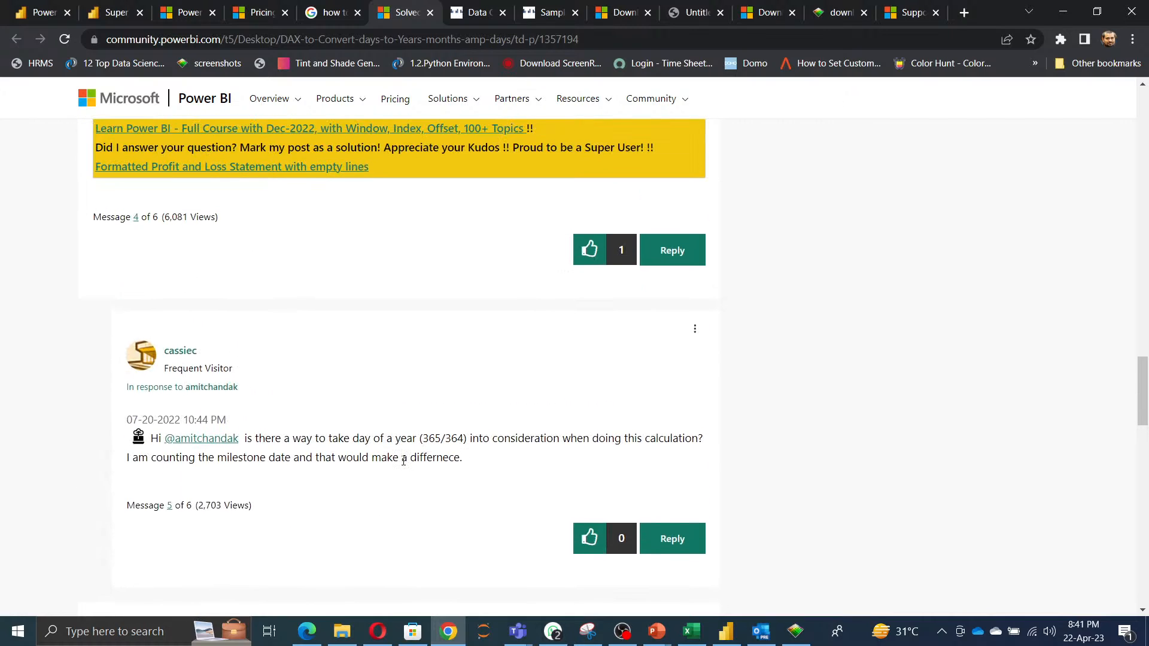
scroll(404, 461, up, 1)
scroll(404, 465, up, 2)
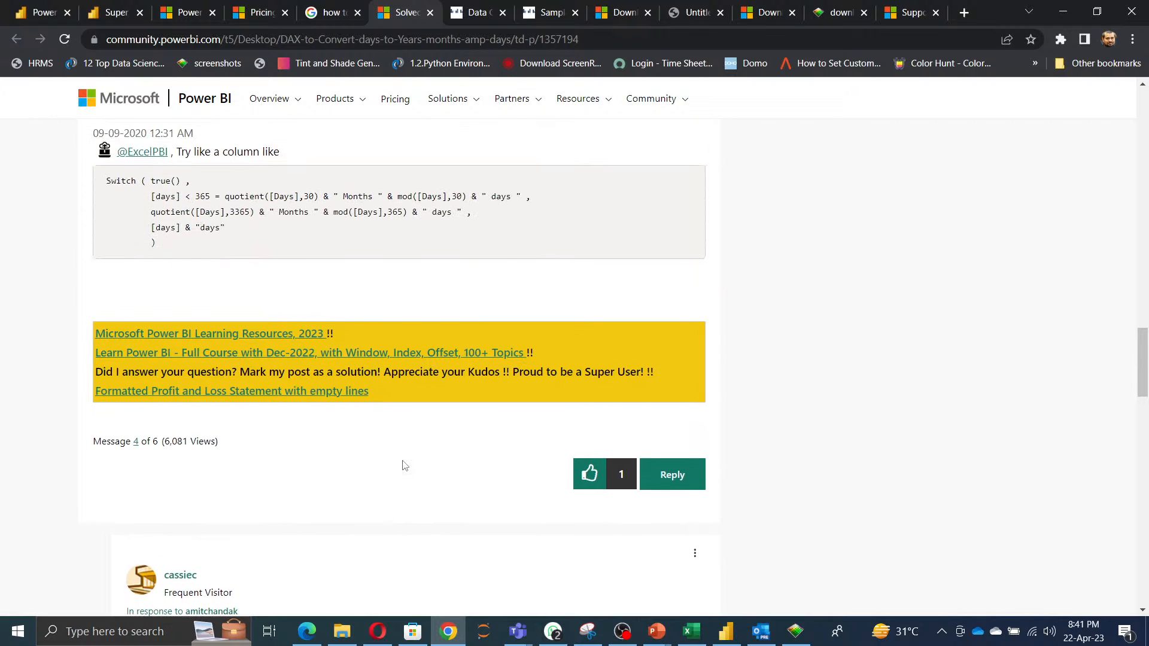
scroll(405, 465, up, 6)
scroll(406, 459, up, 6)
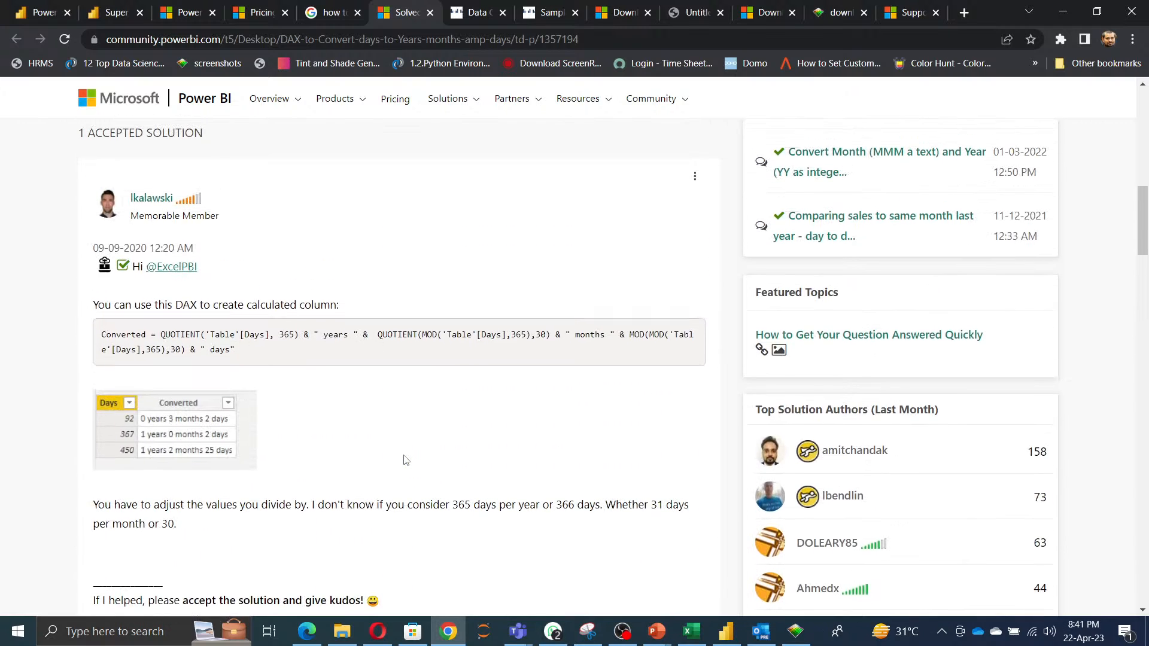
scroll(405, 459, up, 4)
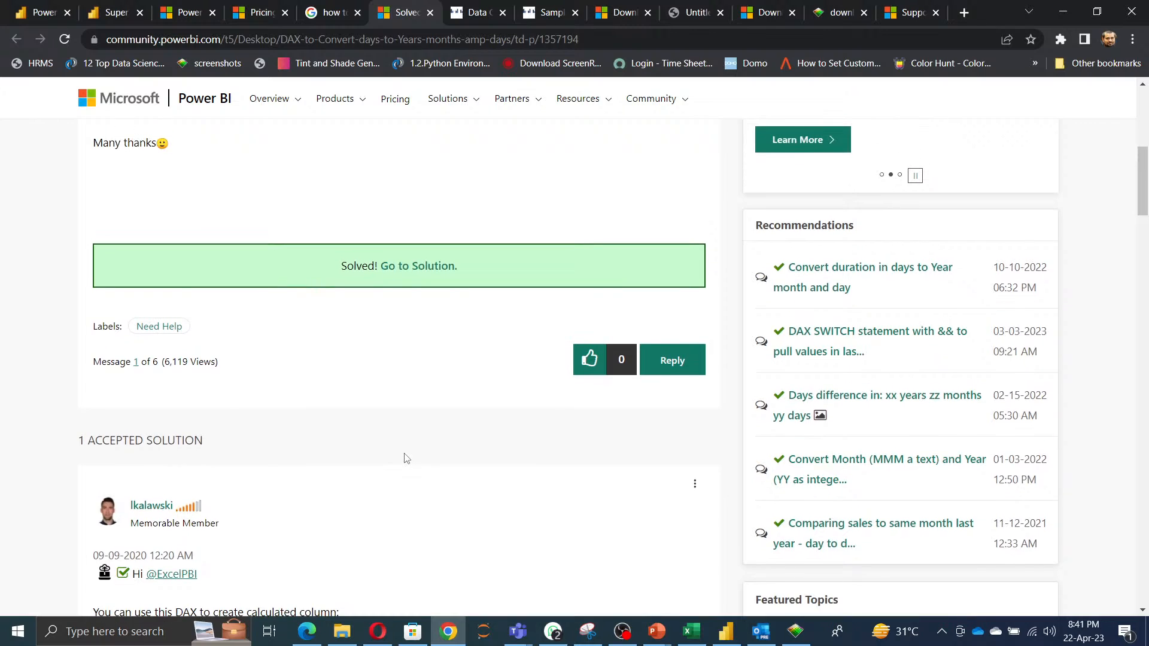
scroll(406, 458, up, 6)
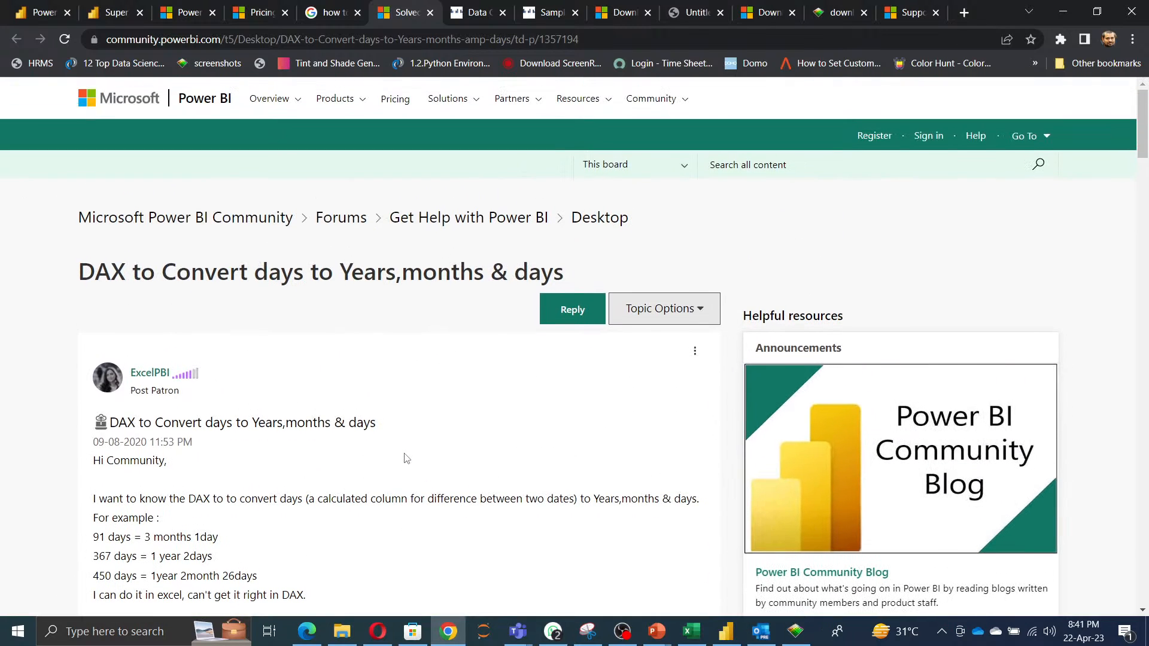
Minimize the browser, switch to the Power BI Developer presentation and move to slide 4 listing Power BI alternatives.
click(1069, 12)
click(1066, 12)
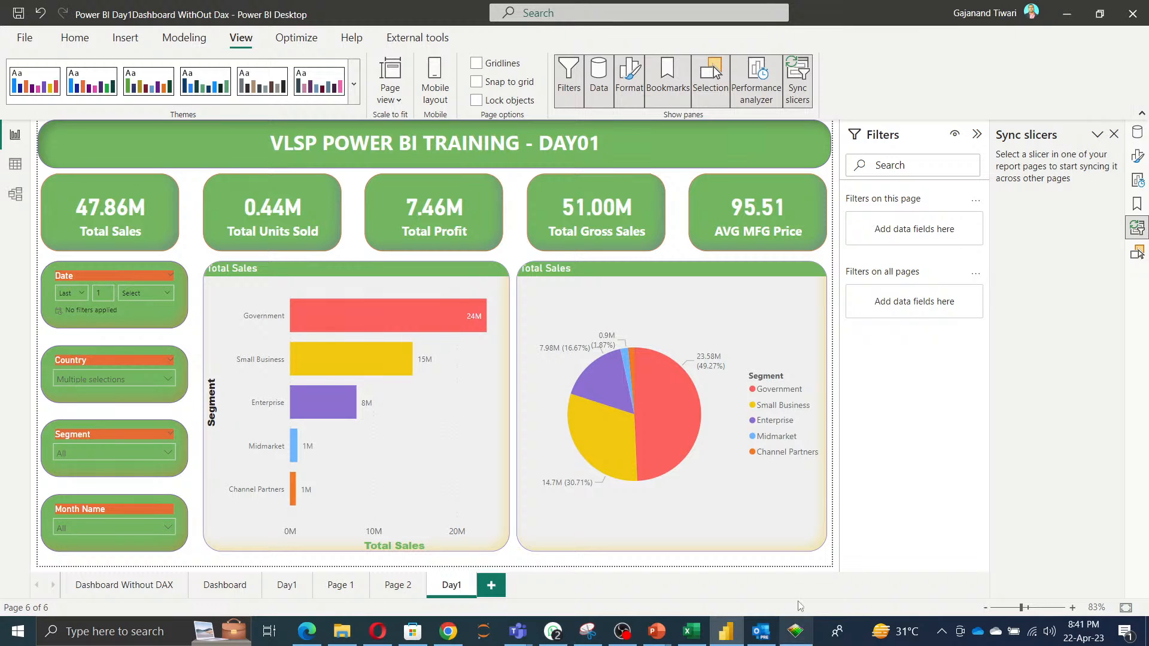
mouse_move(661, 623)
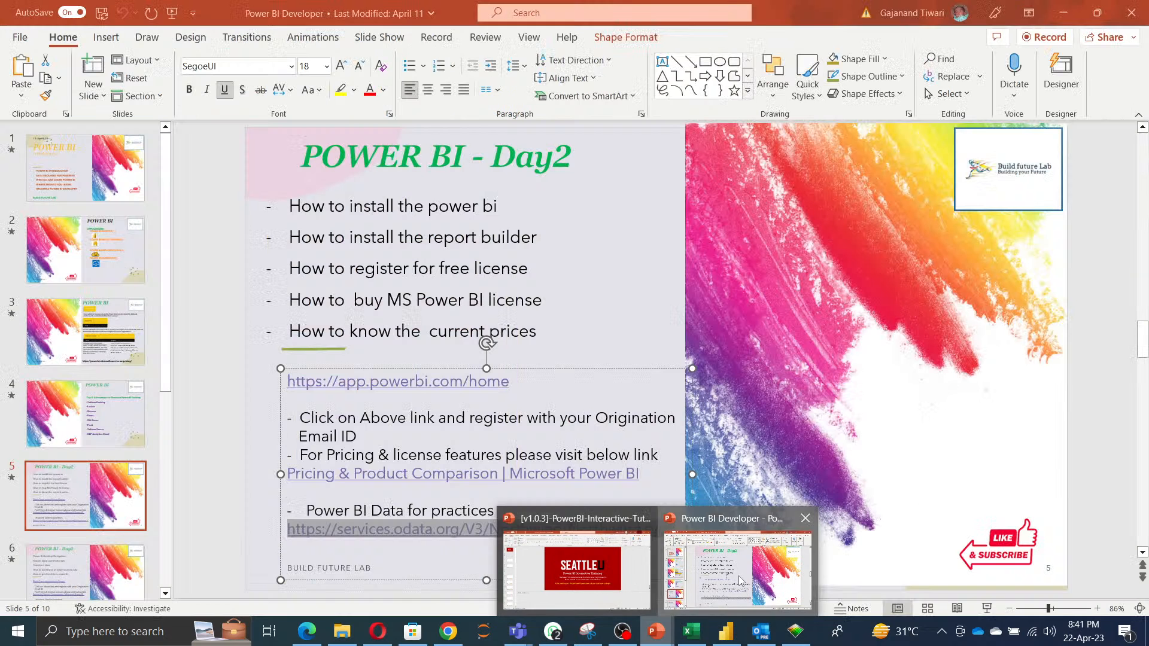
click(711, 583)
click(123, 359)
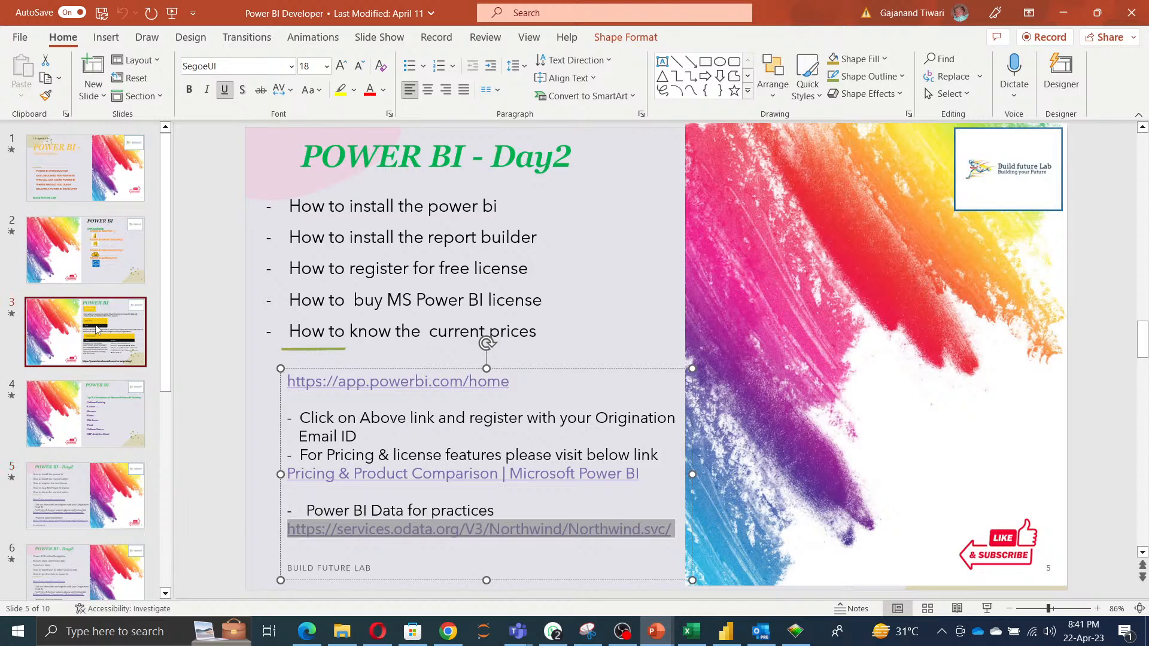
key(Down)
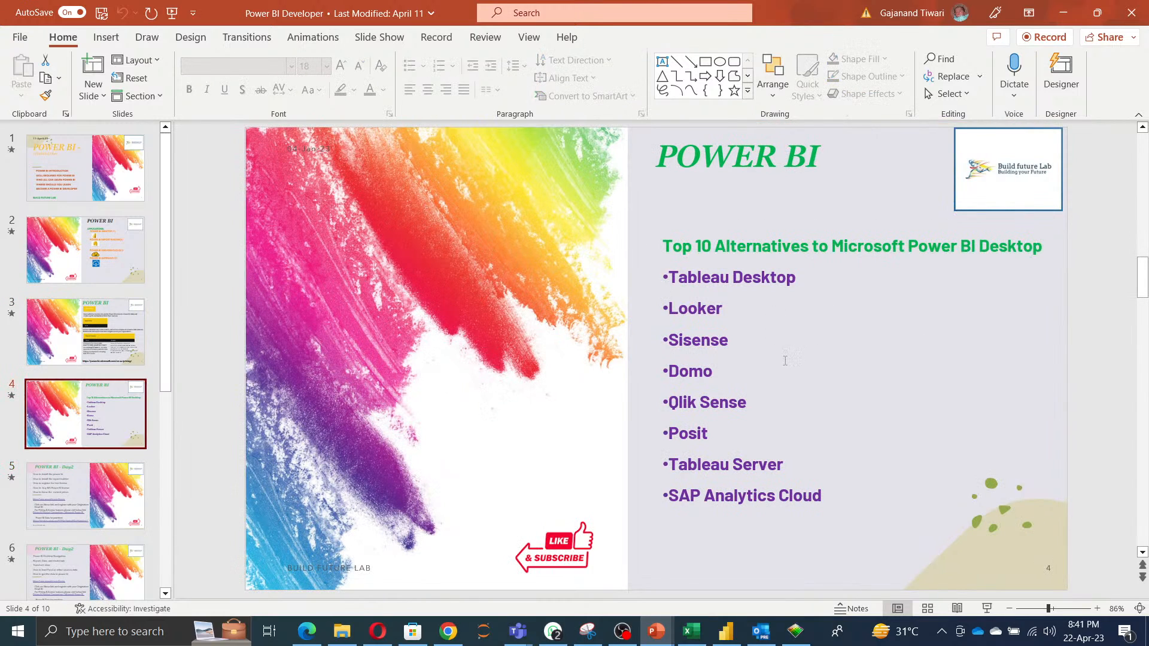